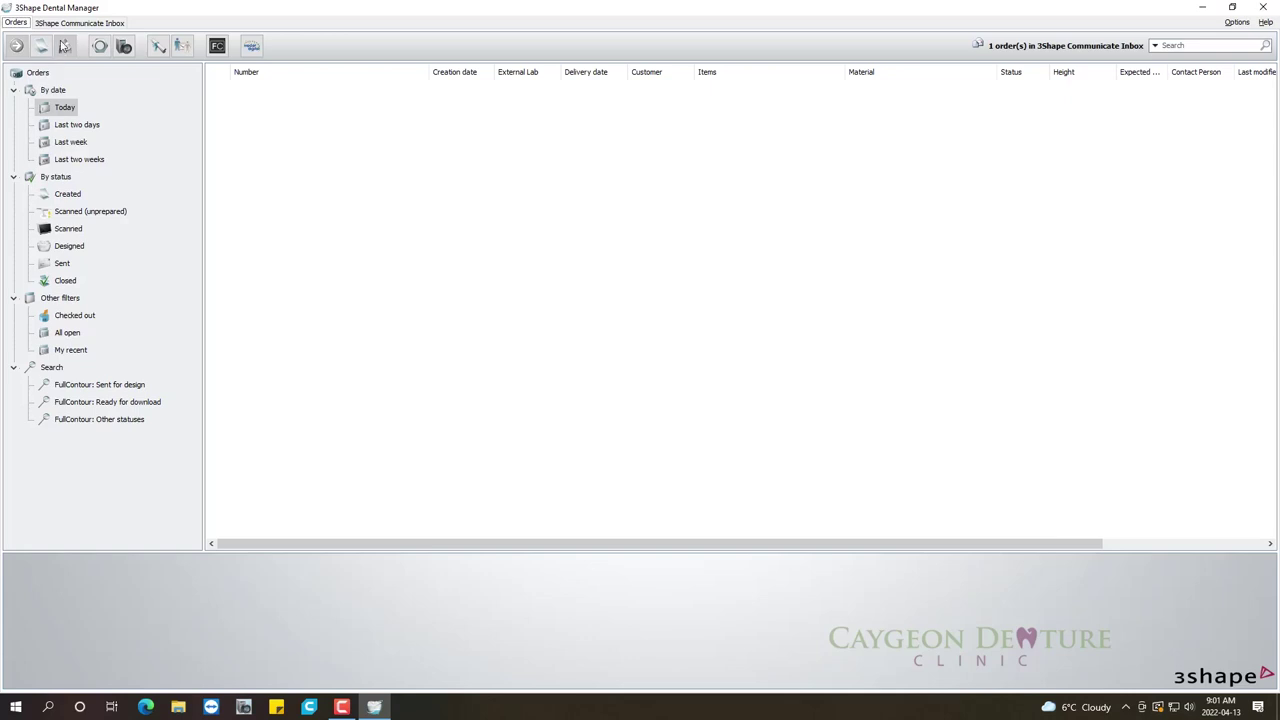
Accept the received order from the Communicate inbox into the lab.
{"action": "left_click", "coordinate": [72, 23]}
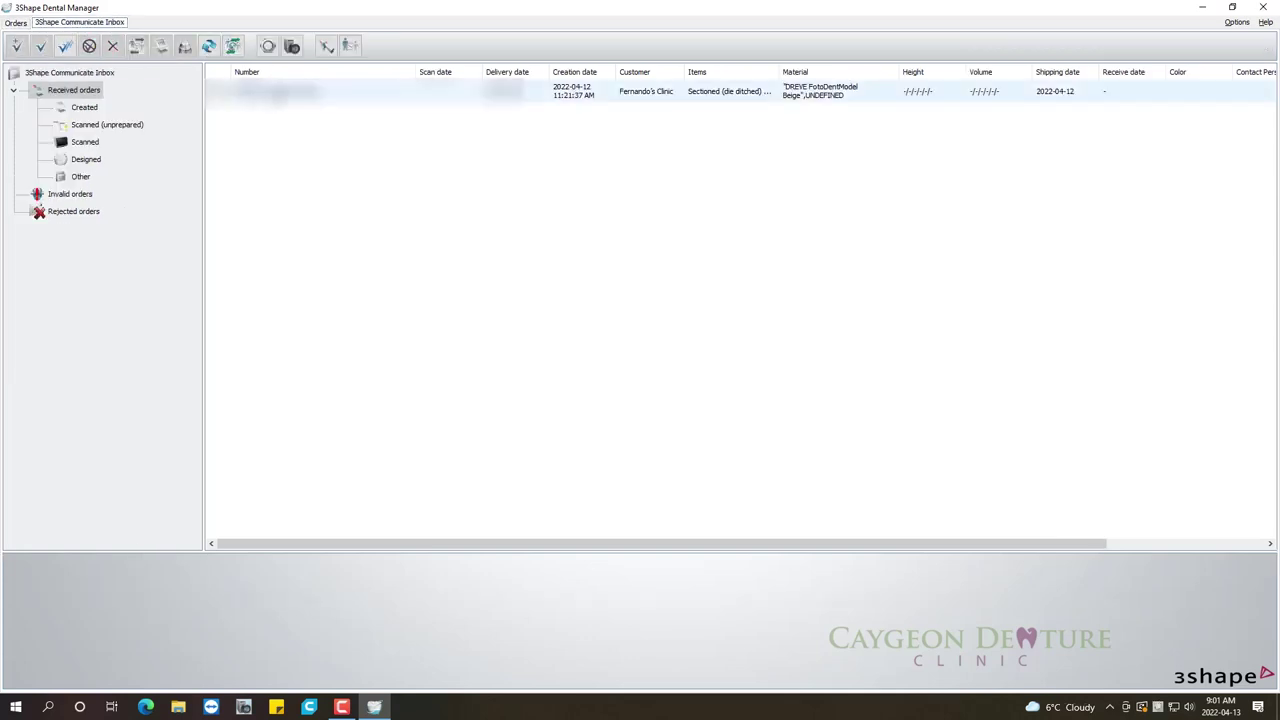
{"action": "left_click", "coordinate": [262, 95]}
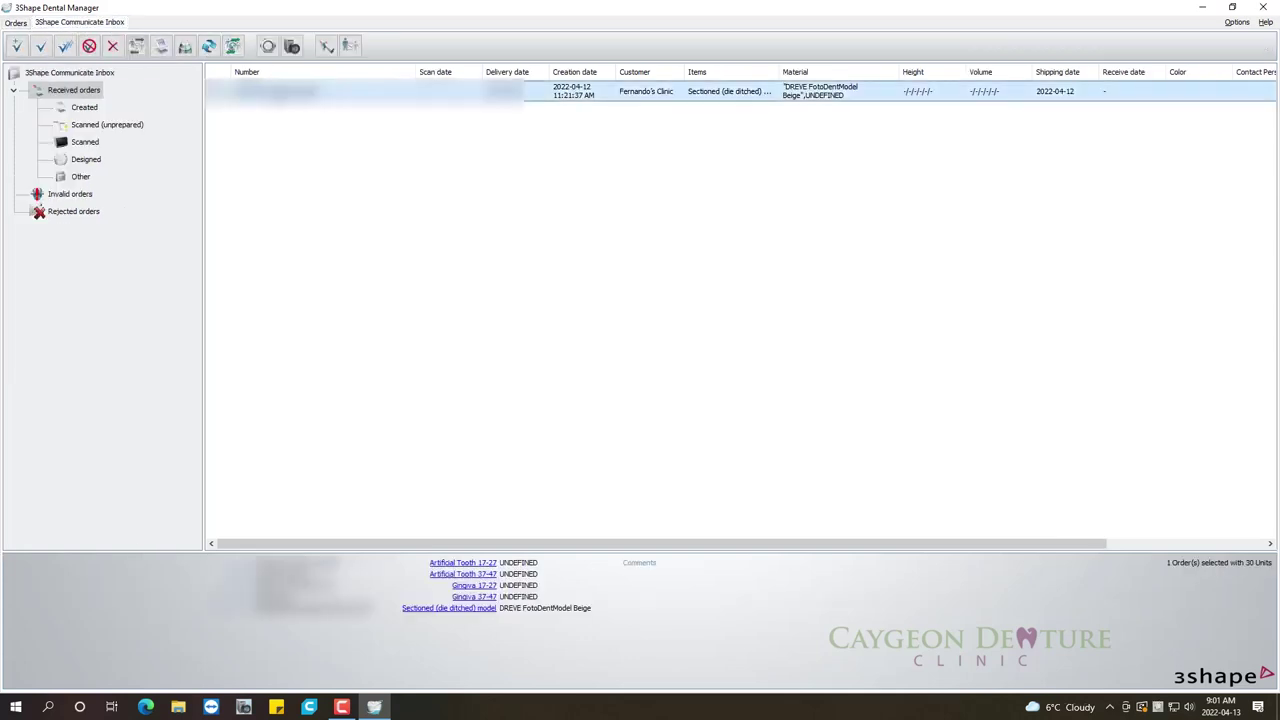
{"action": "left_click", "coordinate": [44, 50]}
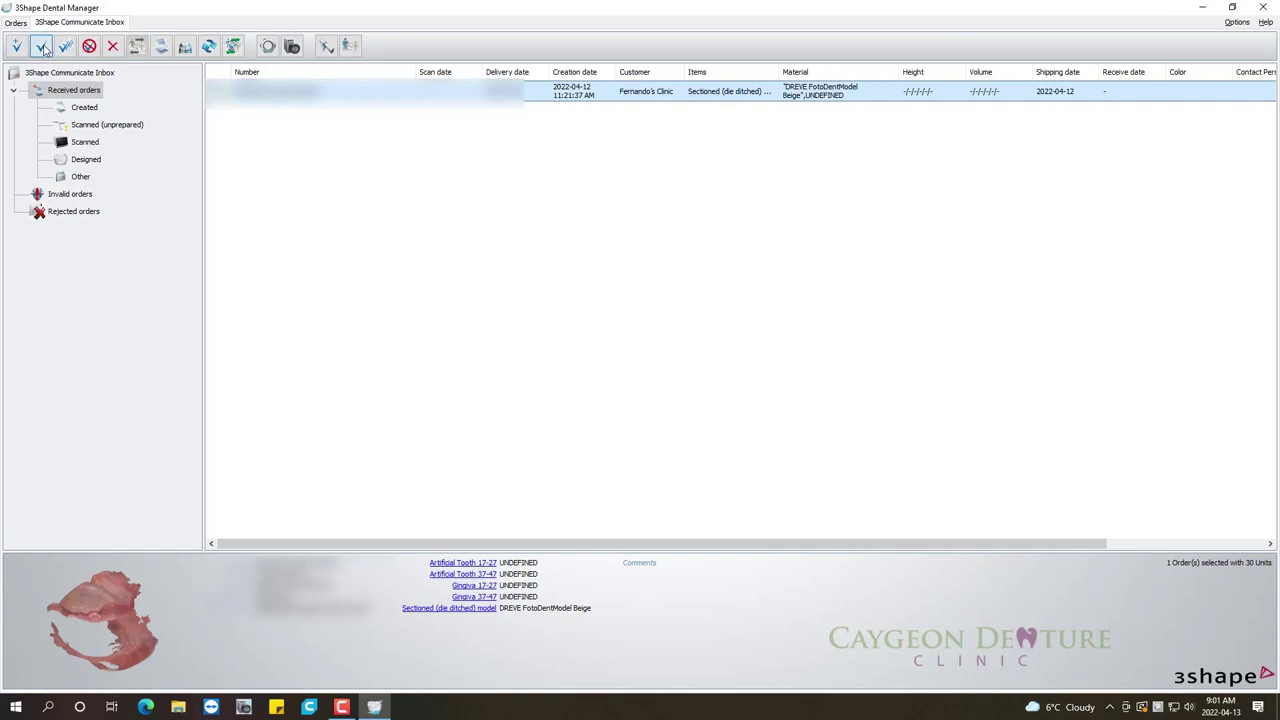
{"action": "left_click", "coordinate": [612, 432]}
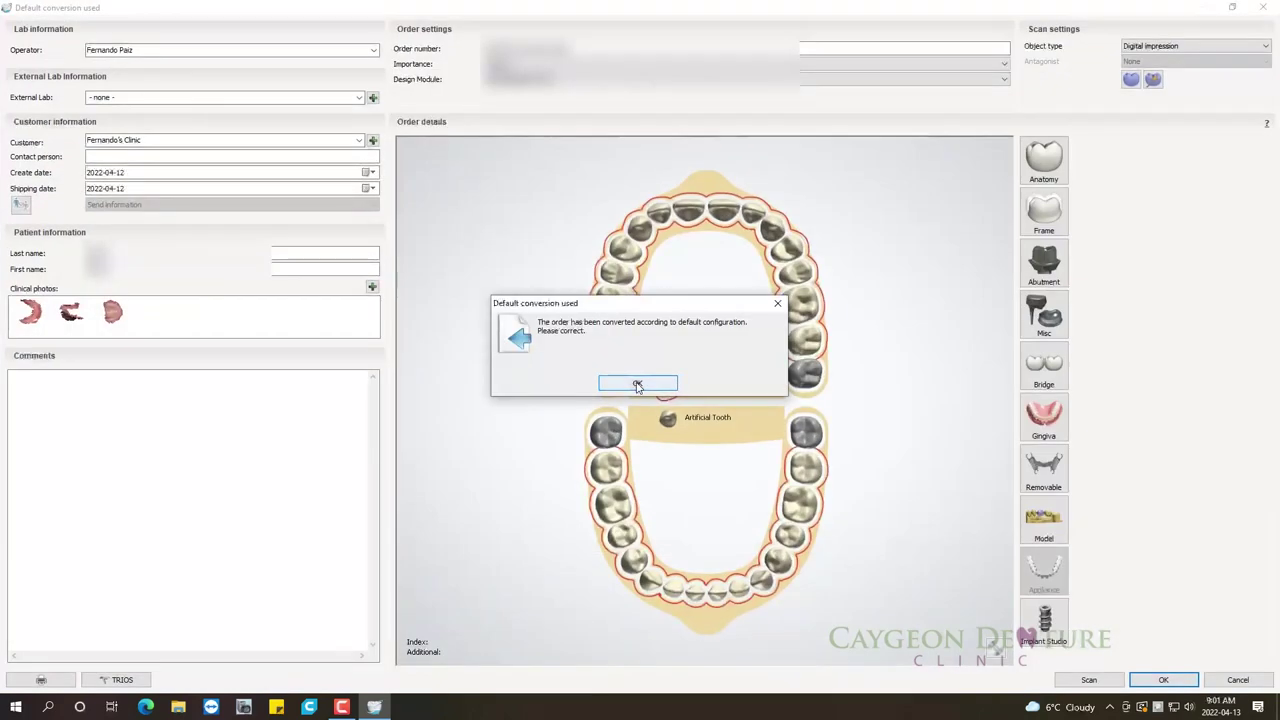
Dismiss the conversion notice, select upper teeth 17 through 27, and go to the patient's first name.
{"action": "left_click", "coordinate": [637, 384]}
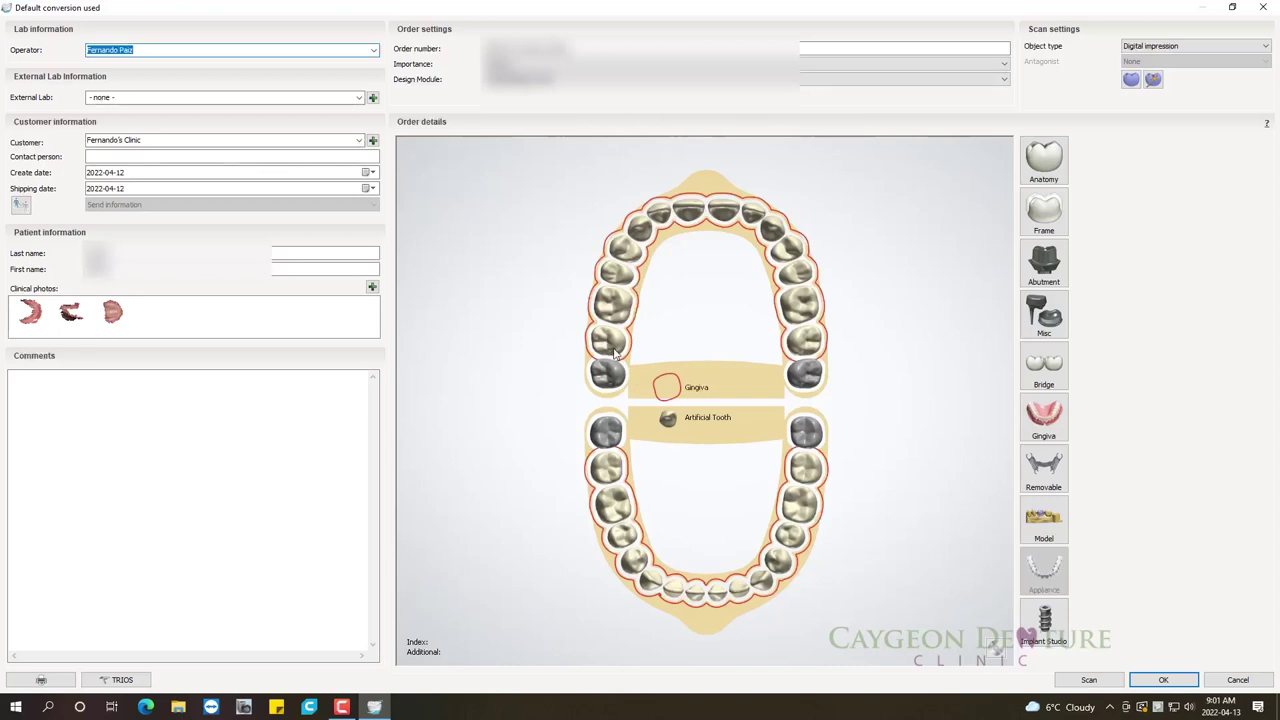
{"action": "left_click", "coordinate": [607, 345]}
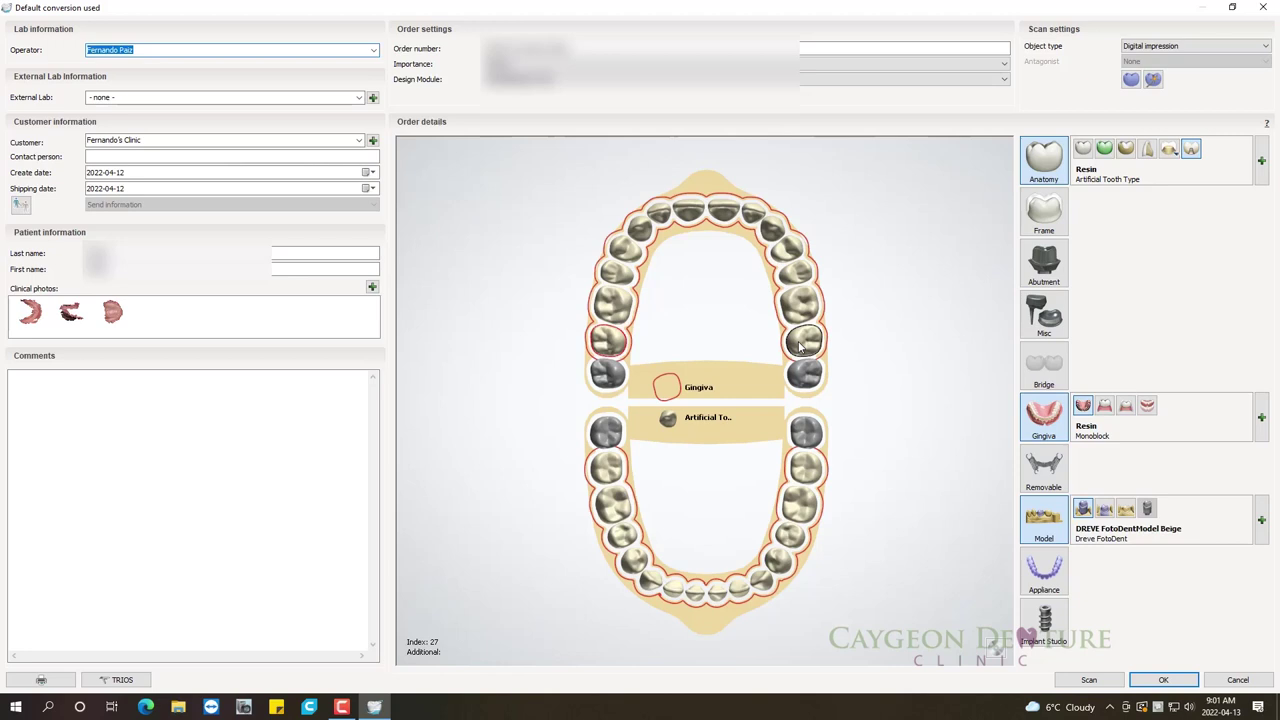
{"action": "left_click", "coordinate": [800, 345]}
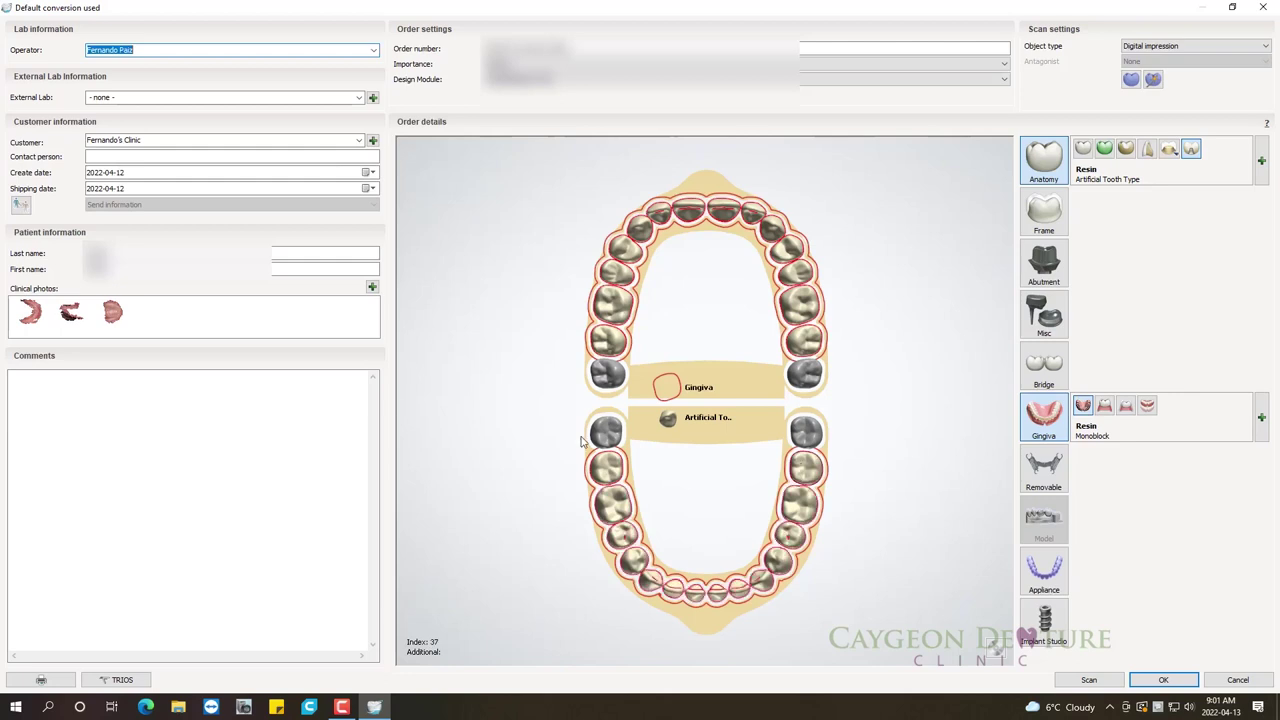
{"action": "left_click", "coordinate": [325, 269]}
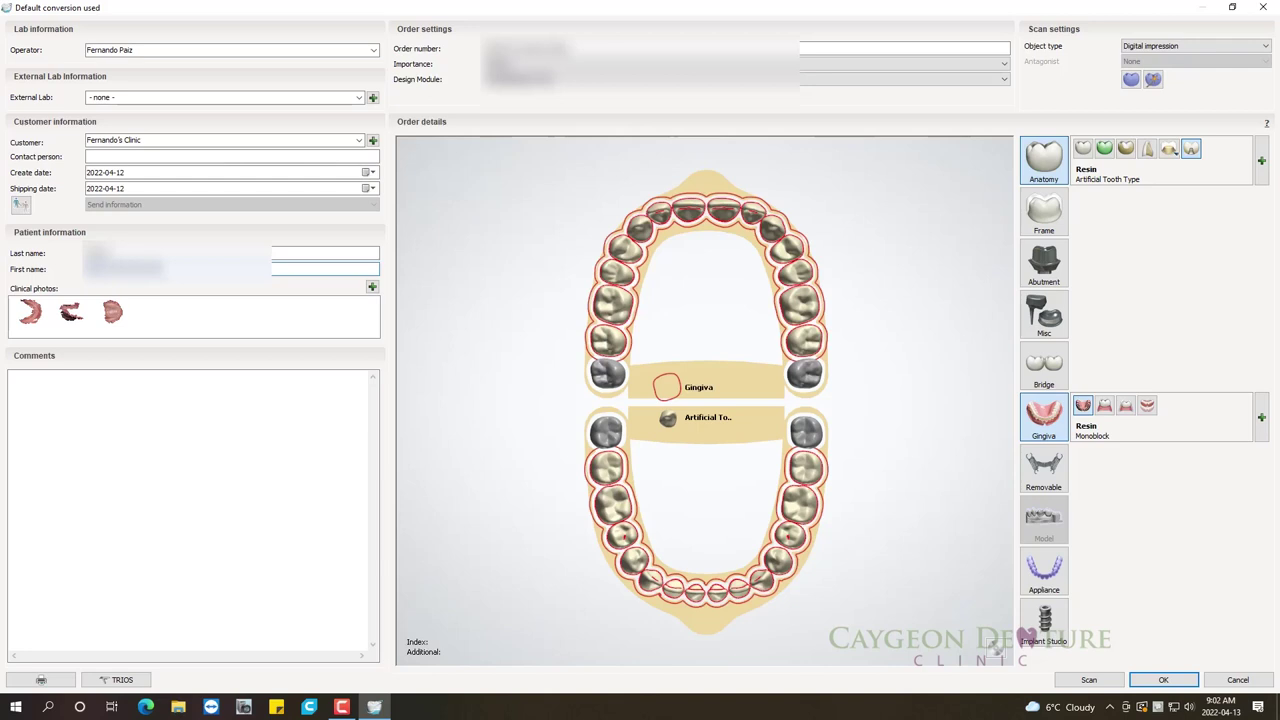
Set the gingiva to Ivoclar Ivotion Base for milled teeth, preference colour, CAMS milled teeth process.
{"action": "left_click", "coordinate": [1228, 432]}
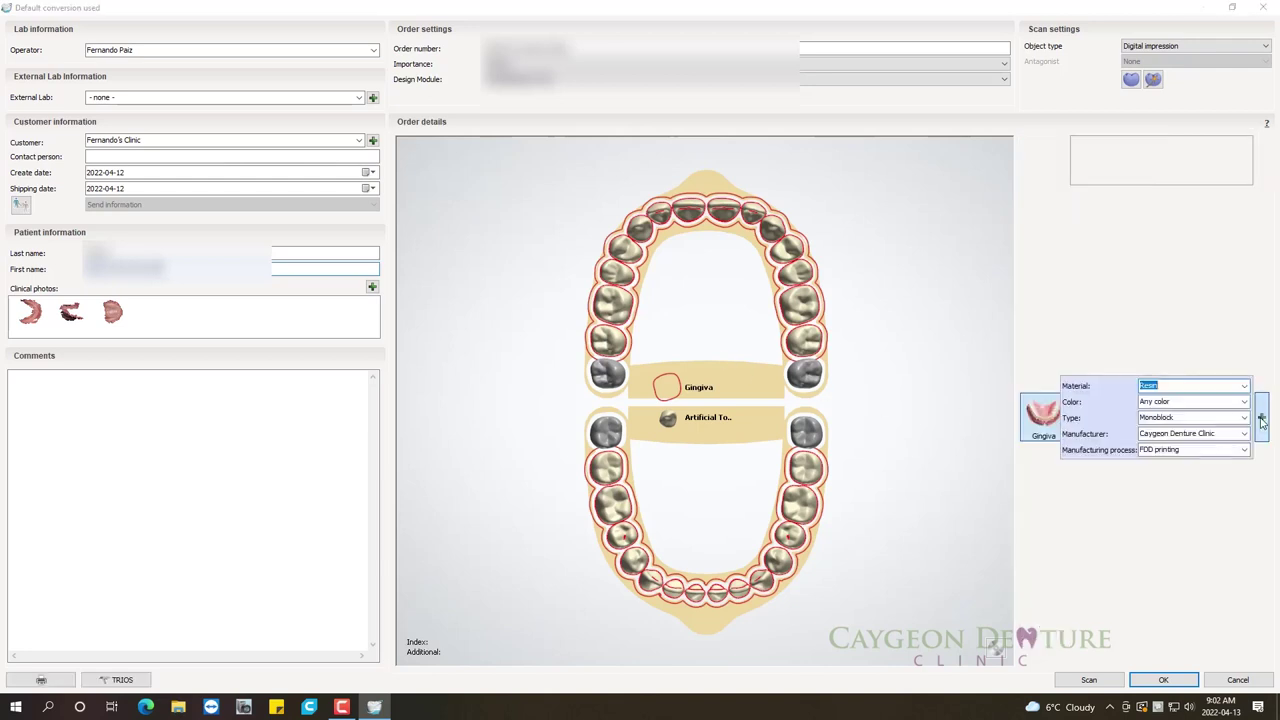
{"action": "left_click", "coordinate": [1244, 386]}
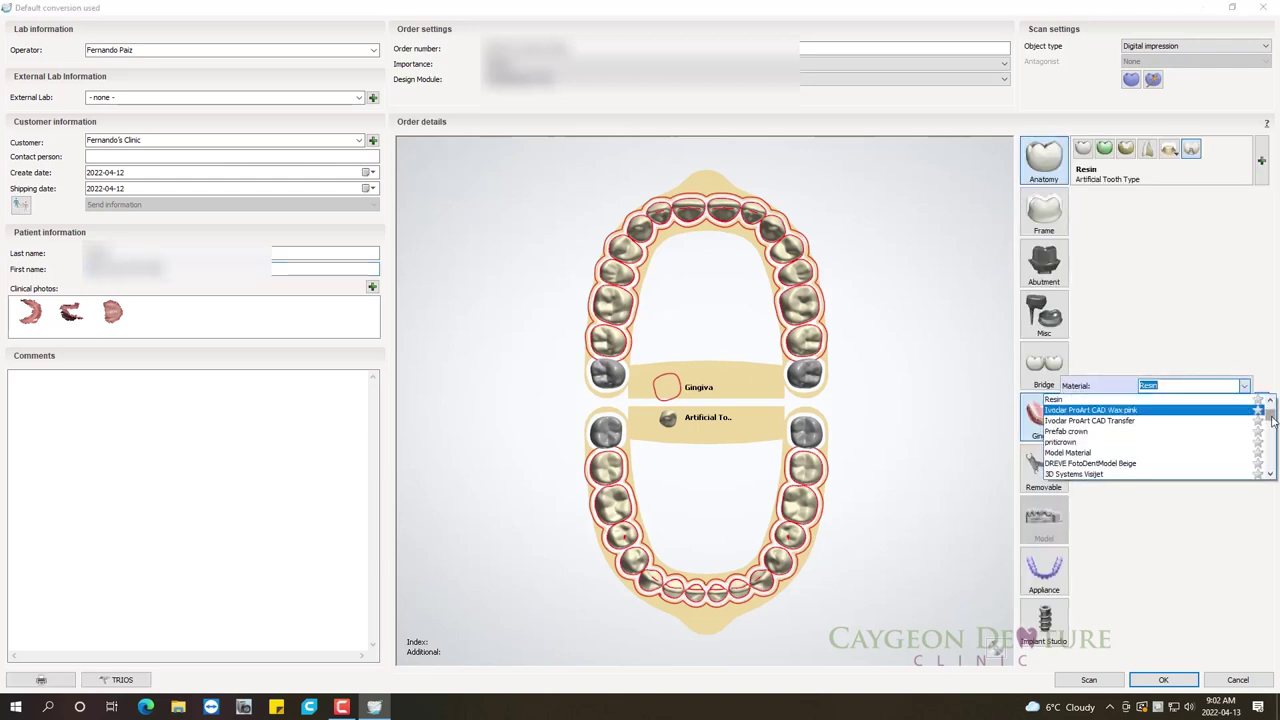
{"action": "scroll", "coordinate": [1273, 420], "scroll_direction": "down", "scroll_amount": 2}
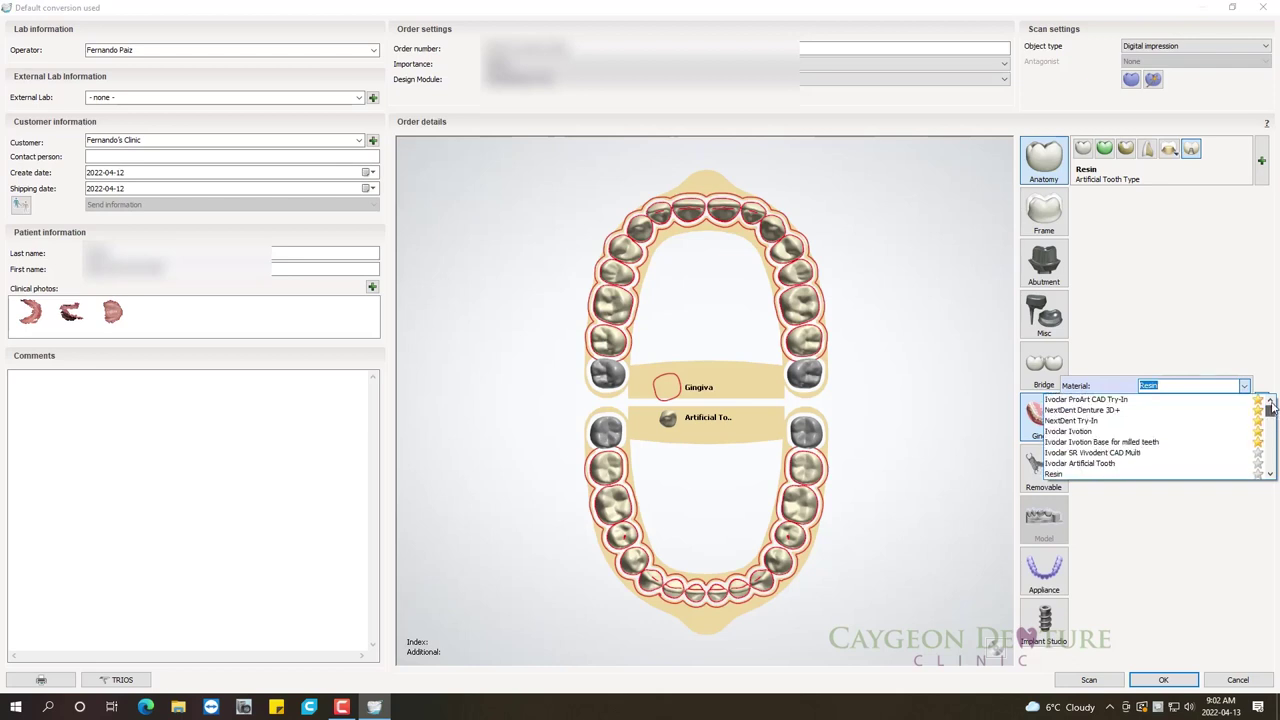
{"action": "left_click", "coordinate": [1168, 442]}
{"action": "left_click", "coordinate": [1244, 401]}
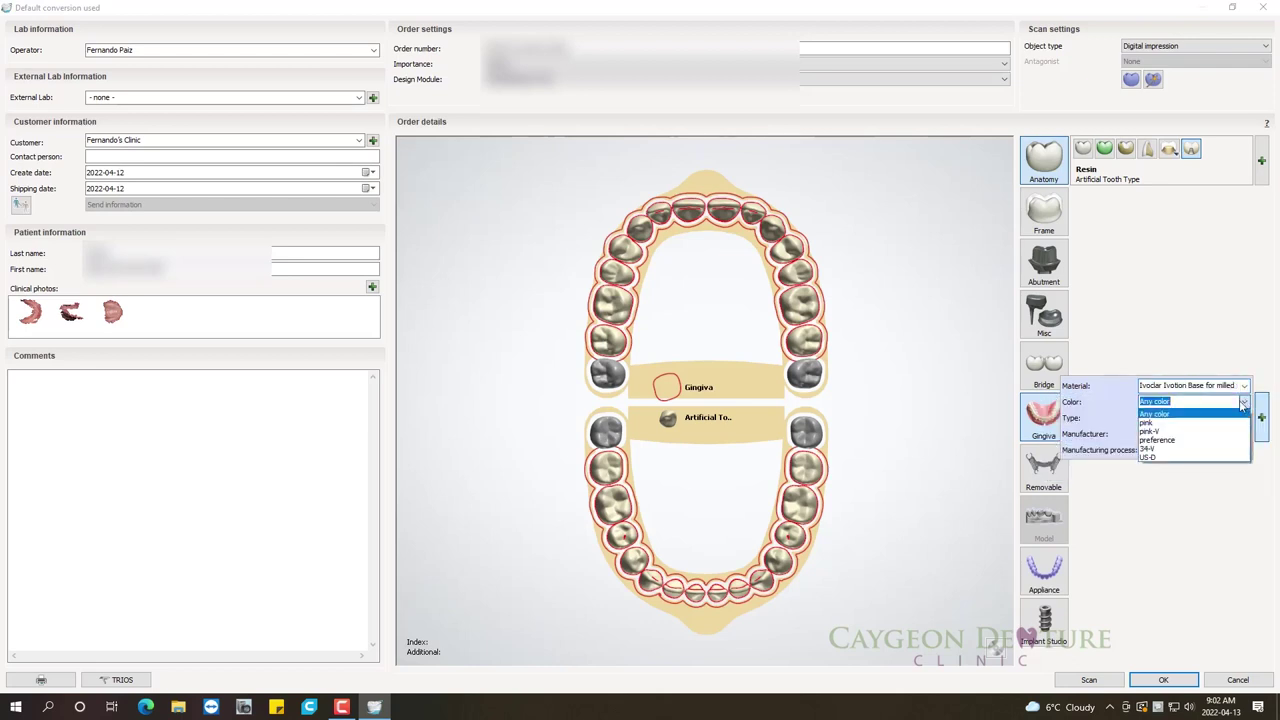
{"action": "left_click", "coordinate": [1160, 439]}
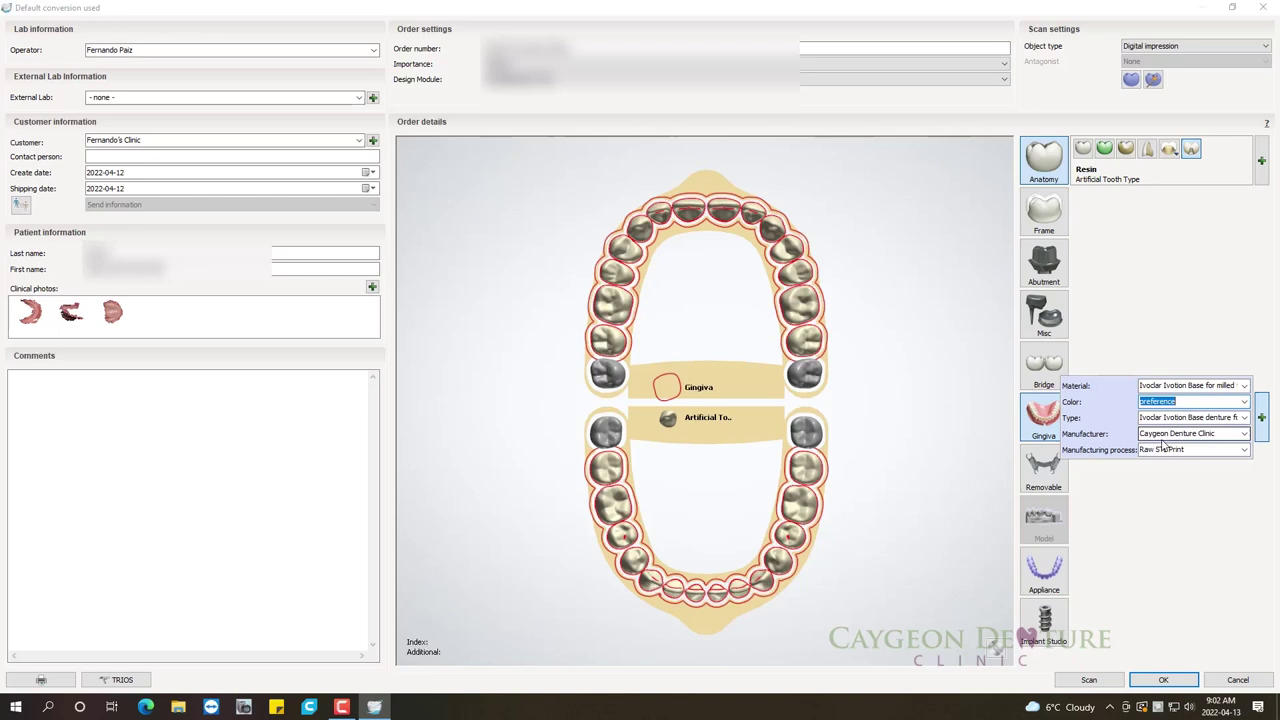
{"action": "left_click", "coordinate": [1246, 451]}
{"action": "left_click", "coordinate": [1183, 484]}
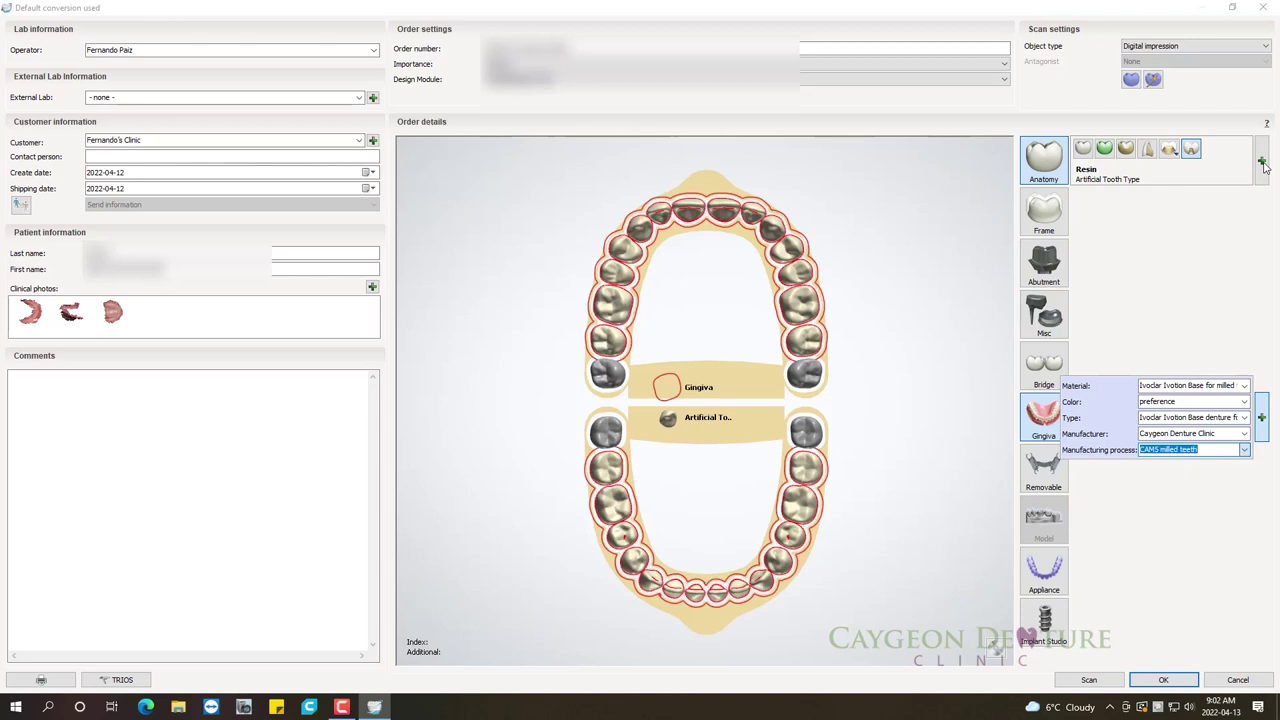
{"action": "left_click", "coordinate": [1262, 163]}
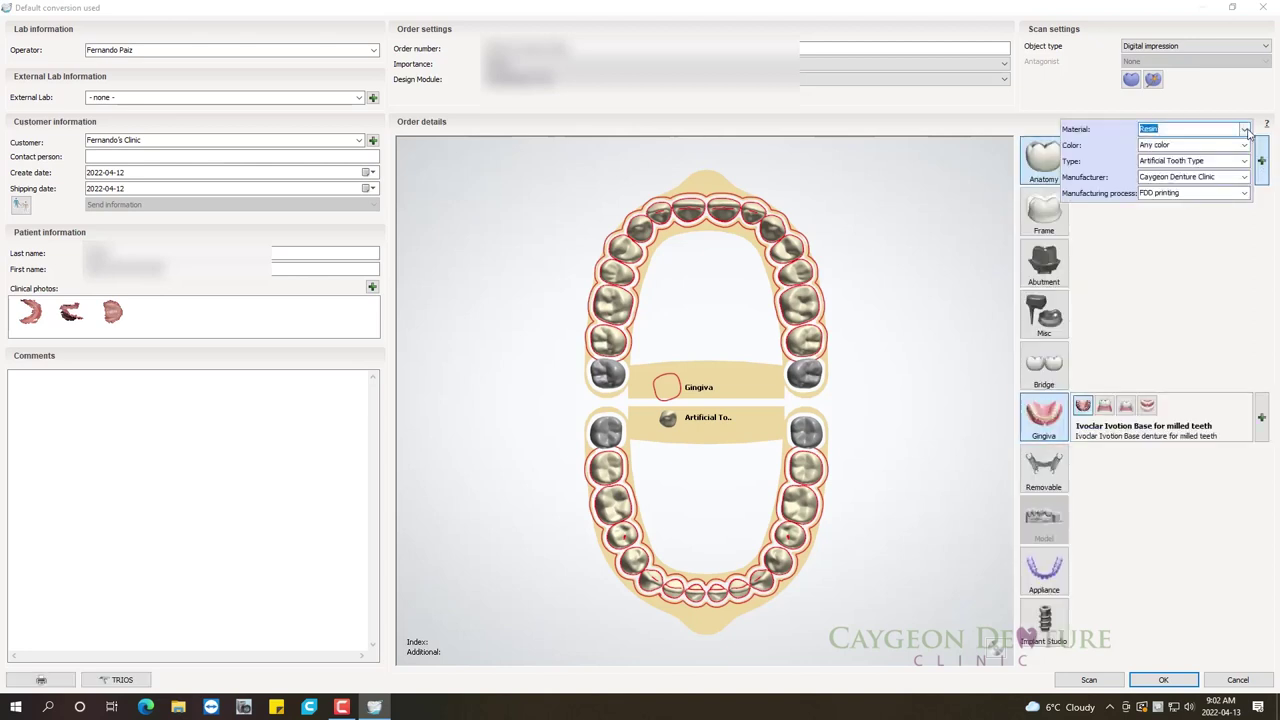
Make the teeth Ivoclar Ivotion Dent Multi in shade A2, set their process, and add connector bridges.
{"action": "left_click", "coordinate": [1246, 130]}
{"action": "left_click_drag", "start_coordinate": [1268, 190], "coordinate": [1270, 148]}
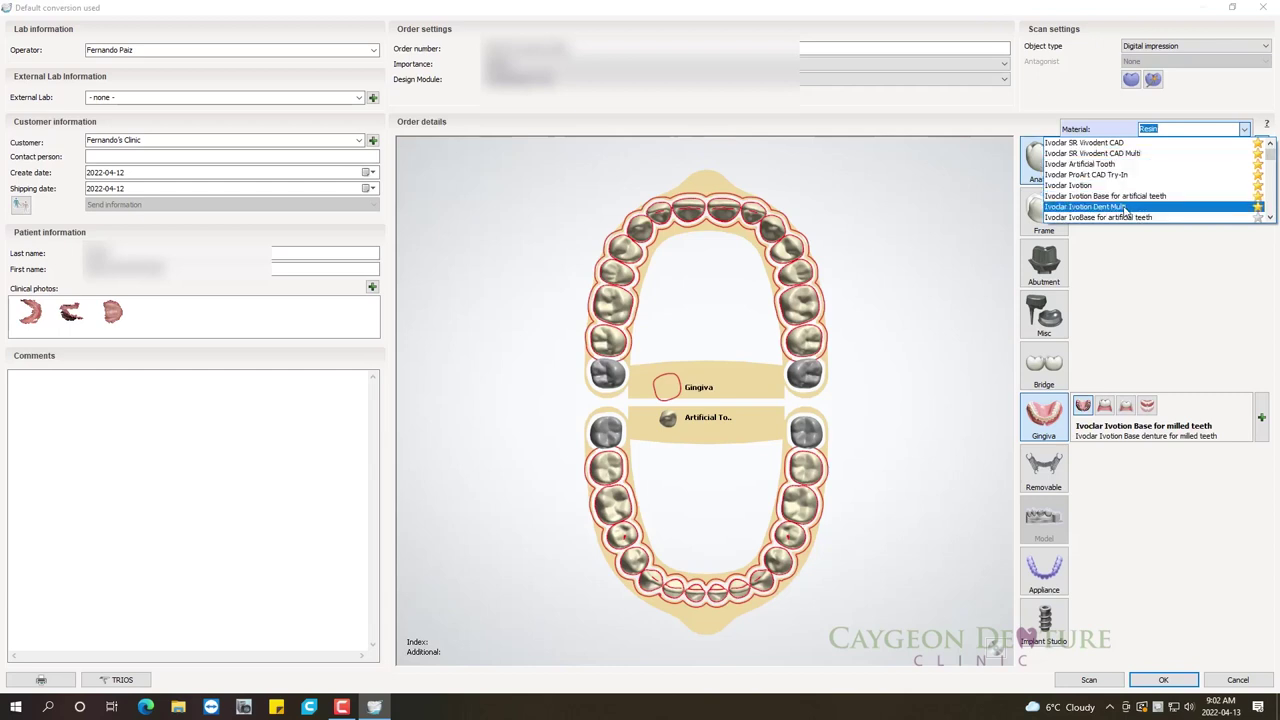
{"action": "left_click", "coordinate": [1125, 208]}
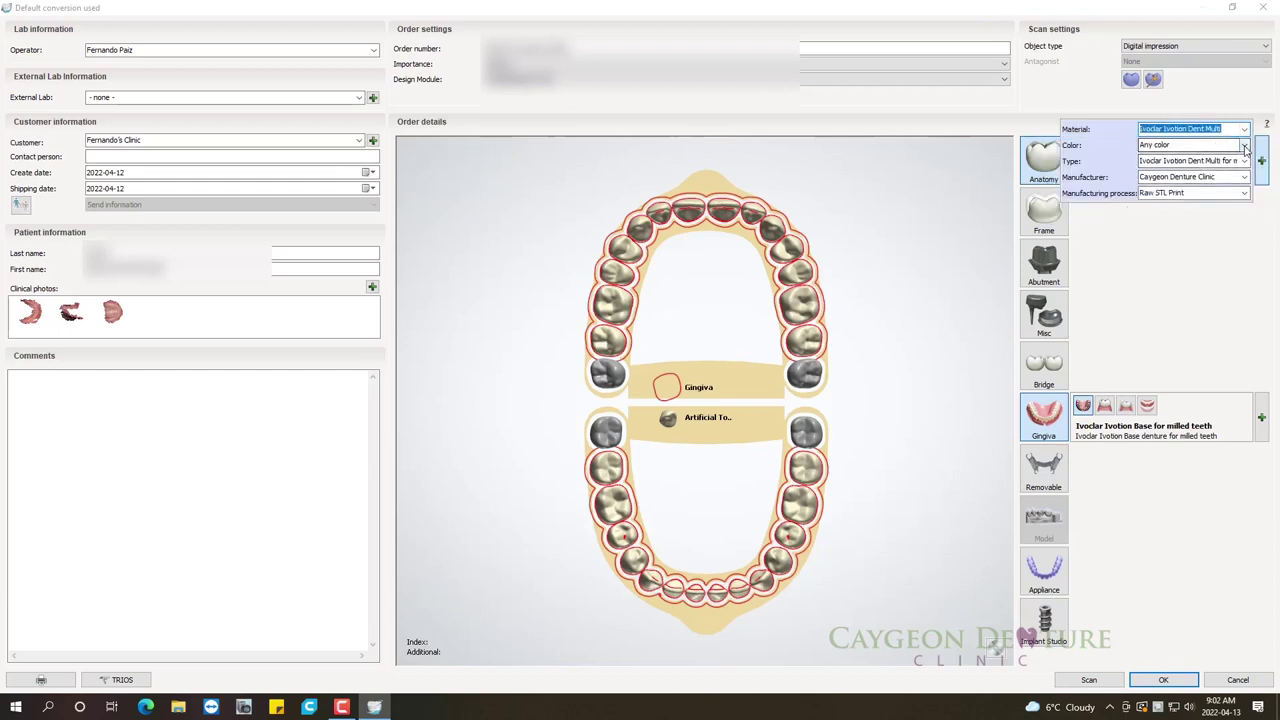
{"action": "left_click", "coordinate": [1245, 146]}
{"action": "left_click", "coordinate": [1155, 183]}
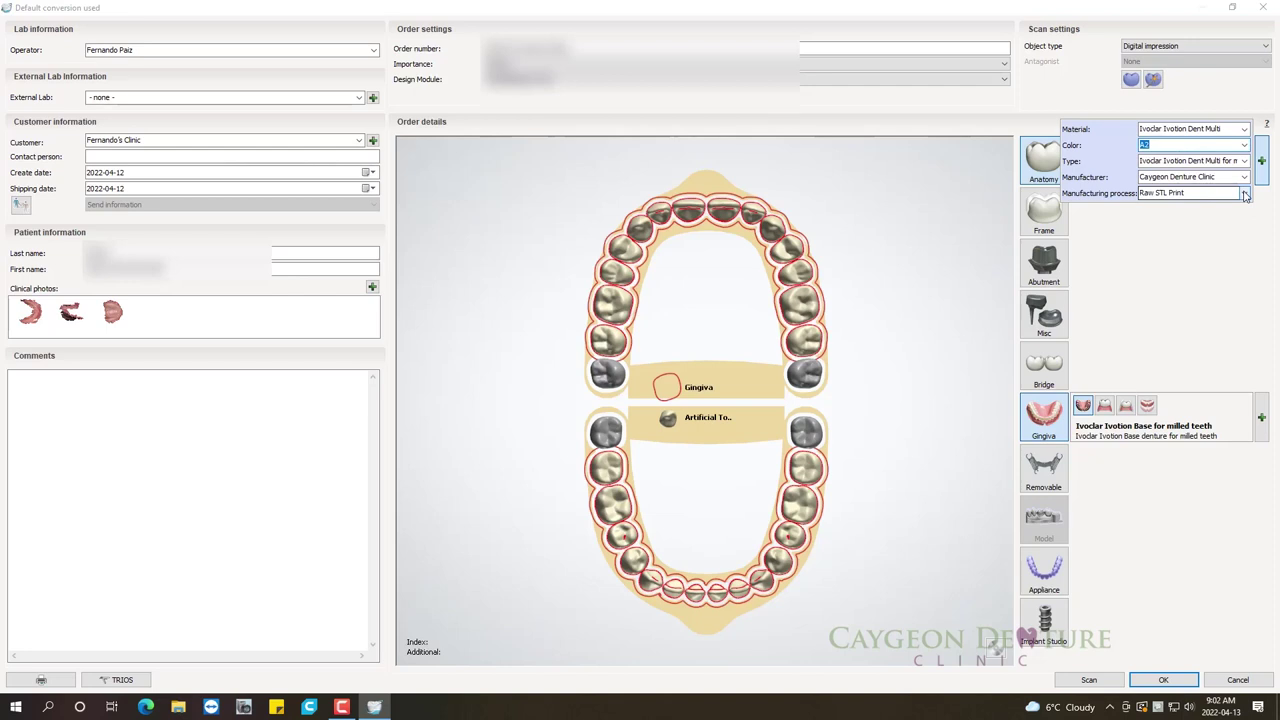
{"action": "left_click", "coordinate": [1245, 196]}
{"action": "left_click", "coordinate": [1188, 224]}
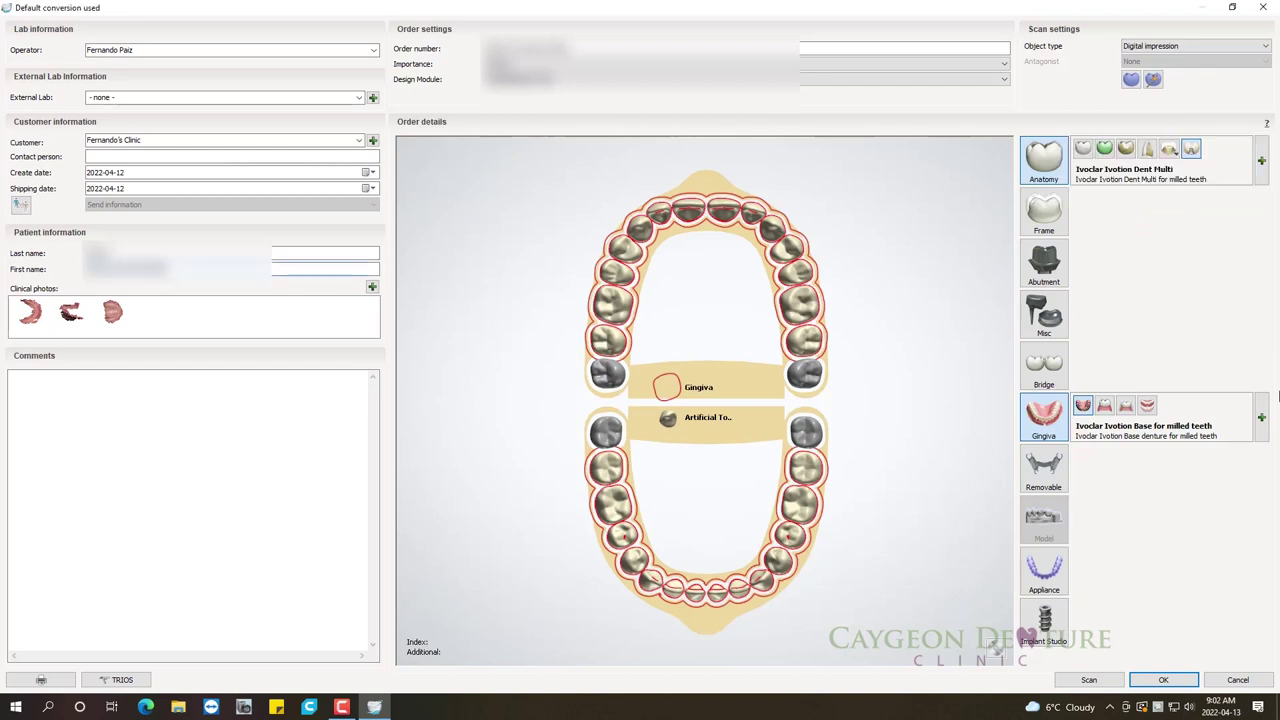
{"action": "left_click", "coordinate": [1043, 370]}
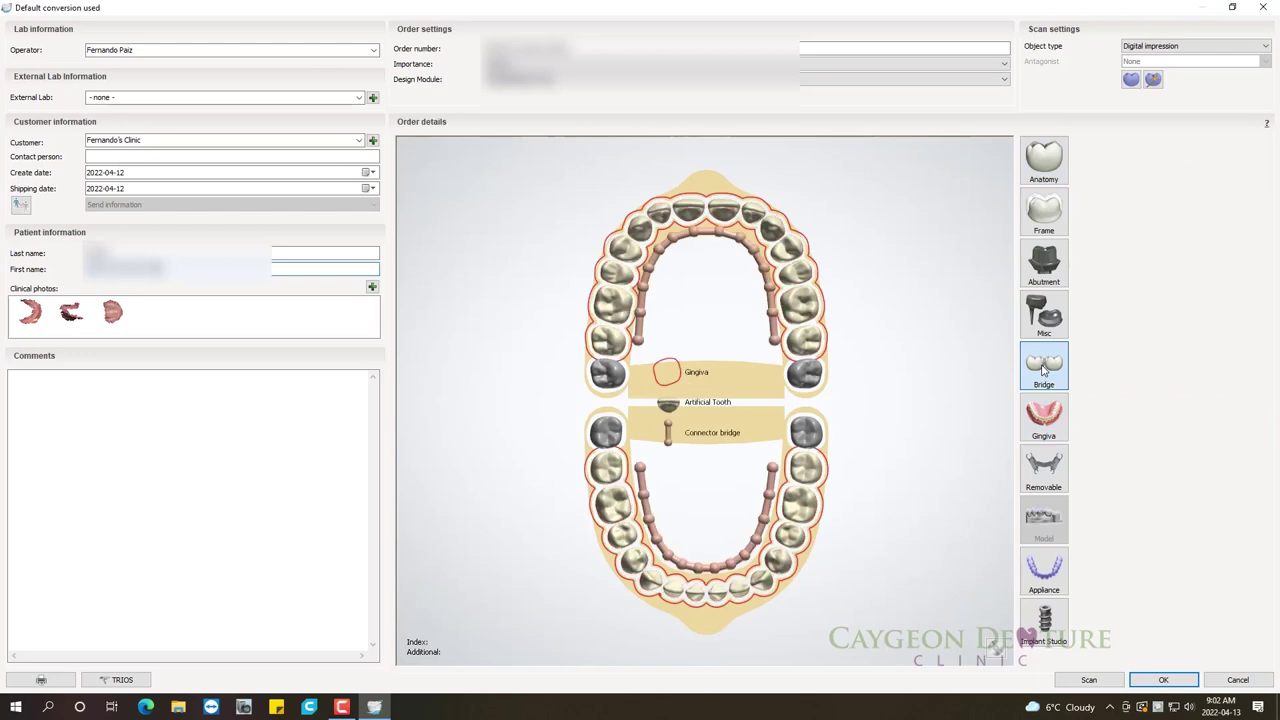
Close the order form without saving, then open the order for design from Last two days.
{"action": "left_click", "coordinate": [1164, 681]}
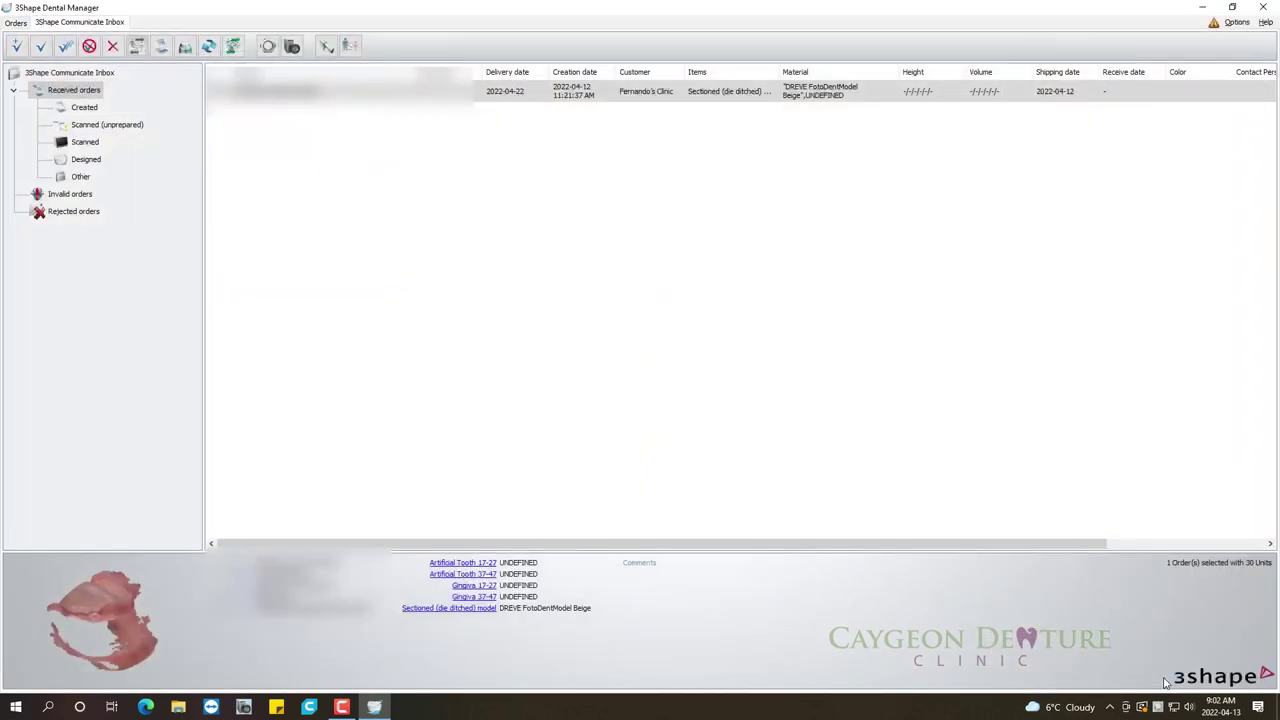
{"action": "left_click", "coordinate": [786, 535]}
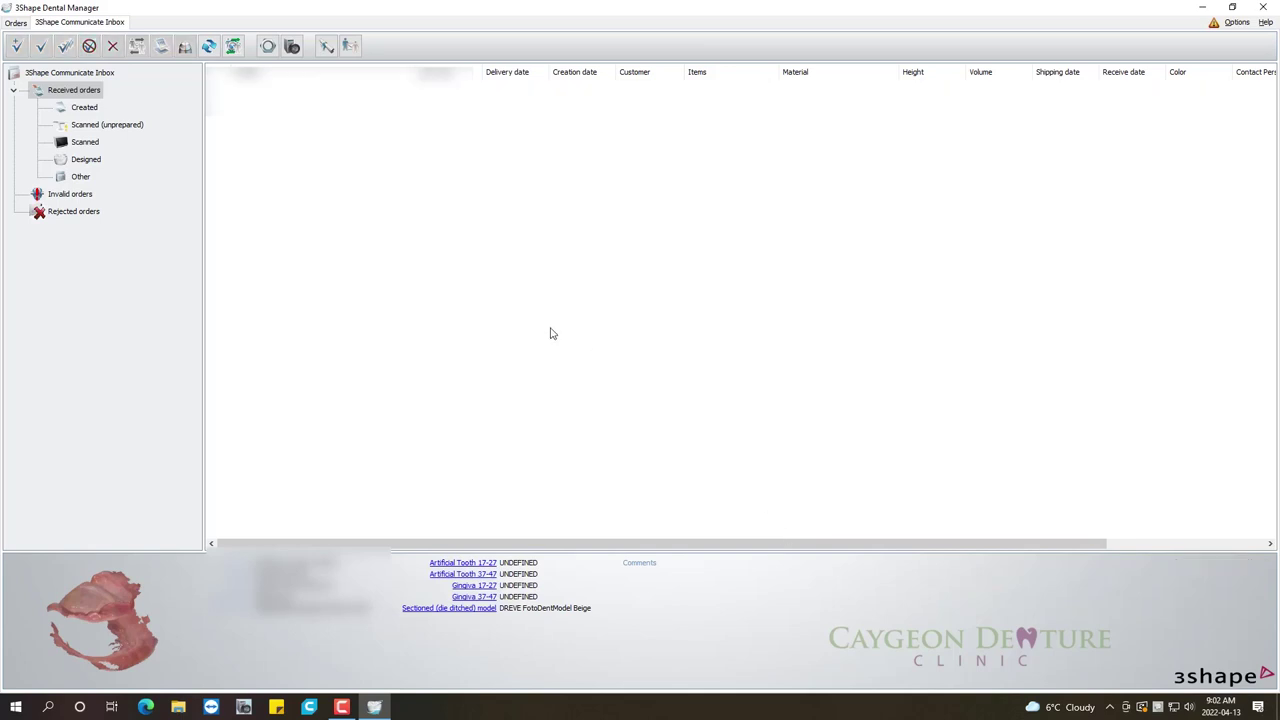
{"action": "left_click", "coordinate": [8, 24]}
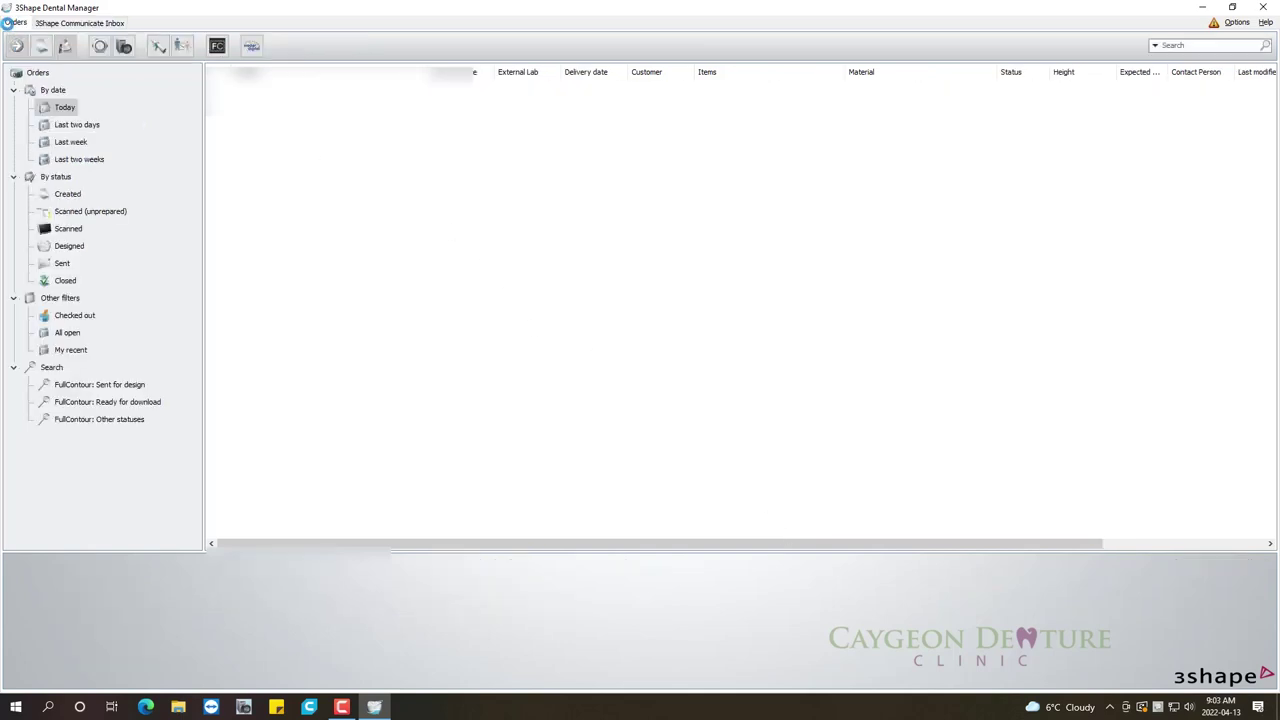
{"action": "left_click", "coordinate": [64, 129]}
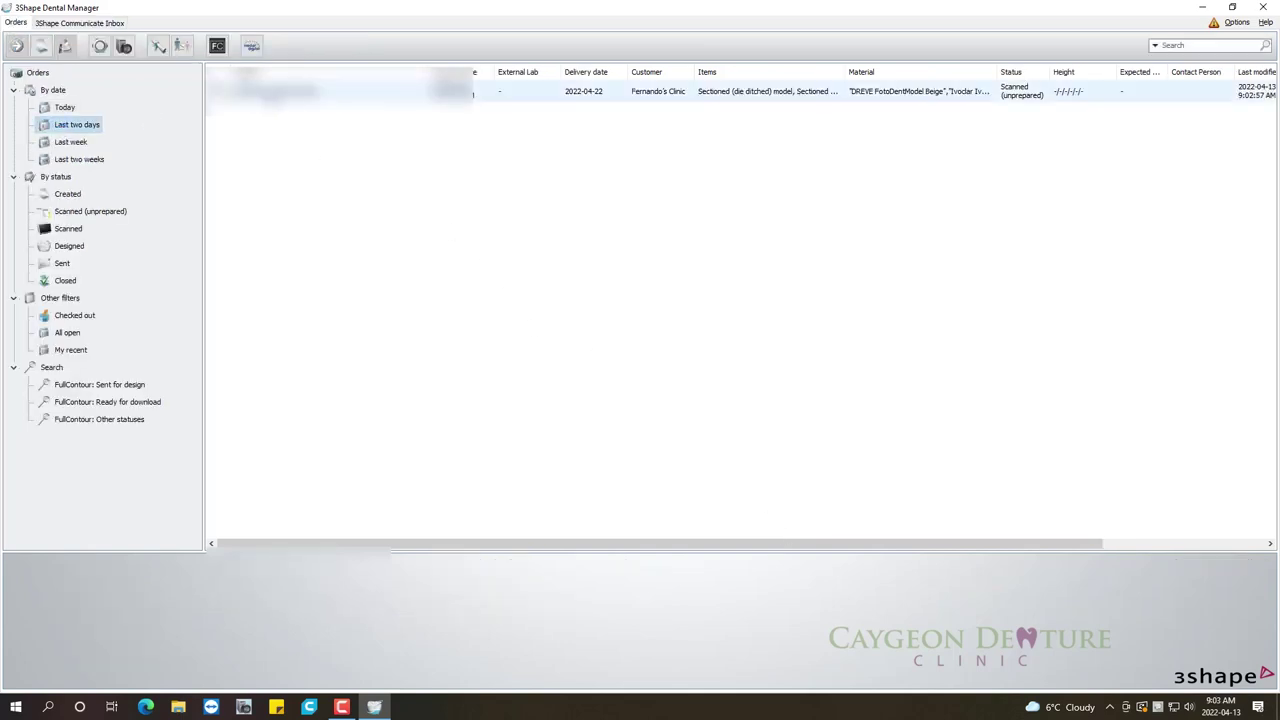
{"action": "left_click", "coordinate": [660, 91]}
{"action": "right_click", "coordinate": [284, 117]}
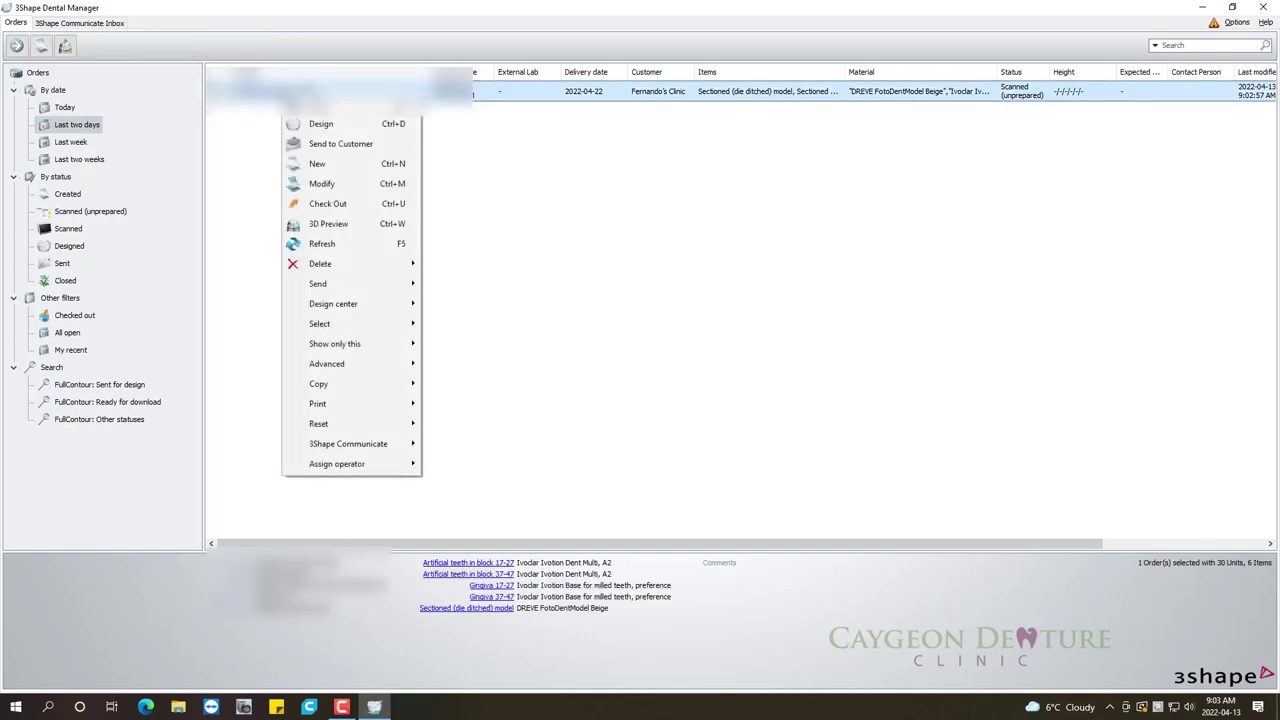
{"action": "left_click", "coordinate": [322, 125]}
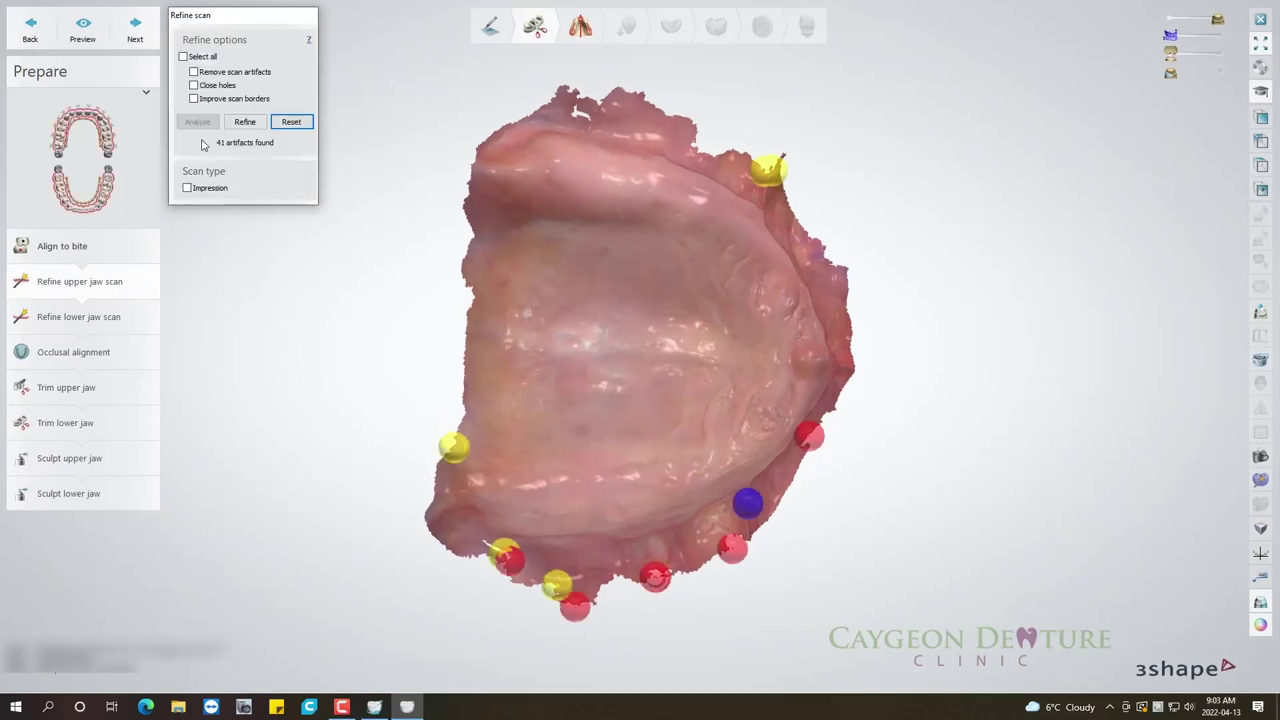
Refine the upper jaw scan, check the result, and continue to the lower jaw.
{"action": "left_click", "coordinate": [245, 122]}
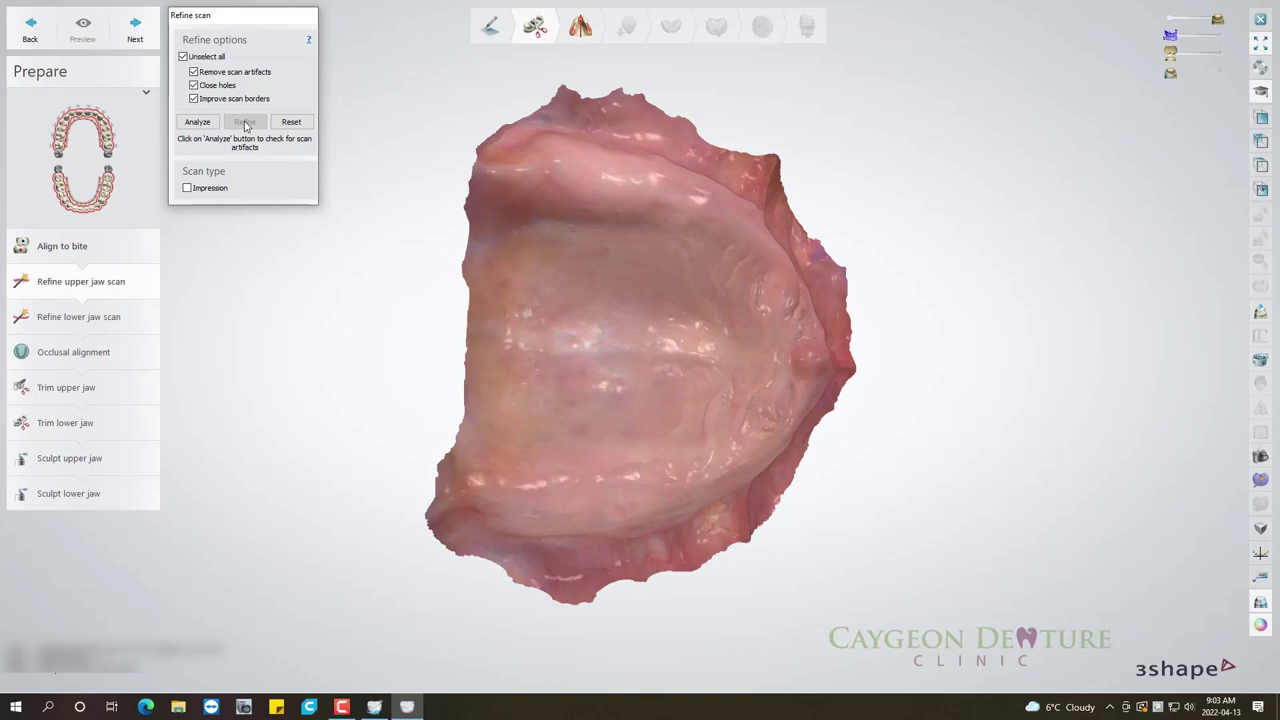
{"action": "mouse_move", "coordinate": [720, 487]}
{"action": "right_mouse_down"}
{"action": "mouse_move", "coordinate": [690, 501]}
{"action": "mouse_move", "coordinate": [614, 441]}
{"action": "mouse_move", "coordinate": [557, 351]}
{"action": "mouse_move", "coordinate": [534, 359]}
{"action": "right_mouse_up"}
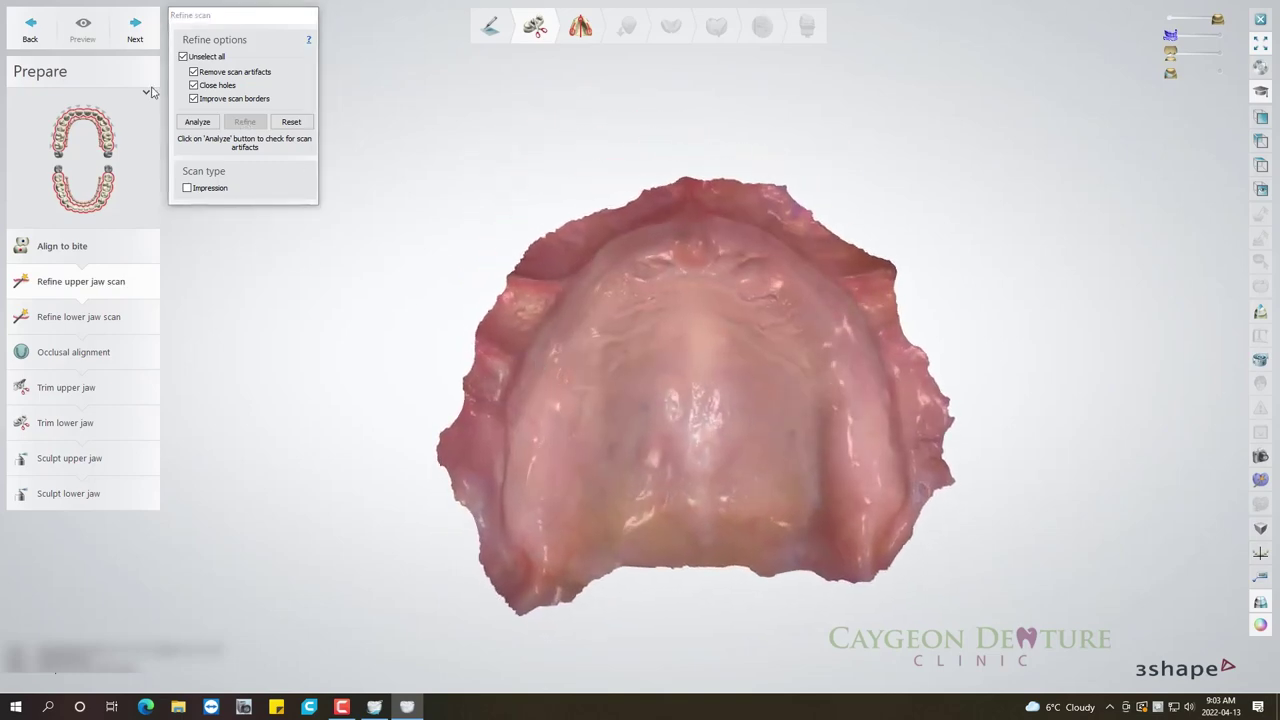
{"action": "left_click", "coordinate": [136, 30]}
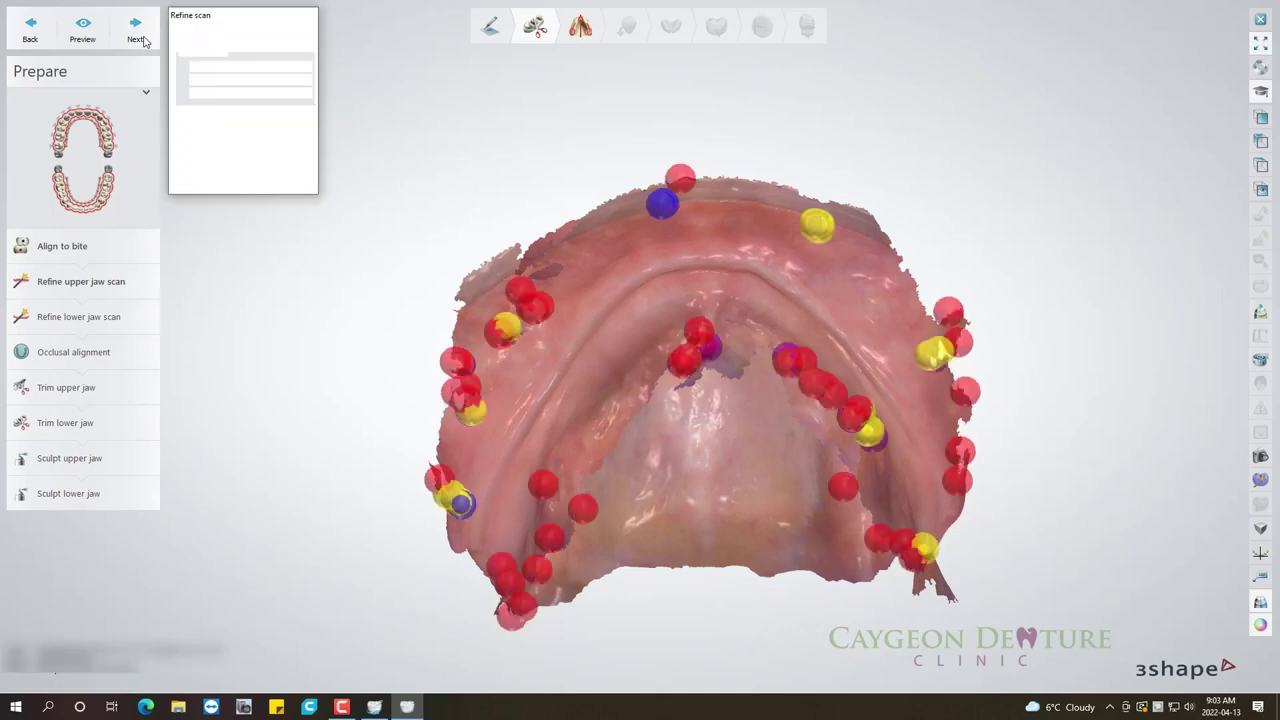
Refine the lower jaw scan with every refine option selected, then continue.
{"action": "right_click_drag", "start_coordinate": [557, 200], "coordinate": [686, 291]}
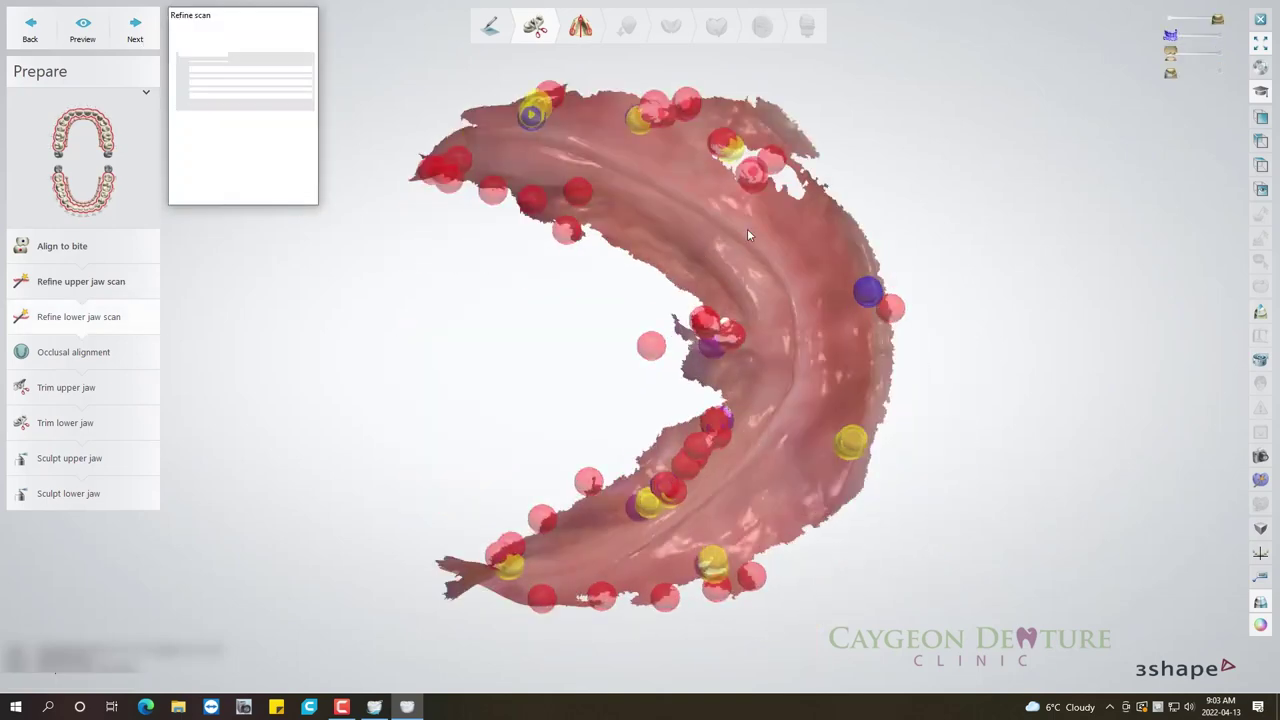
{"action": "mouse_move", "coordinate": [747, 228]}
{"action": "right_mouse_down"}
{"action": "mouse_move", "coordinate": [578, 428]}
{"action": "mouse_move", "coordinate": [520, 465]}
{"action": "mouse_move", "coordinate": [478, 398]}
{"action": "mouse_move", "coordinate": [520, 377]}
{"action": "mouse_move", "coordinate": [523, 434]}
{"action": "mouse_move", "coordinate": [360, 262]}
{"action": "right_mouse_up"}
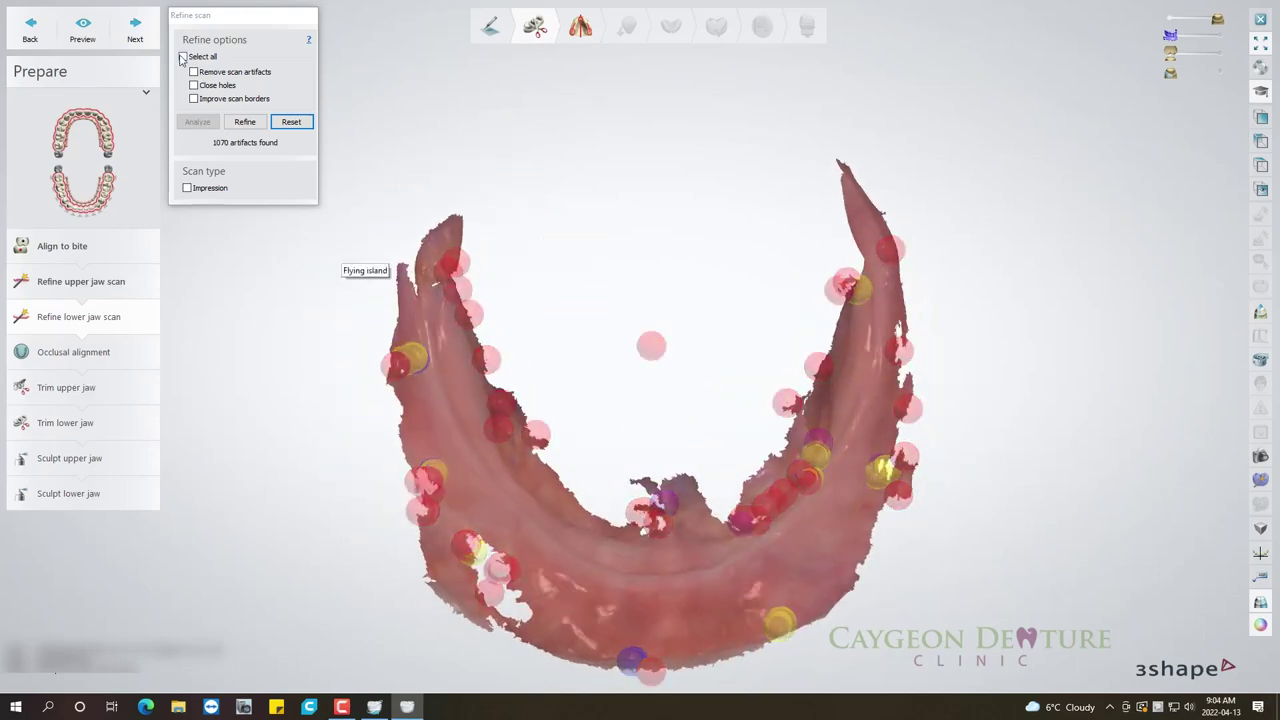
{"action": "left_click", "coordinate": [183, 56]}
{"action": "left_click", "coordinate": [245, 121]}
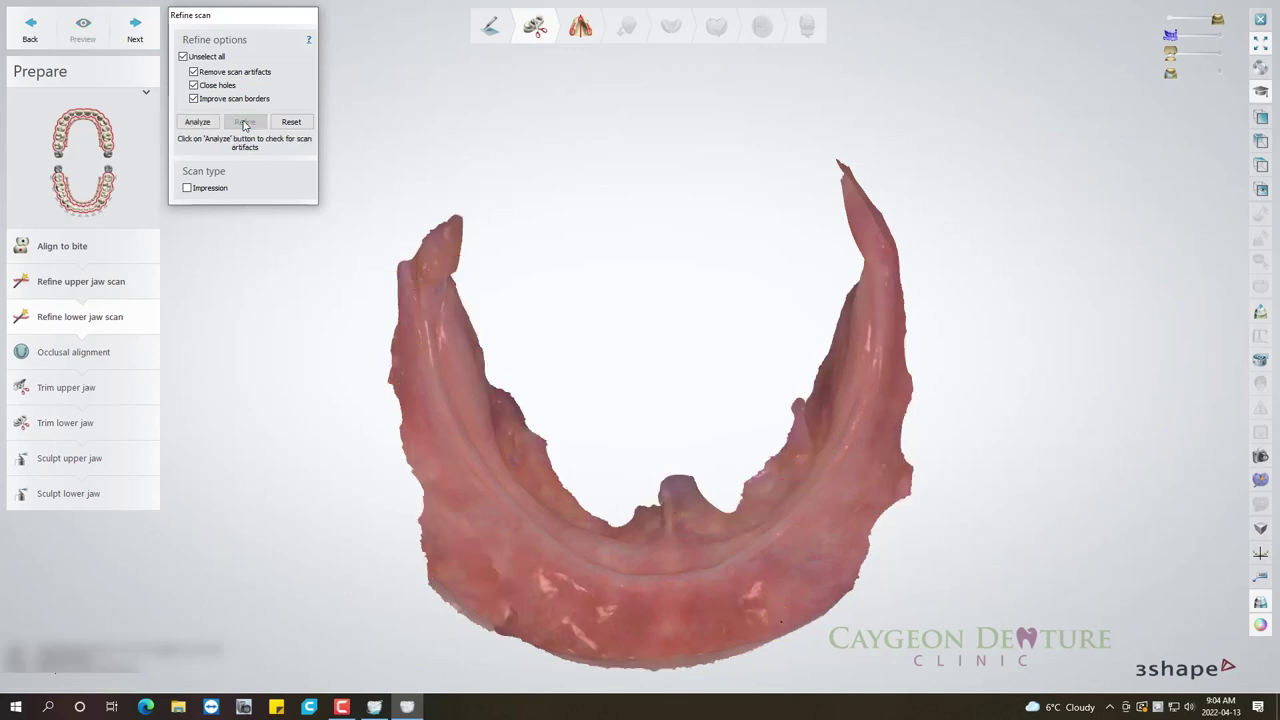
{"action": "left_click", "coordinate": [135, 30]}
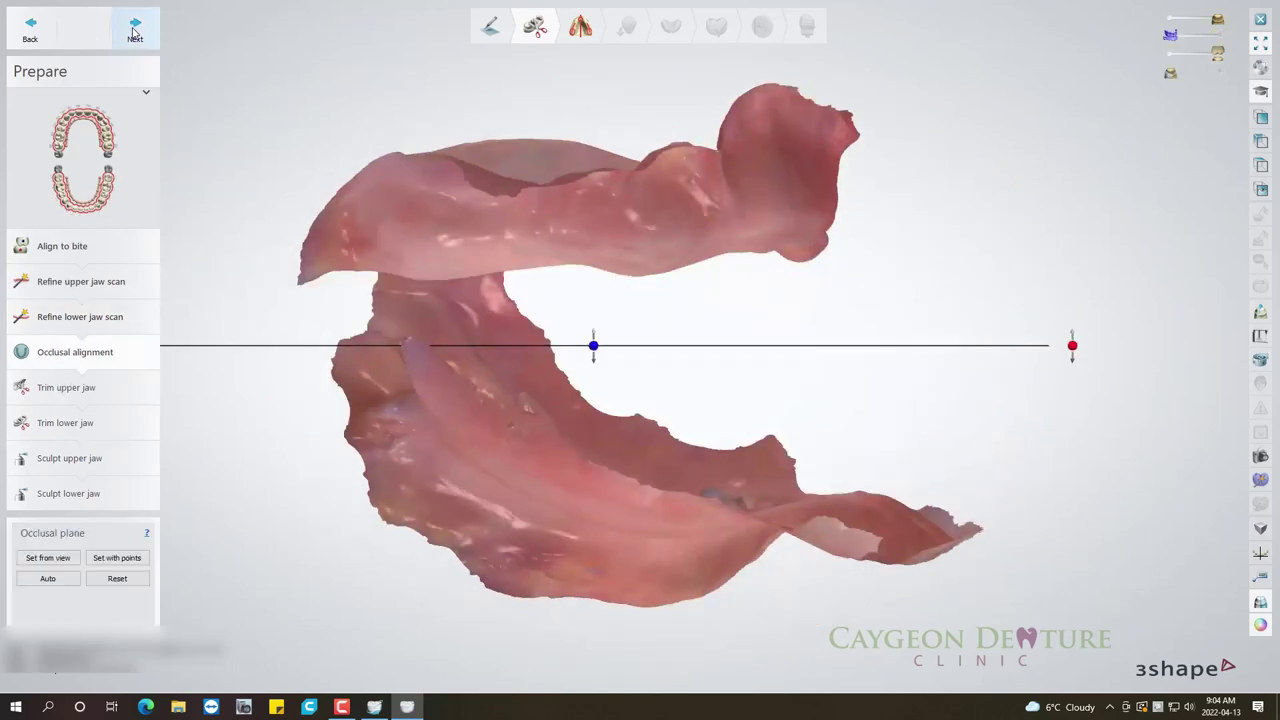
Tilt the occlusal plane's right end and rotate the tooth outline template along the arch.
{"action": "left_click_drag", "start_coordinate": [1072, 347], "coordinate": [1066, 382]}
{"action": "right_click_drag", "start_coordinate": [883, 437], "coordinate": [452, 387]}
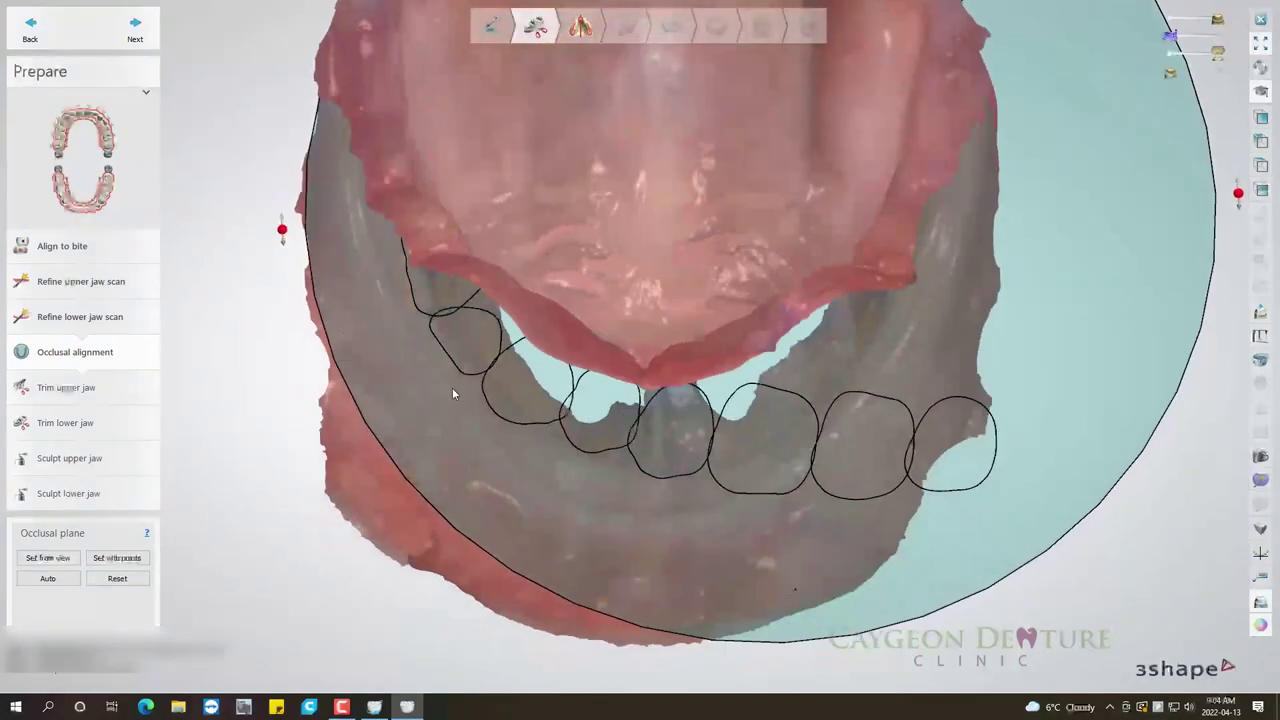
{"action": "left_click_drag", "start_coordinate": [282, 230], "coordinate": [808, 550]}
{"action": "right_click_drag", "start_coordinate": [808, 550], "coordinate": [812, 397]}
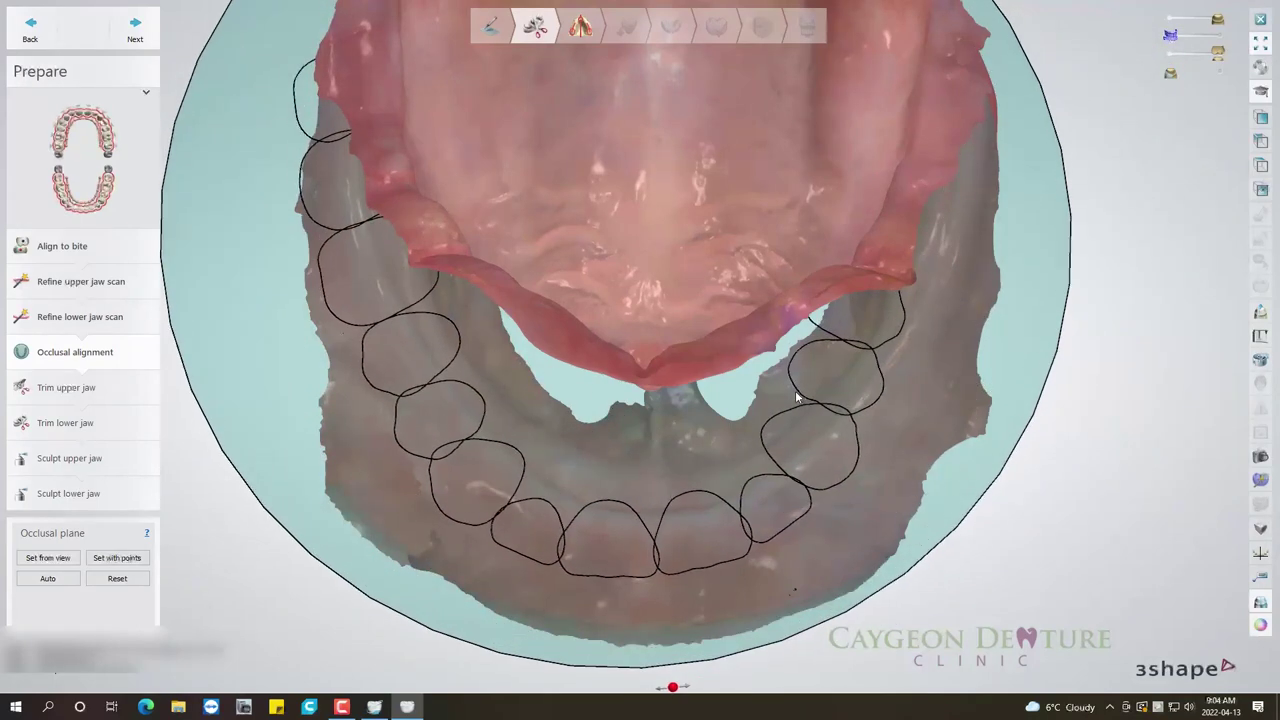
{"action": "scroll", "coordinate": [798, 459], "scroll_direction": "down", "scroll_amount": 3}
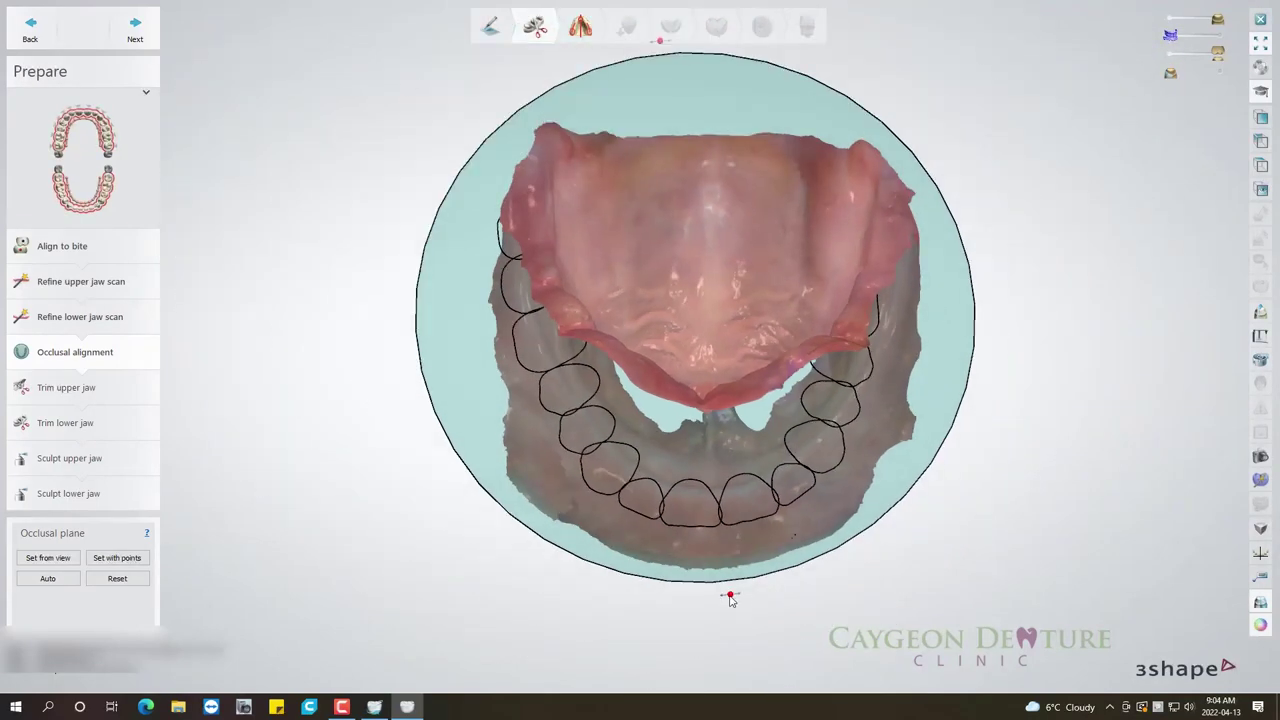
{"action": "left_click_drag", "start_coordinate": [738, 602], "coordinate": [712, 600]}
Raise the plane's right end and lower the whole plane slightly until it sits level.
{"action": "mouse_move", "coordinate": [851, 390]}
{"action": "right_mouse_down"}
{"action": "mouse_move", "coordinate": [849, 281]}
{"action": "mouse_move", "coordinate": [852, 356]}
{"action": "mouse_move", "coordinate": [957, 371]}
{"action": "mouse_move", "coordinate": [957, 337]}
{"action": "mouse_move", "coordinate": [978, 357]}
{"action": "right_mouse_up"}
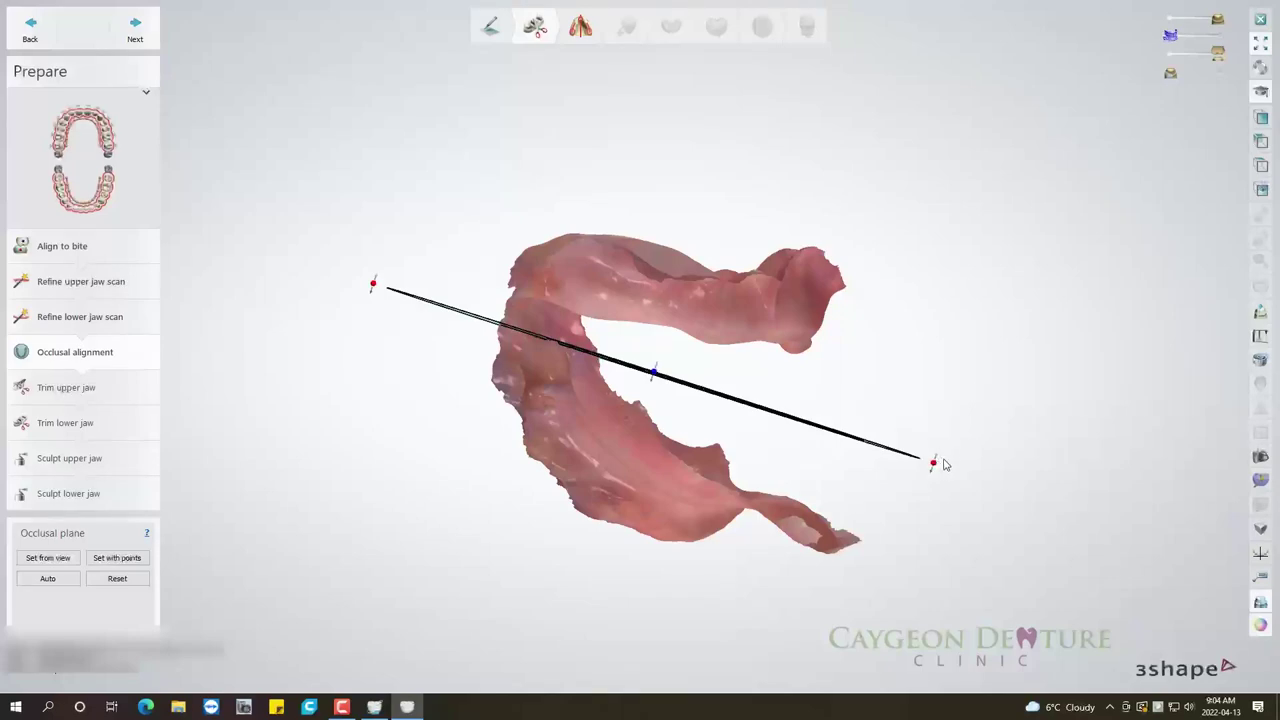
{"action": "mouse_move", "coordinate": [943, 463]}
{"action": "right_mouse_down"}
{"action": "mouse_move", "coordinate": [923, 451]}
{"action": "mouse_move", "coordinate": [955, 460]}
{"action": "mouse_move", "coordinate": [814, 451]}
{"action": "mouse_move", "coordinate": [902, 436]}
{"action": "right_mouse_up"}
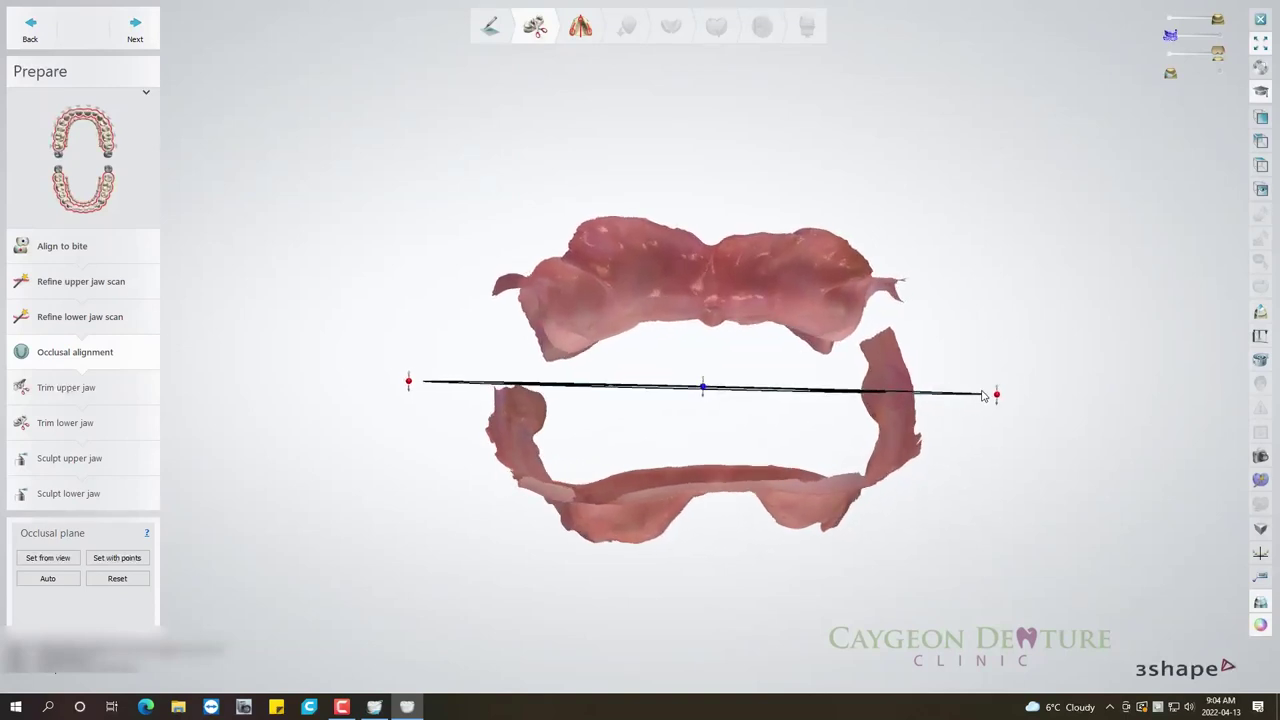
{"action": "left_click_drag", "start_coordinate": [1000, 398], "coordinate": [1007, 381]}
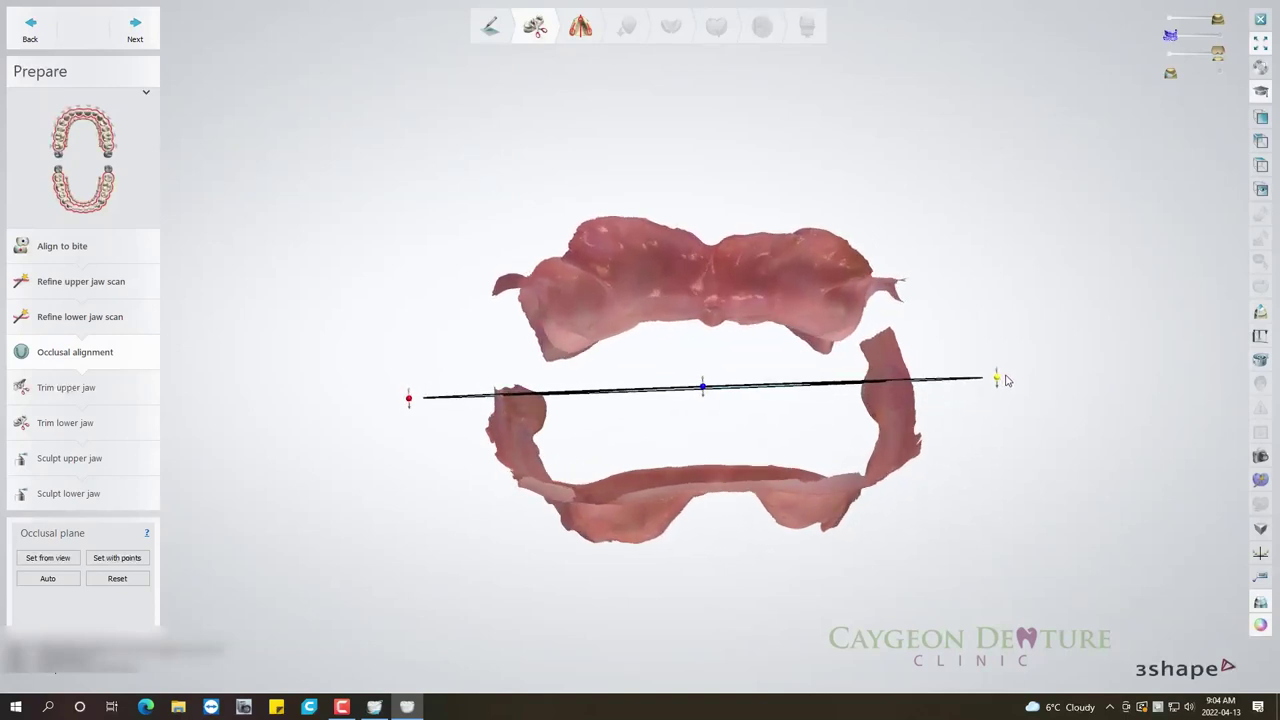
{"action": "right_click_drag", "start_coordinate": [844, 421], "coordinate": [838, 442]}
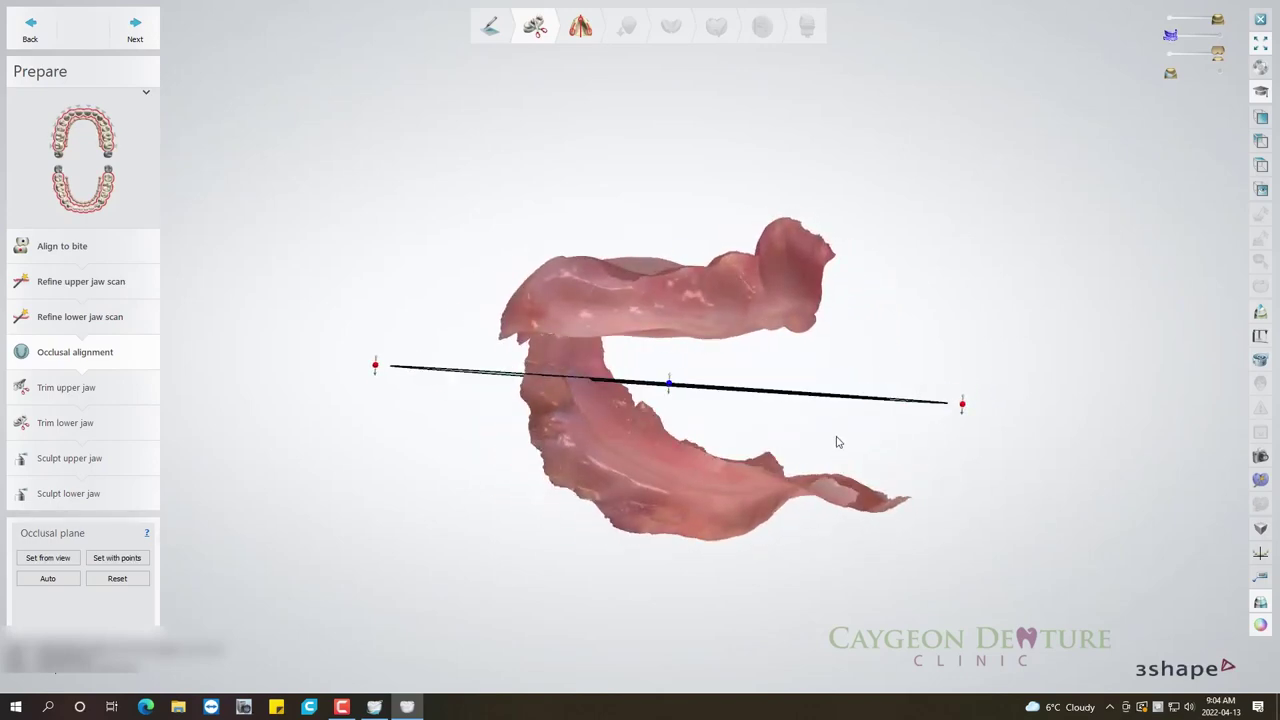
{"action": "left_click_drag", "start_coordinate": [963, 407], "coordinate": [968, 394]}
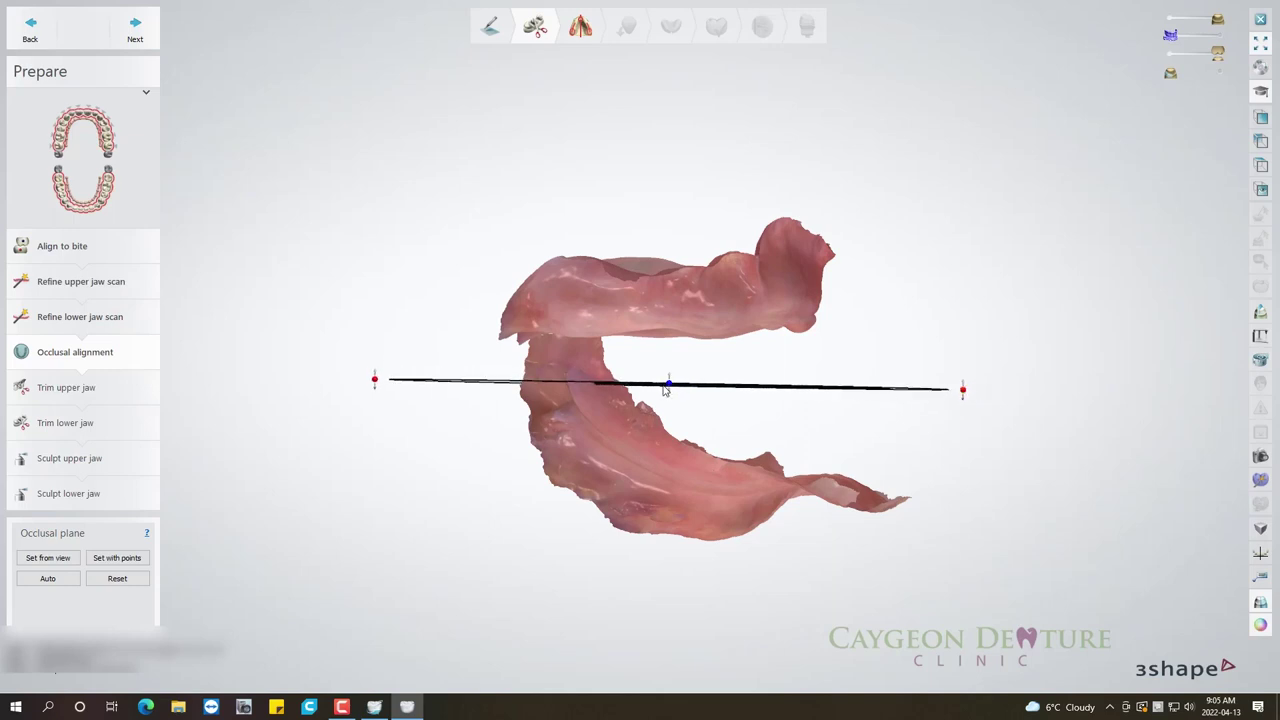
{"action": "left_click_drag", "start_coordinate": [670, 388], "coordinate": [670, 398]}
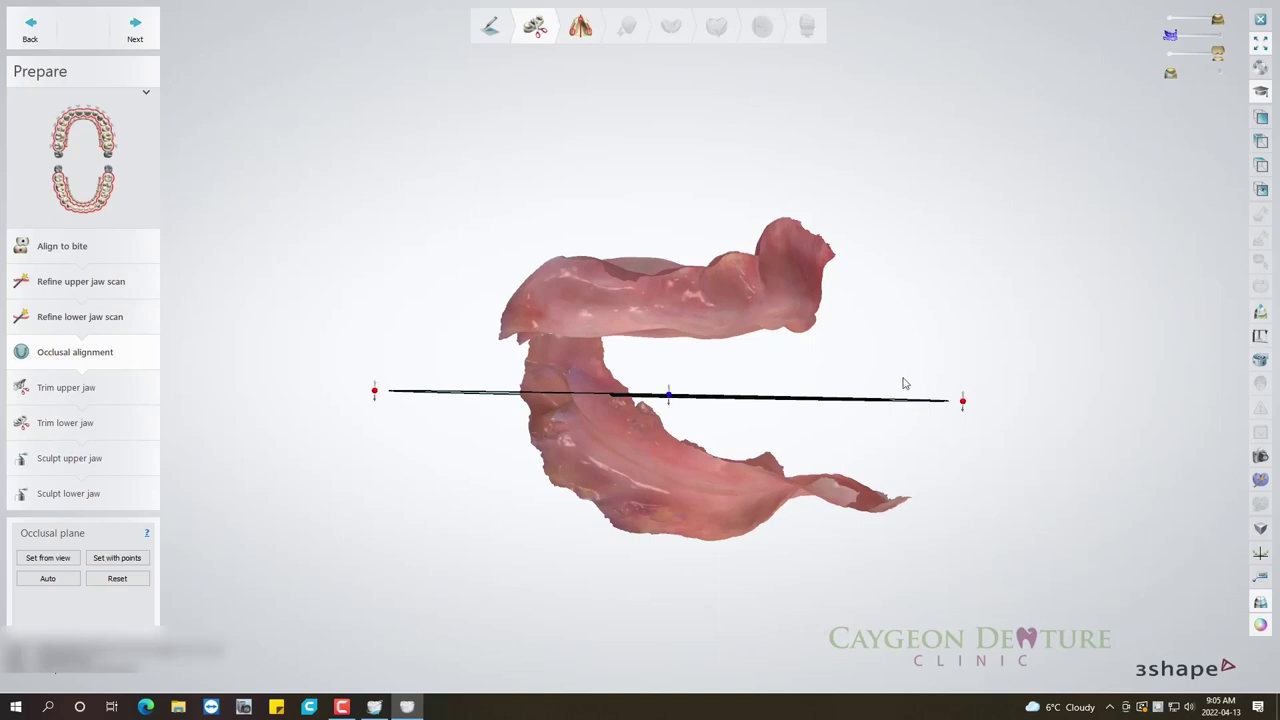
{"action": "mouse_move", "coordinate": [903, 380]}
{"action": "right_mouse_down"}
{"action": "mouse_move", "coordinate": [841, 315]}
{"action": "mouse_move", "coordinate": [960, 306]}
{"action": "mouse_move", "coordinate": [929, 299]}
{"action": "right_mouse_up"}
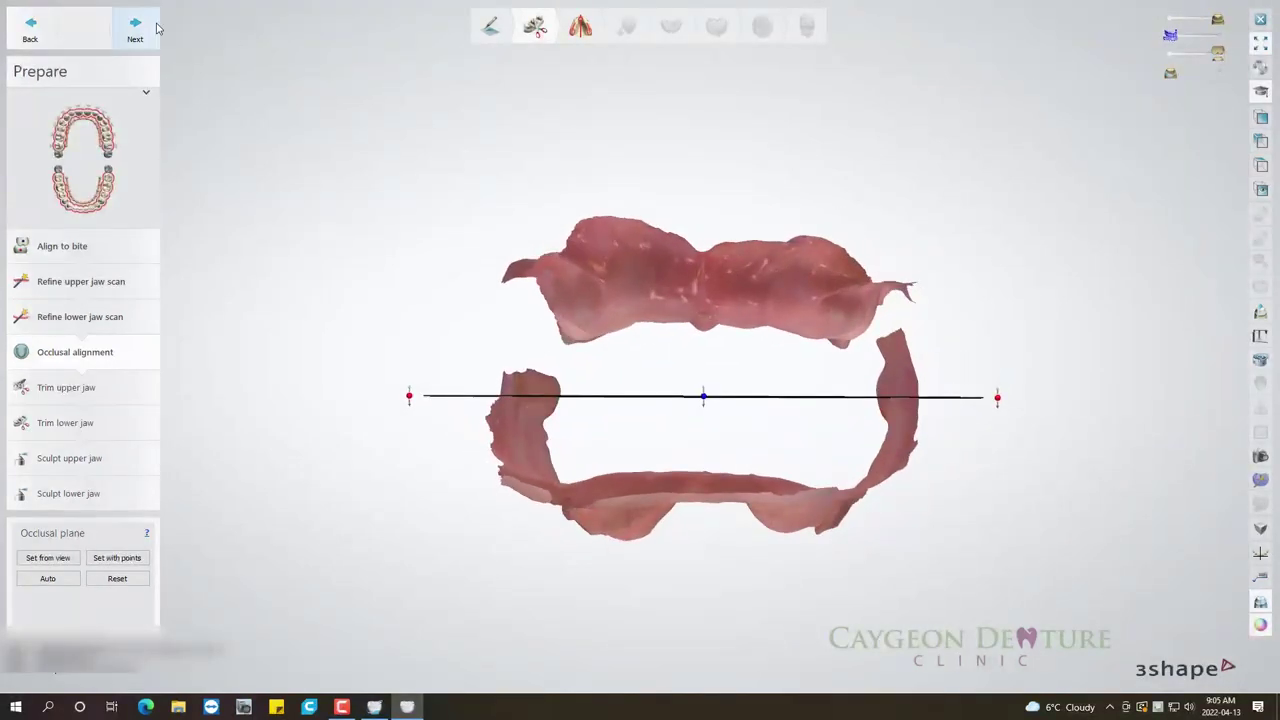
{"action": "left_click", "coordinate": [143, 33]}
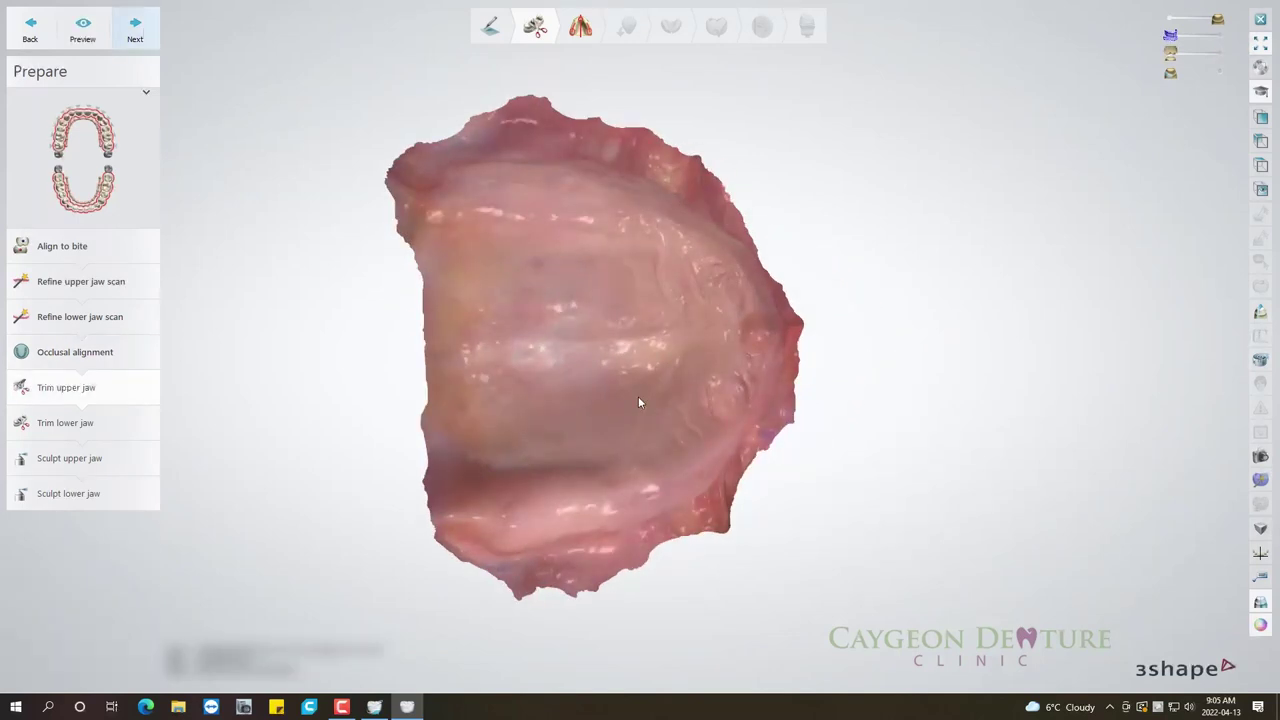
Show the upper jaw without its colour texture and mark its whole surface to keep.
{"action": "mouse_move", "coordinate": [638, 402]}
{"action": "right_mouse_down"}
{"action": "mouse_move", "coordinate": [633, 349]}
{"action": "mouse_move", "coordinate": [714, 431]}
{"action": "mouse_move", "coordinate": [749, 494]}
{"action": "right_mouse_up"}
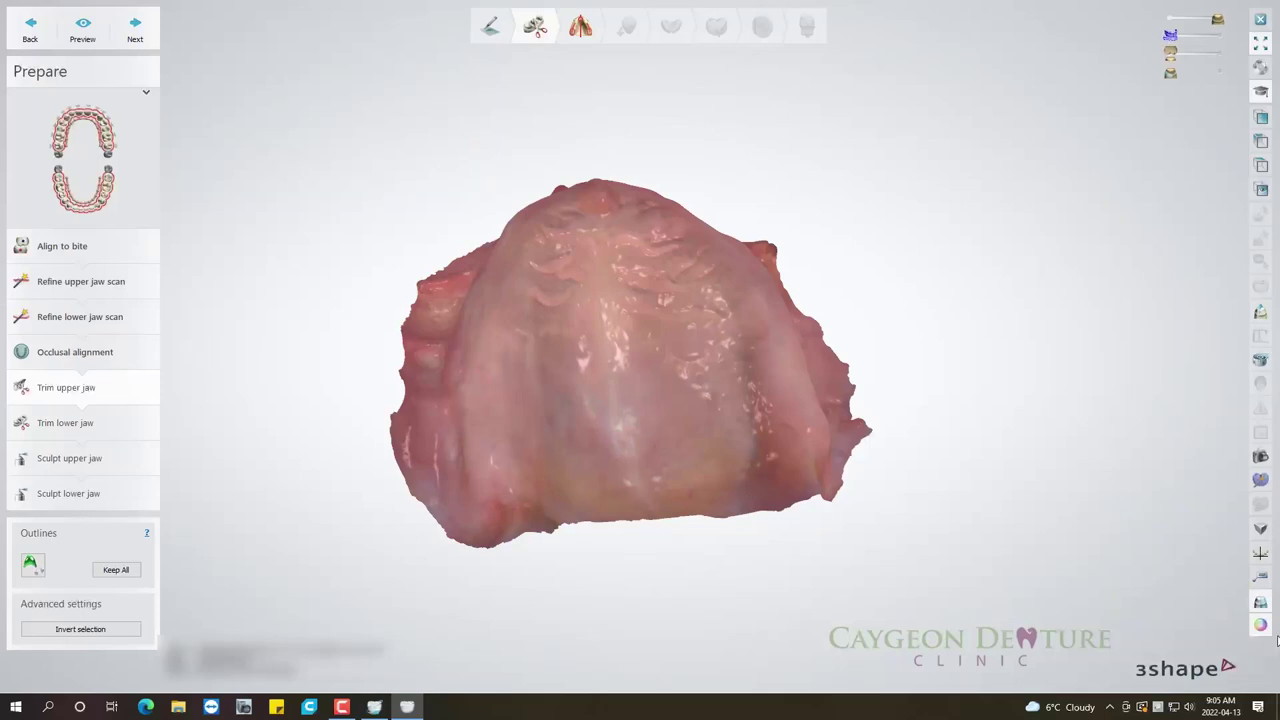
{"action": "left_click", "coordinate": [1263, 631]}
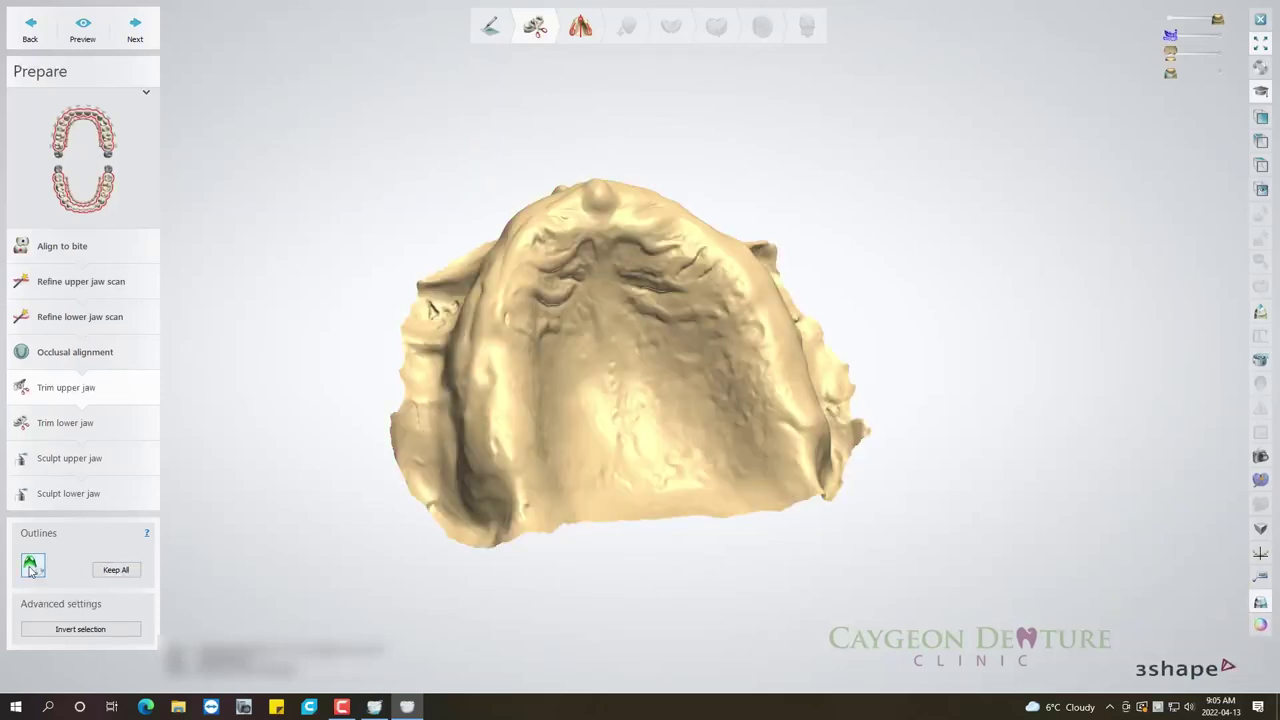
{"action": "left_click", "coordinate": [118, 569]}
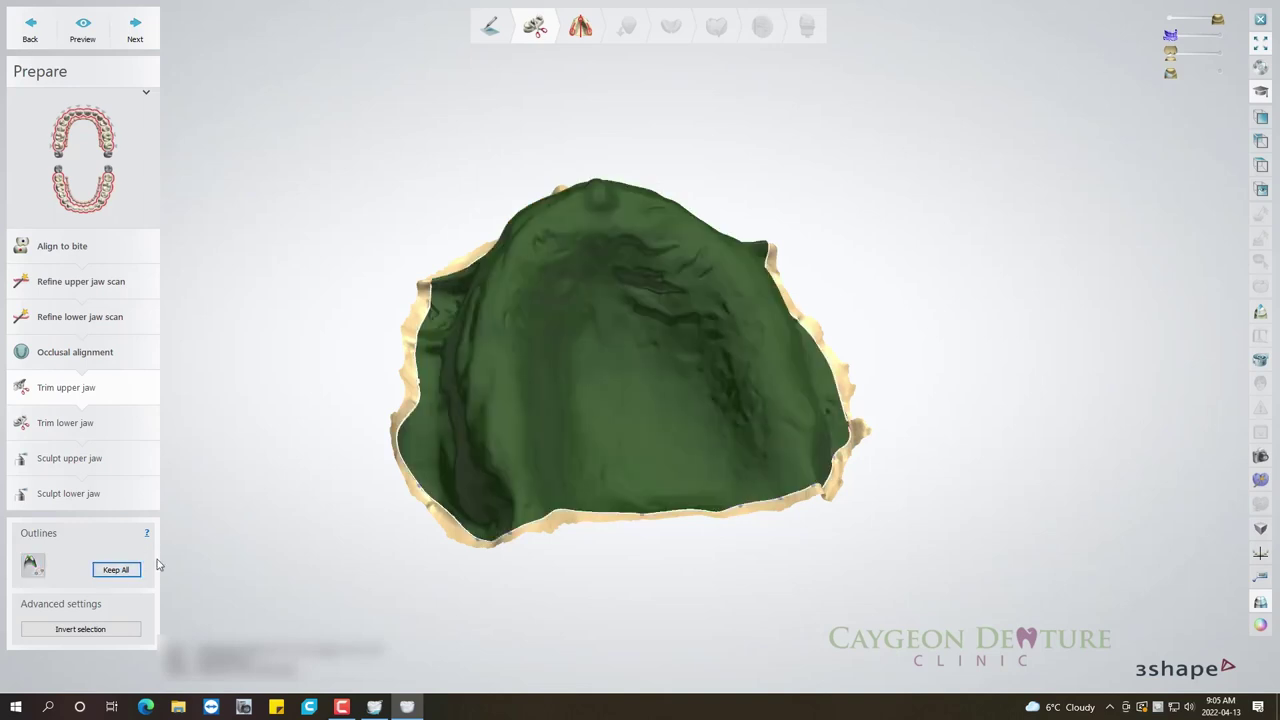
Draw a closed trim spline along the upper jaw's bottom, right, left and upper rims.
{"action": "right_click_drag", "start_coordinate": [480, 482], "coordinate": [446, 492]}
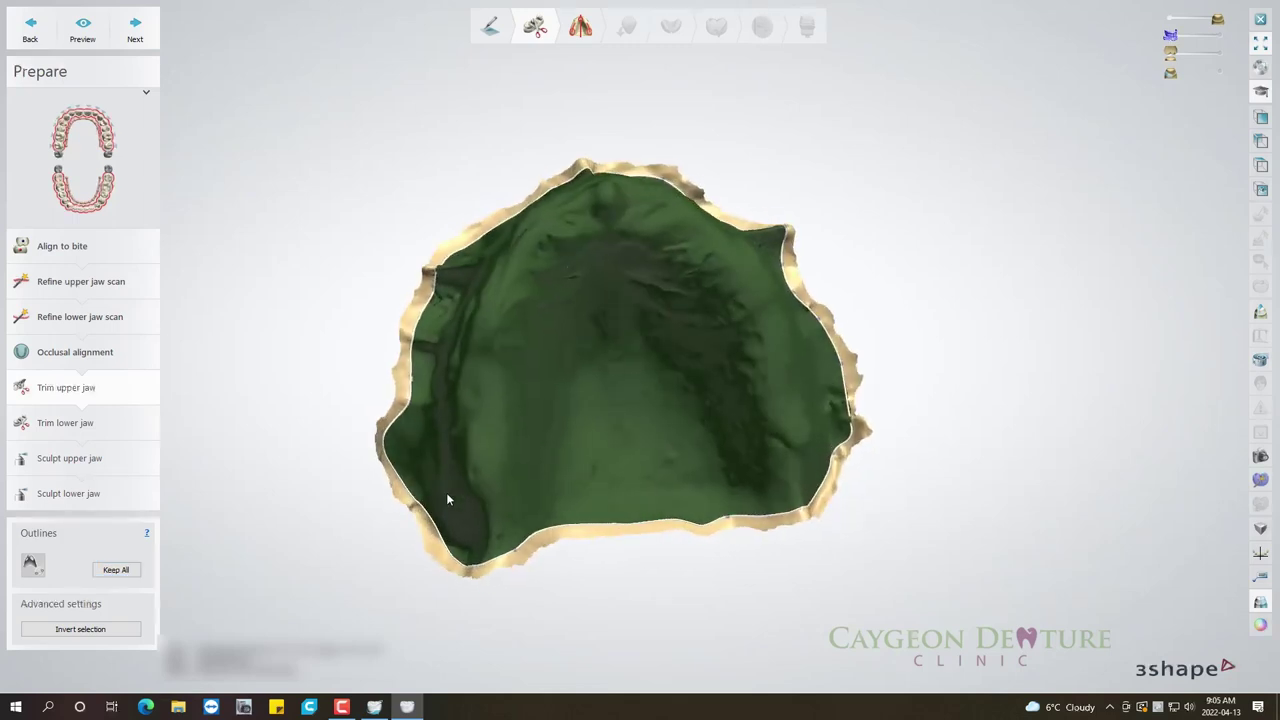
{"action": "scroll", "coordinate": [447, 497], "scroll_direction": "up", "scroll_amount": 3}
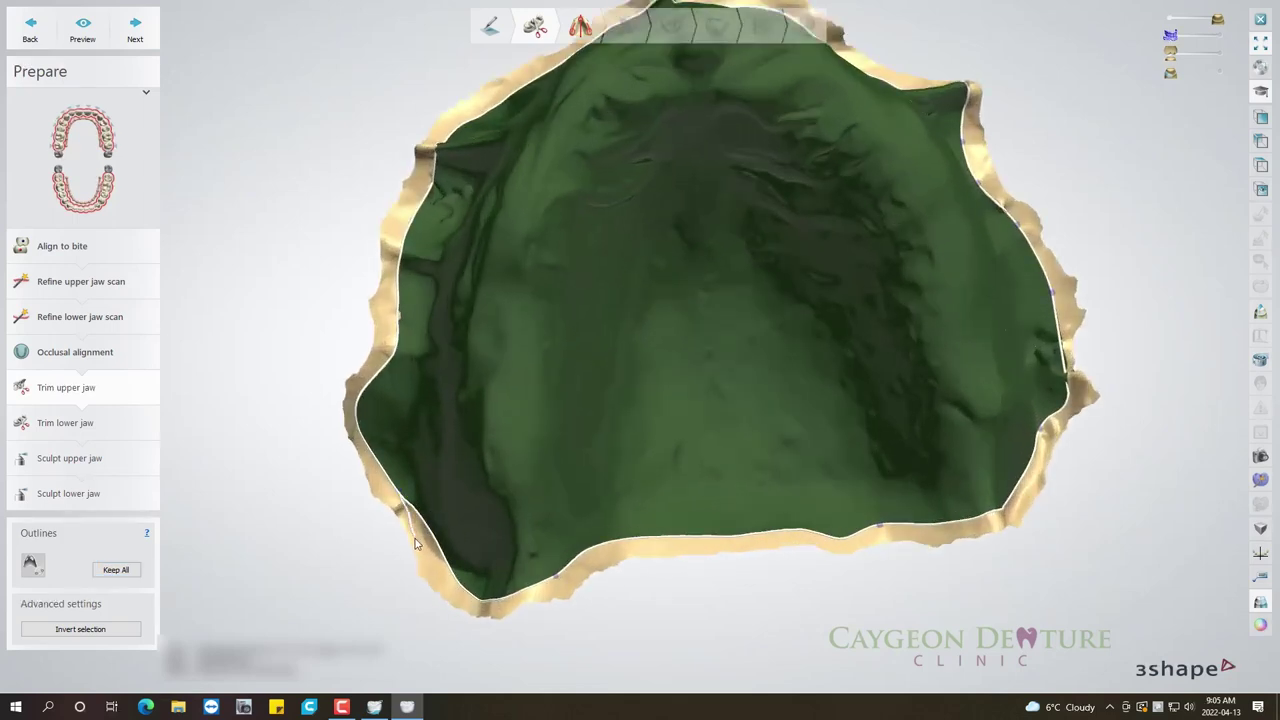
{"action": "mouse_move", "coordinate": [437, 591]}
{"action": "left_mouse_down"}
{"action": "mouse_move", "coordinate": [567, 588]}
{"action": "mouse_move", "coordinate": [597, 564]}
{"action": "mouse_move", "coordinate": [667, 551]}
{"action": "mouse_move", "coordinate": [996, 524]}
{"action": "mouse_move", "coordinate": [1022, 512]}
{"action": "mouse_move", "coordinate": [1047, 470]}
{"action": "mouse_move", "coordinate": [1075, 372]}
{"action": "mouse_move", "coordinate": [1071, 407]}
{"action": "left_mouse_up"}
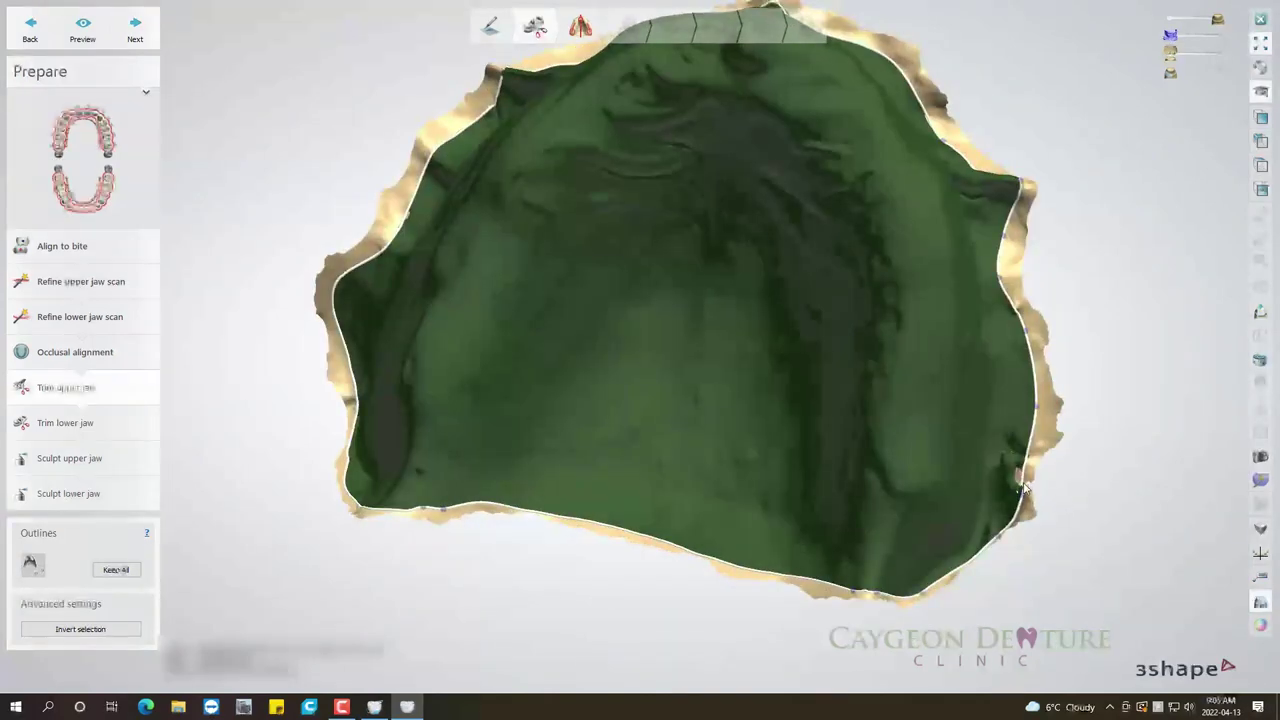
{"action": "mouse_move", "coordinate": [1022, 494]}
{"action": "left_mouse_down"}
{"action": "mouse_move", "coordinate": [1041, 412]}
{"action": "mouse_move", "coordinate": [1016, 294]}
{"action": "mouse_move", "coordinate": [1019, 198]}
{"action": "mouse_move", "coordinate": [1005, 230]}
{"action": "left_mouse_up"}
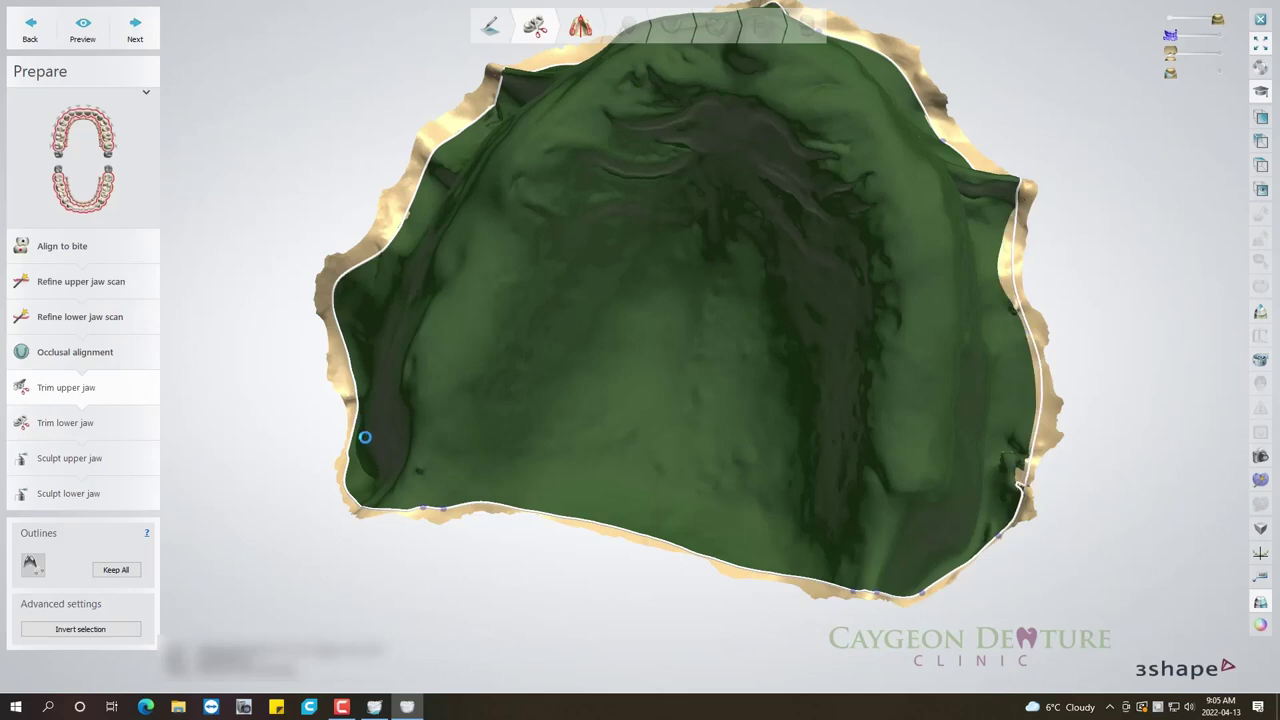
{"action": "mouse_move", "coordinate": [350, 440]}
{"action": "left_mouse_down"}
{"action": "mouse_move", "coordinate": [364, 274]}
{"action": "mouse_move", "coordinate": [428, 148]}
{"action": "mouse_move", "coordinate": [510, 74]}
{"action": "left_mouse_up"}
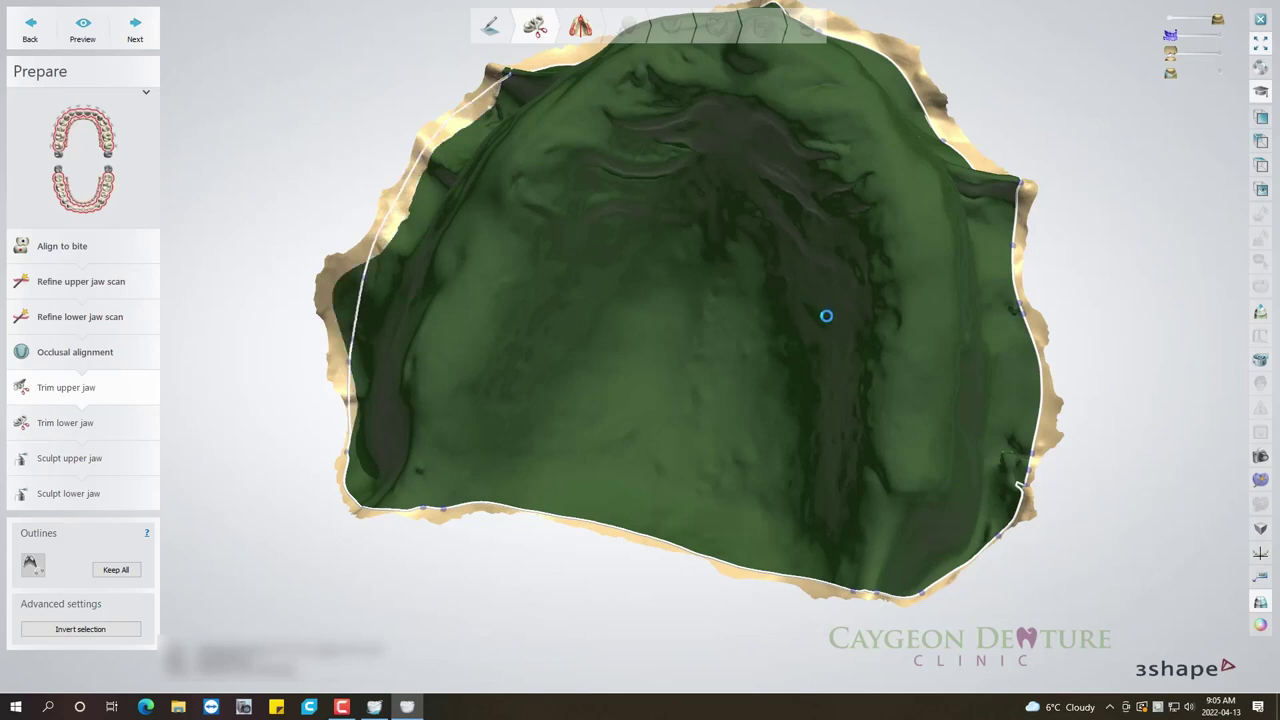
{"action": "mouse_move", "coordinate": [824, 315]}
{"action": "right_mouse_down"}
{"action": "mouse_move", "coordinate": [799, 255]}
{"action": "mouse_move", "coordinate": [731, 210]}
{"action": "mouse_move", "coordinate": [697, 283]}
{"action": "mouse_move", "coordinate": [707, 321]}
{"action": "mouse_move", "coordinate": [478, 285]}
{"action": "right_mouse_up"}
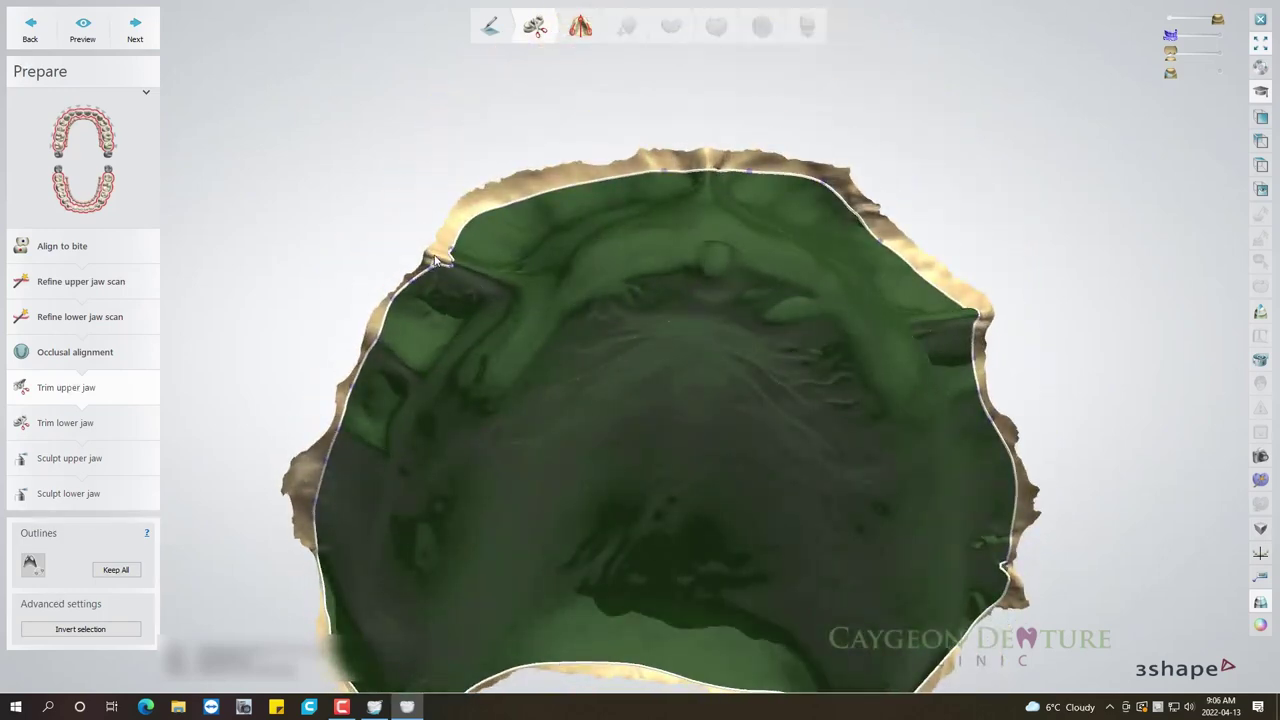
{"action": "mouse_move", "coordinate": [437, 260]}
{"action": "left_mouse_down"}
{"action": "mouse_move", "coordinate": [472, 212]}
{"action": "mouse_move", "coordinate": [532, 188]}
{"action": "mouse_move", "coordinate": [734, 168]}
{"action": "mouse_move", "coordinate": [832, 190]}
{"action": "mouse_move", "coordinate": [944, 287]}
{"action": "left_mouse_up"}
{"action": "left_click_drag", "start_coordinate": [976, 370], "coordinate": [938, 371]}
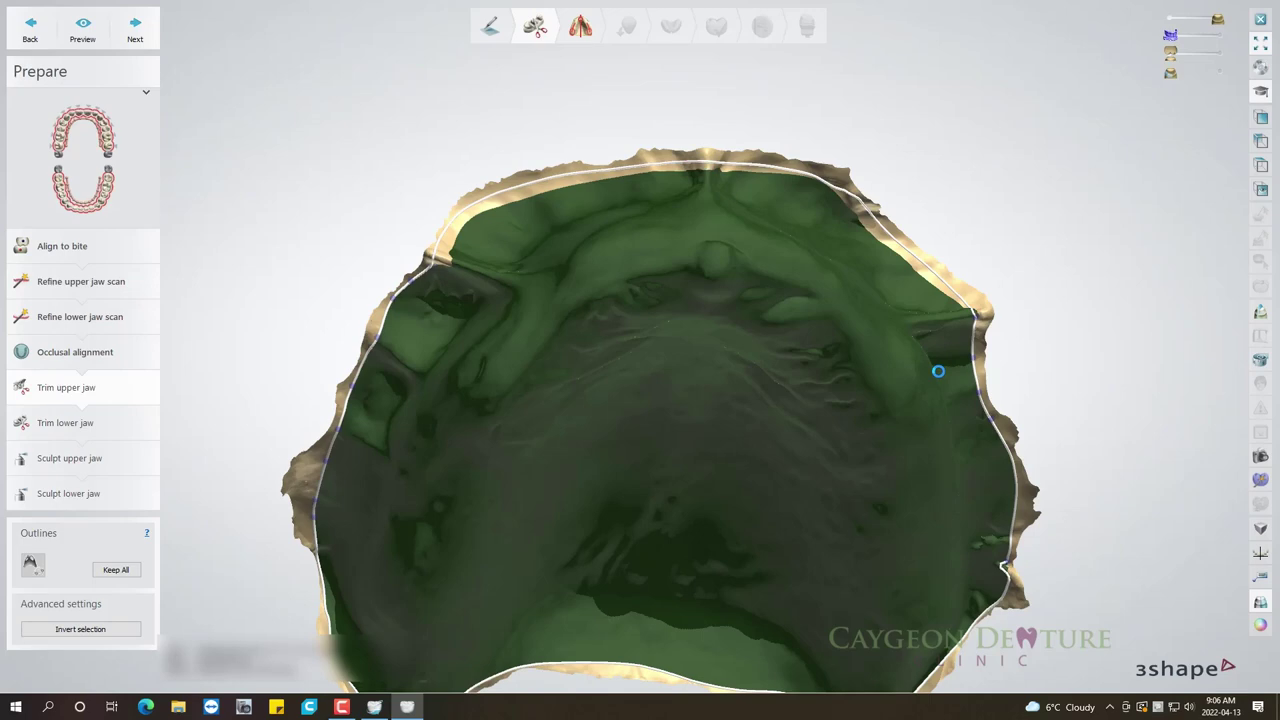
Go to Trim lower jaw and use Keep All to mark the whole lower jaw green.
{"action": "left_click", "coordinate": [138, 30]}
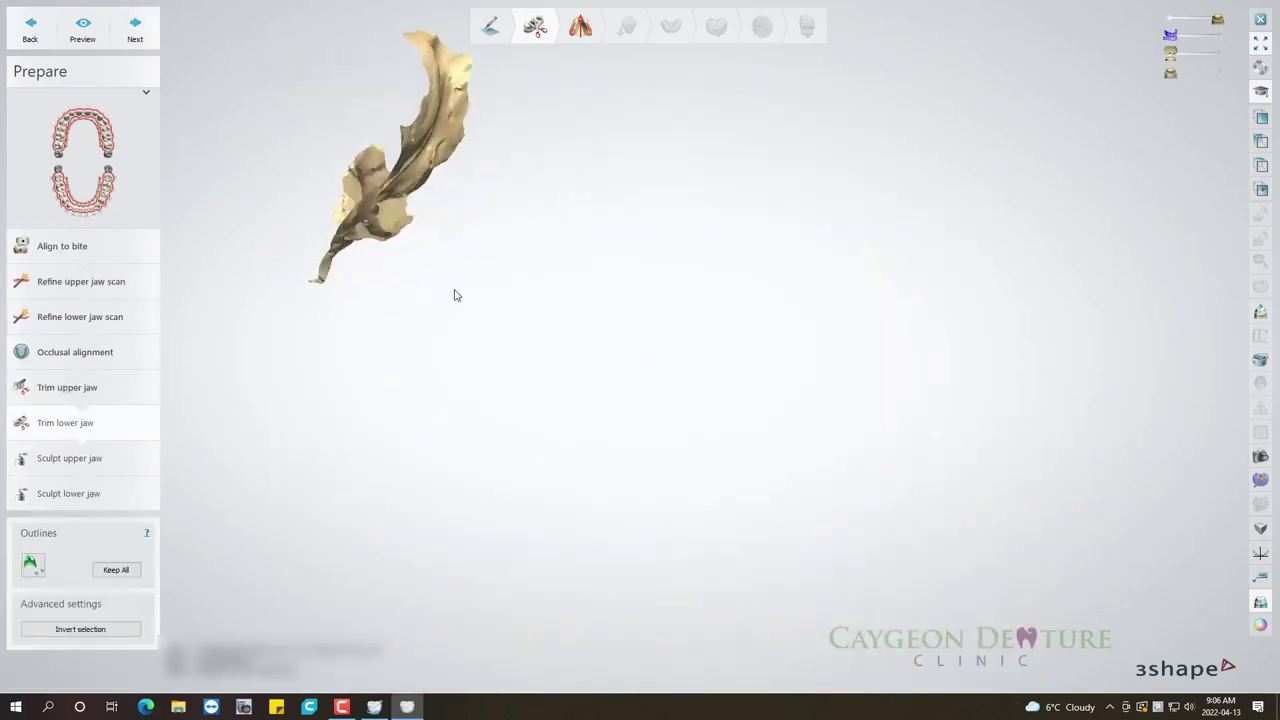
{"action": "left_click", "coordinate": [105, 571]}
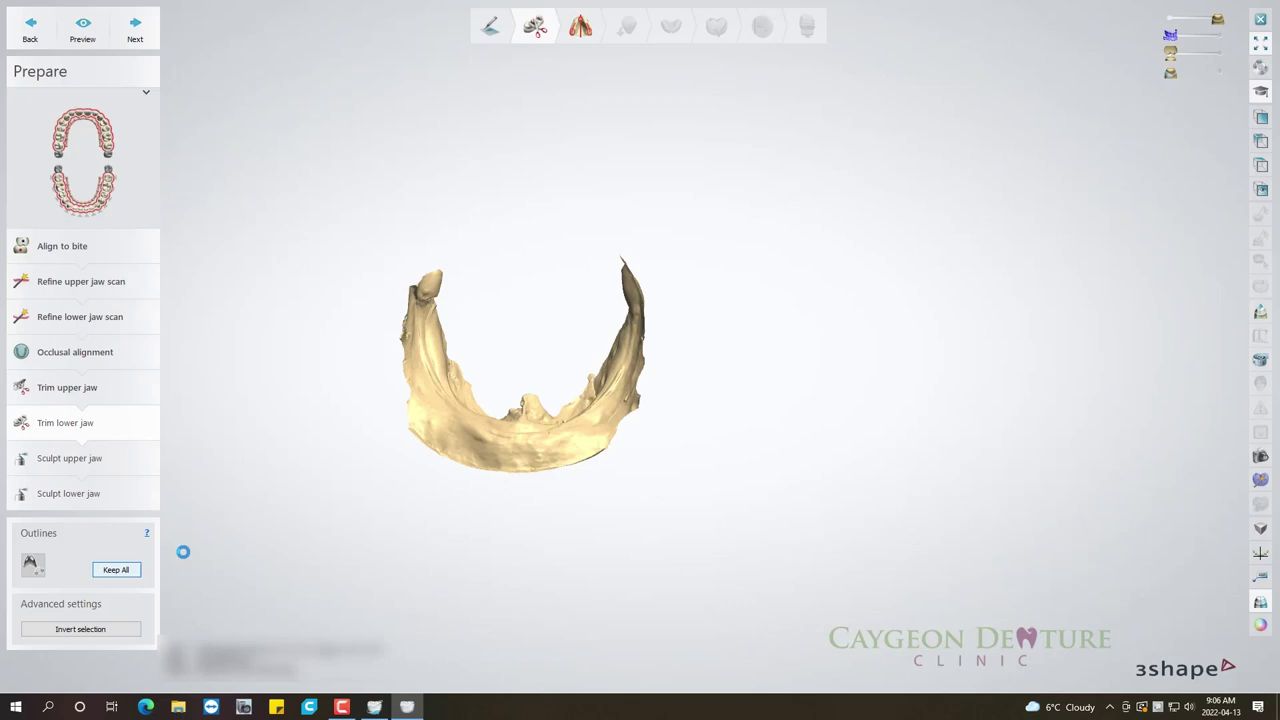
{"action": "scroll", "coordinate": [281, 516], "scroll_direction": "up", "scroll_amount": 3}
Trace the trim line along the lower jaw's right edge.
{"action": "scroll", "coordinate": [281, 516], "scroll_direction": "up", "scroll_amount": 2}
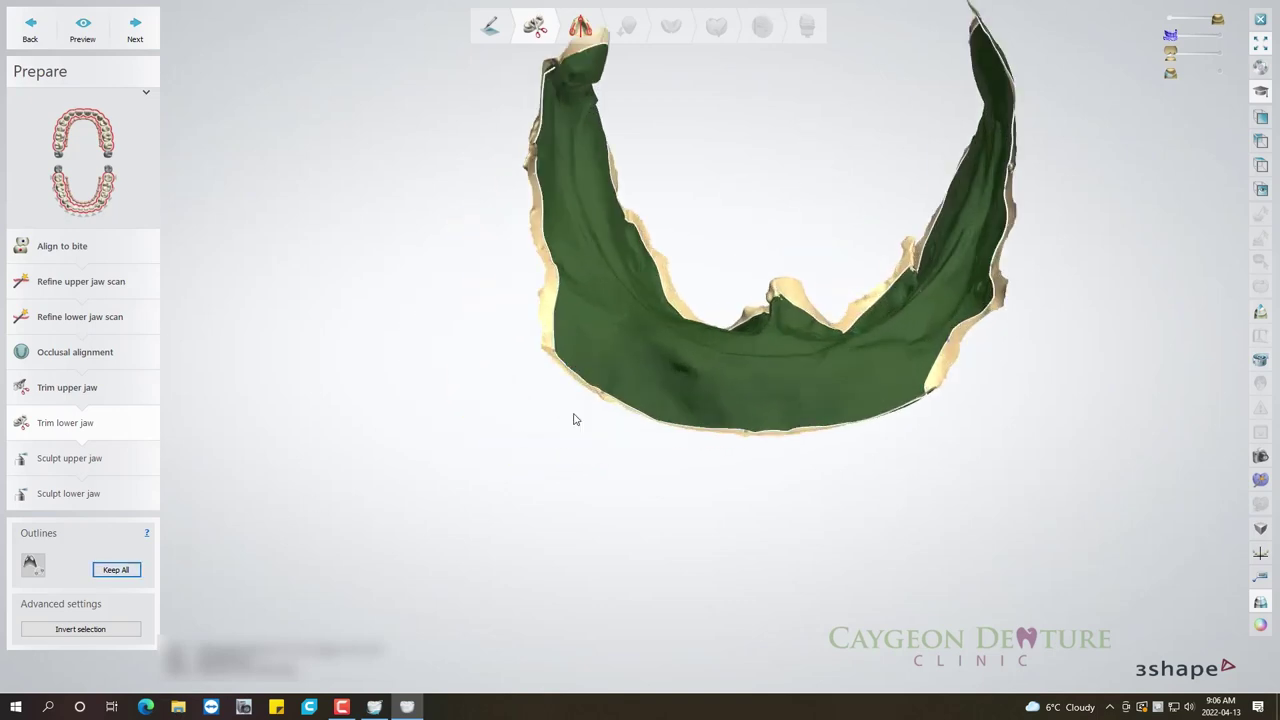
{"action": "mouse_move", "coordinate": [575, 420]}
{"action": "right_mouse_down"}
{"action": "mouse_move", "coordinate": [437, 517]}
{"action": "mouse_move", "coordinate": [409, 488]}
{"action": "right_mouse_up"}
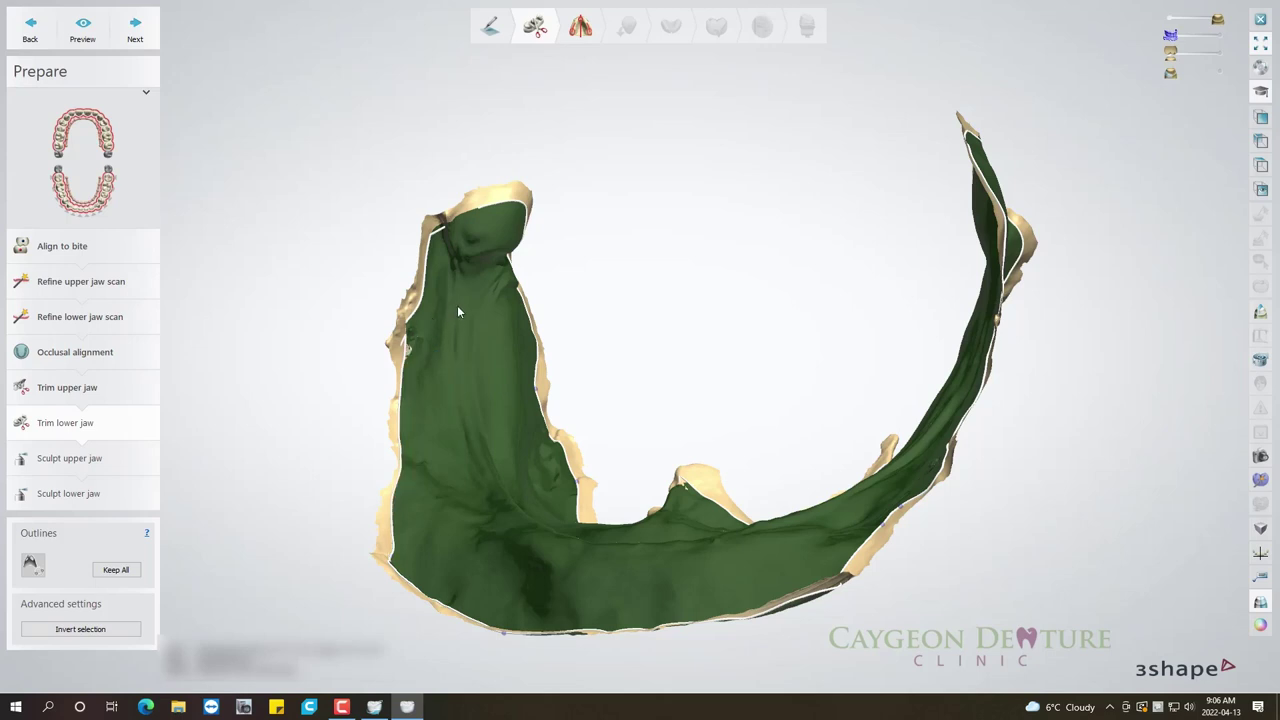
{"action": "right_click_drag", "start_coordinate": [457, 312], "coordinate": [447, 288]}
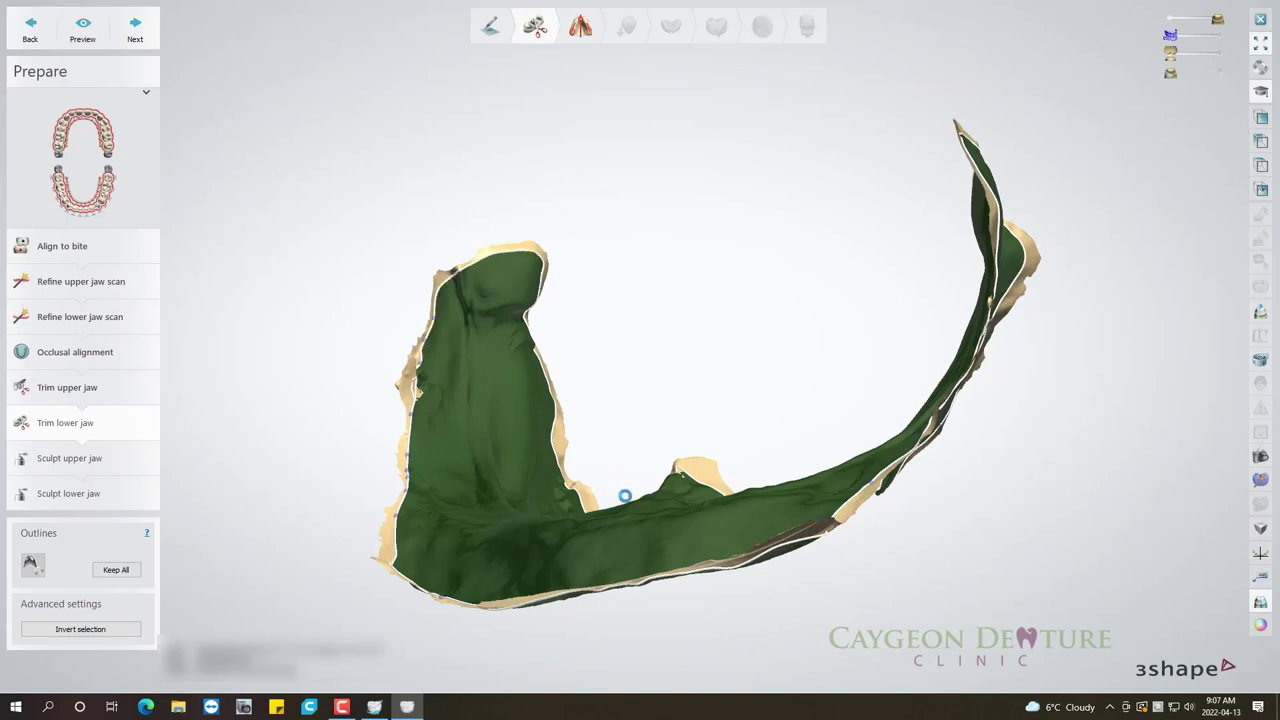
{"action": "mouse_move", "coordinate": [626, 494]}
{"action": "right_mouse_down"}
{"action": "mouse_move", "coordinate": [680, 553]}
{"action": "mouse_move", "coordinate": [797, 579]}
{"action": "right_mouse_up"}
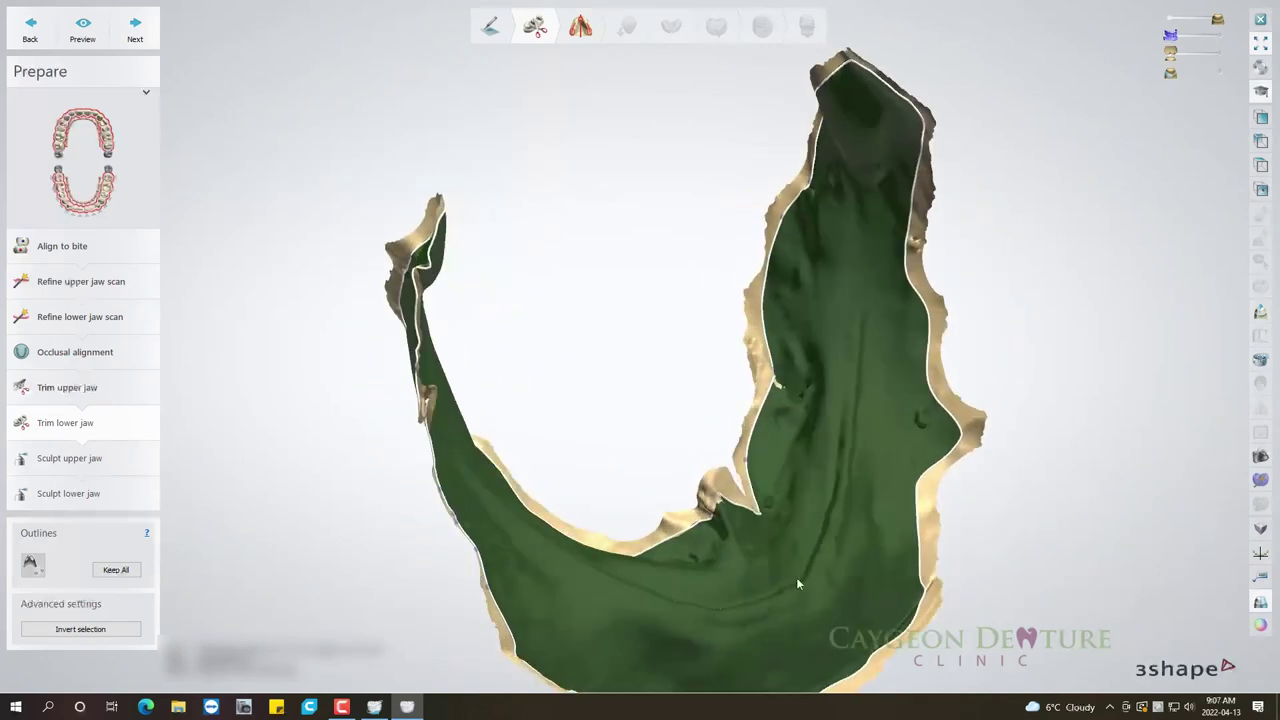
{"action": "mouse_move", "coordinate": [926, 586]}
{"action": "left_mouse_down"}
{"action": "mouse_move", "coordinate": [947, 420]}
{"action": "mouse_move", "coordinate": [921, 274]}
{"action": "mouse_move", "coordinate": [926, 192]}
{"action": "left_mouse_up"}
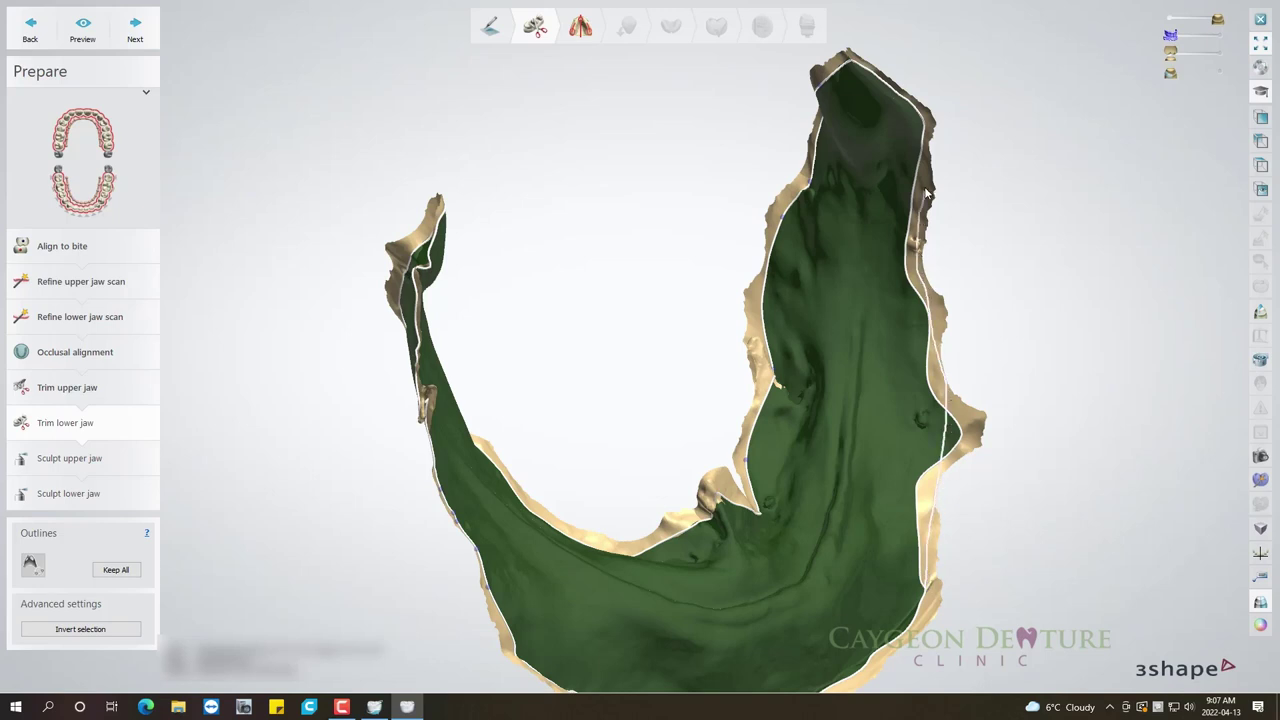
{"action": "left_click", "coordinate": [879, 314]}
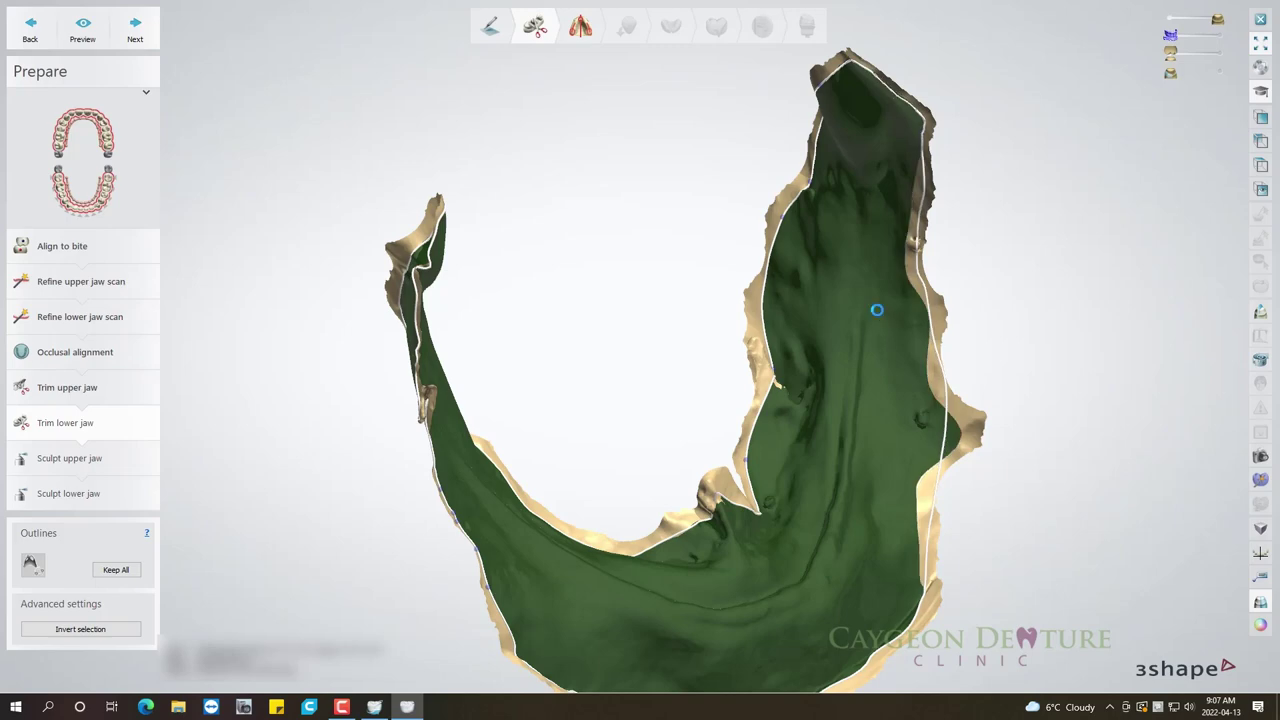
Continue the outline along the left, inner and lower edges, then close it at the start point.
{"action": "mouse_move", "coordinate": [848, 332]}
{"action": "right_mouse_down"}
{"action": "mouse_move", "coordinate": [895, 336]}
{"action": "mouse_move", "coordinate": [903, 323]}
{"action": "right_mouse_up"}
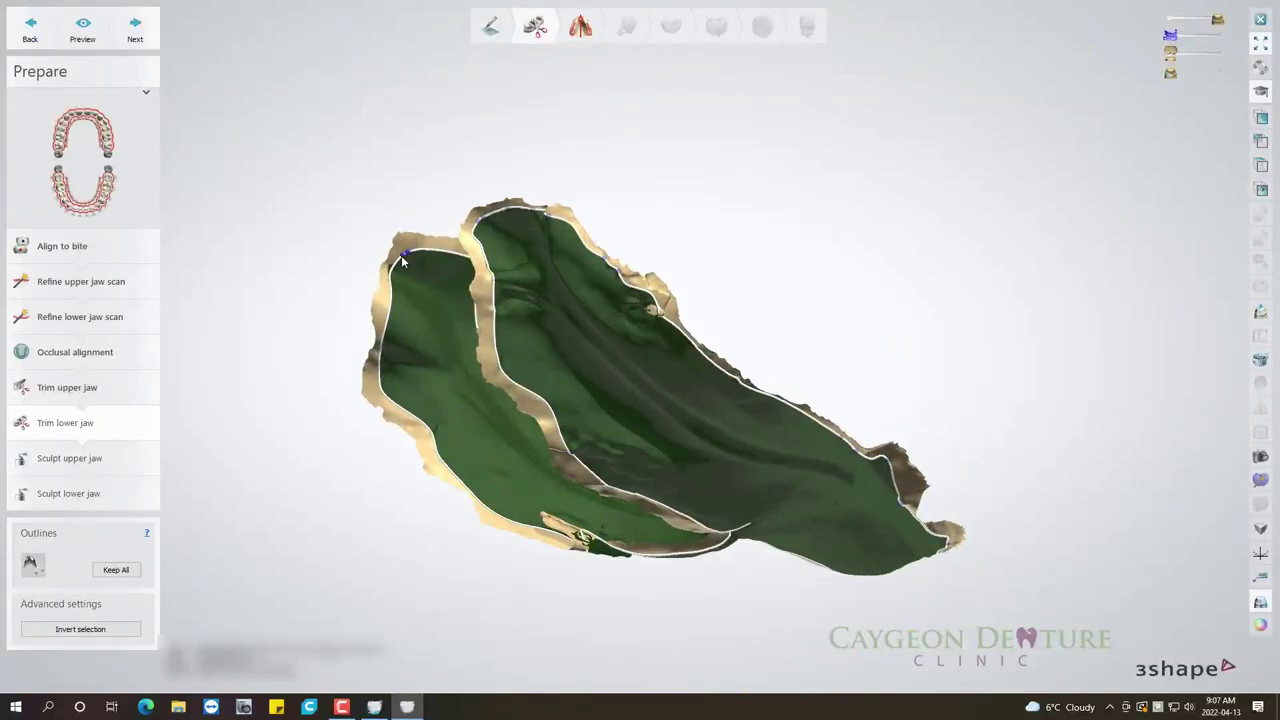
{"action": "mouse_move", "coordinate": [401, 255]}
{"action": "left_mouse_down"}
{"action": "mouse_move", "coordinate": [369, 375]}
{"action": "mouse_move", "coordinate": [456, 484]}
{"action": "mouse_move", "coordinate": [568, 512]}
{"action": "left_mouse_up"}
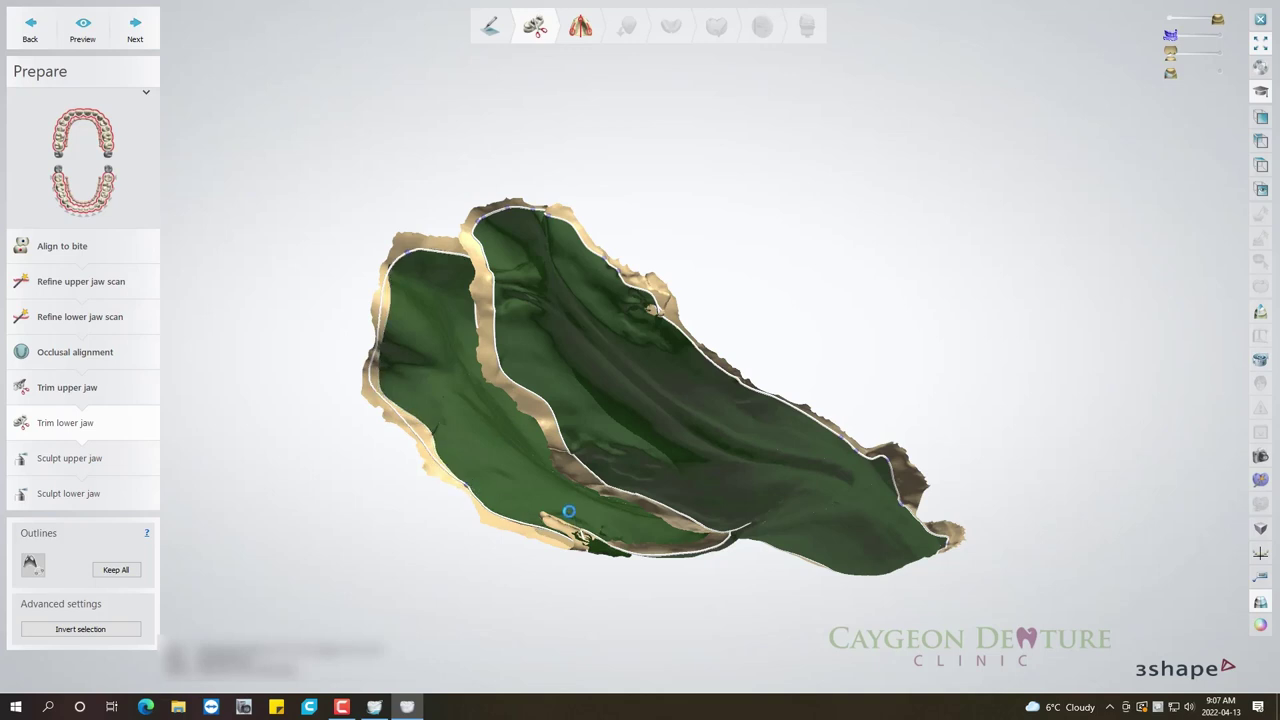
{"action": "right_click_drag", "start_coordinate": [568, 512], "coordinate": [691, 603]}
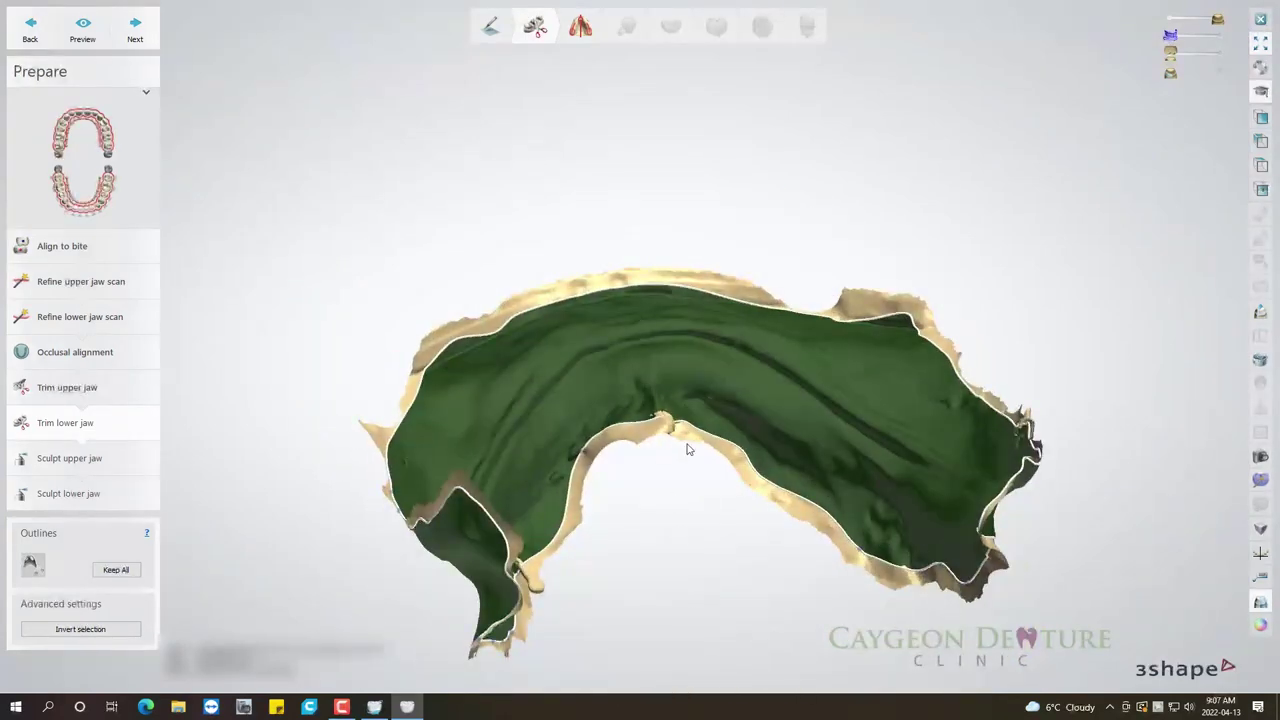
{"action": "mouse_move", "coordinate": [675, 428]}
{"action": "left_mouse_down"}
{"action": "mouse_move", "coordinate": [846, 552]}
{"action": "mouse_move", "coordinate": [960, 584]}
{"action": "left_mouse_up"}
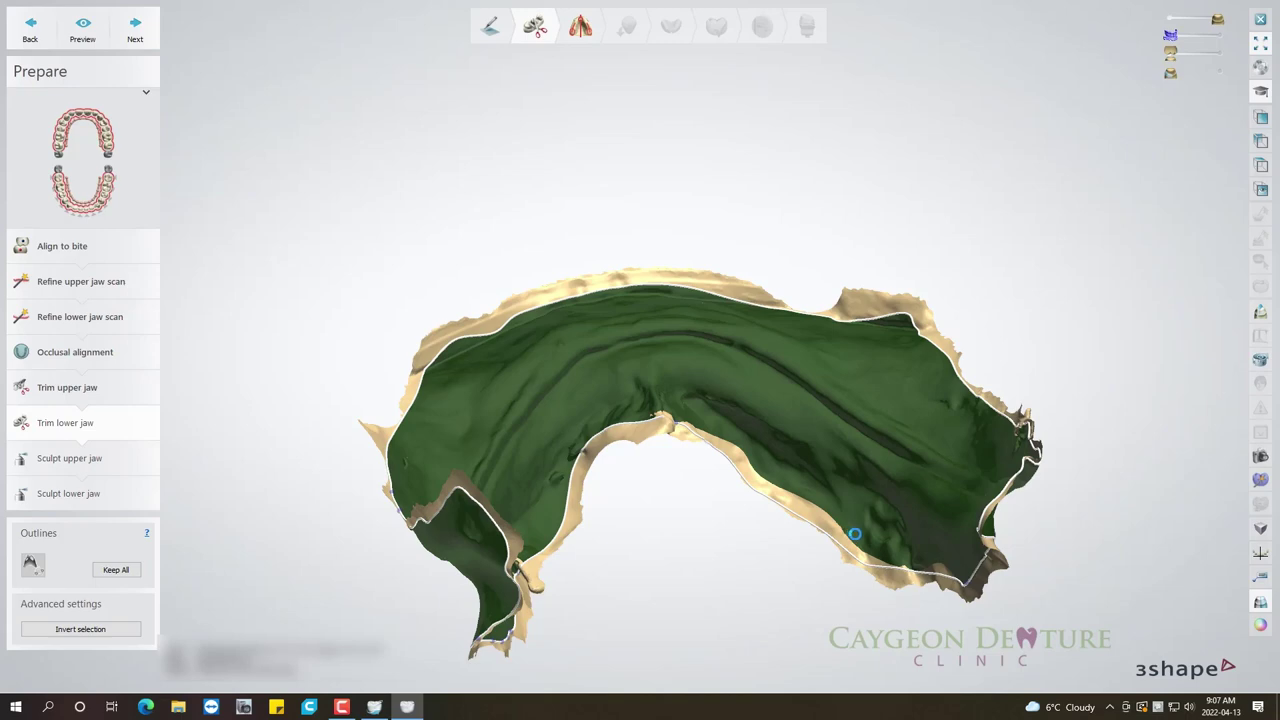
{"action": "mouse_move", "coordinate": [869, 527]}
{"action": "right_mouse_down"}
{"action": "mouse_move", "coordinate": [885, 491]}
{"action": "mouse_move", "coordinate": [919, 489]}
{"action": "mouse_move", "coordinate": [917, 518]}
{"action": "right_mouse_up"}
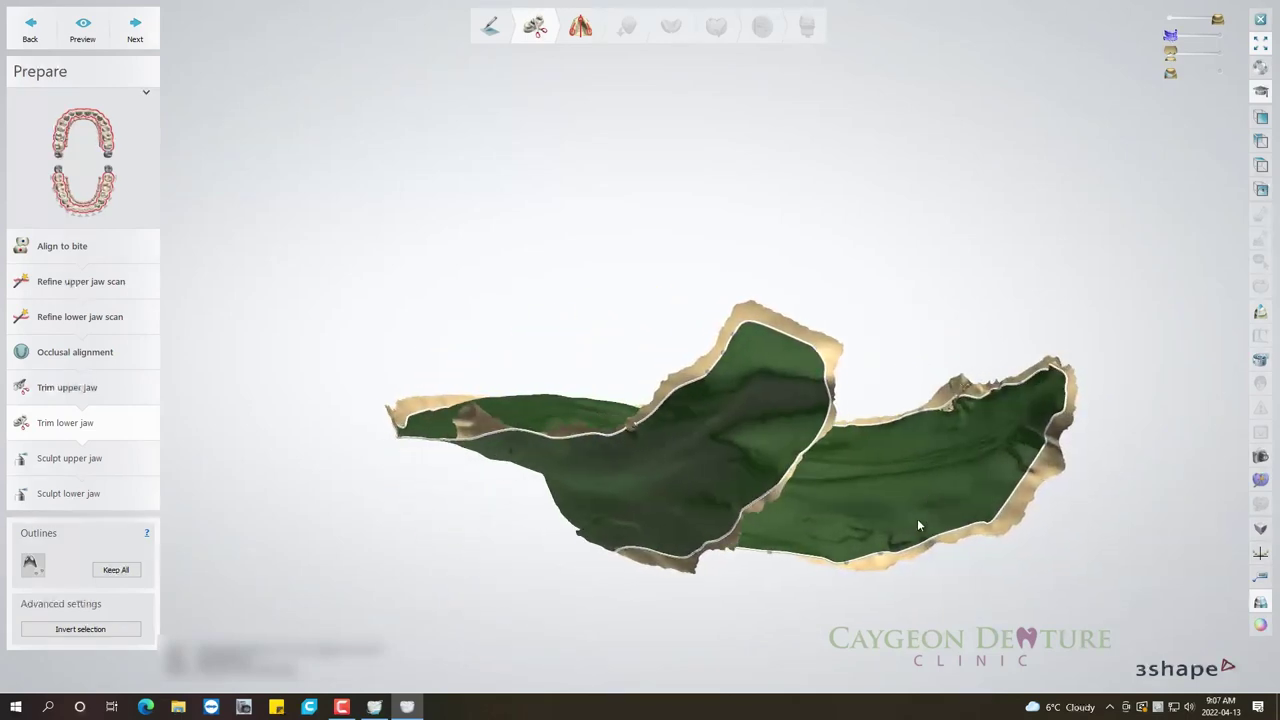
{"action": "scroll", "coordinate": [862, 570], "scroll_direction": "up", "scroll_amount": 3}
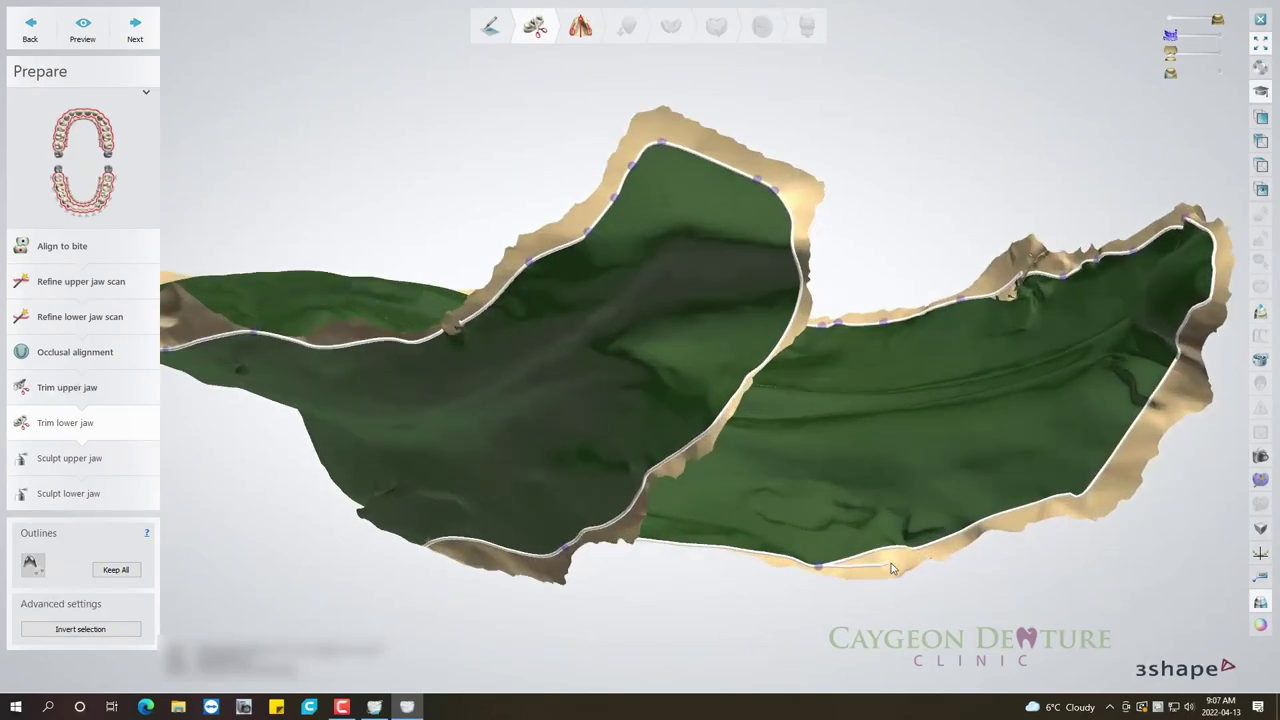
{"action": "mouse_move", "coordinate": [891, 563]}
{"action": "left_mouse_down"}
{"action": "mouse_move", "coordinate": [1092, 500]}
{"action": "mouse_move", "coordinate": [1164, 438]}
{"action": "mouse_move", "coordinate": [1214, 300]}
{"action": "left_mouse_up"}
{"action": "left_click", "coordinate": [1175, 355]}
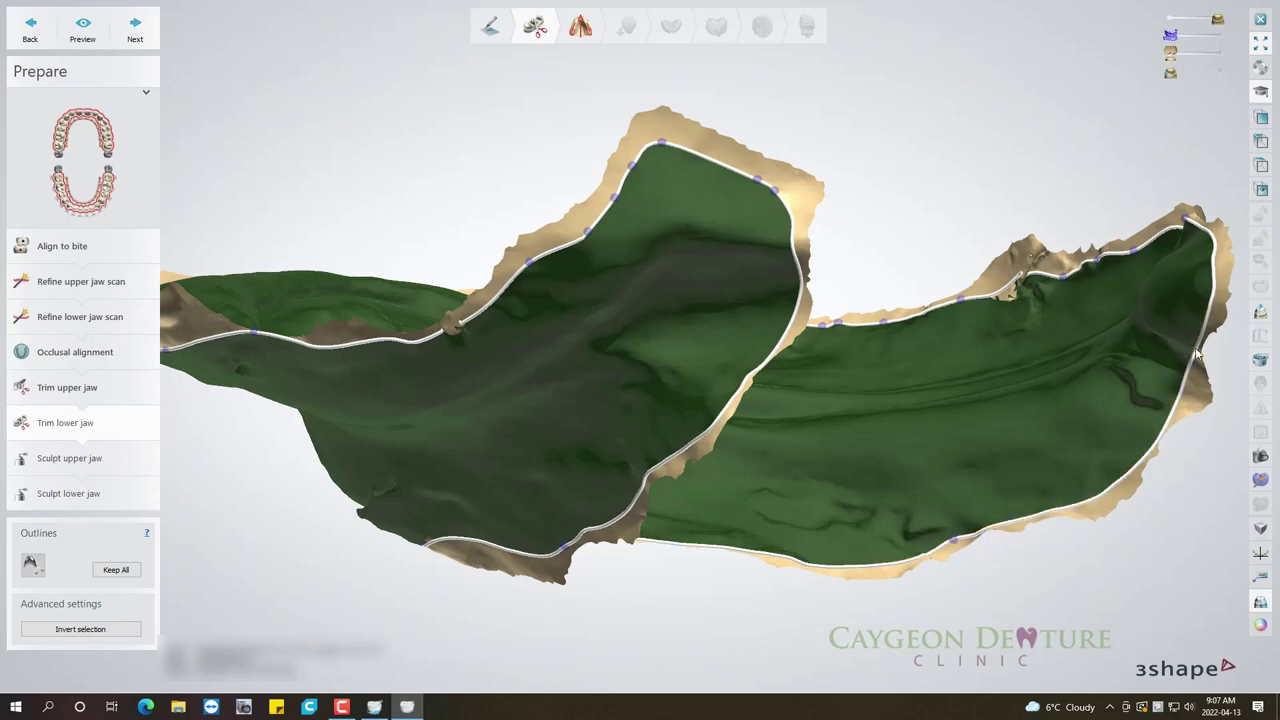
{"action": "mouse_move", "coordinate": [1059, 392]}
{"action": "right_mouse_down"}
{"action": "mouse_move", "coordinate": [731, 403]}
{"action": "mouse_move", "coordinate": [960, 254]}
{"action": "mouse_move", "coordinate": [797, 362]}
{"action": "right_mouse_up"}
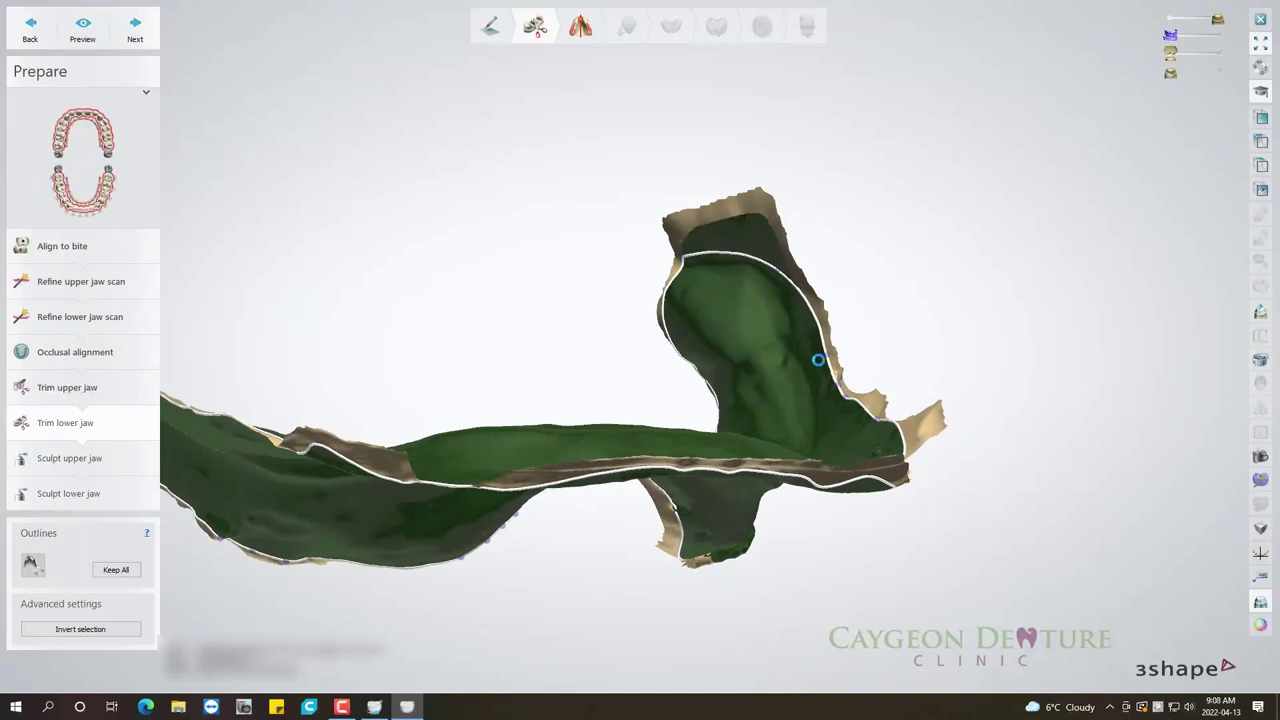
{"action": "left_click", "coordinate": [818, 360]}
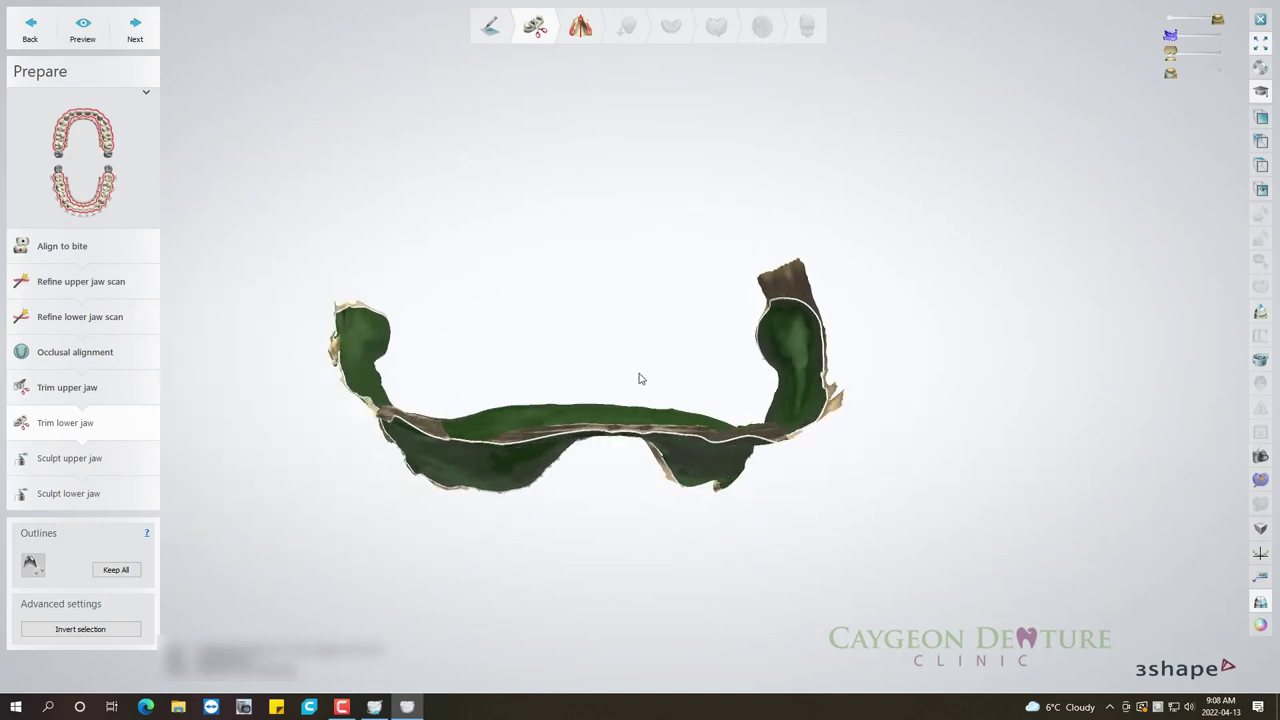
Move to Sculpt upper jaw and choose the Remove Artifacts tool at 1.00 mm.
{"action": "left_click", "coordinate": [136, 40]}
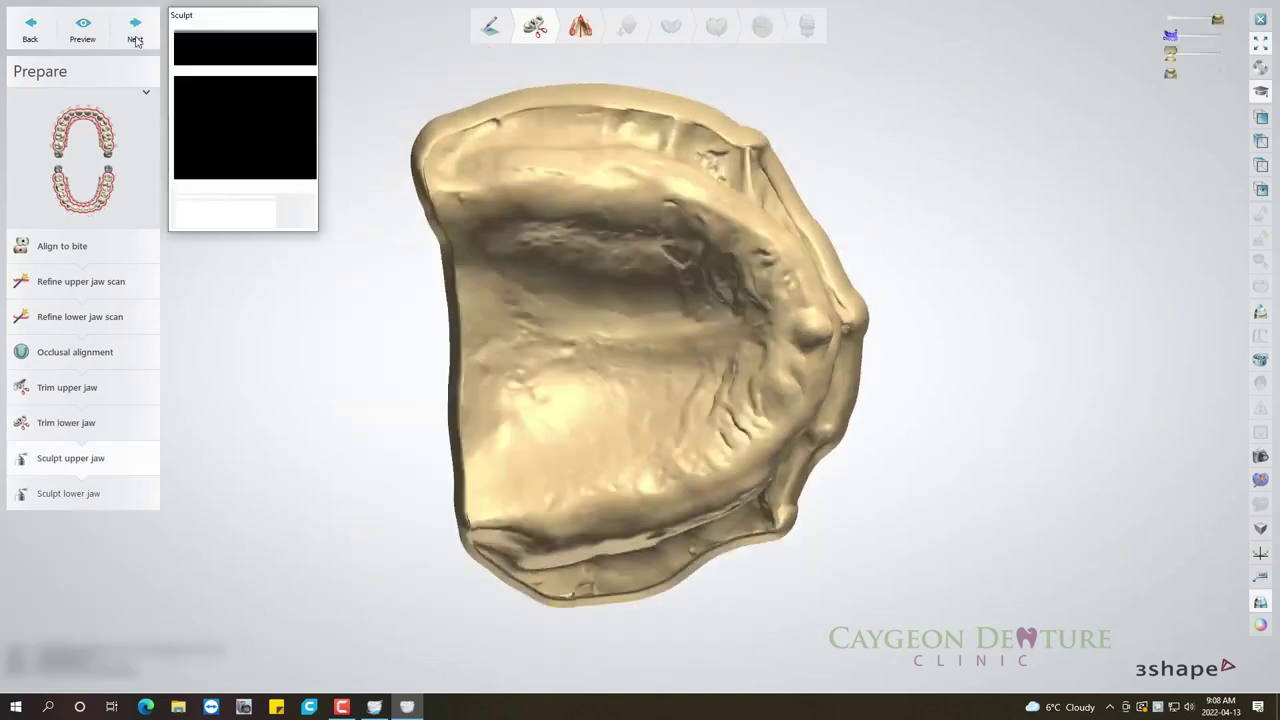
{"action": "right_click_drag", "start_coordinate": [671, 309], "coordinate": [830, 470]}
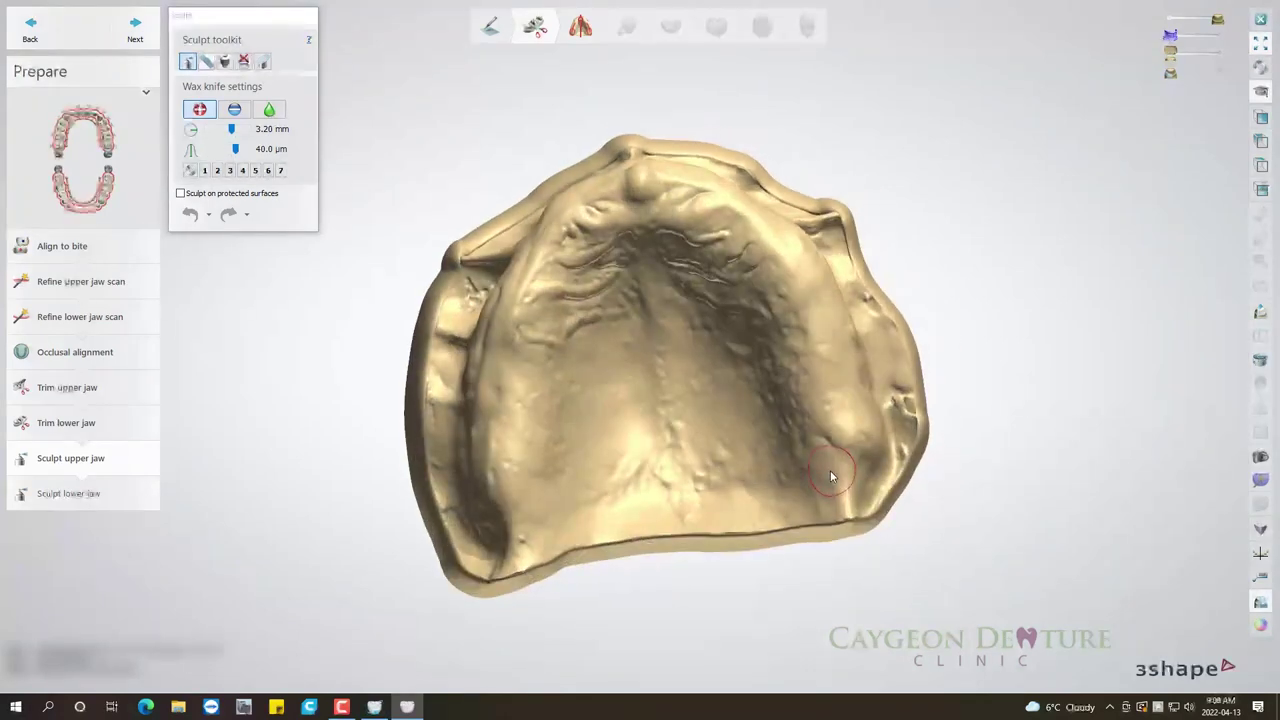
{"action": "left_click", "coordinate": [206, 61]}
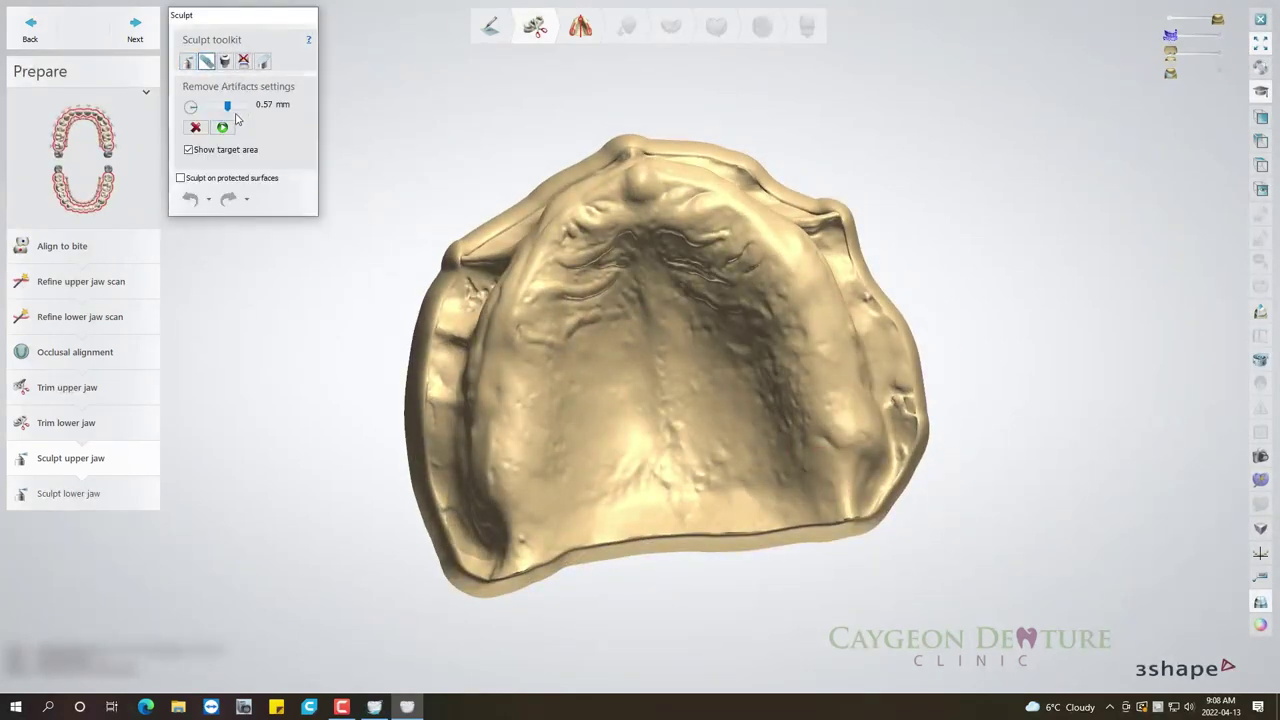
{"action": "scroll", "coordinate": [884, 387], "scroll_direction": "up", "scroll_amount": 3}
Remove the artifact spots on the upper jaw's right and left rim.
{"action": "scroll", "coordinate": [896, 420], "scroll_direction": "up", "scroll_amount": 2}
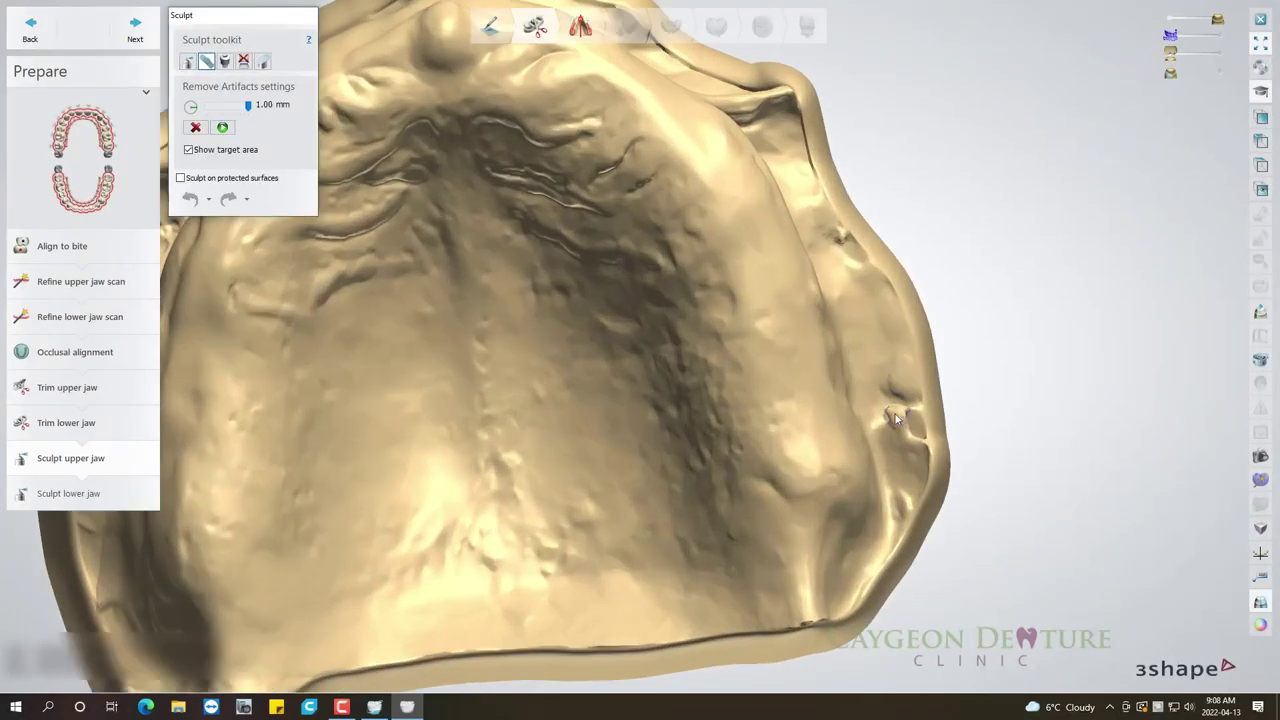
{"action": "mouse_move", "coordinate": [893, 414]}
{"action": "left_mouse_down"}
{"action": "mouse_move", "coordinate": [893, 425]}
{"action": "mouse_move", "coordinate": [899, 407]}
{"action": "left_mouse_up"}
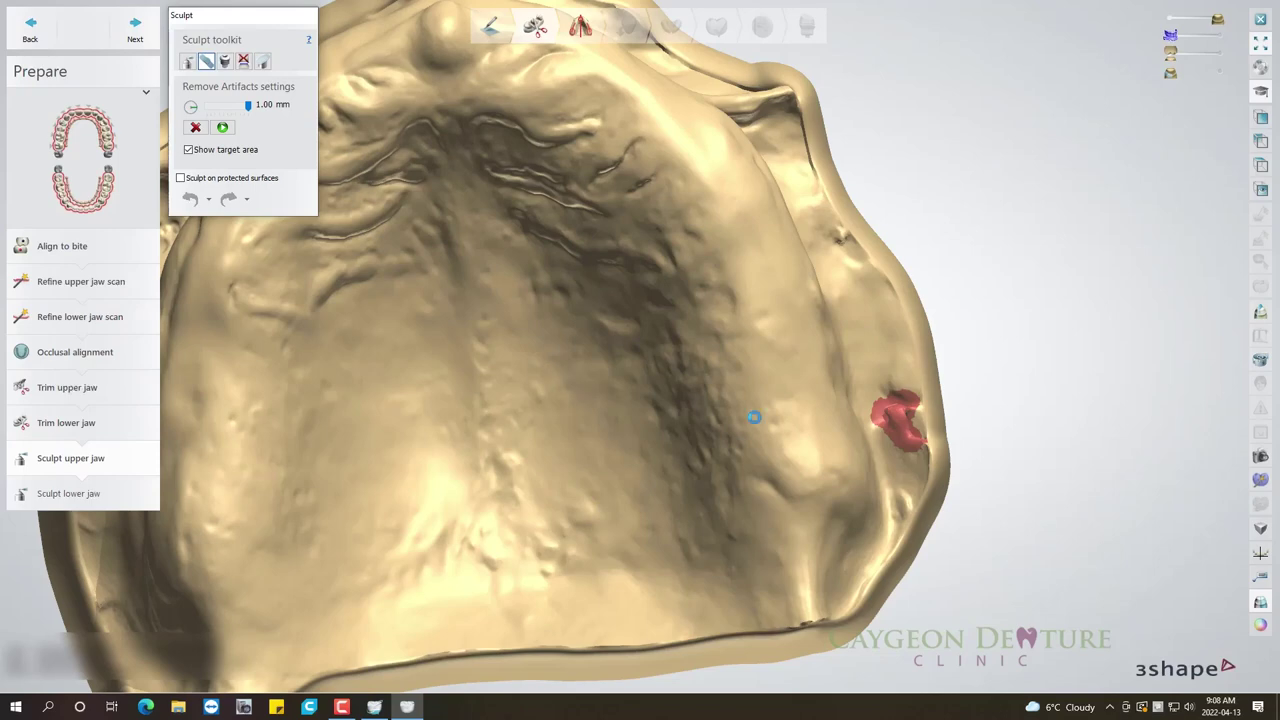
{"action": "key", "text": "Return"}
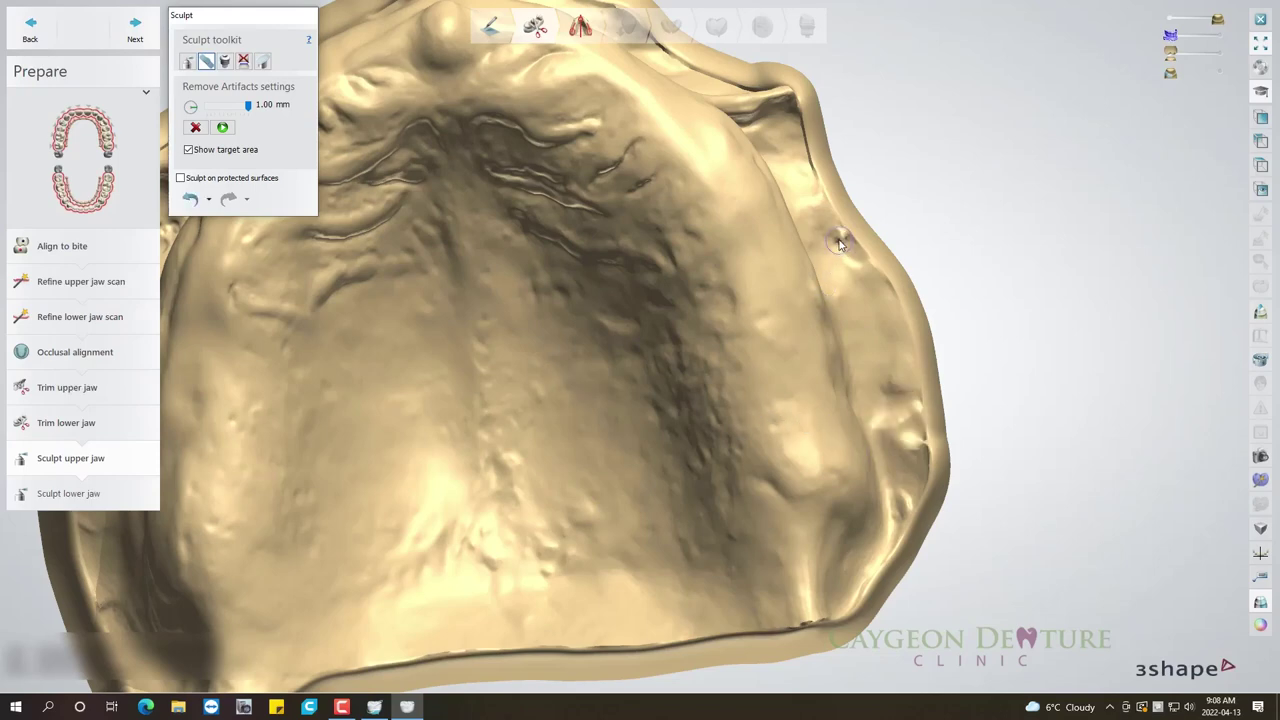
{"action": "left_click", "coordinate": [840, 244]}
{"action": "key", "text": "Return"}
{"action": "left_click", "coordinate": [903, 505]}
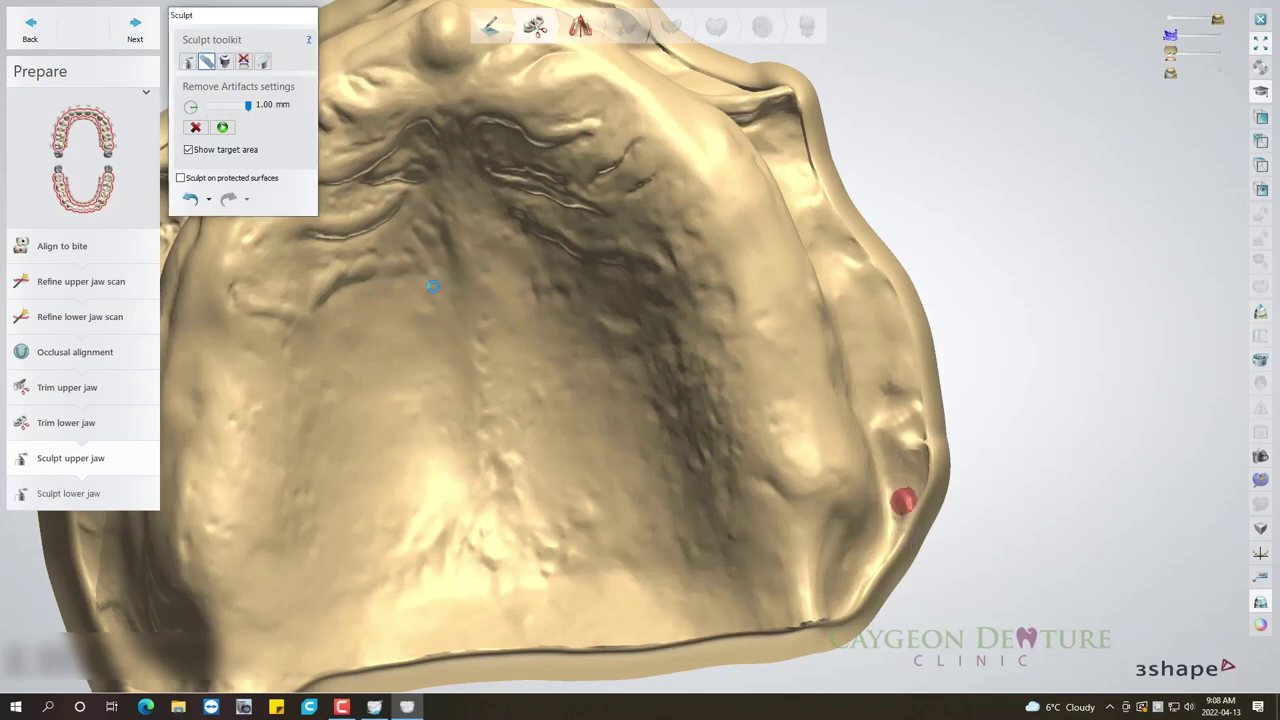
{"action": "key", "text": "Return"}
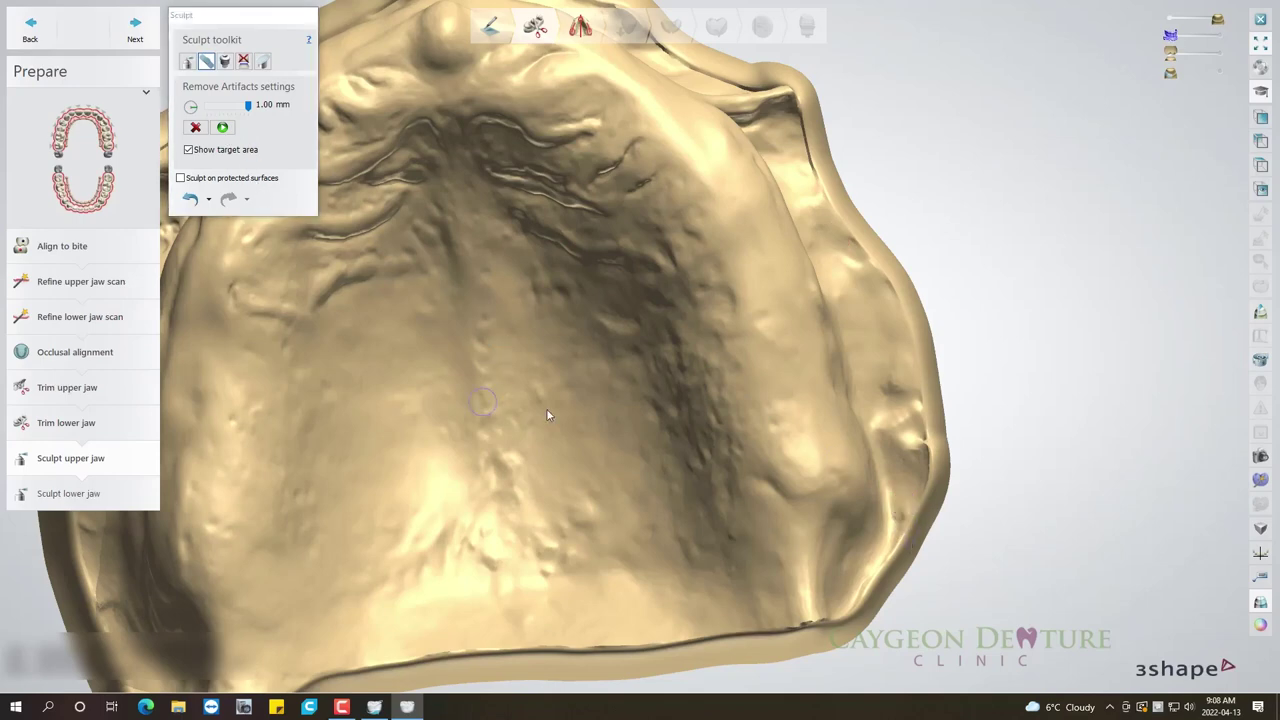
{"action": "right_click_drag", "start_coordinate": [548, 417], "coordinate": [783, 437]}
{"action": "right_click_drag", "start_coordinate": [700, 434], "coordinate": [707, 438]}
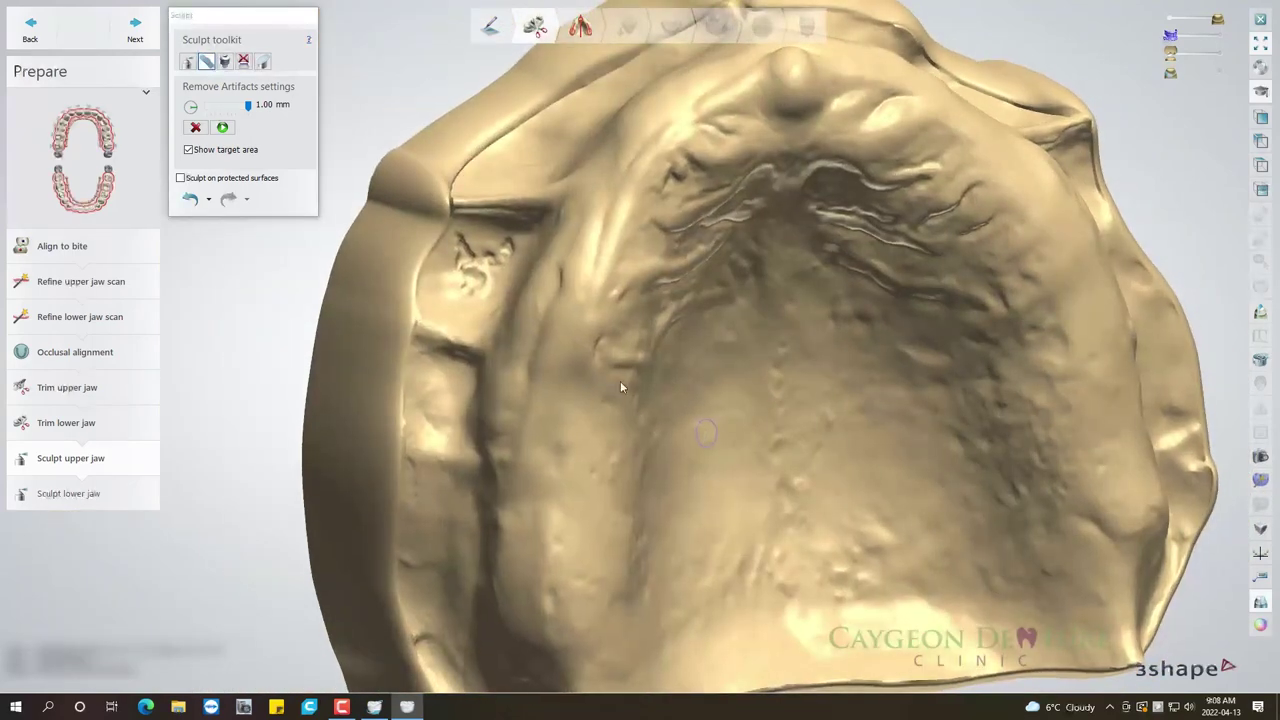
{"action": "mouse_move", "coordinate": [475, 295]}
{"action": "left_mouse_down"}
{"action": "mouse_move", "coordinate": [484, 254]}
{"action": "mouse_move", "coordinate": [496, 254]}
{"action": "mouse_move", "coordinate": [481, 297]}
{"action": "left_mouse_up"}
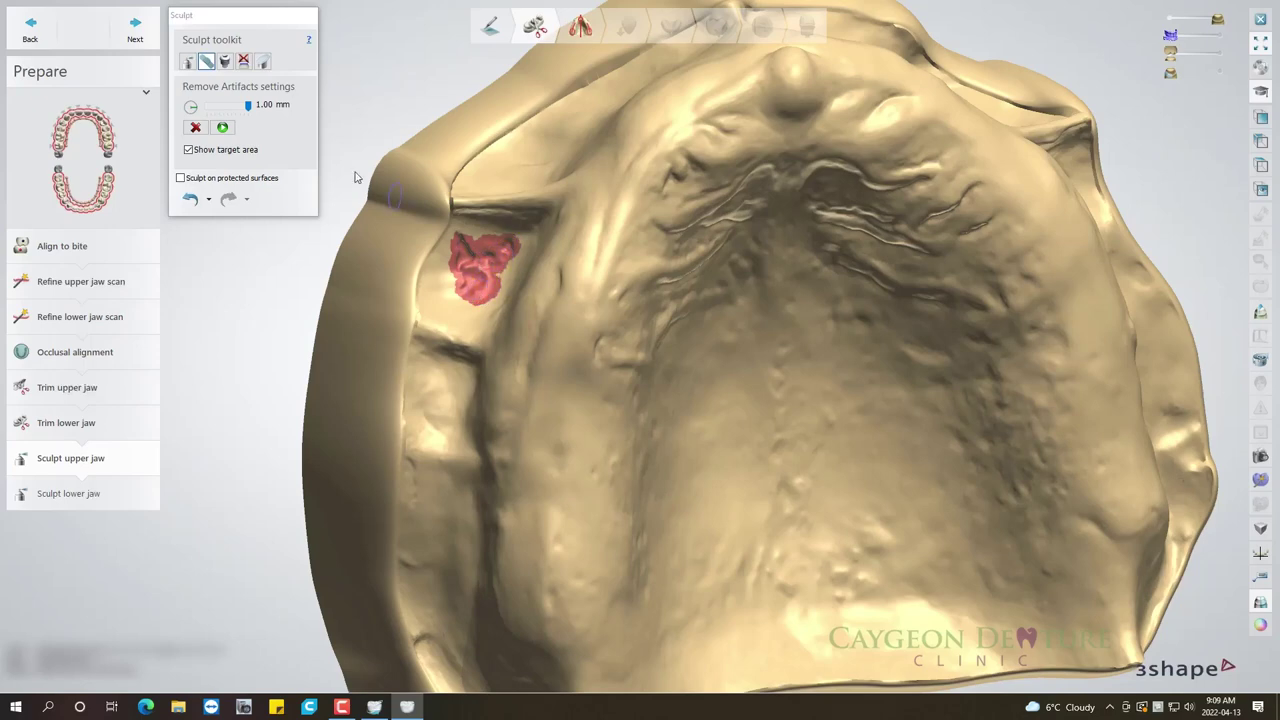
{"action": "left_click", "coordinate": [574, 284]}
Remove the artifacts near the lower left rim and lower edge, then continue to Sculpt lower jaw.
{"action": "mouse_move", "coordinate": [620, 278]}
{"action": "right_mouse_down"}
{"action": "mouse_move", "coordinate": [712, 313]}
{"action": "mouse_move", "coordinate": [537, 402]}
{"action": "right_mouse_up"}
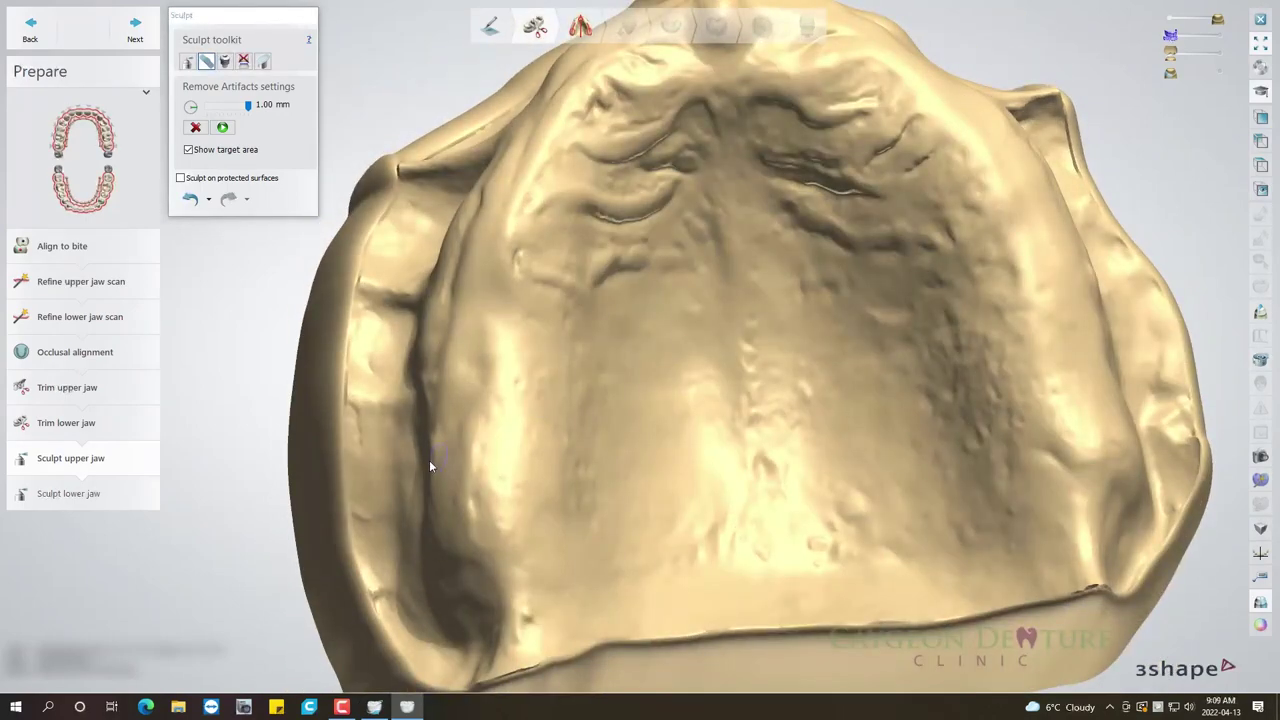
{"action": "right_click_drag", "start_coordinate": [428, 461], "coordinate": [436, 514]}
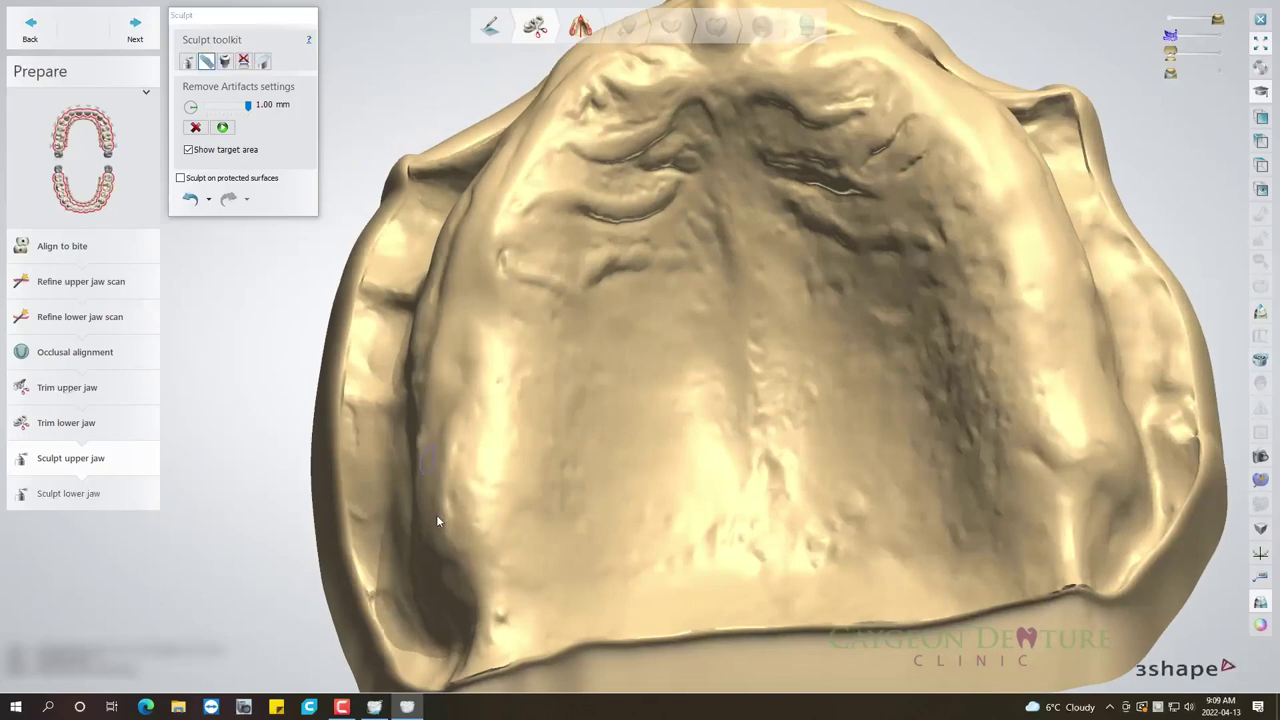
{"action": "left_click", "coordinate": [402, 612]}
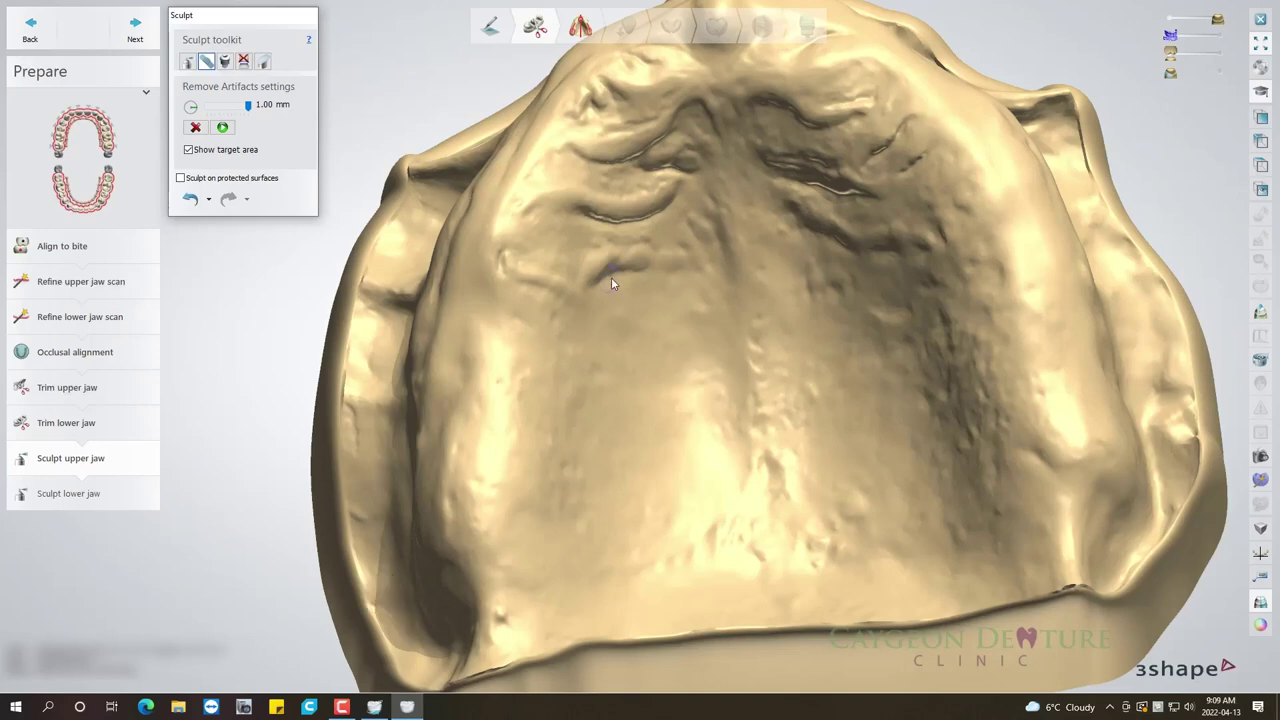
{"action": "scroll", "coordinate": [565, 490], "scroll_direction": "down", "scroll_amount": 2}
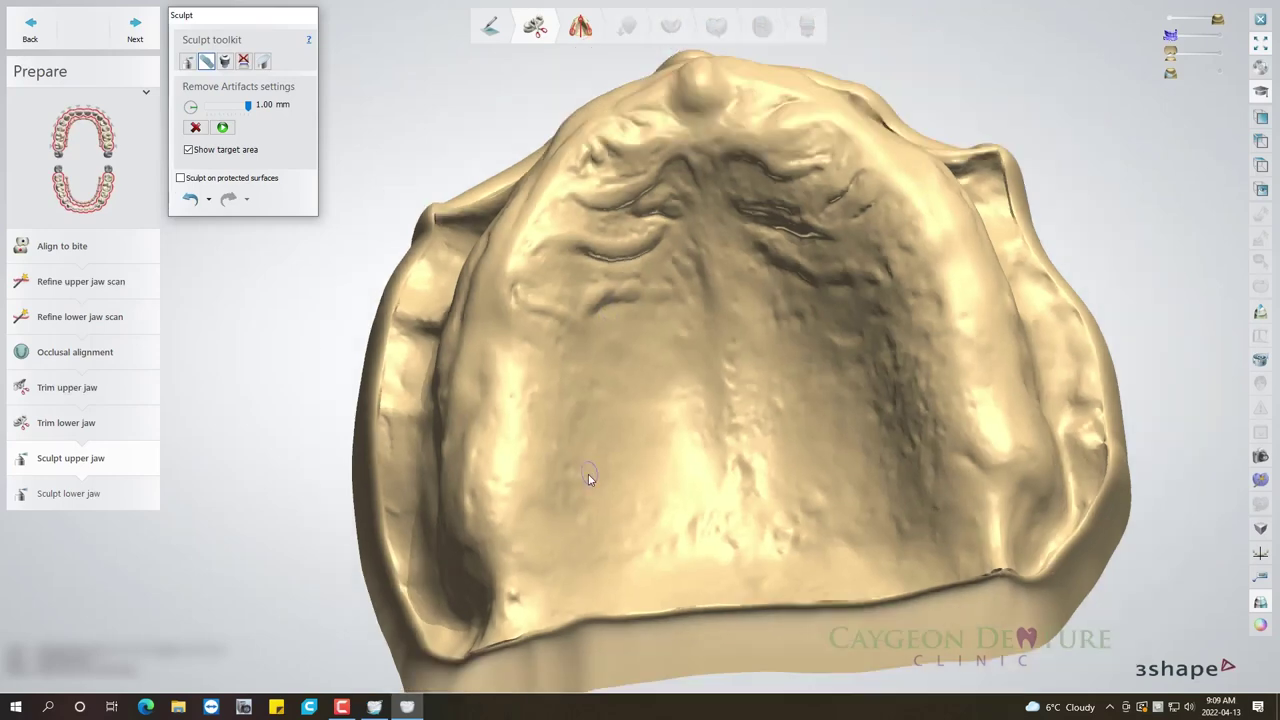
{"action": "scroll", "coordinate": [580, 500], "scroll_direction": "down", "scroll_amount": 3}
{"action": "scroll", "coordinate": [593, 508], "scroll_direction": "down", "scroll_amount": 2}
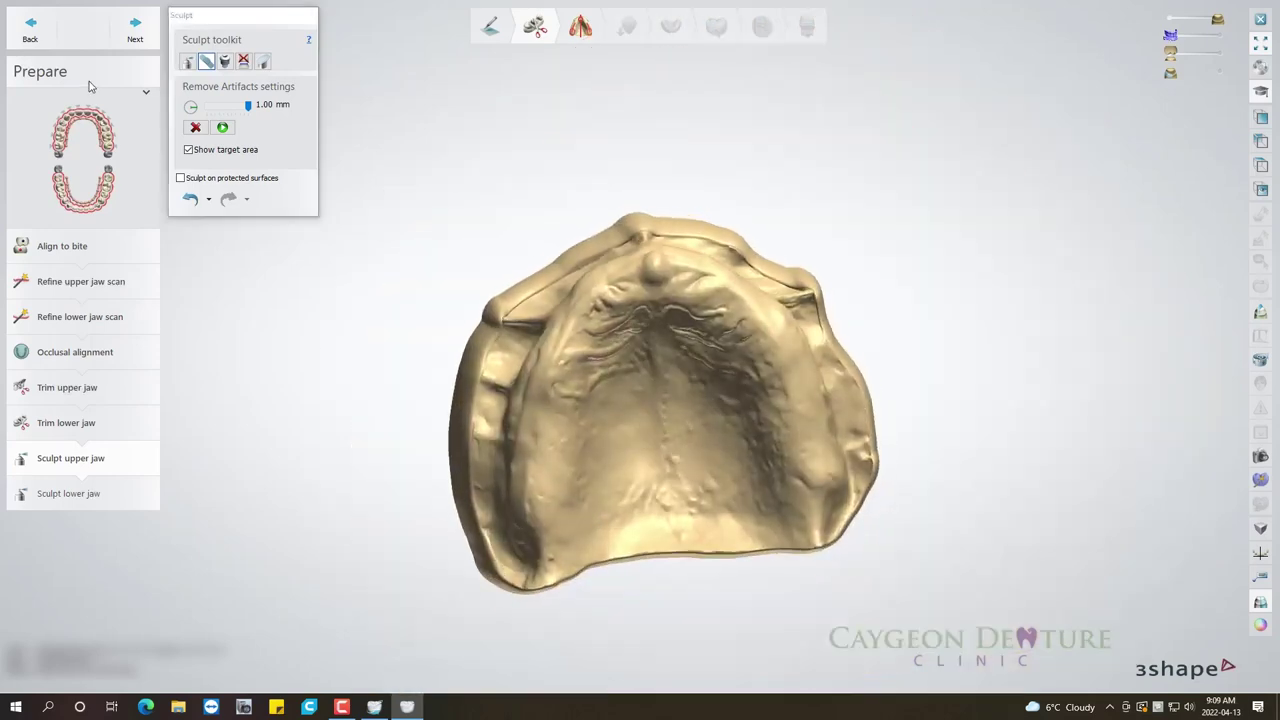
{"action": "left_click", "coordinate": [550, 561]}
{"action": "left_click", "coordinate": [222, 127]}
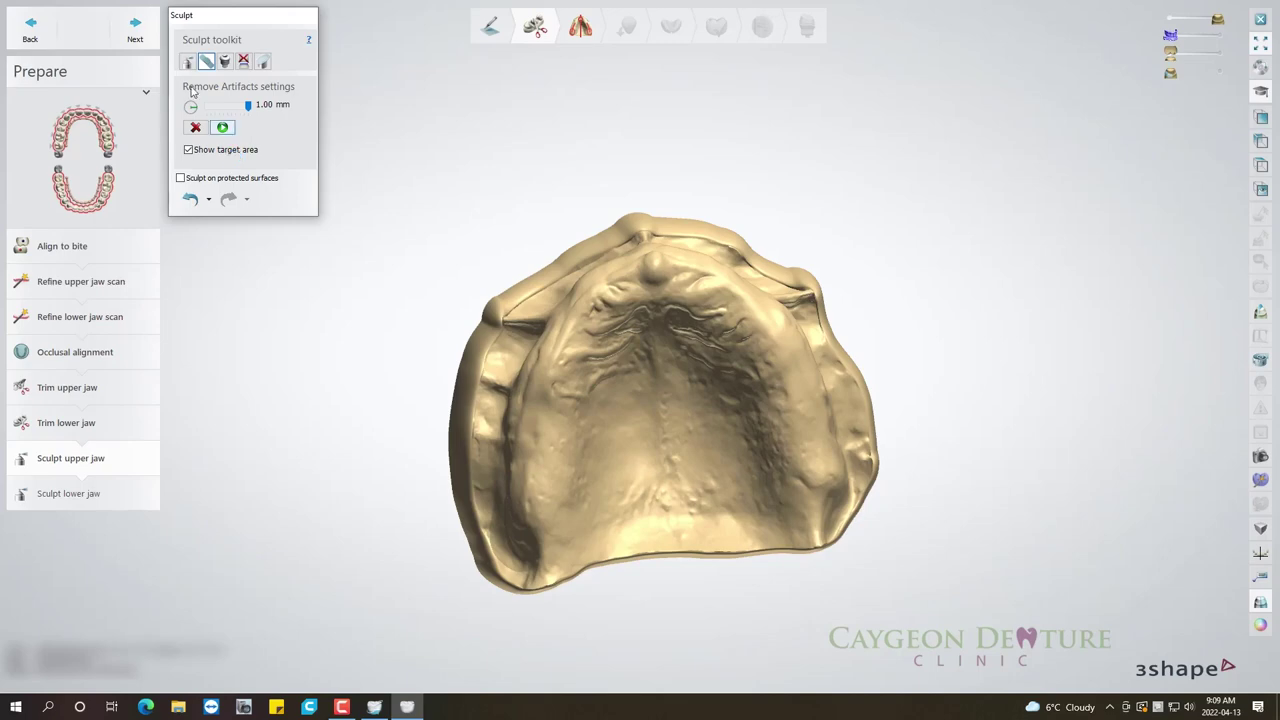
{"action": "left_click", "coordinate": [136, 24]}
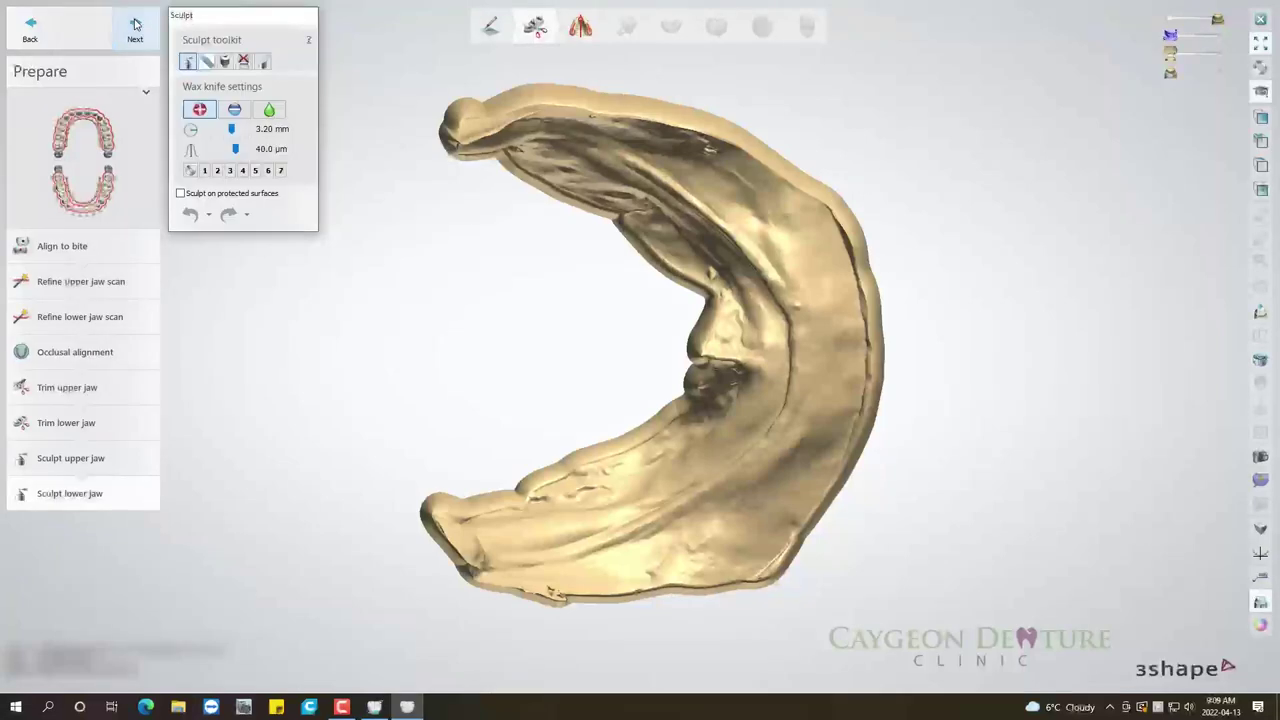
Set Remove Artifacts to 1.00 mm on the lower jaw and mark the ridge artifact.
{"action": "right_click_drag", "start_coordinate": [535, 354], "coordinate": [440, 376]}
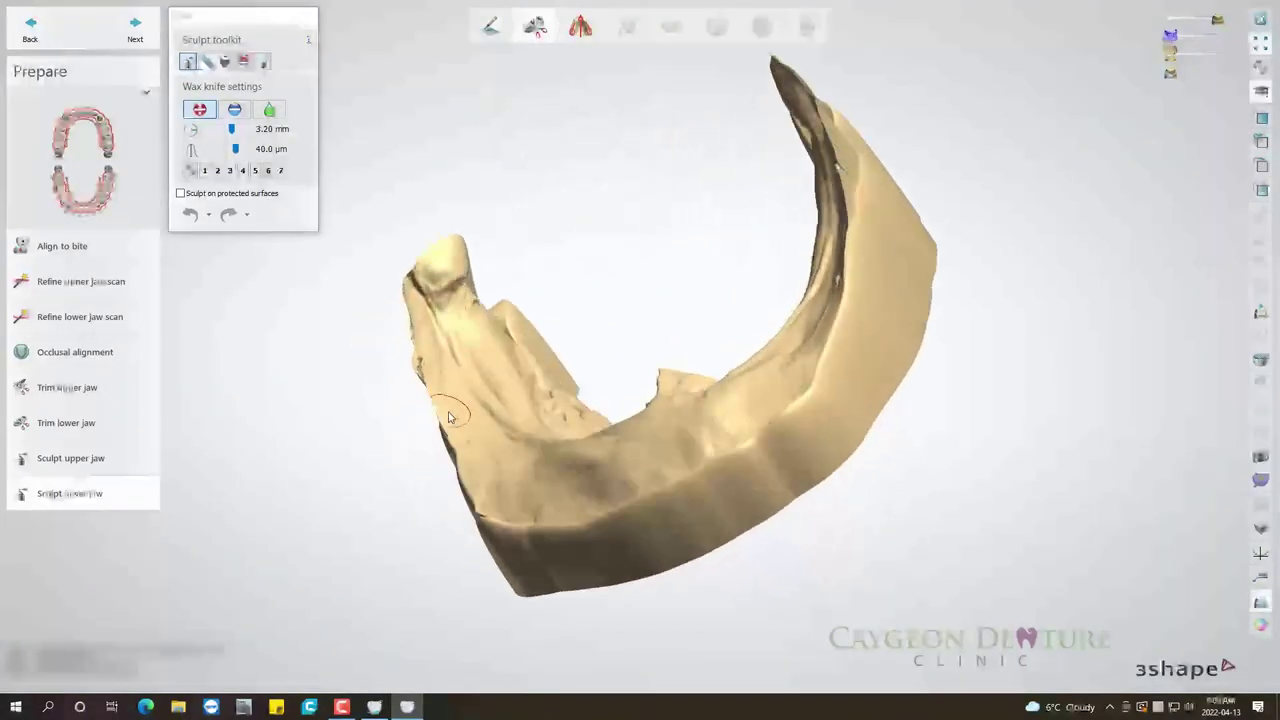
{"action": "scroll", "coordinate": [440, 376], "scroll_direction": "up", "scroll_amount": 2}
{"action": "scroll", "coordinate": [440, 376], "scroll_direction": "up", "scroll_amount": 2}
{"action": "left_click", "coordinate": [206, 61]}
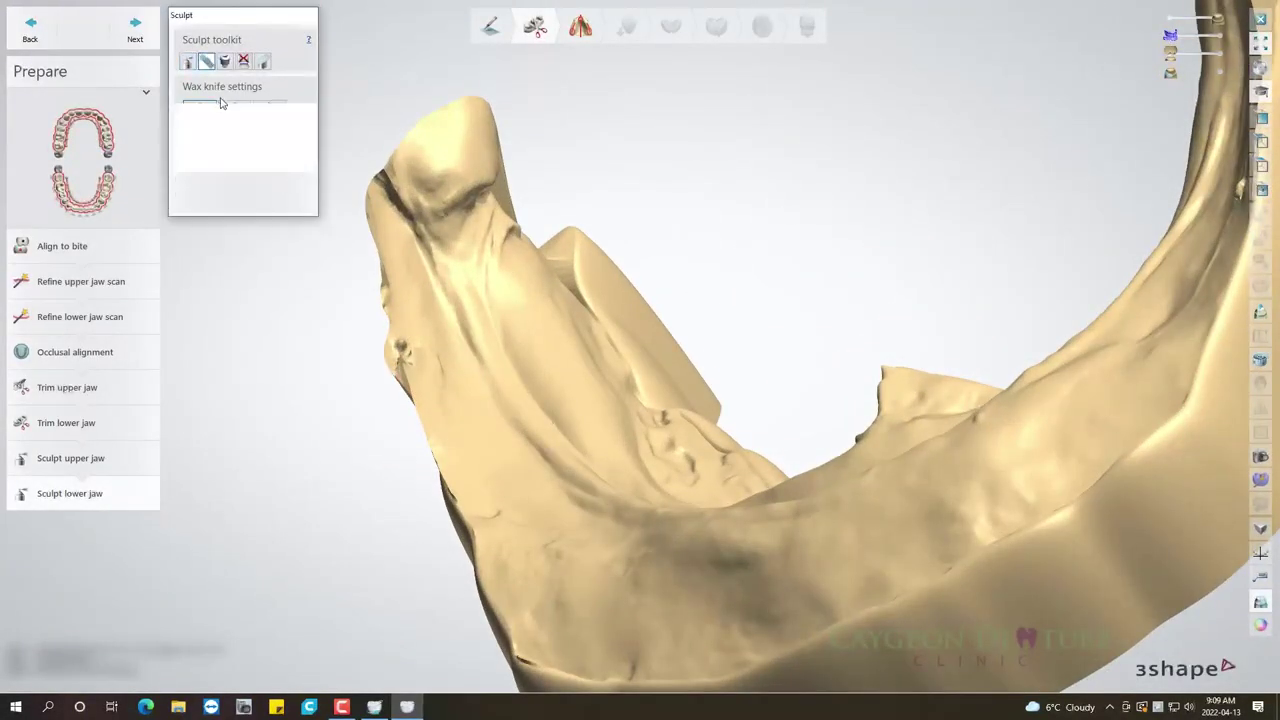
{"action": "left_click_drag", "start_coordinate": [232, 108], "coordinate": [250, 107]}
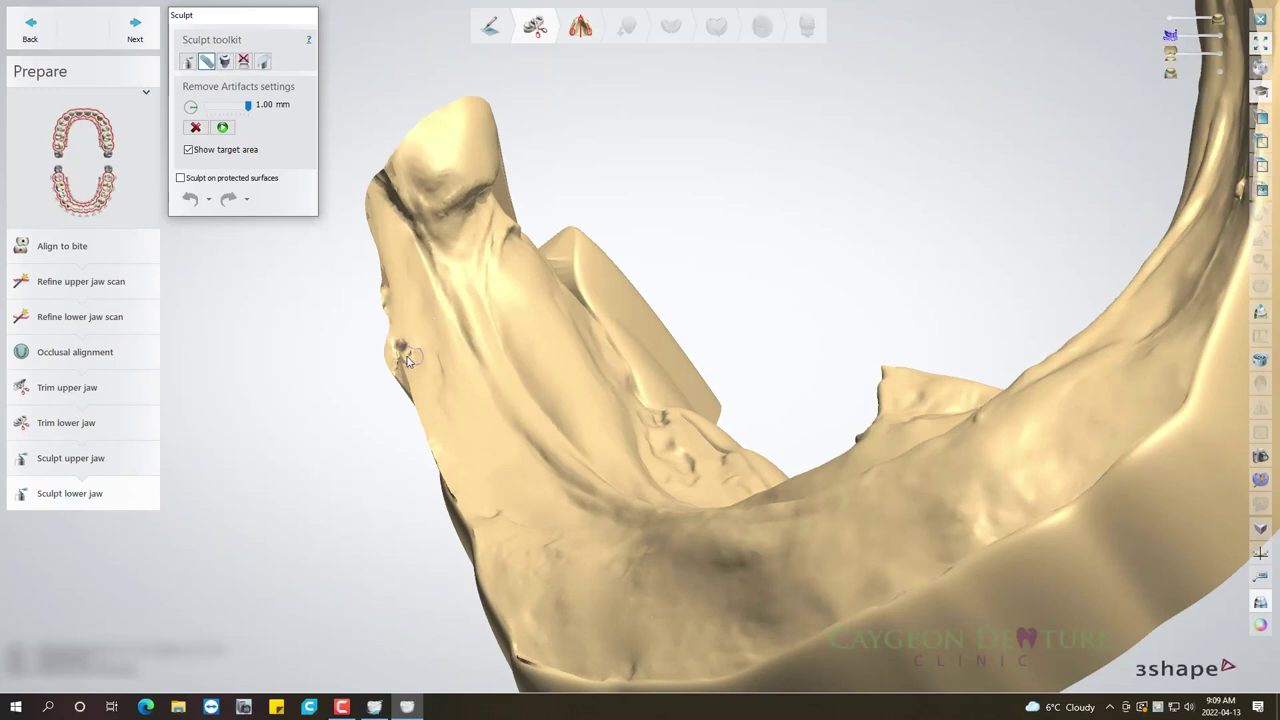
{"action": "left_click_drag", "start_coordinate": [405, 366], "coordinate": [418, 347]}
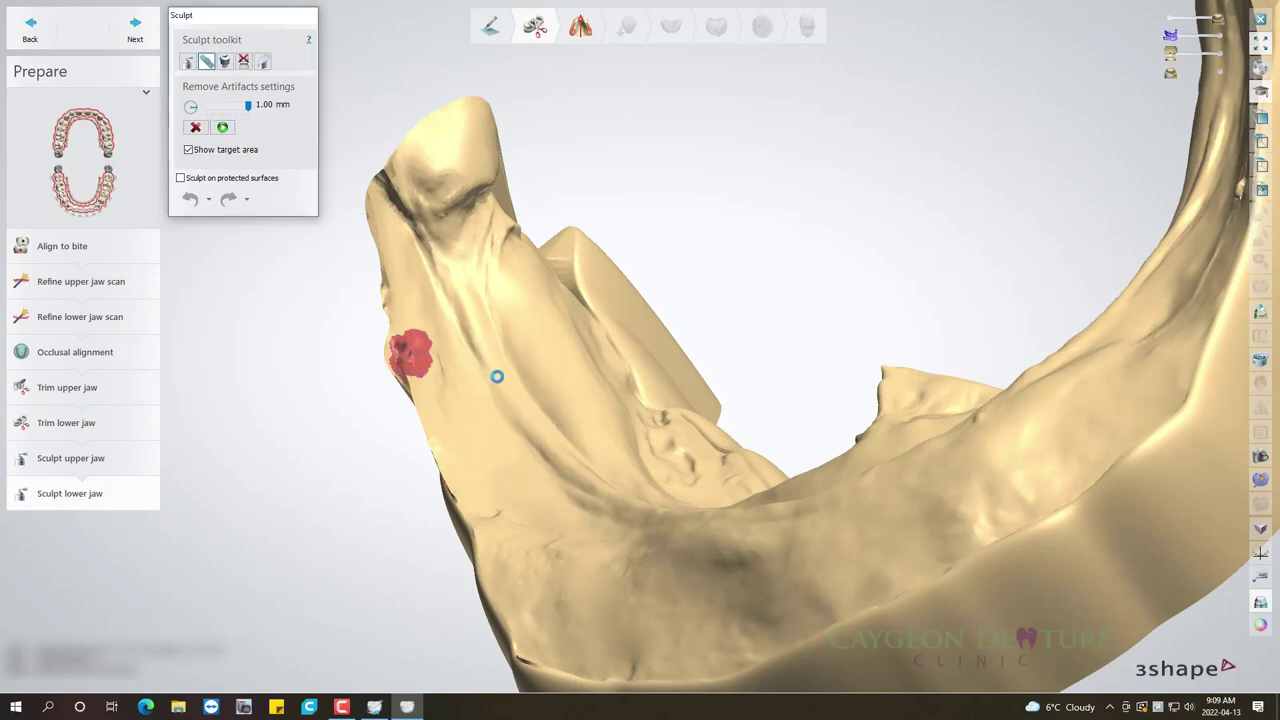
{"action": "right_click_drag", "start_coordinate": [500, 391], "coordinate": [500, 453]}
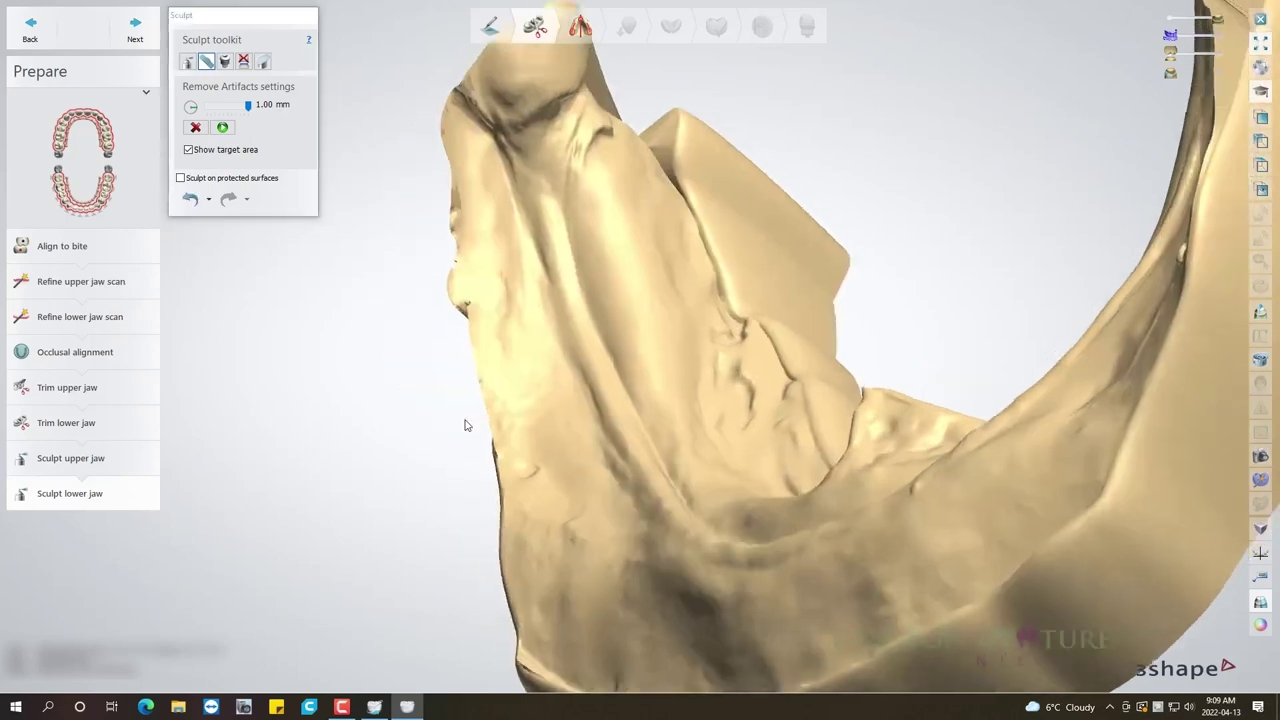
{"action": "scroll", "coordinate": [505, 450], "scroll_direction": "down", "scroll_amount": 5}
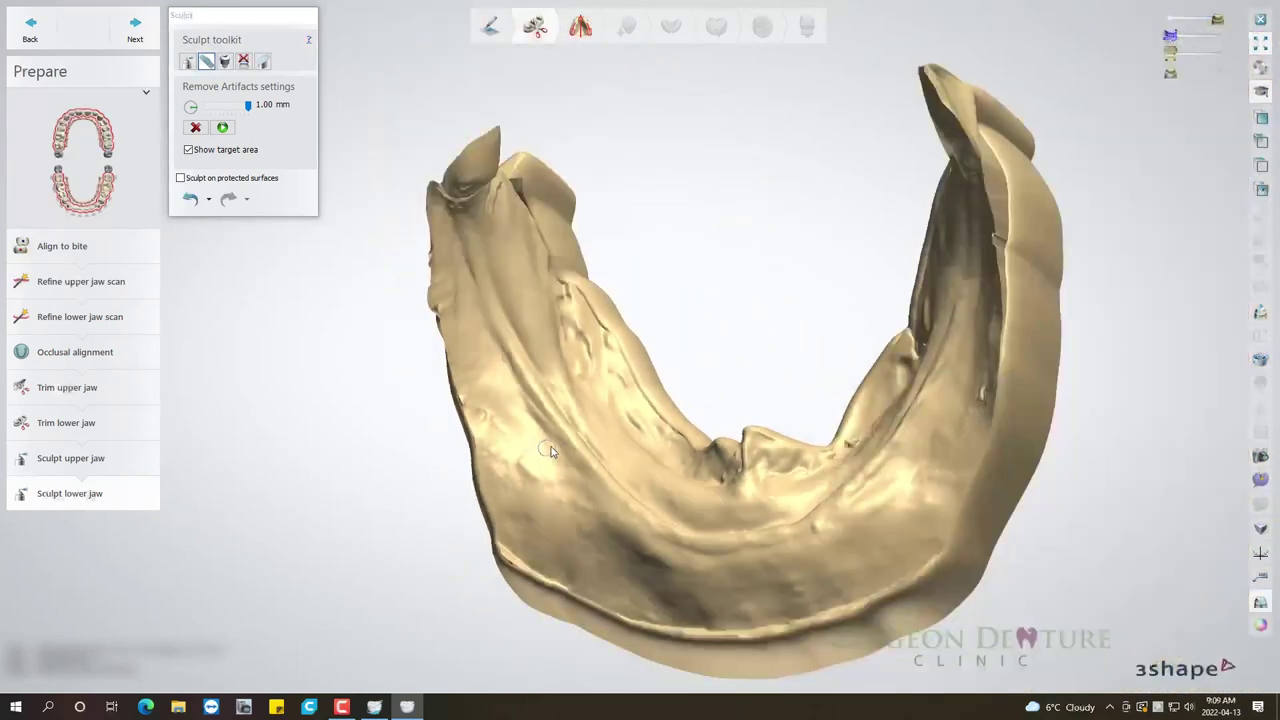
{"action": "mouse_move", "coordinate": [551, 449]}
{"action": "right_mouse_down"}
{"action": "mouse_move", "coordinate": [545, 390]}
{"action": "mouse_move", "coordinate": [608, 420]}
{"action": "right_mouse_up"}
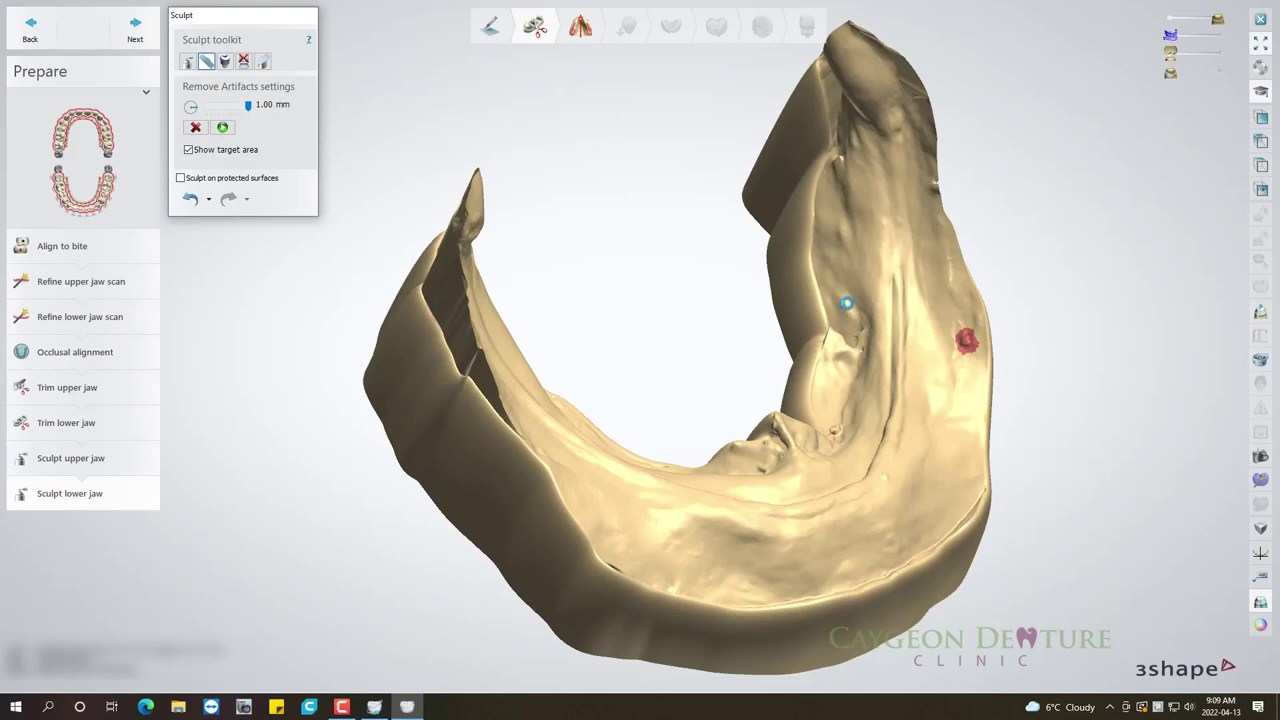
{"action": "mouse_move", "coordinate": [846, 303]}
{"action": "right_mouse_down"}
{"action": "mouse_move", "coordinate": [889, 245]}
{"action": "mouse_move", "coordinate": [829, 289]}
{"action": "mouse_move", "coordinate": [826, 337]}
{"action": "mouse_move", "coordinate": [790, 327]}
{"action": "mouse_move", "coordinate": [849, 331]}
{"action": "mouse_move", "coordinate": [842, 398]}
{"action": "right_mouse_up"}
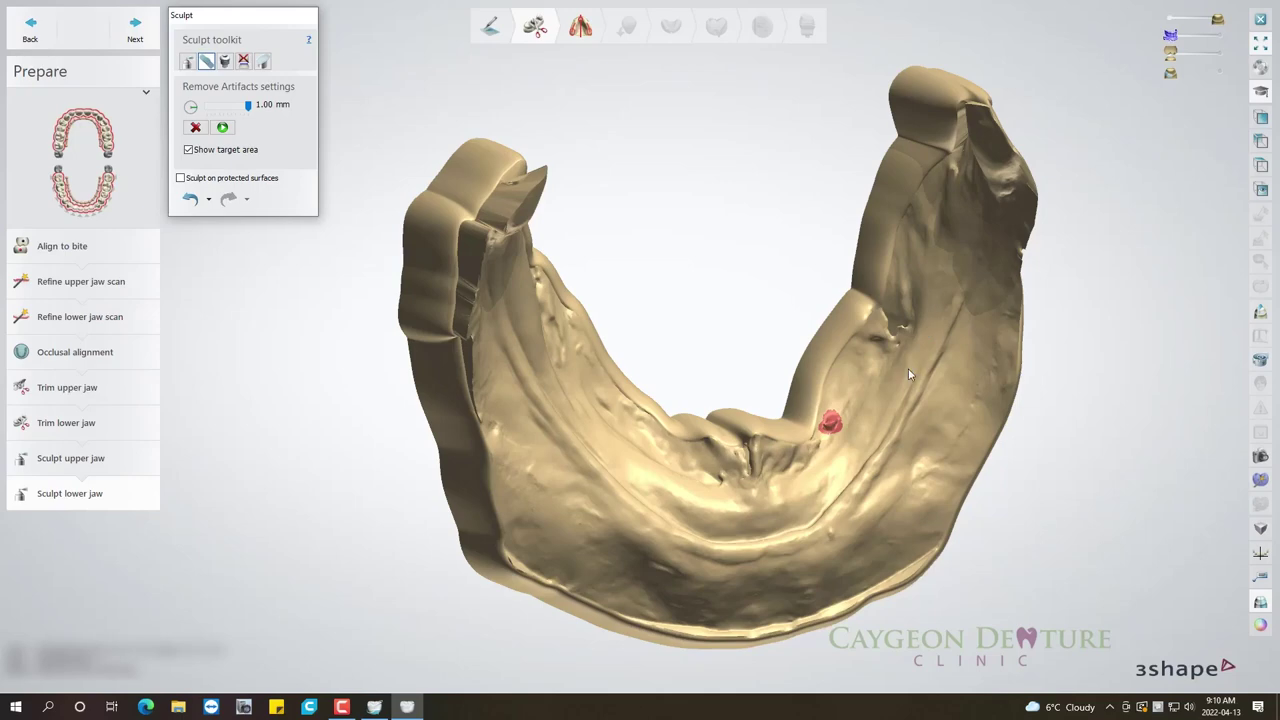
{"action": "mouse_move", "coordinate": [877, 372]}
{"action": "right_mouse_down"}
{"action": "mouse_move", "coordinate": [892, 343]}
{"action": "mouse_move", "coordinate": [915, 342]}
{"action": "mouse_move", "coordinate": [885, 350]}
{"action": "mouse_move", "coordinate": [731, 291]}
{"action": "mouse_move", "coordinate": [507, 333]}
{"action": "mouse_move", "coordinate": [543, 374]}
{"action": "mouse_move", "coordinate": [580, 380]}
{"action": "mouse_move", "coordinate": [530, 418]}
{"action": "right_mouse_up"}
{"action": "scroll", "coordinate": [597, 388], "scroll_direction": "up", "scroll_amount": 3}
Remove the ridge artifact and the crack on the palate.
{"action": "left_click_drag", "start_coordinate": [527, 420], "coordinate": [536, 412]}
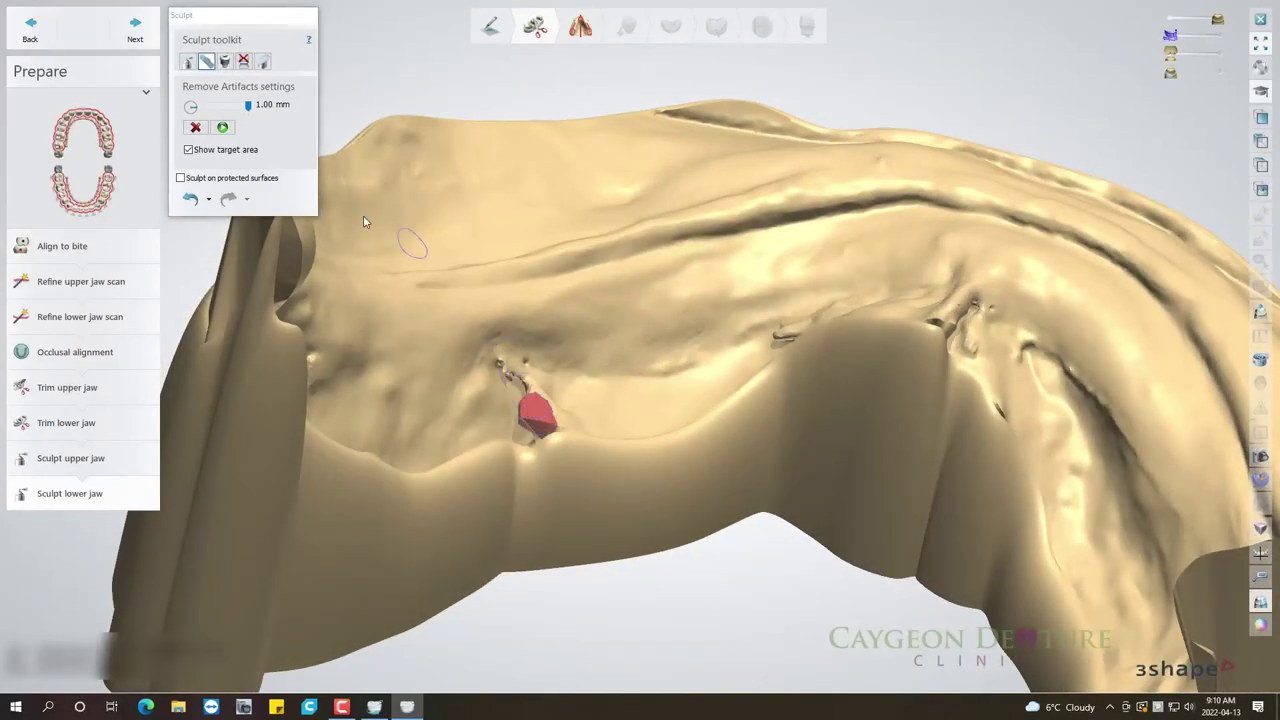
{"action": "left_click", "coordinate": [222, 127]}
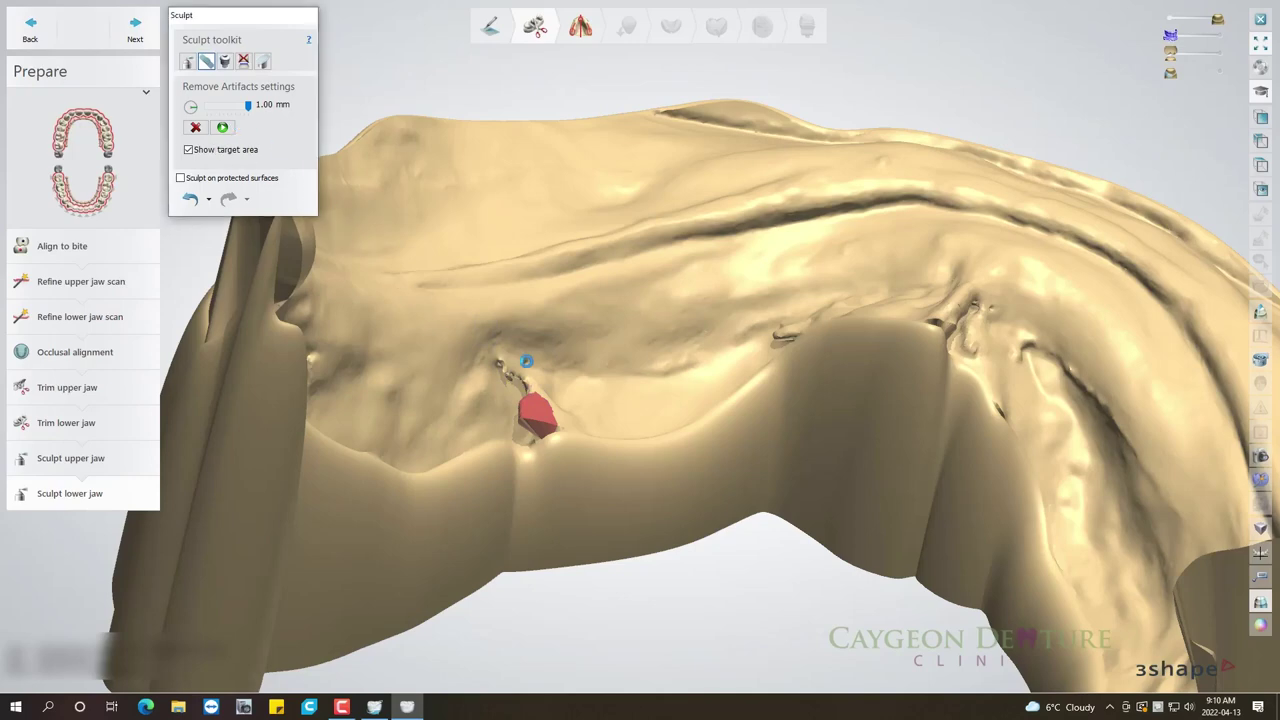
{"action": "mouse_move", "coordinate": [537, 405]}
{"action": "left_mouse_down"}
{"action": "mouse_move", "coordinate": [540, 425]}
{"action": "mouse_move", "coordinate": [558, 425]}
{"action": "left_mouse_up"}
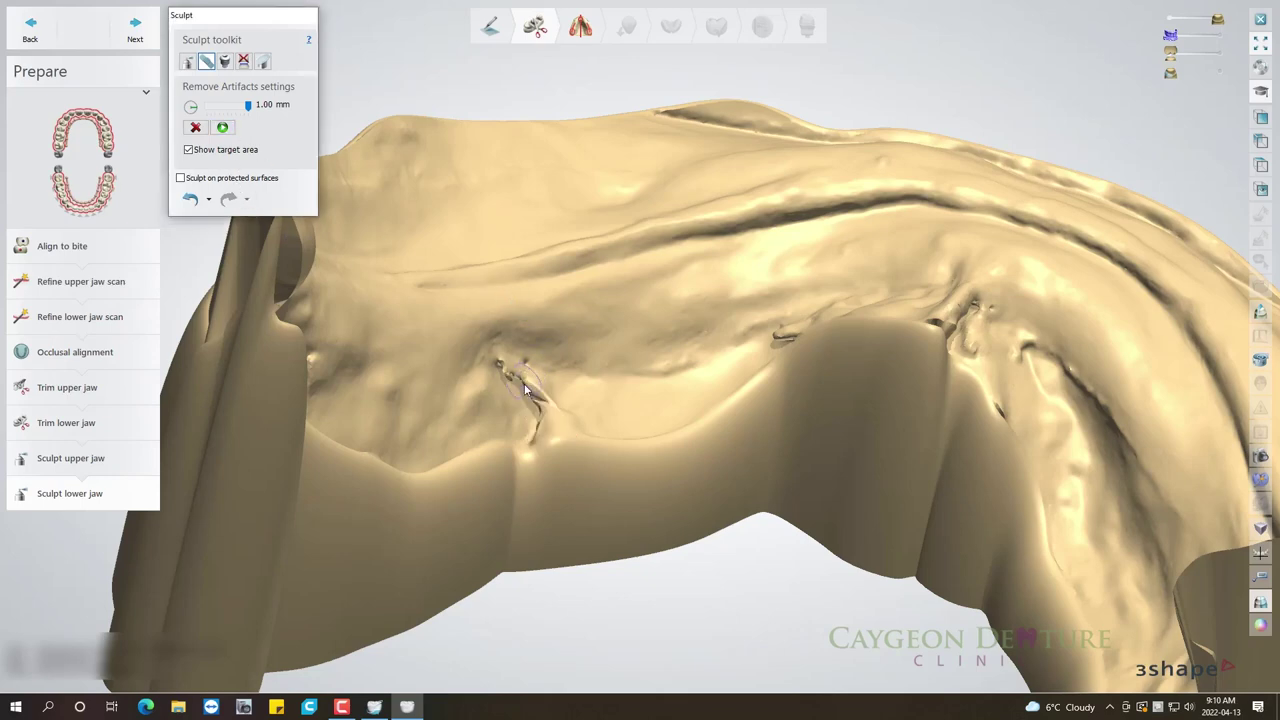
{"action": "mouse_move", "coordinate": [520, 368]}
{"action": "left_mouse_down"}
{"action": "mouse_move", "coordinate": [540, 405]}
{"action": "mouse_move", "coordinate": [558, 404]}
{"action": "left_mouse_up"}
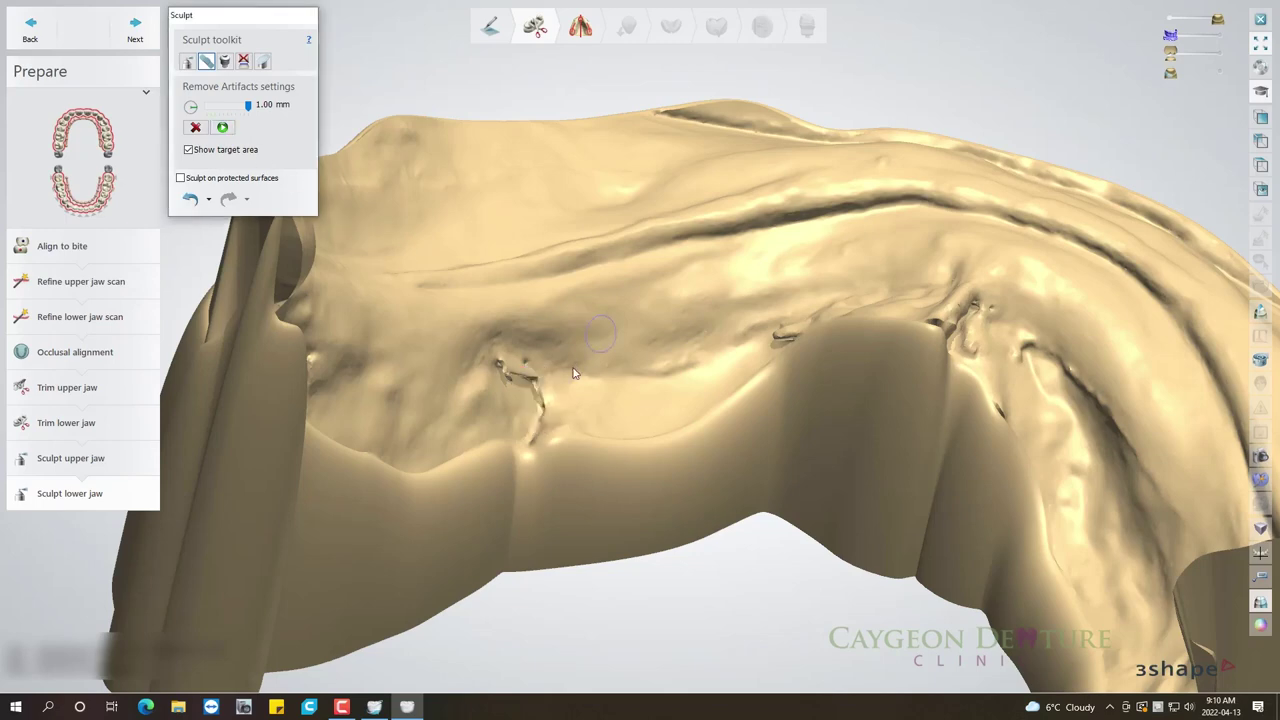
{"action": "left_click_drag", "start_coordinate": [507, 368], "coordinate": [536, 378]}
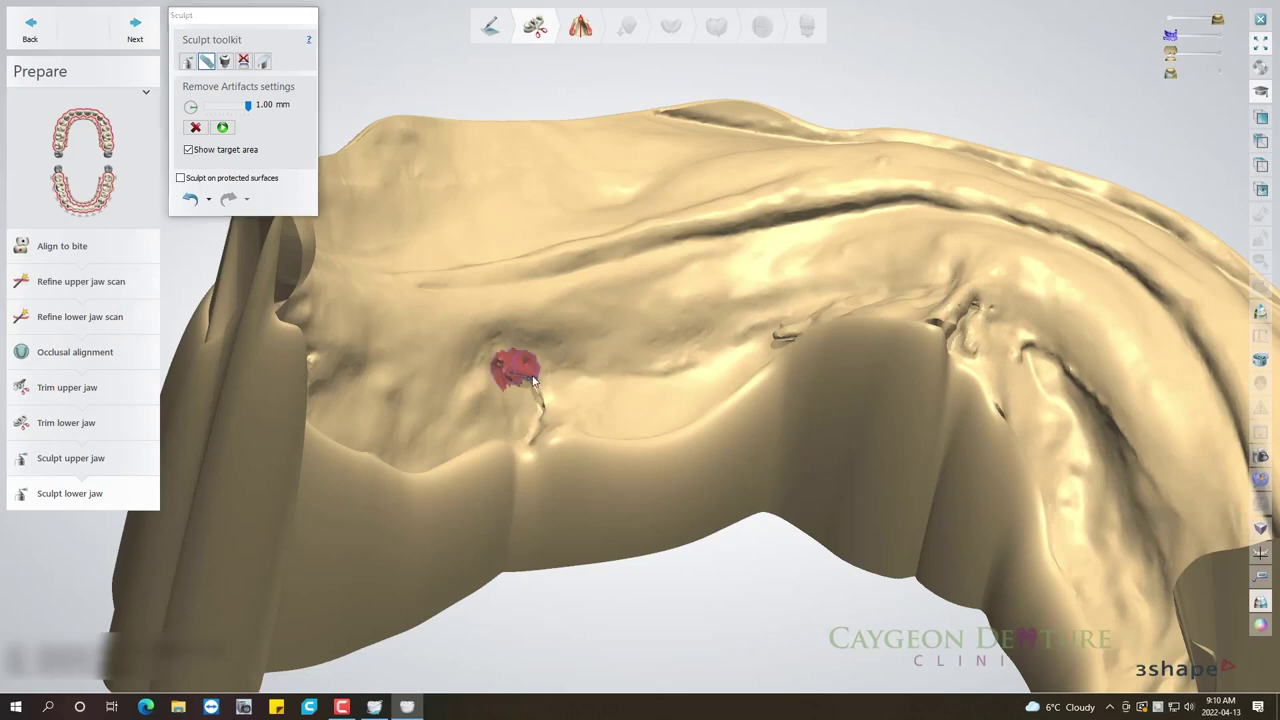
{"action": "left_click", "coordinate": [224, 128]}
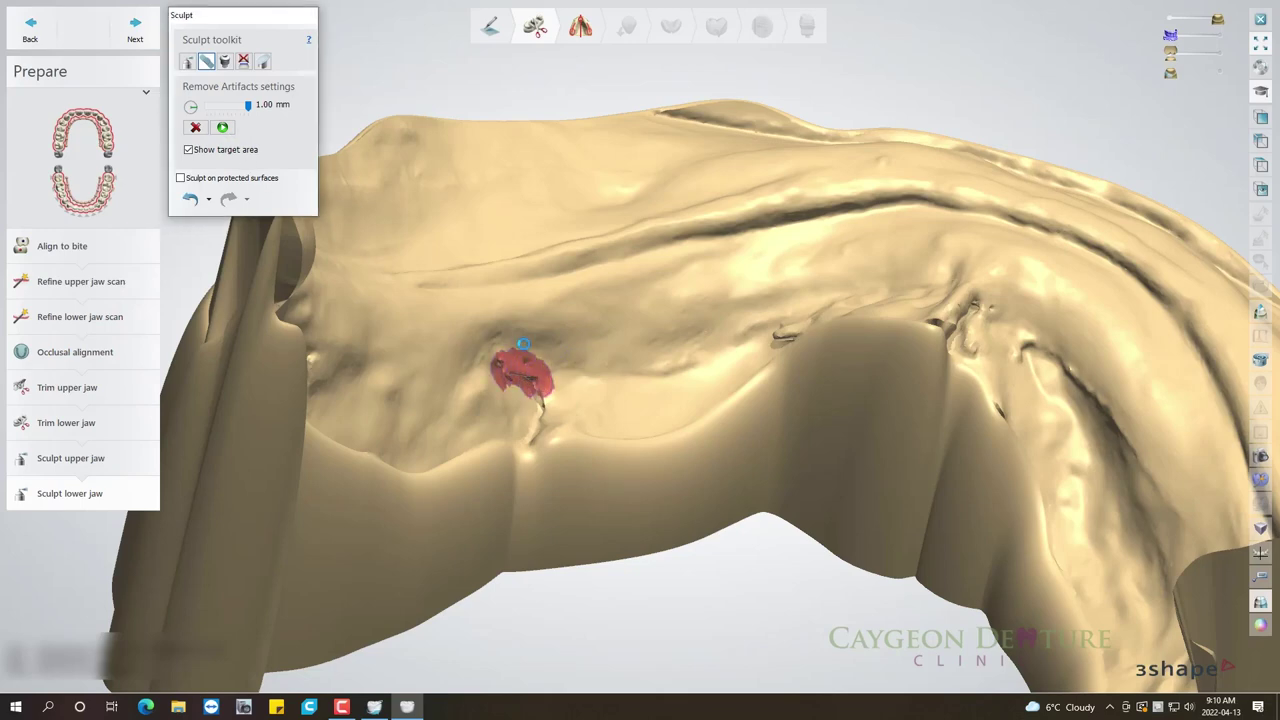
Mark further small defects around the arch centre for removal.
{"action": "mouse_move", "coordinate": [556, 400]}
{"action": "right_mouse_down"}
{"action": "mouse_move", "coordinate": [577, 421]}
{"action": "mouse_move", "coordinate": [528, 398]}
{"action": "right_mouse_up"}
{"action": "left_click_drag", "start_coordinate": [528, 398], "coordinate": [530, 399]}
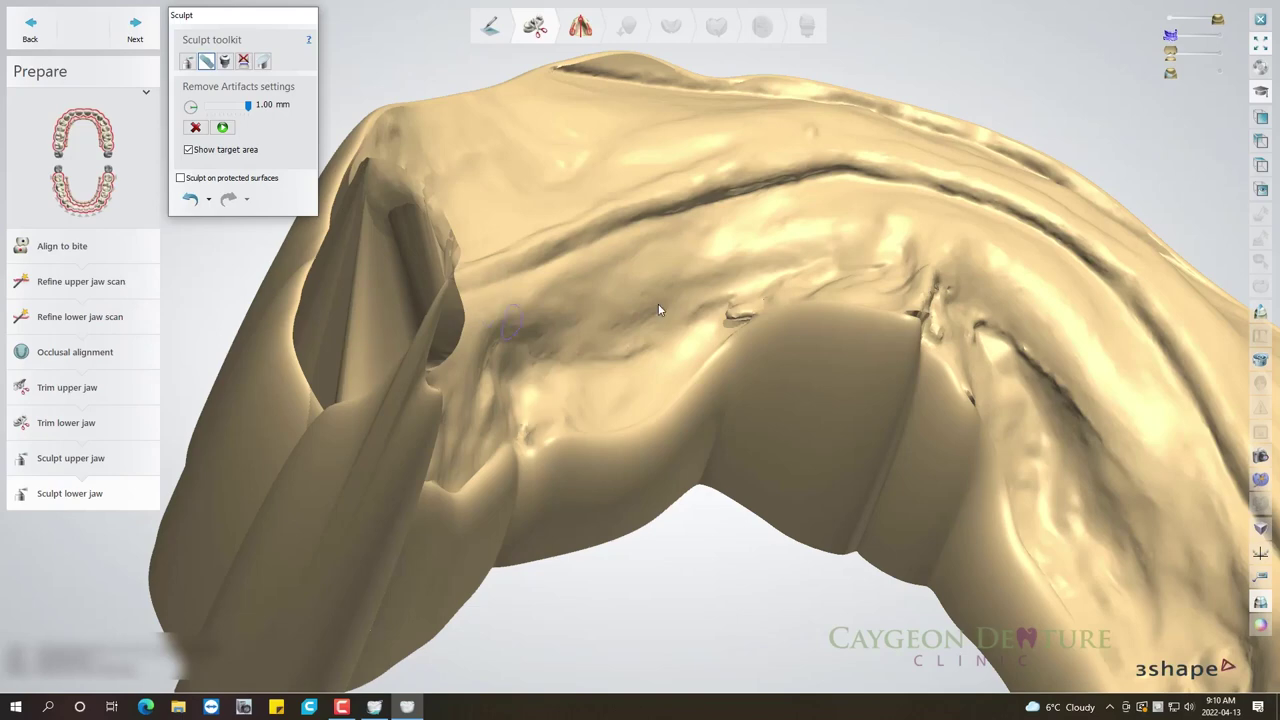
{"action": "right_click_drag", "start_coordinate": [658, 310], "coordinate": [677, 325]}
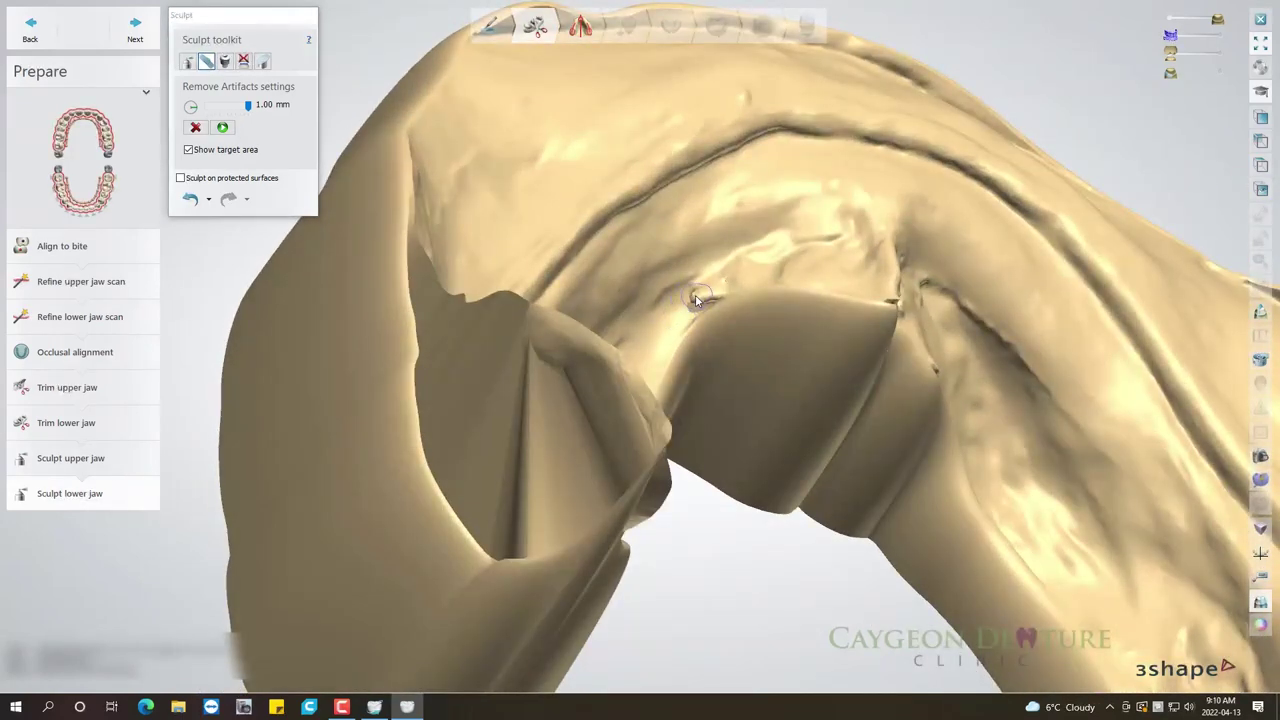
{"action": "left_click_drag", "start_coordinate": [697, 298], "coordinate": [706, 291]}
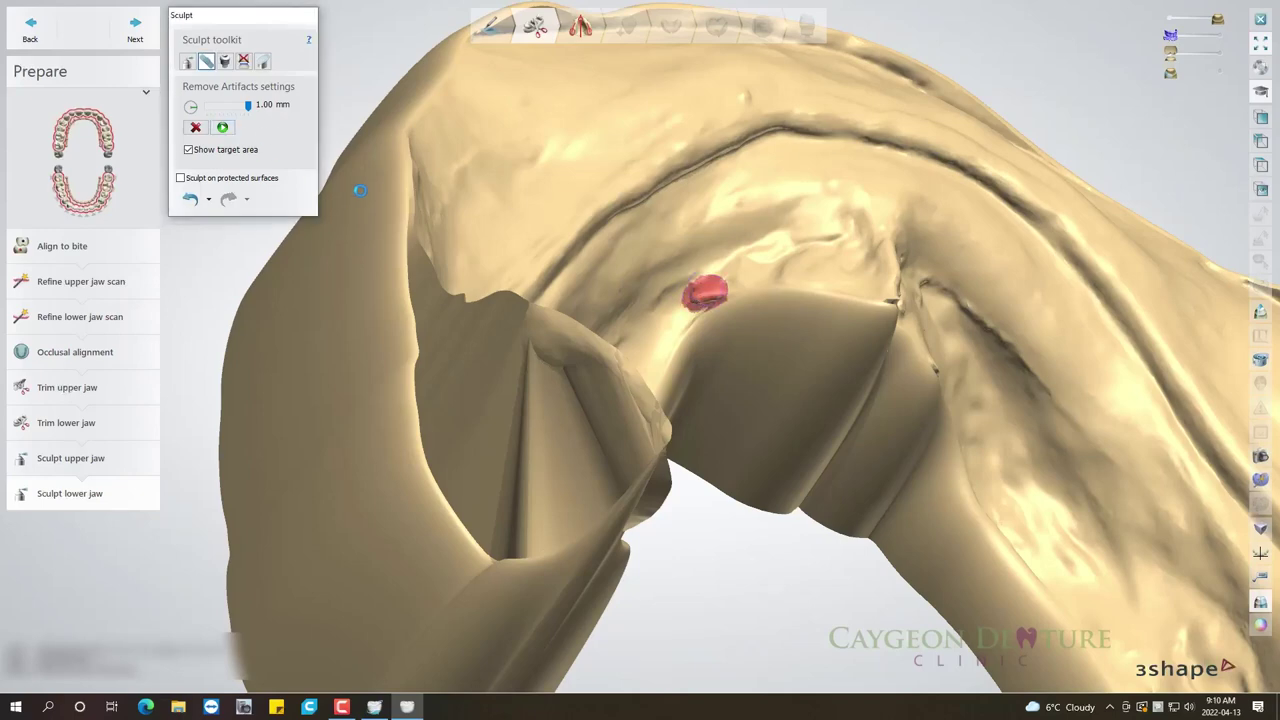
{"action": "left_click_drag", "start_coordinate": [688, 300], "coordinate": [733, 272]}
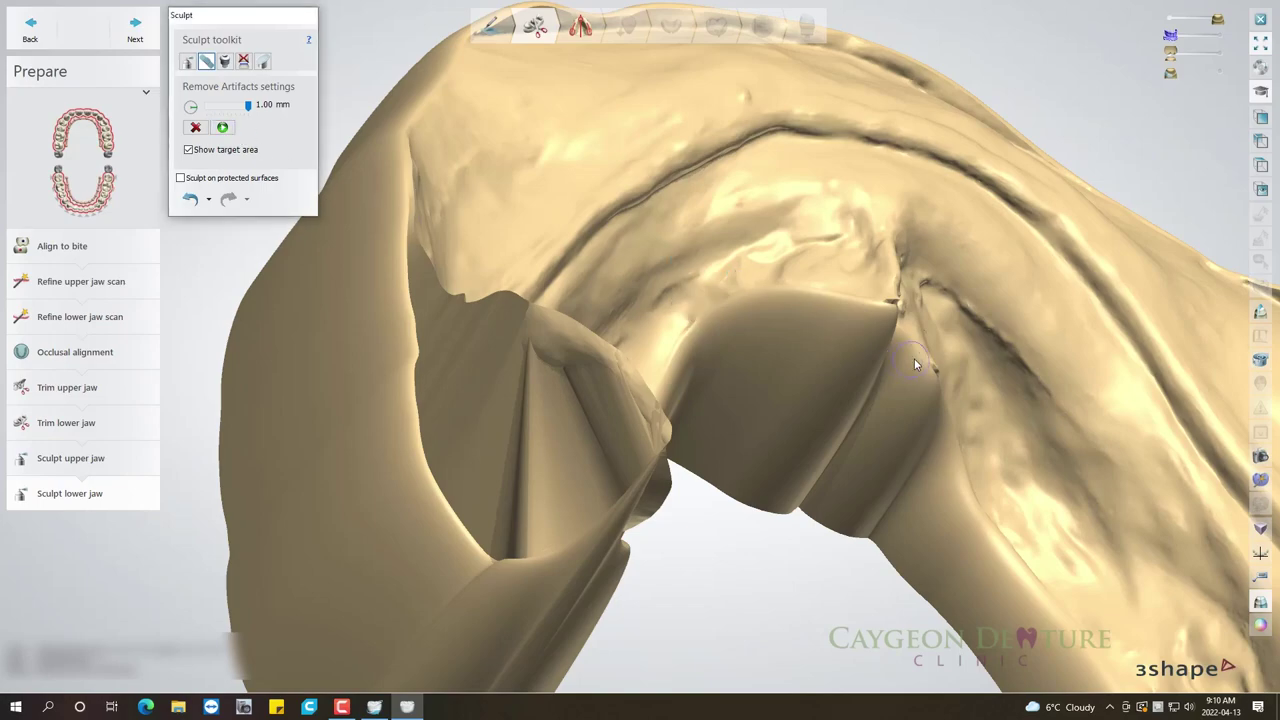
{"action": "mouse_move", "coordinate": [914, 358]}
{"action": "right_mouse_down"}
{"action": "mouse_move", "coordinate": [829, 349]}
{"action": "mouse_move", "coordinate": [824, 334]}
{"action": "right_mouse_up"}
Remove the rough area near the front ridge, re-marking it after the removal error.
{"action": "mouse_move", "coordinate": [975, 318]}
{"action": "left_mouse_down"}
{"action": "mouse_move", "coordinate": [1020, 295]}
{"action": "mouse_move", "coordinate": [1003, 328]}
{"action": "left_mouse_up"}
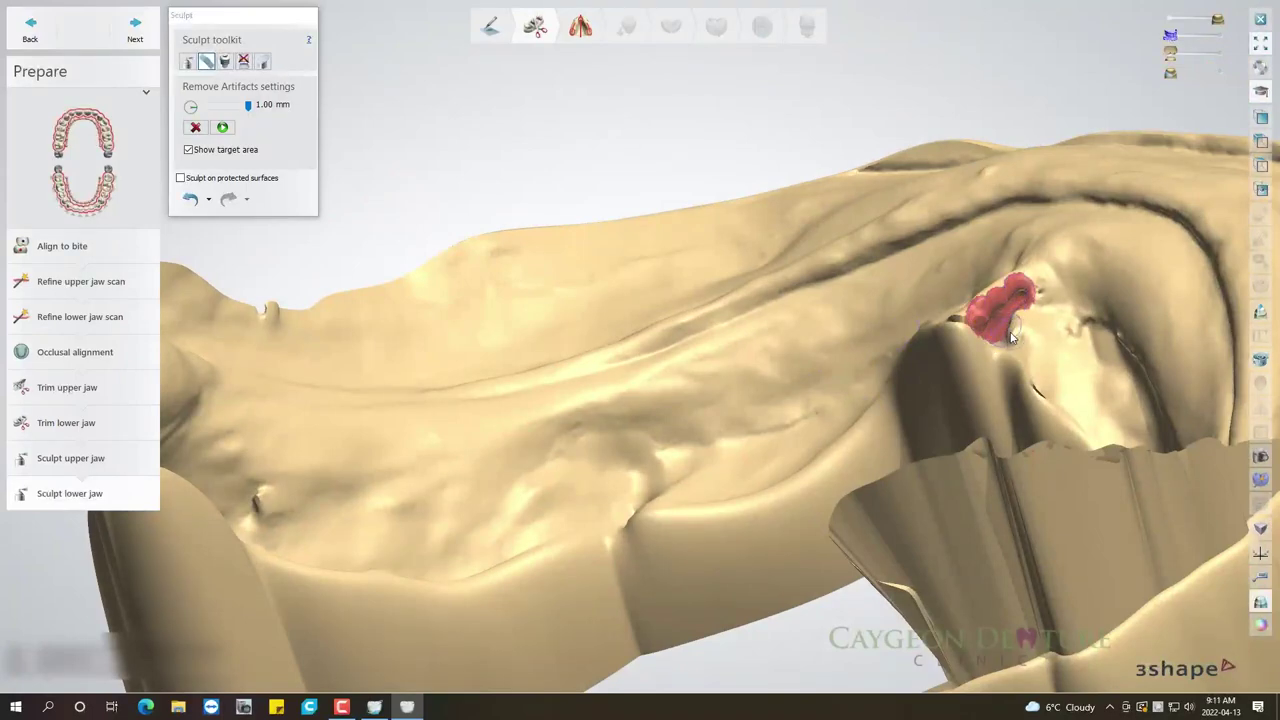
{"action": "left_click", "coordinate": [222, 127]}
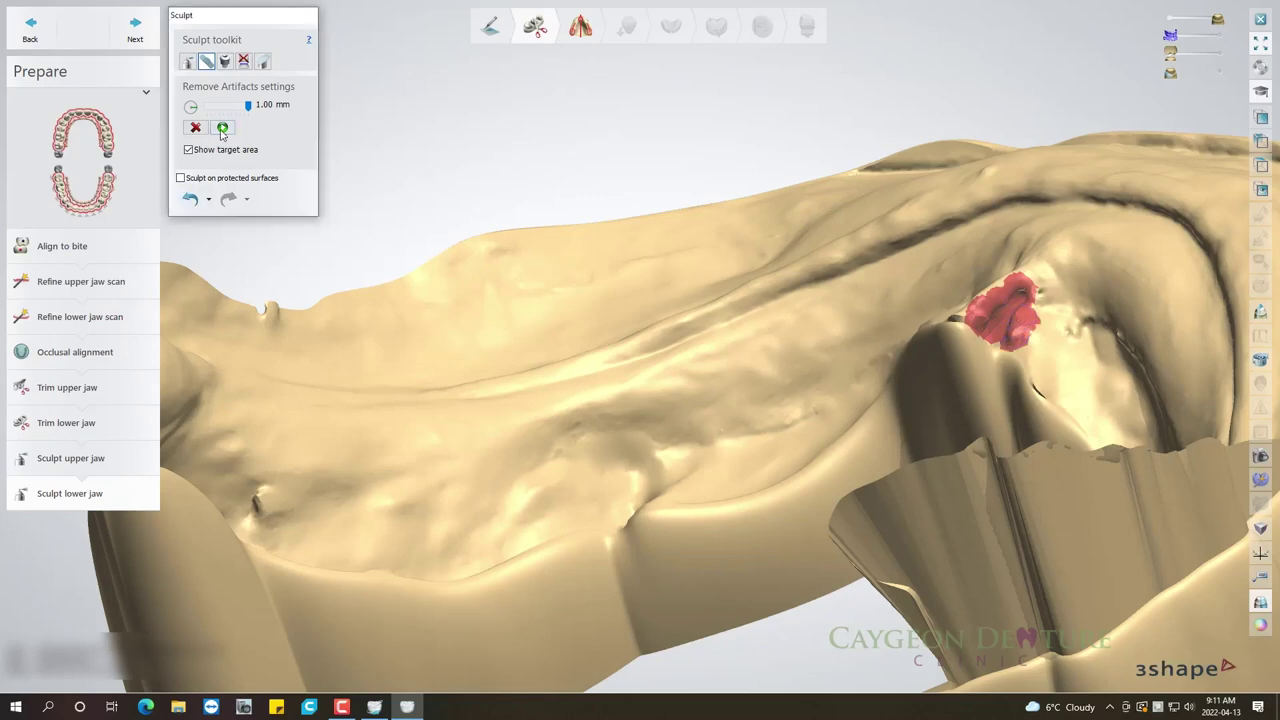
{"action": "left_click", "coordinate": [766, 377]}
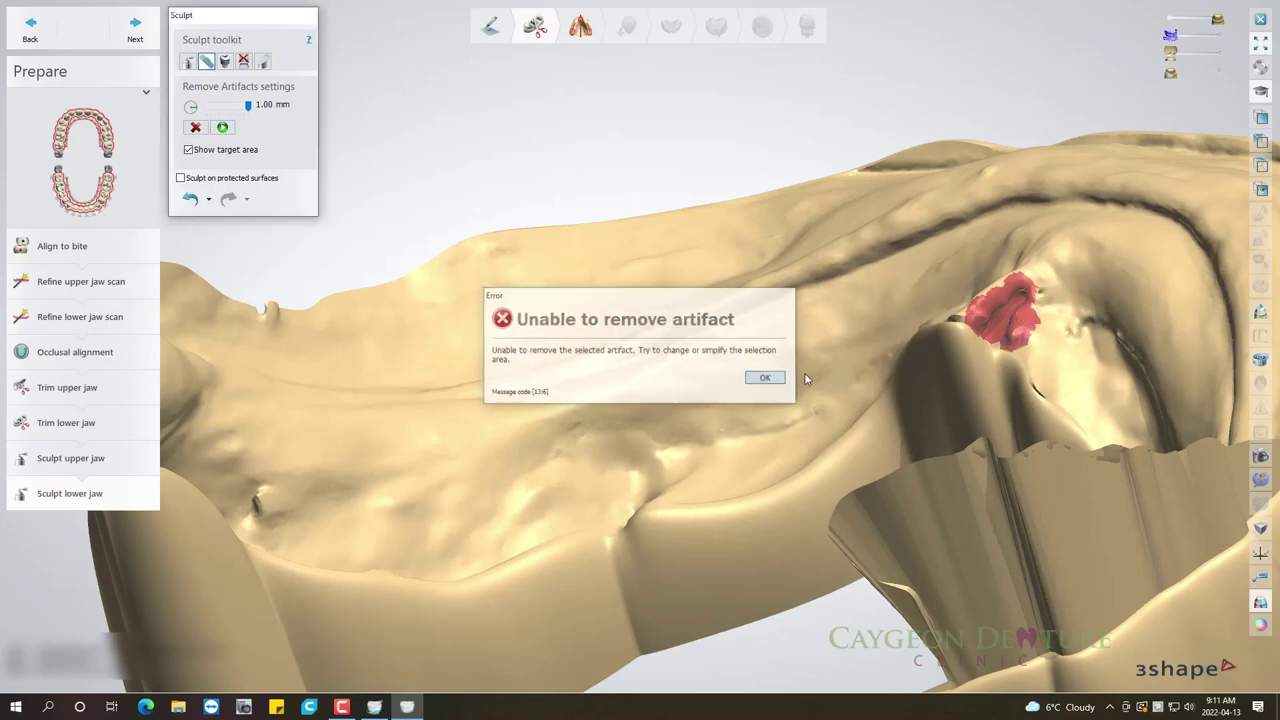
{"action": "left_click_drag", "start_coordinate": [998, 310], "coordinate": [1005, 301]}
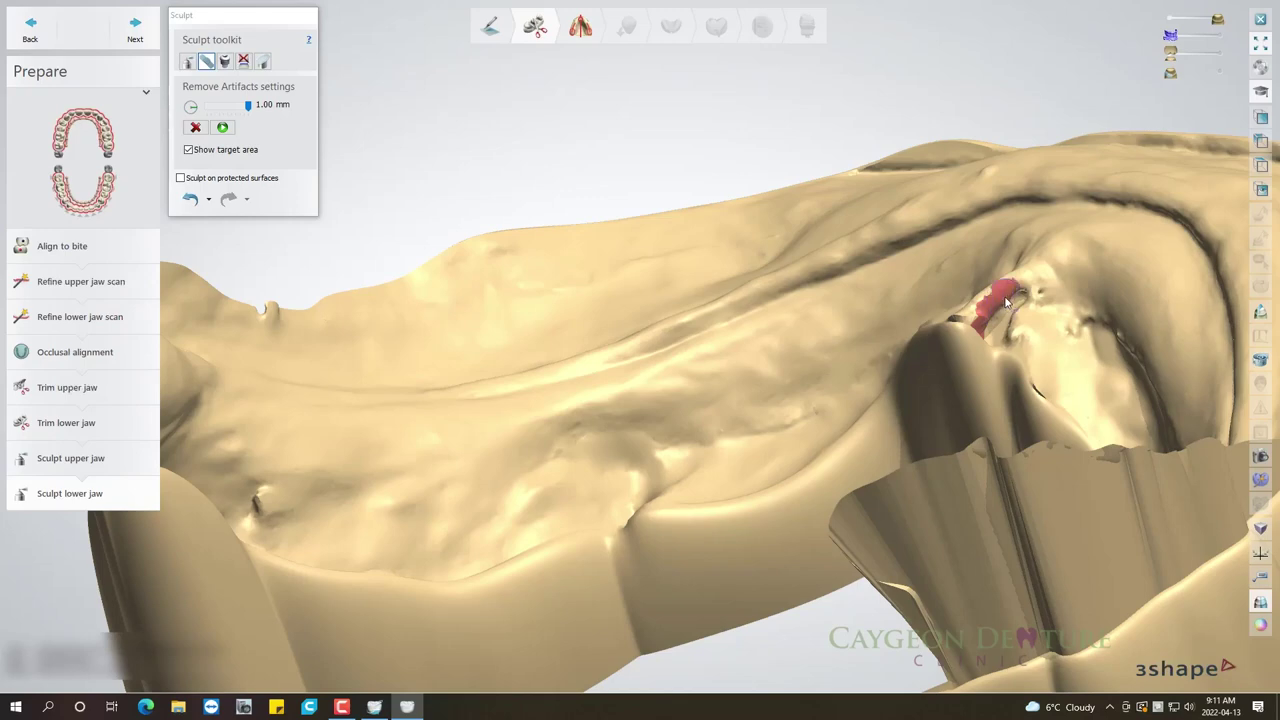
{"action": "left_click", "coordinate": [222, 127]}
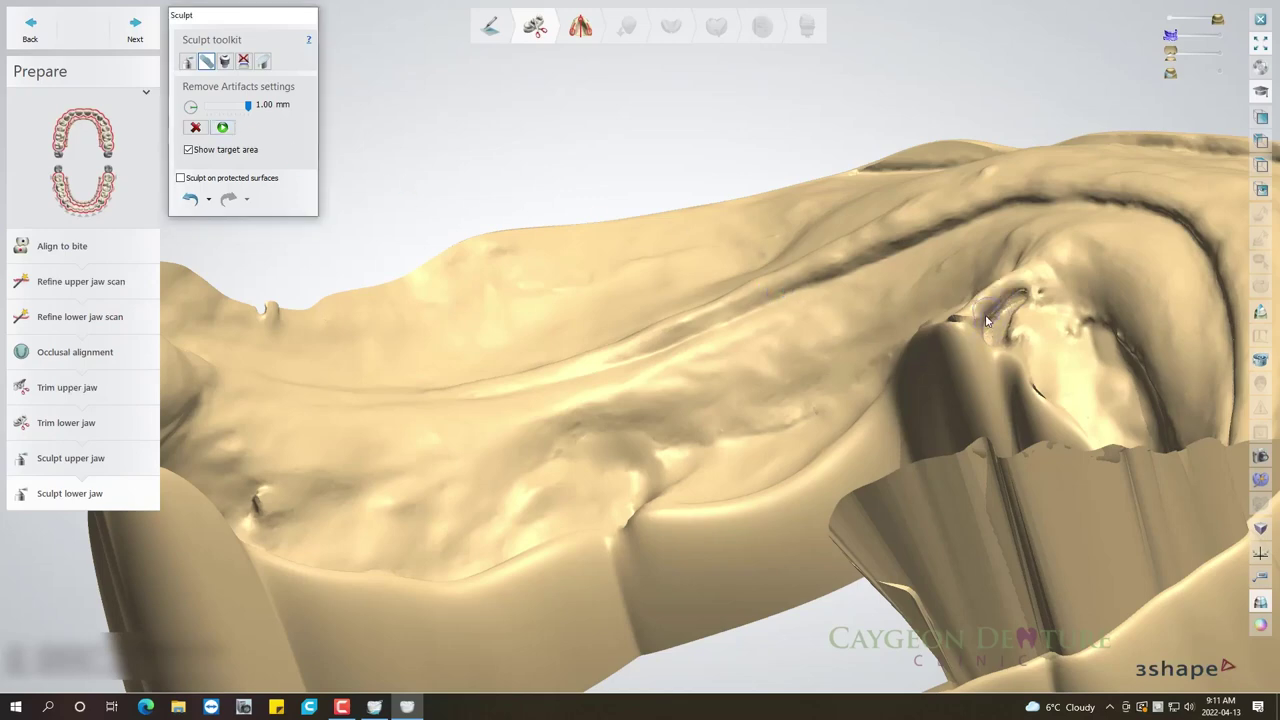
{"action": "left_click_drag", "start_coordinate": [986, 320], "coordinate": [977, 300]}
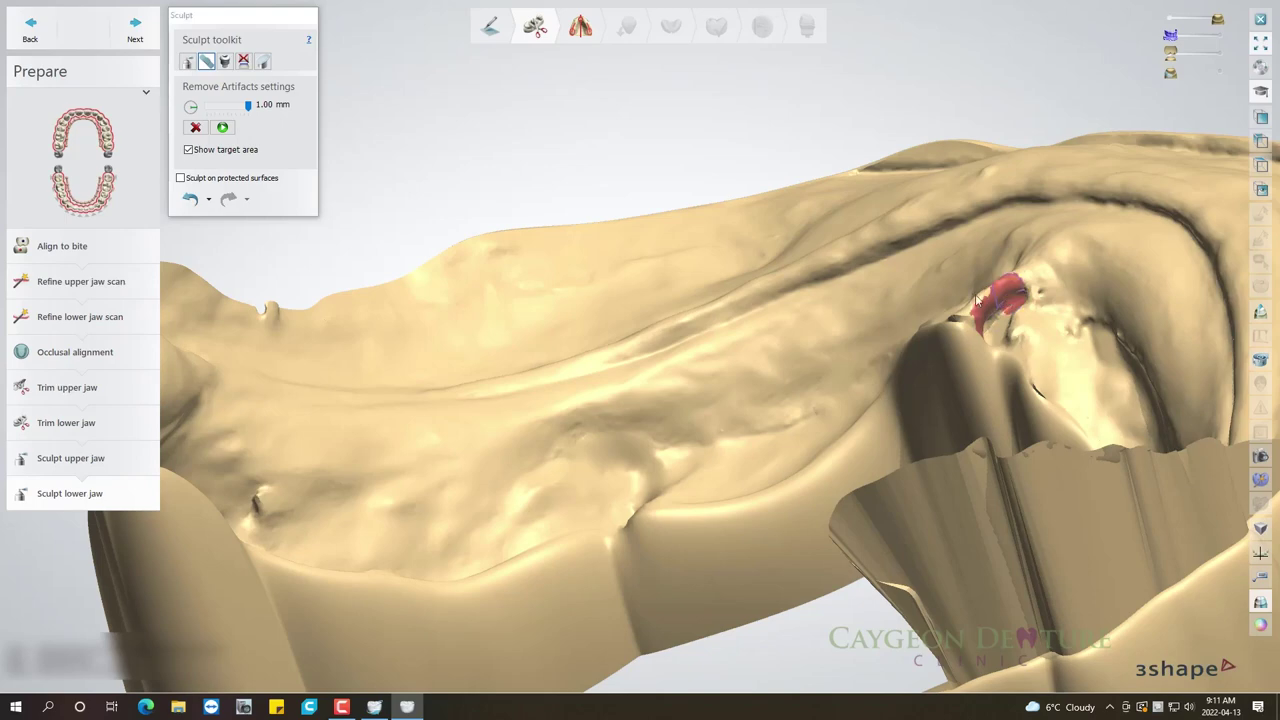
{"action": "left_click", "coordinate": [222, 127]}
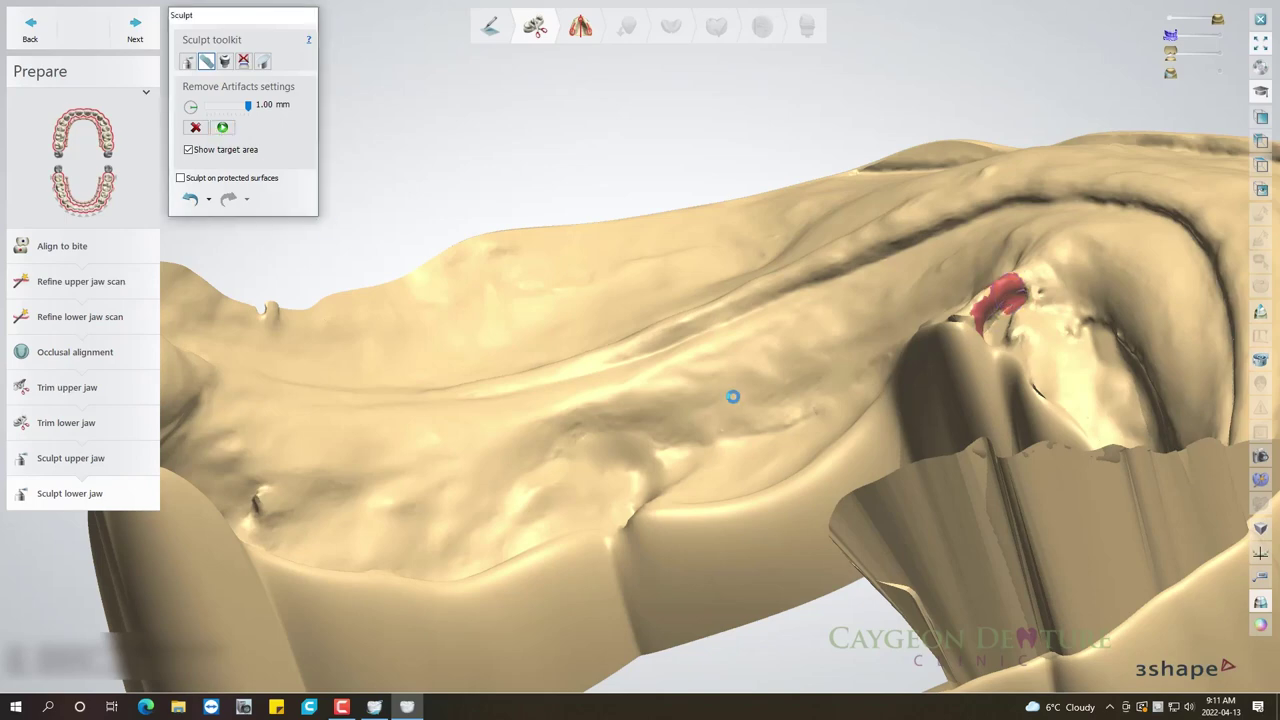
After repeated failed attempts, remove the front-arch defect using a smaller marked spot.
{"action": "mouse_move", "coordinate": [1012, 367]}
{"action": "right_mouse_down"}
{"action": "mouse_move", "coordinate": [1008, 395]}
{"action": "mouse_move", "coordinate": [1004, 355]}
{"action": "right_mouse_up"}
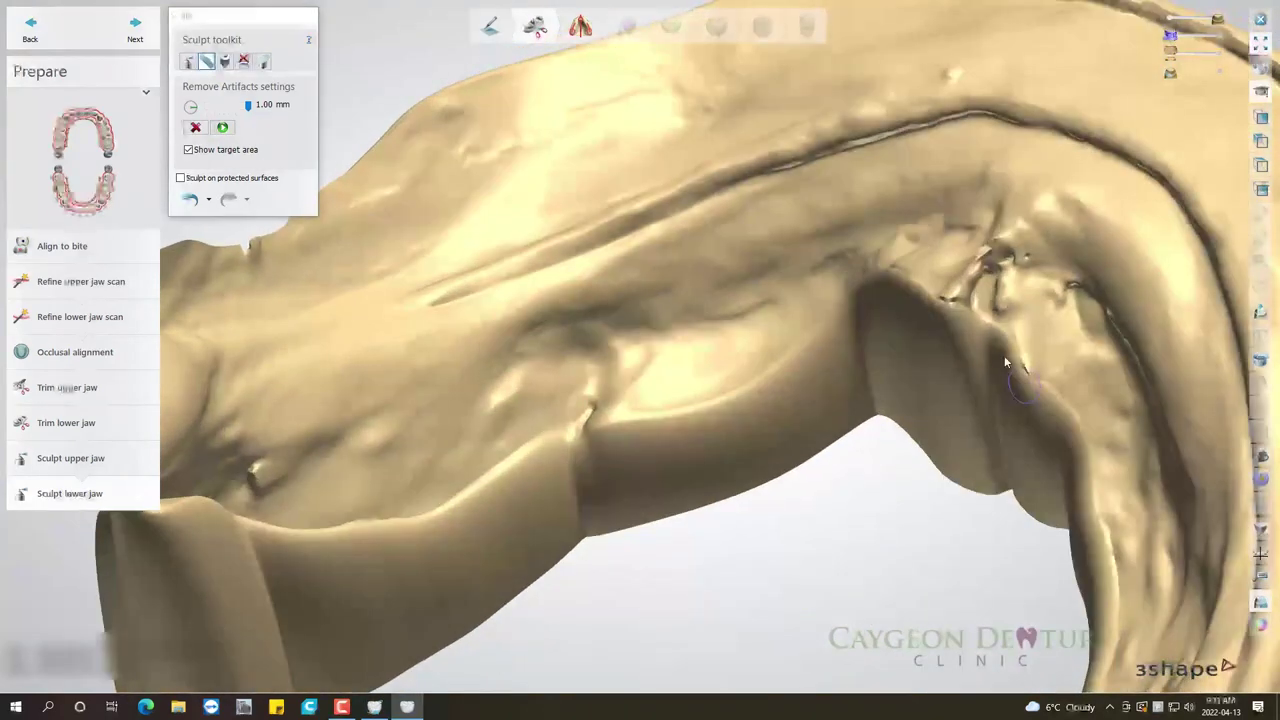
{"action": "mouse_move", "coordinate": [982, 256]}
{"action": "left_mouse_down"}
{"action": "mouse_move", "coordinate": [980, 284]}
{"action": "mouse_move", "coordinate": [964, 293]}
{"action": "left_mouse_up"}
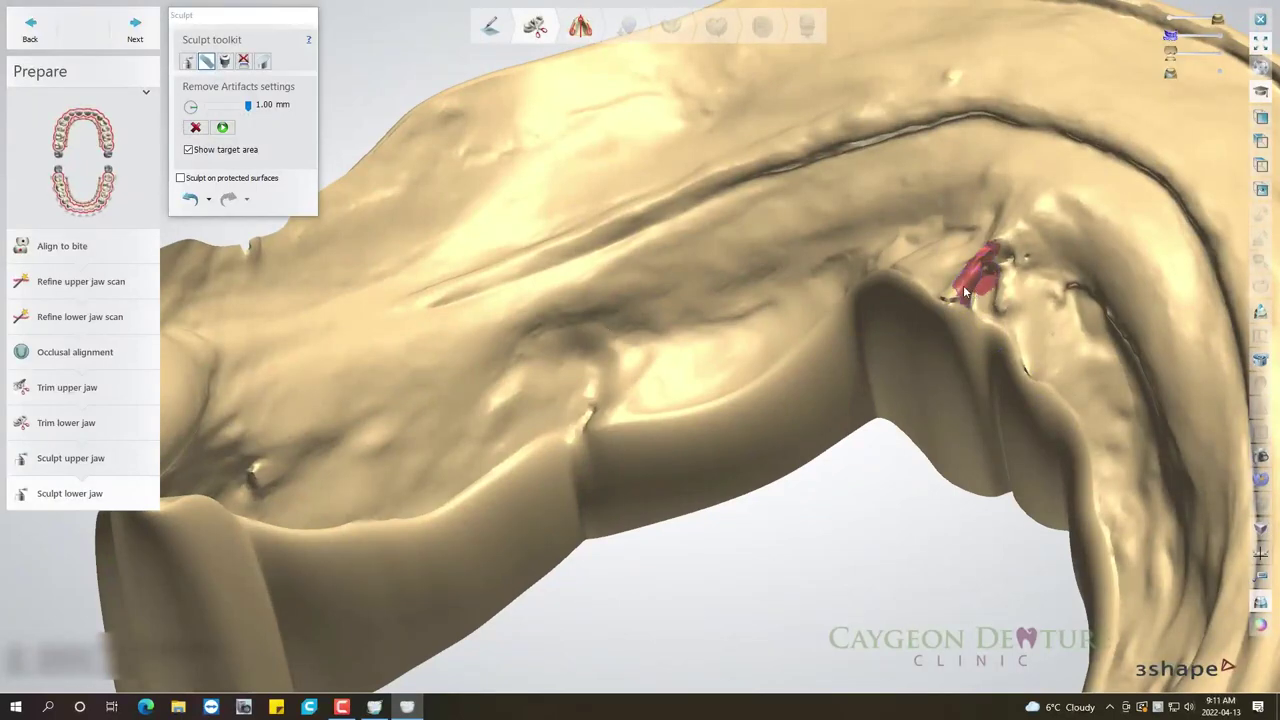
{"action": "left_click", "coordinate": [231, 129]}
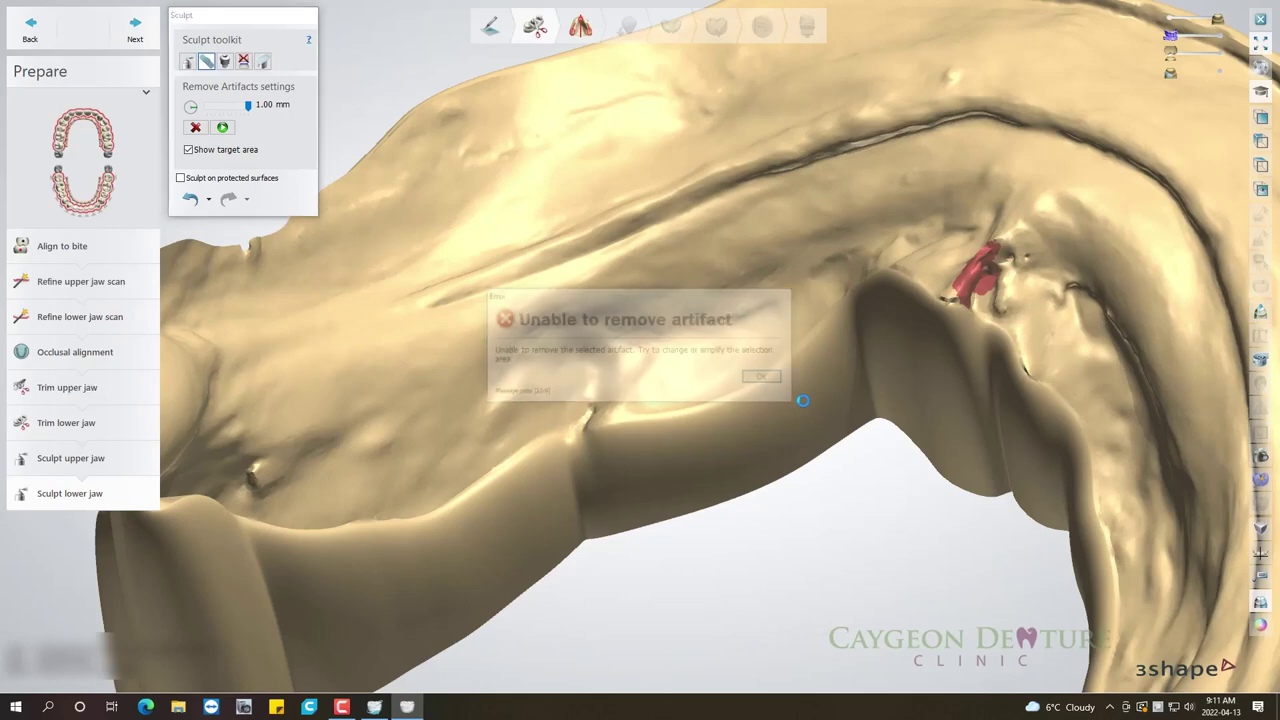
{"action": "left_click", "coordinate": [778, 377]}
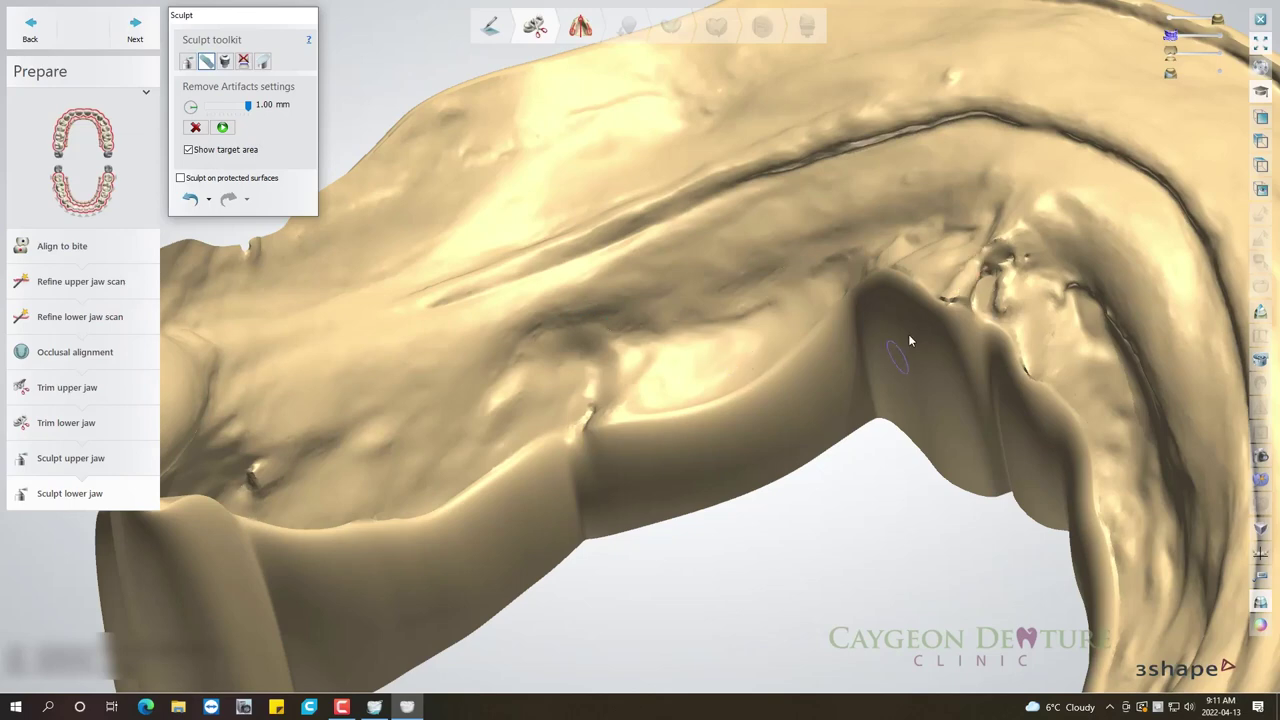
{"action": "right_click_drag", "start_coordinate": [985, 312], "coordinate": [993, 300]}
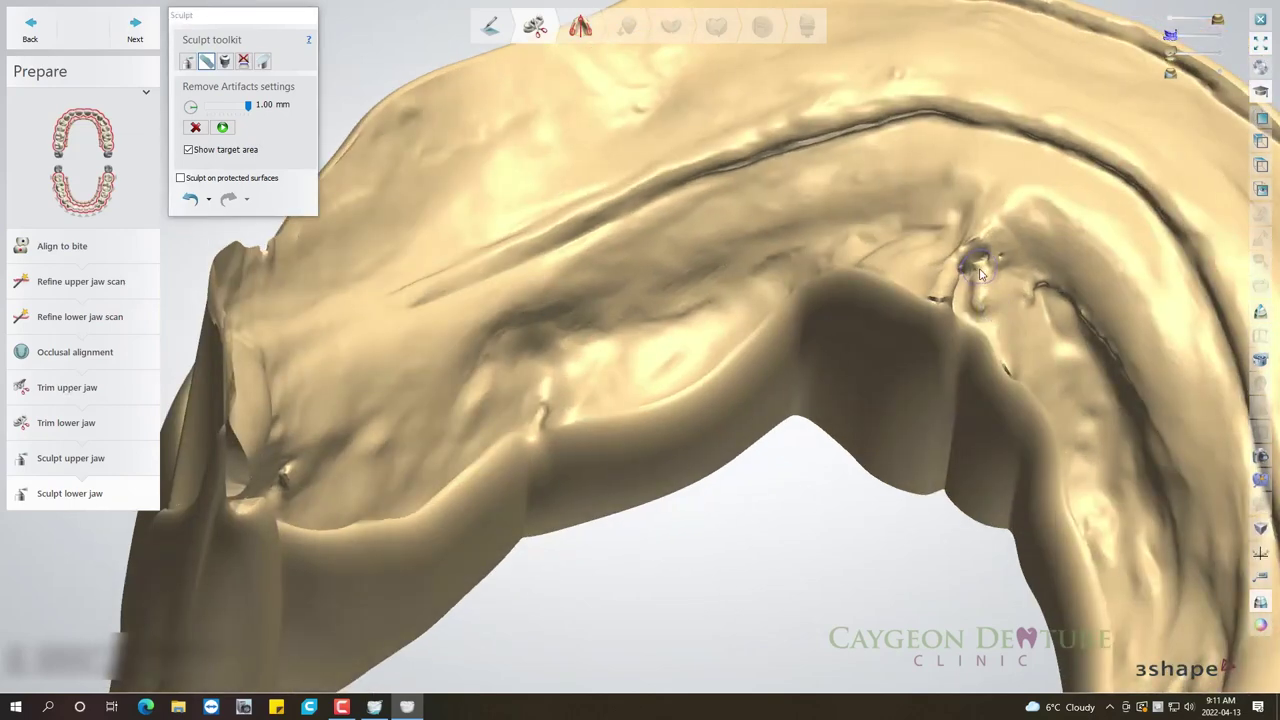
{"action": "left_click_drag", "start_coordinate": [979, 270], "coordinate": [984, 296]}
{"action": "left_click", "coordinate": [222, 127]}
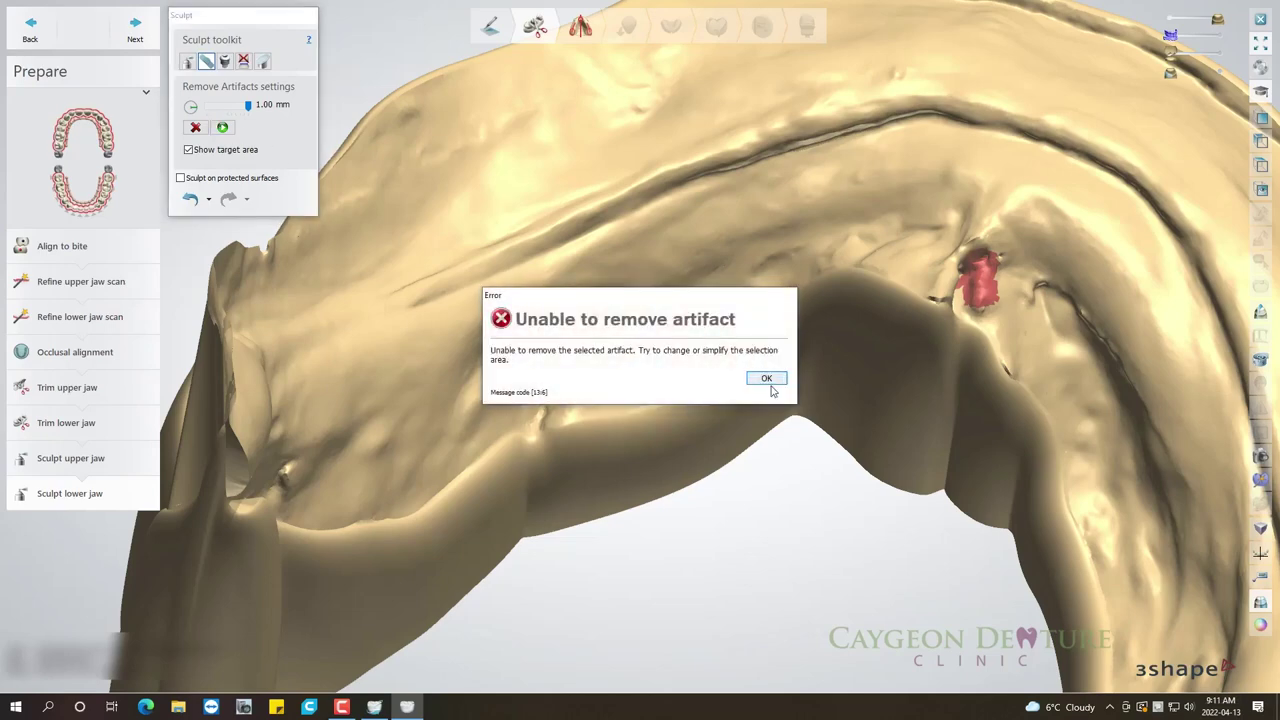
{"action": "left_click", "coordinate": [766, 378]}
{"action": "left_click", "coordinate": [988, 262]}
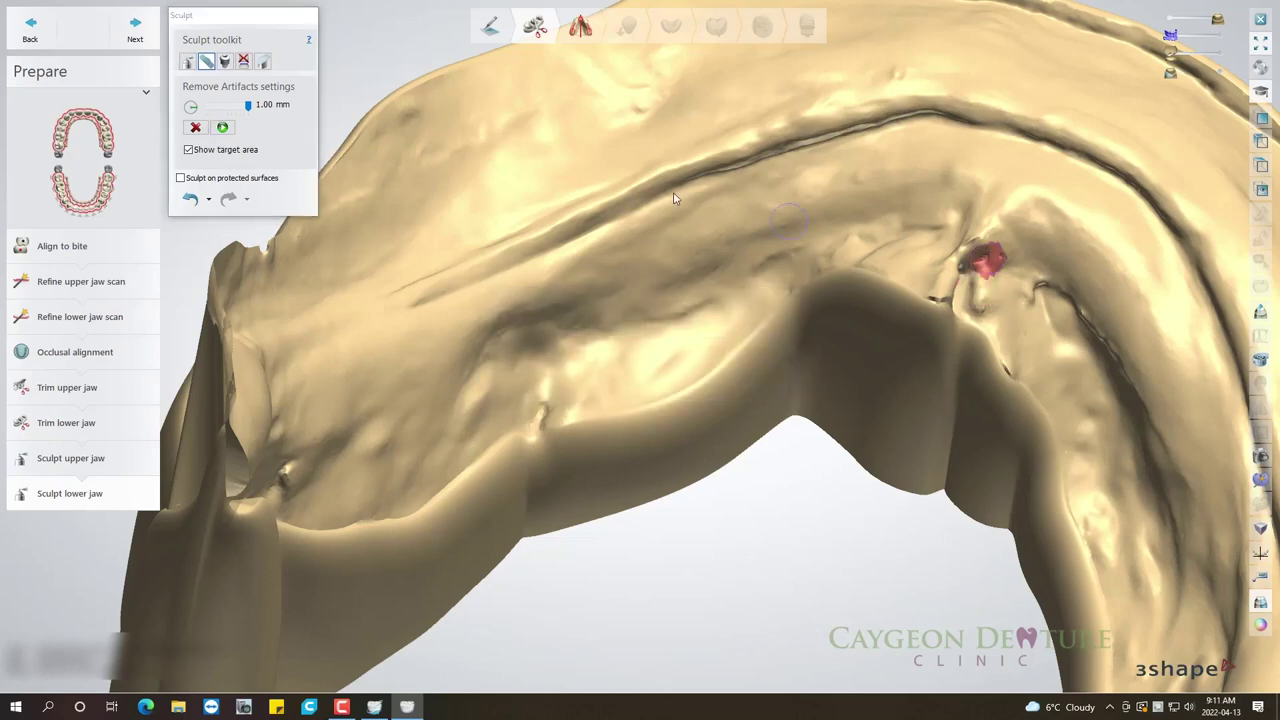
{"action": "left_click", "coordinate": [223, 128]}
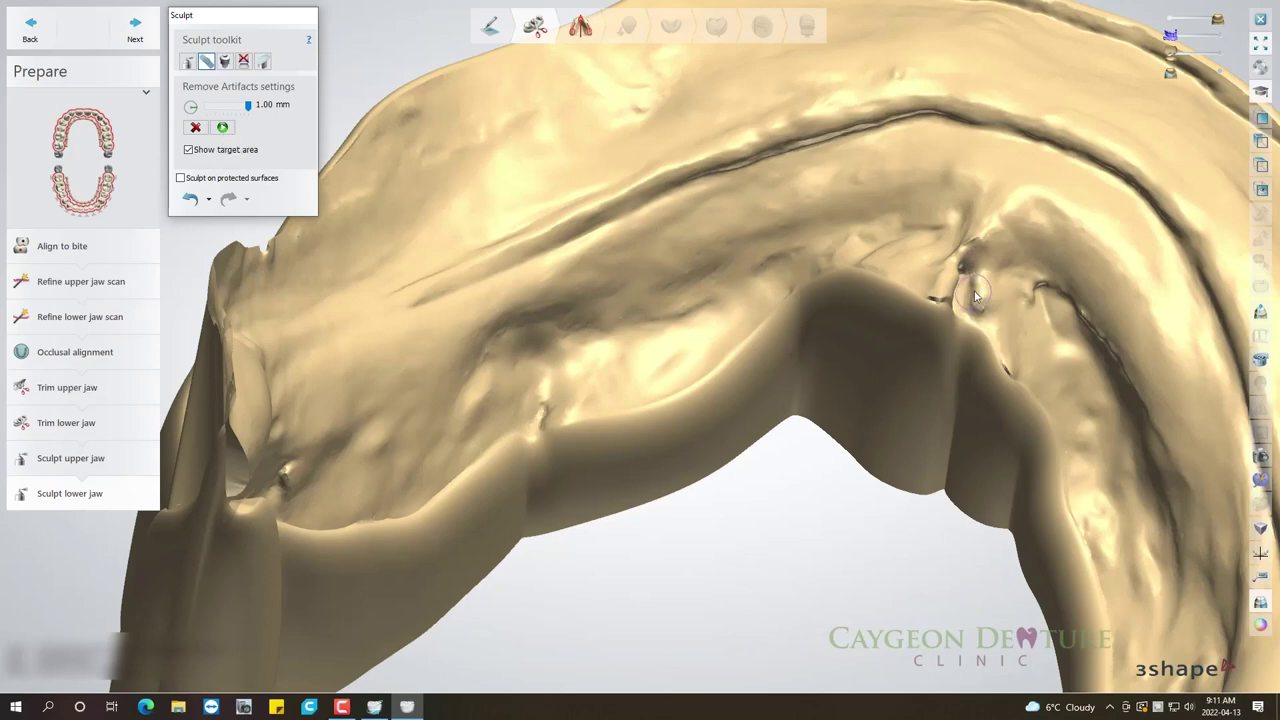
{"action": "scroll", "coordinate": [976, 295], "scroll_direction": "up", "scroll_amount": 1}
{"action": "scroll", "coordinate": [972, 292], "scroll_direction": "up", "scroll_amount": 1}
Remove the remaining defect spots and advance to the Model analysis Occlusal plane step.
{"action": "scroll", "coordinate": [970, 290], "scroll_direction": "up", "scroll_amount": 1}
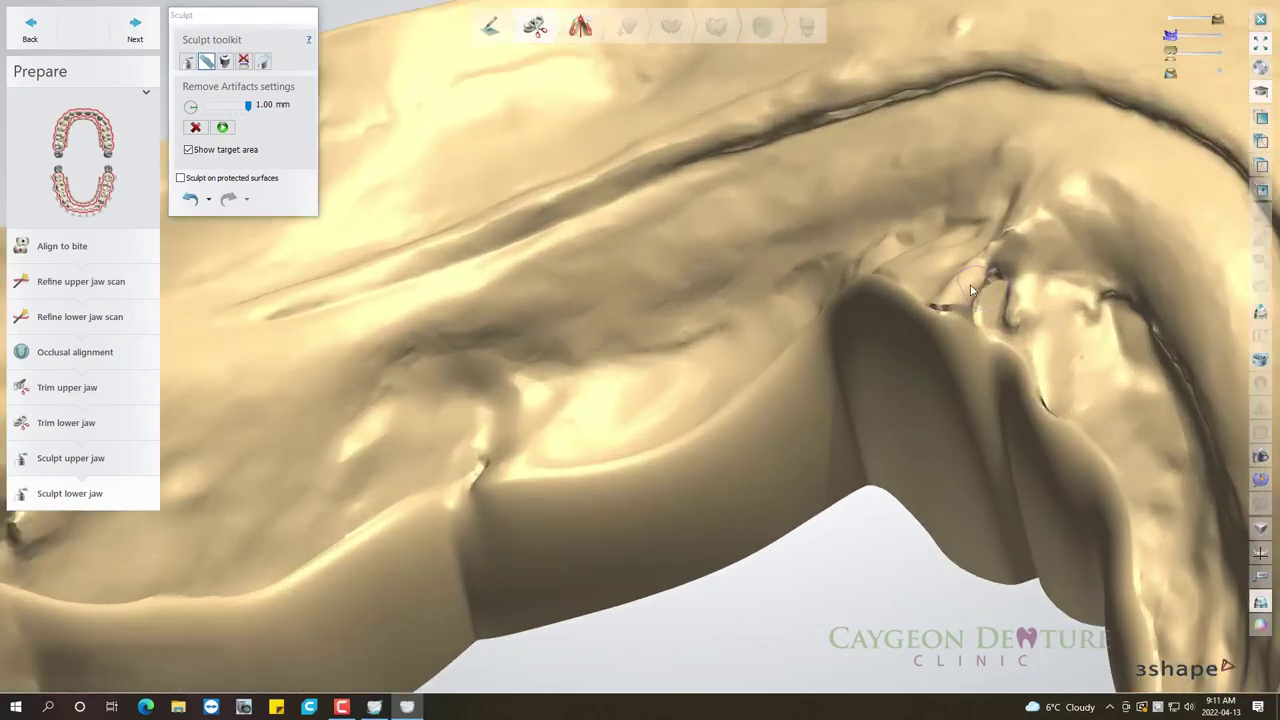
{"action": "right_click_drag", "start_coordinate": [970, 290], "coordinate": [1000, 290]}
{"action": "left_click", "coordinate": [1002, 279]}
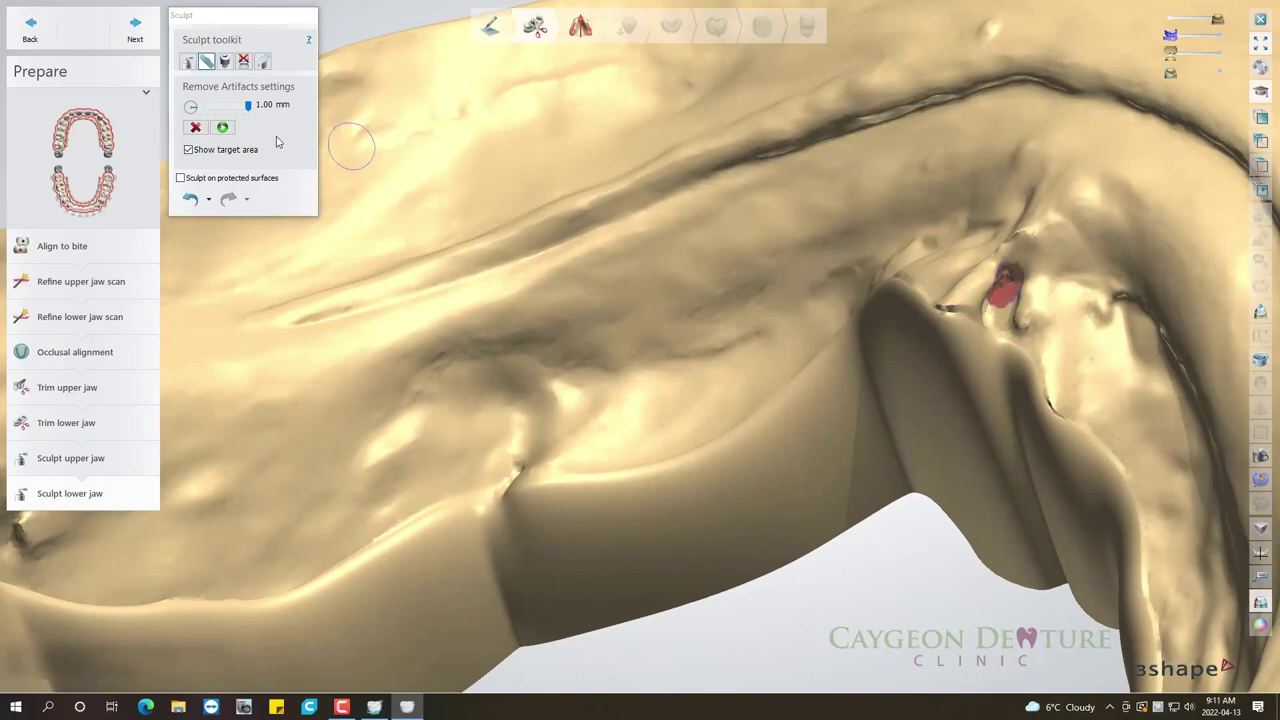
{"action": "left_click", "coordinate": [223, 128]}
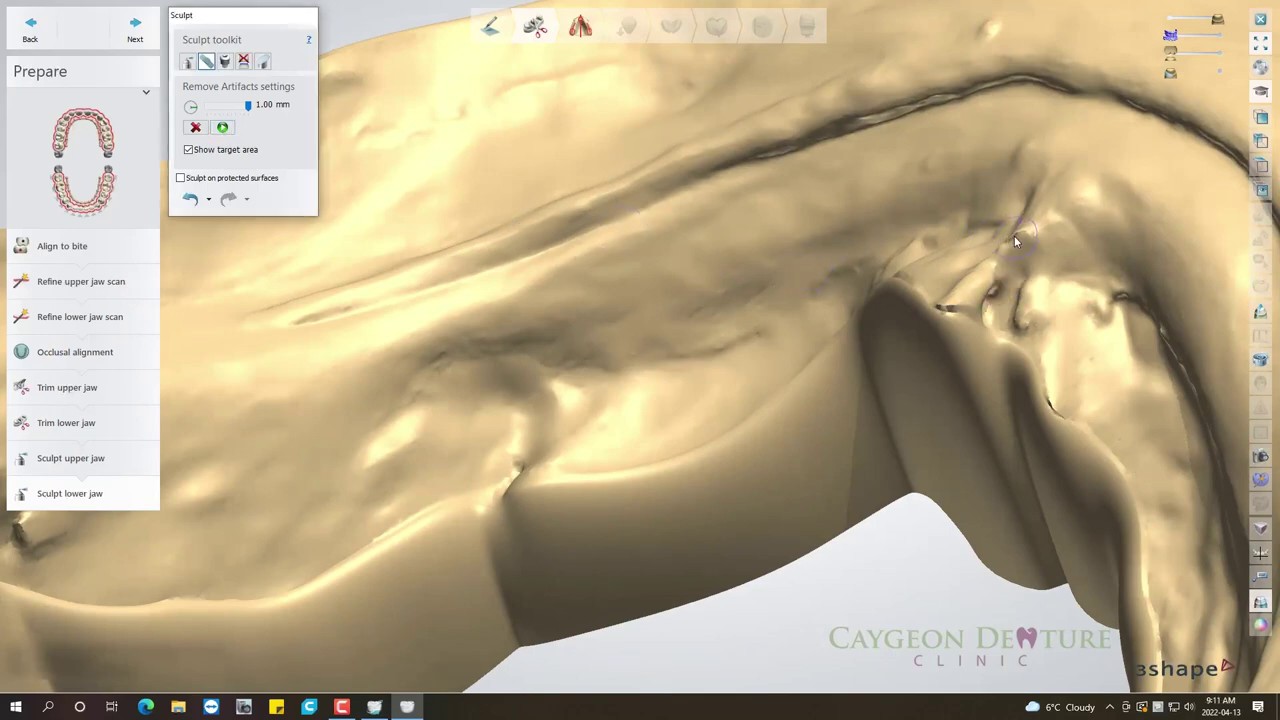
{"action": "left_click", "coordinate": [223, 128]}
{"action": "left_click_drag", "start_coordinate": [1022, 337], "coordinate": [1030, 298]}
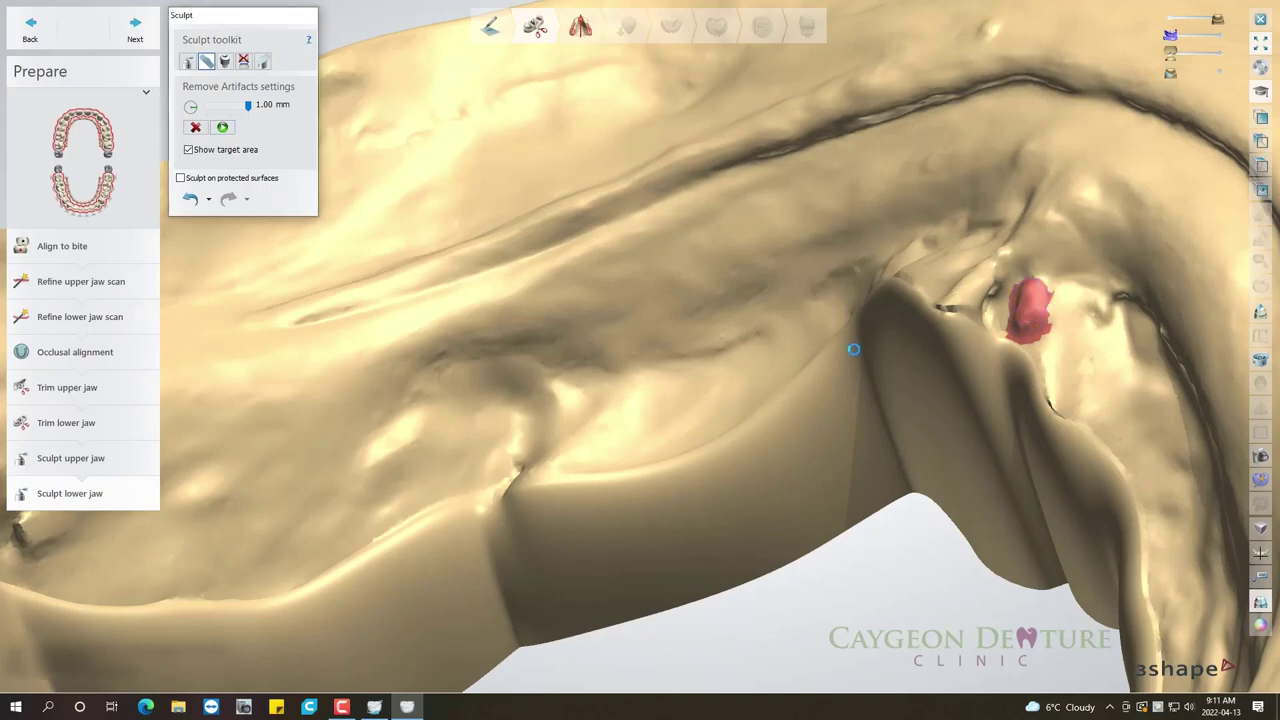
{"action": "mouse_move", "coordinate": [886, 350]}
{"action": "right_mouse_down"}
{"action": "mouse_move", "coordinate": [1004, 369]}
{"action": "mouse_move", "coordinate": [971, 400]}
{"action": "right_mouse_up"}
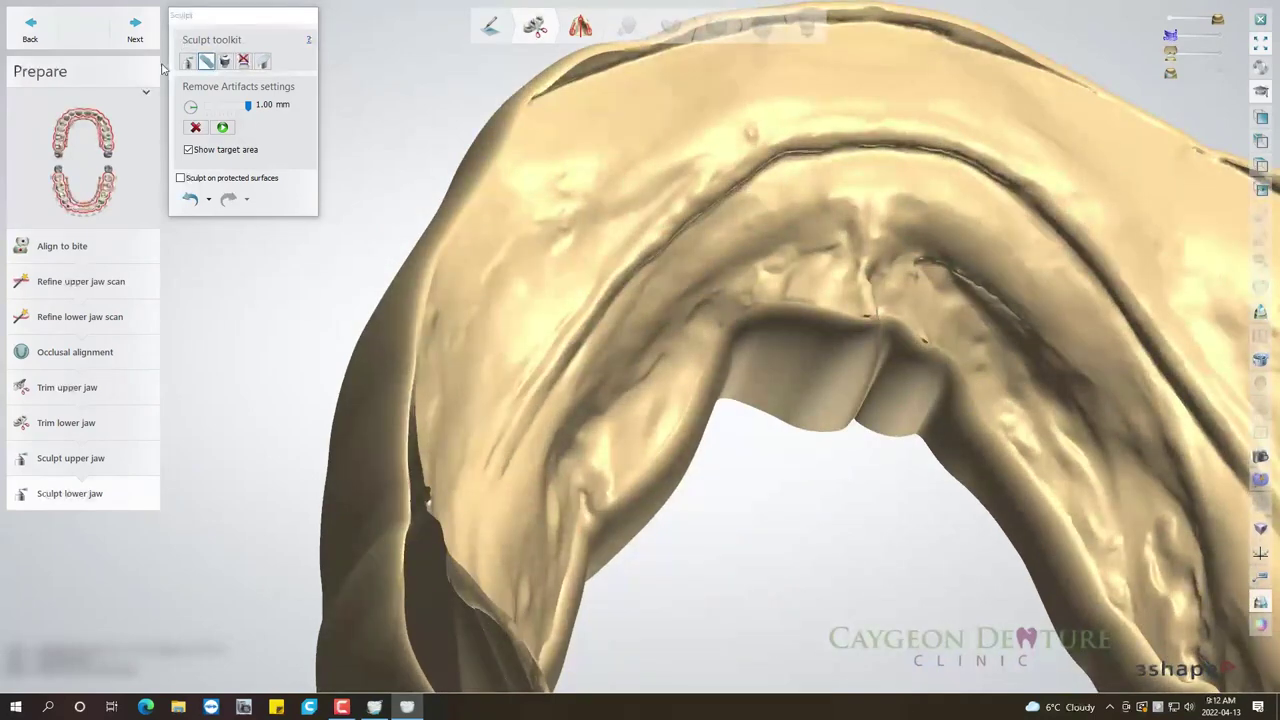
{"action": "left_click", "coordinate": [138, 30]}
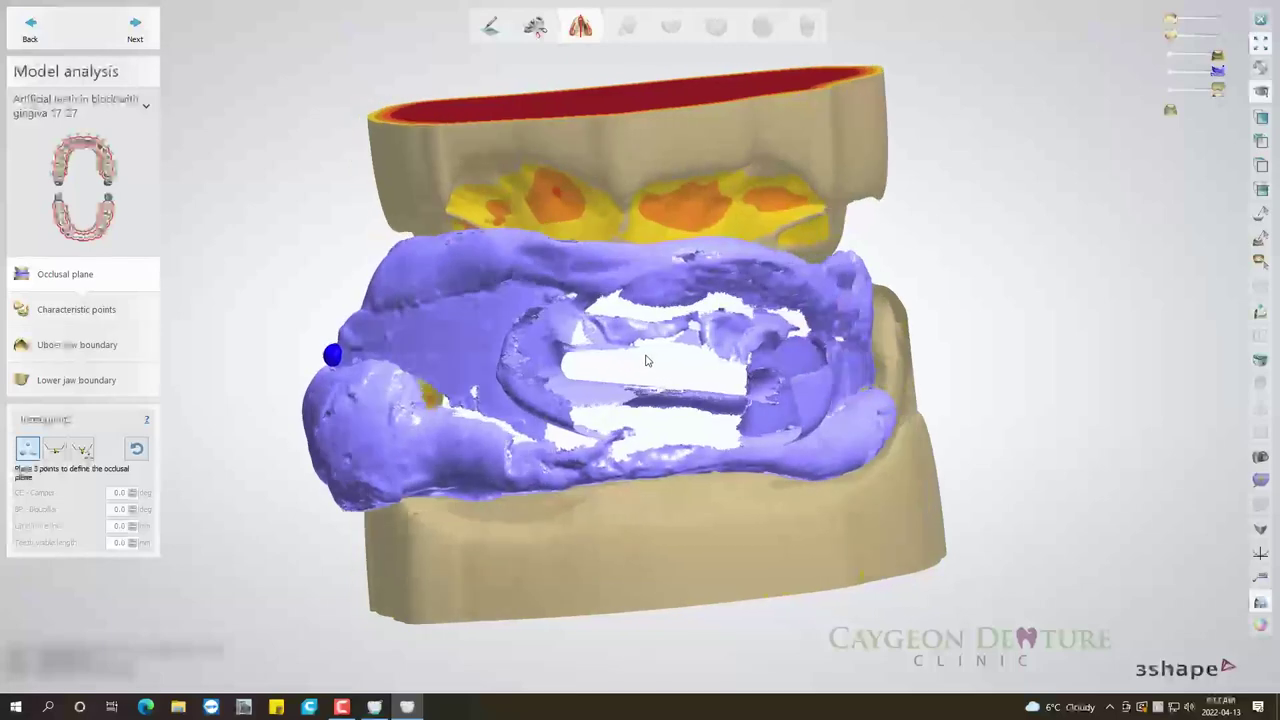
Place the occlusal plane points, tilt the plane level, hide the bite-rim scan, and align with the midline.
{"action": "left_click", "coordinate": [655, 343]}
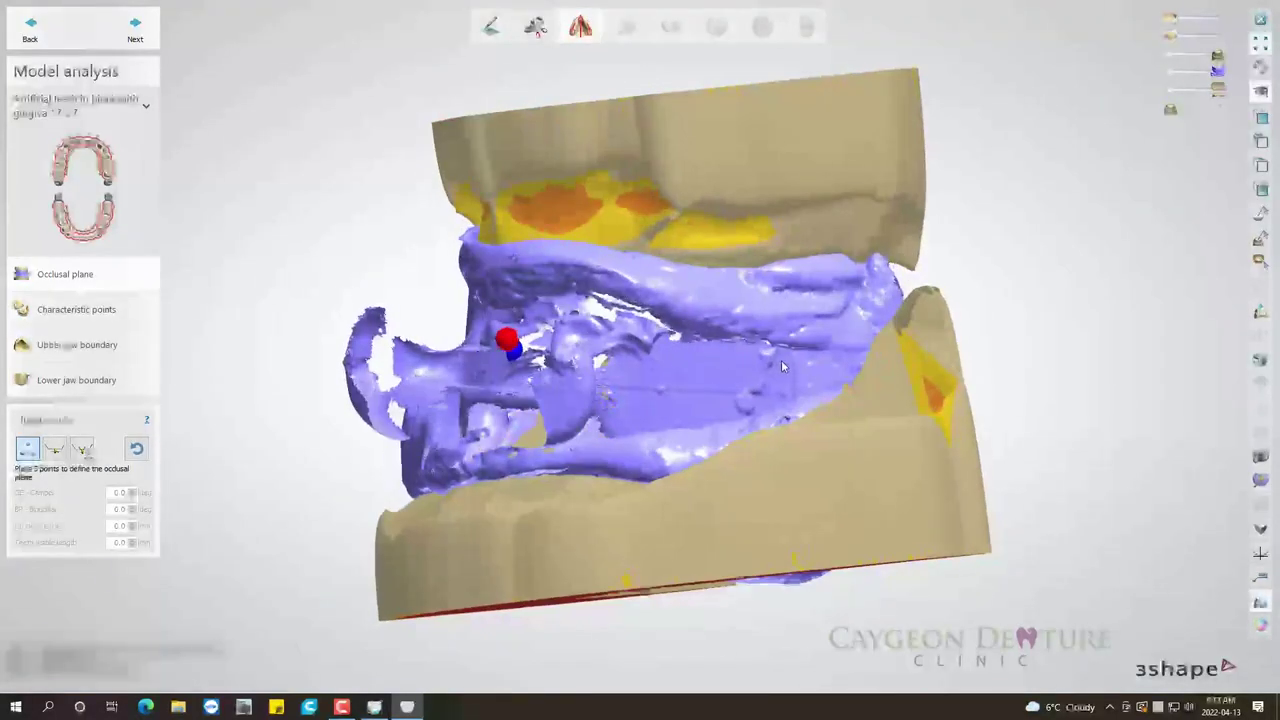
{"action": "left_click", "coordinate": [790, 353]}
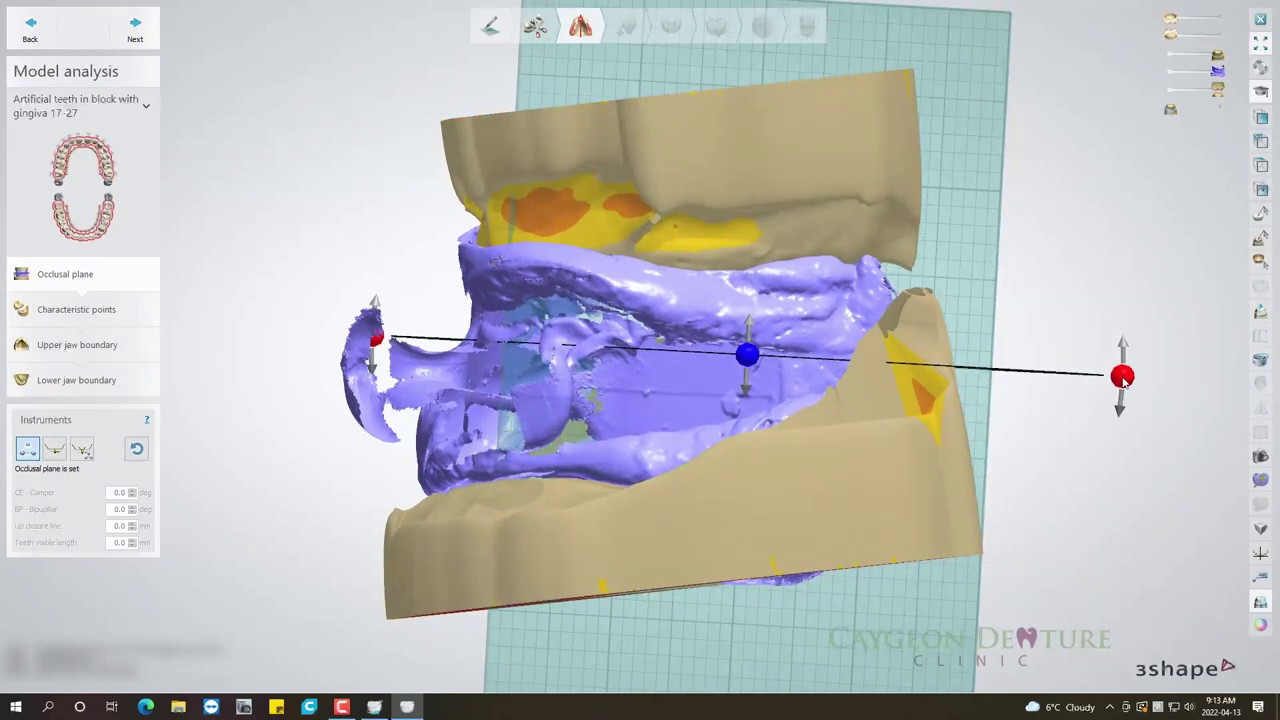
{"action": "left_click_drag", "start_coordinate": [1123, 378], "coordinate": [1118, 325]}
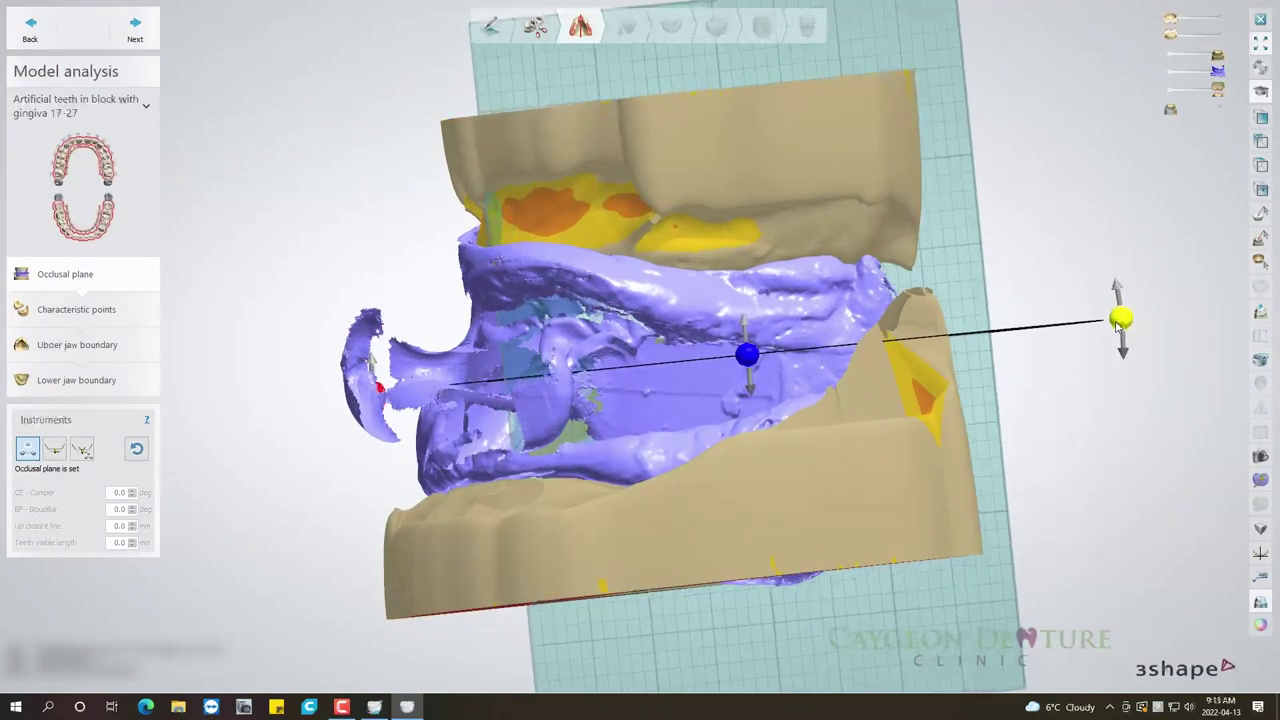
{"action": "left_click", "coordinate": [1172, 78]}
{"action": "mouse_move", "coordinate": [840, 220]}
{"action": "right_mouse_down"}
{"action": "mouse_move", "coordinate": [837, 357]}
{"action": "mouse_move", "coordinate": [934, 390]}
{"action": "right_mouse_up"}
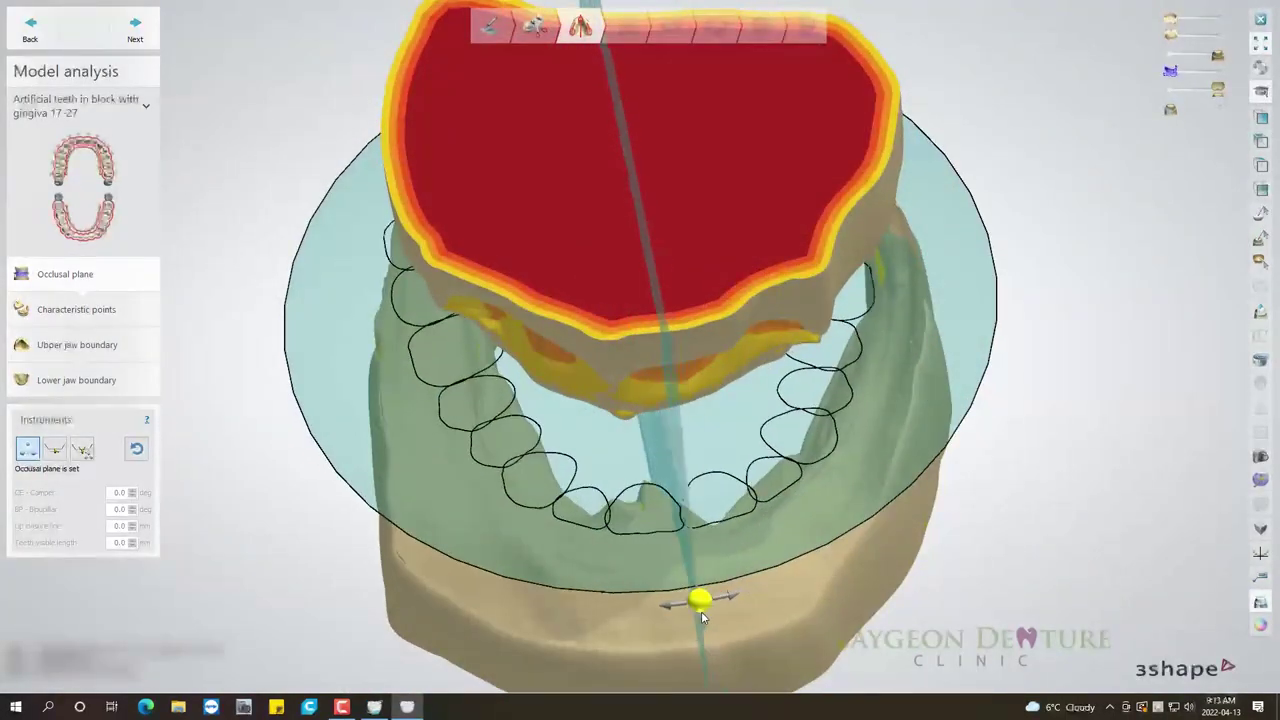
{"action": "left_click_drag", "start_coordinate": [701, 611], "coordinate": [625, 608]}
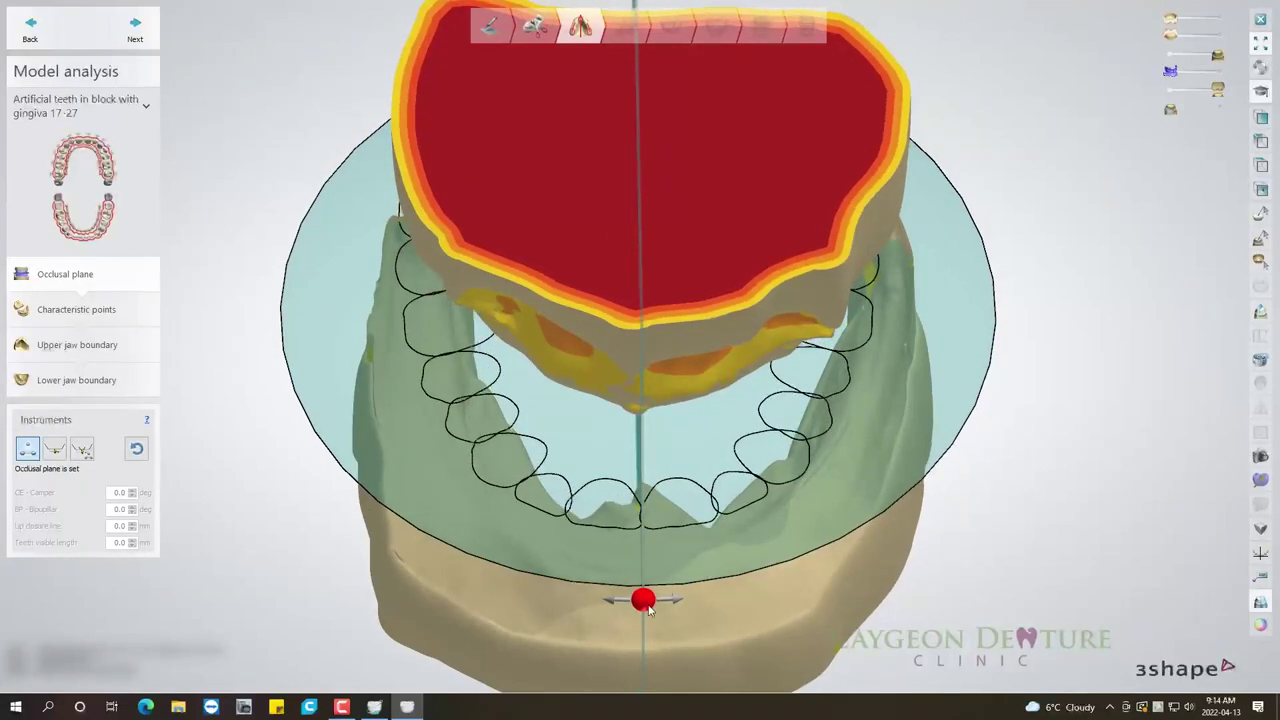
{"action": "left_click_drag", "start_coordinate": [643, 600], "coordinate": [634, 600]}
In front view, lower the plane slightly between the jaws and finish the step.
{"action": "mouse_move", "coordinate": [634, 598]}
{"action": "right_mouse_down"}
{"action": "mouse_move", "coordinate": [681, 543]}
{"action": "mouse_move", "coordinate": [784, 523]}
{"action": "right_mouse_up"}
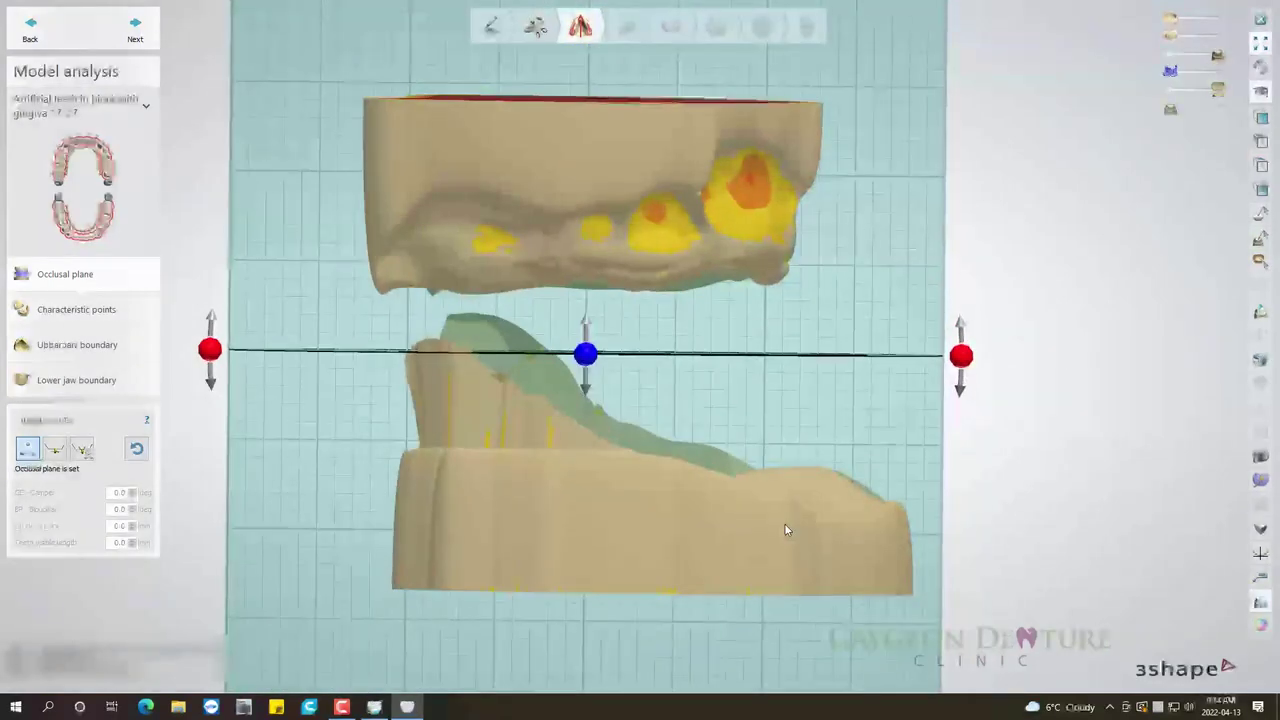
{"action": "mouse_move", "coordinate": [784, 530]}
{"action": "right_mouse_down"}
{"action": "mouse_move", "coordinate": [897, 377]}
{"action": "mouse_move", "coordinate": [1080, 223]}
{"action": "right_mouse_up"}
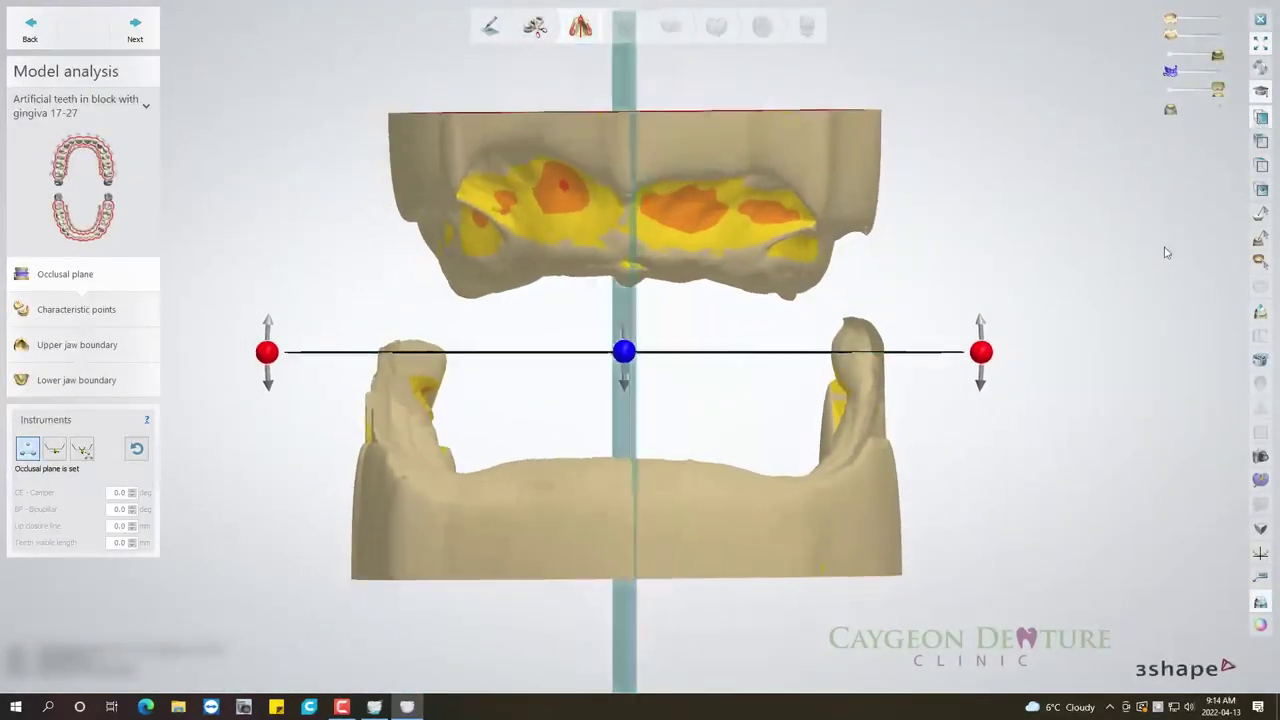
{"action": "right_click_drag", "start_coordinate": [1165, 252], "coordinate": [1006, 391]}
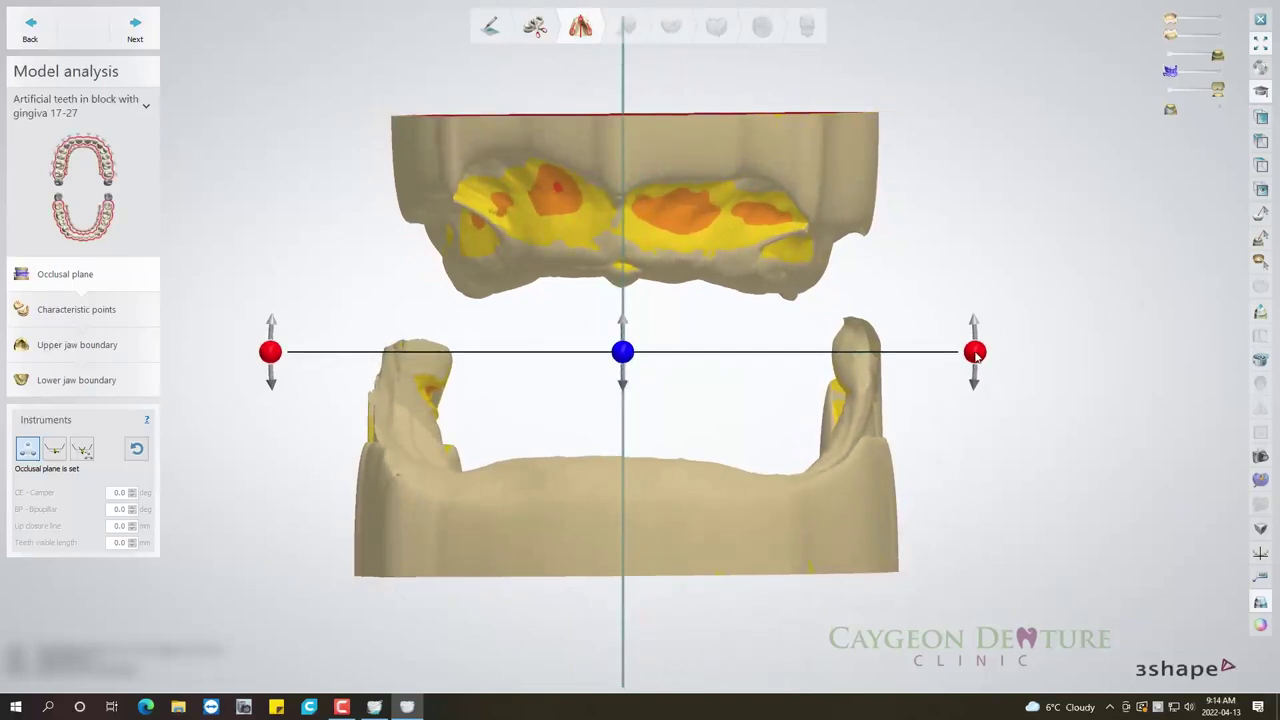
{"action": "left_click_drag", "start_coordinate": [622, 351], "coordinate": [622, 354]}
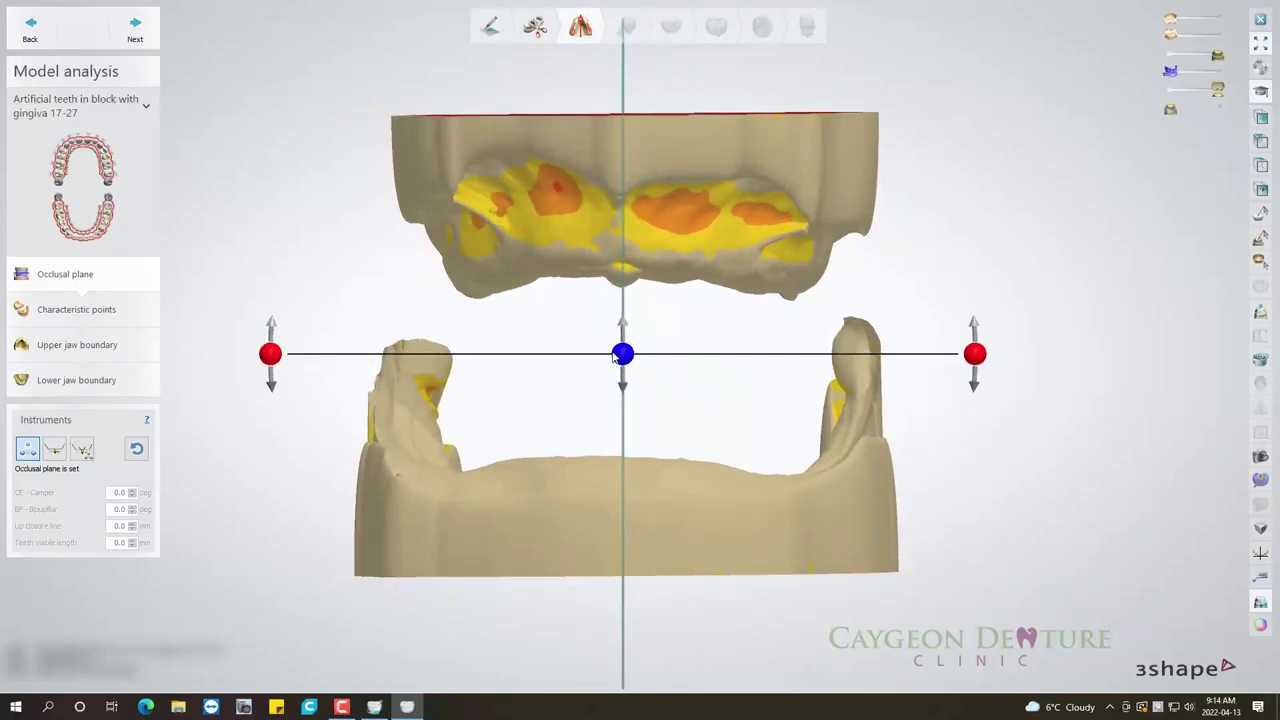
{"action": "left_click", "coordinate": [135, 25]}
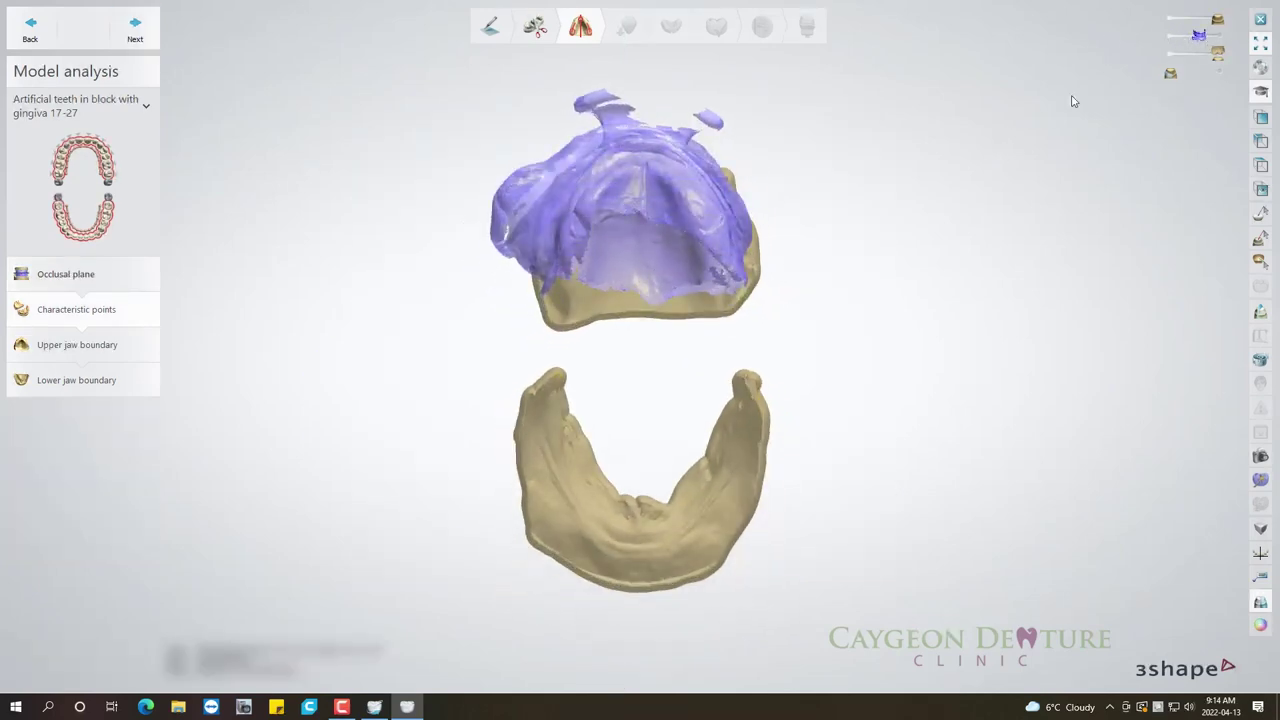
Mark the maxillary points: both tuberosities, incisive papilla and both canines.
{"action": "left_click", "coordinate": [565, 279]}
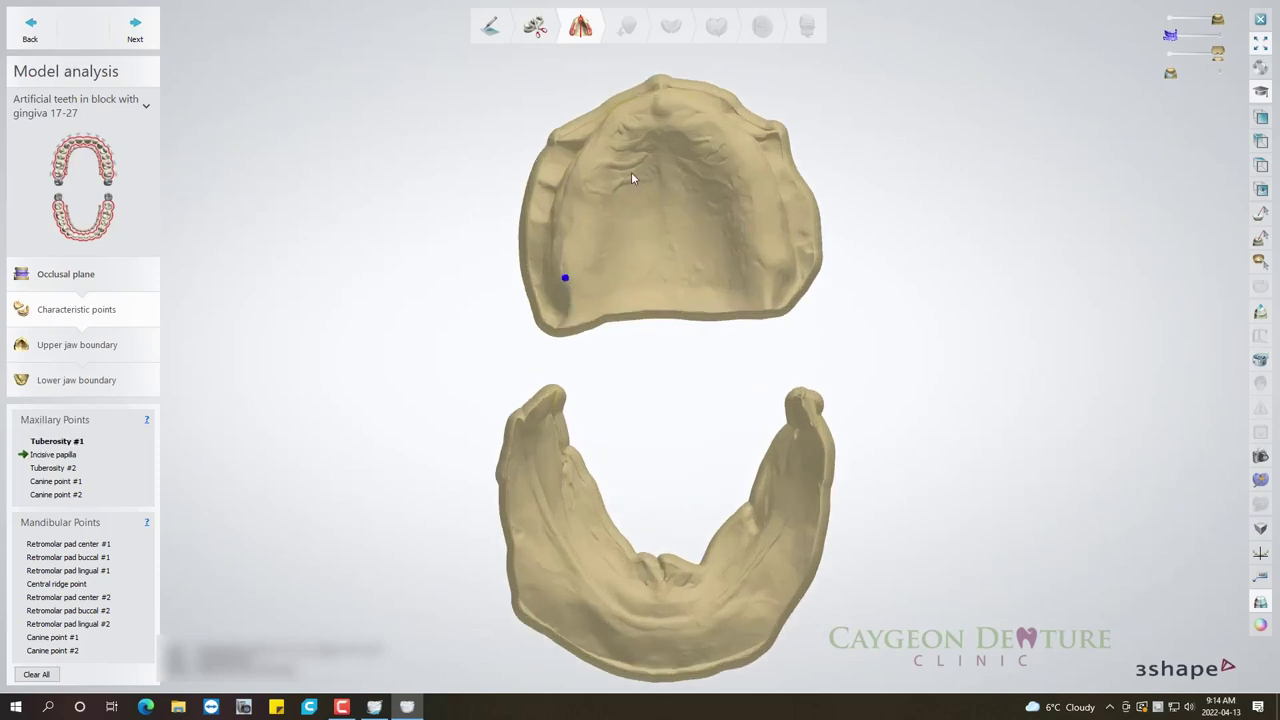
{"action": "left_click", "coordinate": [664, 104]}
{"action": "left_click", "coordinate": [778, 248]}
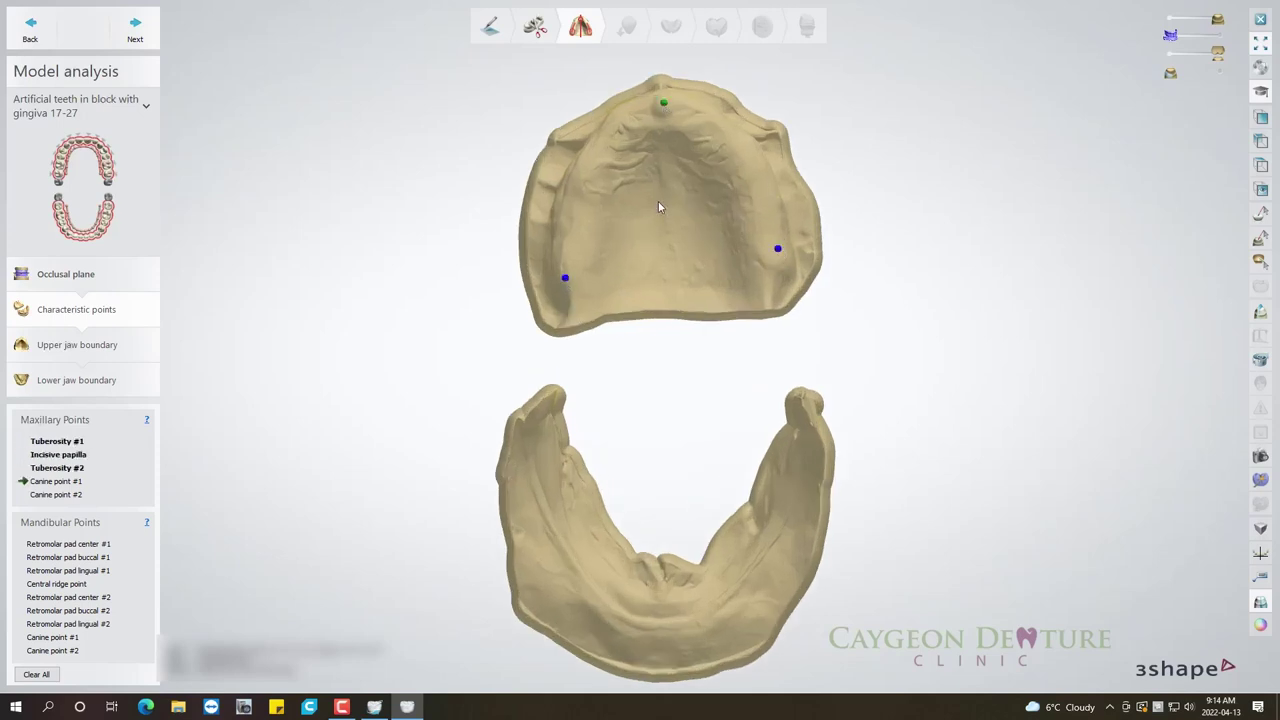
{"action": "left_click", "coordinate": [600, 138]}
{"action": "left_click", "coordinate": [735, 140]}
Mark both retromolar pads, the central ridge and both lower canines, then go to Upper jaw boundary.
{"action": "mouse_move", "coordinate": [657, 437]}
{"action": "right_mouse_down"}
{"action": "mouse_move", "coordinate": [629, 369]}
{"action": "mouse_move", "coordinate": [524, 377]}
{"action": "right_mouse_up"}
{"action": "left_click", "coordinate": [514, 362]}
{"action": "left_click", "coordinate": [494, 370]}
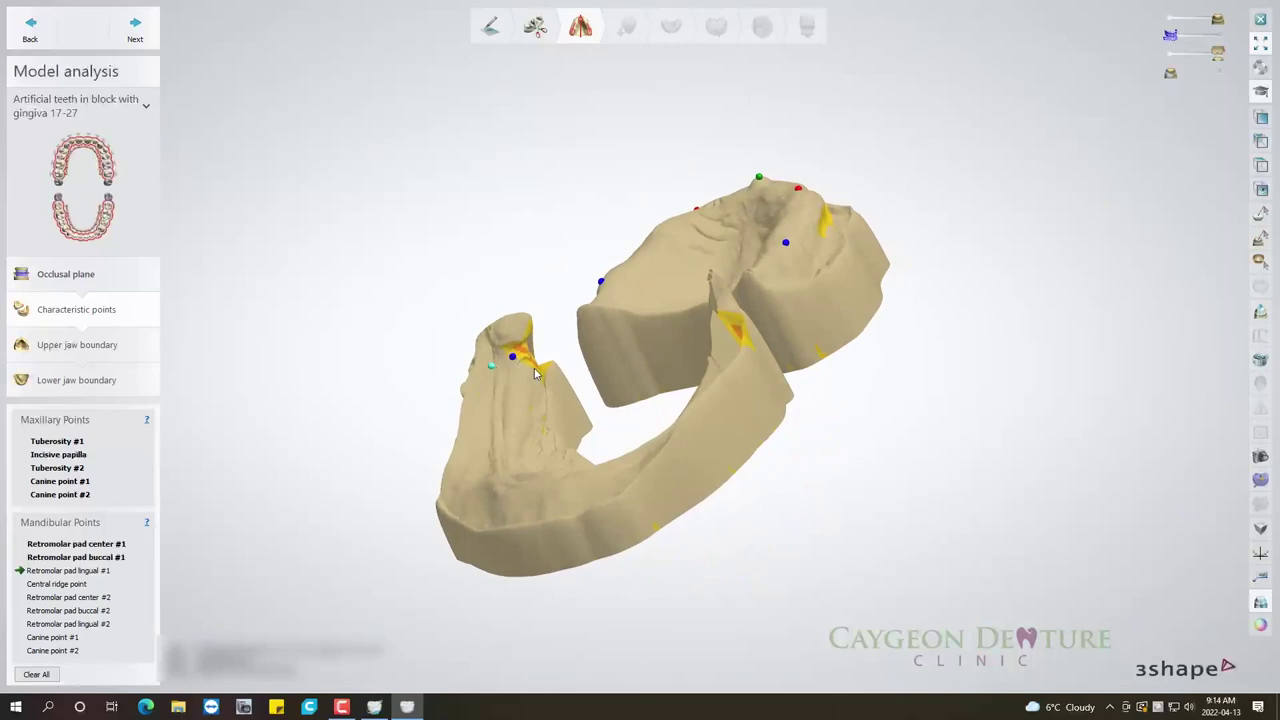
{"action": "left_click", "coordinate": [538, 373]}
{"action": "mouse_move", "coordinate": [586, 443]}
{"action": "right_mouse_down"}
{"action": "mouse_move", "coordinate": [657, 493]}
{"action": "mouse_move", "coordinate": [668, 597]}
{"action": "right_mouse_up"}
{"action": "left_click", "coordinate": [668, 600]}
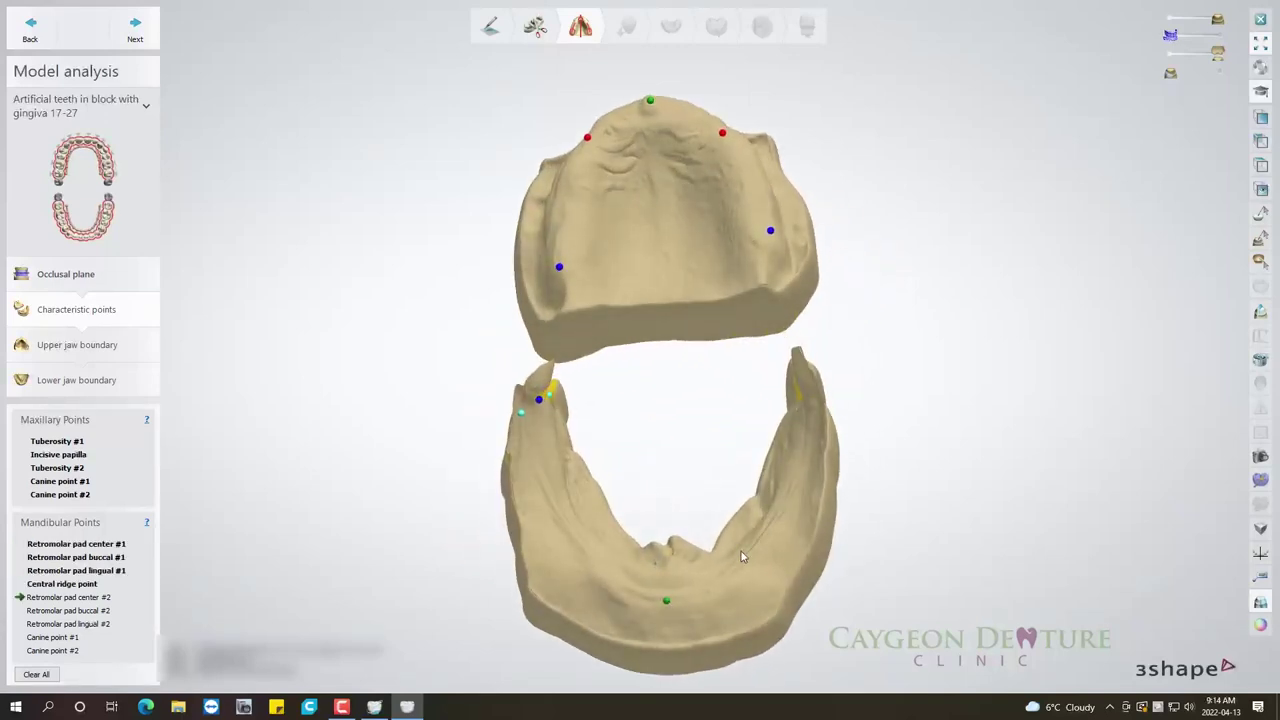
{"action": "right_click_drag", "start_coordinate": [743, 560], "coordinate": [828, 388]}
{"action": "left_click", "coordinate": [836, 338]}
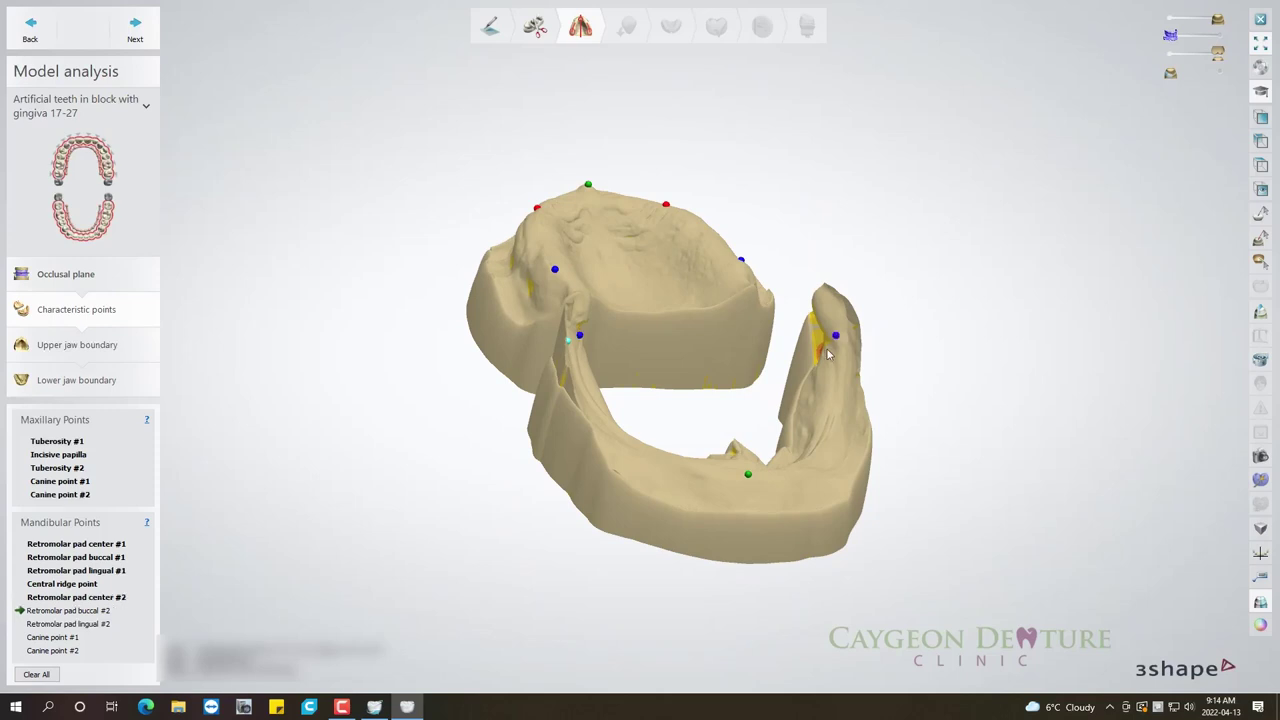
{"action": "left_click", "coordinate": [854, 346]}
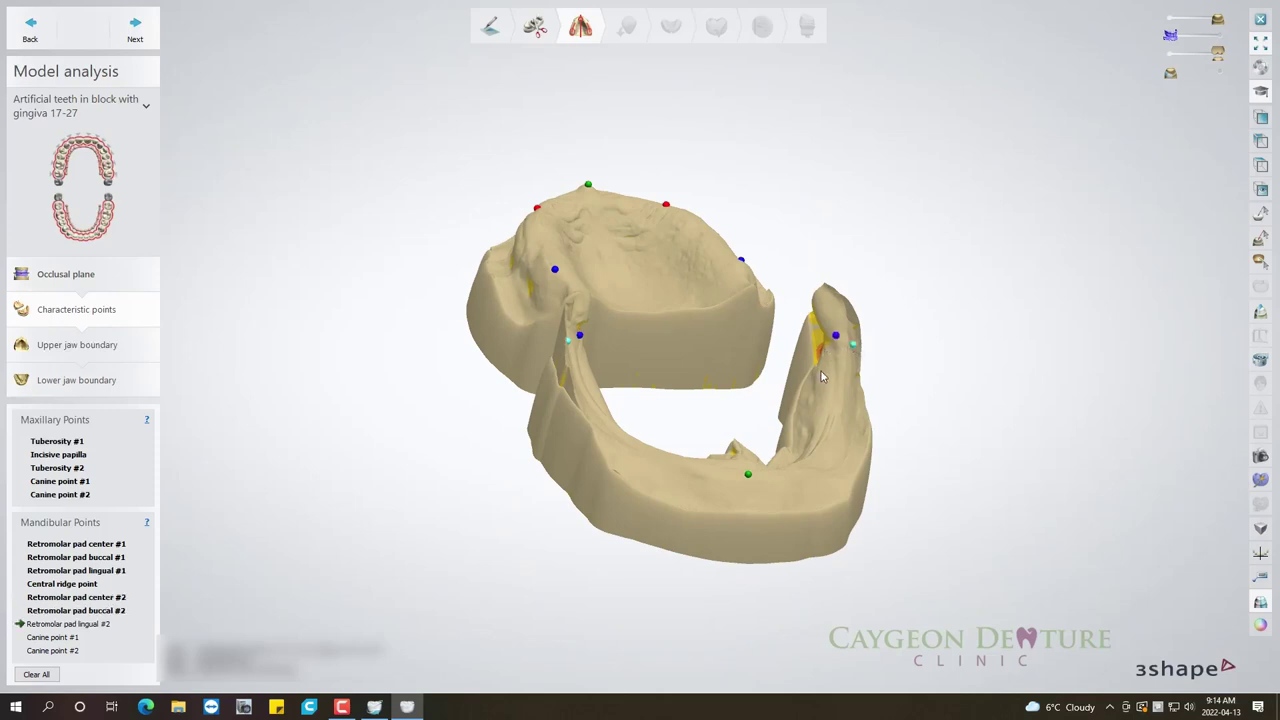
{"action": "left_click", "coordinate": [823, 362]}
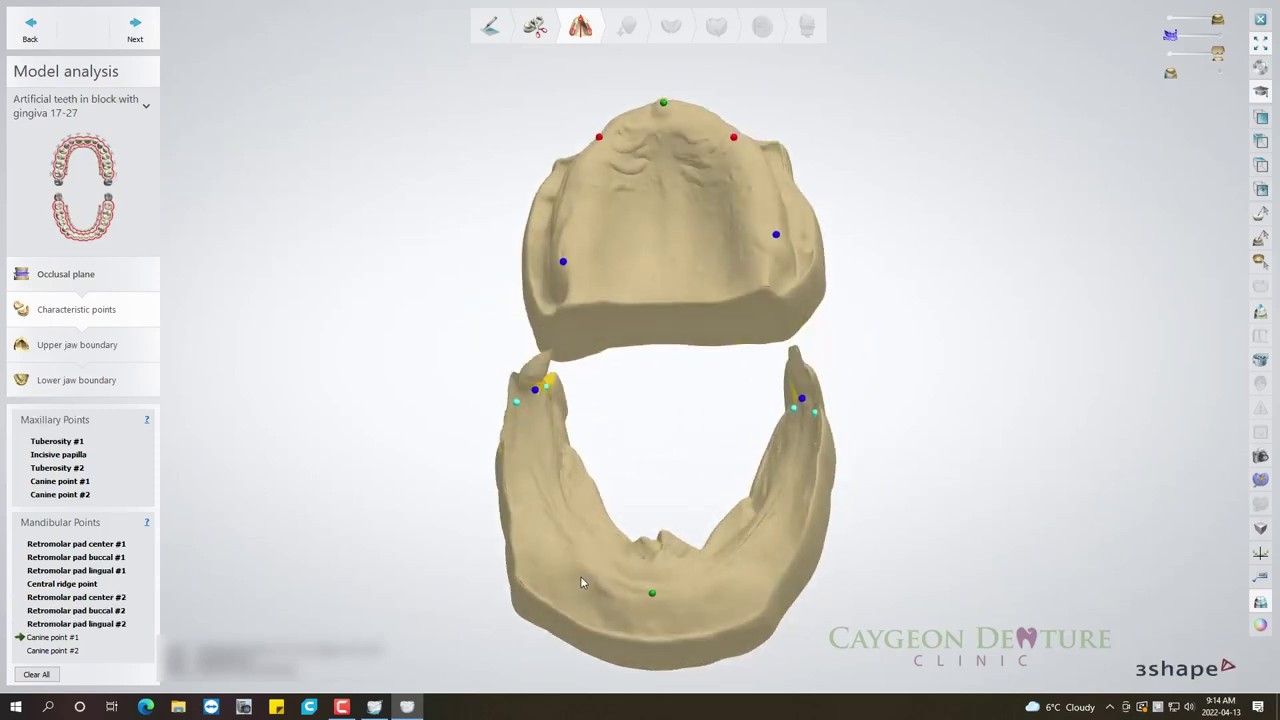
{"action": "left_click", "coordinate": [581, 577]}
{"action": "left_click", "coordinate": [709, 597]}
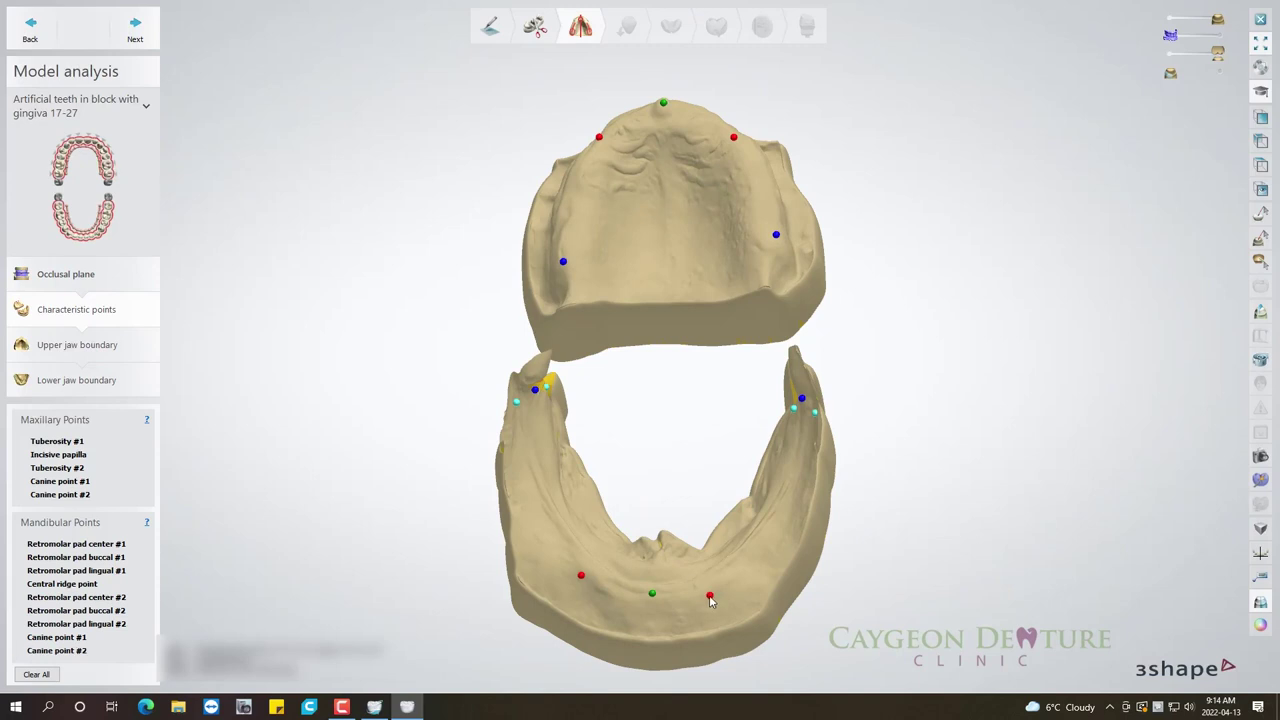
{"action": "left_click", "coordinate": [138, 32]}
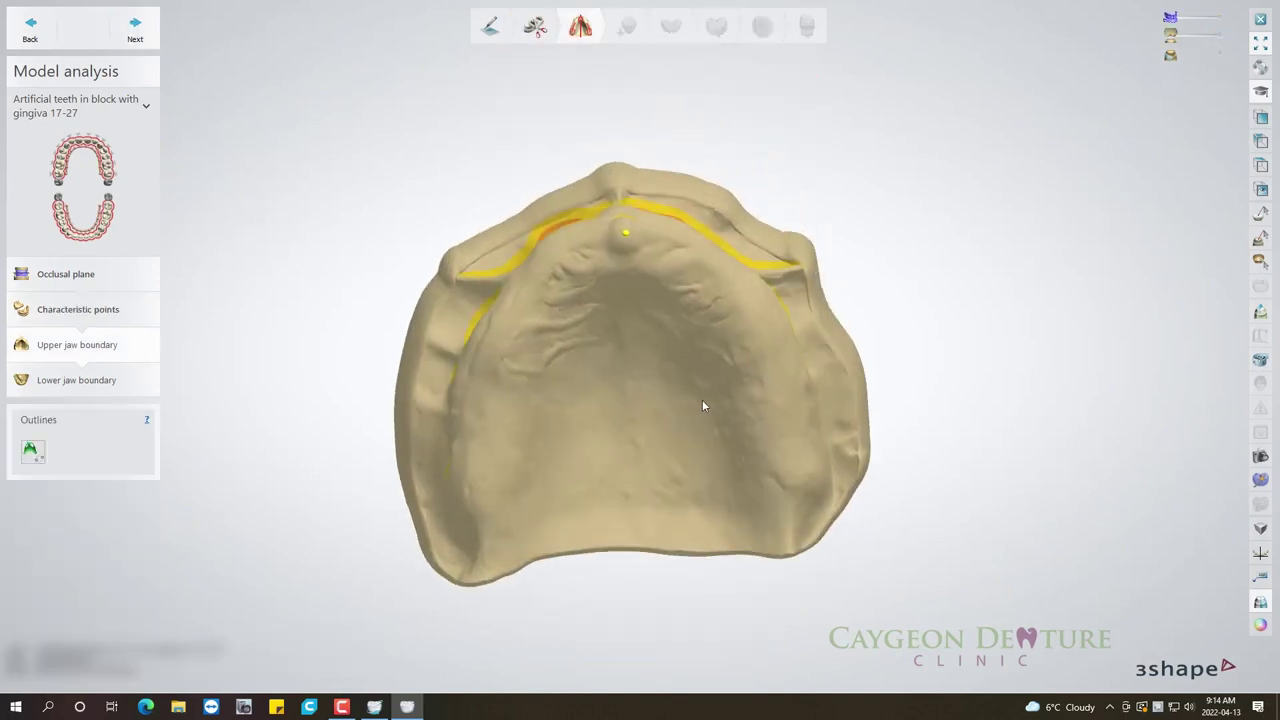
Save the upper jaw model to the Desktop with Keep additional information ticked.
{"action": "right_click_drag", "start_coordinate": [702, 405], "coordinate": [724, 397]}
{"action": "left_click", "coordinate": [1262, 480]}
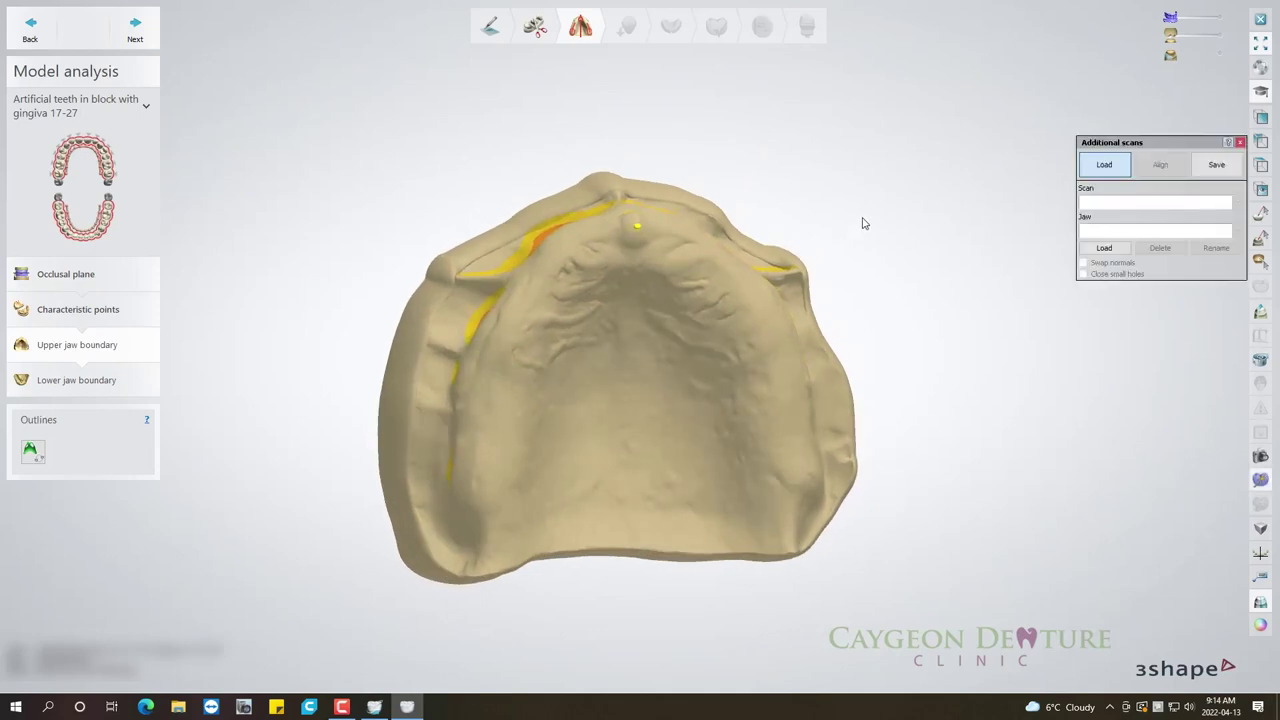
{"action": "left_click", "coordinate": [1218, 165]}
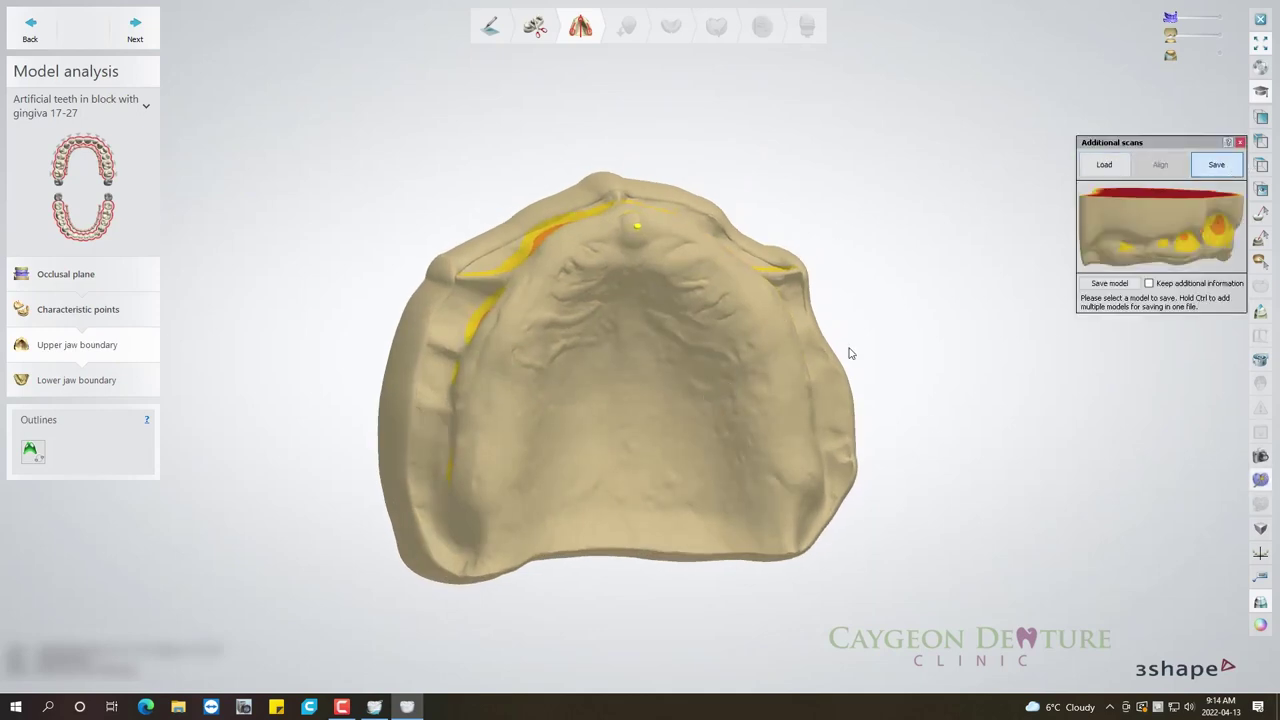
{"action": "left_click", "coordinate": [1149, 284]}
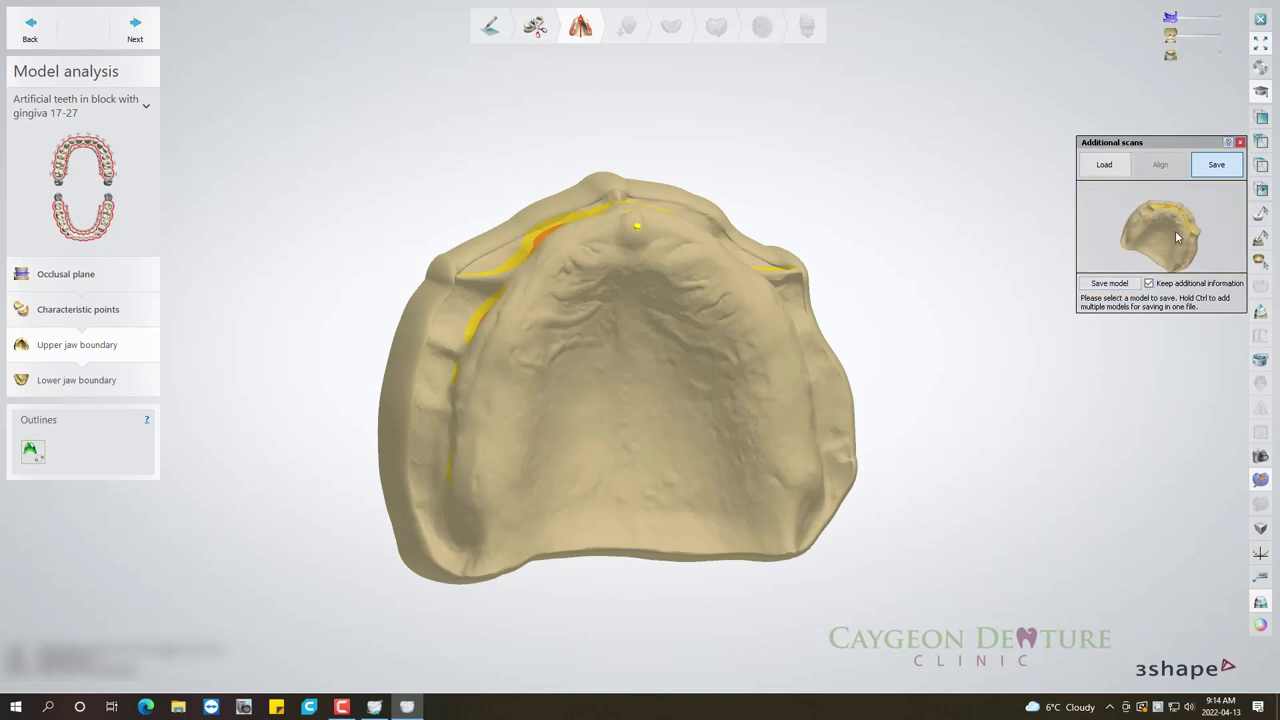
{"action": "left_click", "coordinate": [1130, 285]}
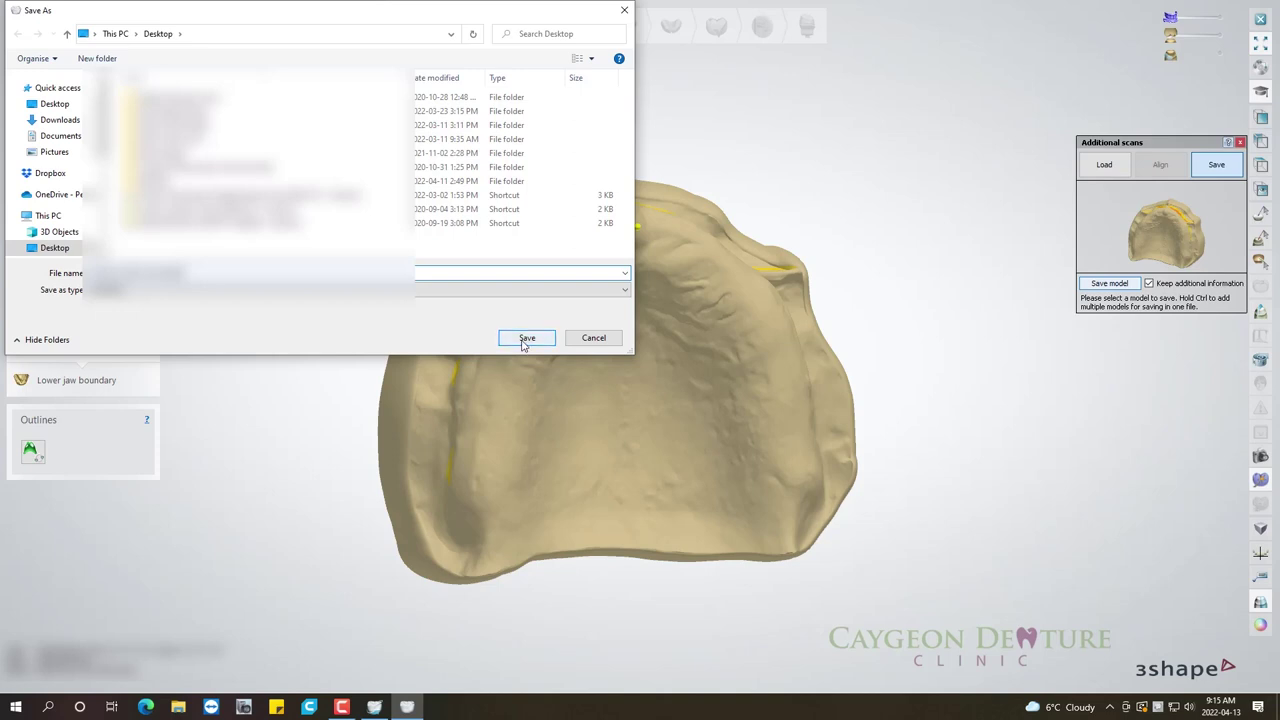
{"action": "left_click", "coordinate": [522, 342]}
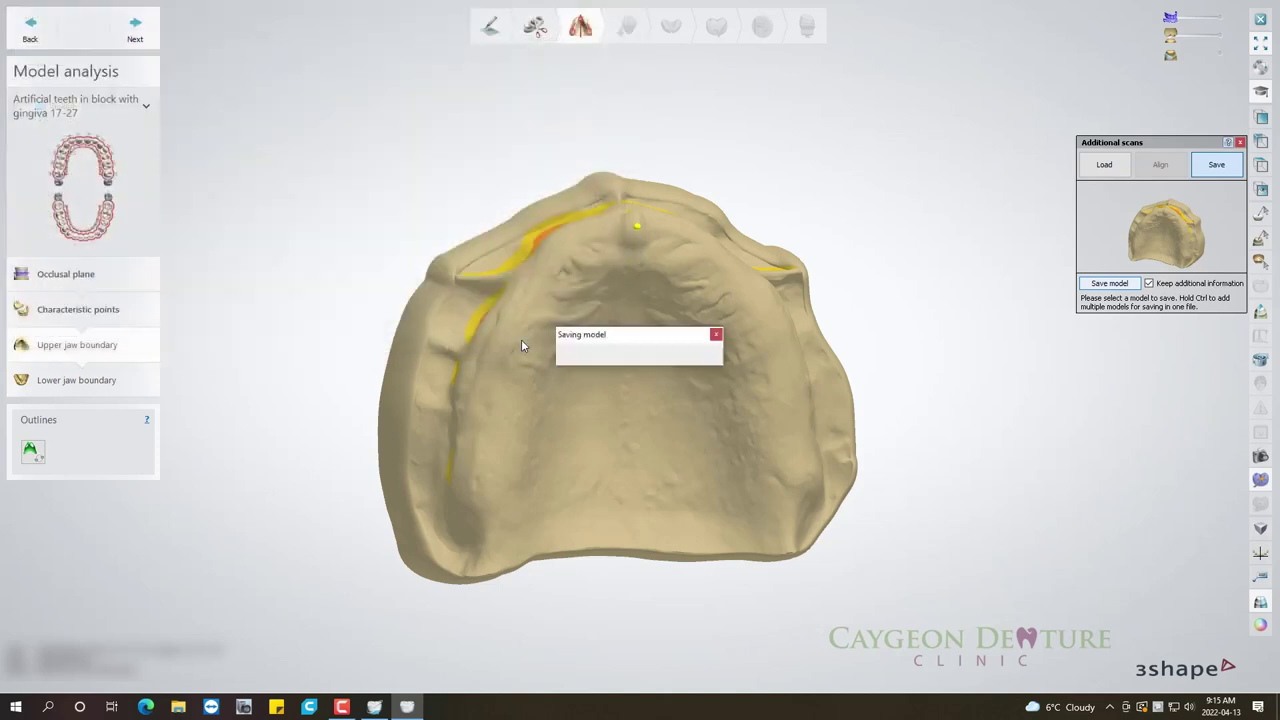
Dismiss the missing-boundary error and select the Outlines tool for the prosthesis base.
{"action": "left_click", "coordinate": [104, 381]}
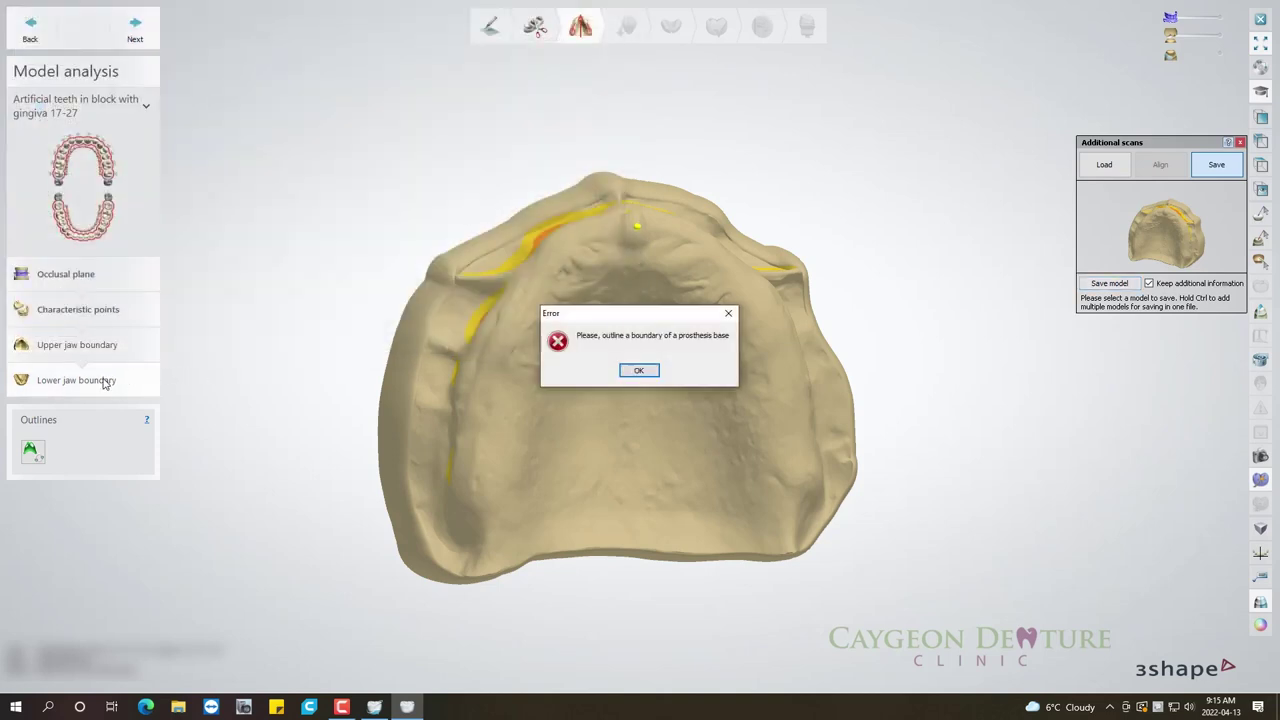
{"action": "left_click", "coordinate": [640, 372]}
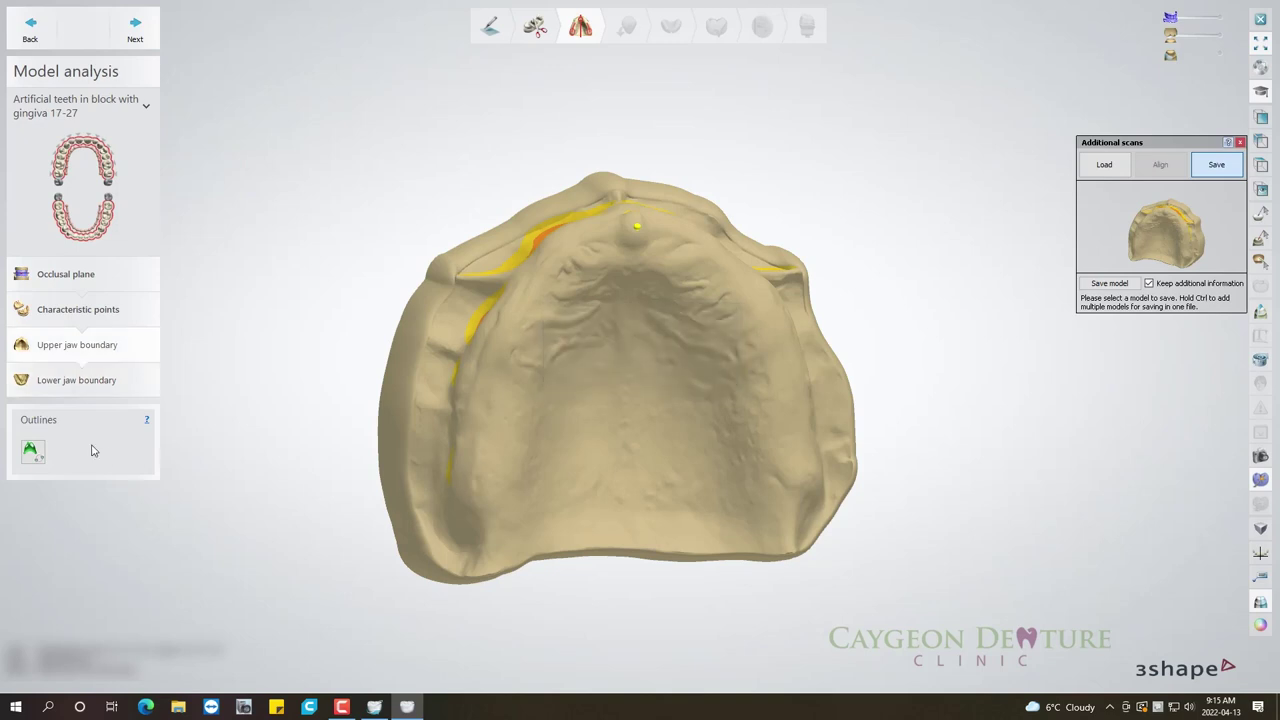
{"action": "left_click", "coordinate": [40, 455]}
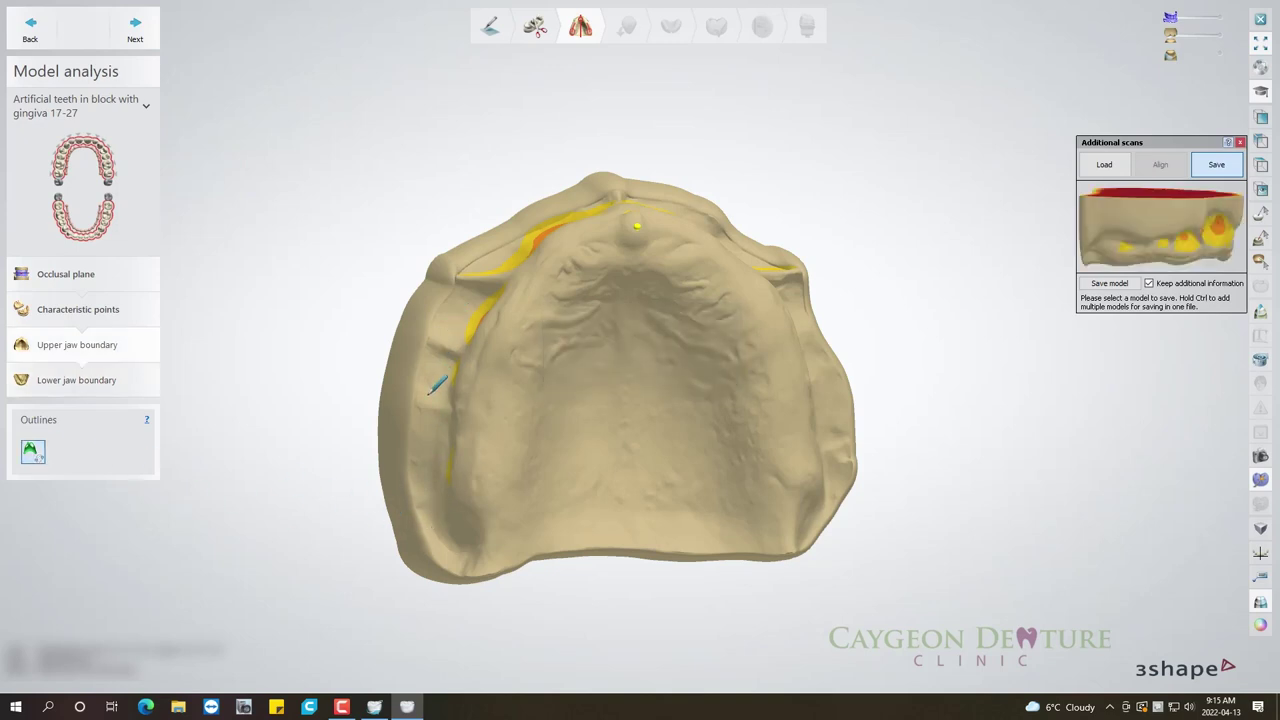
Trace points from the back left, across the front ridge and along the posterior edge, closing at the start.
{"action": "left_click", "coordinate": [1240, 142]}
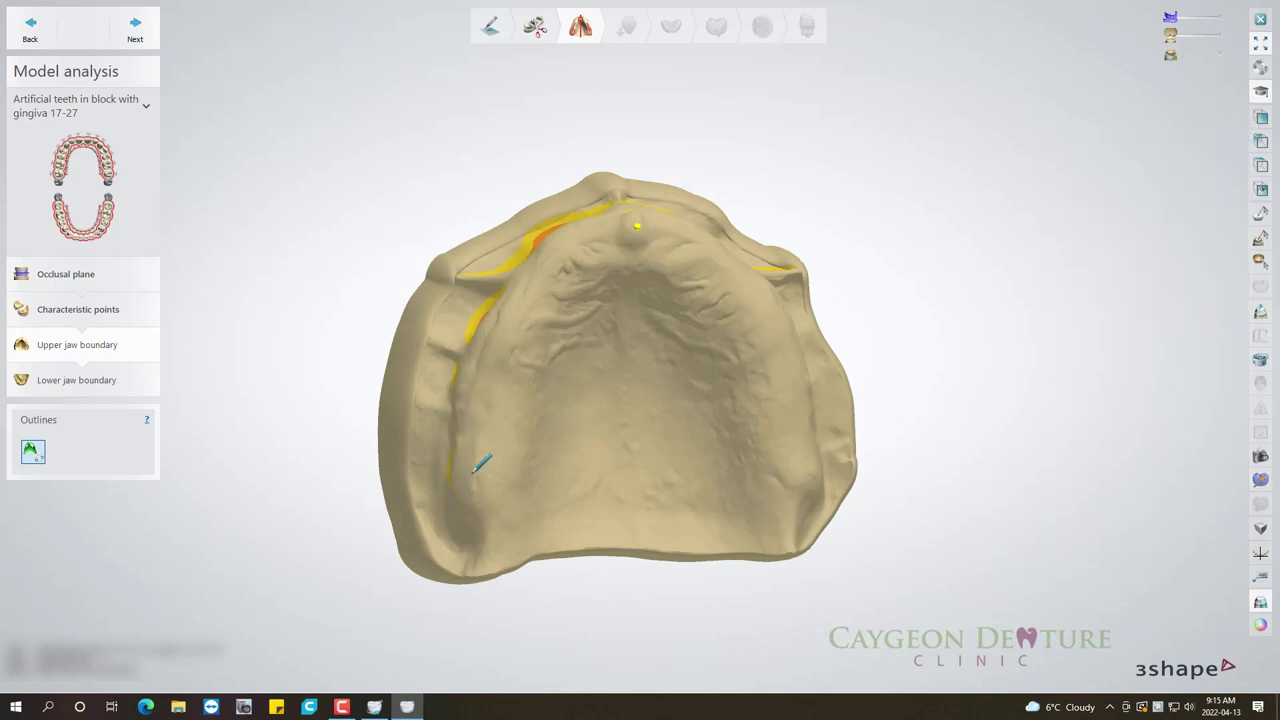
{"action": "left_click", "coordinate": [423, 498]}
{"action": "left_click", "coordinate": [437, 372]}
{"action": "left_click", "coordinate": [489, 263]}
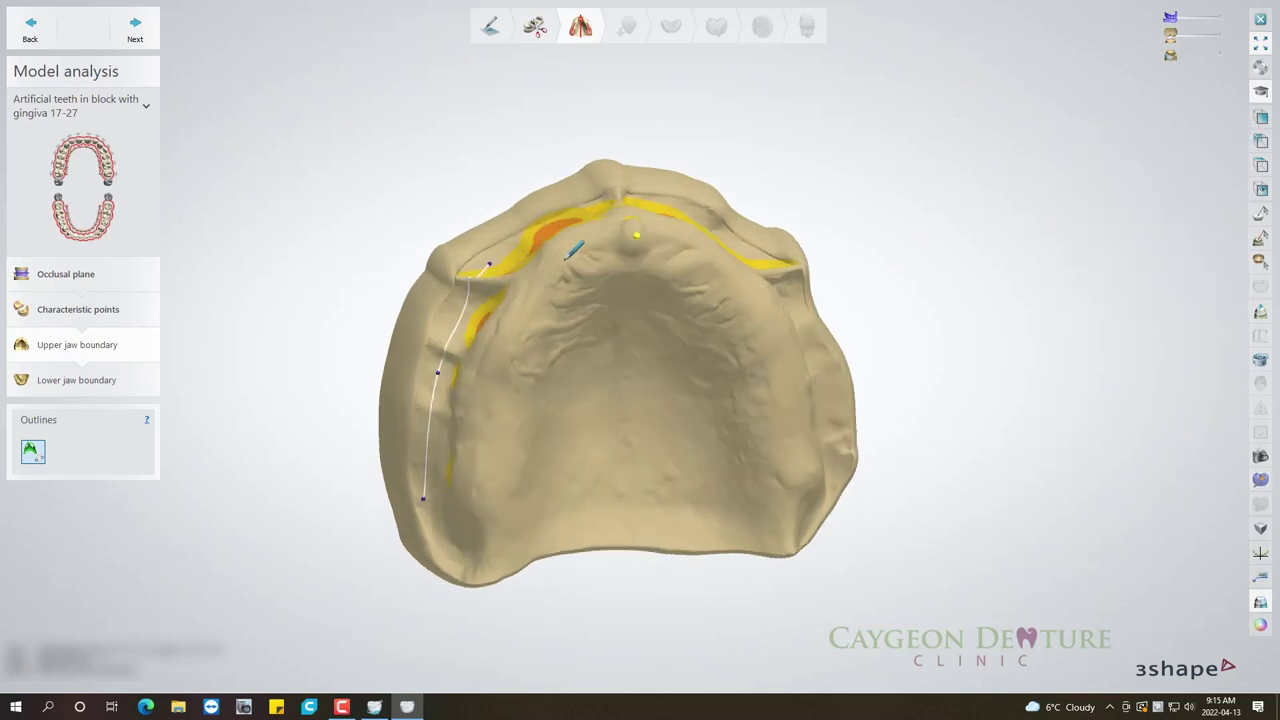
{"action": "left_click", "coordinate": [581, 212]}
{"action": "left_click", "coordinate": [688, 210]}
{"action": "left_click", "coordinate": [765, 263]}
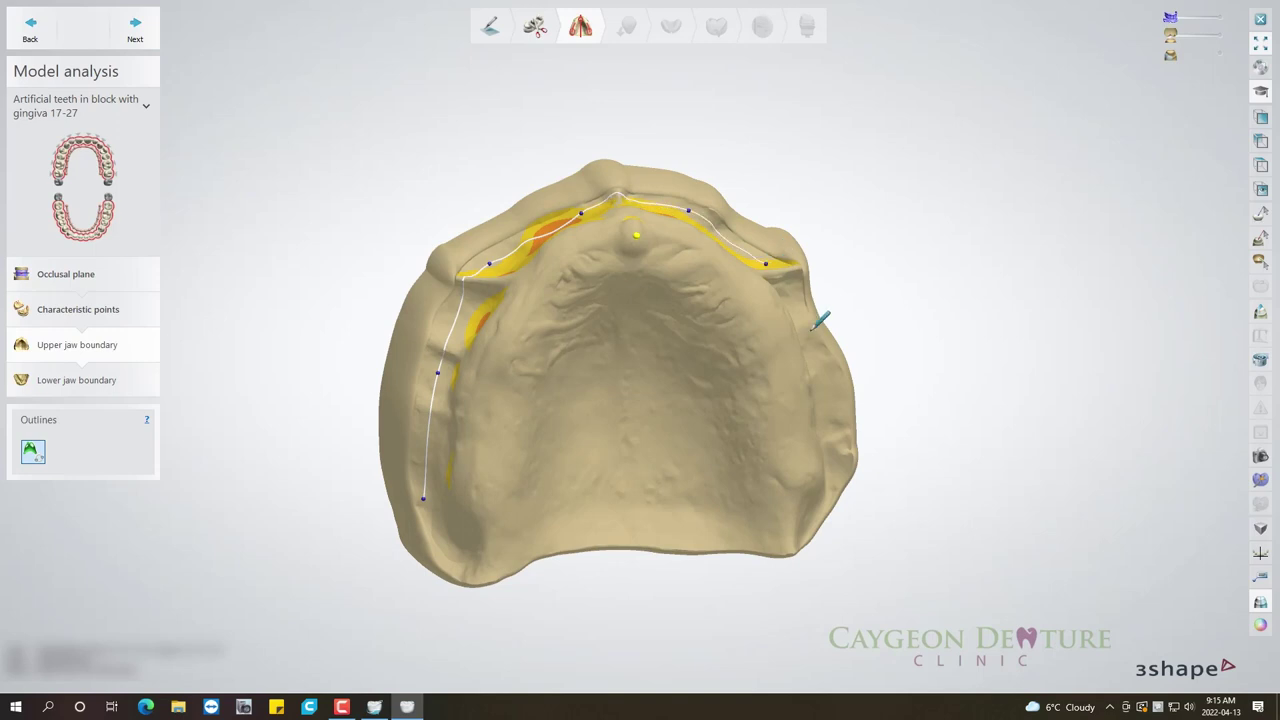
{"action": "left_click", "coordinate": [810, 345]}
{"action": "left_click", "coordinate": [840, 408]}
{"action": "left_click", "coordinate": [831, 490]}
{"action": "left_click", "coordinate": [806, 530]}
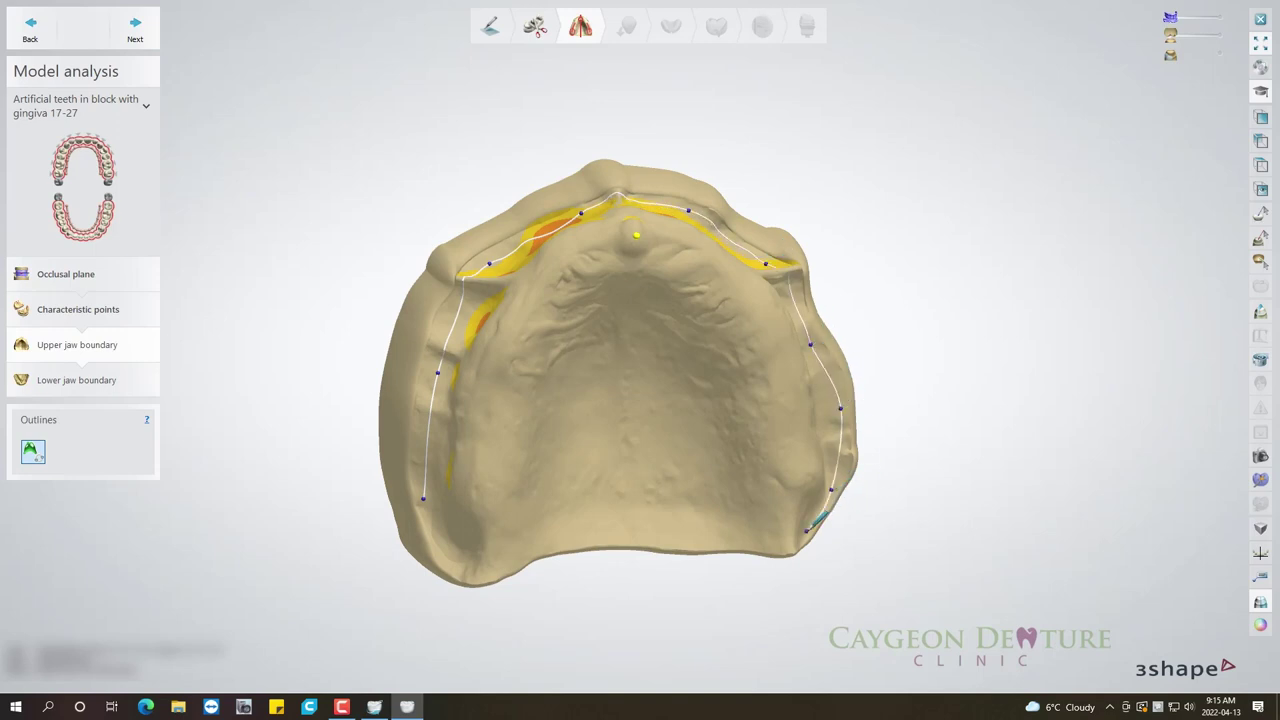
{"action": "left_click", "coordinate": [700, 542]}
{"action": "left_click", "coordinate": [558, 541]}
{"action": "left_click", "coordinate": [489, 568]}
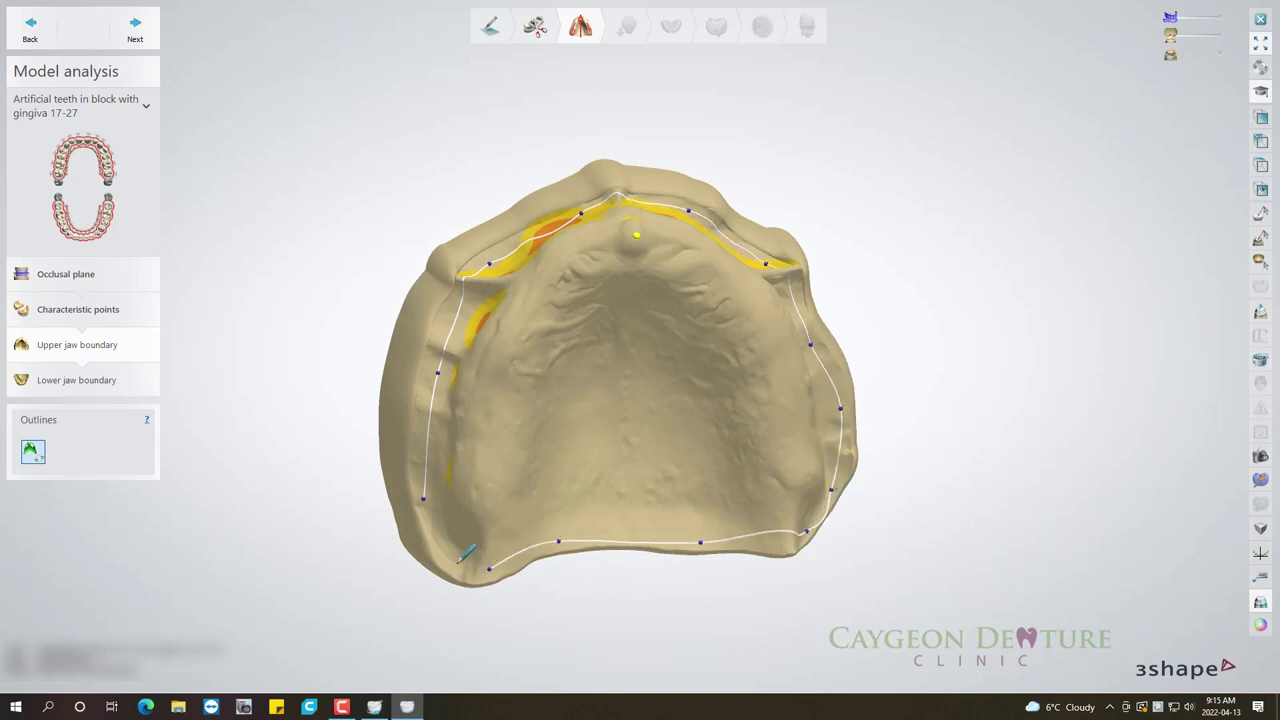
{"action": "left_click", "coordinate": [451, 563]}
{"action": "left_click", "coordinate": [424, 495]}
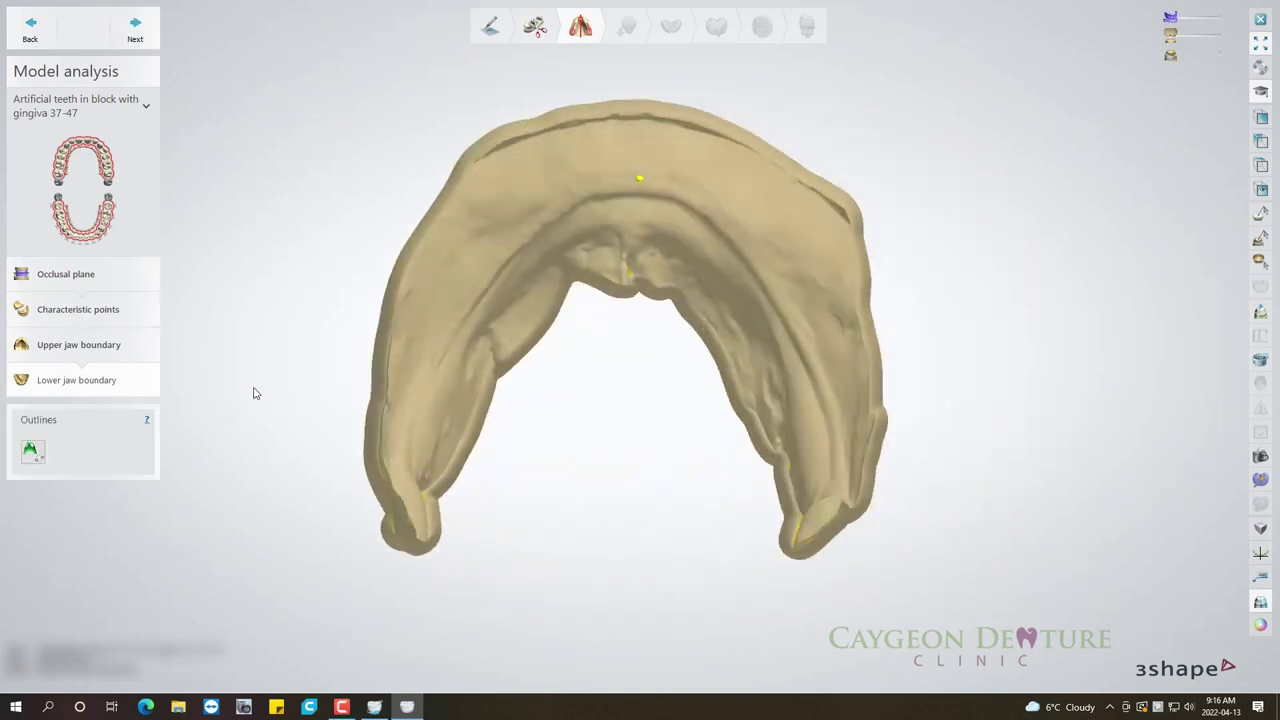
Save the jaw model from Additional scans as a model file on the Desktop.
{"action": "left_click", "coordinate": [1260, 479]}
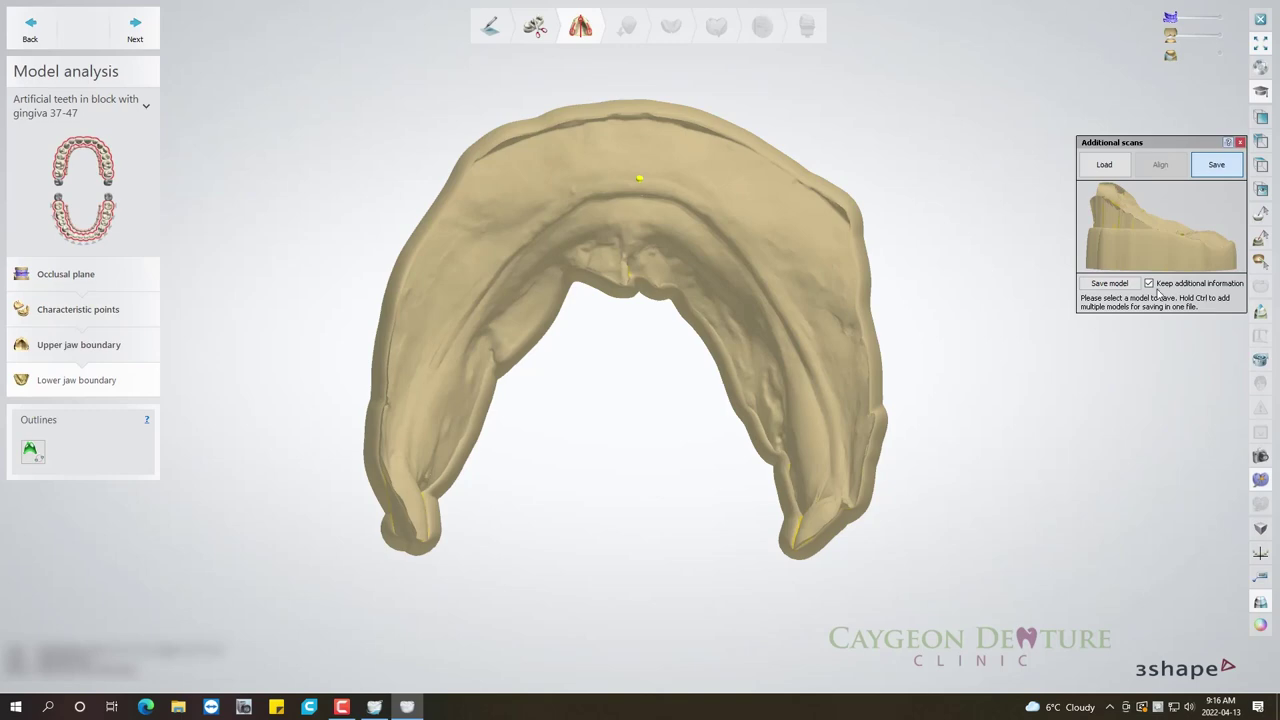
{"action": "left_click", "coordinate": [1109, 284]}
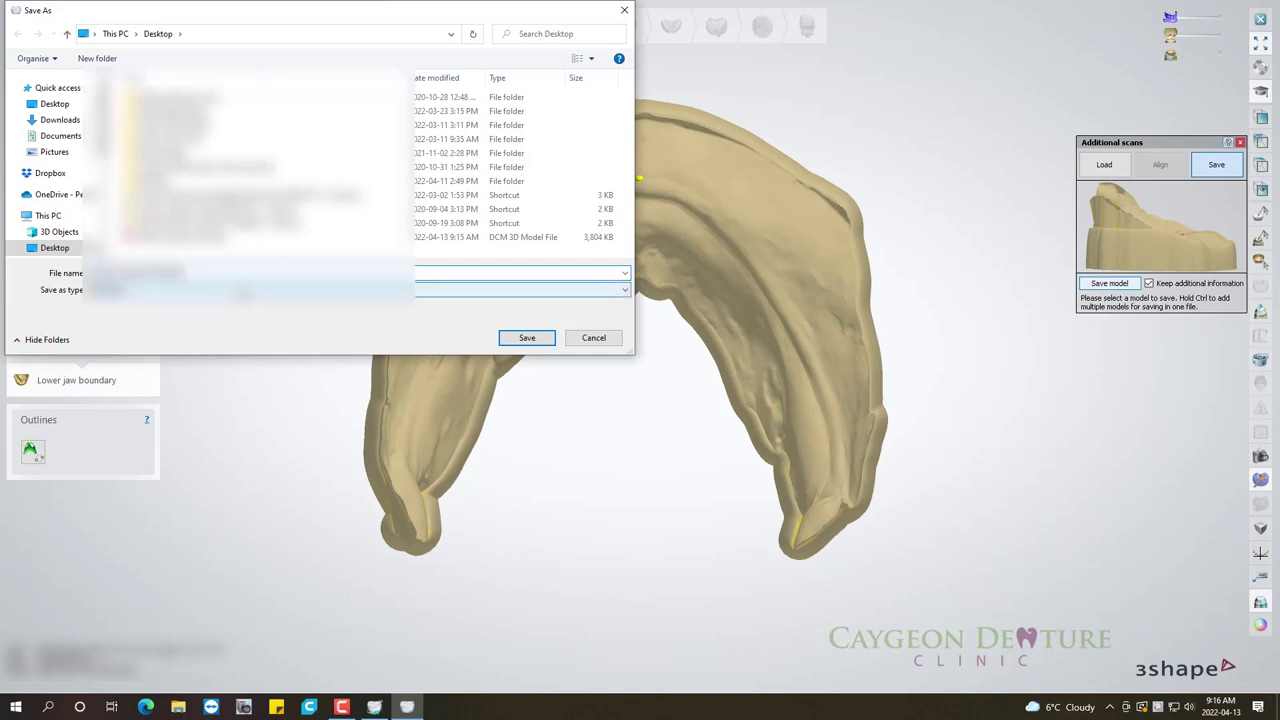
{"action": "left_click", "coordinate": [527, 338]}
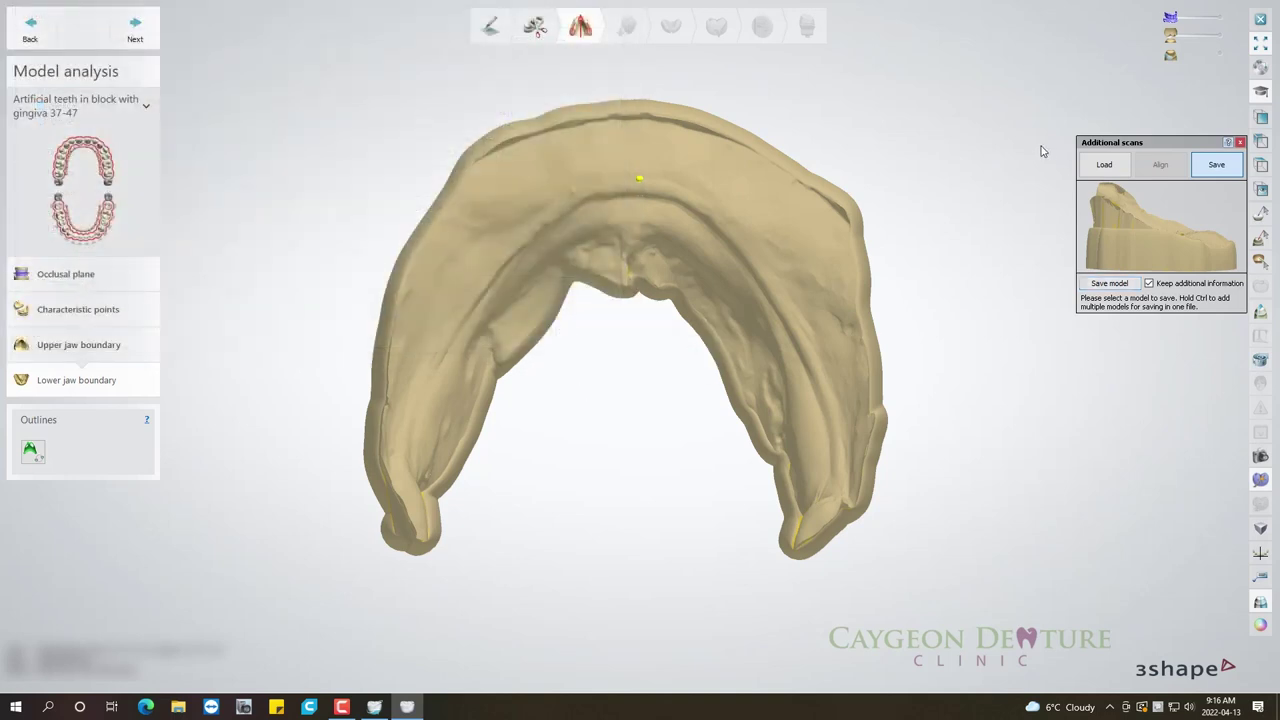
Close the current design case, saving it and dismissing the completion message.
{"action": "left_click", "coordinate": [1260, 19]}
{"action": "left_click", "coordinate": [716, 391]}
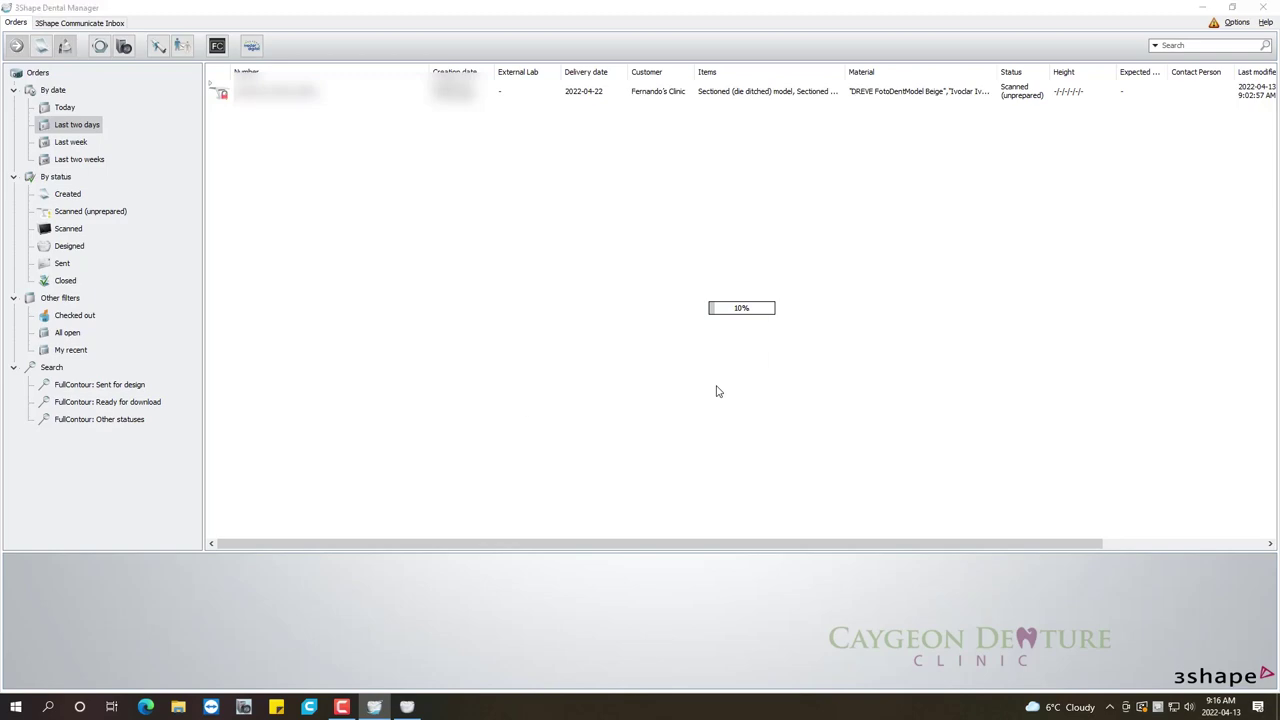
{"action": "left_click", "coordinate": [722, 395]}
Start a new order, enter the patient's last and first name, and select teeth 17-27 and 37-47.
{"action": "left_click", "coordinate": [41, 45]}
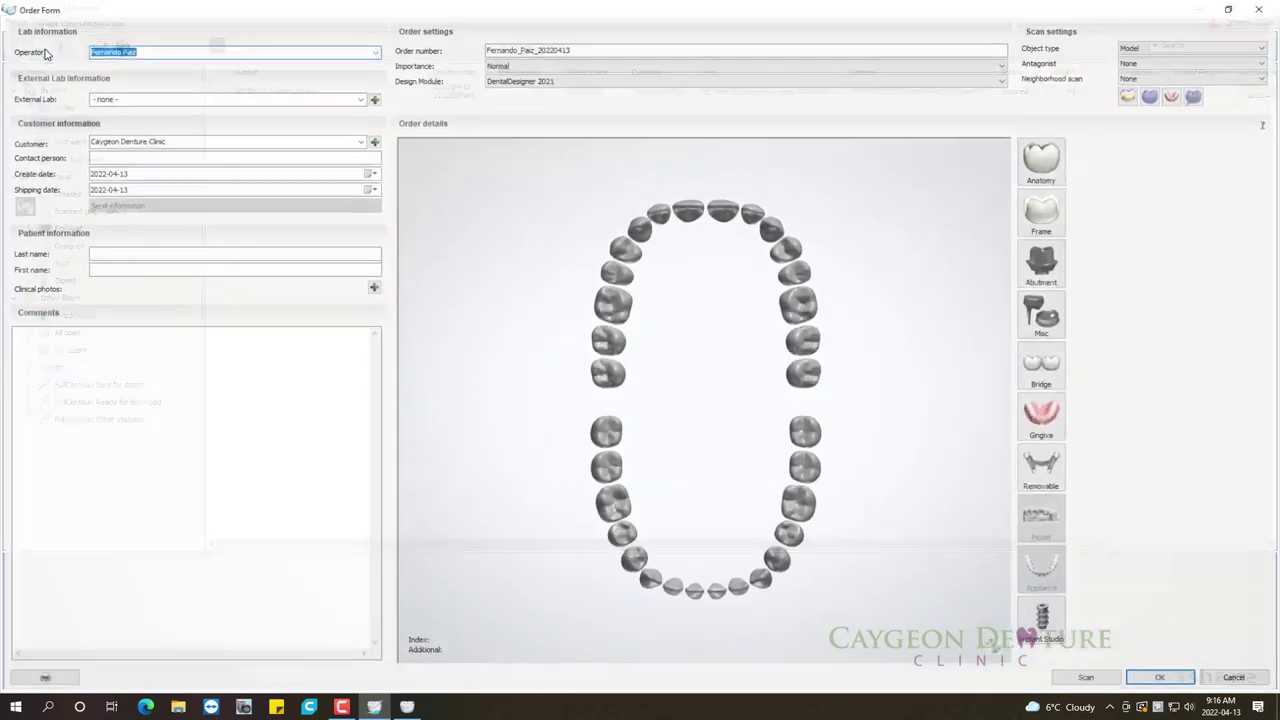
{"action": "left_click", "coordinate": [119, 254]}
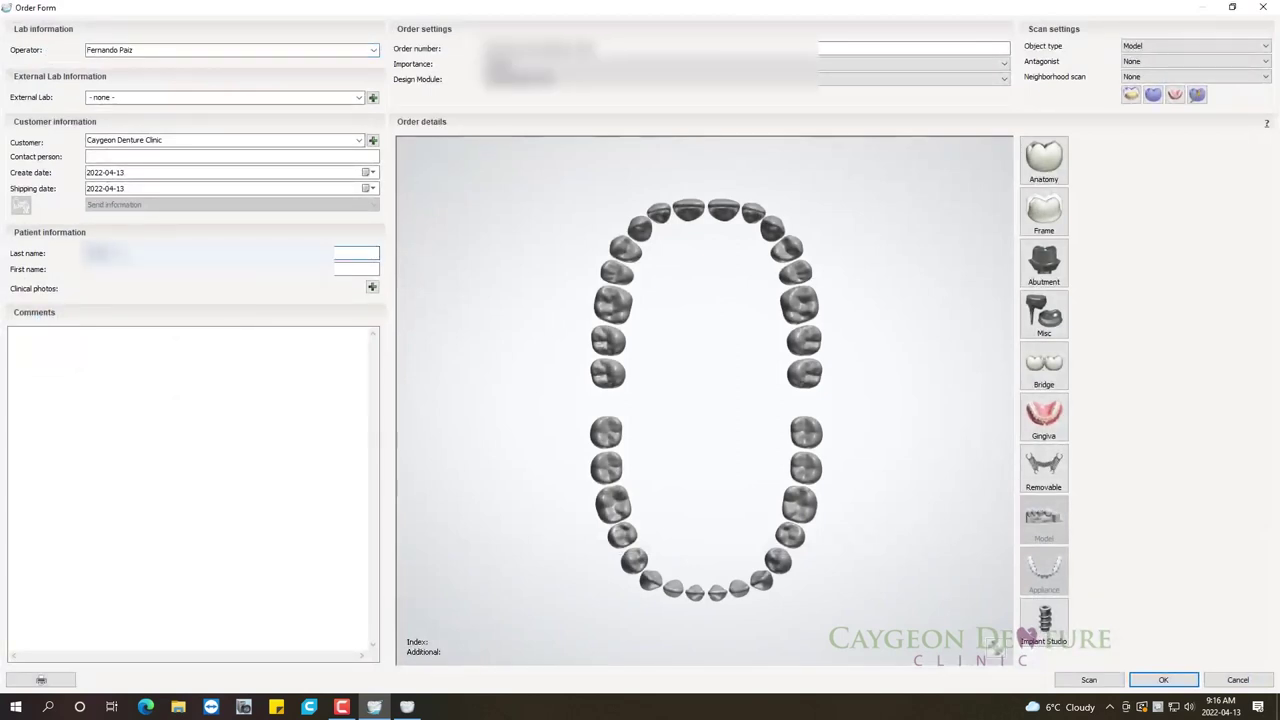
{"action": "left_click", "coordinate": [230, 269]}
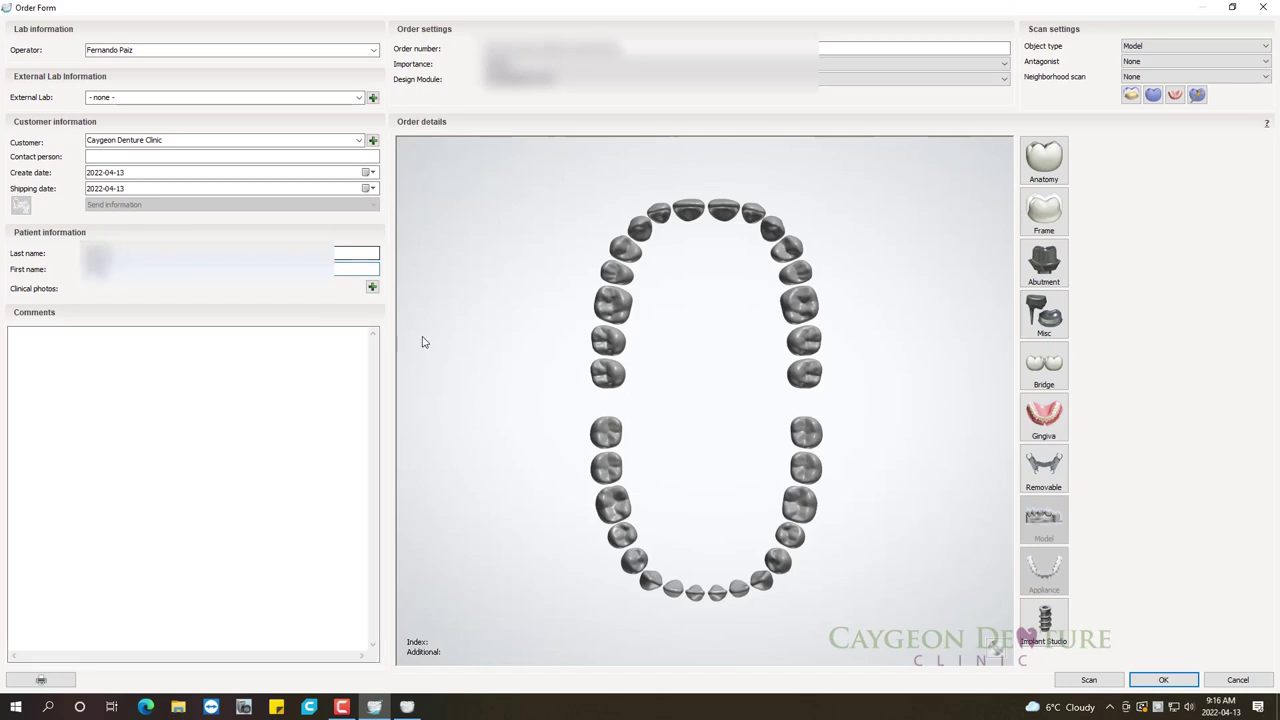
{"action": "left_click", "coordinate": [601, 346]}
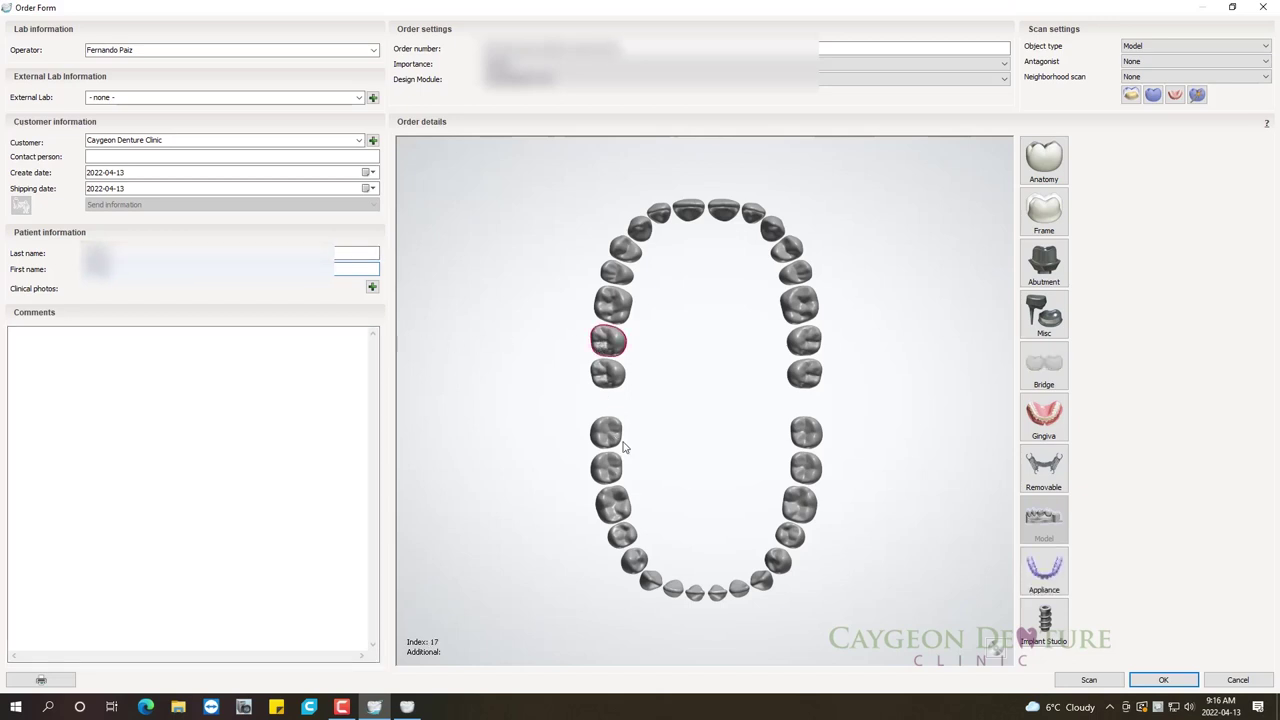
{"action": "left_click", "coordinate": [810, 350], "text": "shift"}
{"action": "left_click", "coordinate": [606, 466]}
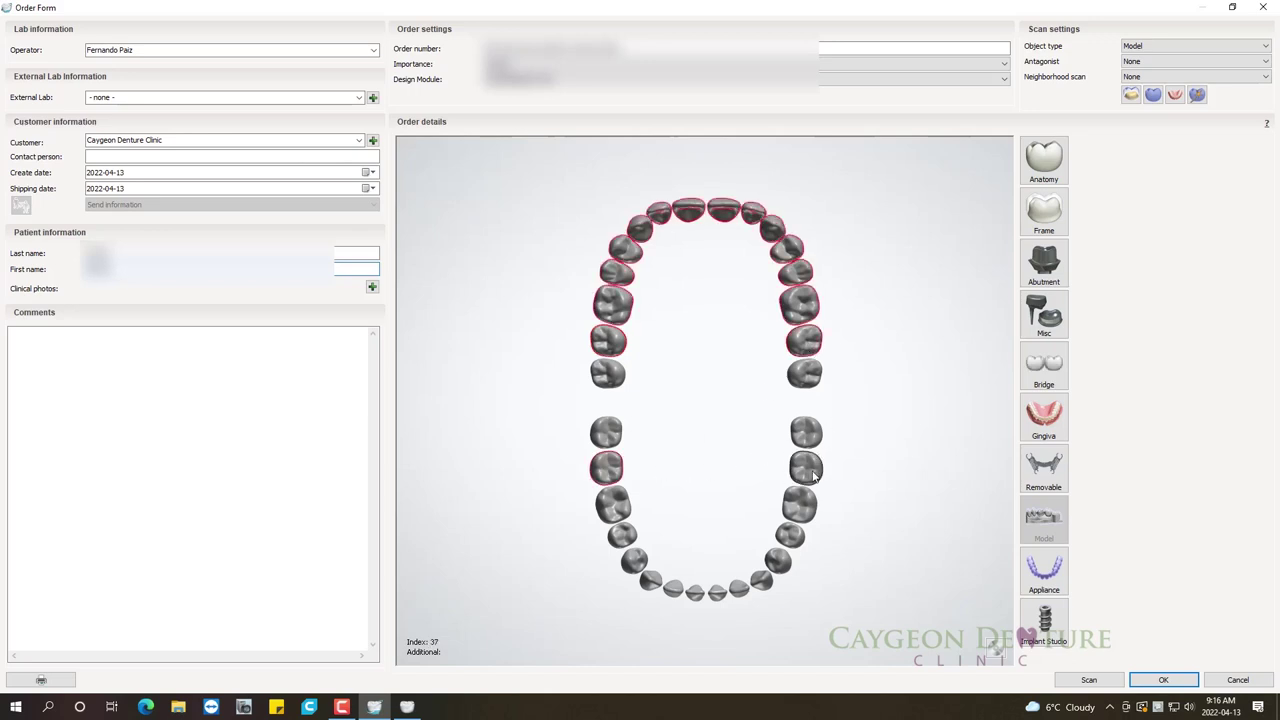
{"action": "left_click", "coordinate": [814, 477], "text": "shift"}
Assign 3D Bite Plate with NextDent Tray material to the teeth and save the order.
{"action": "left_click", "coordinate": [1044, 570]}
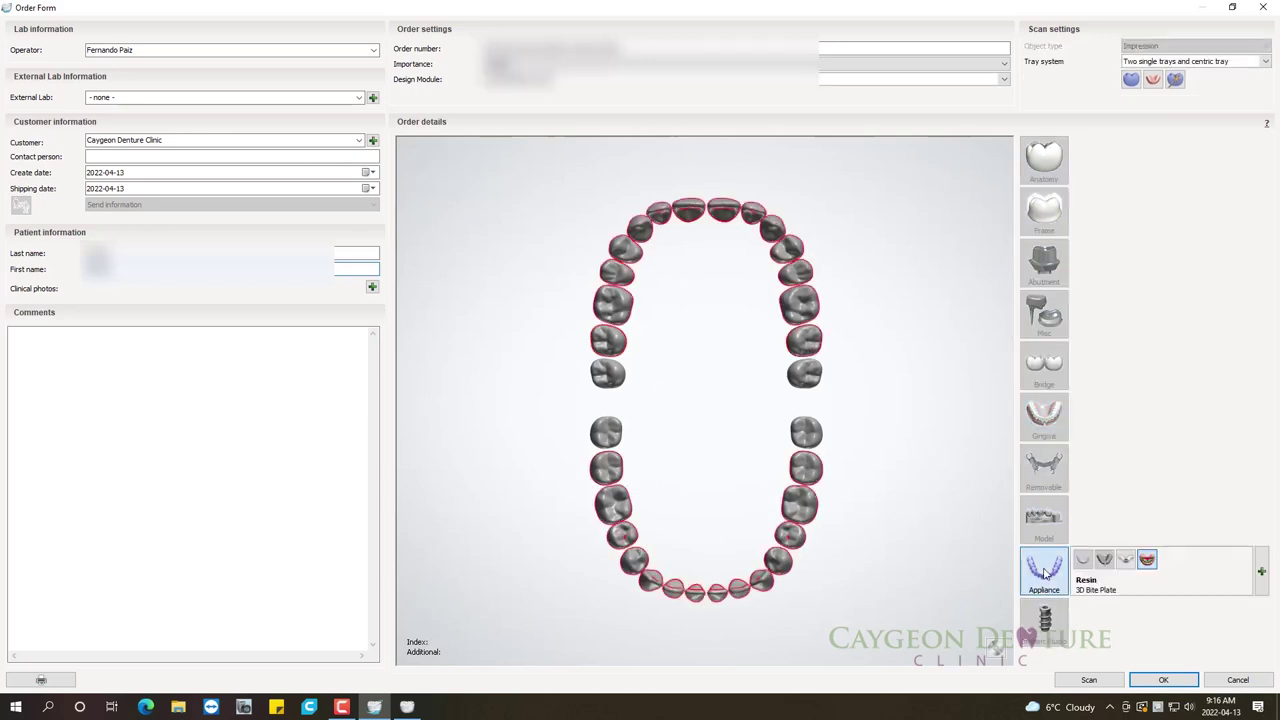
{"action": "left_click", "coordinate": [1147, 562]}
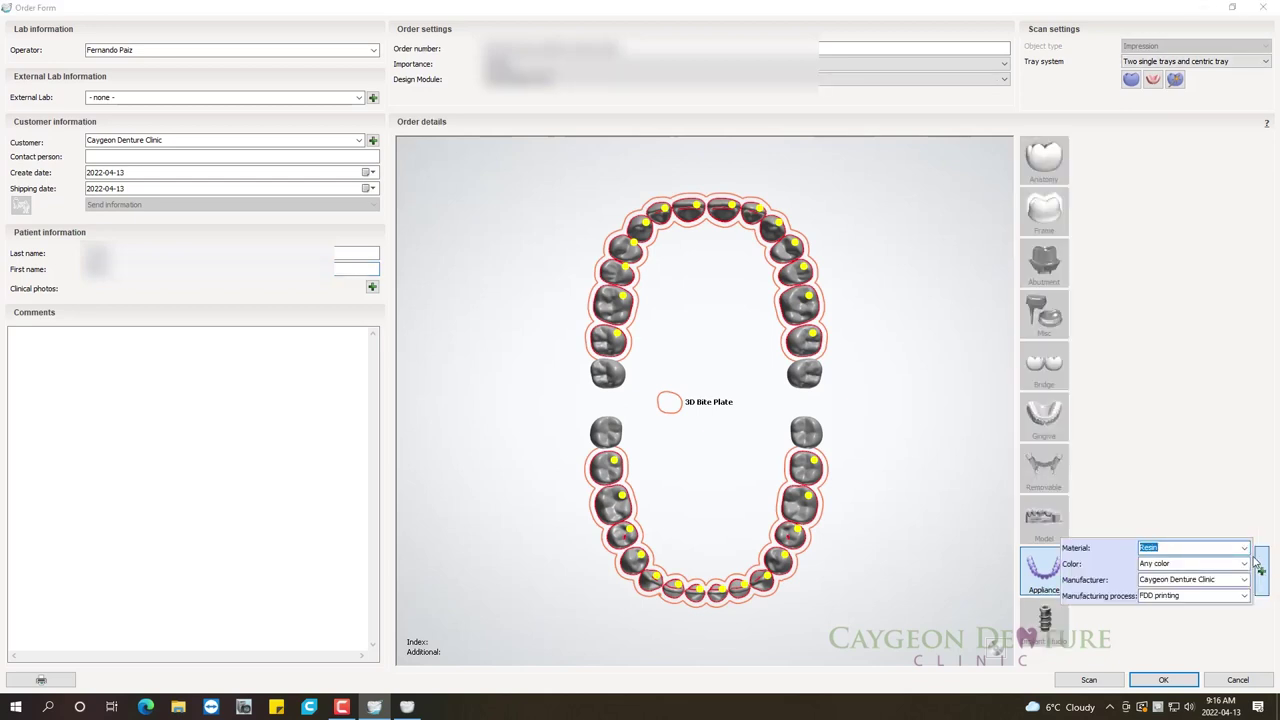
{"action": "left_click", "coordinate": [1245, 548]}
{"action": "scroll", "coordinate": [1270, 590], "scroll_direction": "up", "scroll_amount": 3}
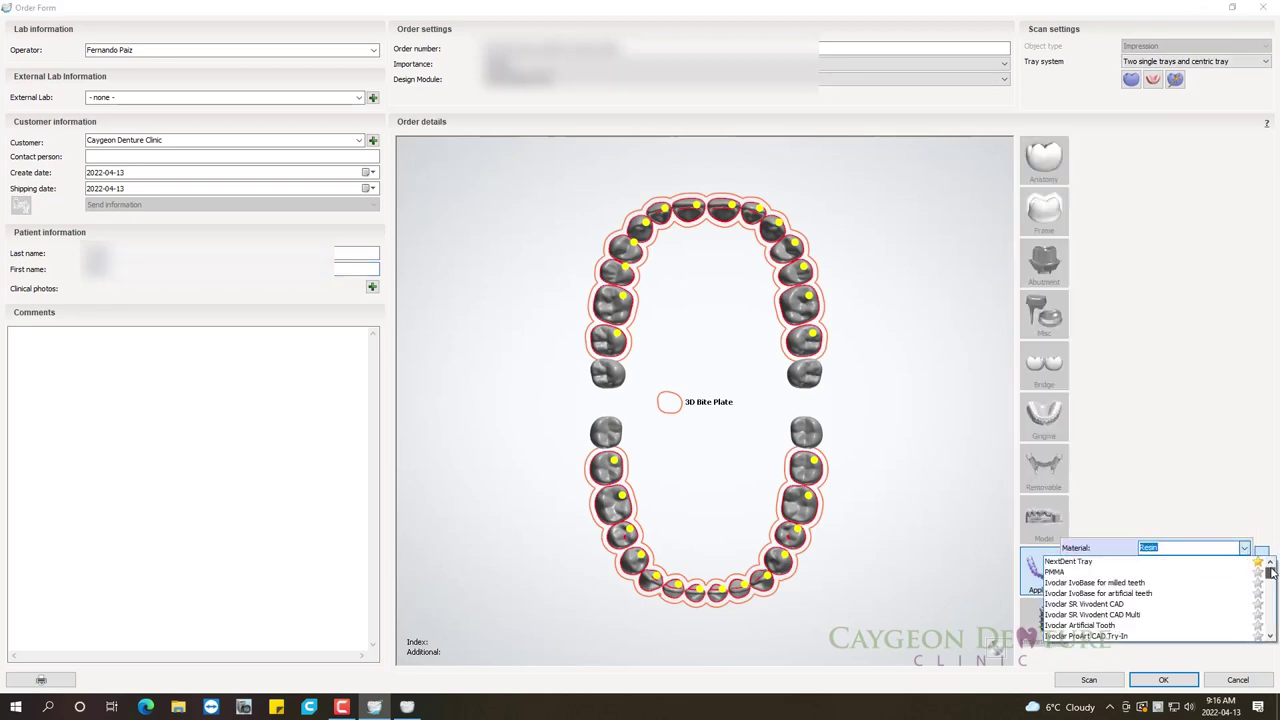
{"action": "left_click", "coordinate": [1198, 565]}
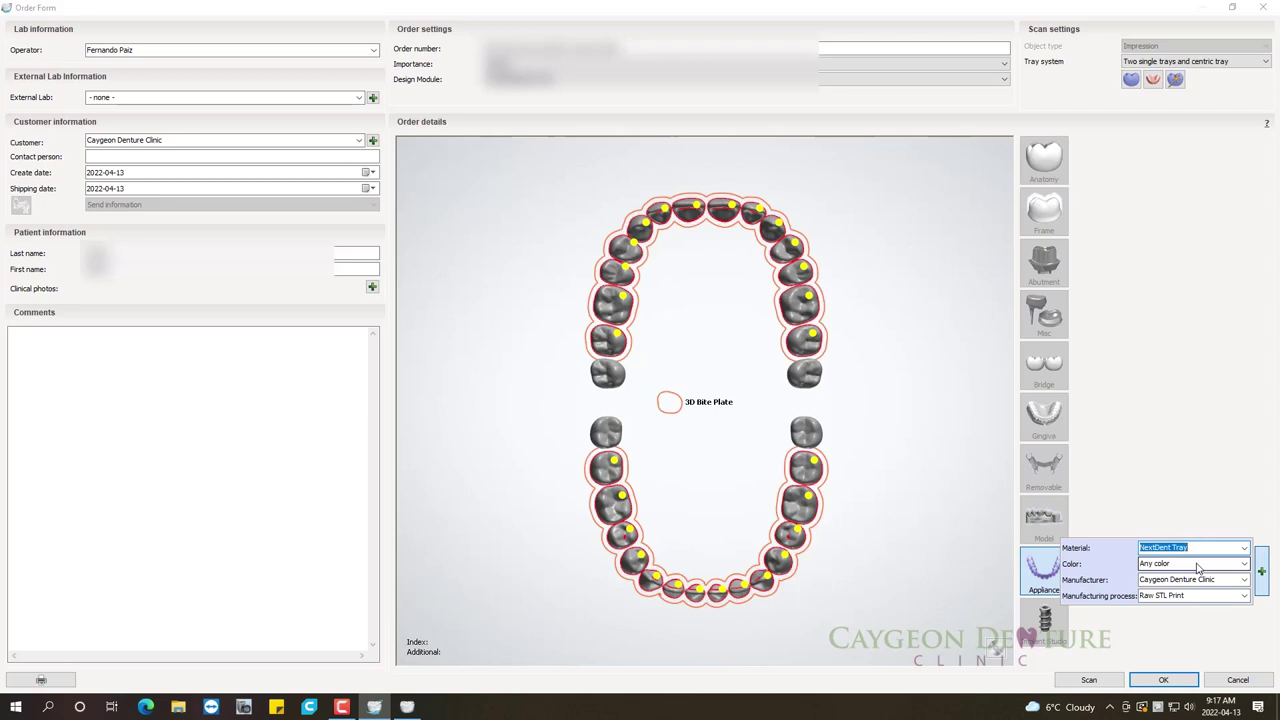
{"action": "left_click", "coordinate": [1165, 680]}
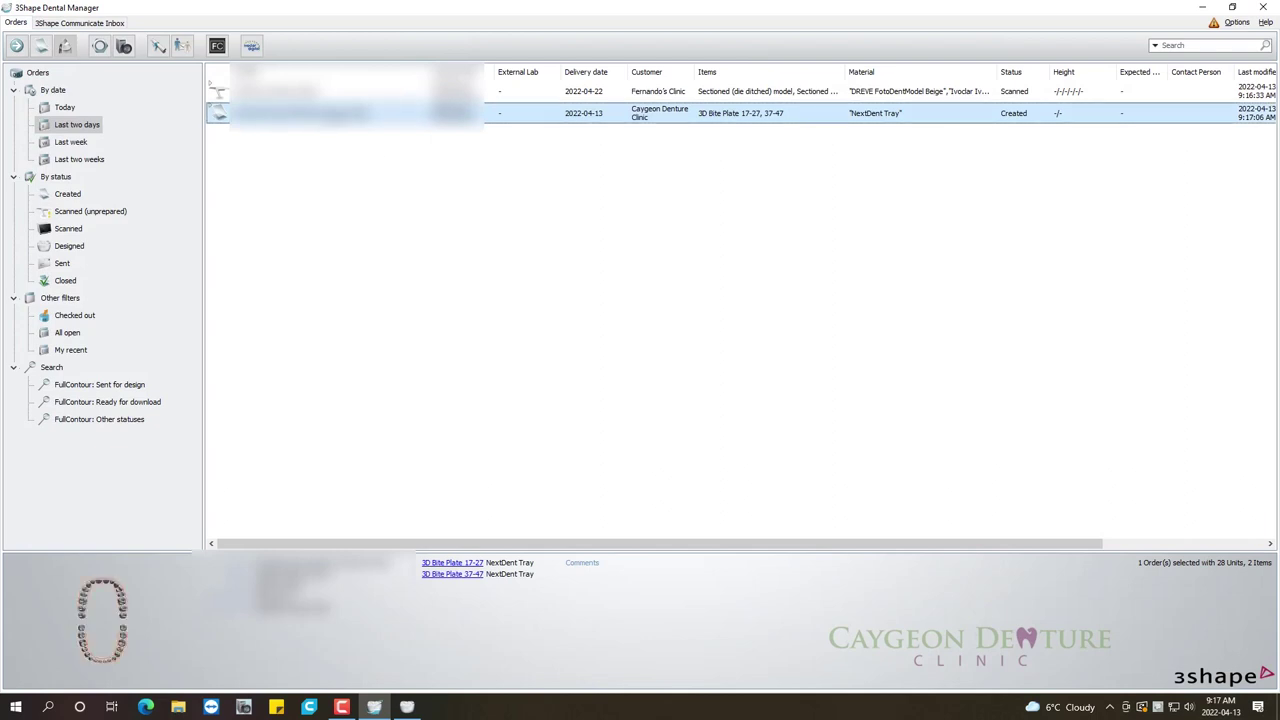
Import the first saved model scan into the new bite plate order.
{"action": "right_click", "coordinate": [331, 121]}
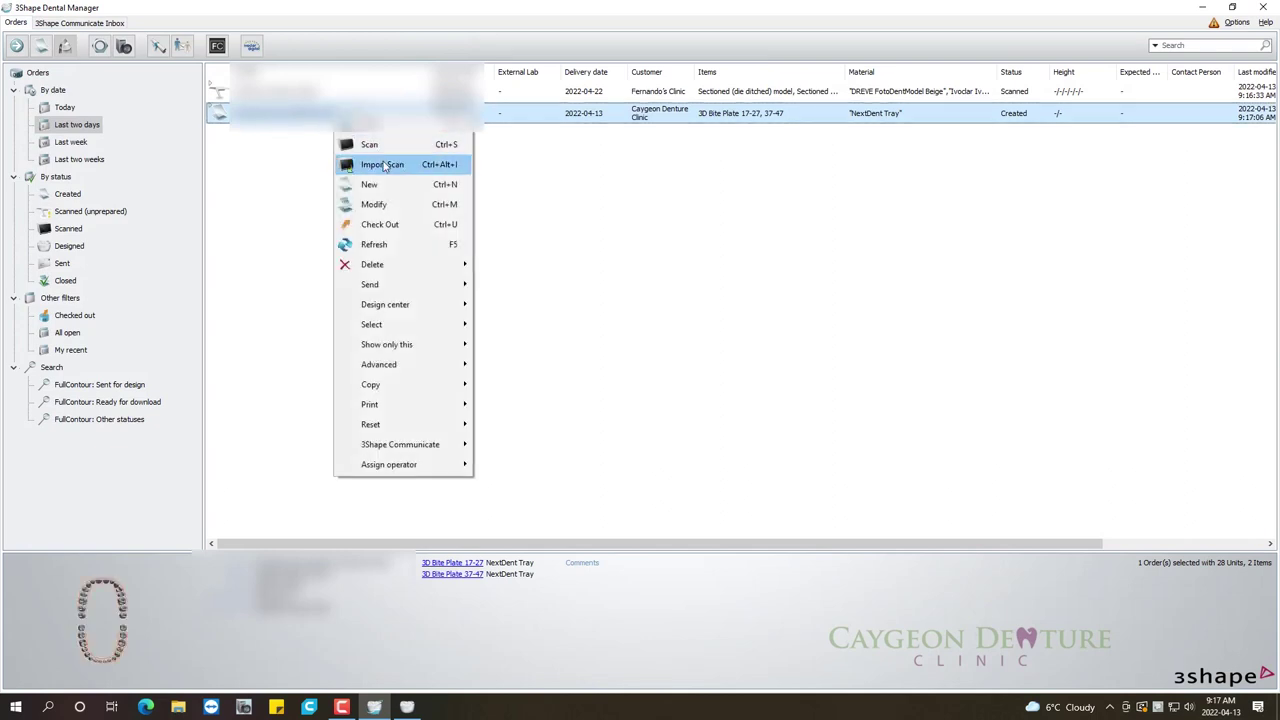
{"action": "left_click", "coordinate": [384, 167]}
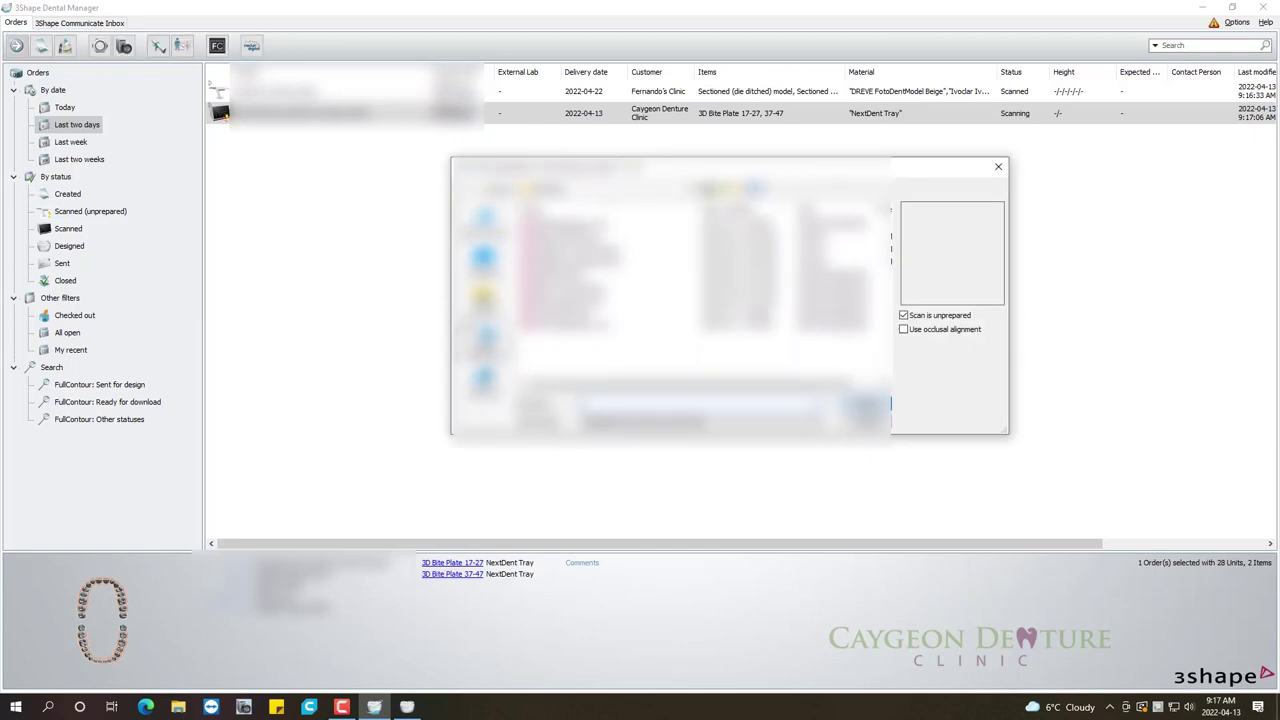
{"action": "left_click", "coordinate": [484, 258]}
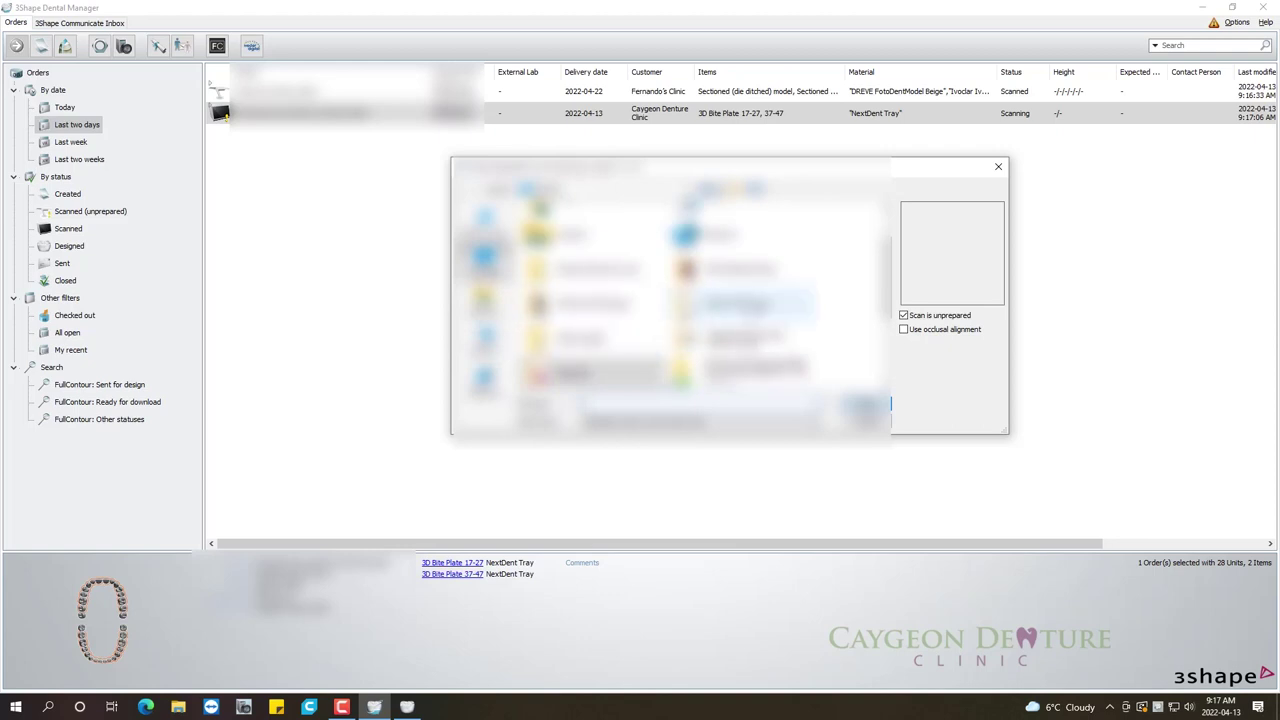
{"action": "scroll", "coordinate": [690, 300], "scroll_direction": "down", "scroll_amount": 3}
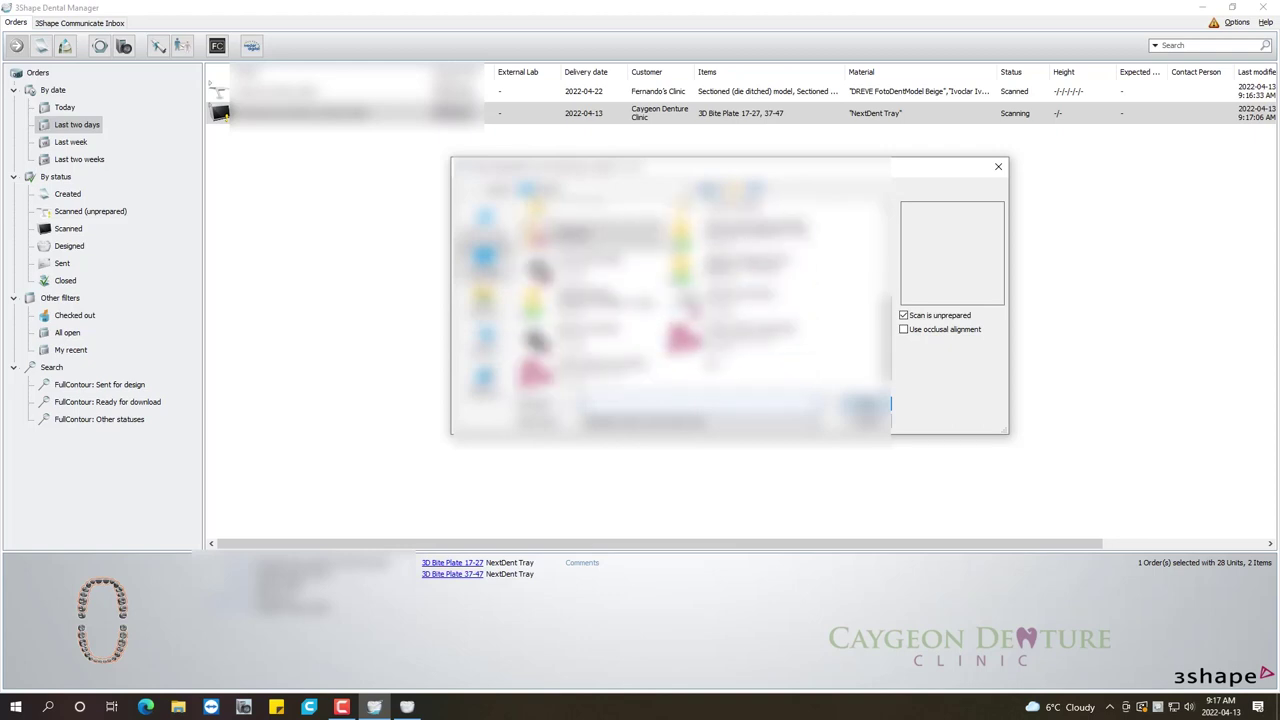
{"action": "left_click", "coordinate": [598, 370]}
{"action": "left_click", "coordinate": [740, 338]}
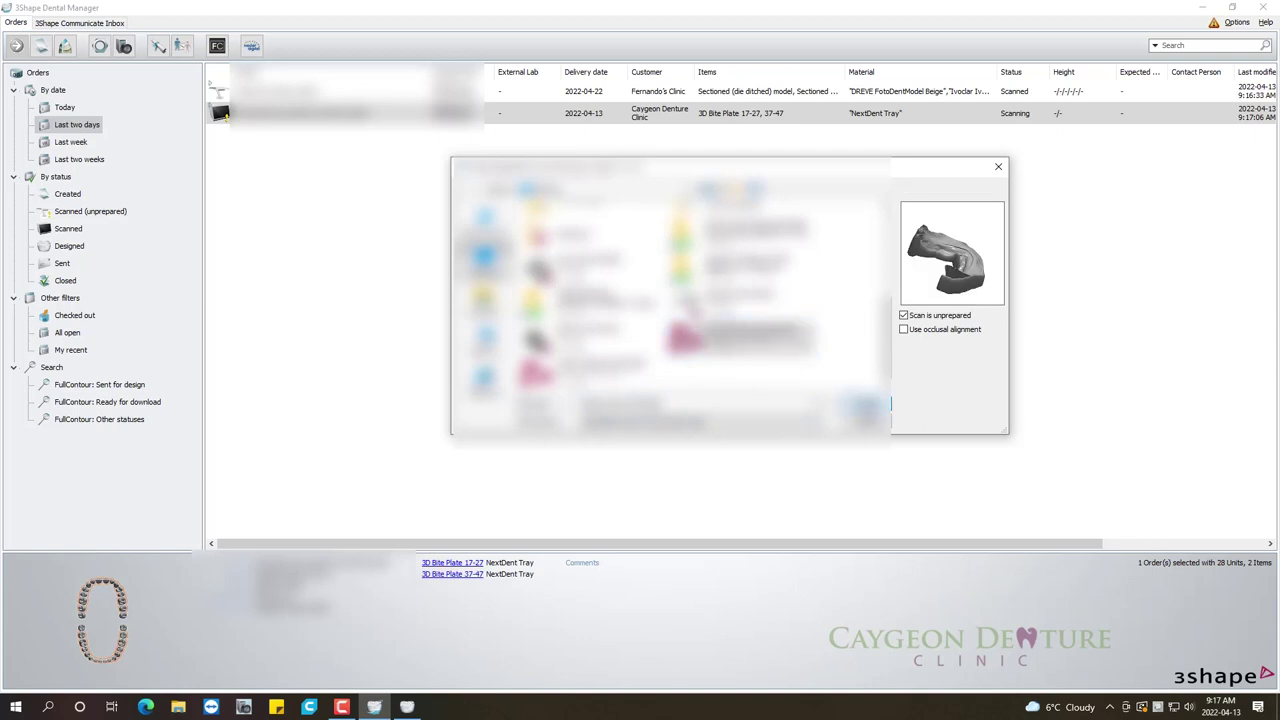
{"action": "left_click", "coordinate": [867, 405]}
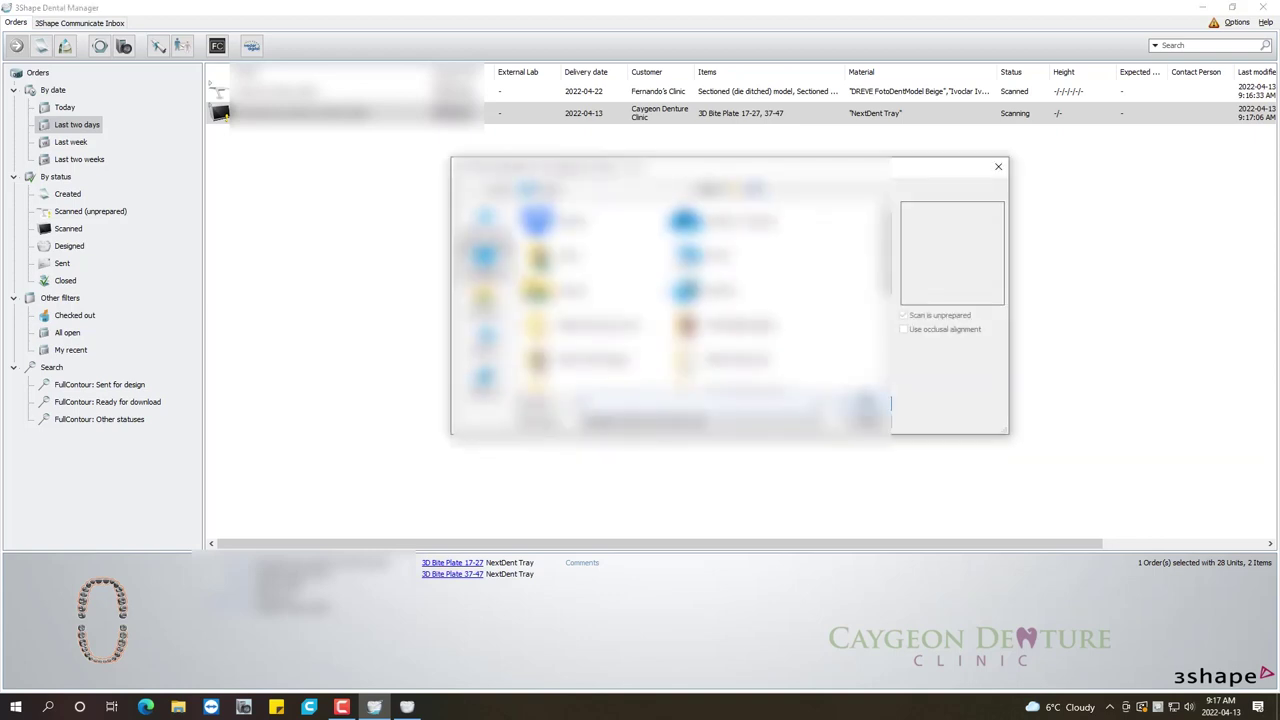
Import the second saved scan file into the order.
{"action": "left_click_drag", "start_coordinate": [885, 255], "coordinate": [885, 340]}
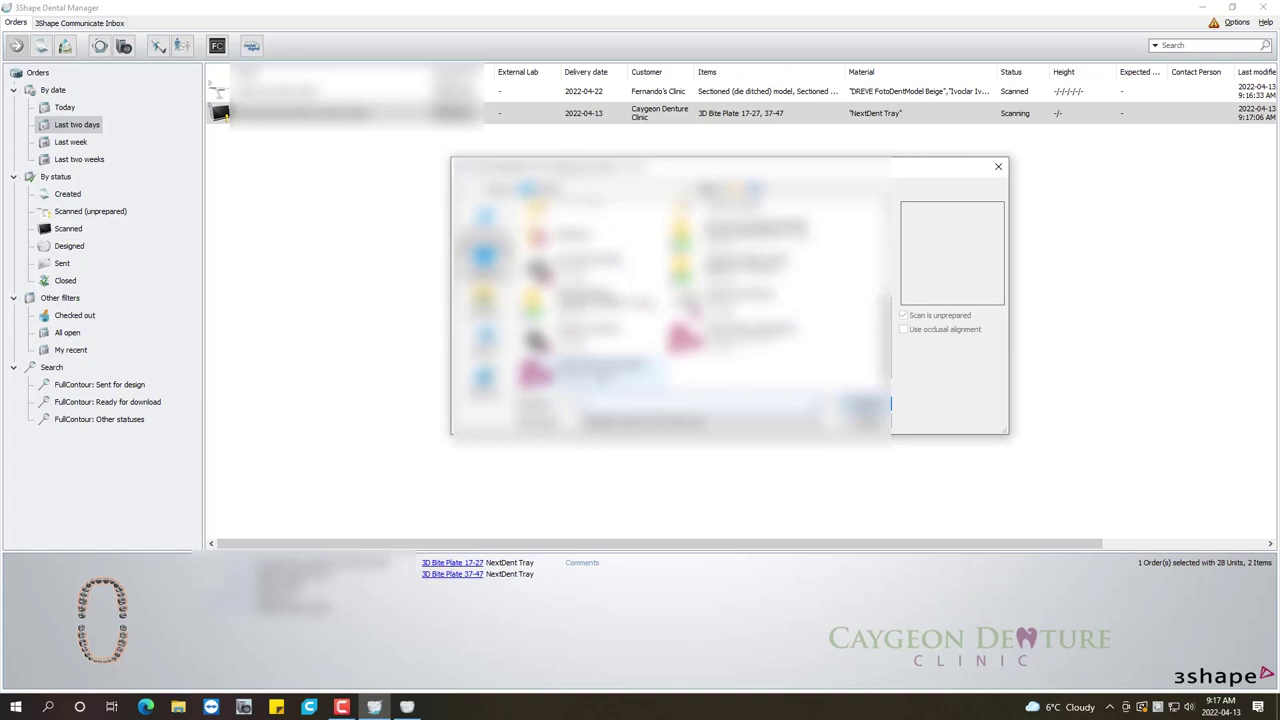
{"action": "left_click", "coordinate": [605, 372]}
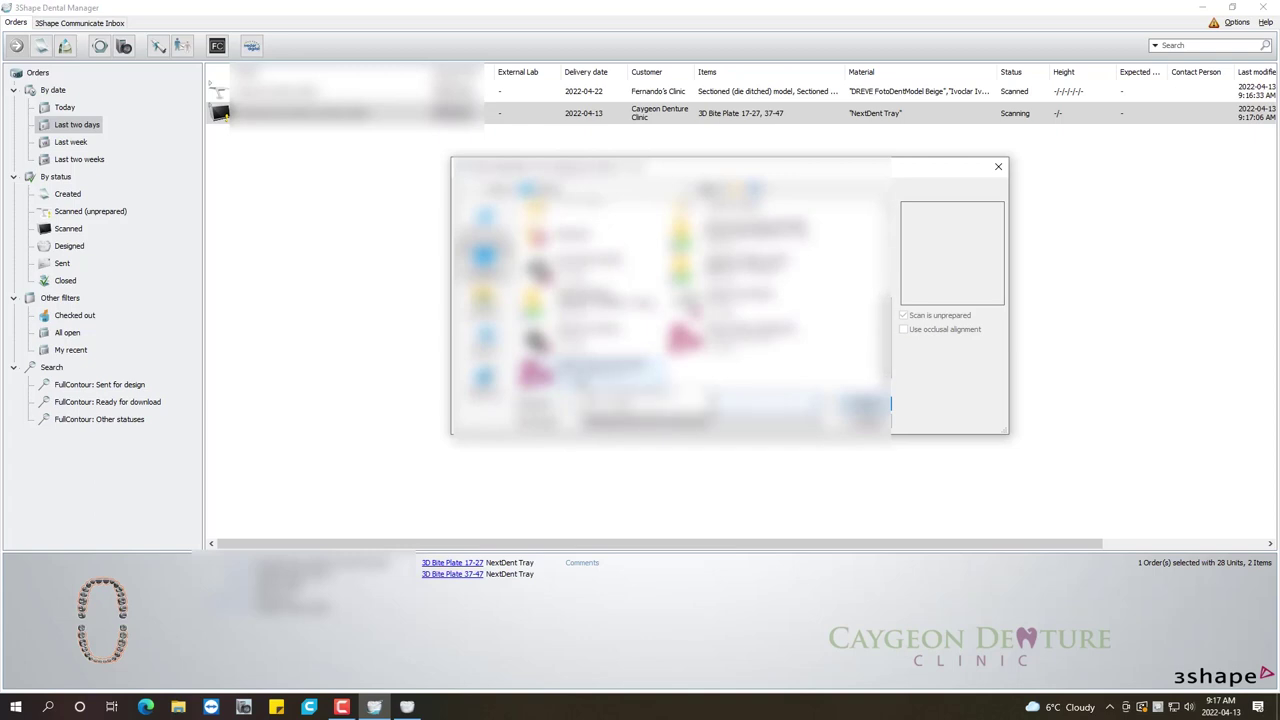
{"action": "left_click", "coordinate": [863, 408]}
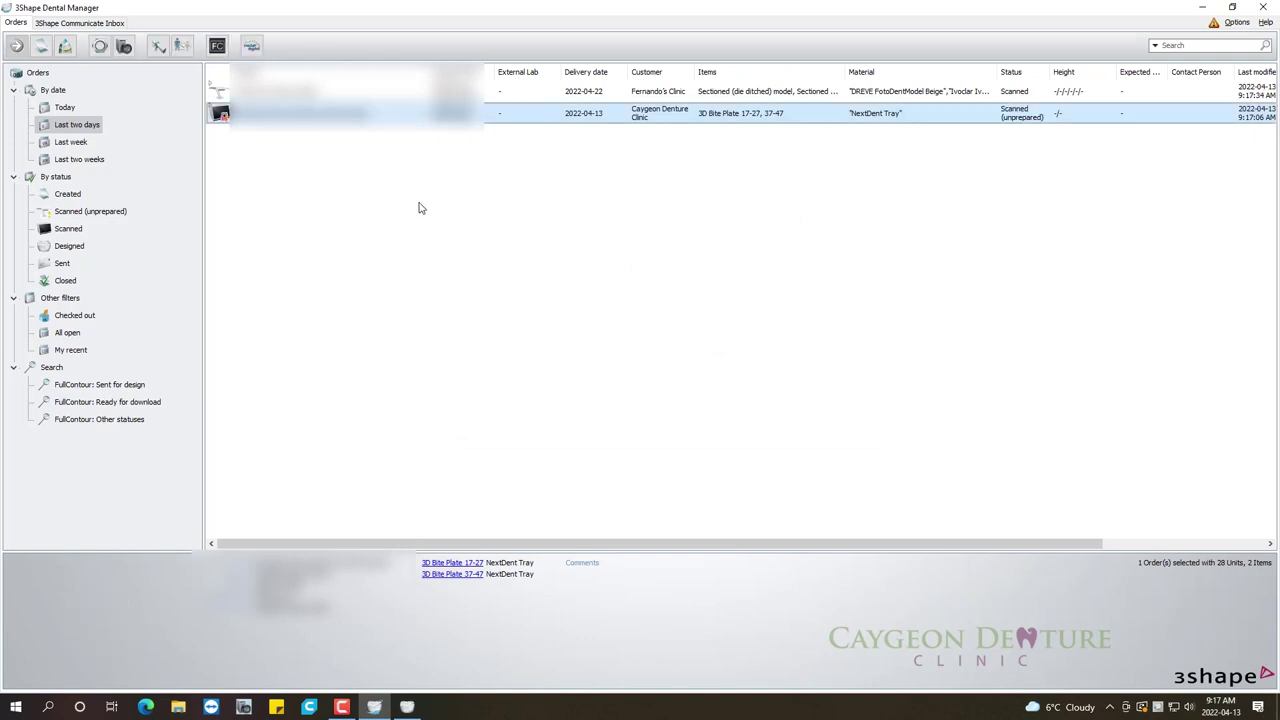
Unlock the bite plate order for editing and confirm.
{"action": "right_click", "coordinate": [338, 120]}
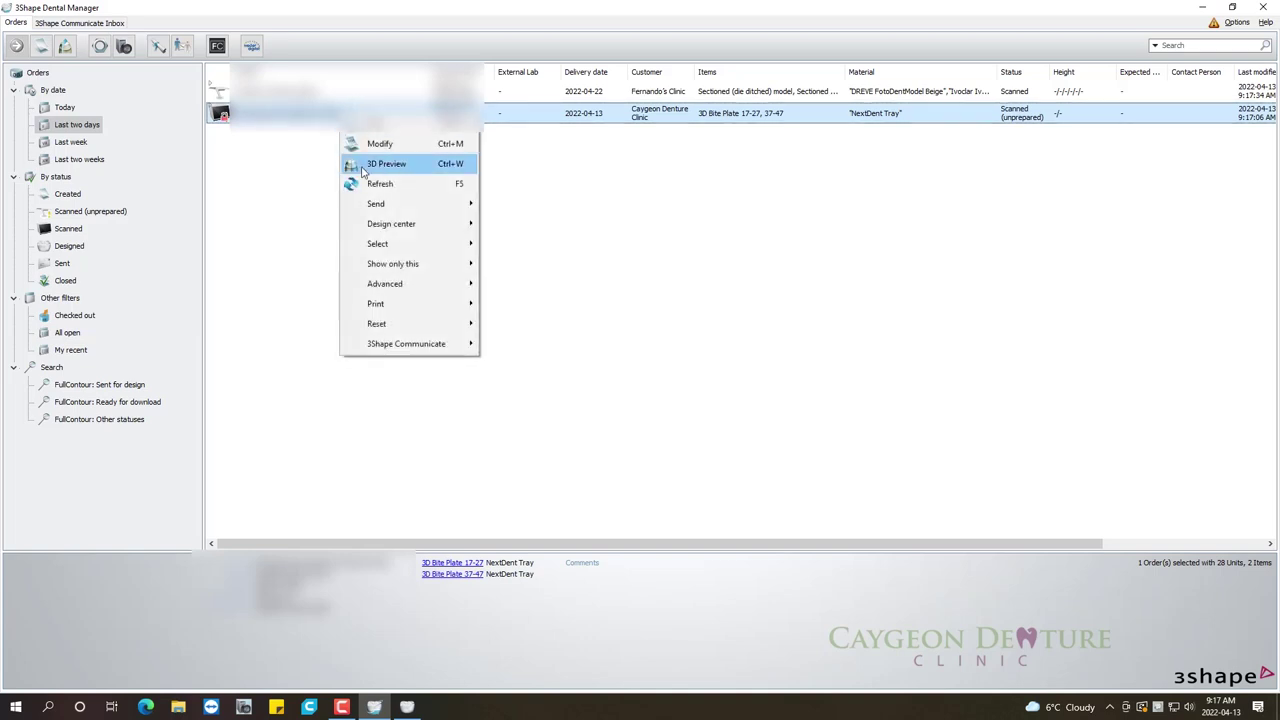
{"action": "left_click", "coordinate": [490, 443]}
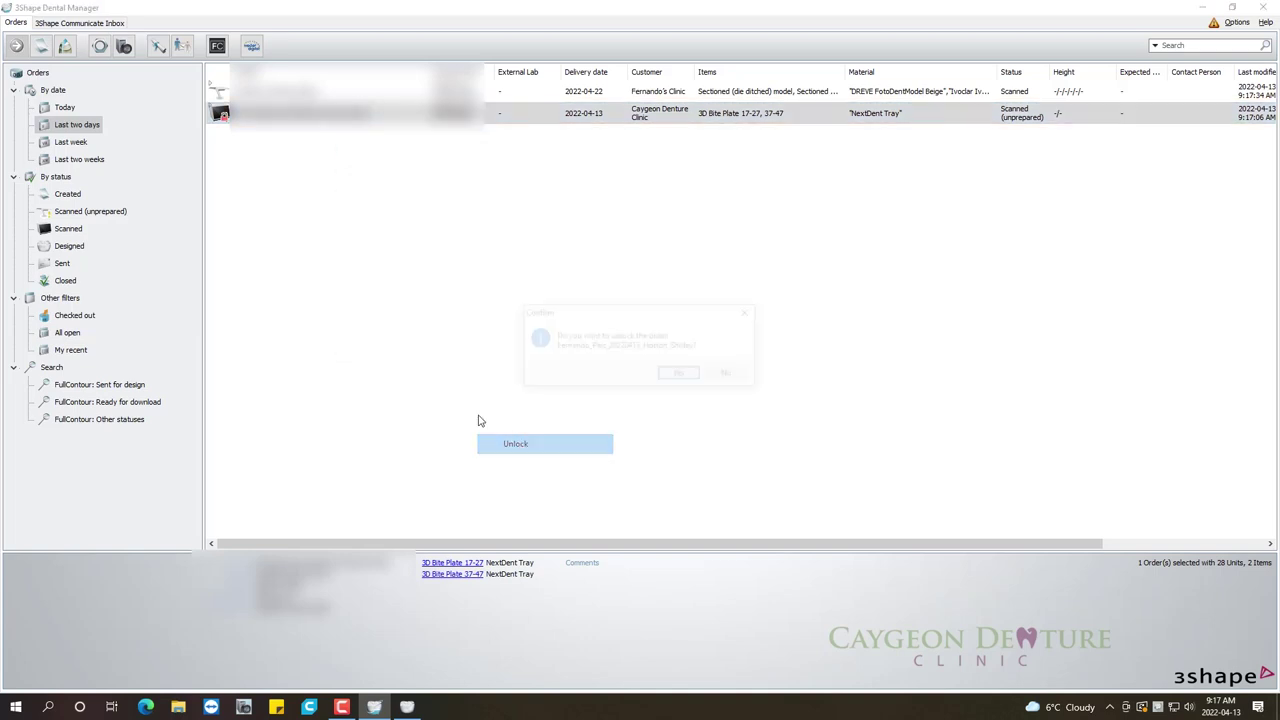
{"action": "left_click", "coordinate": [680, 374]}
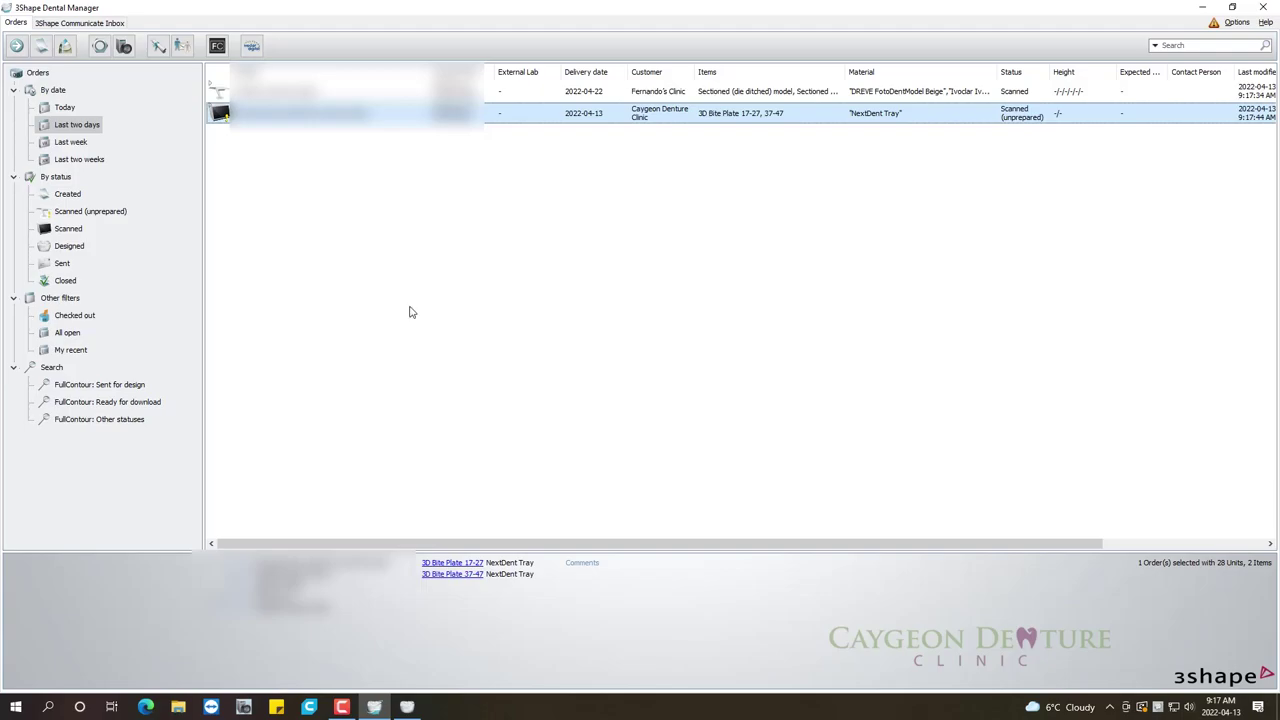
Close the extra window and open the order in Design.
{"action": "left_click", "coordinate": [405, 709]}
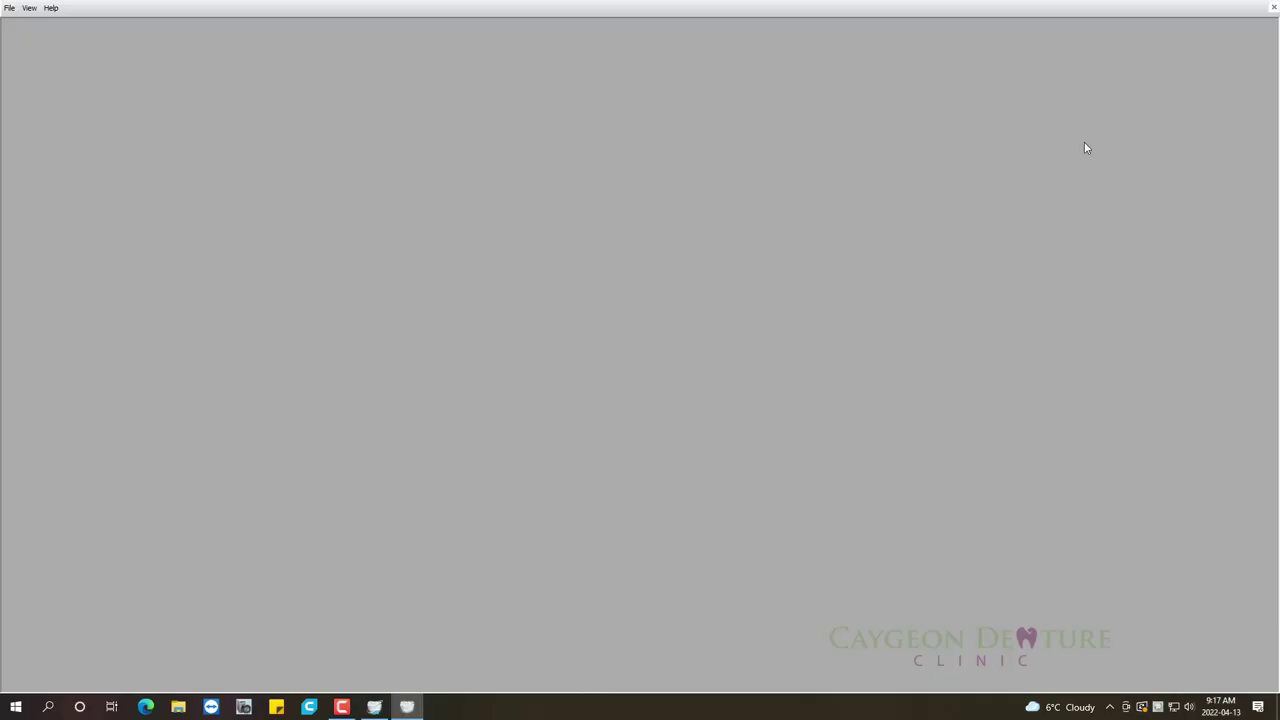
{"action": "left_click", "coordinate": [1272, 7]}
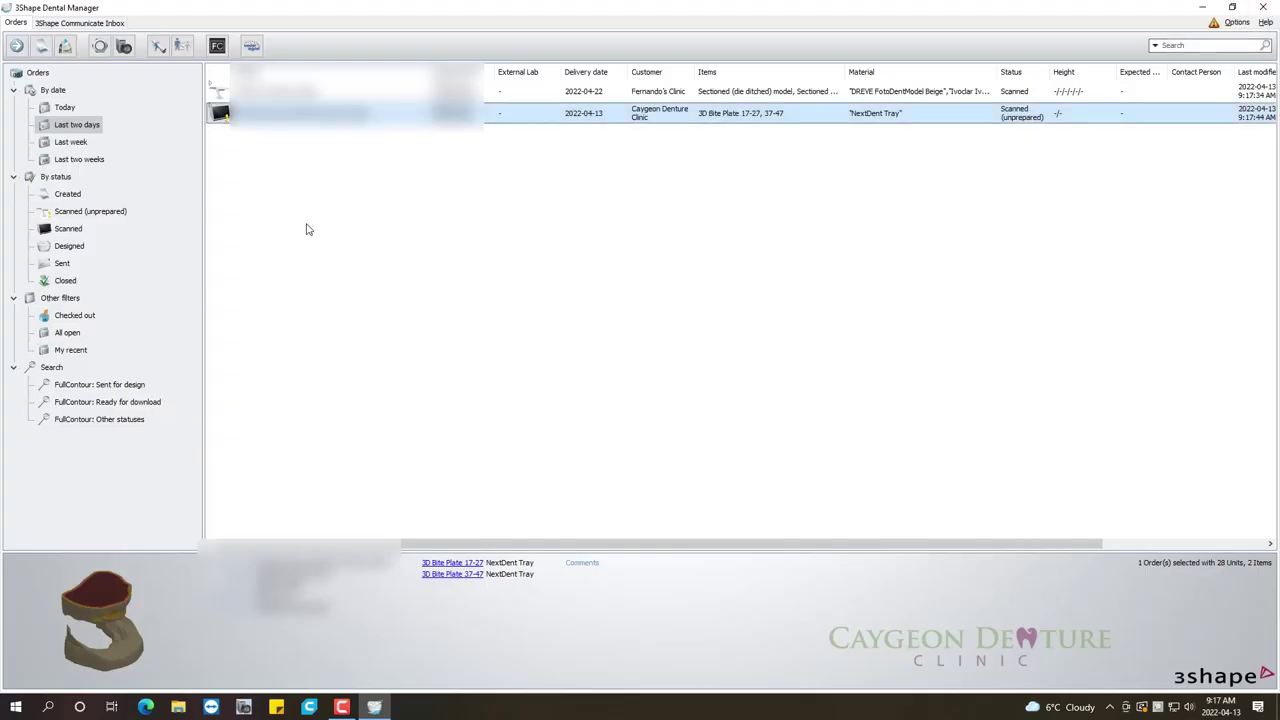
{"action": "right_click", "coordinate": [328, 126]}
{"action": "left_click", "coordinate": [357, 151]}
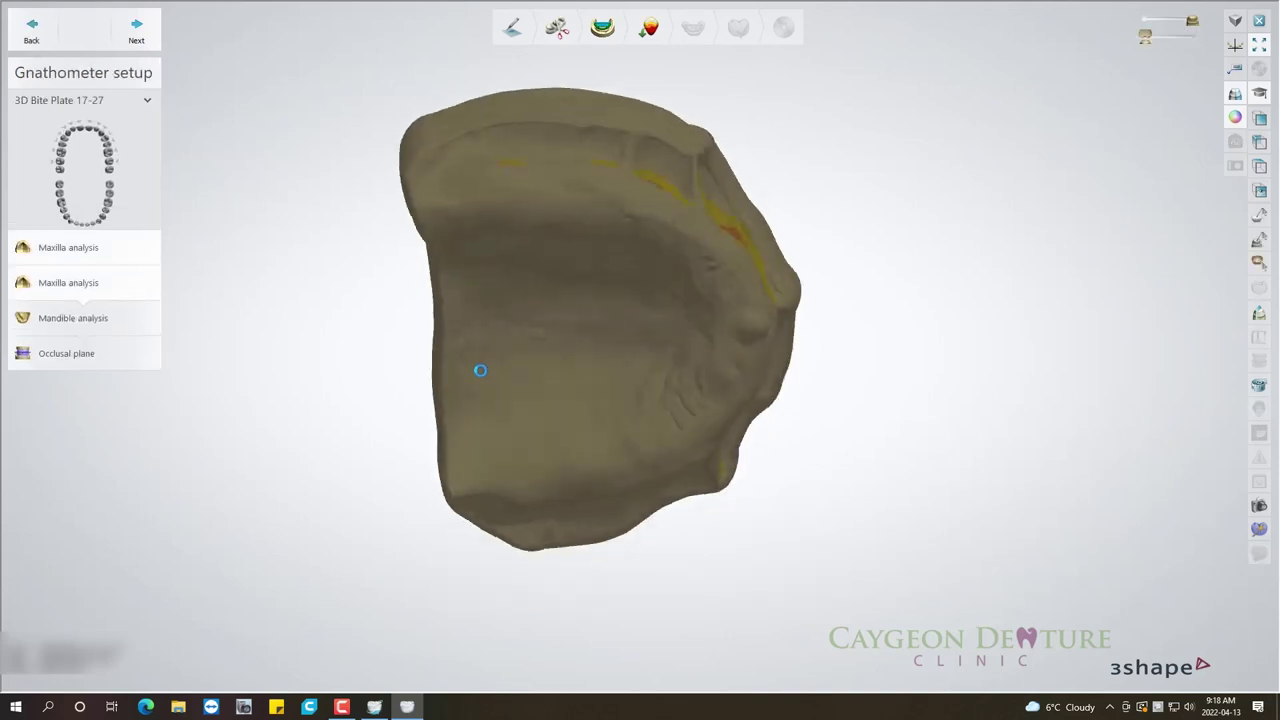
Switch the model to a glossier shading and tilt it to show the palate.
{"action": "mouse_move", "coordinate": [620, 465]}
{"action": "right_mouse_down"}
{"action": "mouse_move", "coordinate": [711, 354]}
{"action": "mouse_move", "coordinate": [734, 445]}
{"action": "mouse_move", "coordinate": [715, 480]}
{"action": "right_mouse_up"}
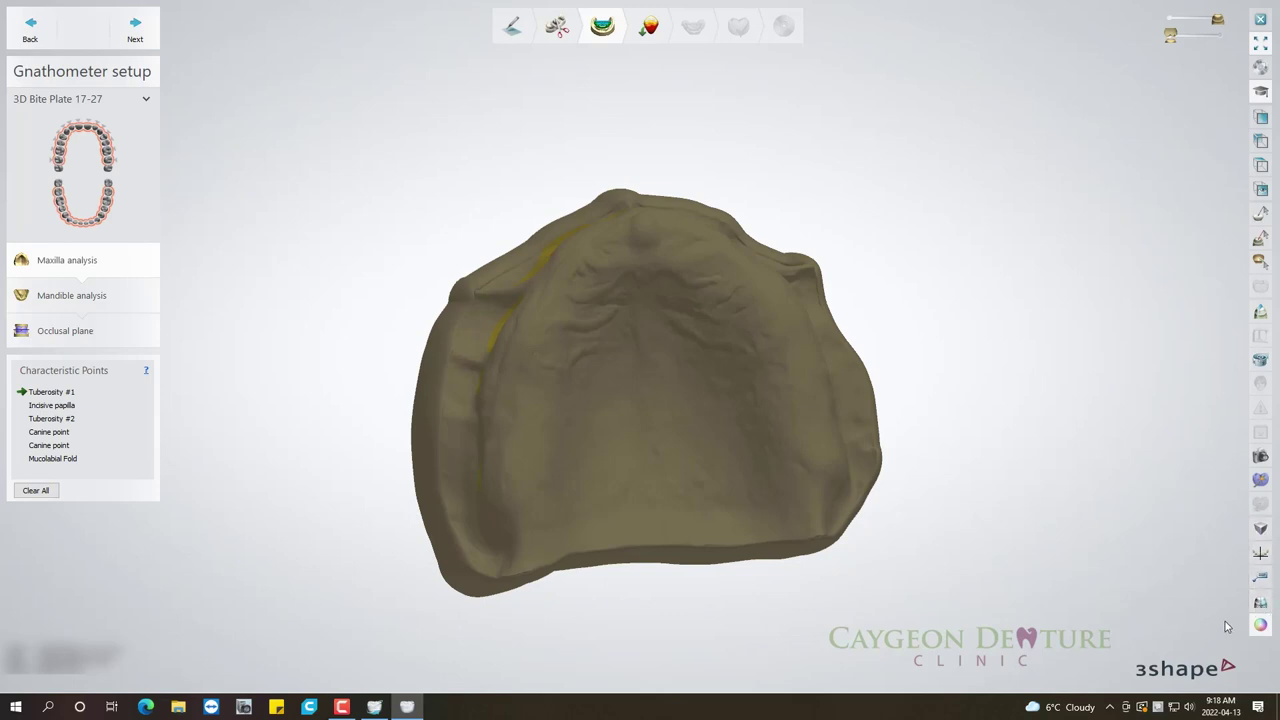
{"action": "left_click", "coordinate": [1261, 626]}
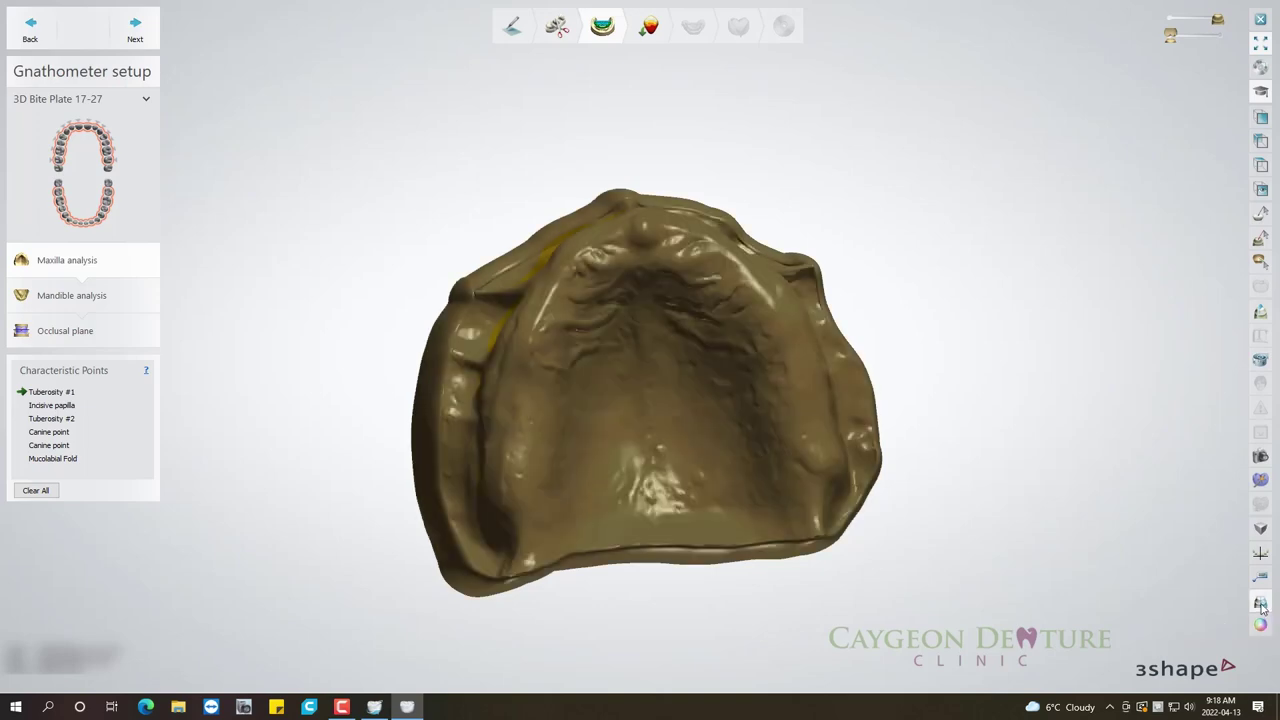
{"action": "left_click", "coordinate": [1261, 610]}
{"action": "left_click", "coordinate": [1261, 604]}
{"action": "mouse_move", "coordinate": [1211, 619]}
{"action": "right_mouse_down"}
{"action": "mouse_move", "coordinate": [554, 421]}
{"action": "mouse_move", "coordinate": [614, 413]}
{"action": "mouse_move", "coordinate": [535, 463]}
{"action": "right_mouse_up"}
Place both tuberosity points, the incisive papilla, both canine points and the mucolabial fold, then go to mandible analysis.
{"action": "left_click", "coordinate": [489, 482]}
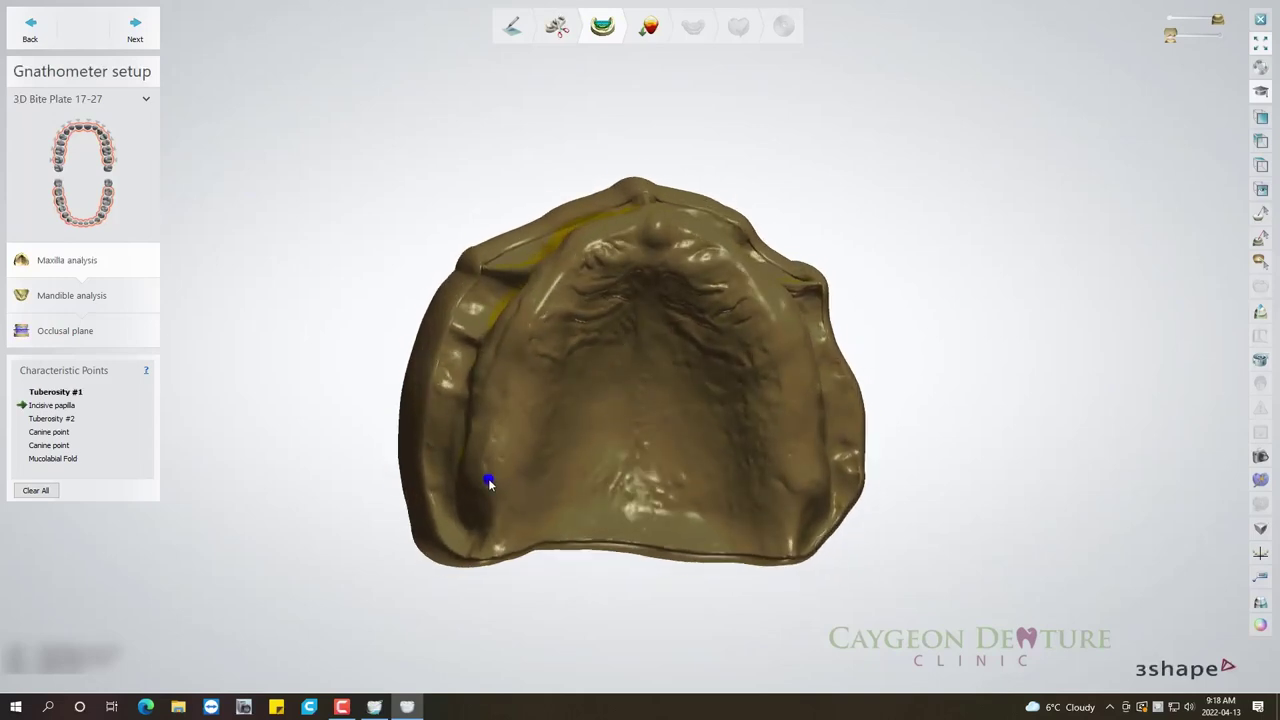
{"action": "left_click", "coordinate": [655, 229]}
{"action": "left_click", "coordinate": [808, 489]}
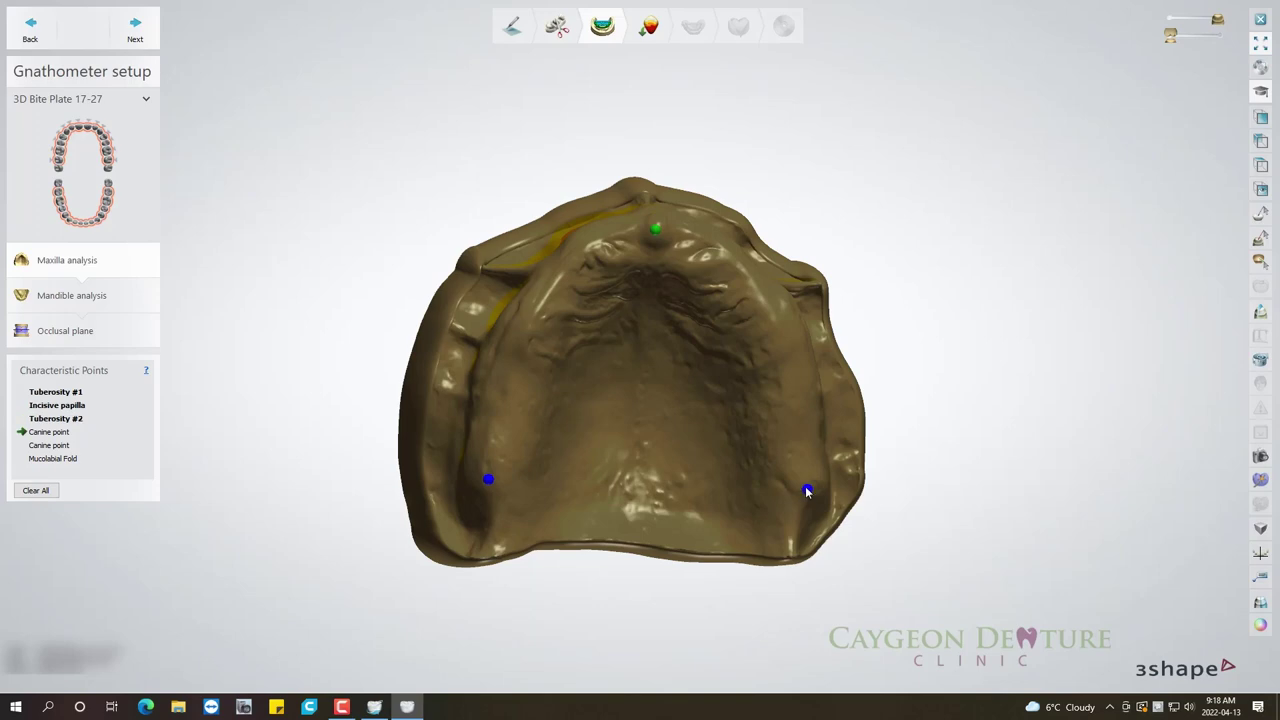
{"action": "left_click", "coordinate": [552, 276]}
{"action": "left_click", "coordinate": [750, 283]}
{"action": "scroll", "coordinate": [685, 223], "scroll_direction": "up", "scroll_amount": 3}
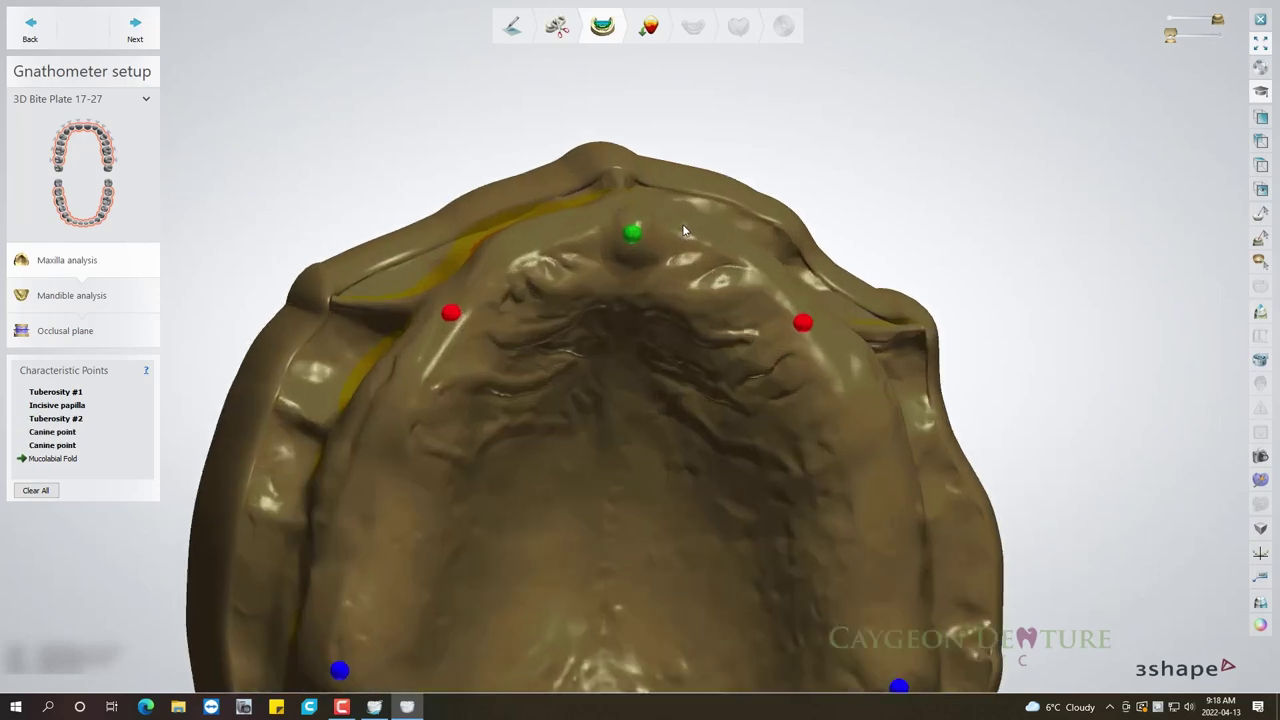
{"action": "left_click", "coordinate": [665, 176]}
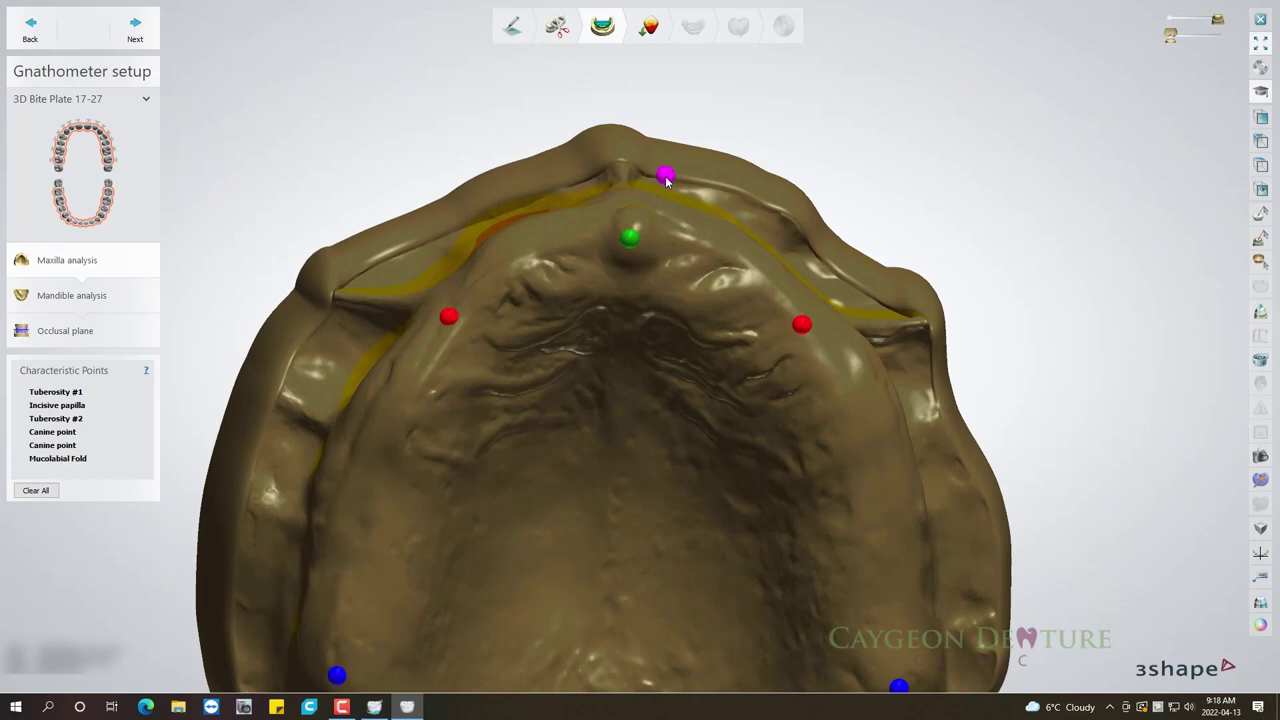
{"action": "left_click", "coordinate": [137, 30]}
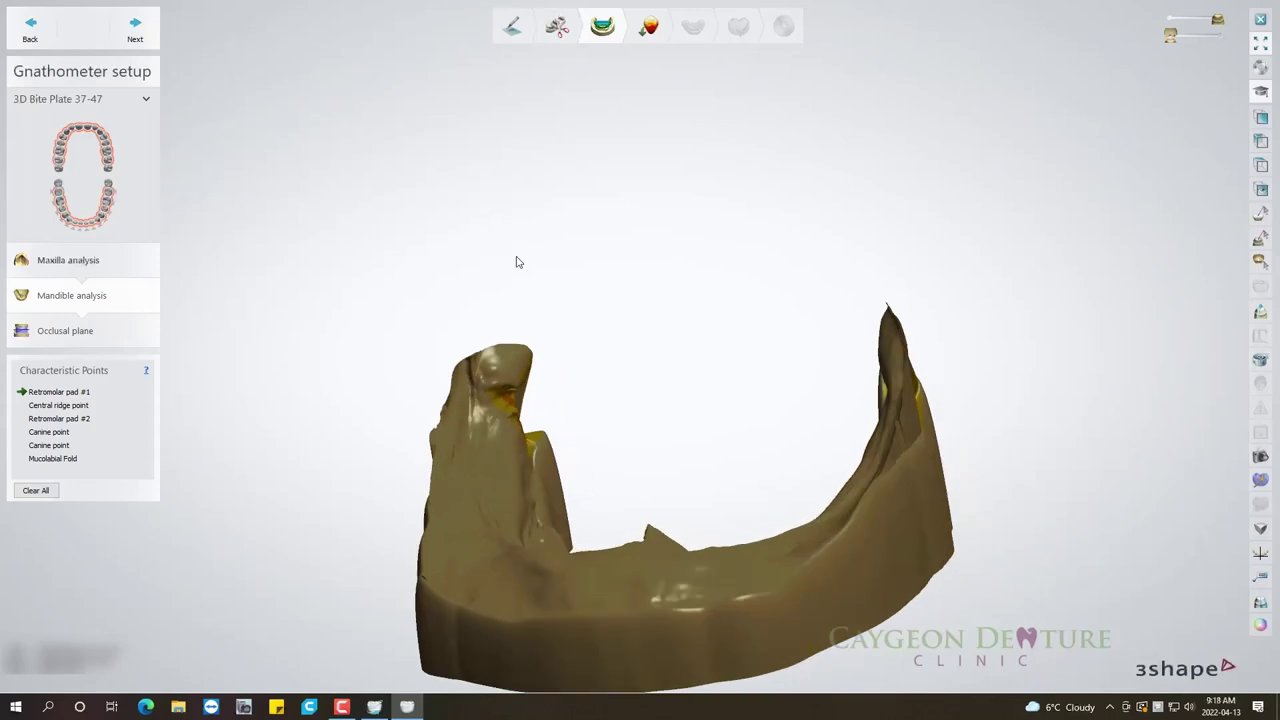
Mark retromolar pad 1, the central ridge point and retromolar pad 2, then clear all points.
{"action": "scroll", "coordinate": [505, 430], "scroll_direction": "up", "scroll_amount": 2}
{"action": "scroll", "coordinate": [507, 421], "scroll_direction": "up", "scroll_amount": 2}
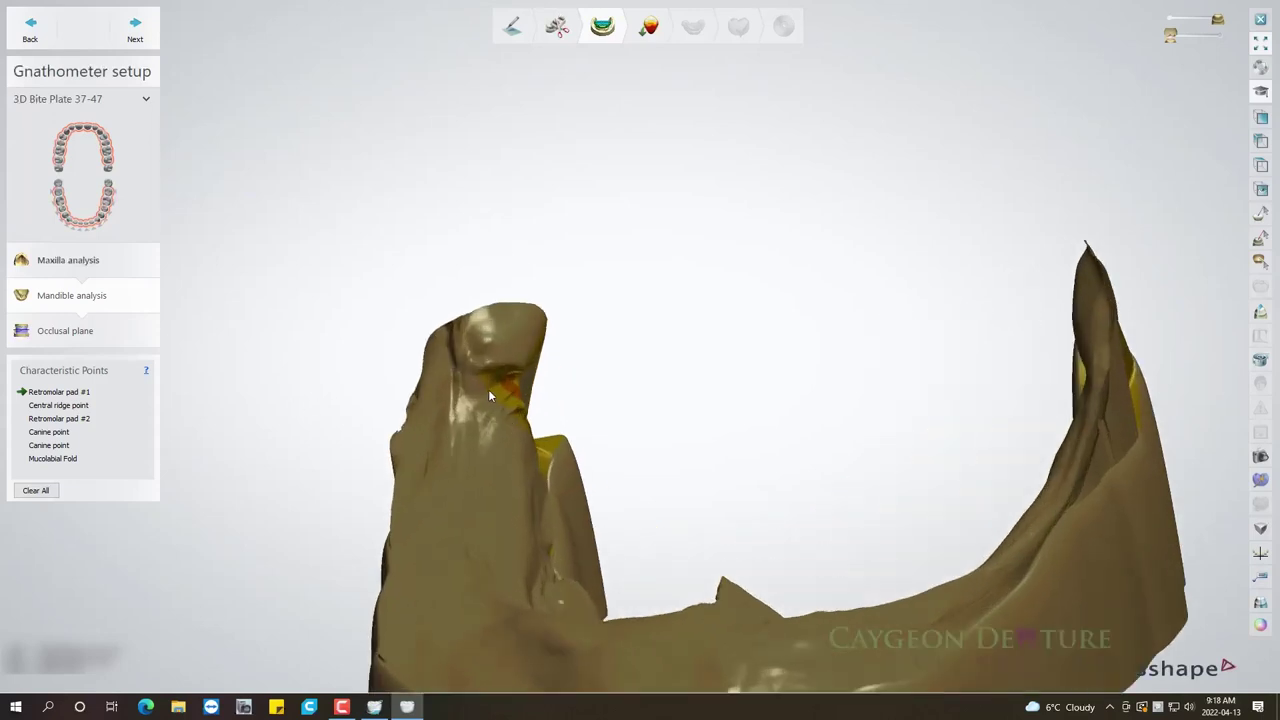
{"action": "left_click", "coordinate": [489, 390]}
{"action": "left_click", "coordinate": [450, 392]}
{"action": "left_click", "coordinate": [616, 403]}
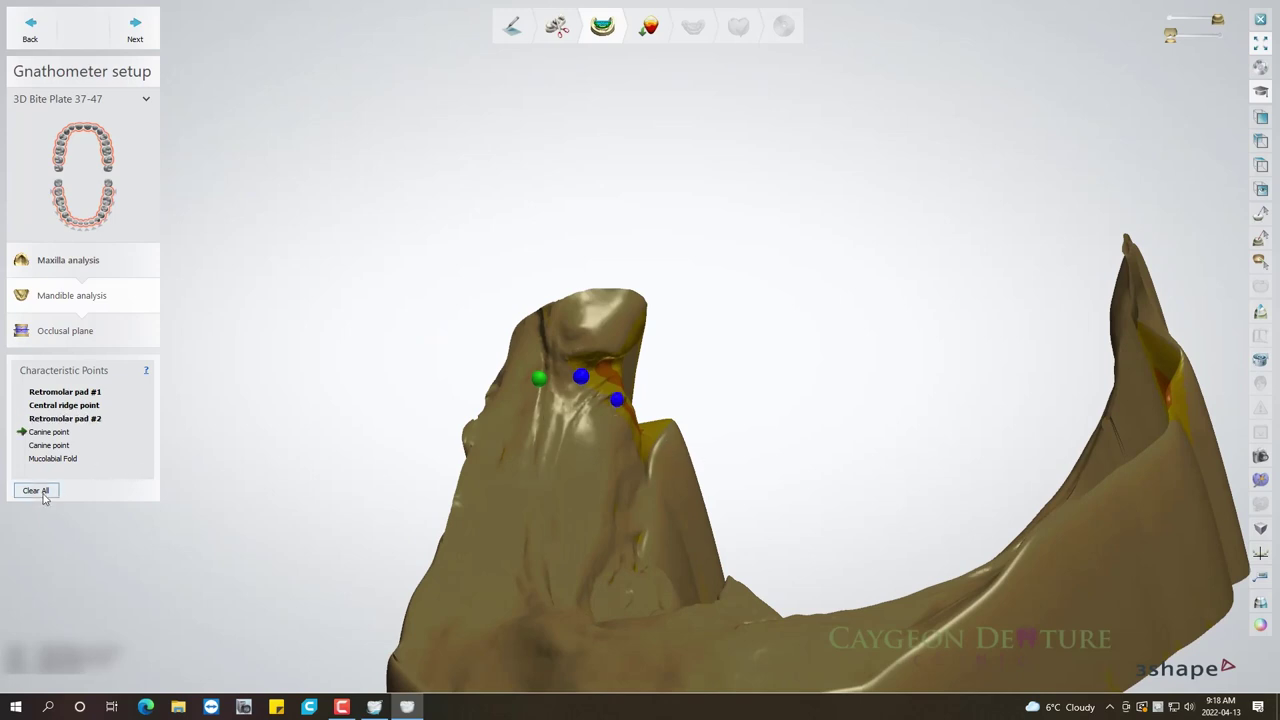
{"action": "left_click", "coordinate": [42, 494]}
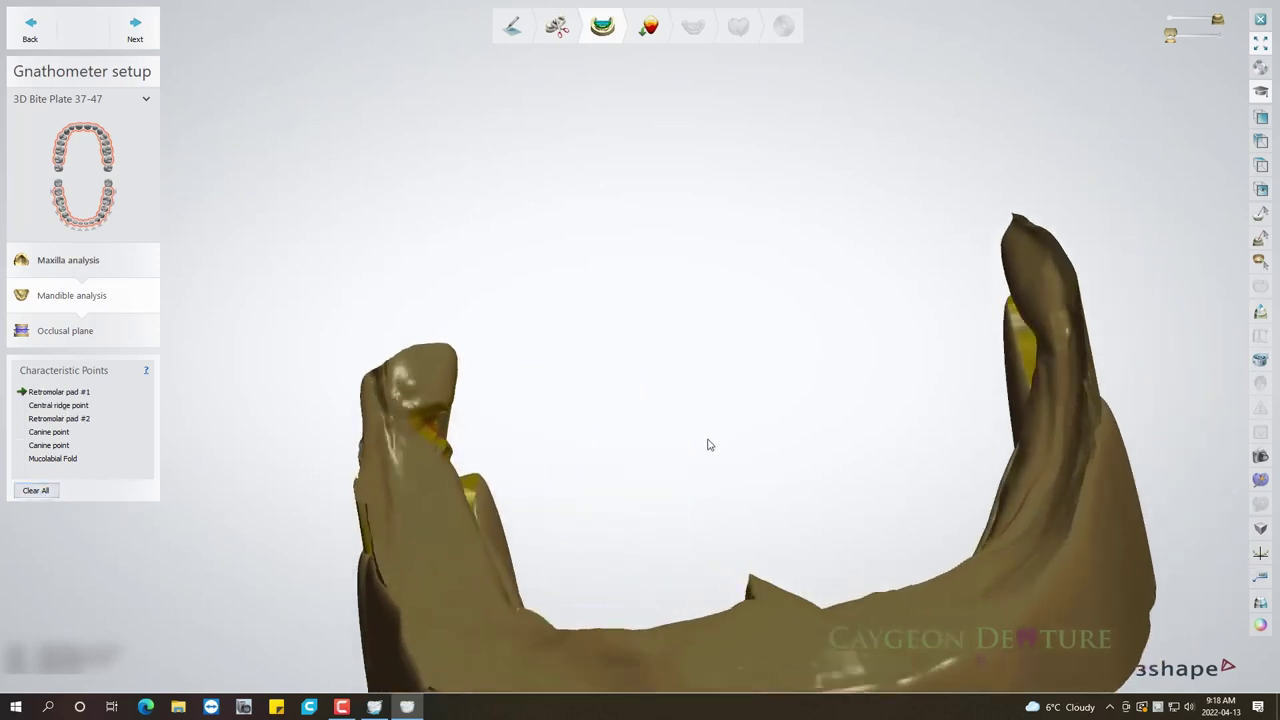
Re-mark both retromolar pads, the central ridge, both canine points and the mucolabial fold, then continue.
{"action": "mouse_move", "coordinate": [718, 463]}
{"action": "right_mouse_down"}
{"action": "mouse_move", "coordinate": [680, 366]}
{"action": "mouse_move", "coordinate": [600, 397]}
{"action": "mouse_move", "coordinate": [405, 230]}
{"action": "right_mouse_up"}
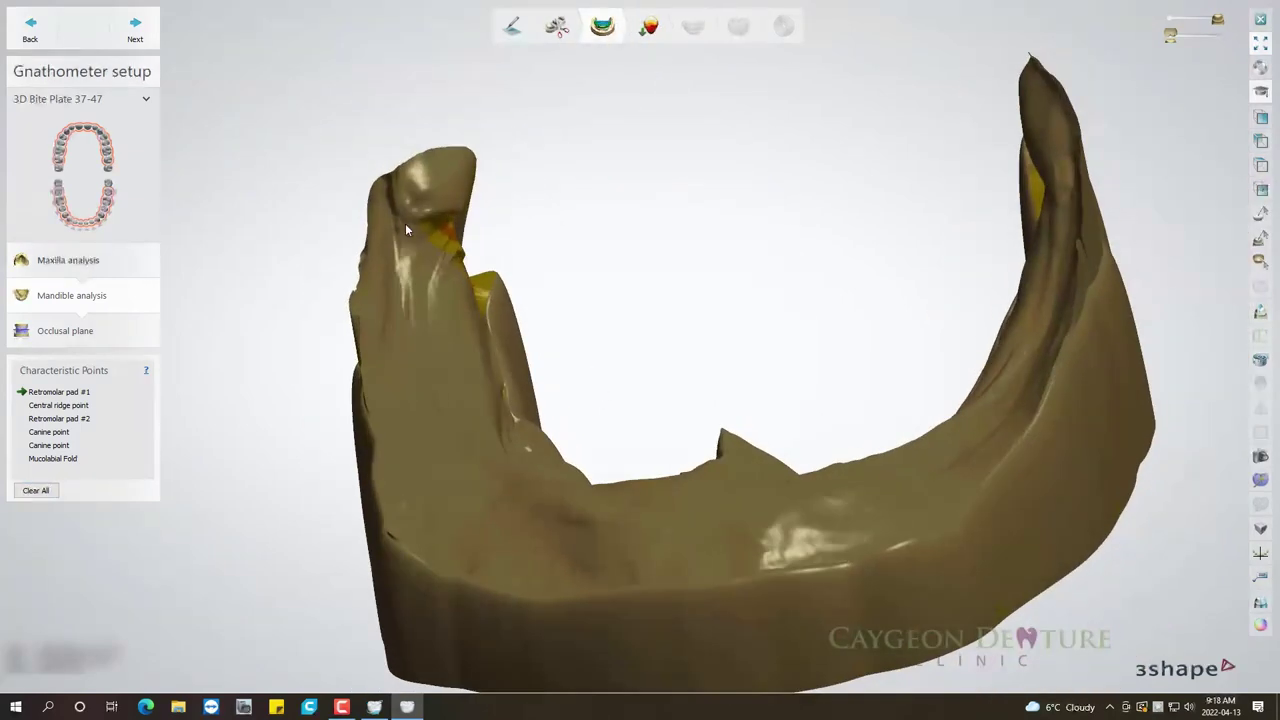
{"action": "left_click", "coordinate": [434, 214]}
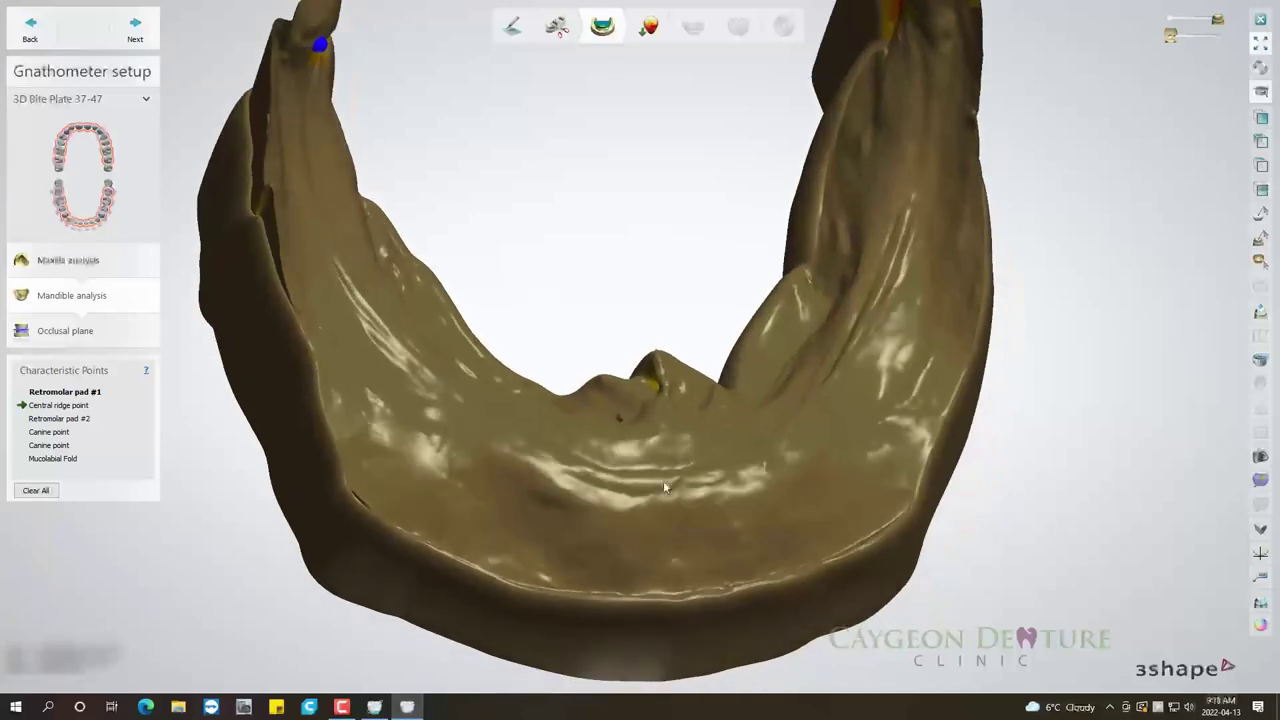
{"action": "left_click", "coordinate": [663, 488]}
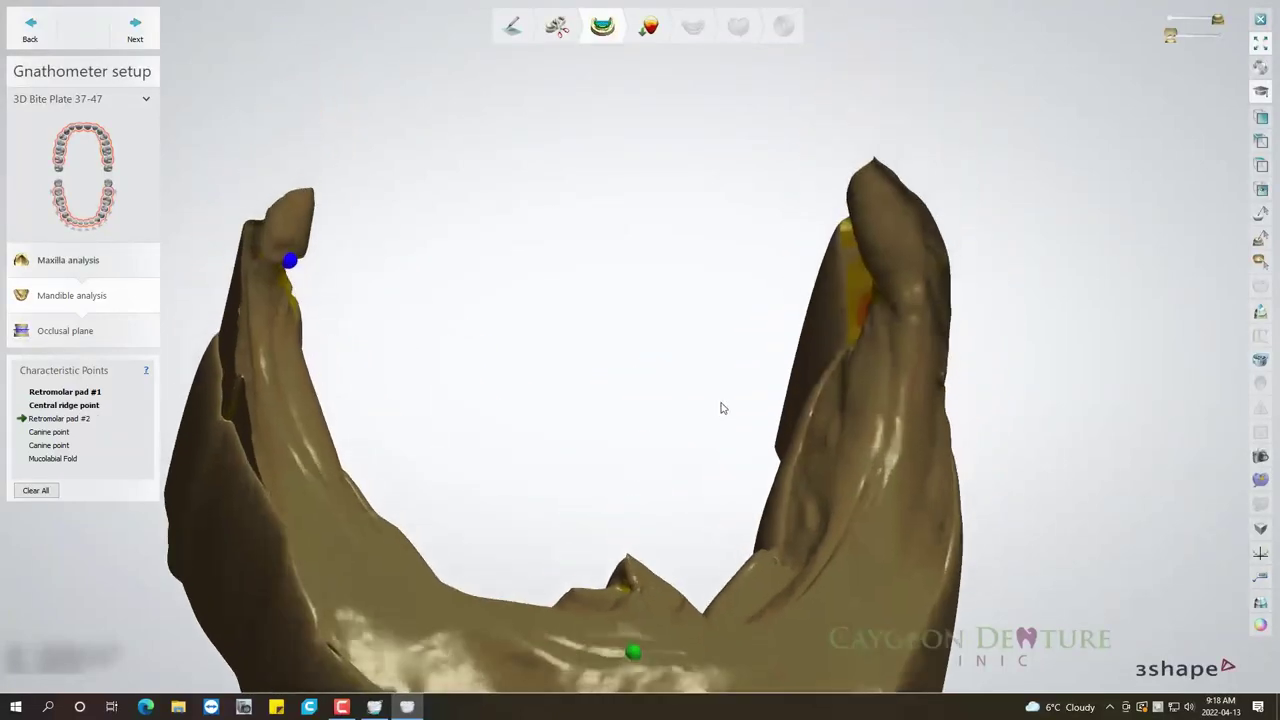
{"action": "left_click", "coordinate": [797, 289]}
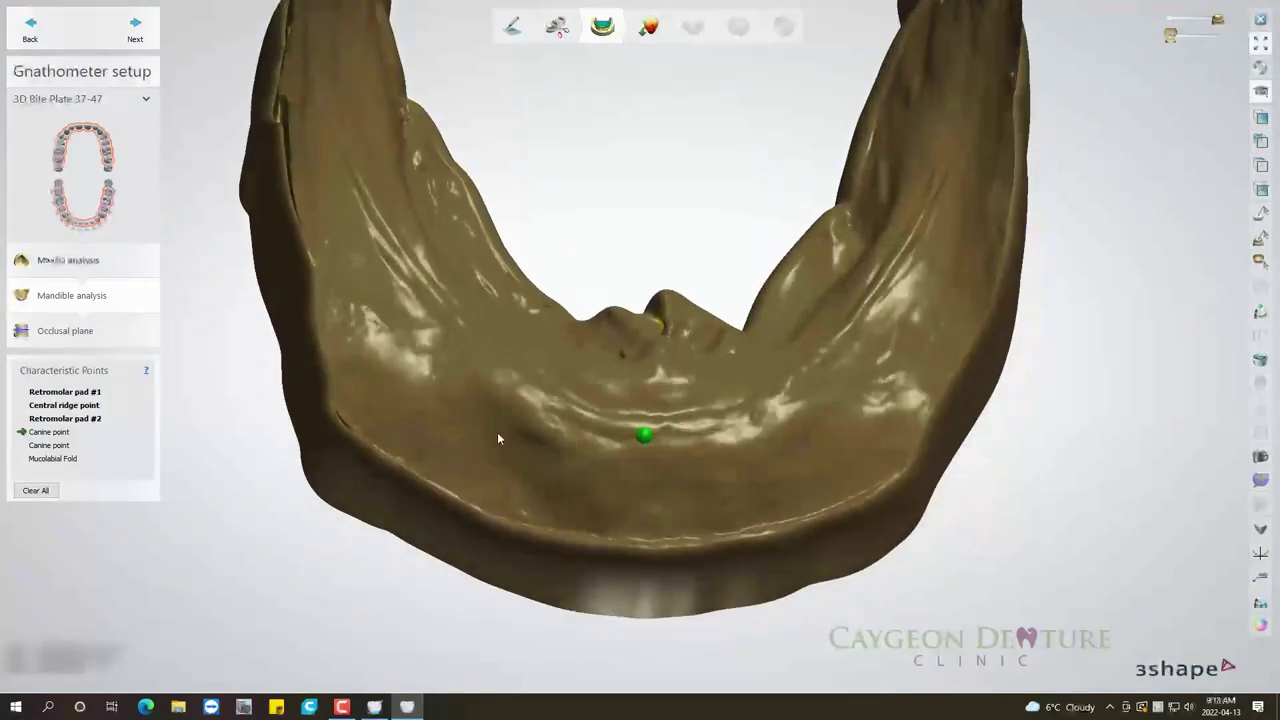
{"action": "left_click", "coordinate": [484, 421]}
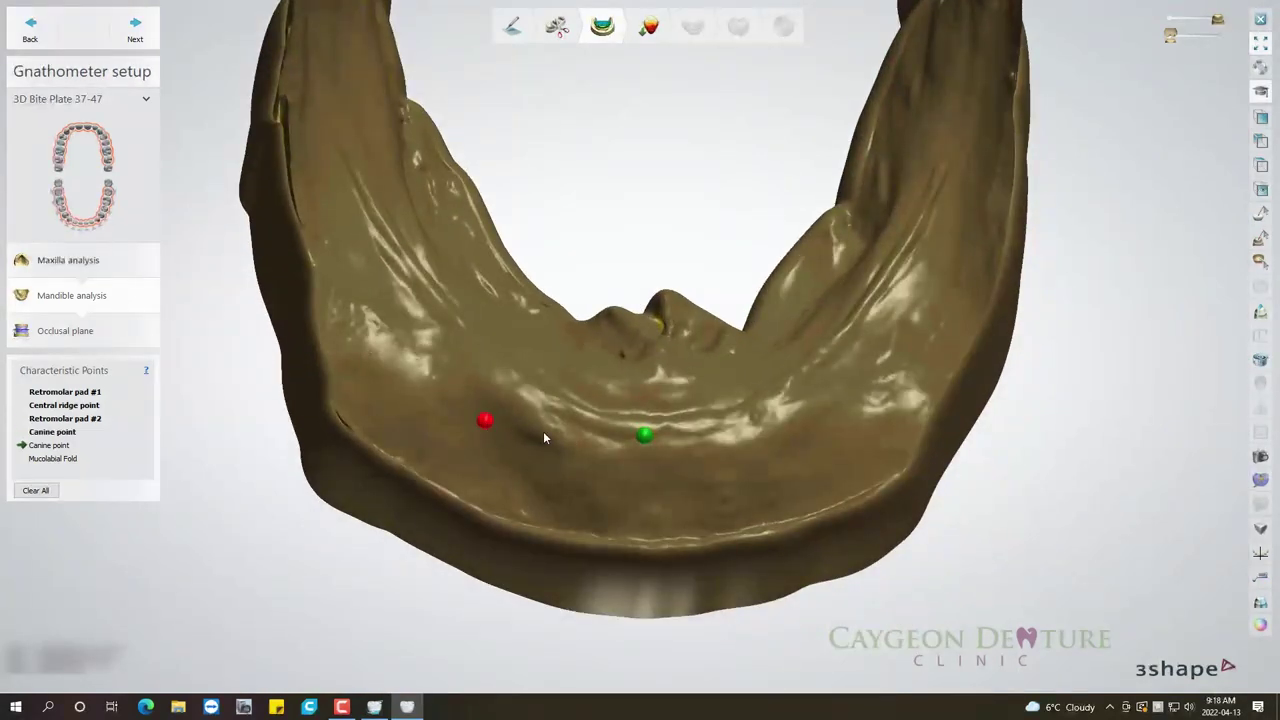
{"action": "left_click", "coordinate": [786, 444]}
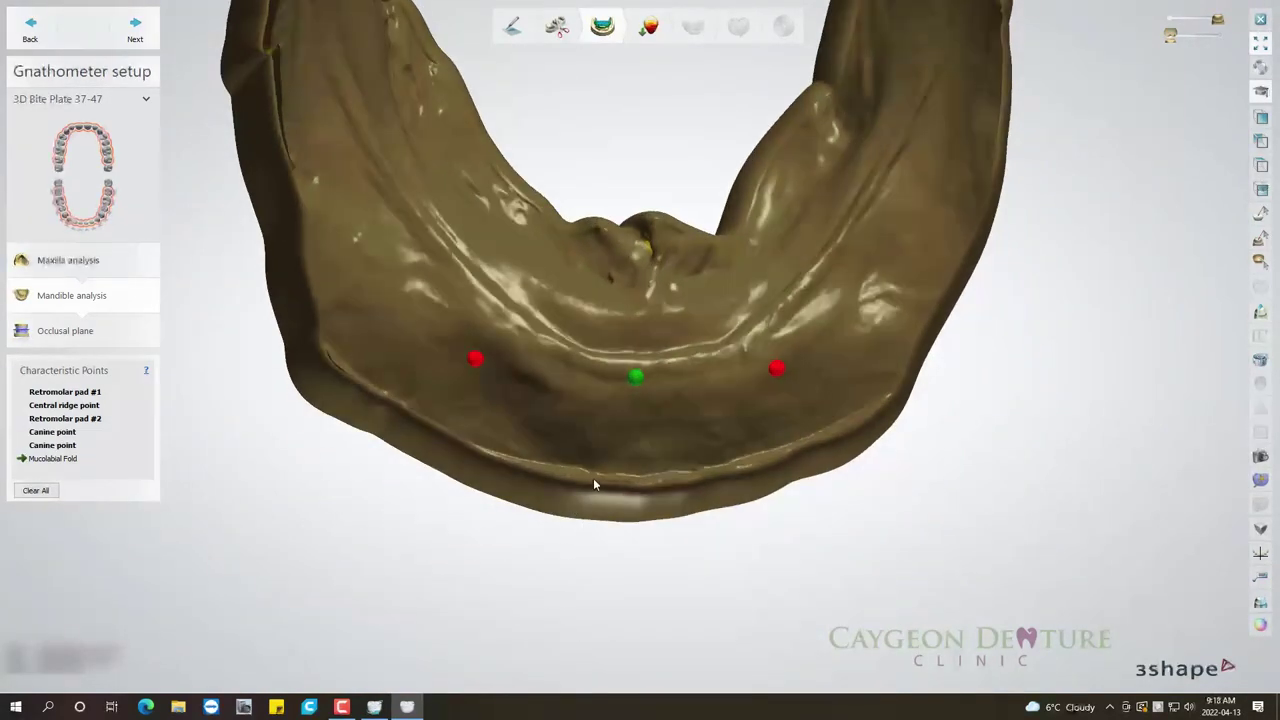
{"action": "left_click", "coordinate": [593, 479]}
{"action": "left_click", "coordinate": [135, 30]}
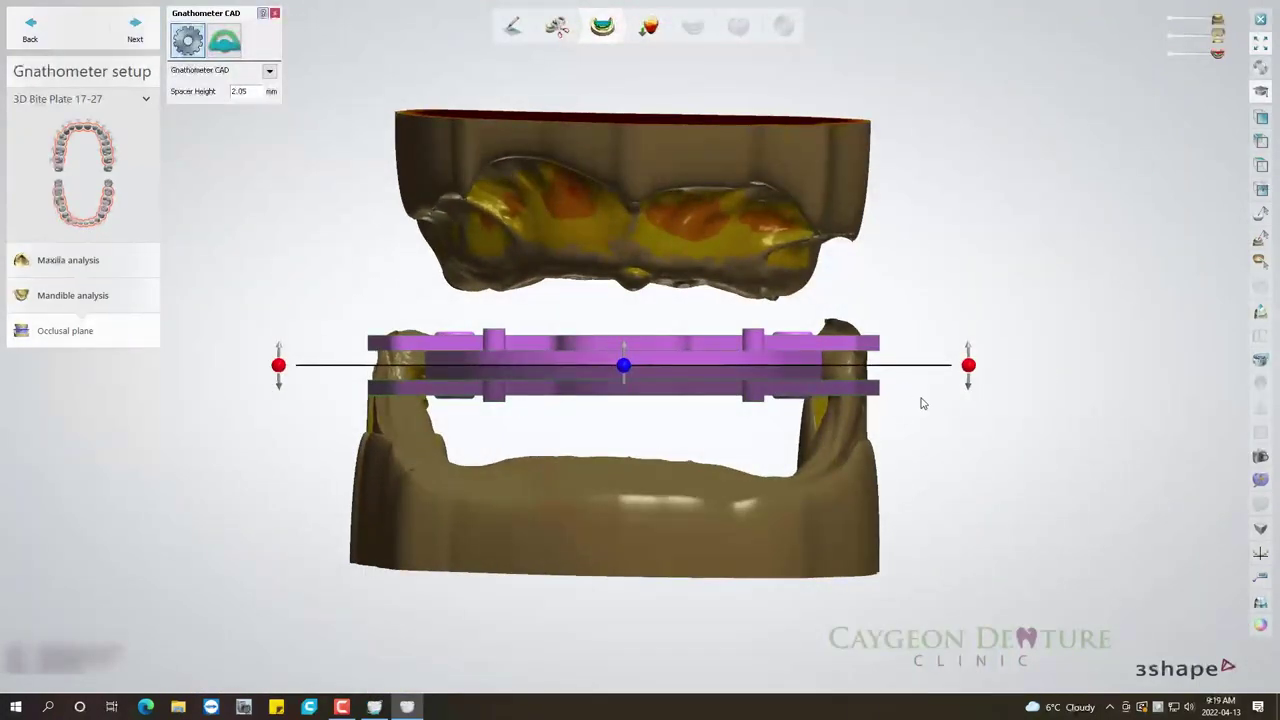
Tilt the occlusal plane and rotate it to the arch midline with the jaw model faded.
{"action": "left_click_drag", "start_coordinate": [968, 385], "coordinate": [968, 393]}
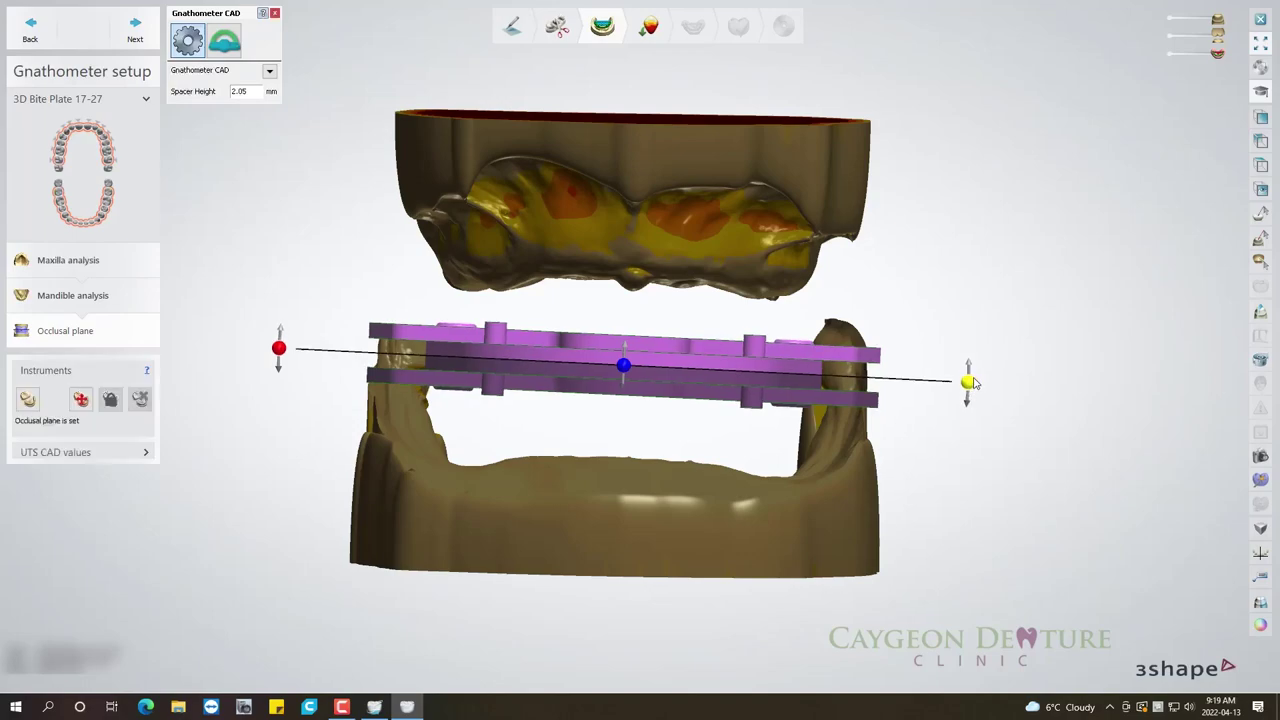
{"action": "mouse_move", "coordinate": [889, 414]}
{"action": "right_mouse_down"}
{"action": "mouse_move", "coordinate": [742, 456]}
{"action": "mouse_move", "coordinate": [782, 469]}
{"action": "mouse_move", "coordinate": [716, 490]}
{"action": "mouse_move", "coordinate": [649, 403]}
{"action": "mouse_move", "coordinate": [1029, 149]}
{"action": "right_mouse_up"}
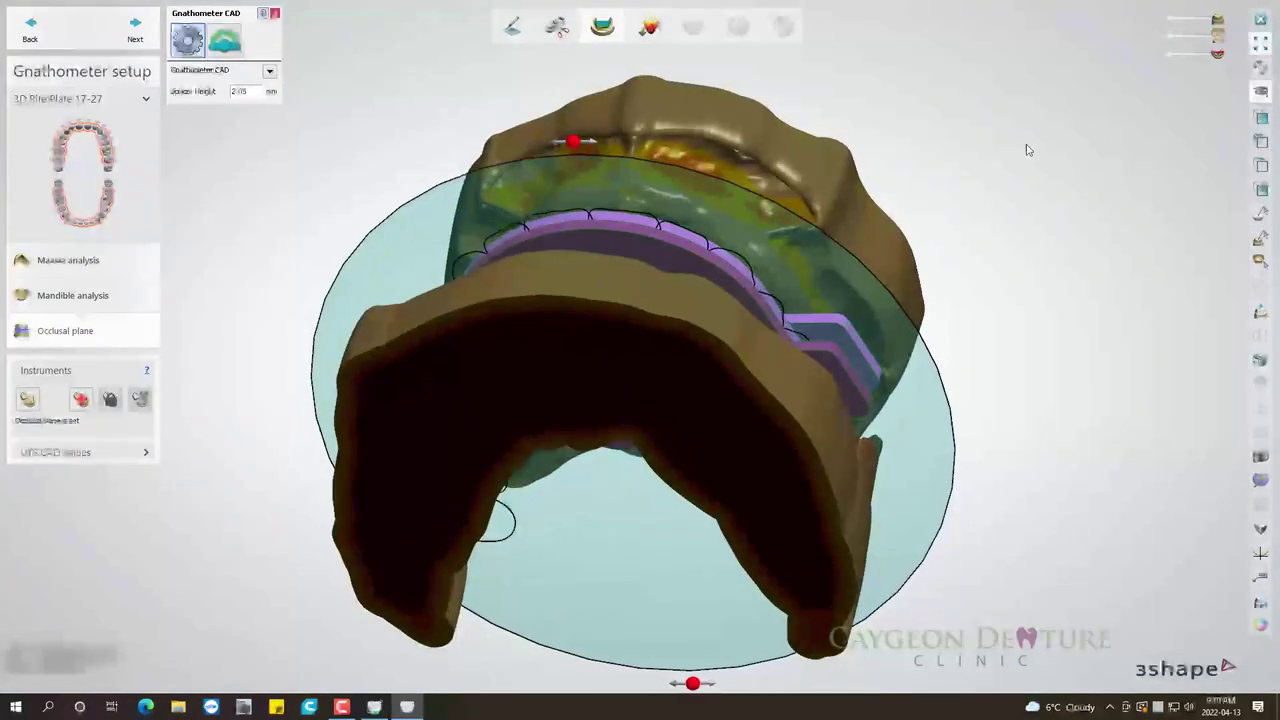
{"action": "left_click", "coordinate": [1167, 37]}
{"action": "right_click_drag", "start_coordinate": [845, 288], "coordinate": [754, 261]}
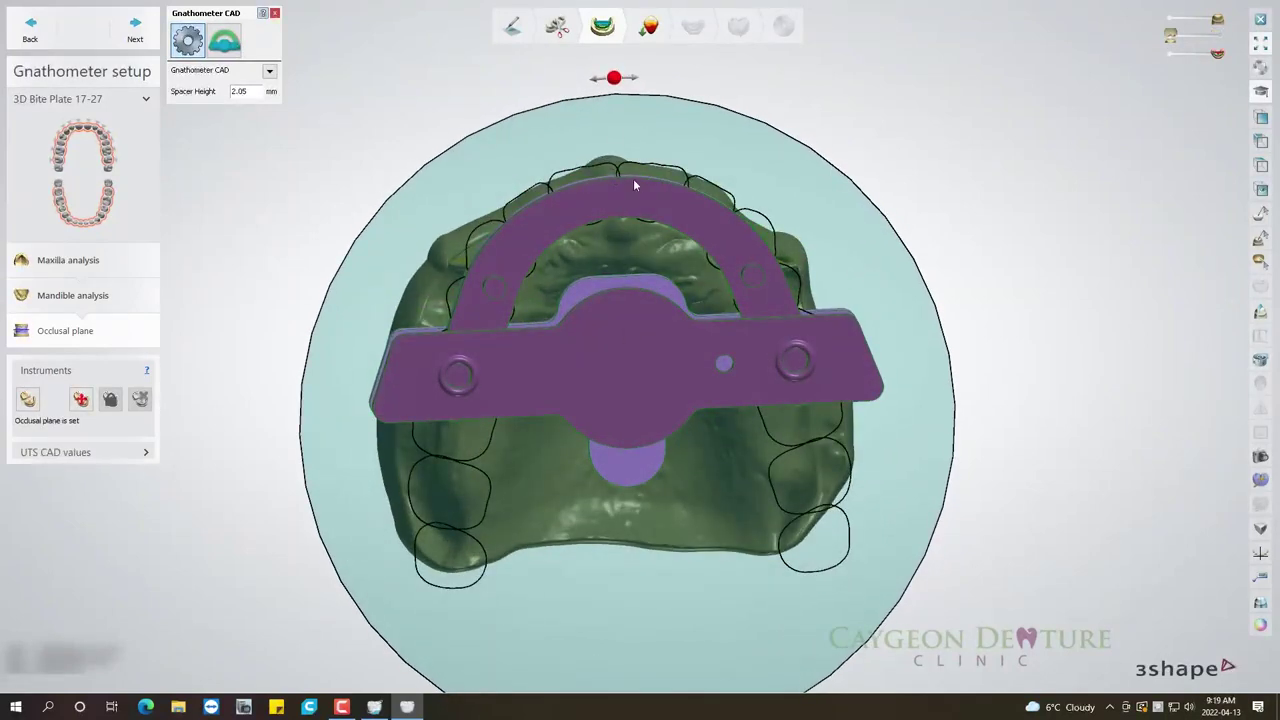
{"action": "right_click_drag", "start_coordinate": [628, 242], "coordinate": [630, 229]}
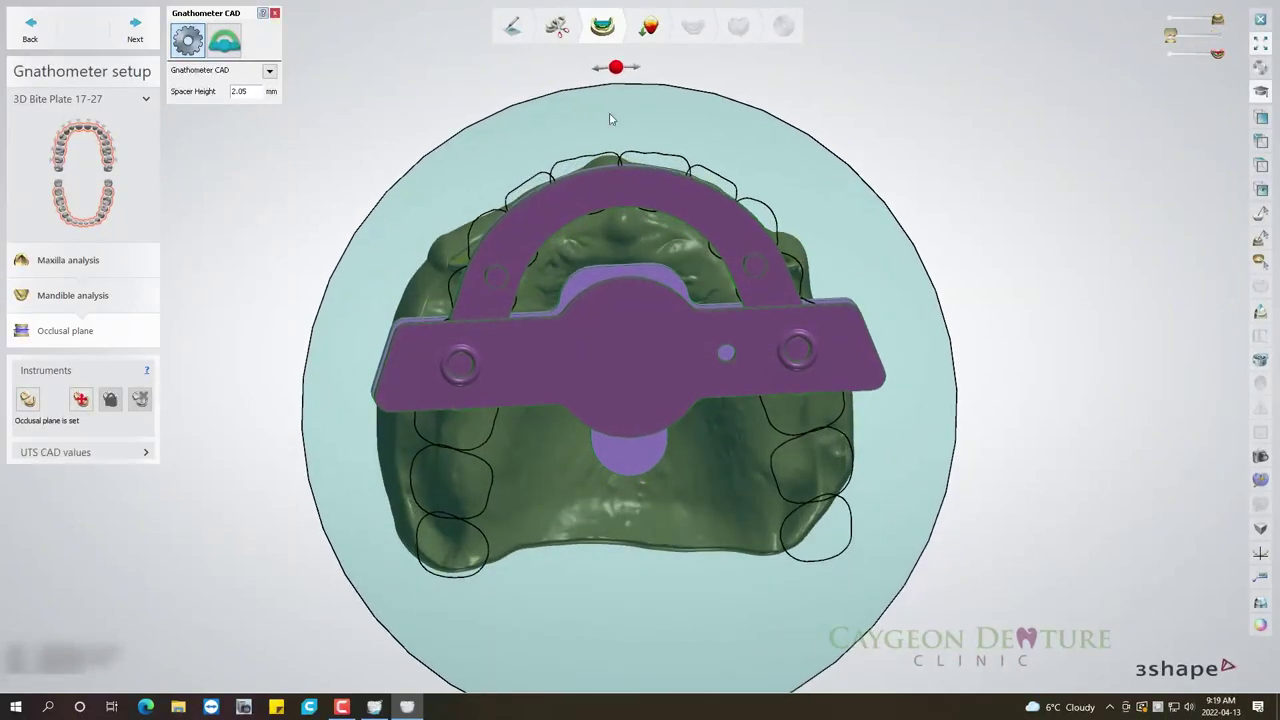
{"action": "left_click_drag", "start_coordinate": [615, 70], "coordinate": [626, 68]}
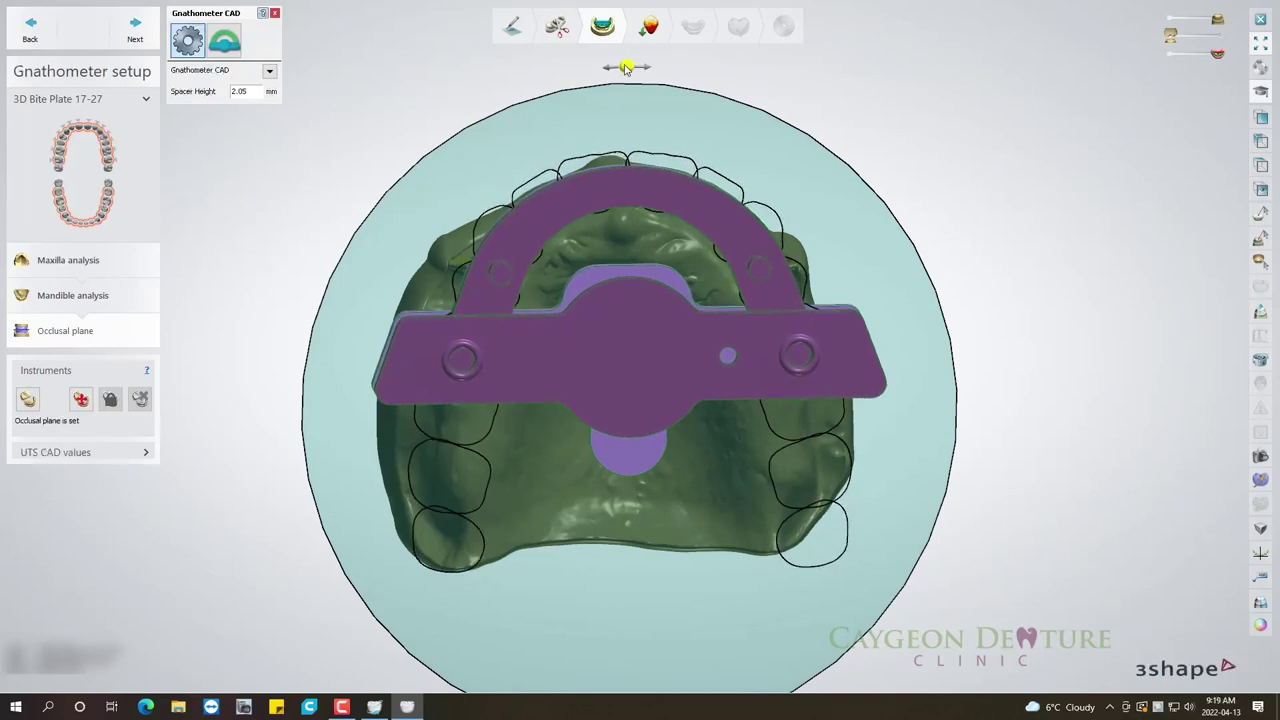
{"action": "left_click", "coordinate": [1228, 42]}
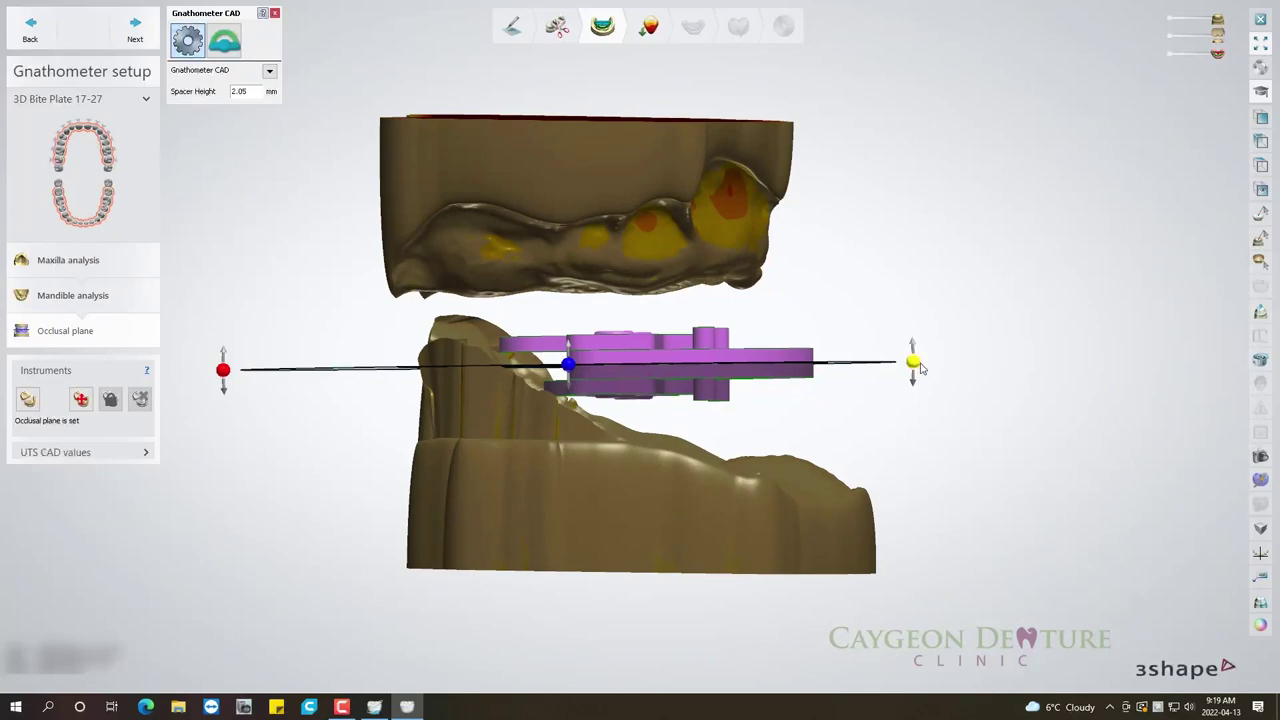
Level the occlusal plane between the jaws and raise the bite plate slightly, checking in front view.
{"action": "left_click_drag", "start_coordinate": [917, 367], "coordinate": [927, 380]}
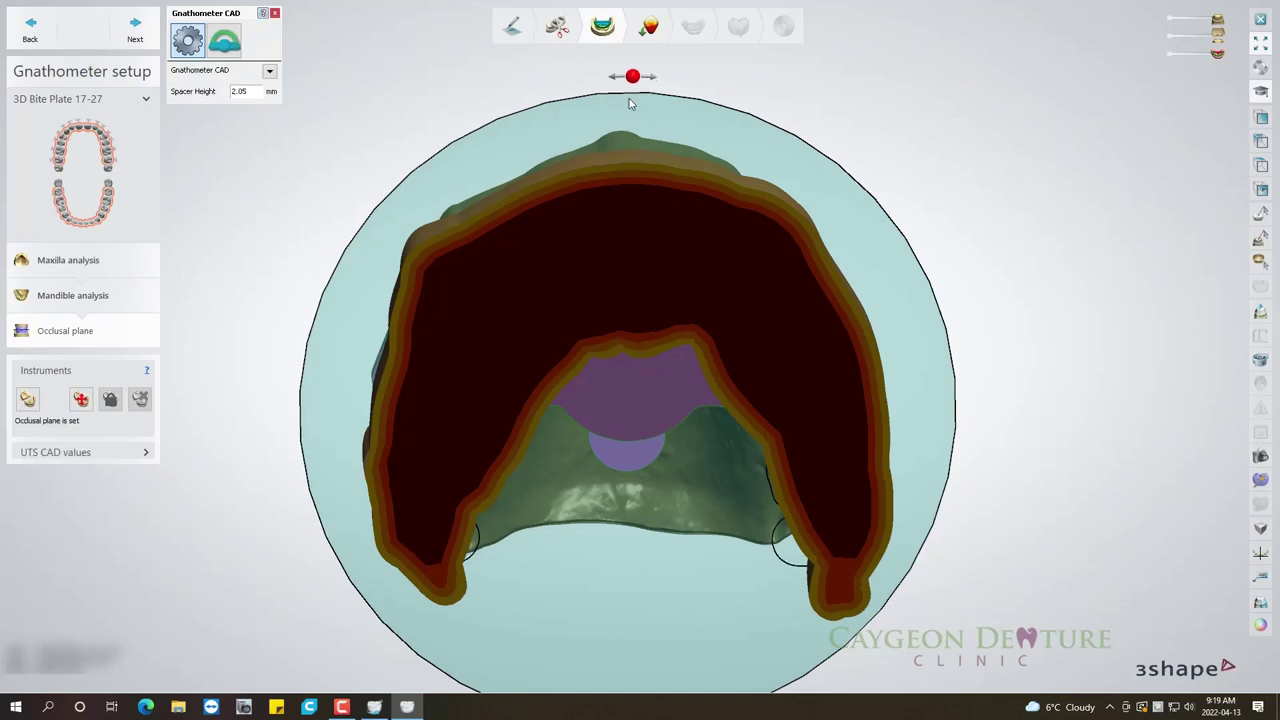
{"action": "left_click_drag", "start_coordinate": [629, 103], "coordinate": [630, 97]}
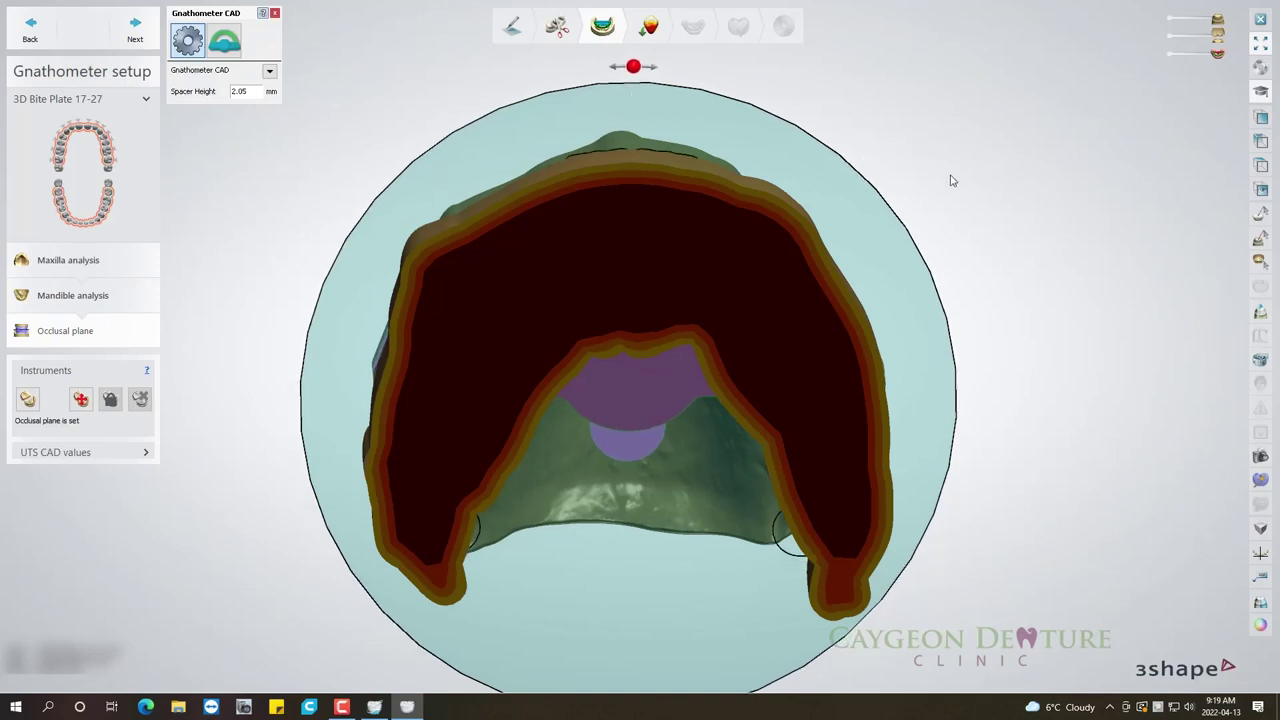
{"action": "mouse_move", "coordinate": [704, 308]}
{"action": "right_mouse_down"}
{"action": "mouse_move", "coordinate": [667, 371]}
{"action": "mouse_move", "coordinate": [676, 366]}
{"action": "right_mouse_up"}
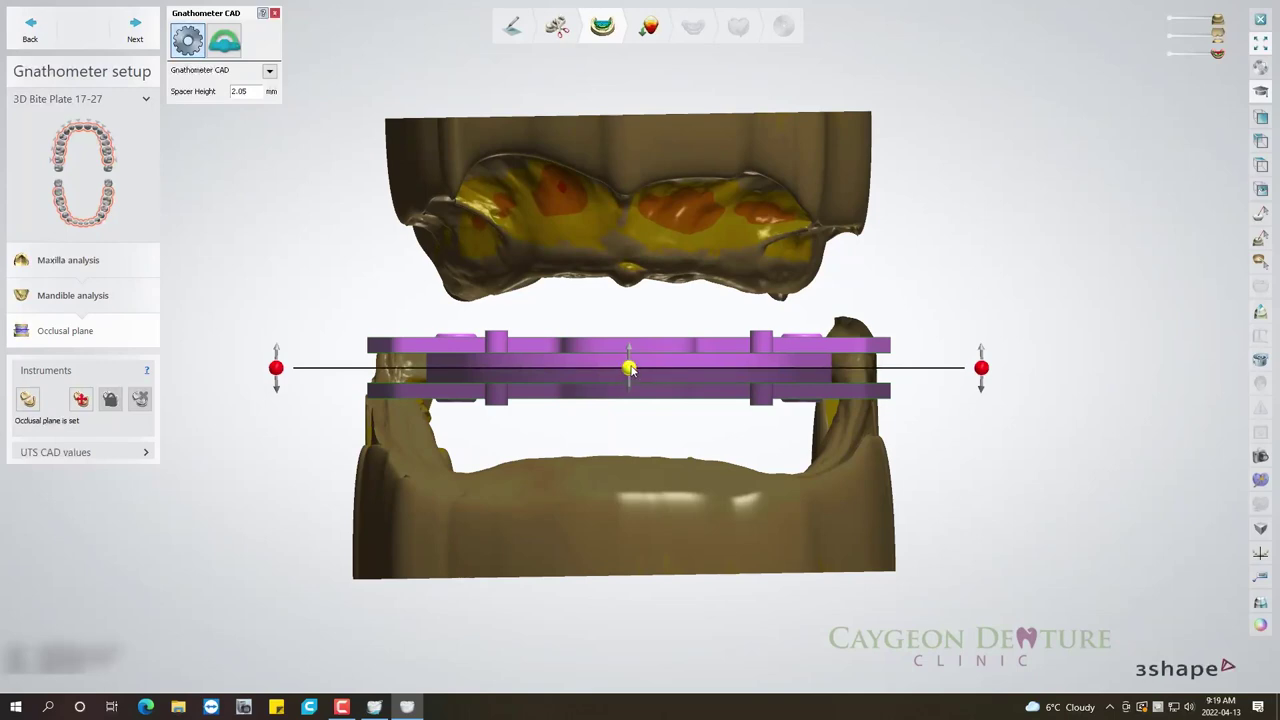
{"action": "left_click_drag", "start_coordinate": [628, 369], "coordinate": [627, 366]}
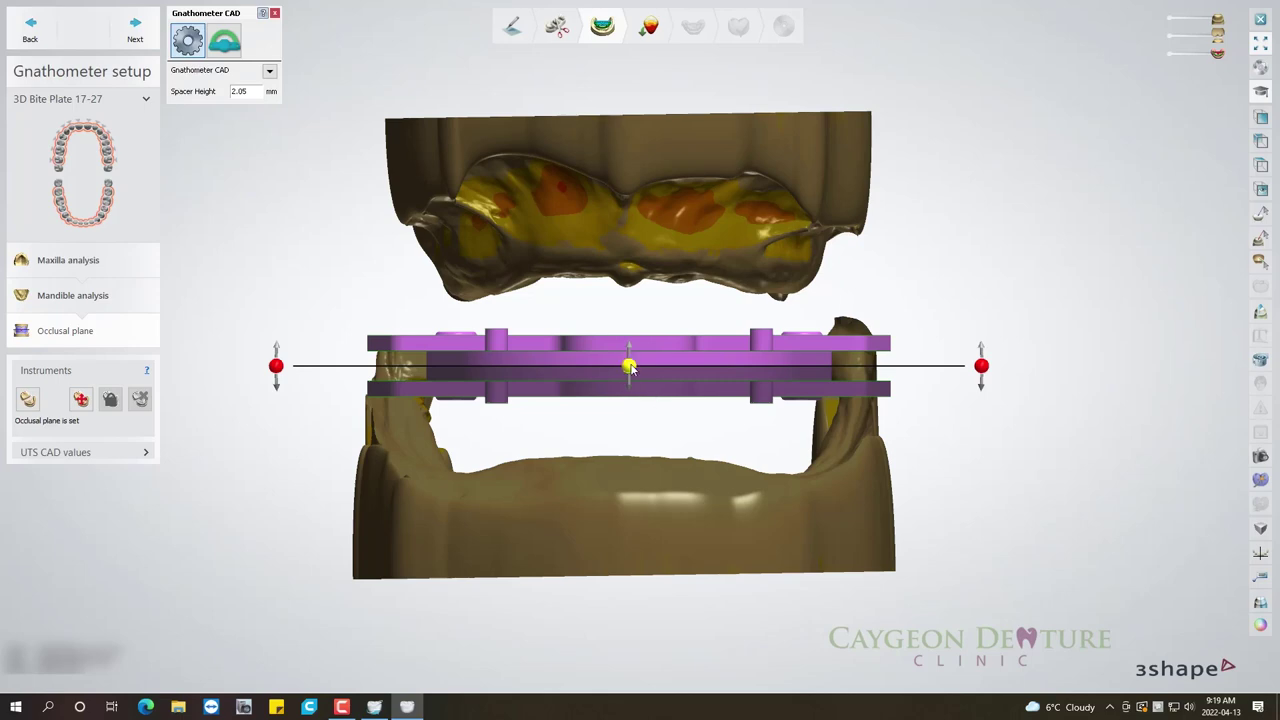
{"action": "left_click_drag", "start_coordinate": [629, 368], "coordinate": [628, 364]}
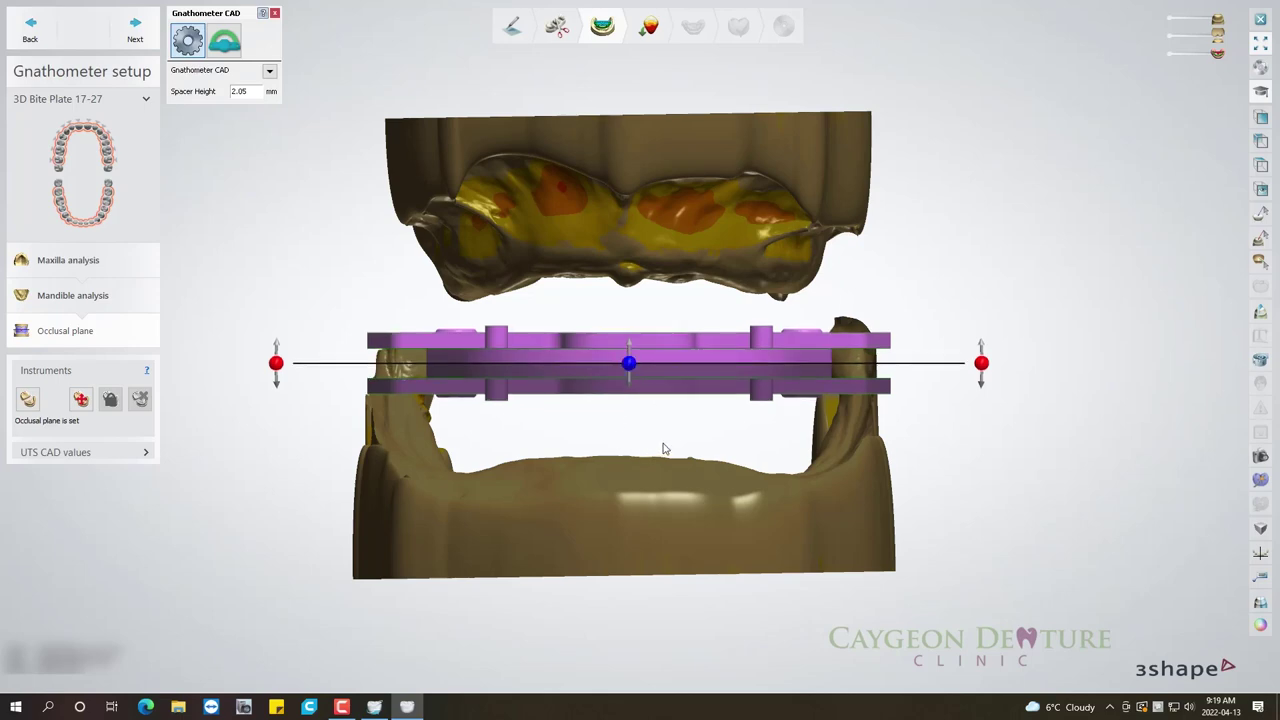
{"action": "right_click_drag", "start_coordinate": [663, 449], "coordinate": [762, 450]}
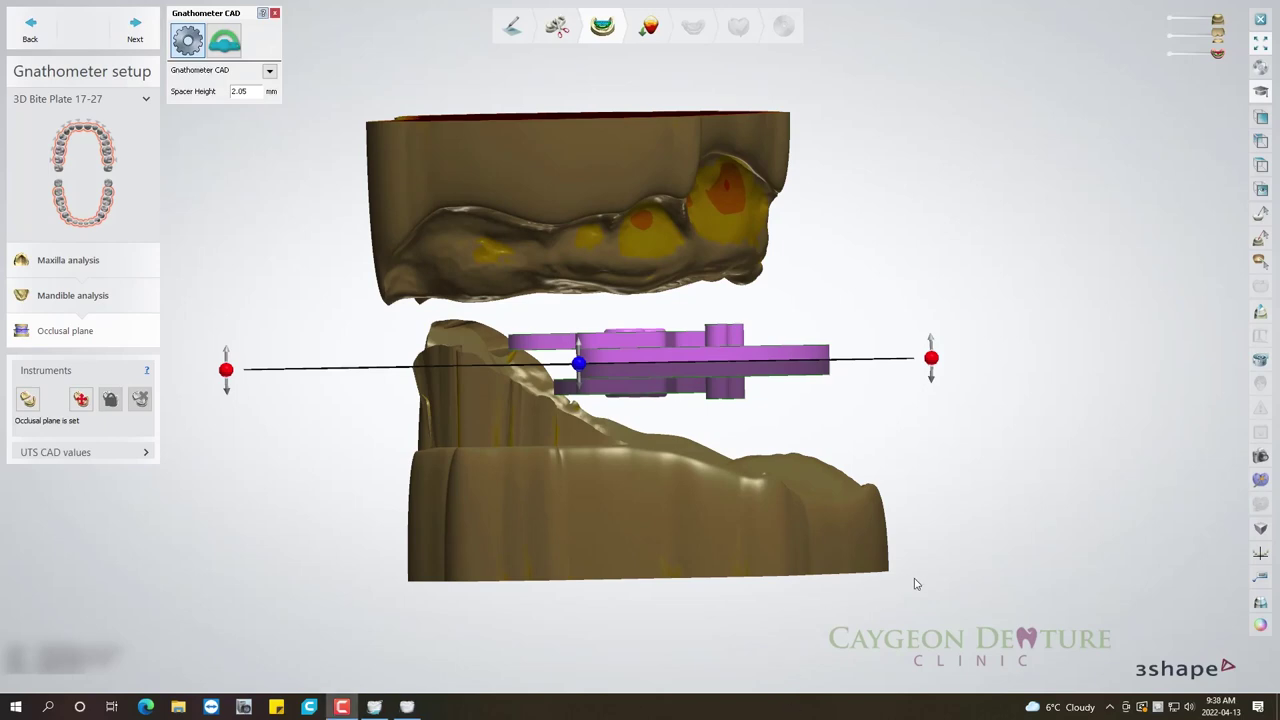
{"action": "right_click_drag", "start_coordinate": [915, 584], "coordinate": [812, 584]}
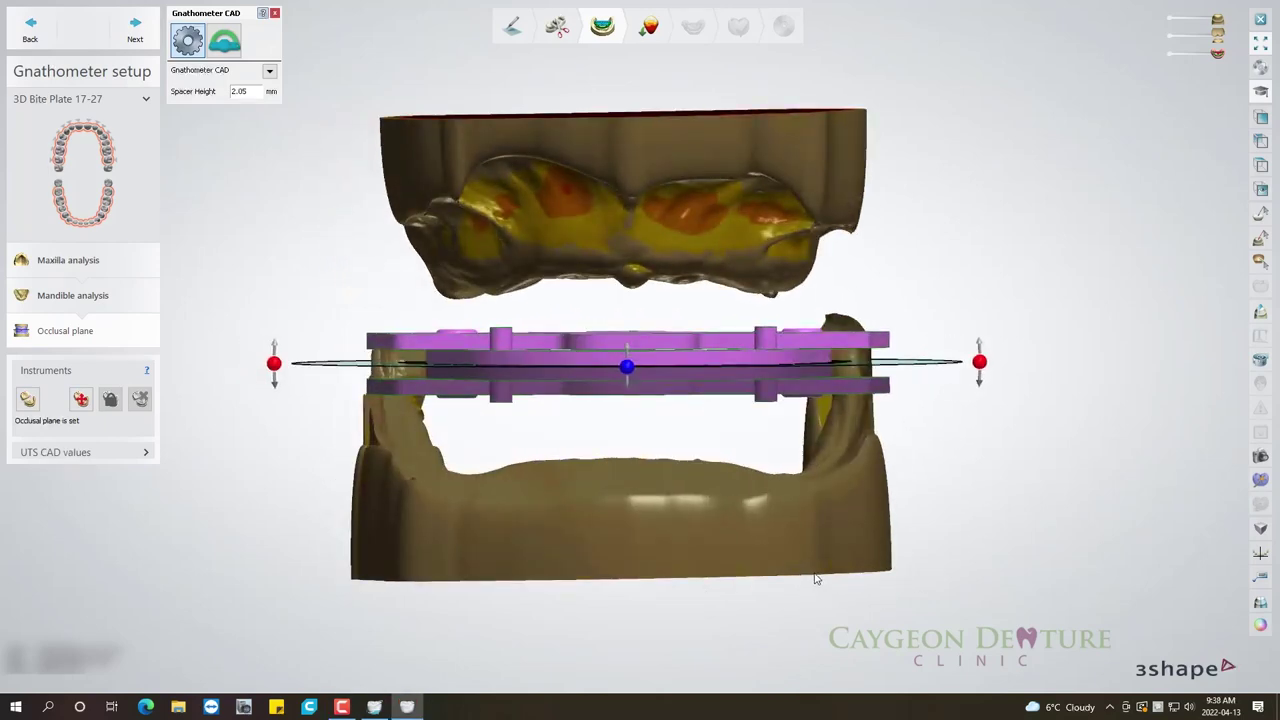
{"action": "left_click", "coordinate": [1261, 118]}
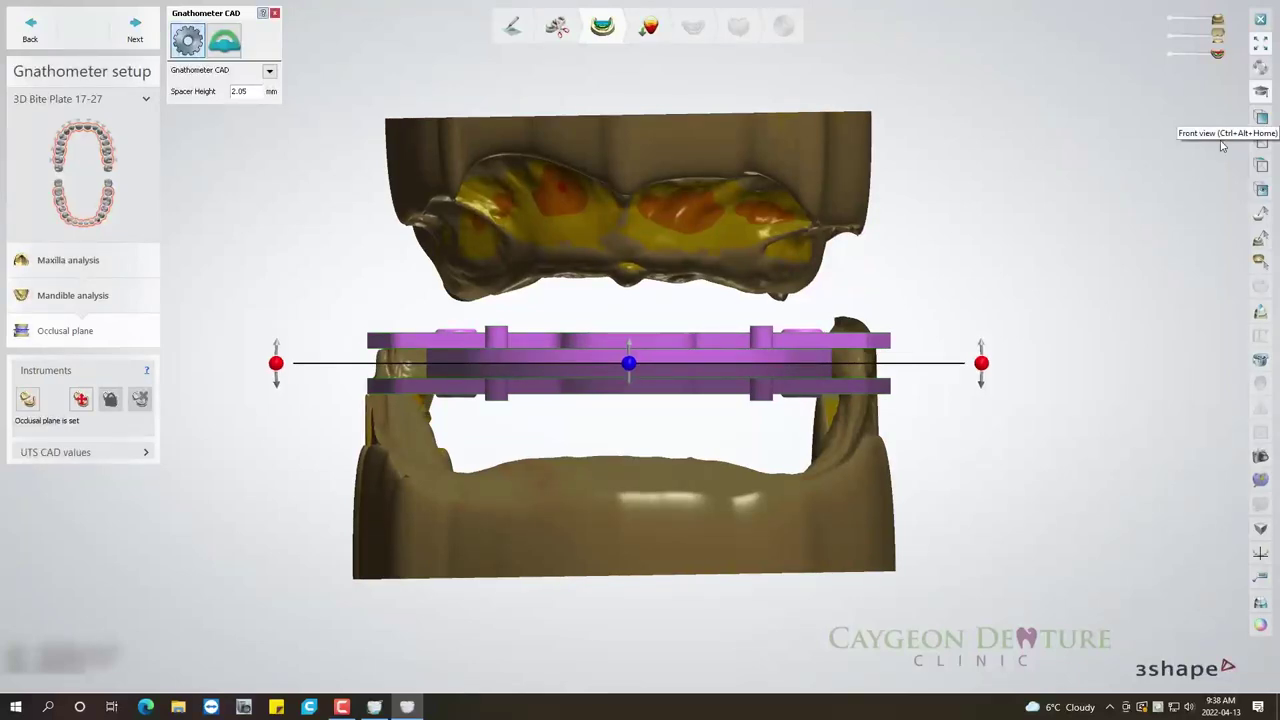
Tilt the insertion direction one step, adjust model visibility, and apply the undercut block-out.
{"action": "left_click", "coordinate": [135, 35]}
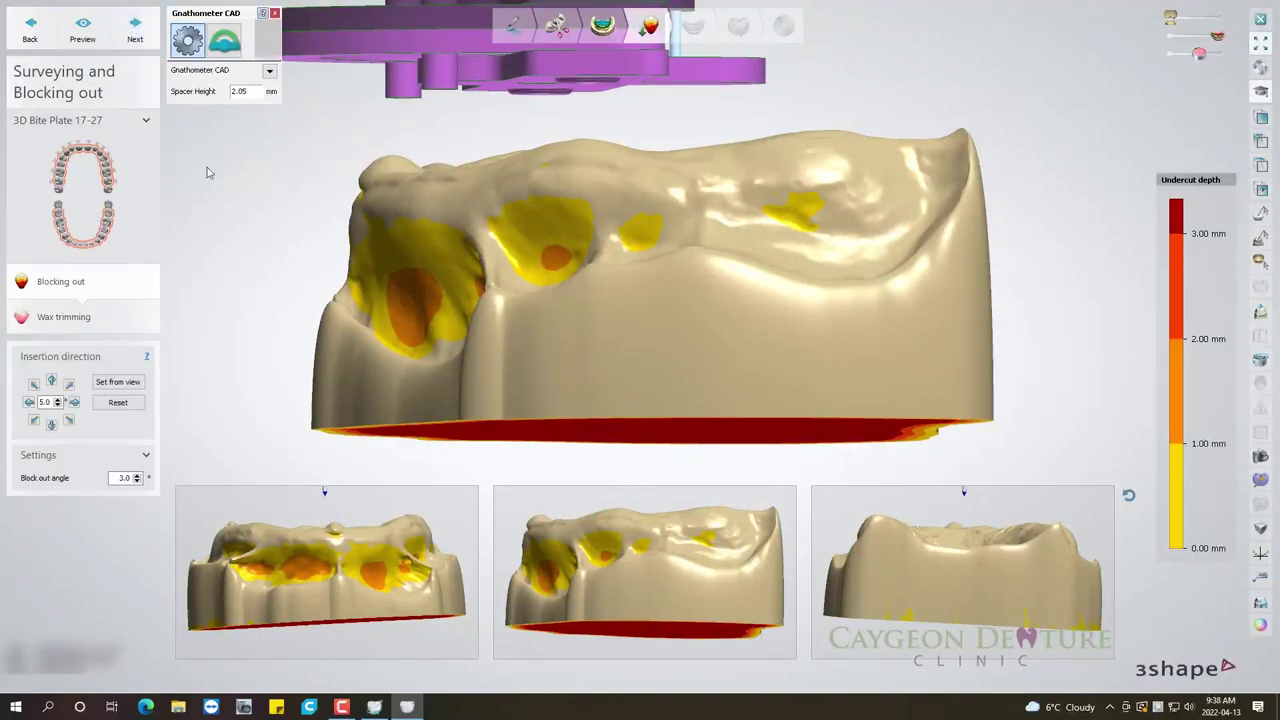
{"action": "scroll", "coordinate": [480, 300], "scroll_direction": "down", "scroll_amount": 2}
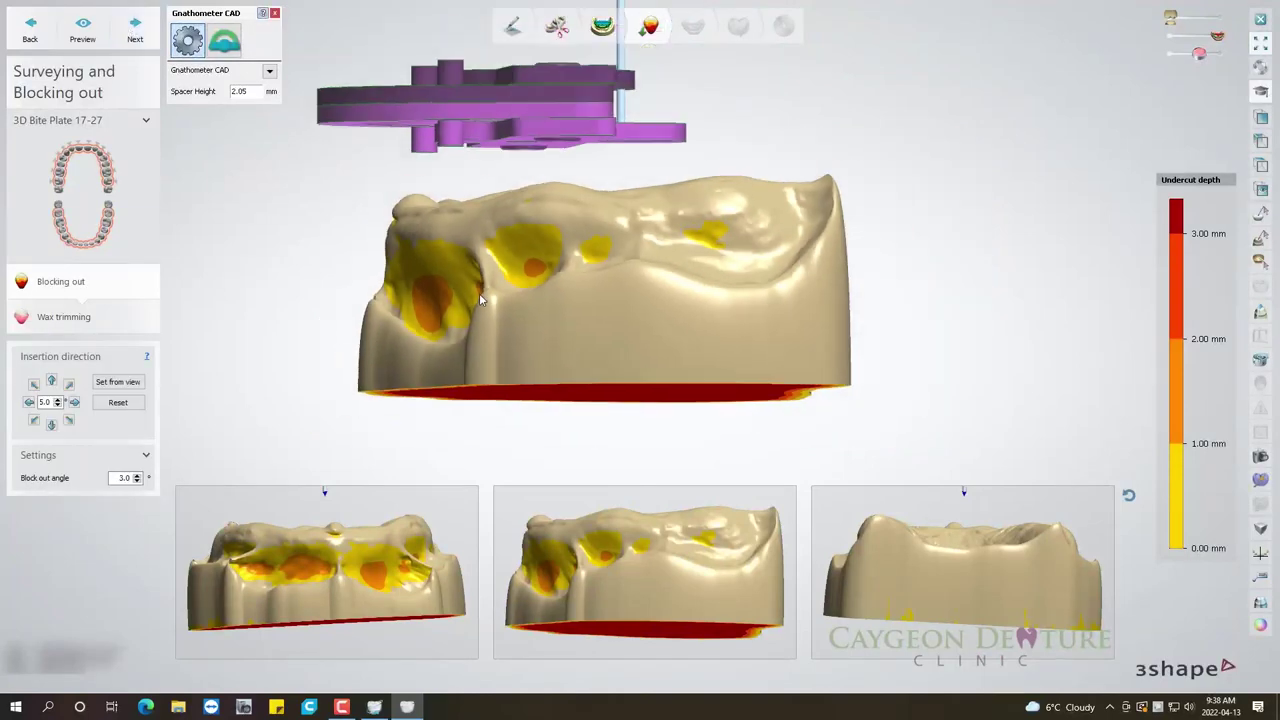
{"action": "scroll", "coordinate": [479, 302], "scroll_direction": "down", "scroll_amount": 2}
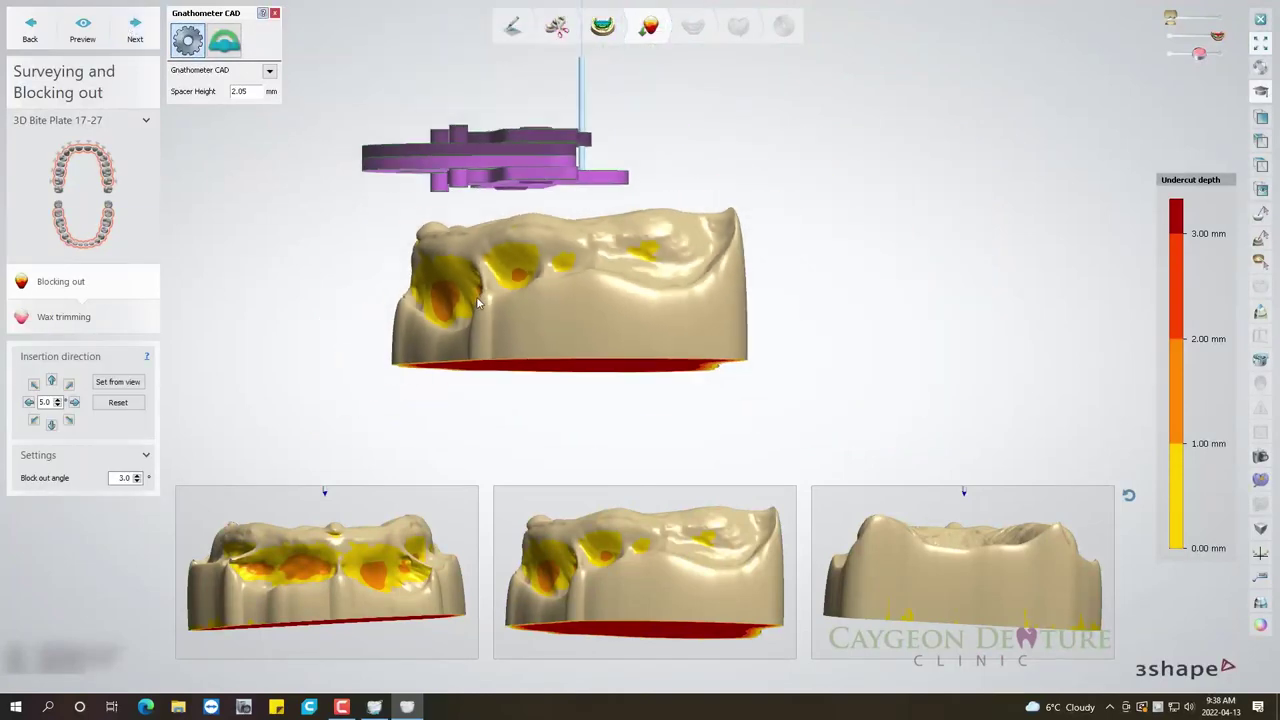
{"action": "left_click", "coordinate": [29, 402]}
{"action": "type", "text": "0"}
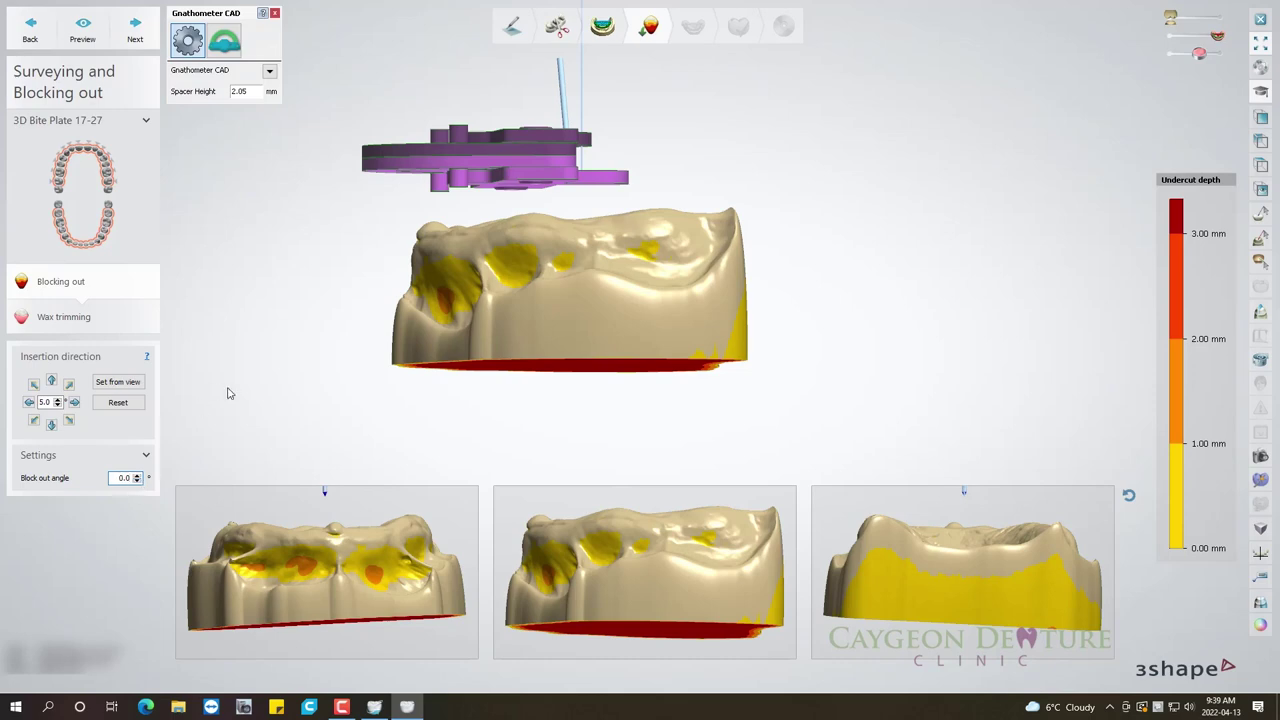
{"action": "left_click", "coordinate": [1219, 55]}
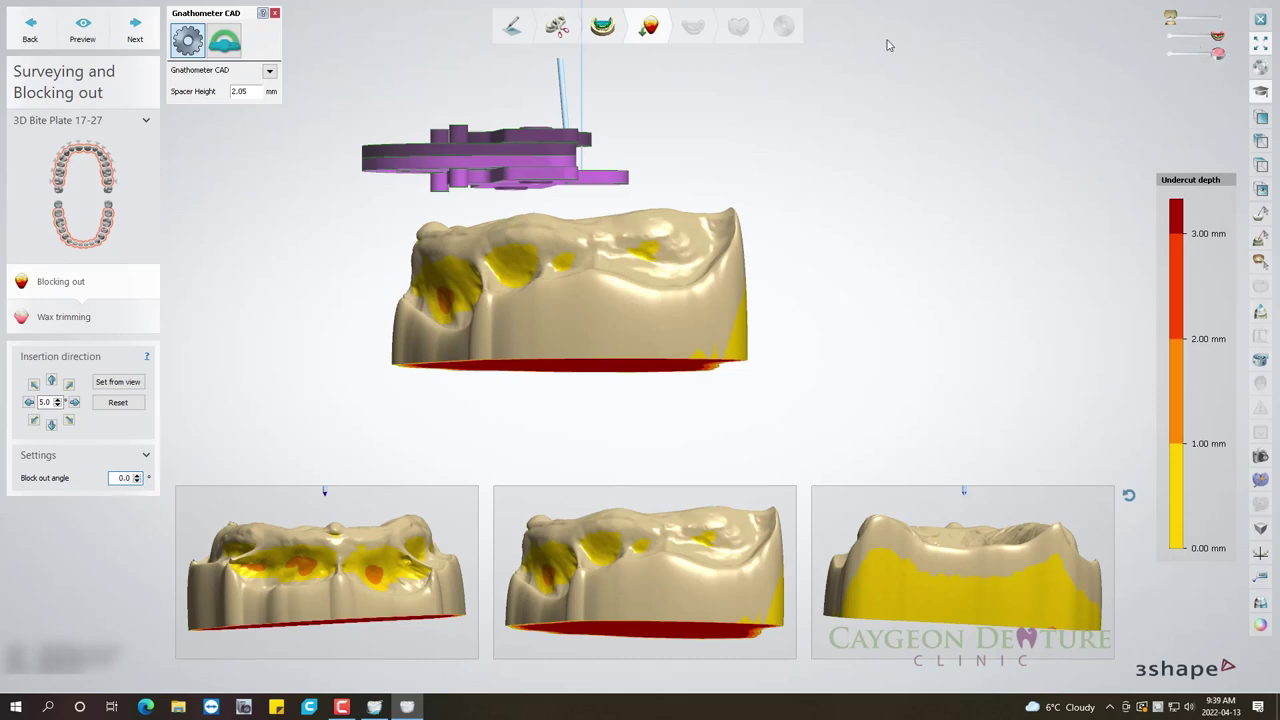
{"action": "left_click", "coordinate": [132, 22]}
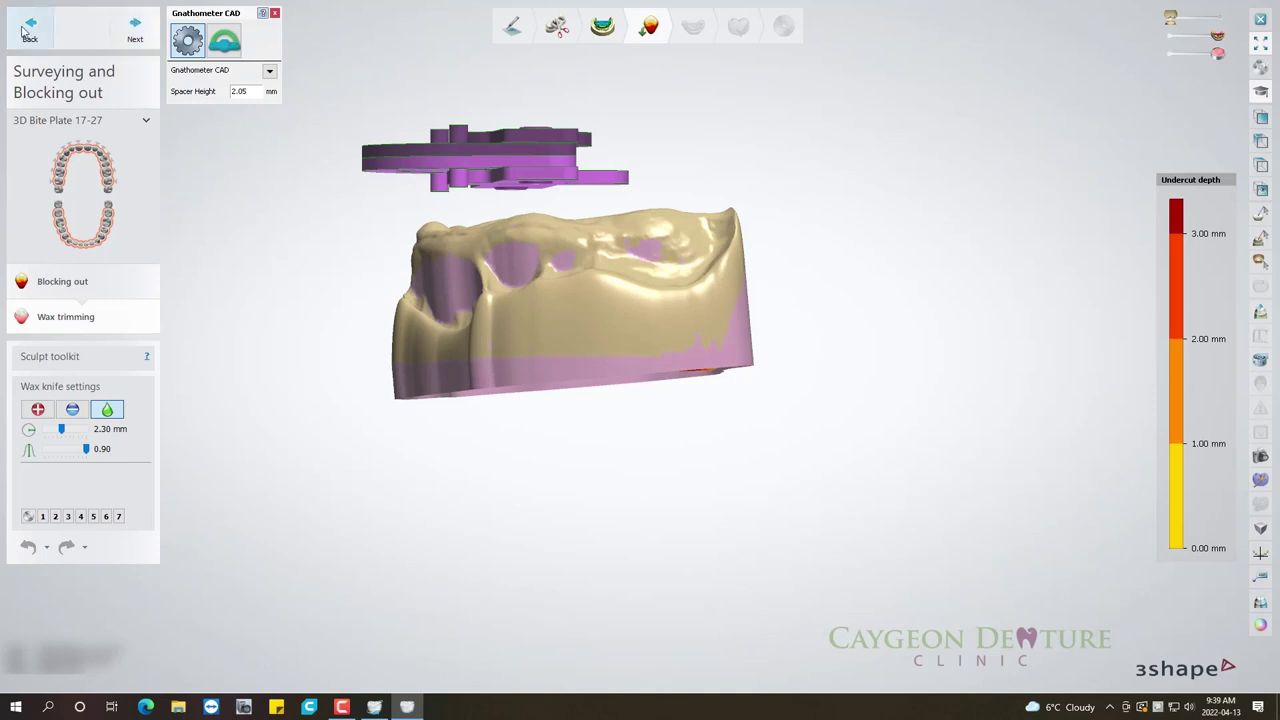
Return to Gnathometer setup and view both jaws from an elevated front angle.
{"action": "left_click", "coordinate": [613, 27]}
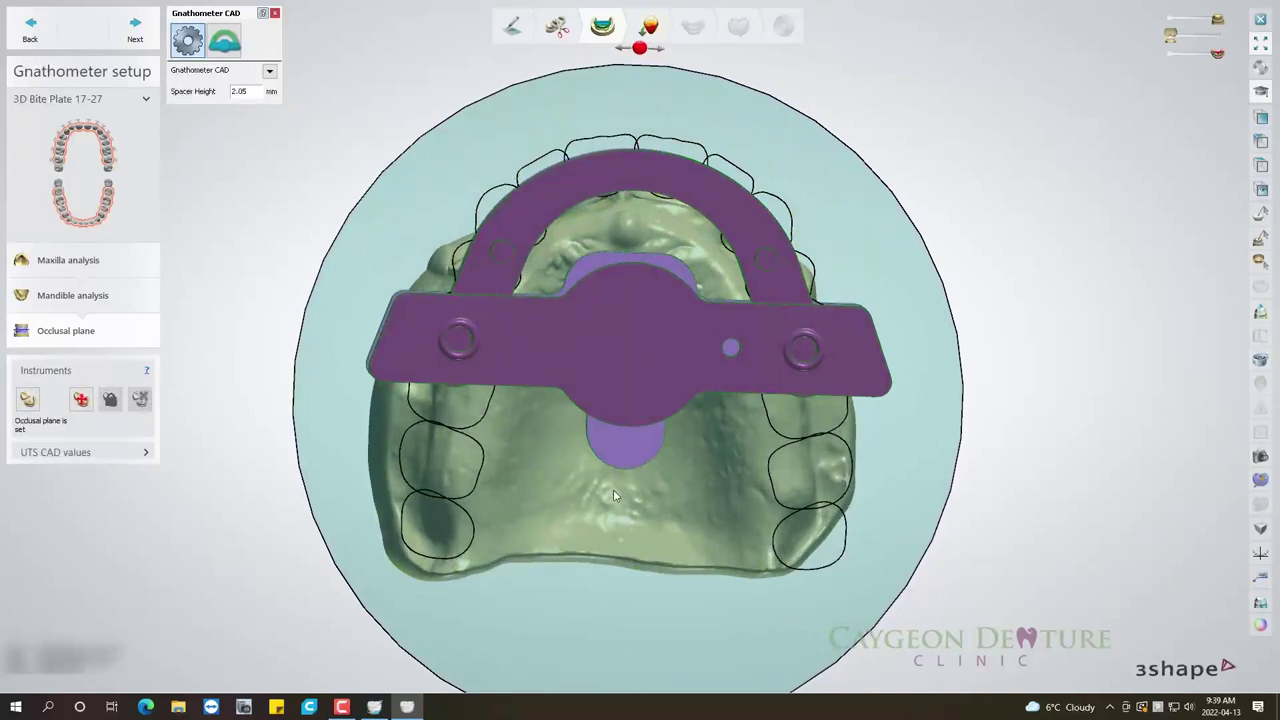
{"action": "middle_click_drag", "start_coordinate": [617, 507], "coordinate": [613, 569]}
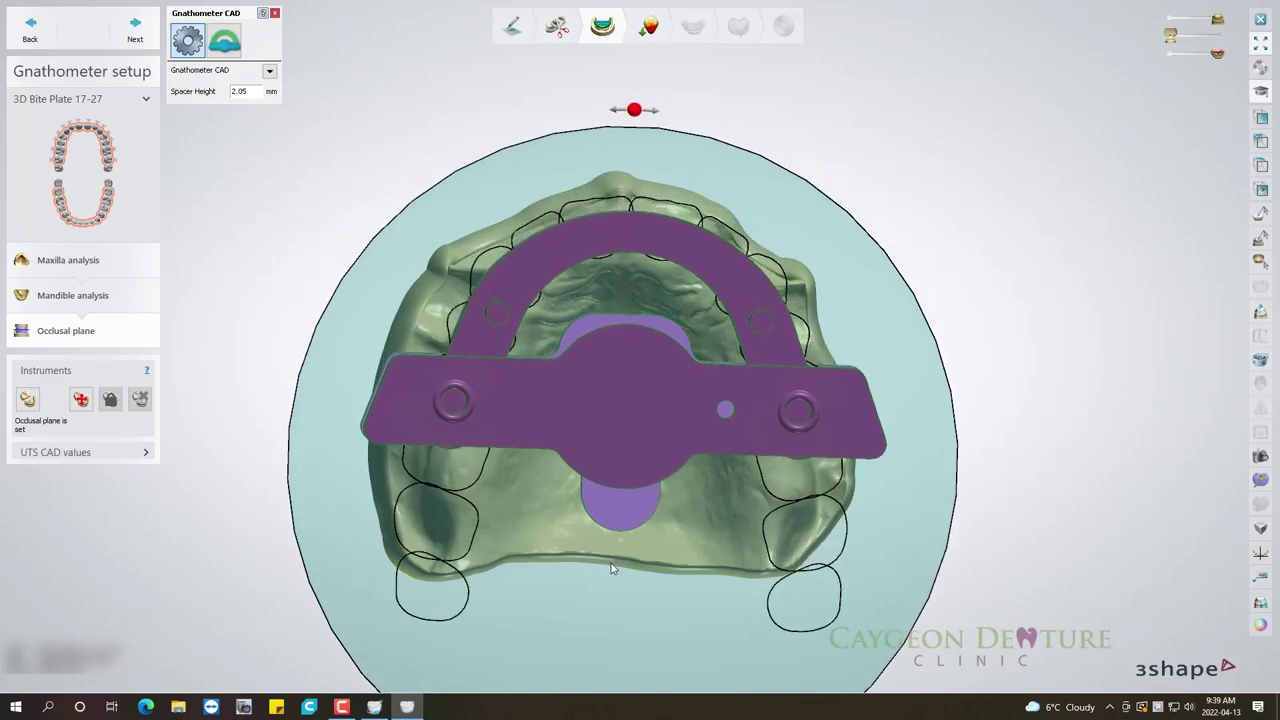
{"action": "left_click", "coordinate": [1224, 42]}
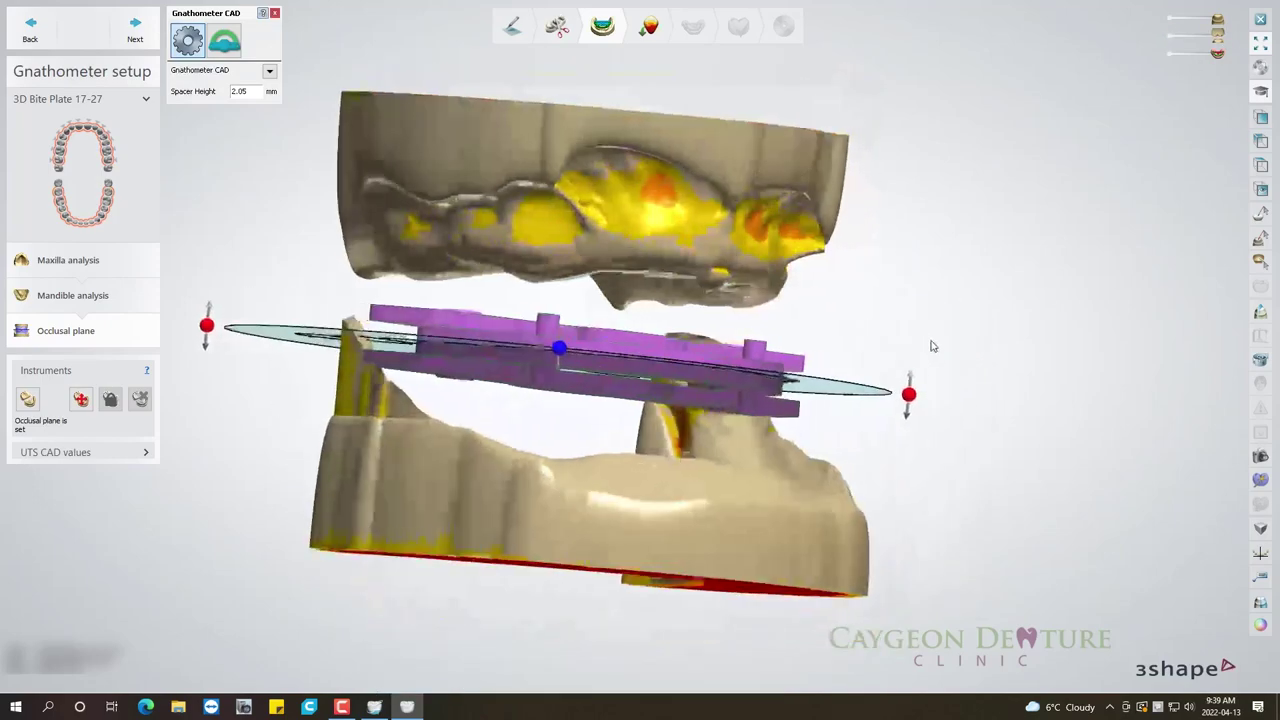
{"action": "mouse_move", "coordinate": [930, 346]}
{"action": "right_mouse_down"}
{"action": "mouse_move", "coordinate": [866, 349]}
{"action": "mouse_move", "coordinate": [897, 334]}
{"action": "mouse_move", "coordinate": [986, 346]}
{"action": "mouse_move", "coordinate": [880, 266]}
{"action": "mouse_move", "coordinate": [863, 280]}
{"action": "mouse_move", "coordinate": [883, 266]}
{"action": "mouse_move", "coordinate": [923, 126]}
{"action": "right_mouse_up"}
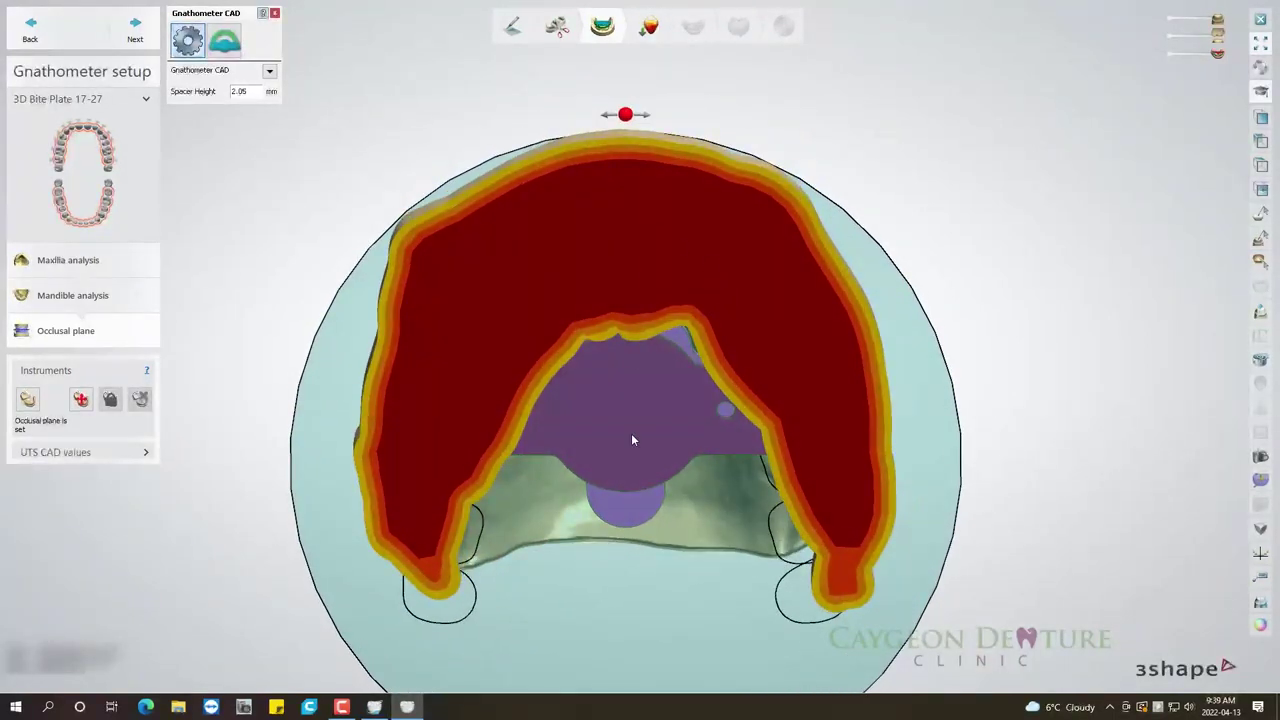
{"action": "mouse_move", "coordinate": [631, 432]}
{"action": "right_mouse_down"}
{"action": "mouse_move", "coordinate": [633, 412]}
{"action": "mouse_move", "coordinate": [692, 355]}
{"action": "right_mouse_up"}
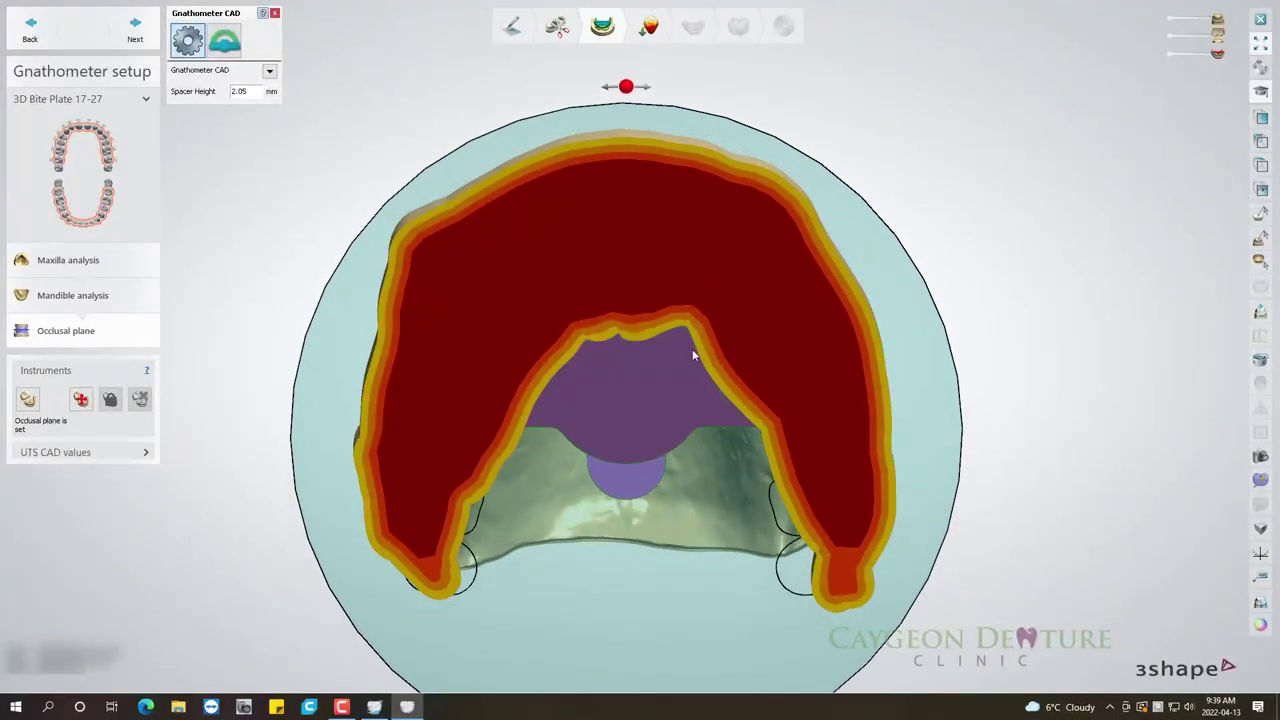
Hide the lower jaw and inspect the bite plate on the occlusal plane from above.
{"action": "left_click", "coordinate": [1168, 42]}
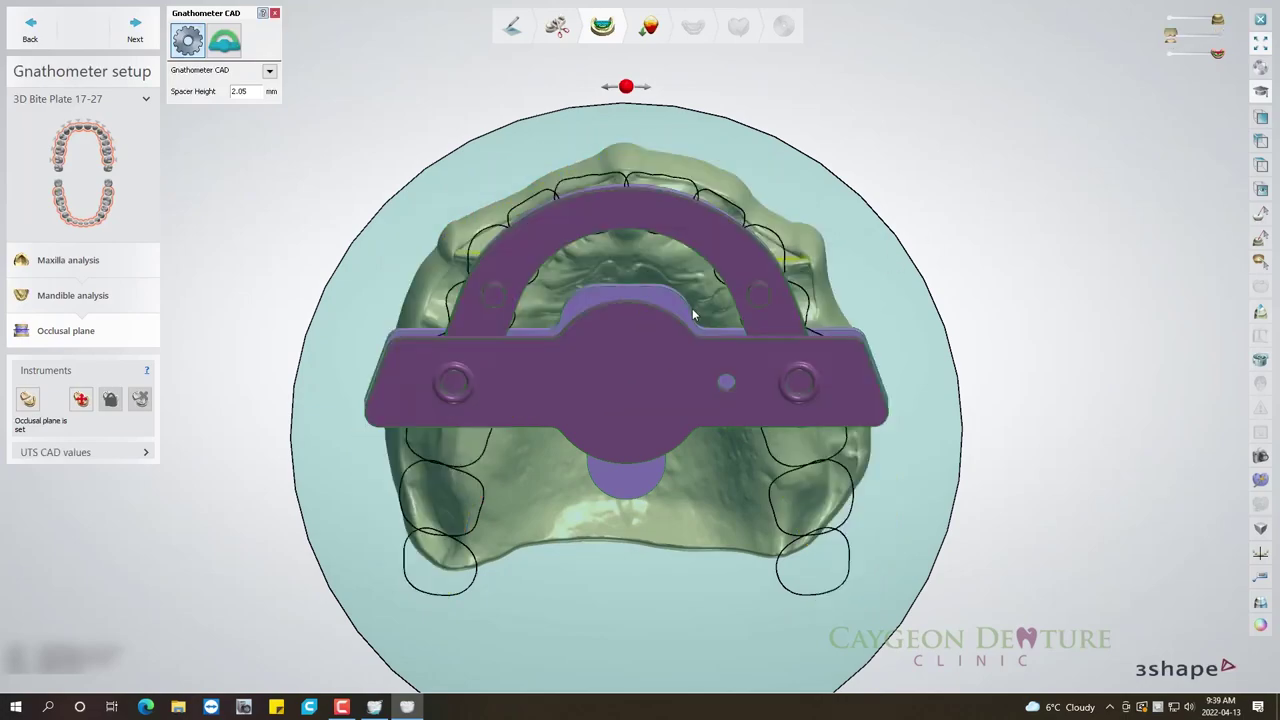
{"action": "mouse_move", "coordinate": [629, 316]}
{"action": "right_mouse_down"}
{"action": "mouse_move", "coordinate": [654, 363]}
{"action": "mouse_move", "coordinate": [667, 229]}
{"action": "mouse_move", "coordinate": [795, 193]}
{"action": "mouse_move", "coordinate": [763, 246]}
{"action": "mouse_move", "coordinate": [771, 214]}
{"action": "mouse_move", "coordinate": [777, 223]}
{"action": "mouse_move", "coordinate": [755, 232]}
{"action": "mouse_move", "coordinate": [766, 231]}
{"action": "right_mouse_up"}
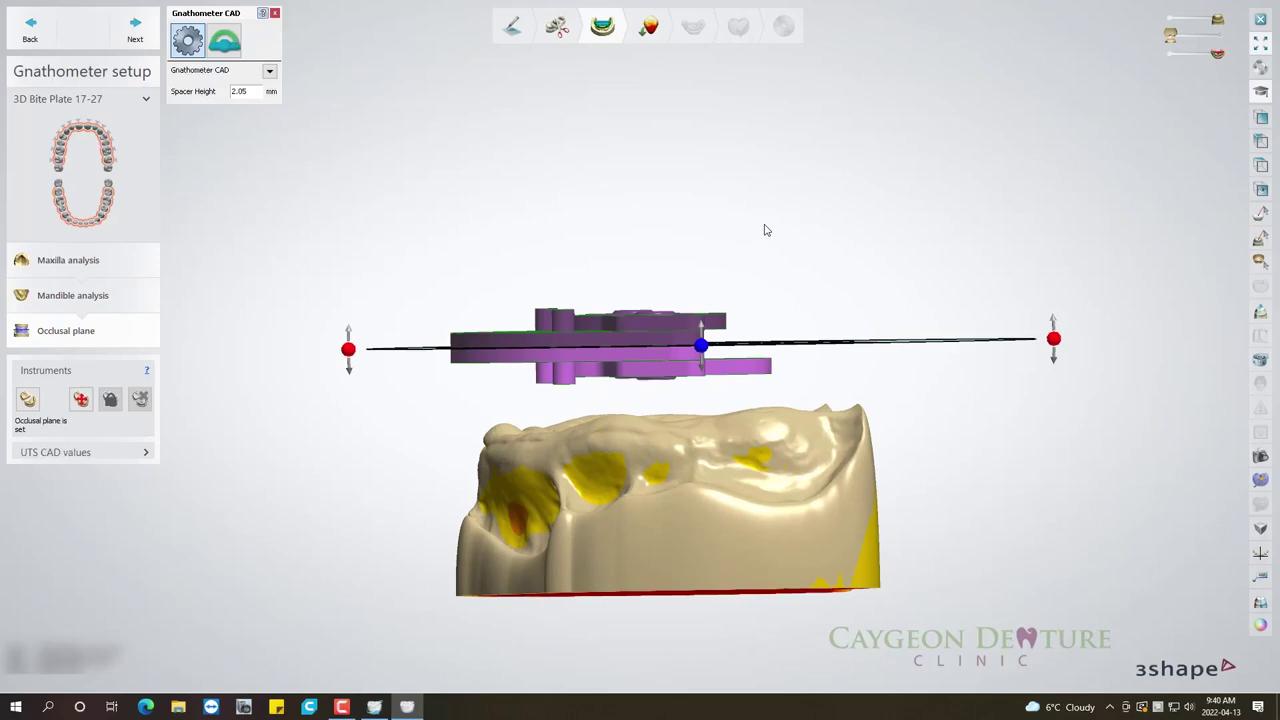
{"action": "right_click_drag", "start_coordinate": [795, 251], "coordinate": [794, 352]}
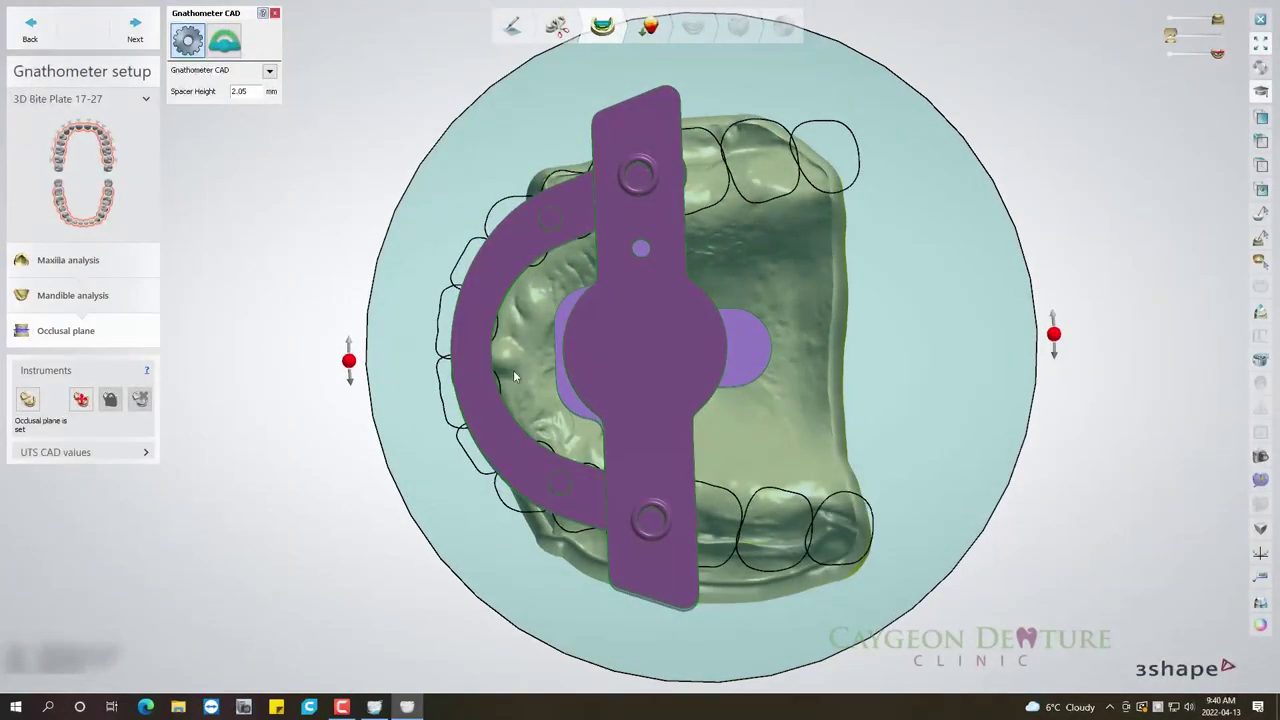
{"action": "right_click_drag", "start_coordinate": [513, 373], "coordinate": [505, 373]}
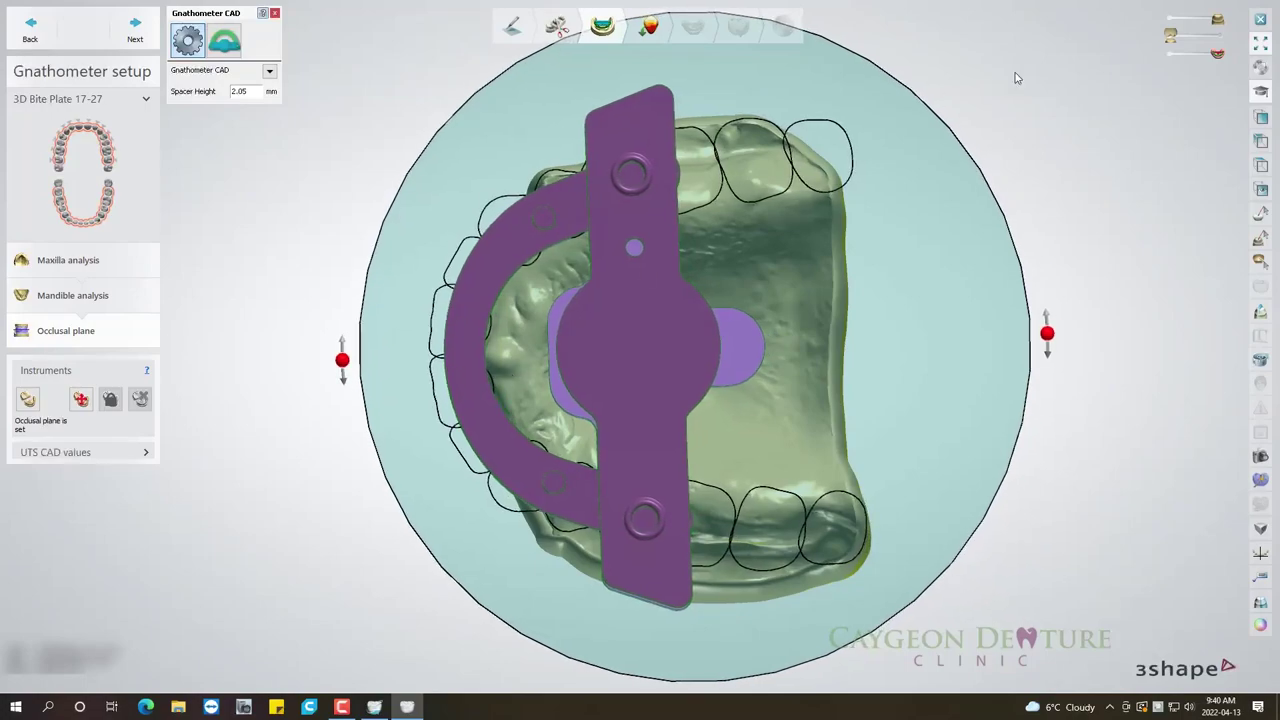
Show both jaws again and settle on a straight front view.
{"action": "left_click", "coordinate": [1220, 37]}
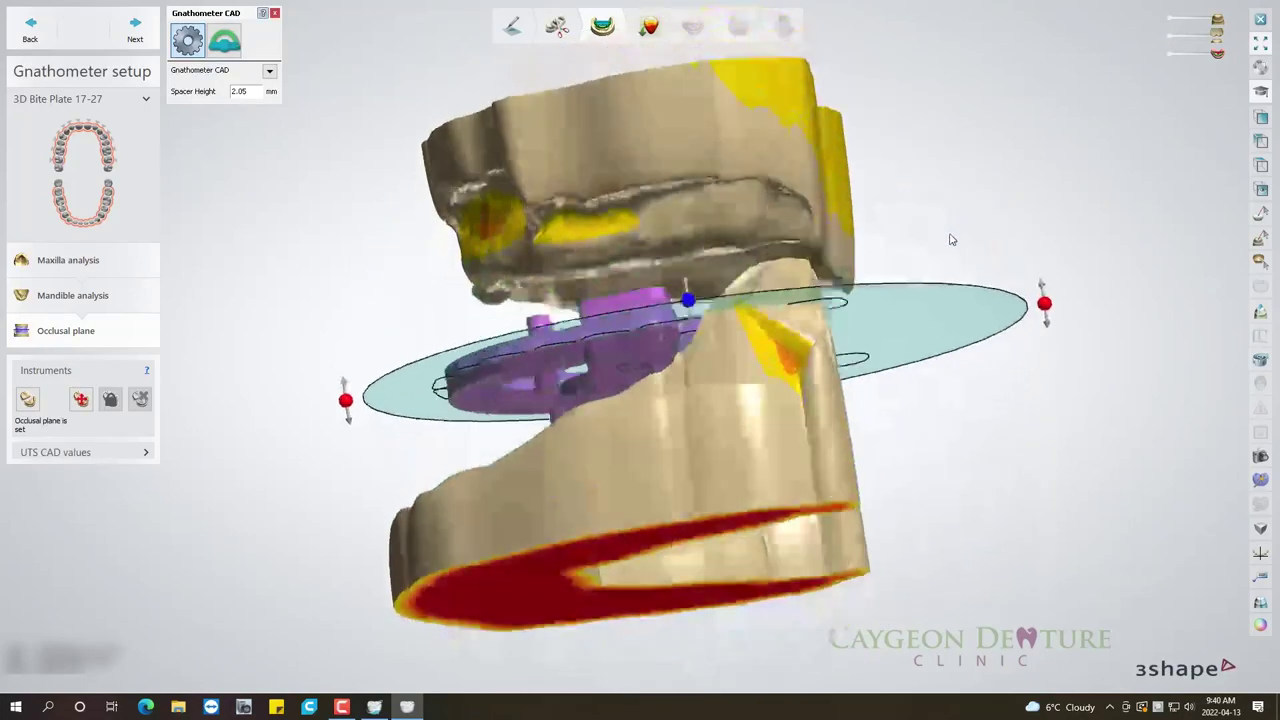
{"action": "mouse_move", "coordinate": [1081, 233]}
{"action": "right_mouse_down"}
{"action": "mouse_move", "coordinate": [1098, 218]}
{"action": "mouse_move", "coordinate": [1138, 223]}
{"action": "right_mouse_up"}
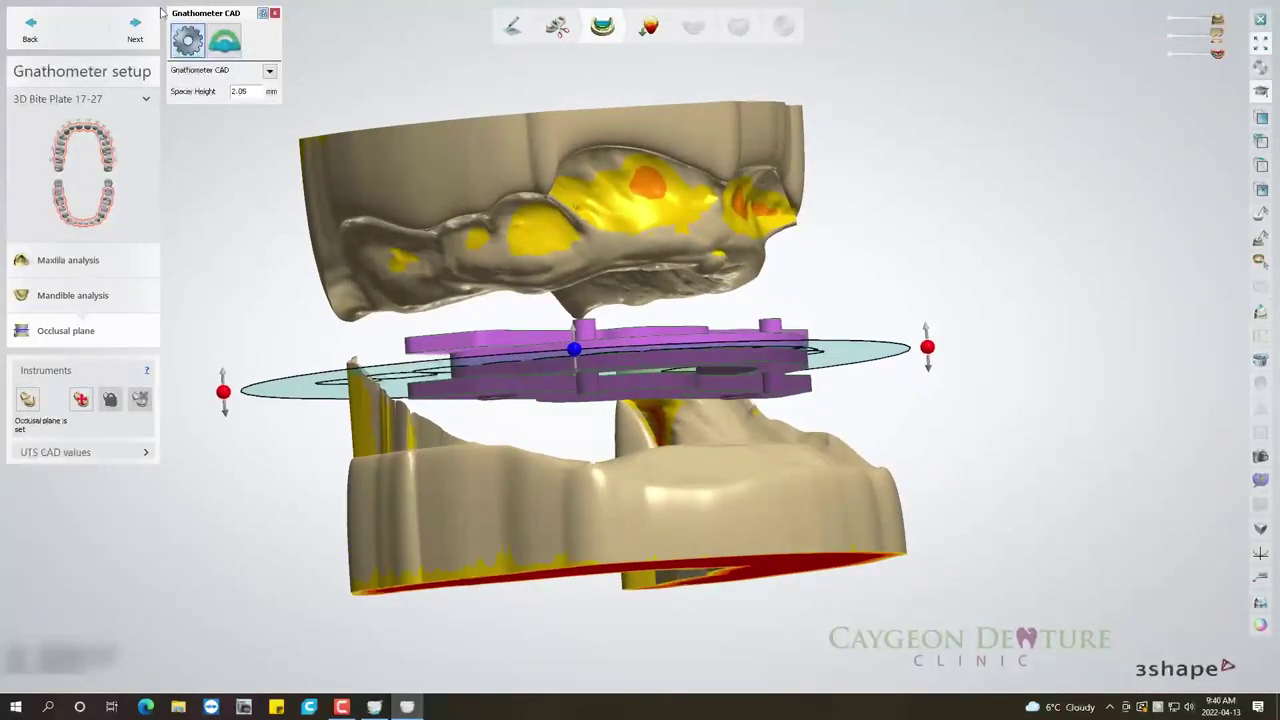
{"action": "right_click_drag", "start_coordinate": [898, 378], "coordinate": [1166, 263]}
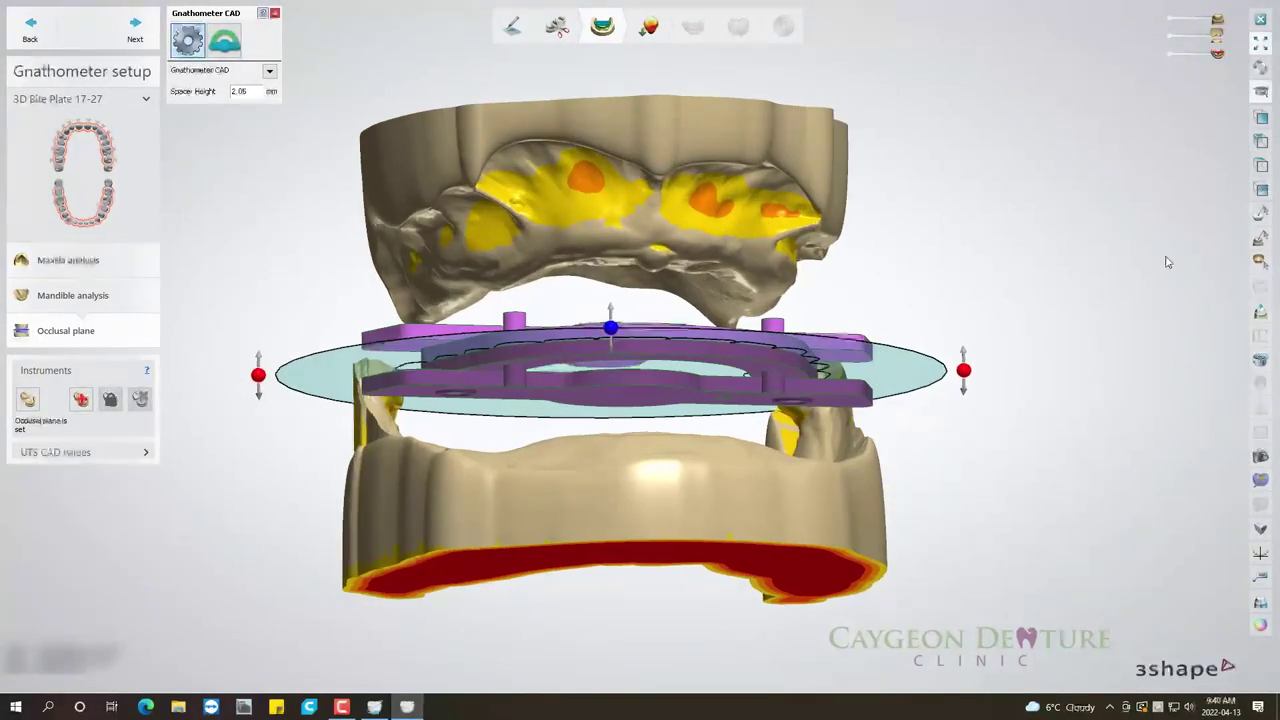
{"action": "left_click", "coordinate": [1258, 120]}
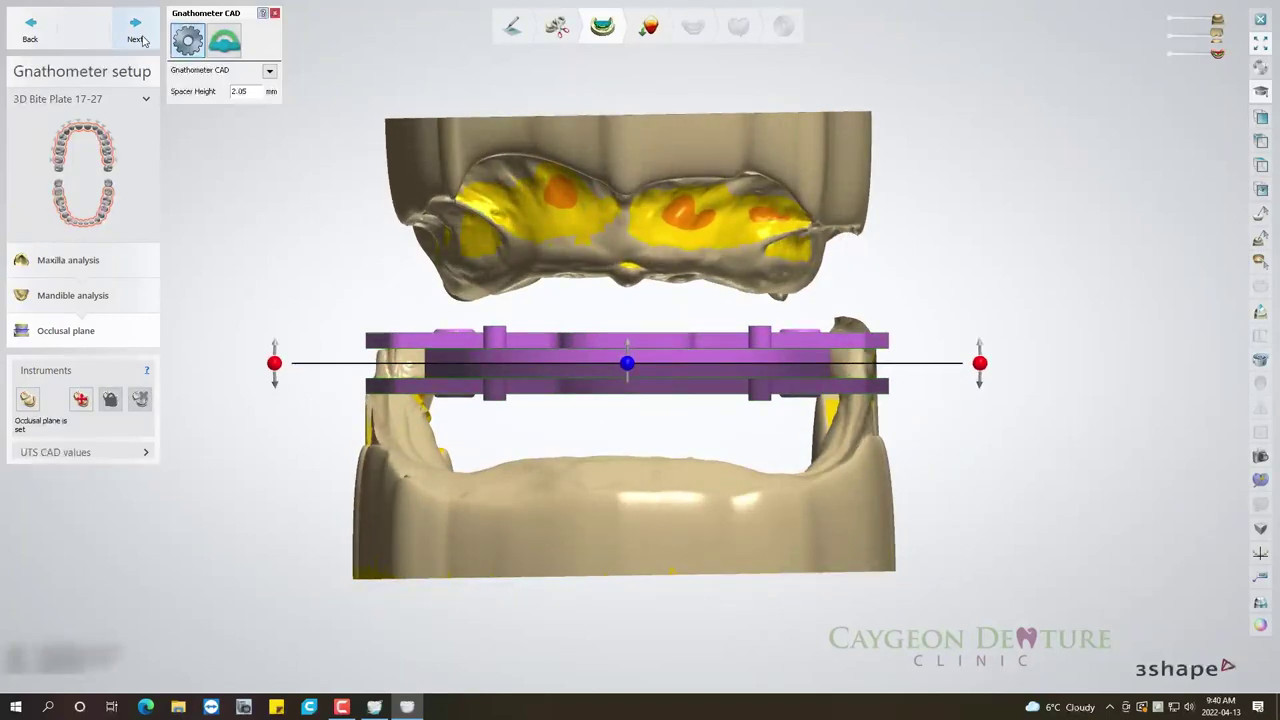
Accept the gnathometer setup, fully show the blocked-out undercuts, and advance to Wax trimming.
{"action": "left_click", "coordinate": [137, 37]}
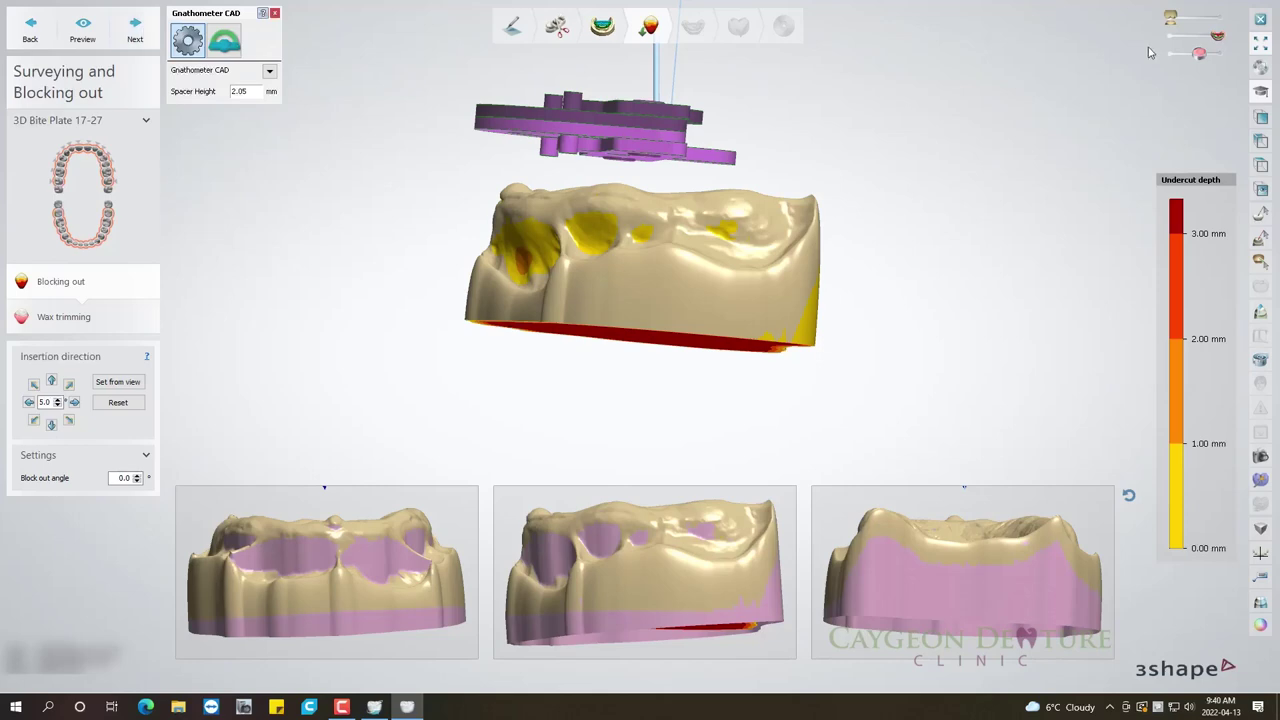
{"action": "left_click", "coordinate": [1232, 61]}
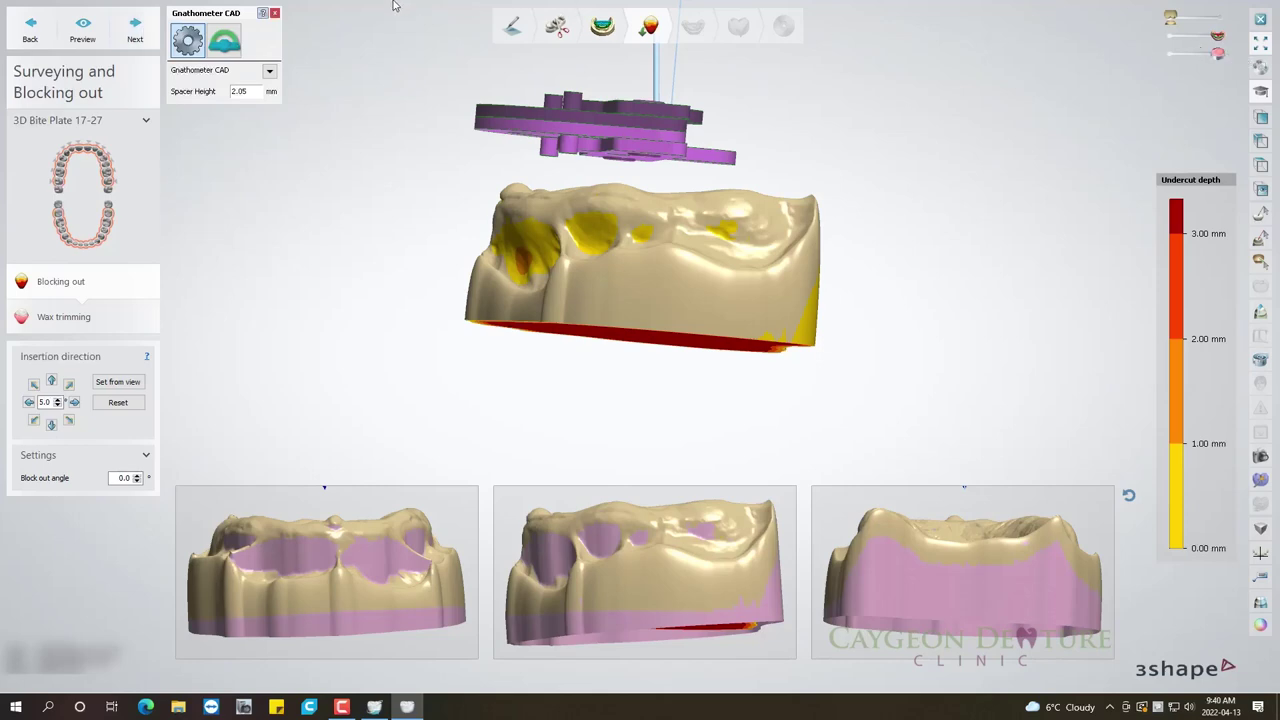
{"action": "left_click", "coordinate": [133, 30]}
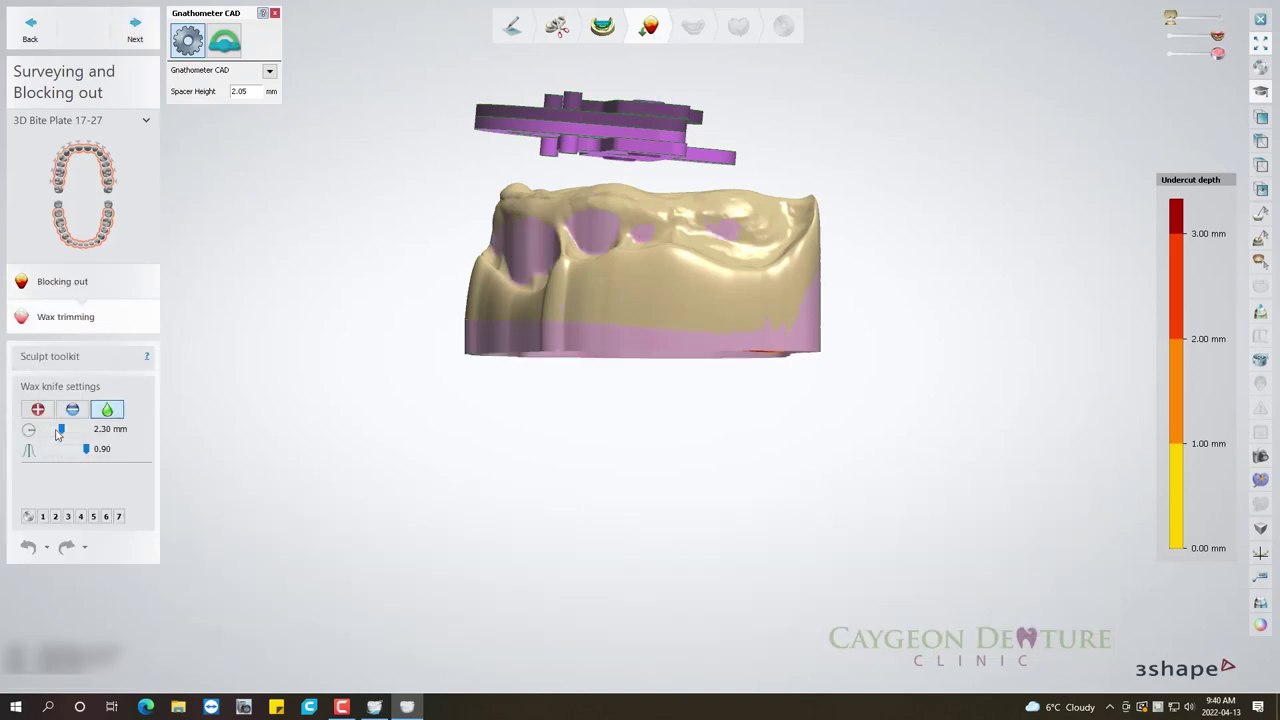
Set the 1.40 mm wax knife to add wax at 170.0 µm.
{"action": "left_click", "coordinate": [70, 412]}
{"action": "left_click", "coordinate": [68, 451]}
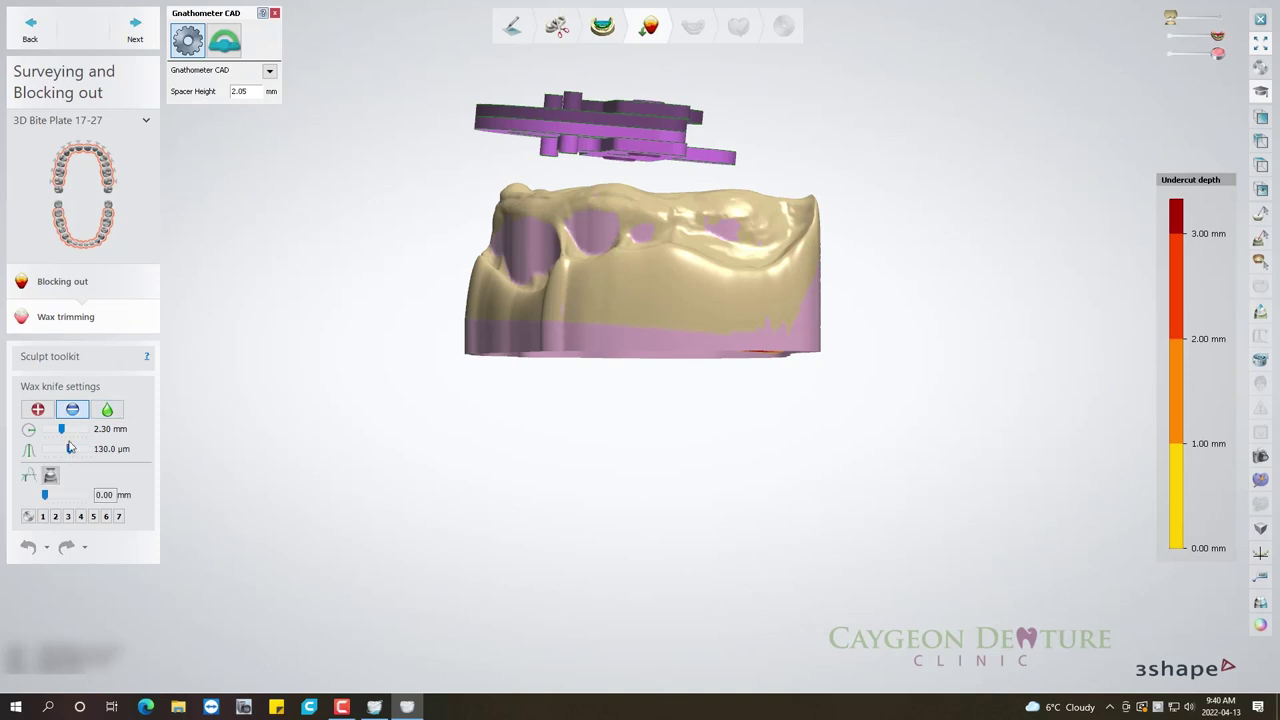
{"action": "left_click", "coordinate": [78, 451]}
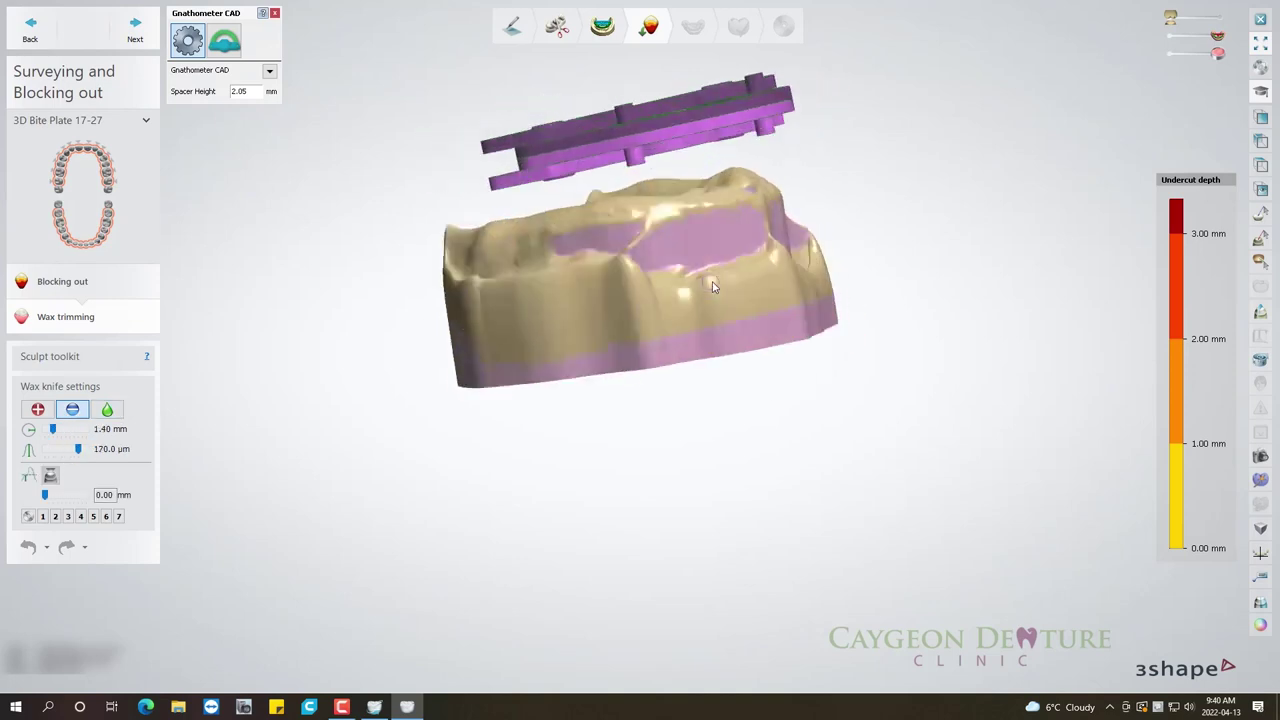
{"action": "right_click_drag", "start_coordinate": [426, 331], "coordinate": [649, 289]}
{"action": "scroll", "coordinate": [649, 289], "scroll_direction": "up", "scroll_amount": 3}
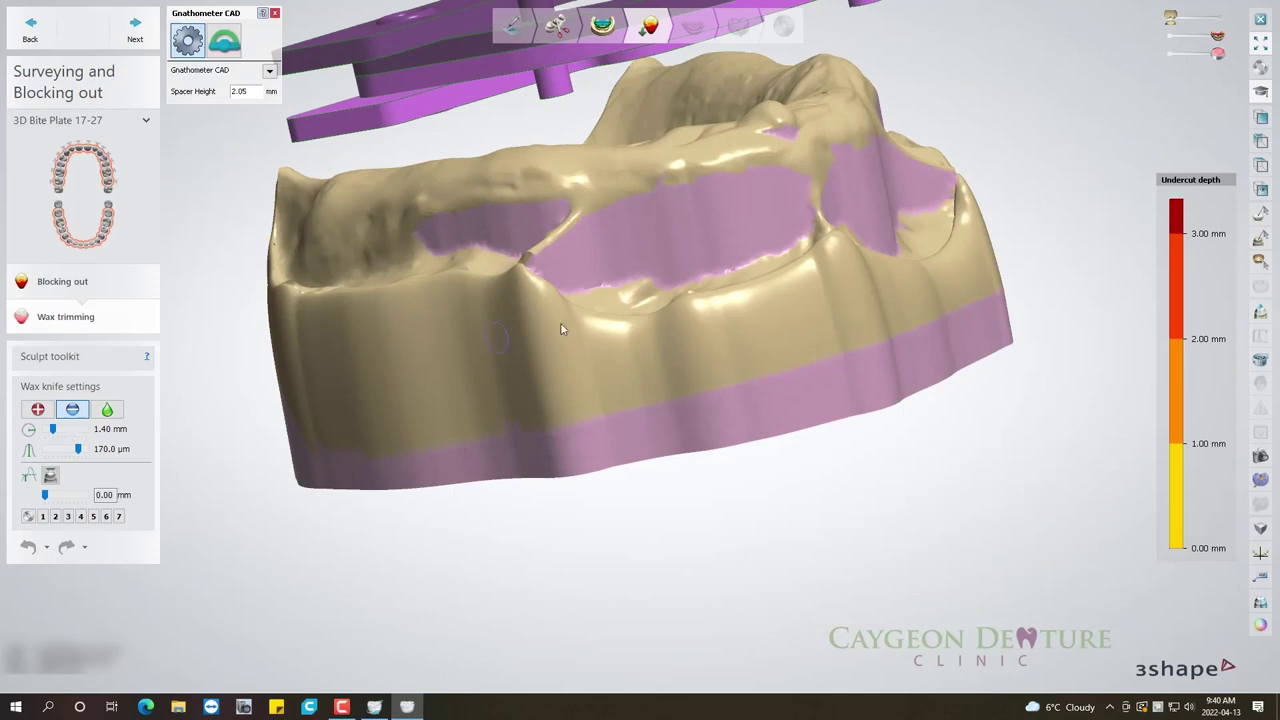
Build up wax along the lingual undercut margins and small undercuts of the maxilla model.
{"action": "mouse_move", "coordinate": [577, 291]}
{"action": "left_mouse_down"}
{"action": "mouse_move", "coordinate": [717, 271]}
{"action": "mouse_move", "coordinate": [556, 285]}
{"action": "mouse_move", "coordinate": [793, 245]}
{"action": "mouse_move", "coordinate": [556, 276]}
{"action": "mouse_move", "coordinate": [625, 270]}
{"action": "mouse_move", "coordinate": [595, 278]}
{"action": "mouse_move", "coordinate": [616, 279]}
{"action": "mouse_move", "coordinate": [790, 243]}
{"action": "mouse_move", "coordinate": [814, 211]}
{"action": "left_mouse_up"}
{"action": "mouse_move", "coordinate": [763, 247]}
{"action": "left_mouse_down"}
{"action": "mouse_move", "coordinate": [707, 268]}
{"action": "mouse_move", "coordinate": [748, 258]}
{"action": "left_mouse_up"}
{"action": "right_click_drag", "start_coordinate": [853, 254], "coordinate": [800, 272]}
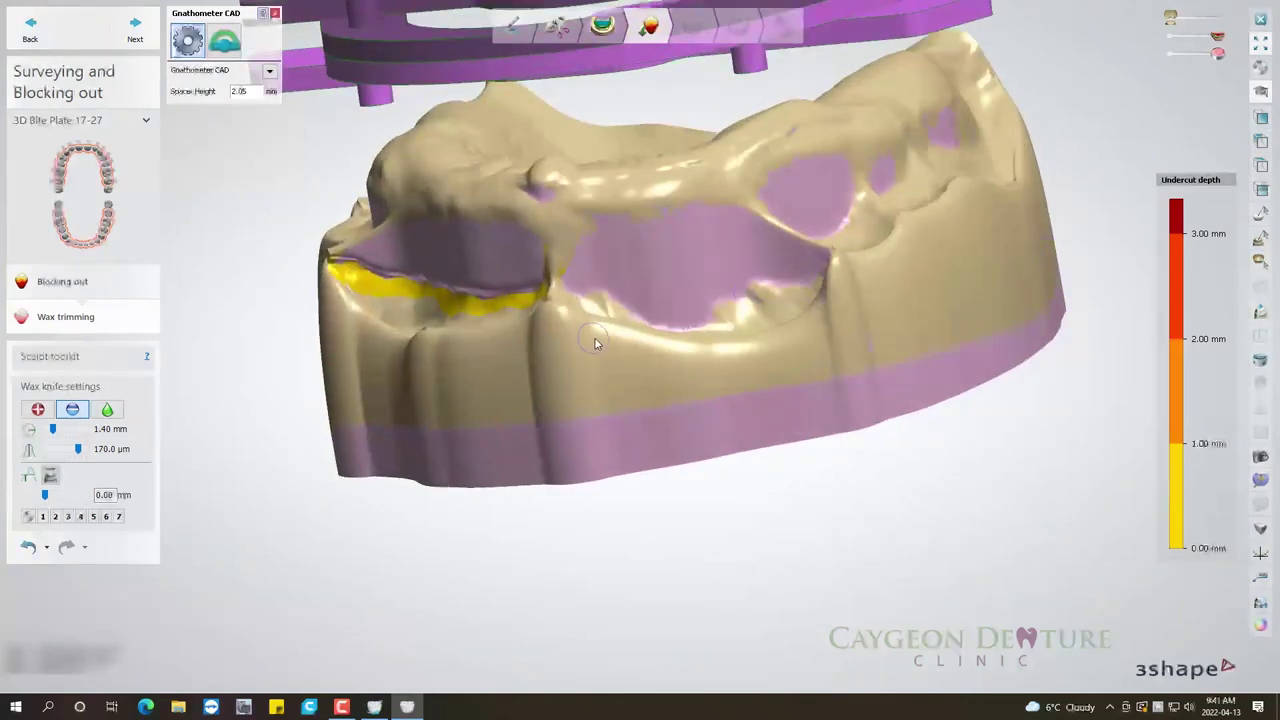
{"action": "mouse_move", "coordinate": [686, 328]}
{"action": "left_mouse_down"}
{"action": "mouse_move", "coordinate": [613, 292]}
{"action": "mouse_move", "coordinate": [652, 312]}
{"action": "mouse_move", "coordinate": [756, 290]}
{"action": "mouse_move", "coordinate": [797, 274]}
{"action": "mouse_move", "coordinate": [850, 219]}
{"action": "left_mouse_up"}
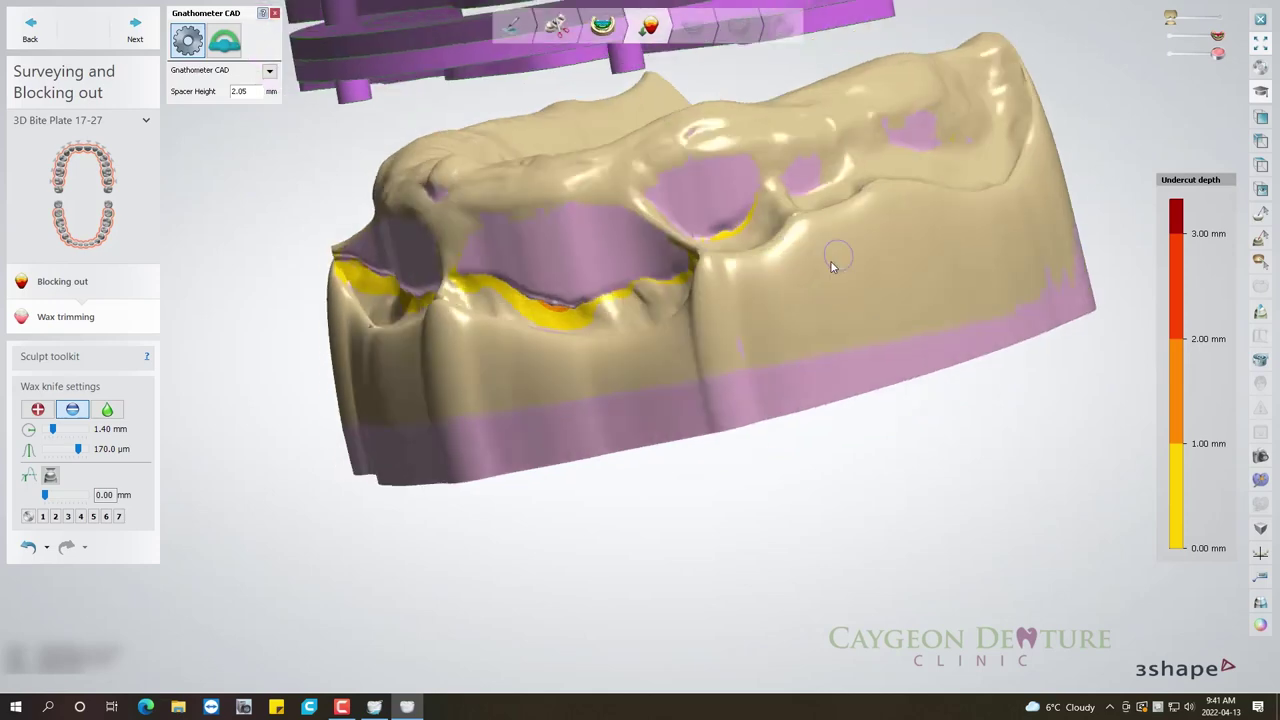
{"action": "right_click_drag", "start_coordinate": [852, 244], "coordinate": [676, 266]}
{"action": "left_click_drag", "start_coordinate": [695, 257], "coordinate": [702, 255]}
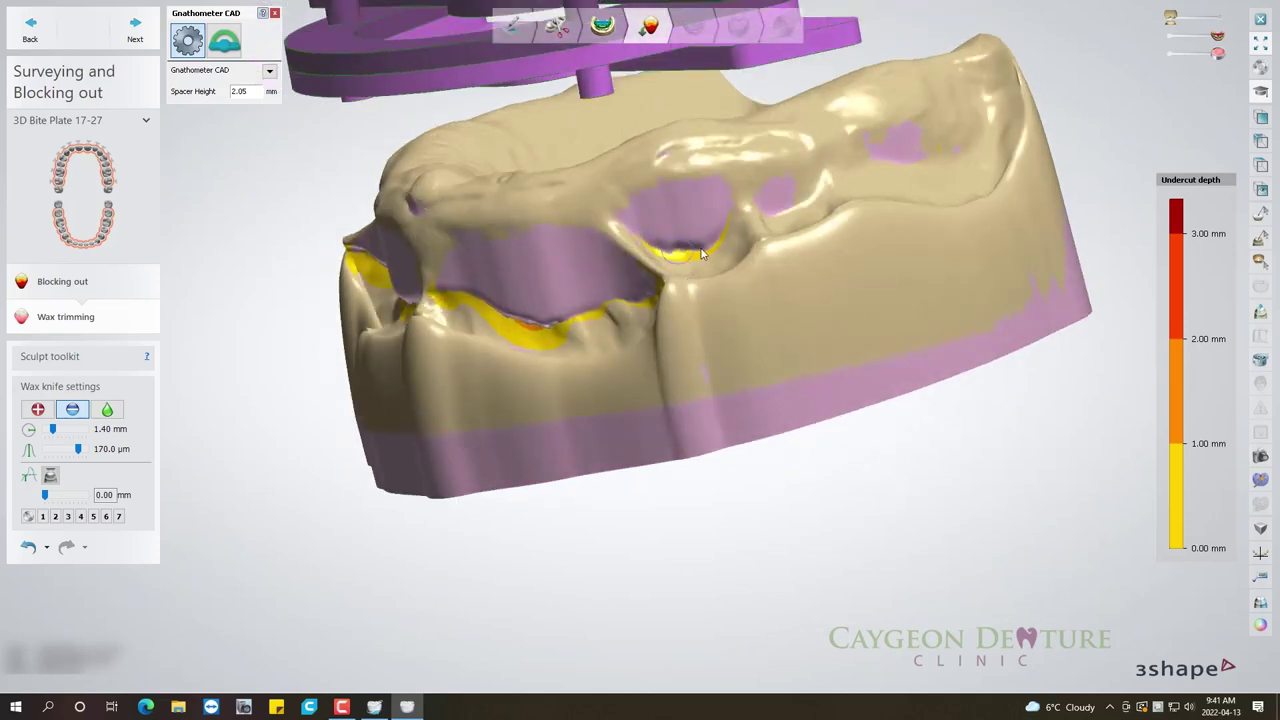
{"action": "left_click_drag", "start_coordinate": [757, 222], "coordinate": [890, 175]}
{"action": "right_click_drag", "start_coordinate": [541, 367], "coordinate": [745, 361]}
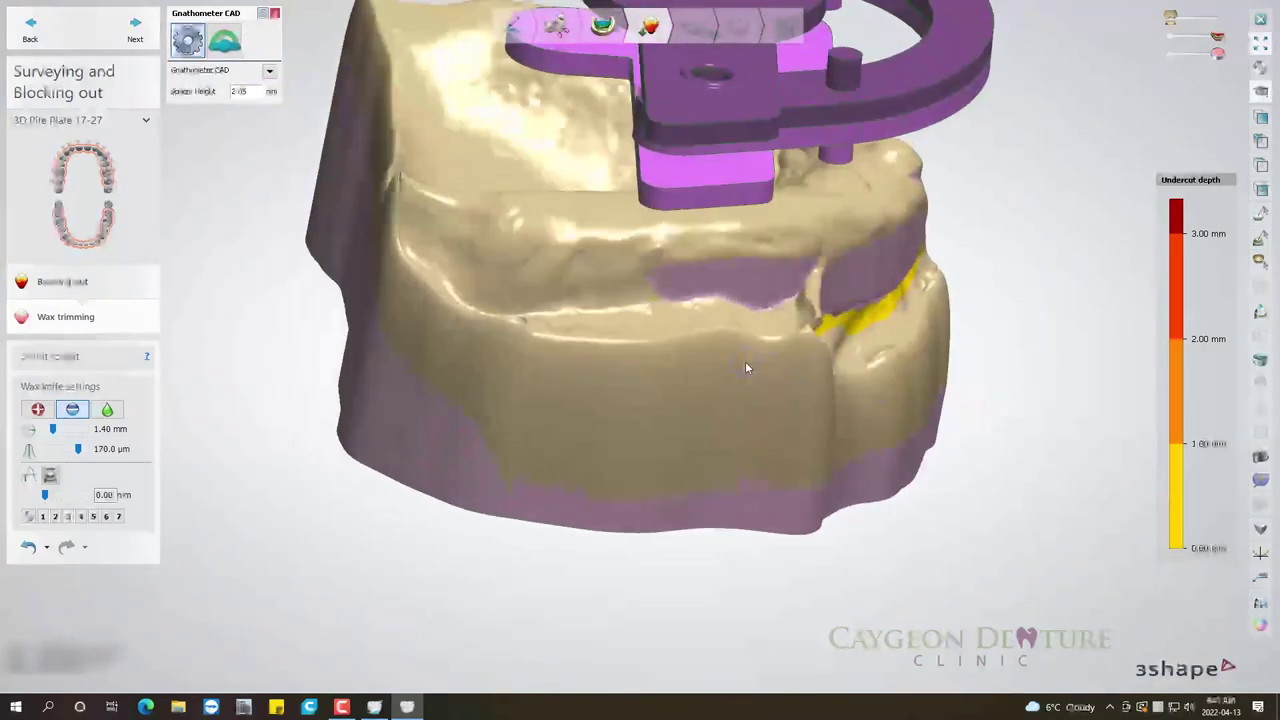
{"action": "left_click_drag", "start_coordinate": [683, 307], "coordinate": [787, 305]}
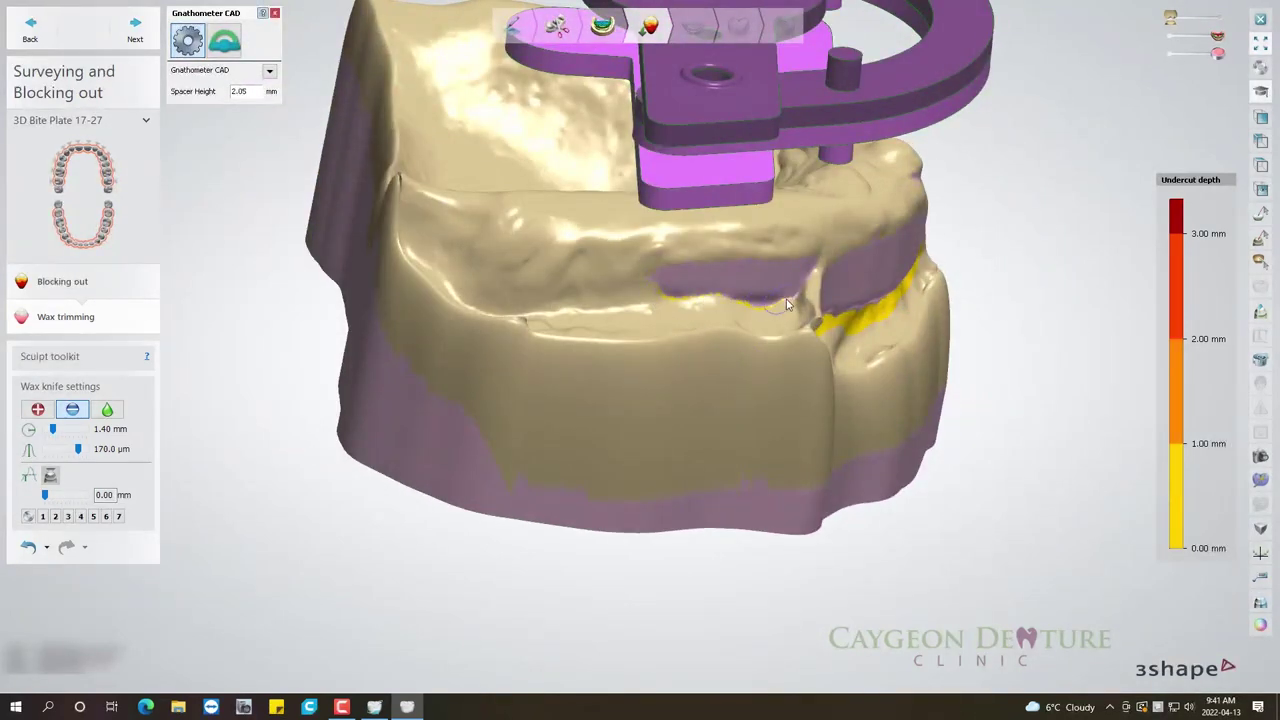
Smooth the added wax along the margin with the smoothing wax knife.
{"action": "left_click", "coordinate": [107, 409]}
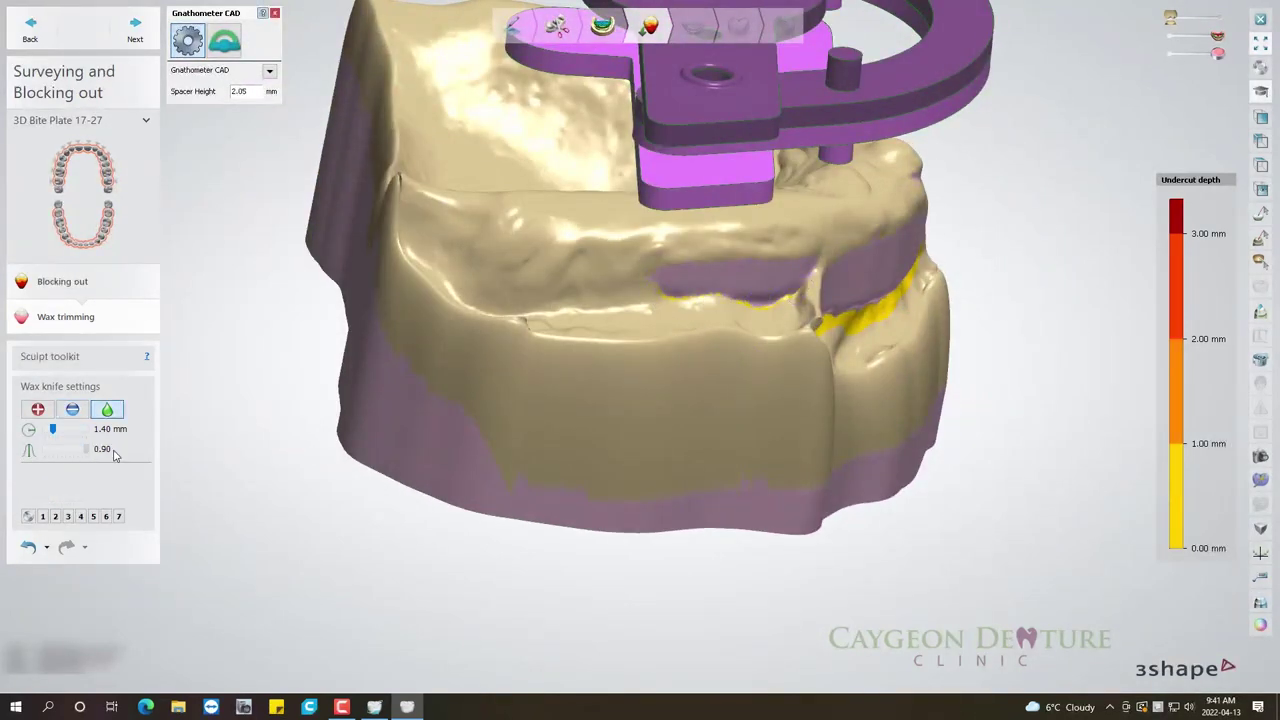
{"action": "mouse_move", "coordinate": [660, 445]}
{"action": "right_mouse_down"}
{"action": "mouse_move", "coordinate": [712, 445]}
{"action": "mouse_move", "coordinate": [662, 433]}
{"action": "right_mouse_up"}
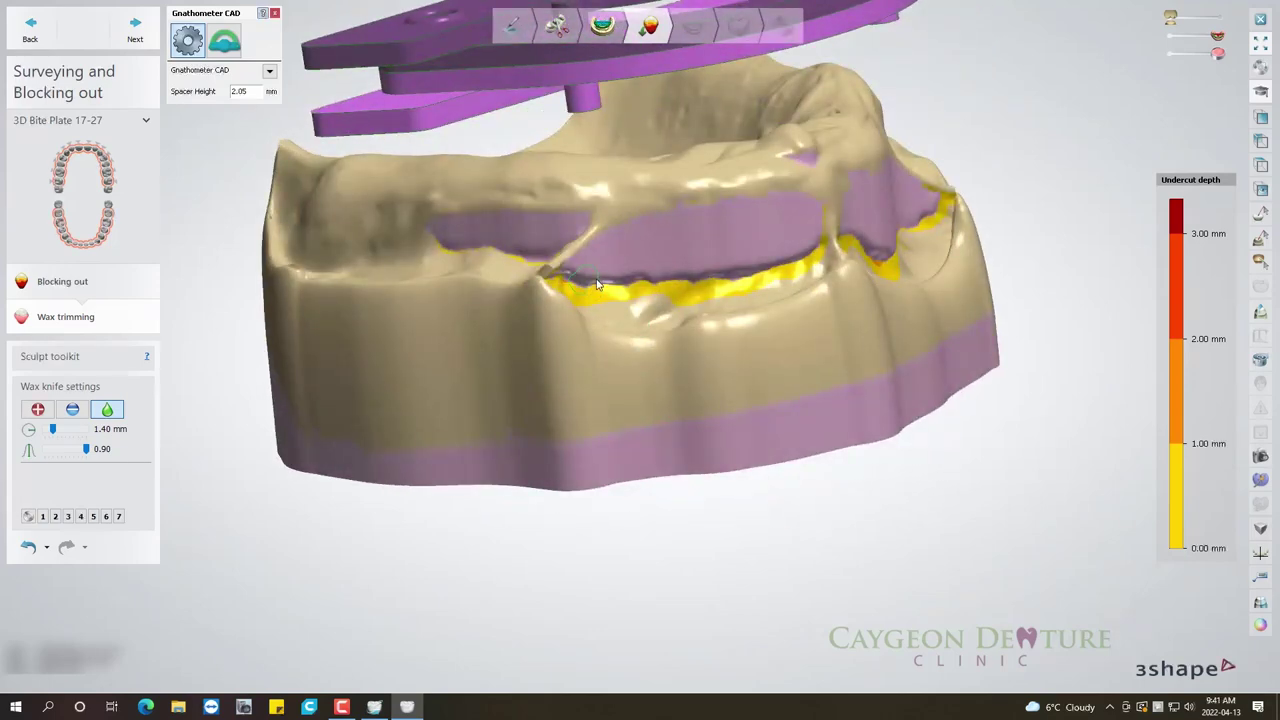
{"action": "left_click_drag", "start_coordinate": [593, 281], "coordinate": [641, 280]}
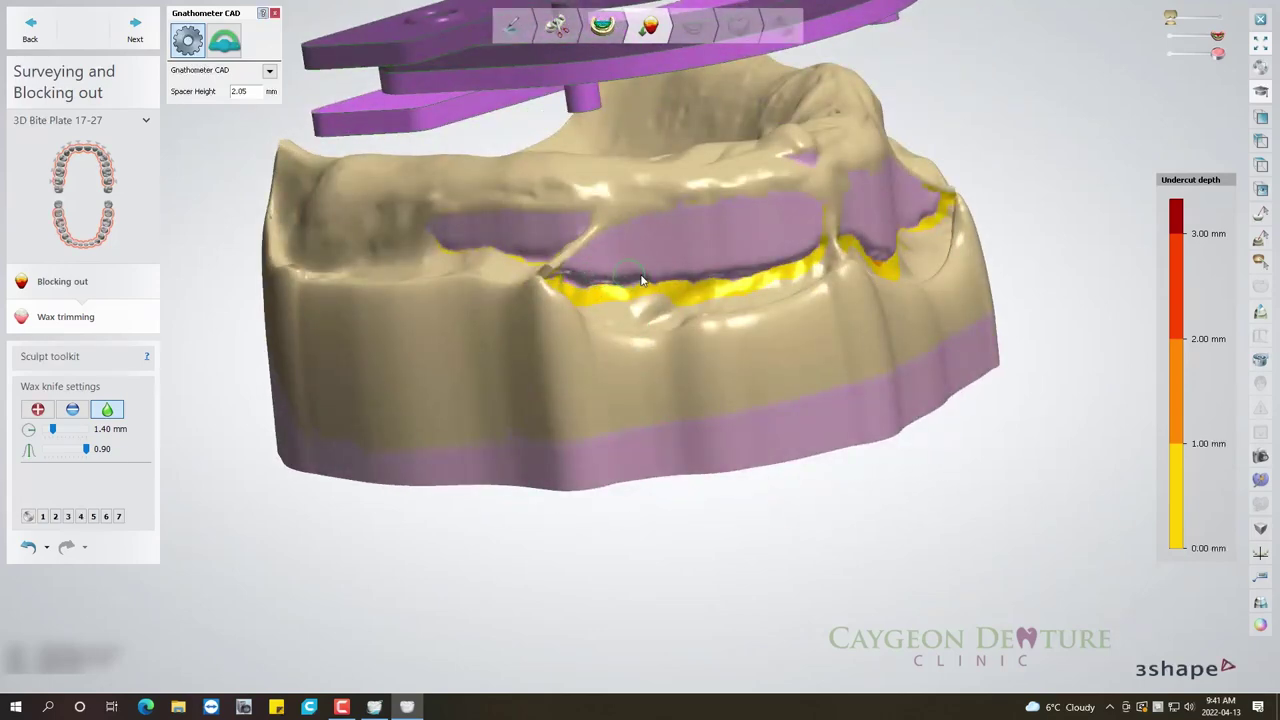
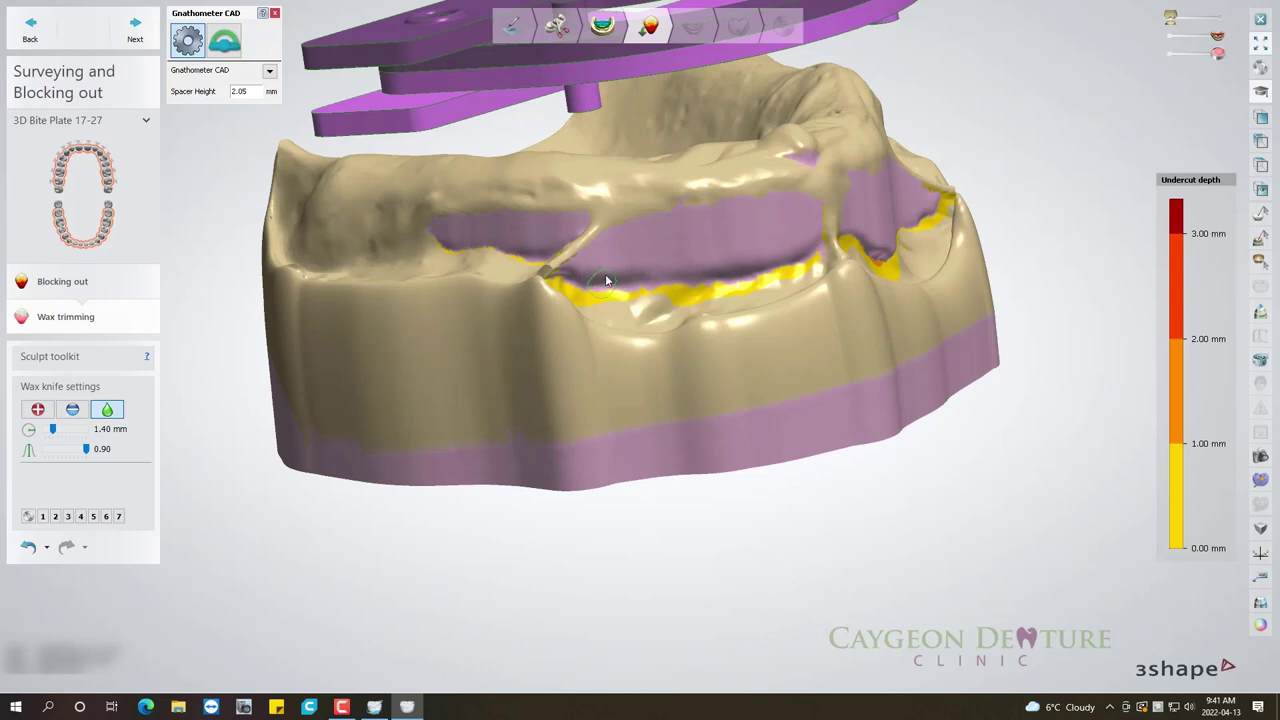
Add wax over the last undercut spot on the upper model, then continue to Bite Plate 37-47.
{"action": "right_click_drag", "start_coordinate": [738, 303], "coordinate": [700, 305]}
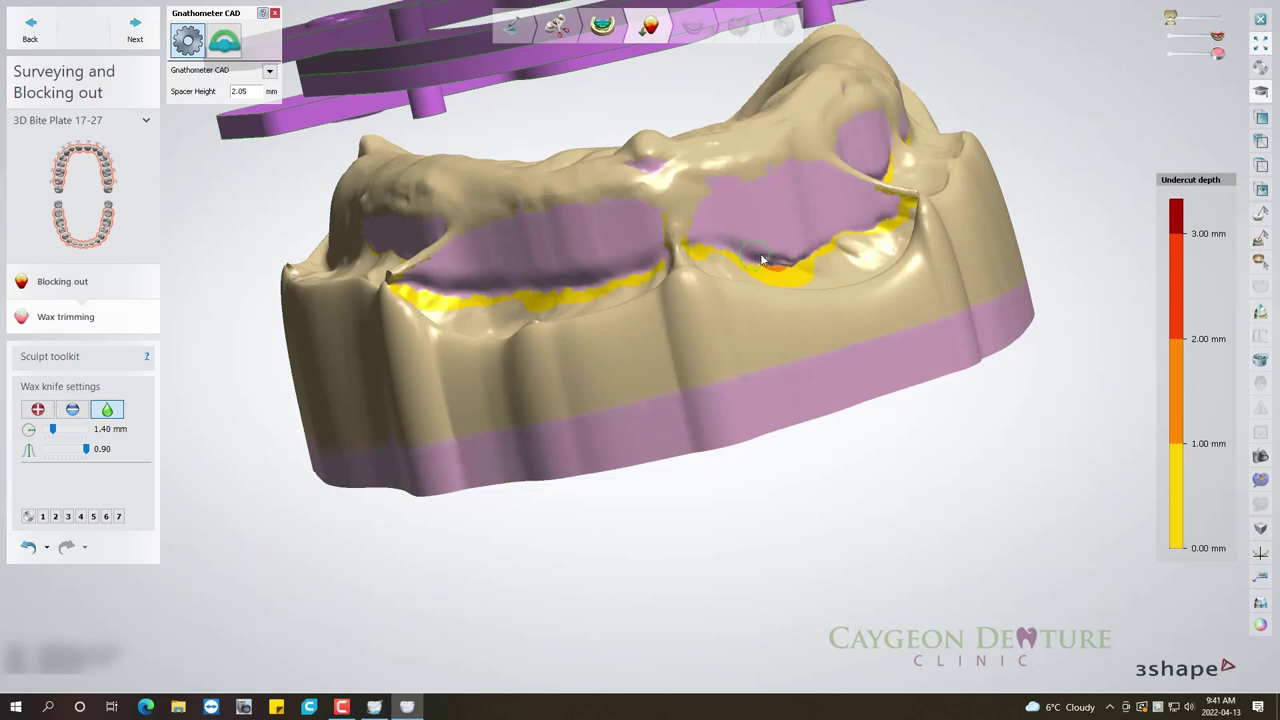
{"action": "left_click_drag", "start_coordinate": [766, 264], "coordinate": [789, 262]}
{"action": "right_click_drag", "start_coordinate": [790, 261], "coordinate": [766, 271]}
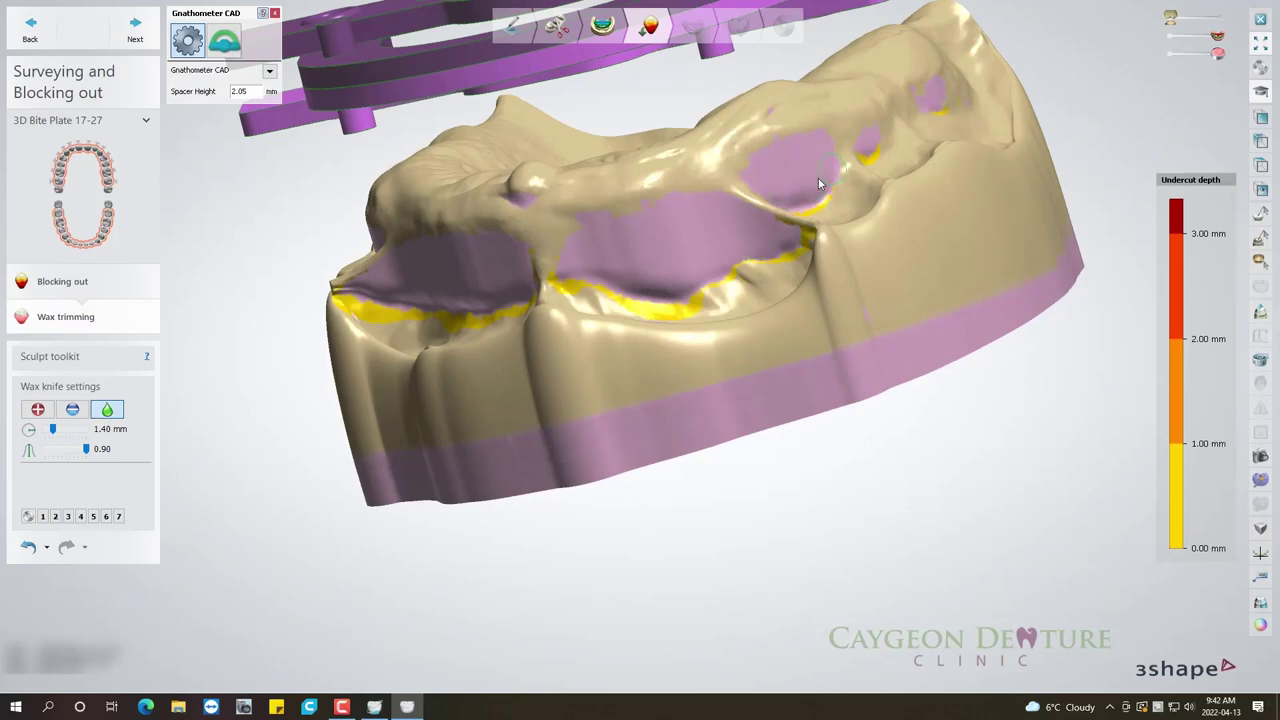
{"action": "left_click", "coordinate": [135, 28]}
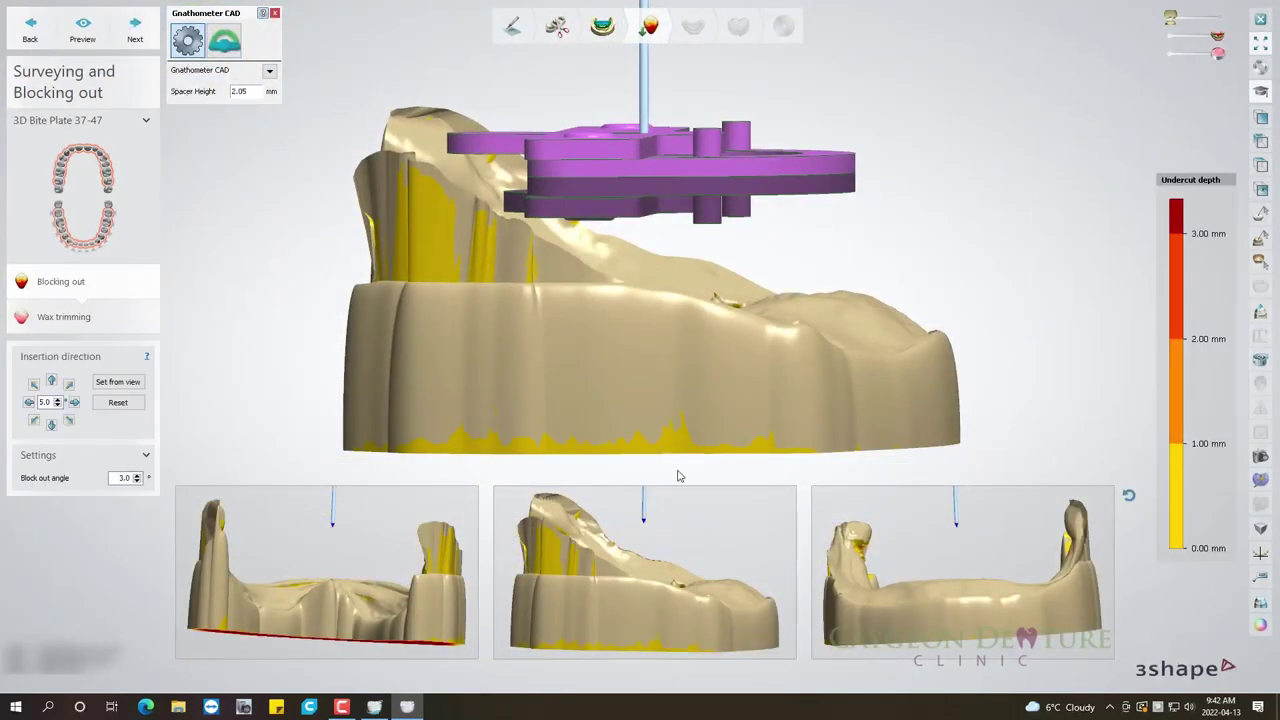
Change the block-out angle from 3.0° to 0.0°, apply the blockout and continue to the 17-27 base design.
{"action": "left_click", "coordinate": [137, 482]}
{"action": "right_click_drag", "start_coordinate": [333, 580], "coordinate": [359, 671]}
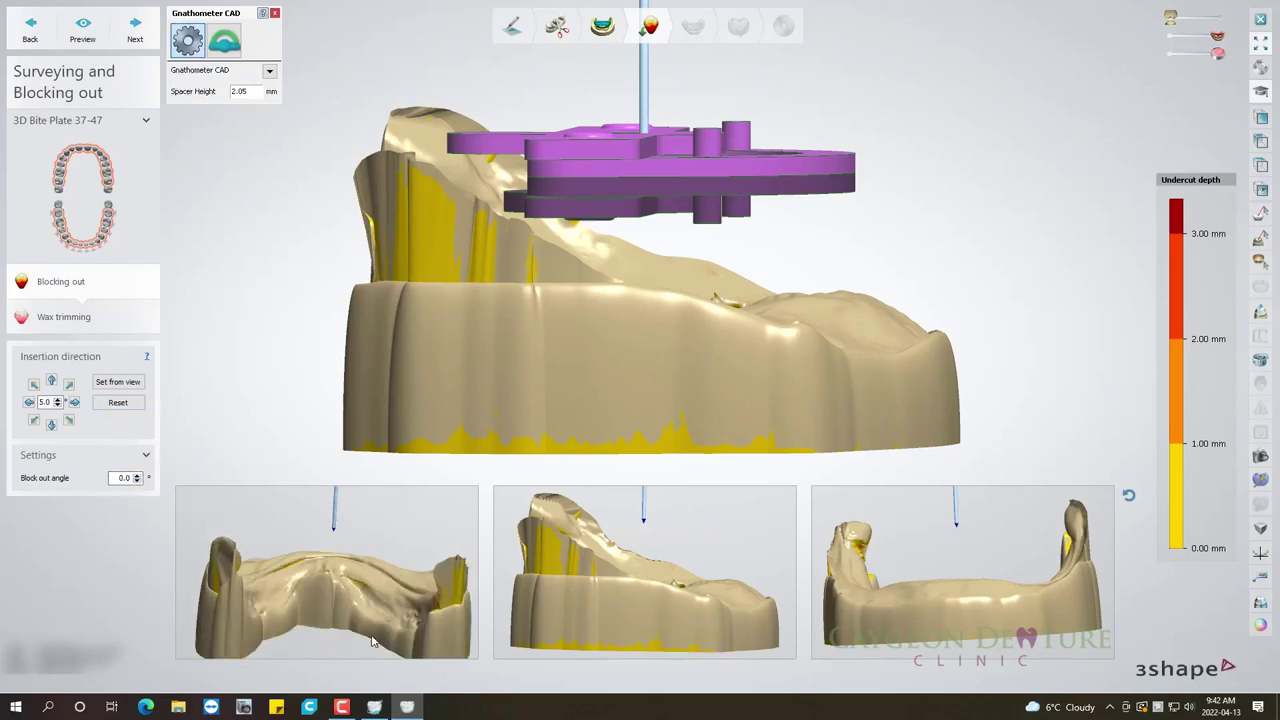
{"action": "left_click", "coordinate": [139, 27]}
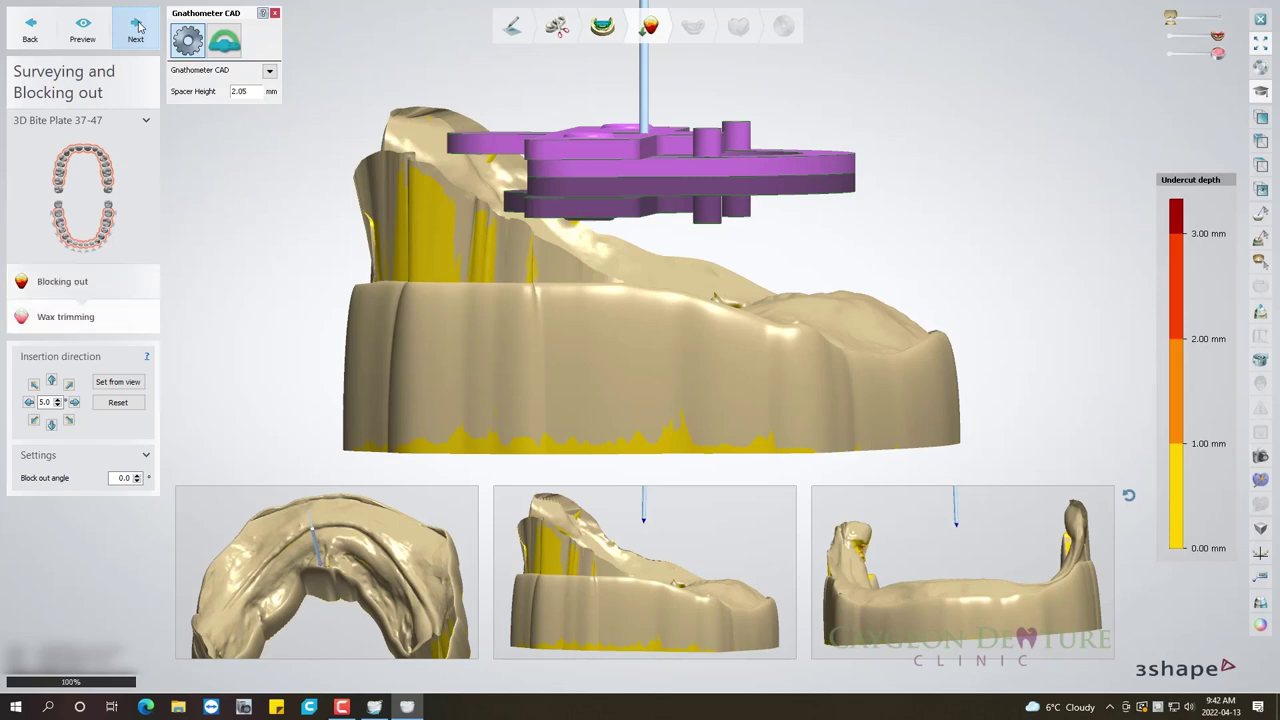
{"action": "left_click", "coordinate": [139, 27]}
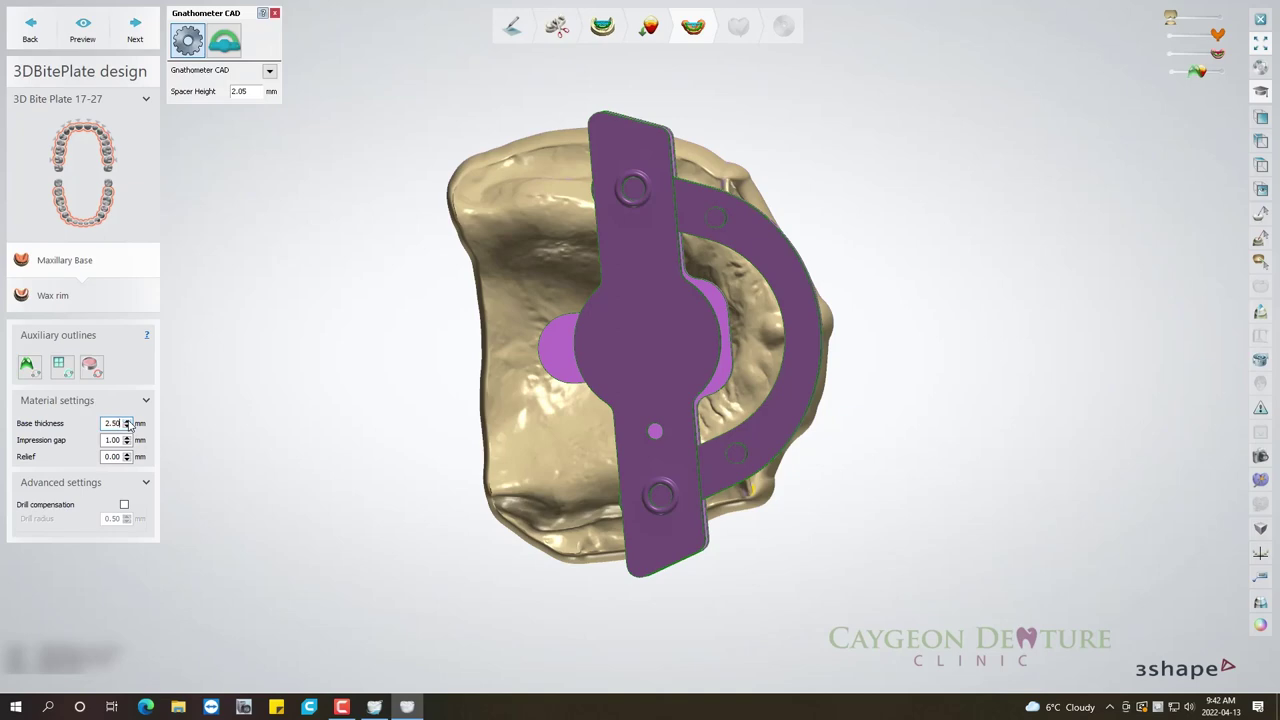
Pick the first Auxiliary outlines tool and hide the bite plate to expose the palate.
{"action": "left_click", "coordinate": [27, 364]}
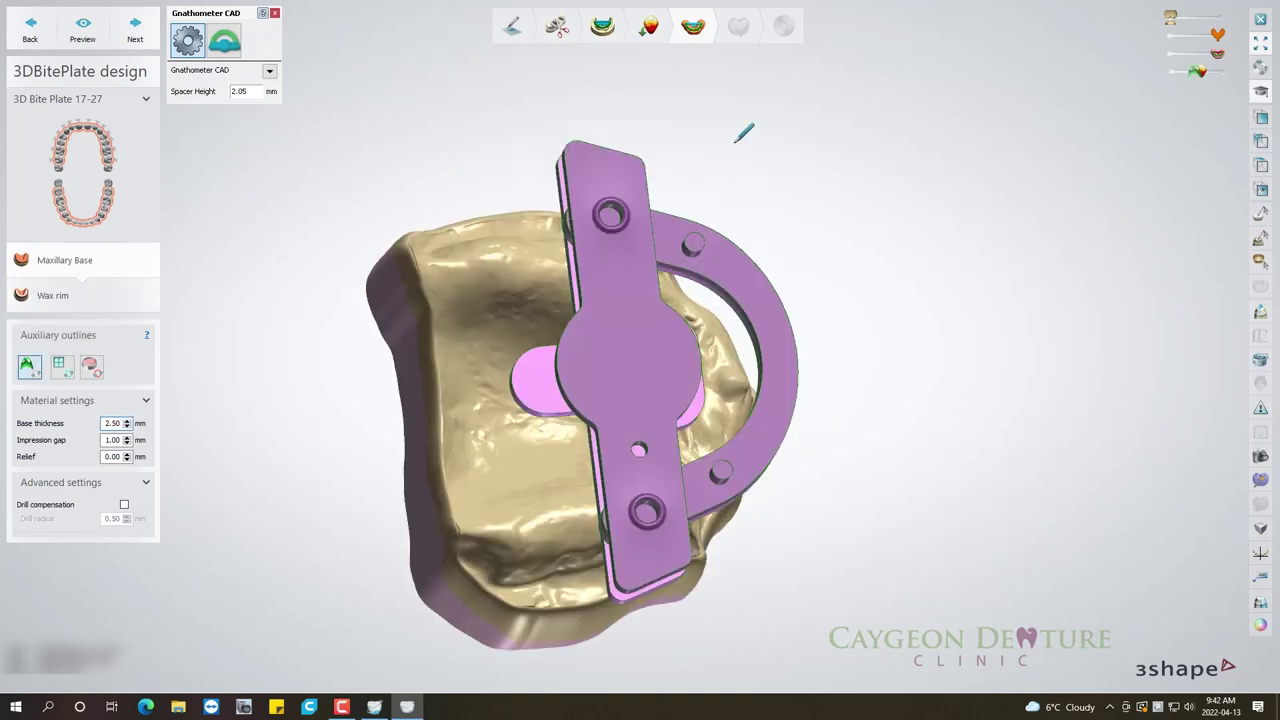
{"action": "mouse_move", "coordinate": [743, 133]}
{"action": "right_mouse_down"}
{"action": "mouse_move", "coordinate": [803, 194]}
{"action": "mouse_move", "coordinate": [766, 234]}
{"action": "mouse_move", "coordinate": [1000, 98]}
{"action": "right_mouse_up"}
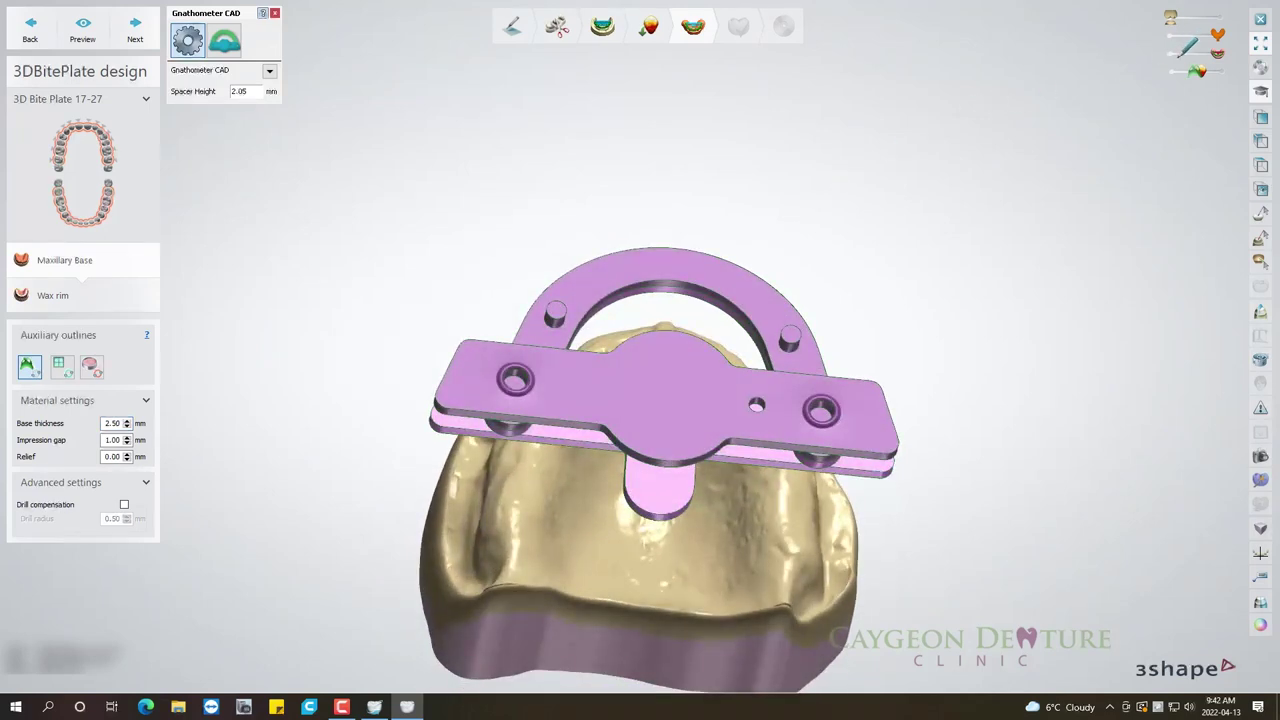
{"action": "left_click", "coordinate": [1172, 52]}
{"action": "mouse_move", "coordinate": [702, 339]}
{"action": "right_mouse_down"}
{"action": "mouse_move", "coordinate": [556, 529]}
{"action": "mouse_move", "coordinate": [625, 445]}
{"action": "right_mouse_up"}
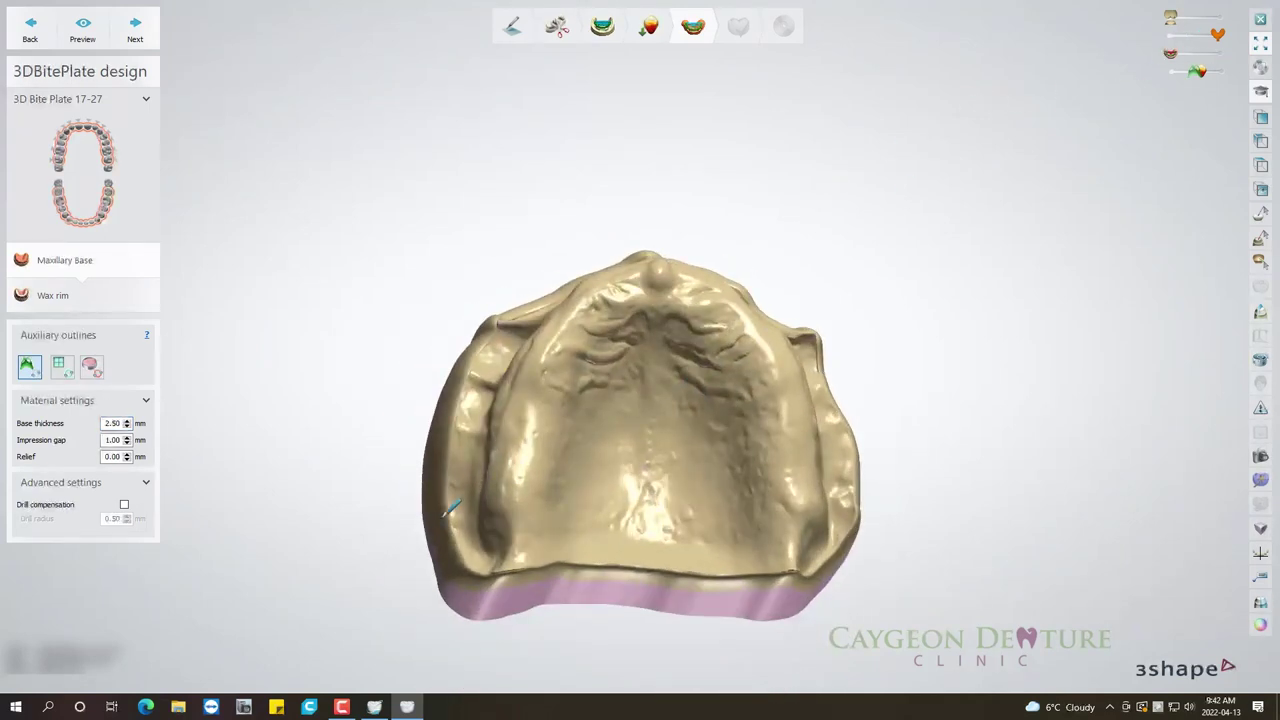
Place outline points up the left rim and across the front of the arch.
{"action": "left_click", "coordinate": [457, 467]}
{"action": "left_click", "coordinate": [478, 399]}
{"action": "left_click", "coordinate": [510, 343]}
{"action": "right_click_drag", "start_coordinate": [525, 335], "coordinate": [535, 140]}
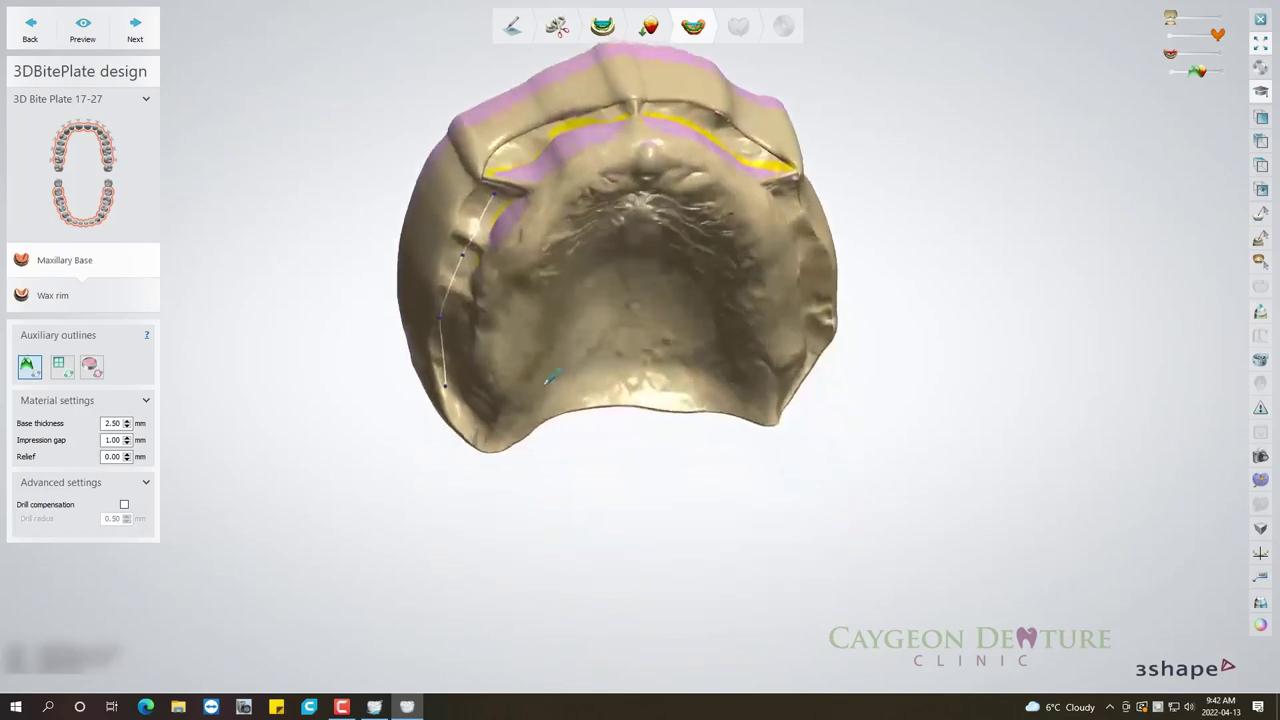
{"action": "left_click", "coordinate": [609, 116]}
{"action": "left_click", "coordinate": [668, 110]}
{"action": "left_click", "coordinate": [735, 148]}
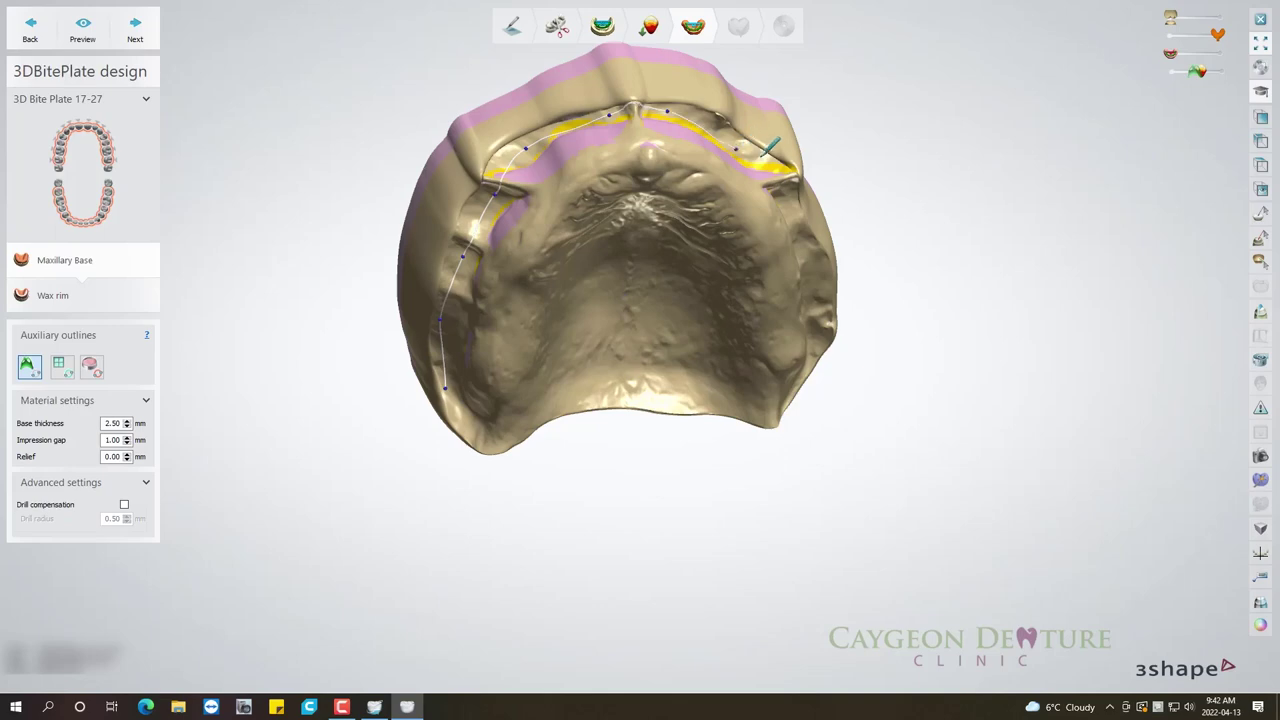
{"action": "right_click_drag", "start_coordinate": [770, 165], "coordinate": [786, 192]}
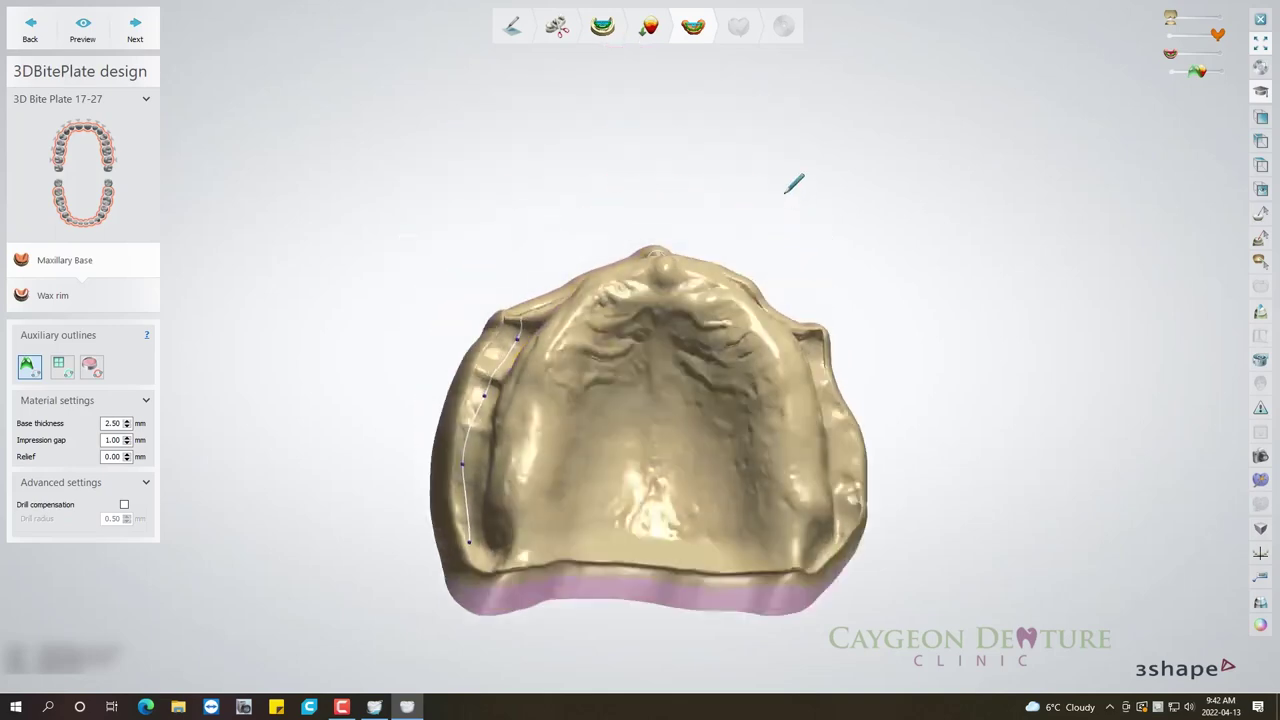
Continue the outline down the right rim and leftward along the back edge.
{"action": "left_click", "coordinate": [805, 320]}
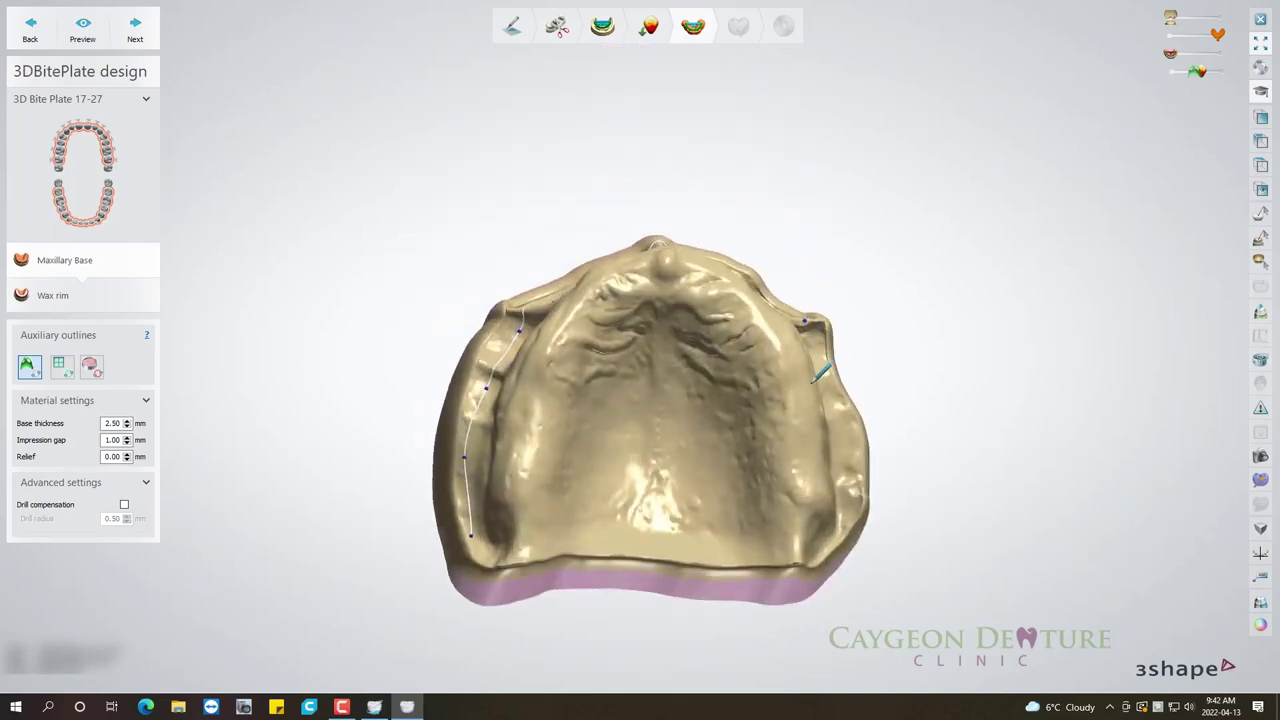
{"action": "scroll", "coordinate": [818, 373], "scroll_direction": "up", "scroll_amount": 1}
{"action": "scroll", "coordinate": [818, 373], "scroll_direction": "up", "scroll_amount": 2}
{"action": "left_click", "coordinate": [865, 368]}
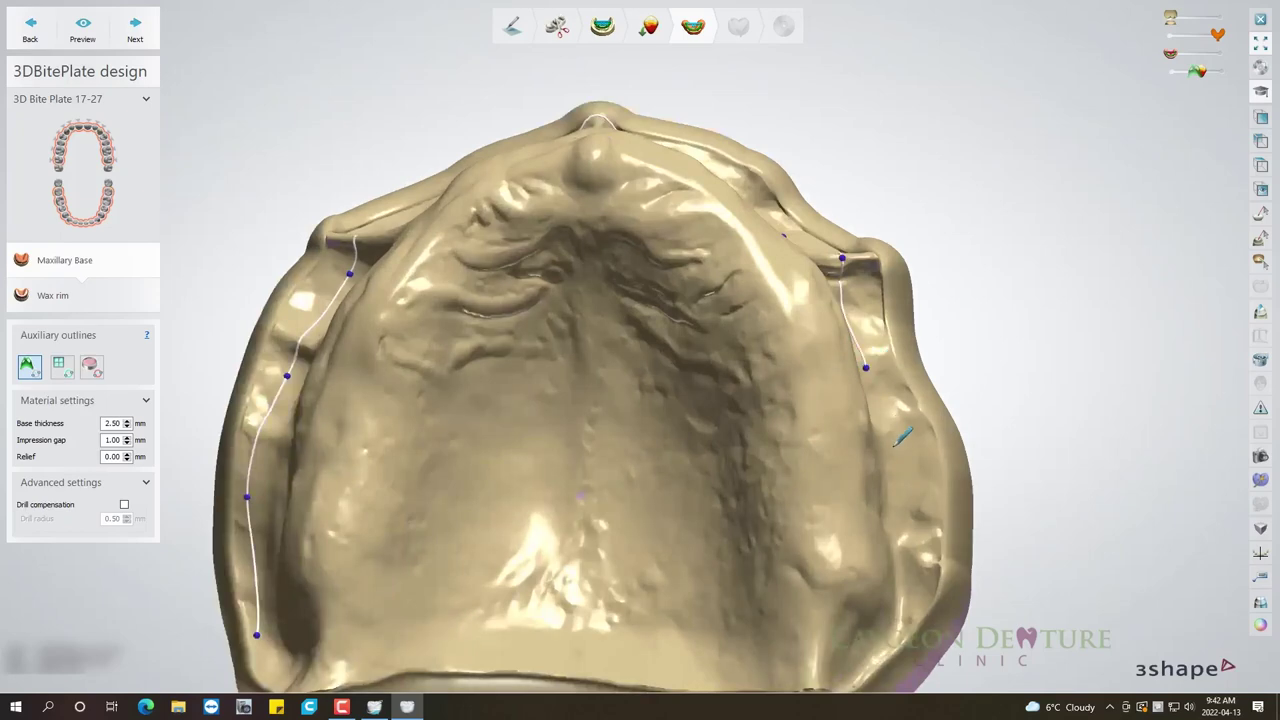
{"action": "left_click", "coordinate": [920, 528]}
{"action": "right_click_drag", "start_coordinate": [905, 545], "coordinate": [789, 443]}
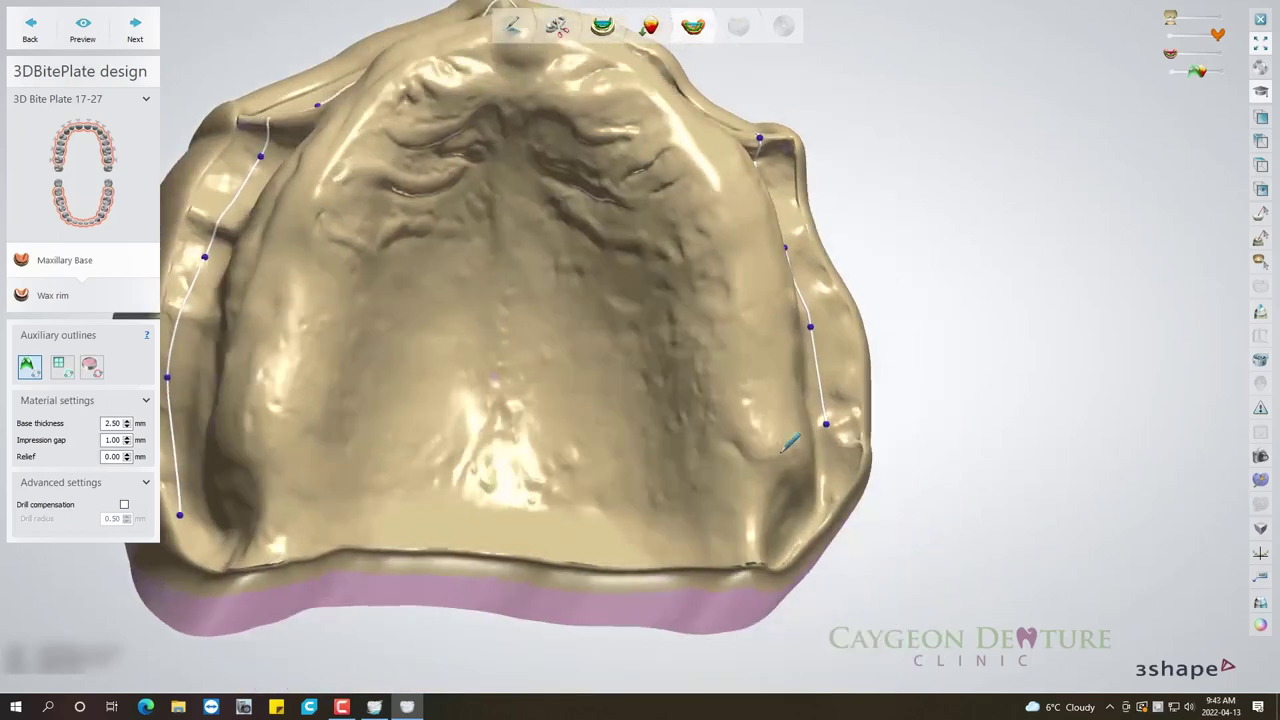
{"action": "left_click", "coordinate": [825, 505]}
{"action": "left_click", "coordinate": [790, 545]}
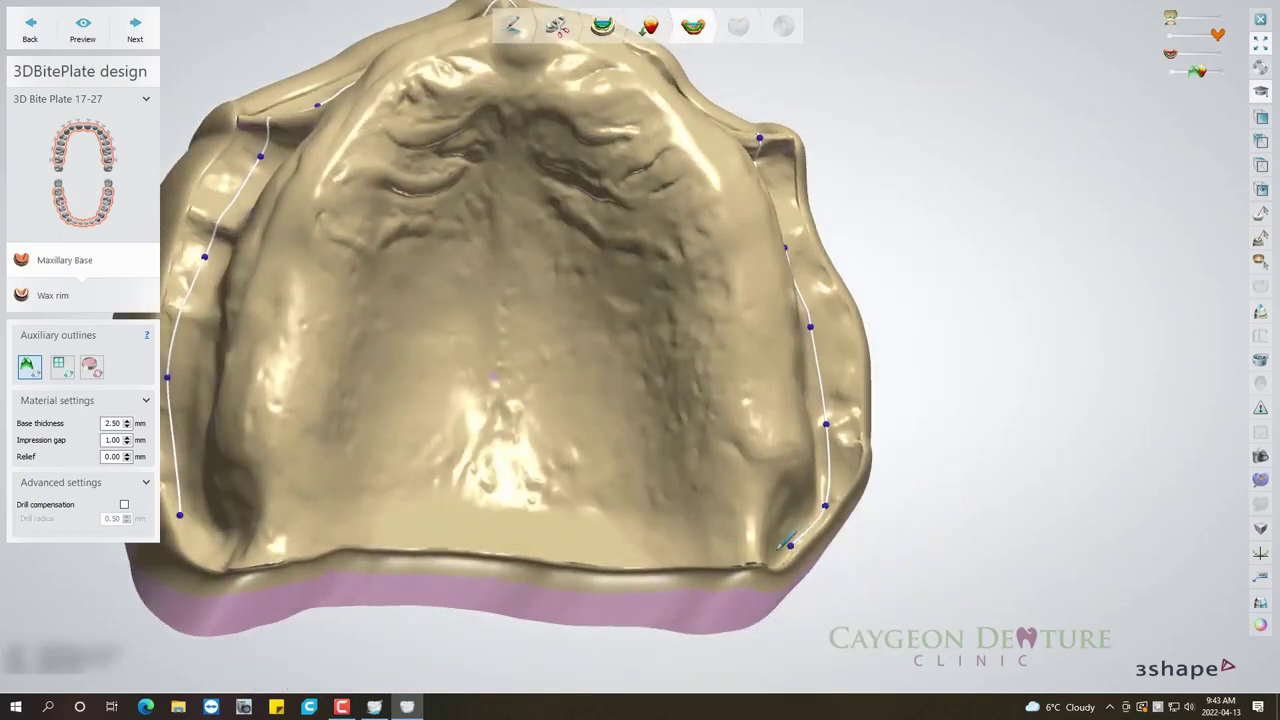
{"action": "left_click", "coordinate": [737, 548]}
{"action": "left_click", "coordinate": [635, 533]}
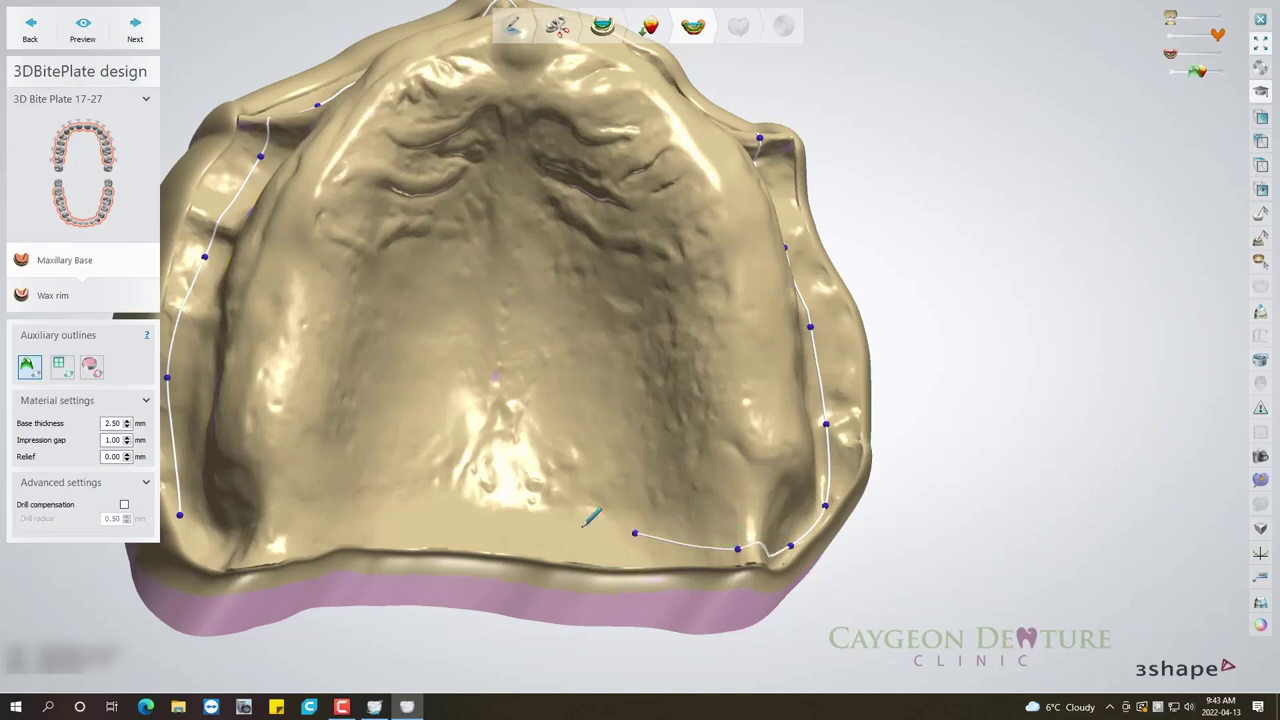
{"action": "left_click", "coordinate": [526, 513]}
Carry the outline around the back-left corner and close it into a loop.
{"action": "right_click_drag", "start_coordinate": [437, 533], "coordinate": [500, 443]}
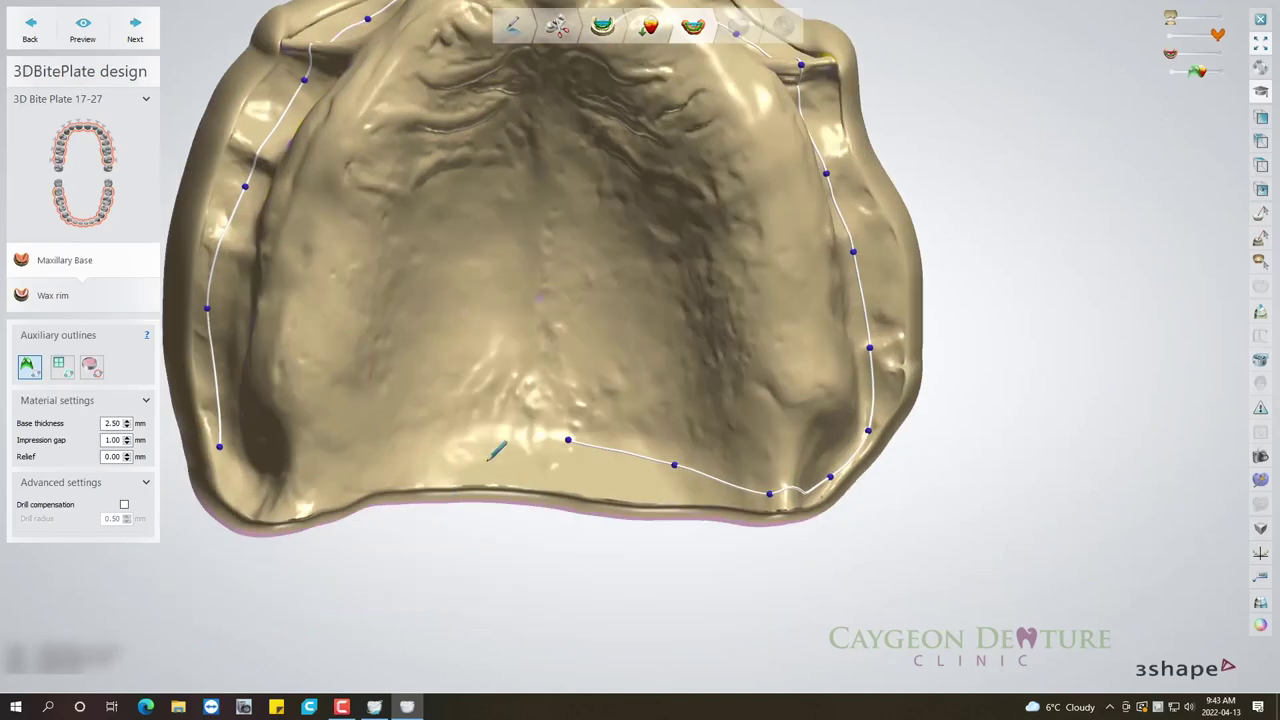
{"action": "left_click", "coordinate": [491, 441]}
{"action": "left_click", "coordinate": [415, 460]}
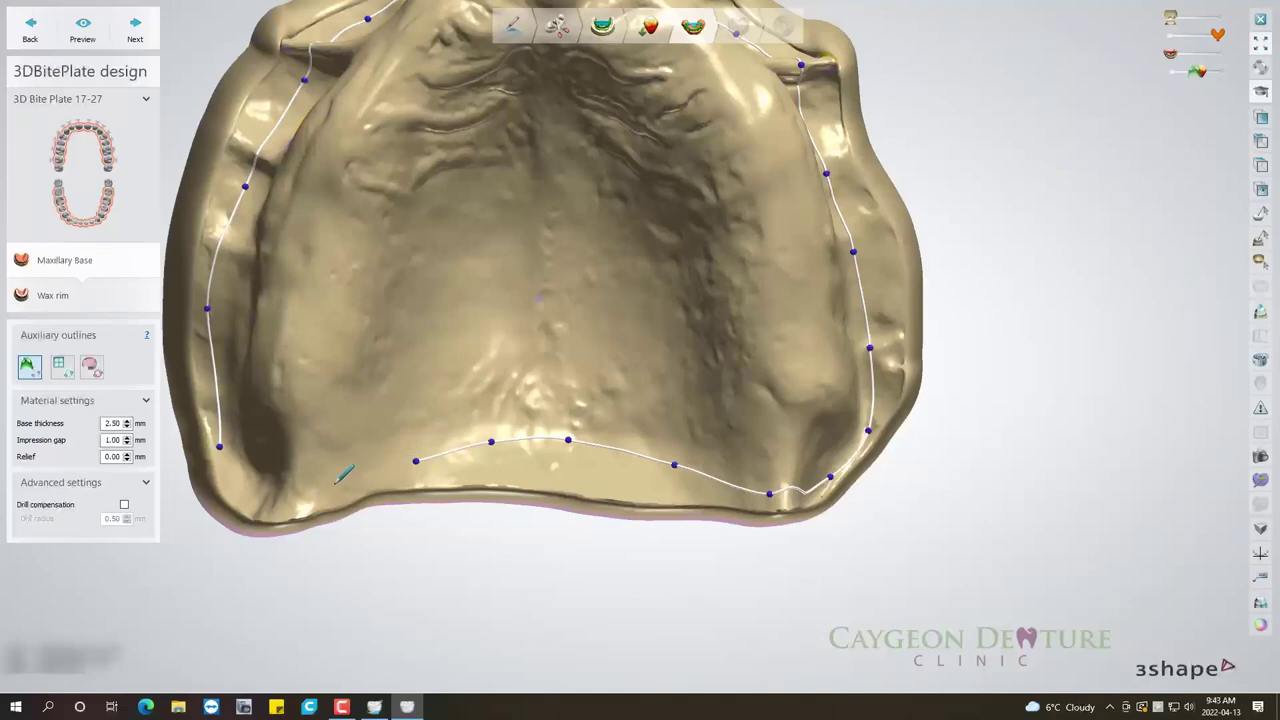
{"action": "left_click", "coordinate": [333, 484]}
{"action": "left_click", "coordinate": [259, 493]}
{"action": "left_click", "coordinate": [227, 471]}
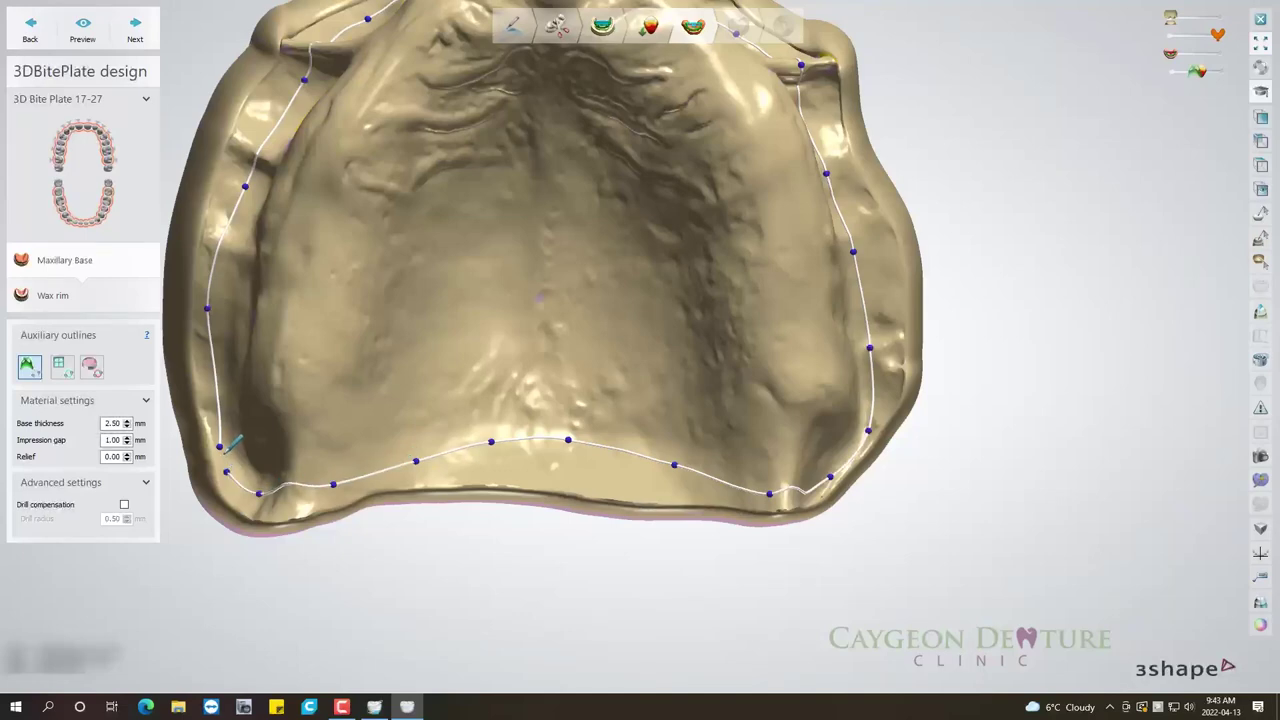
{"action": "left_click", "coordinate": [221, 448]}
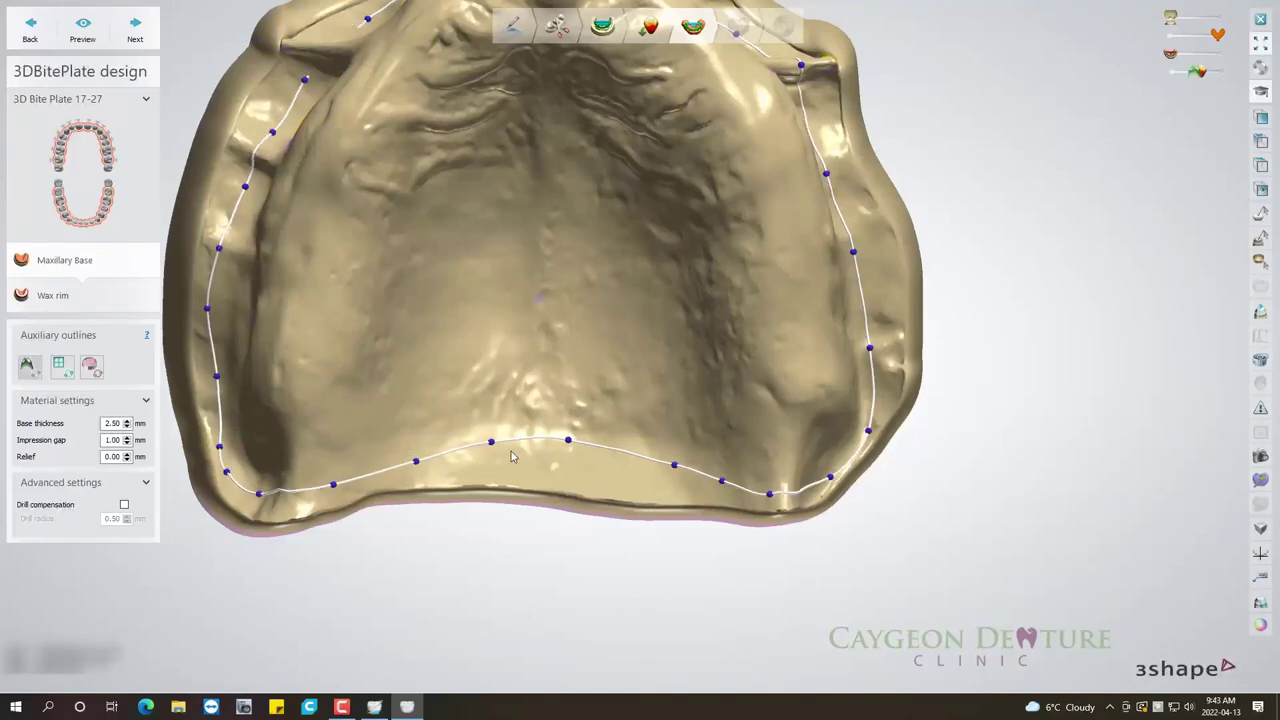
Nudge the back-edge outline points down and raise the lower-left point slightly.
{"action": "left_click_drag", "start_coordinate": [568, 441], "coordinate": [569, 445]}
{"action": "left_click_drag", "start_coordinate": [674, 465], "coordinate": [674, 468]}
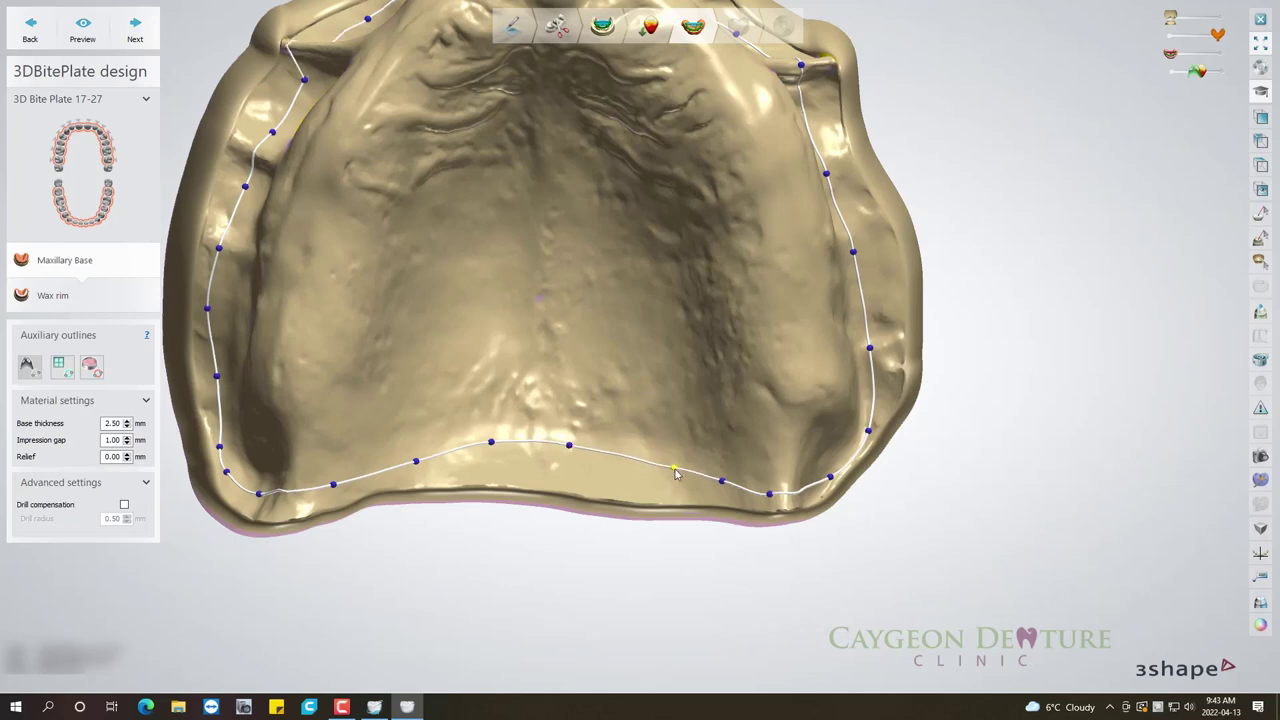
{"action": "right_click", "coordinate": [220, 448]}
{"action": "left_click", "coordinate": [320, 523]}
{"action": "mouse_move", "coordinate": [404, 398]}
{"action": "right_mouse_down"}
{"action": "mouse_move", "coordinate": [488, 434]}
{"action": "mouse_move", "coordinate": [446, 454]}
{"action": "right_mouse_up"}
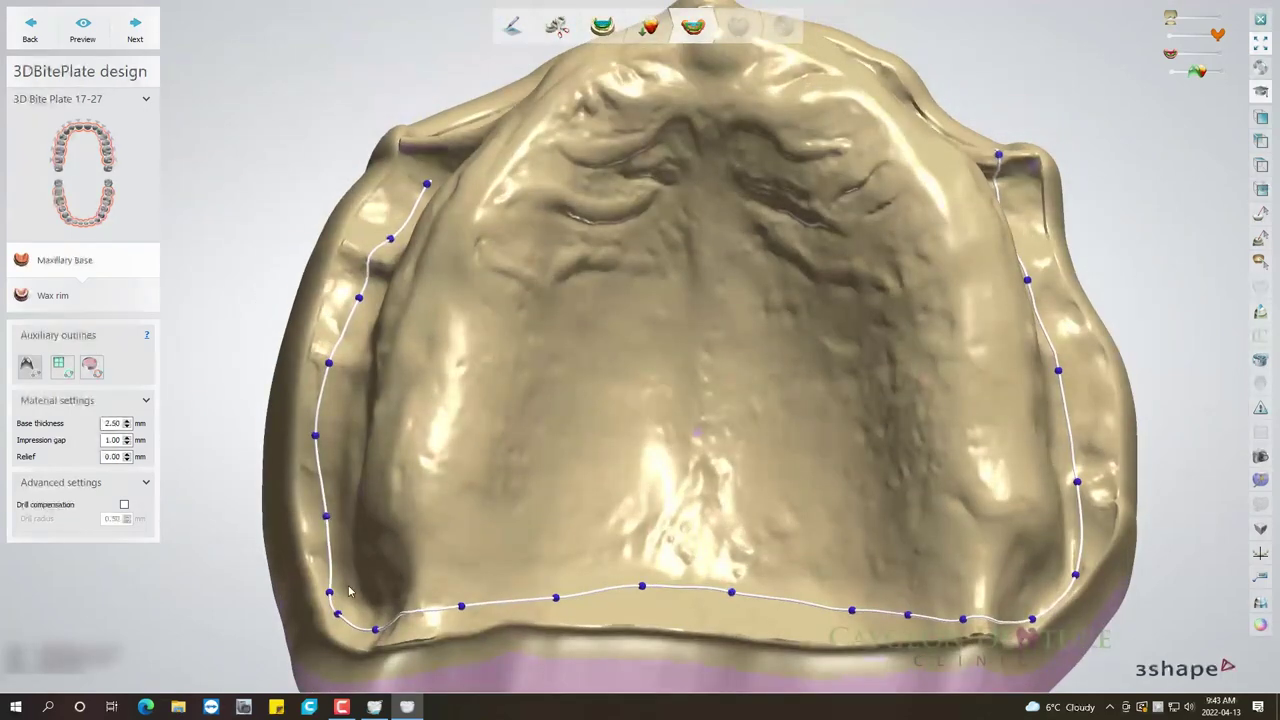
{"action": "right_click_drag", "start_coordinate": [374, 634], "coordinate": [373, 634]}
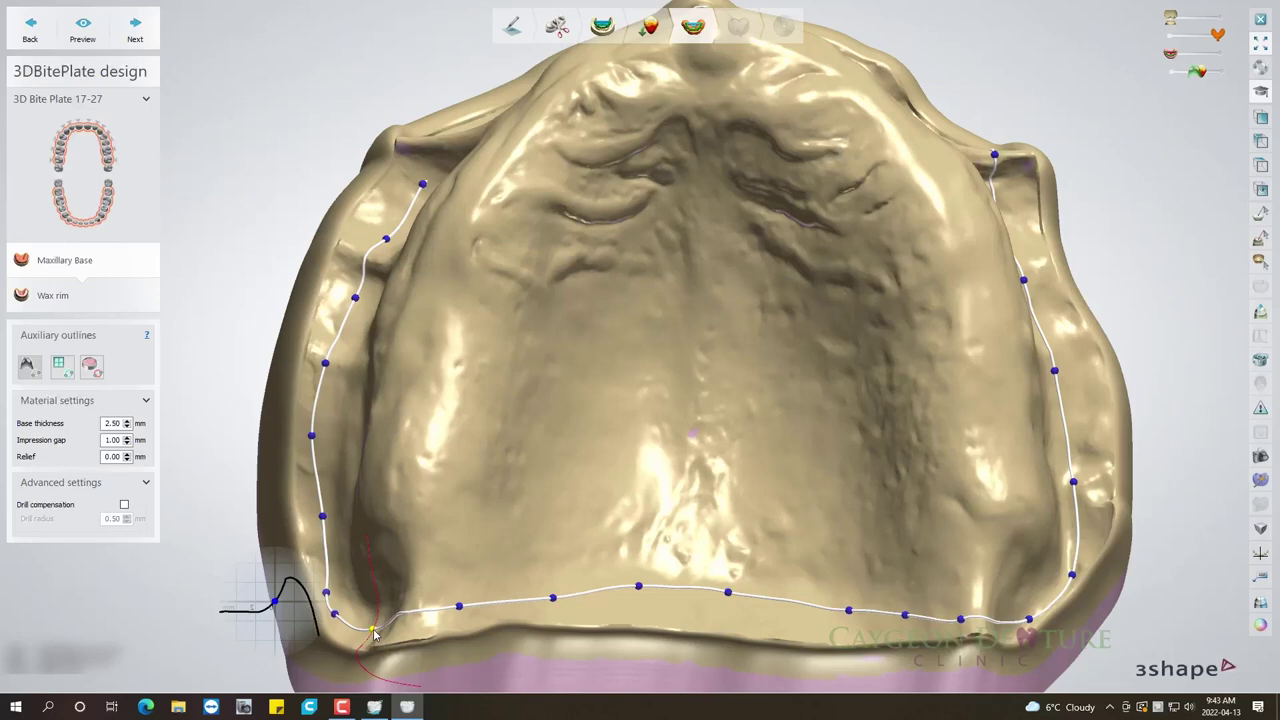
{"action": "left_click_drag", "start_coordinate": [374, 634], "coordinate": [376, 621]}
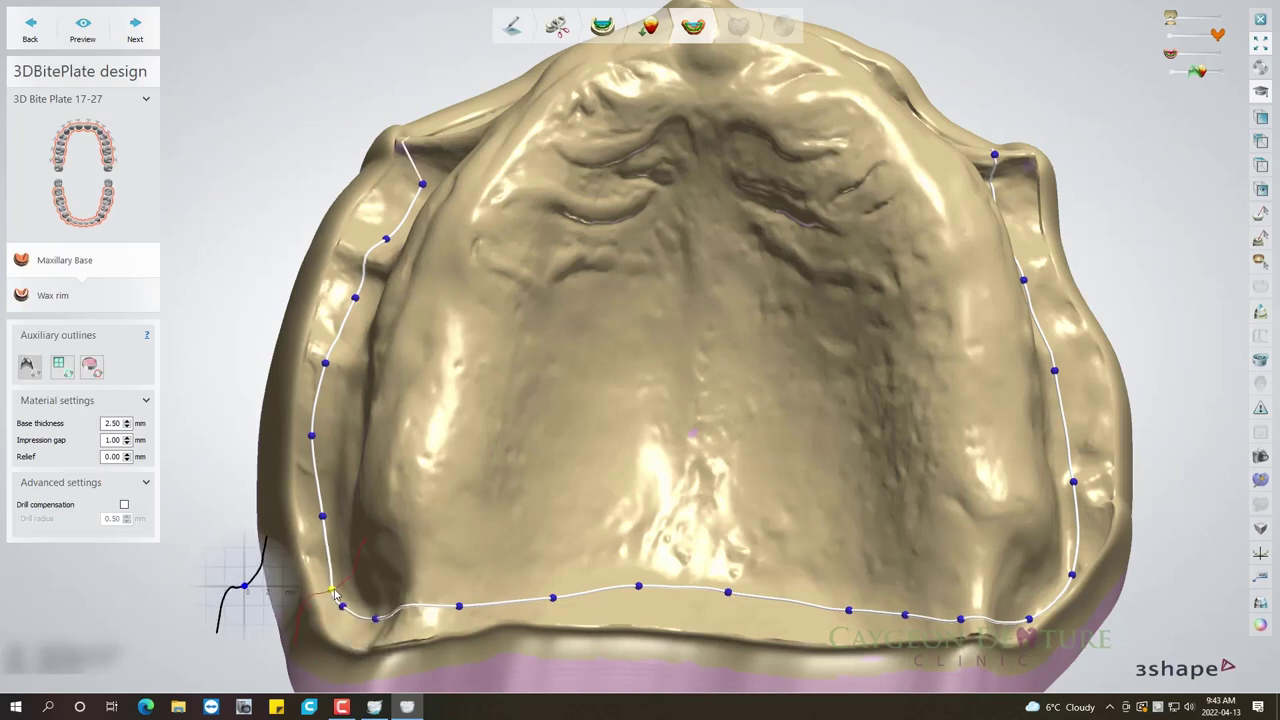
Add a control point and shift the left outline points inward onto the ridge.
{"action": "left_click", "coordinate": [322, 519]}
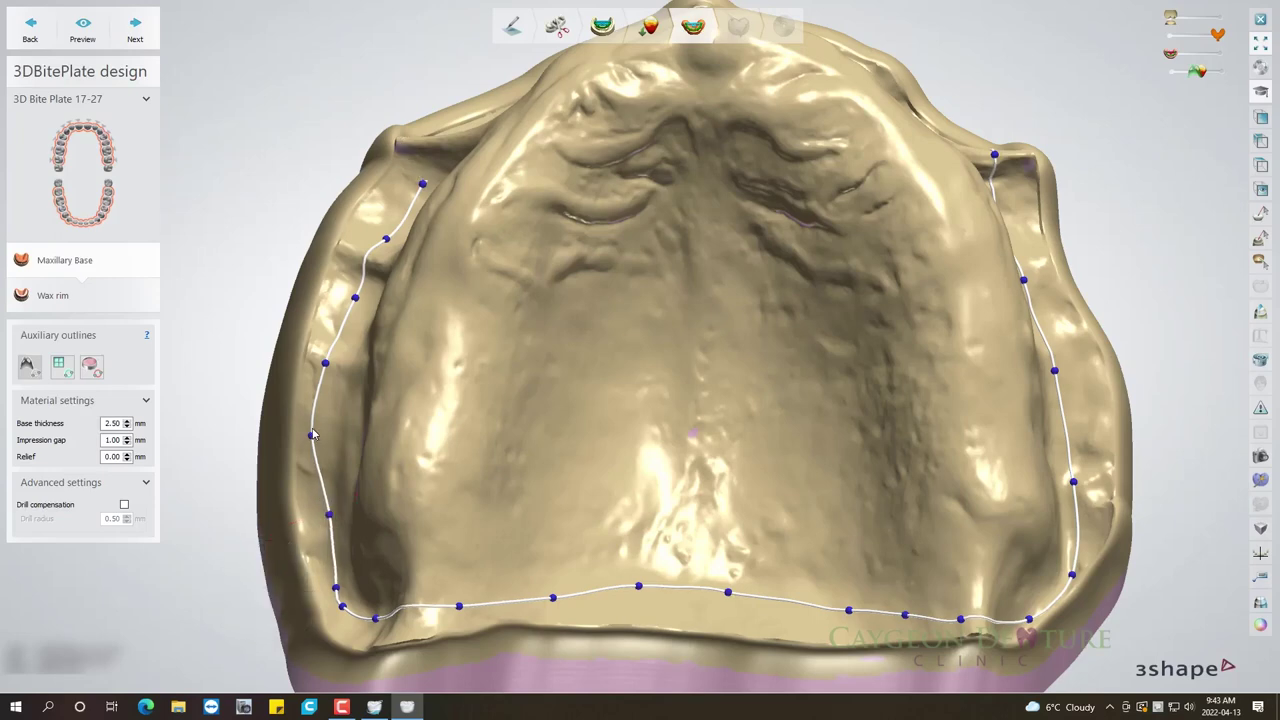
{"action": "left_click_drag", "start_coordinate": [312, 434], "coordinate": [333, 437]}
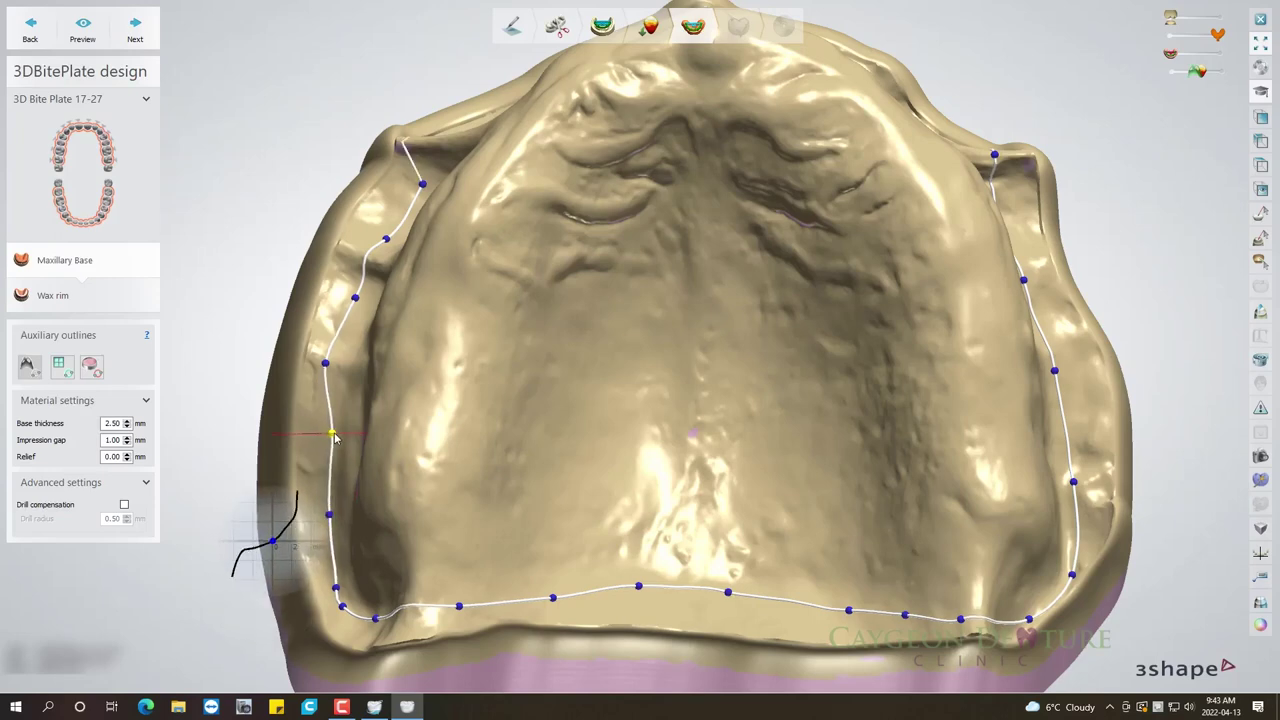
{"action": "left_click_drag", "start_coordinate": [327, 365], "coordinate": [345, 366]}
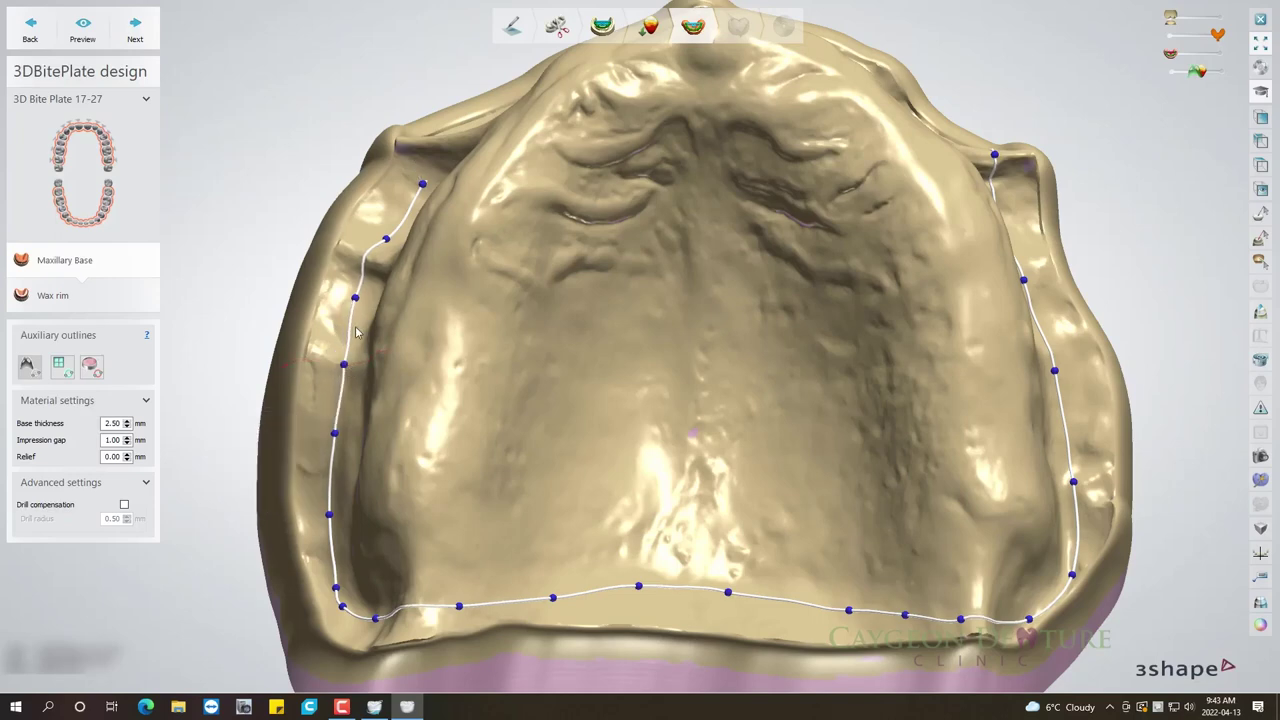
{"action": "left_click_drag", "start_coordinate": [356, 301], "coordinate": [368, 300]}
{"action": "left_click_drag", "start_coordinate": [389, 243], "coordinate": [398, 247]}
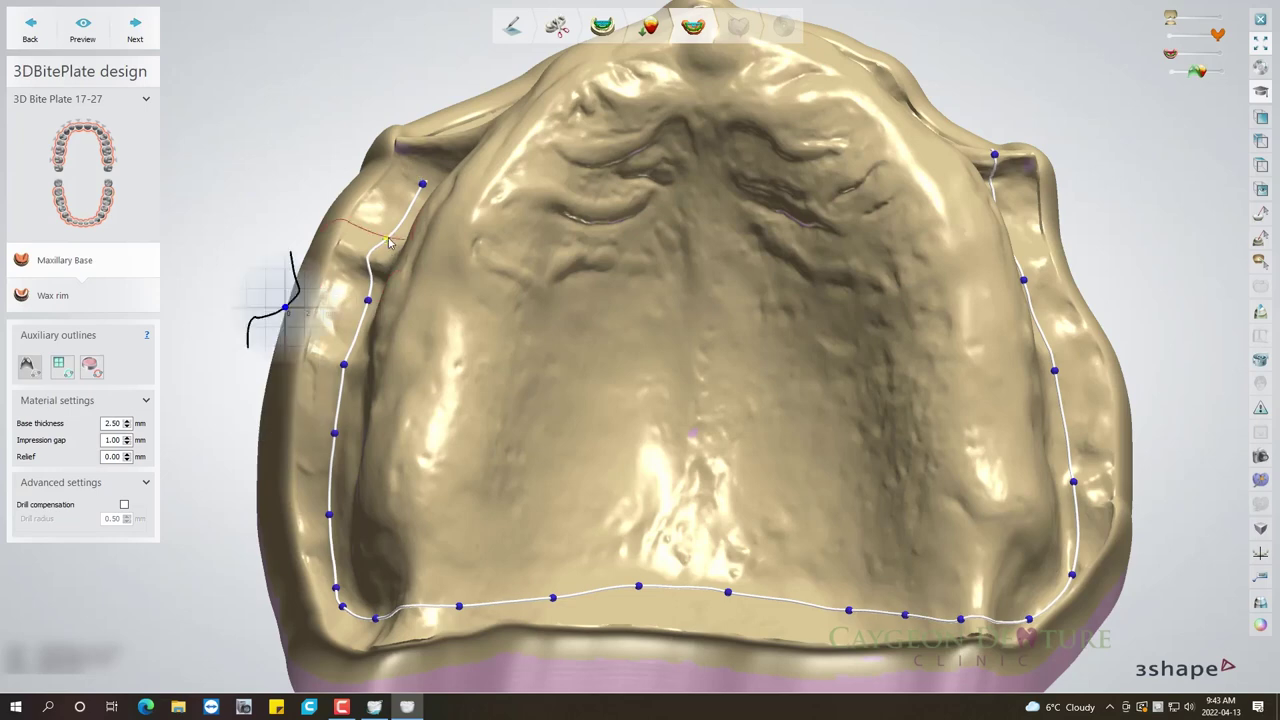
{"action": "right_click_drag", "start_coordinate": [397, 245], "coordinate": [478, 252]}
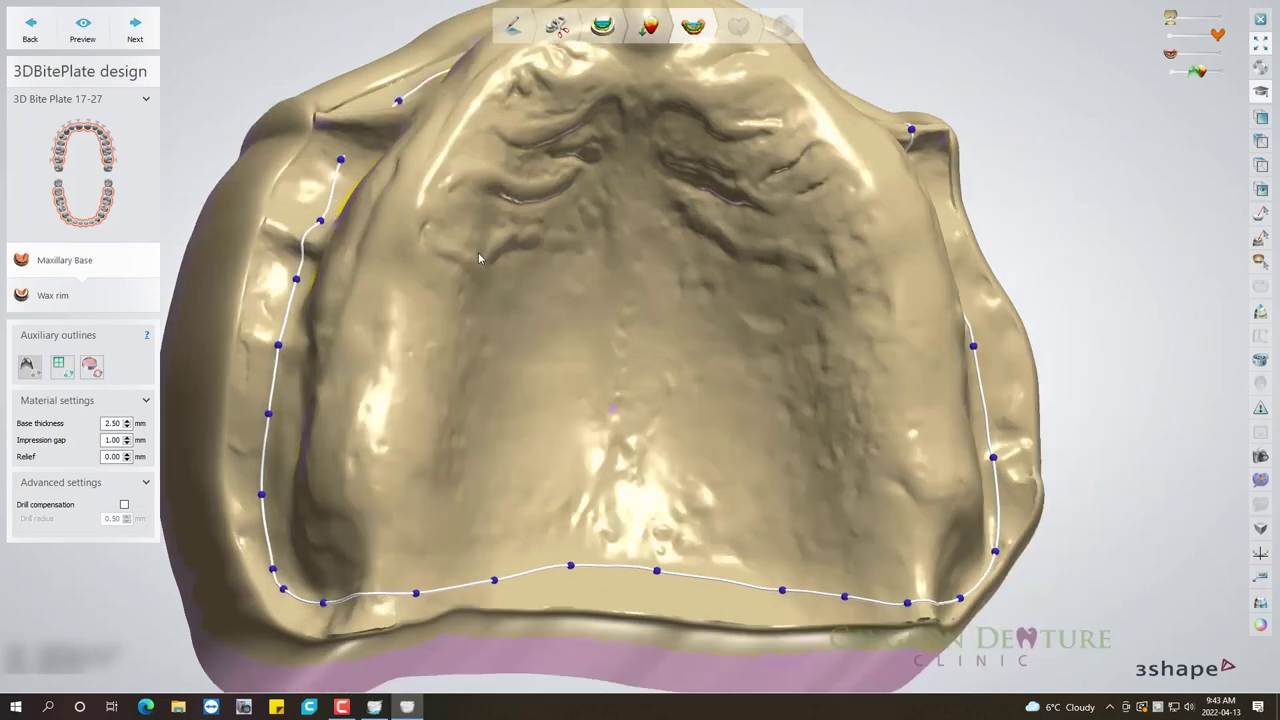
{"action": "left_click_drag", "start_coordinate": [303, 133], "coordinate": [323, 133]}
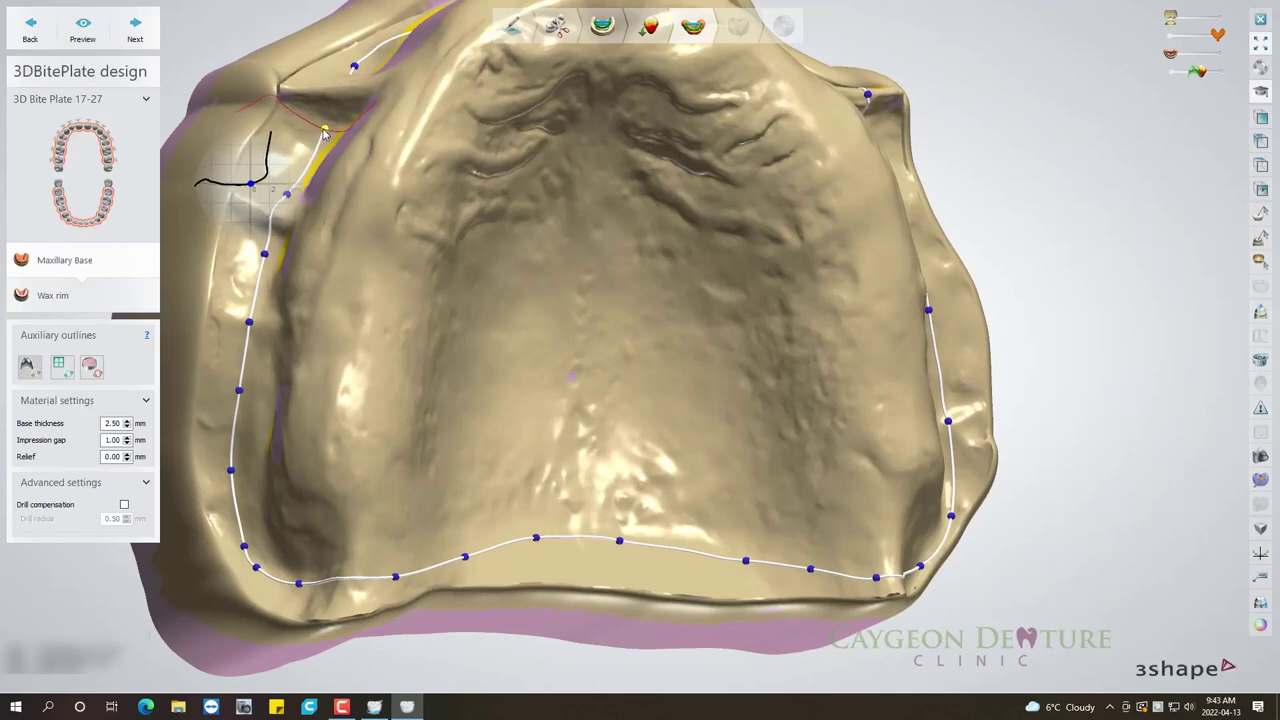
{"action": "mouse_move", "coordinate": [416, 140]}
{"action": "right_mouse_down"}
{"action": "mouse_move", "coordinate": [430, 134]}
{"action": "mouse_move", "coordinate": [511, 308]}
{"action": "mouse_move", "coordinate": [355, 270]}
{"action": "right_mouse_up"}
Redraw the left outline along the fold with Fast edit line and add a control point.
{"action": "right_click", "coordinate": [345, 268]}
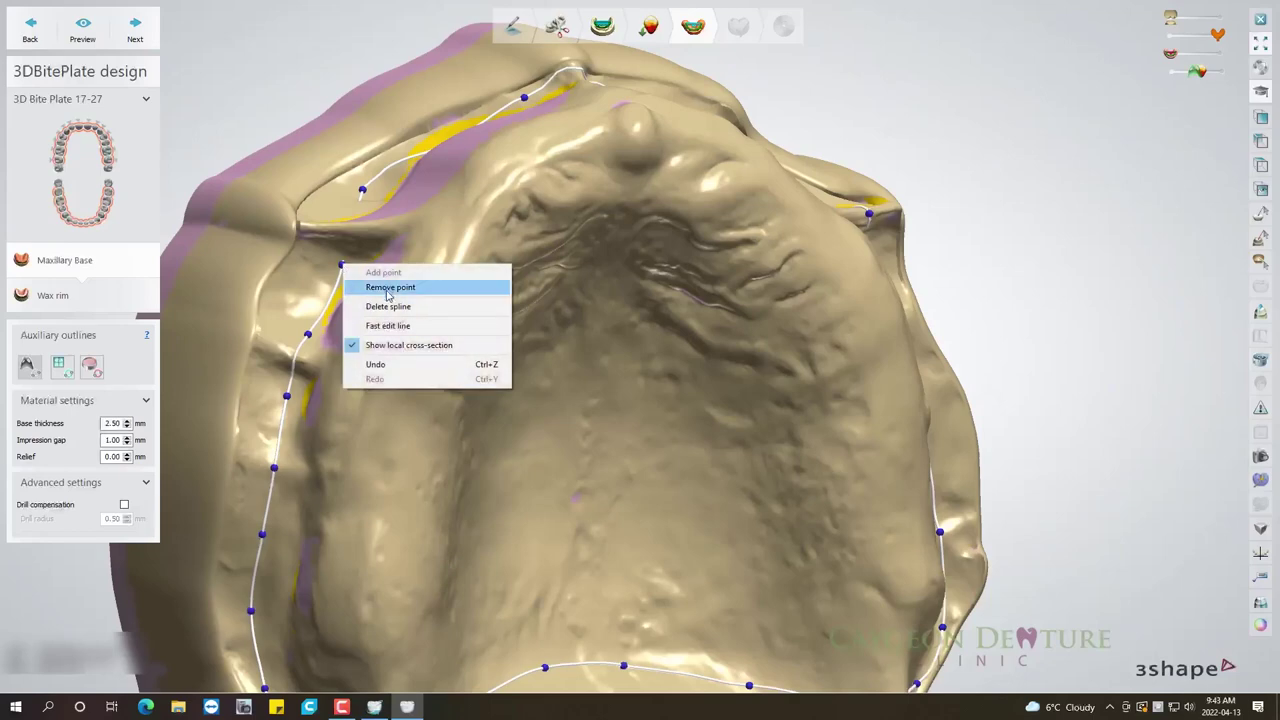
{"action": "left_click", "coordinate": [388, 326]}
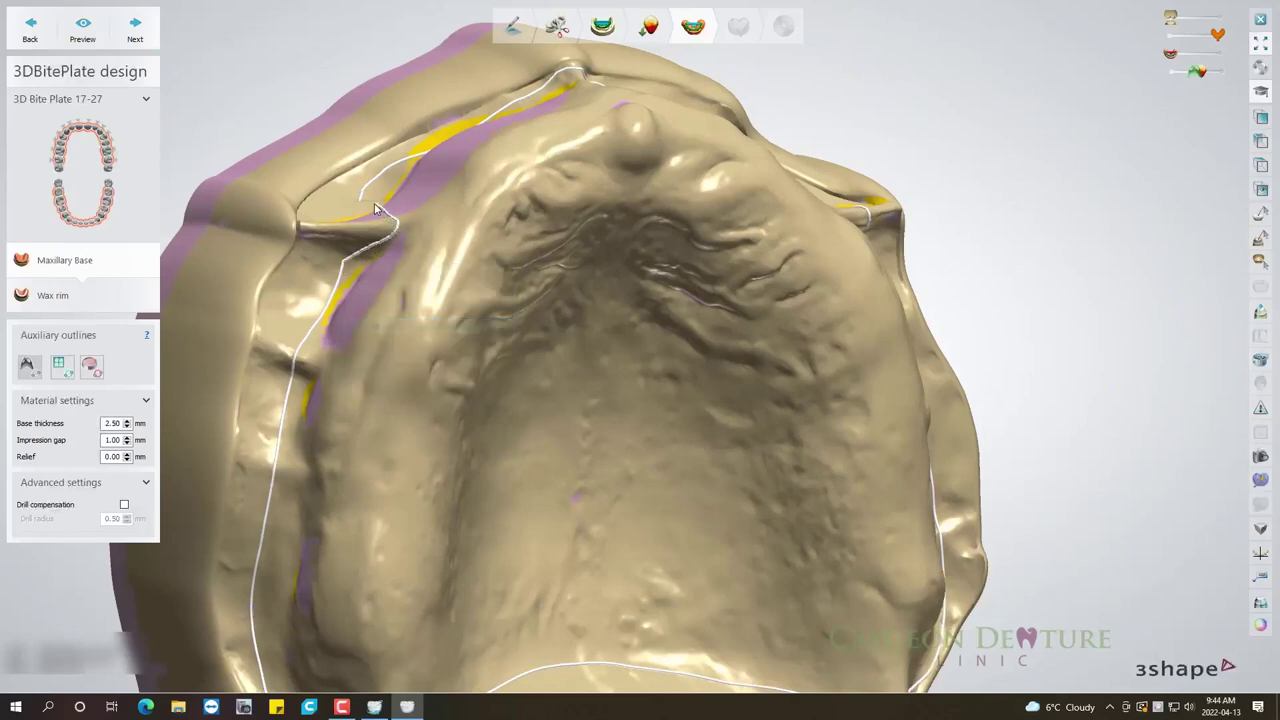
{"action": "left_click_drag", "start_coordinate": [367, 200], "coordinate": [378, 215]}
{"action": "right_click", "coordinate": [393, 240]}
{"action": "left_click", "coordinate": [422, 264]}
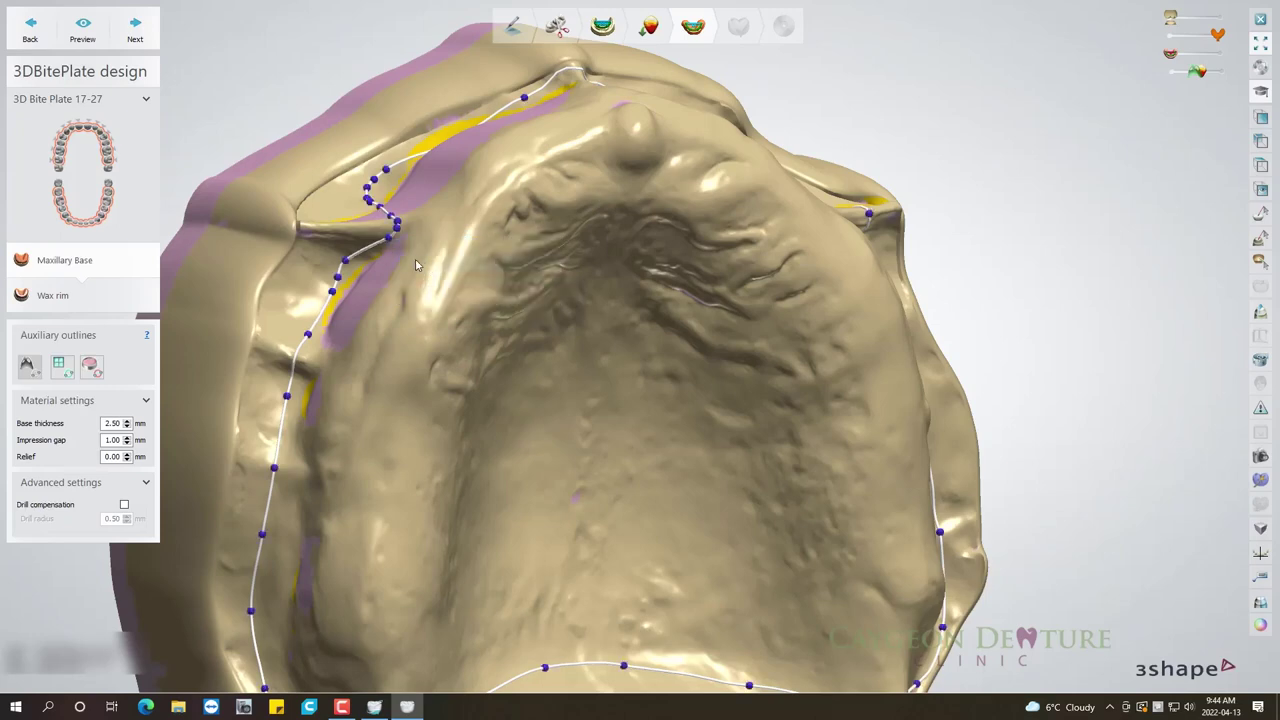
{"action": "right_click", "coordinate": [390, 243]}
{"action": "mouse_move", "coordinate": [400, 250]}
{"action": "right_mouse_down"}
{"action": "mouse_move", "coordinate": [422, 222]}
{"action": "mouse_move", "coordinate": [300, 175]}
{"action": "right_mouse_up"}
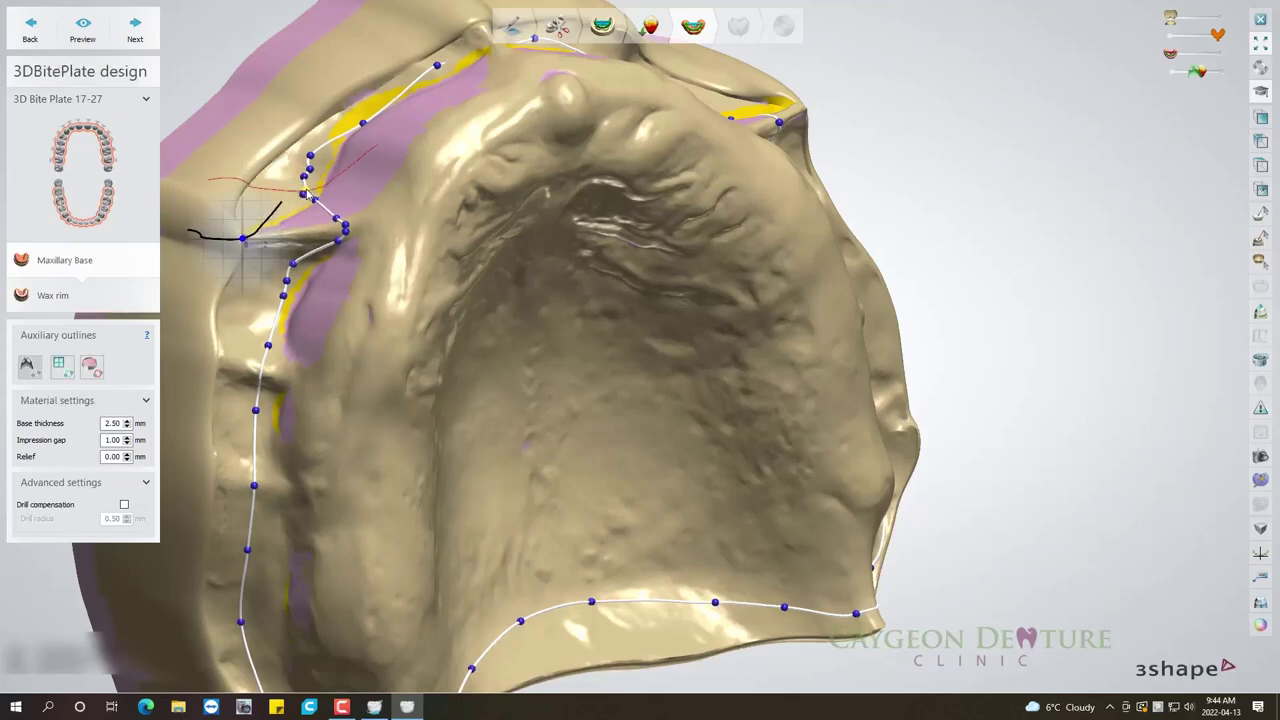
{"action": "left_click", "coordinate": [307, 192]}
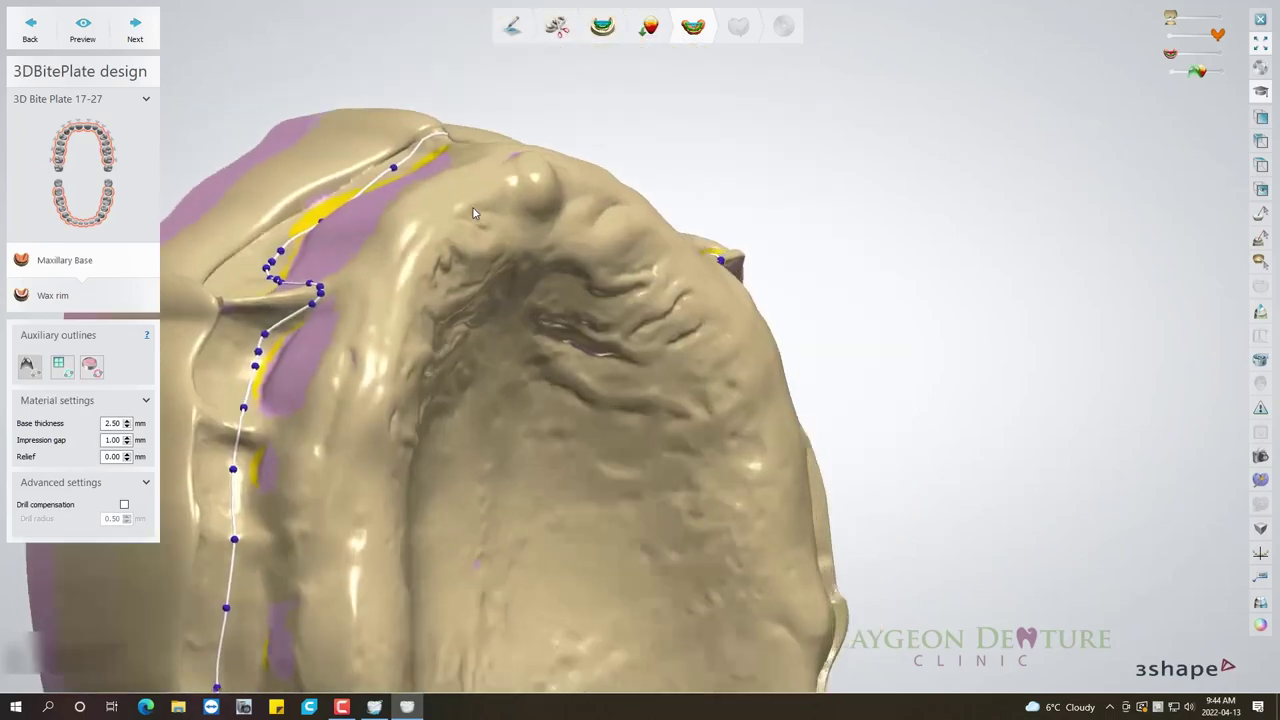
Move the anterior outline points onto the fold and add a right-anterior control point.
{"action": "mouse_move", "coordinate": [478, 183]}
{"action": "right_mouse_down"}
{"action": "mouse_move", "coordinate": [617, 144]}
{"action": "mouse_move", "coordinate": [593, 298]}
{"action": "right_mouse_up"}
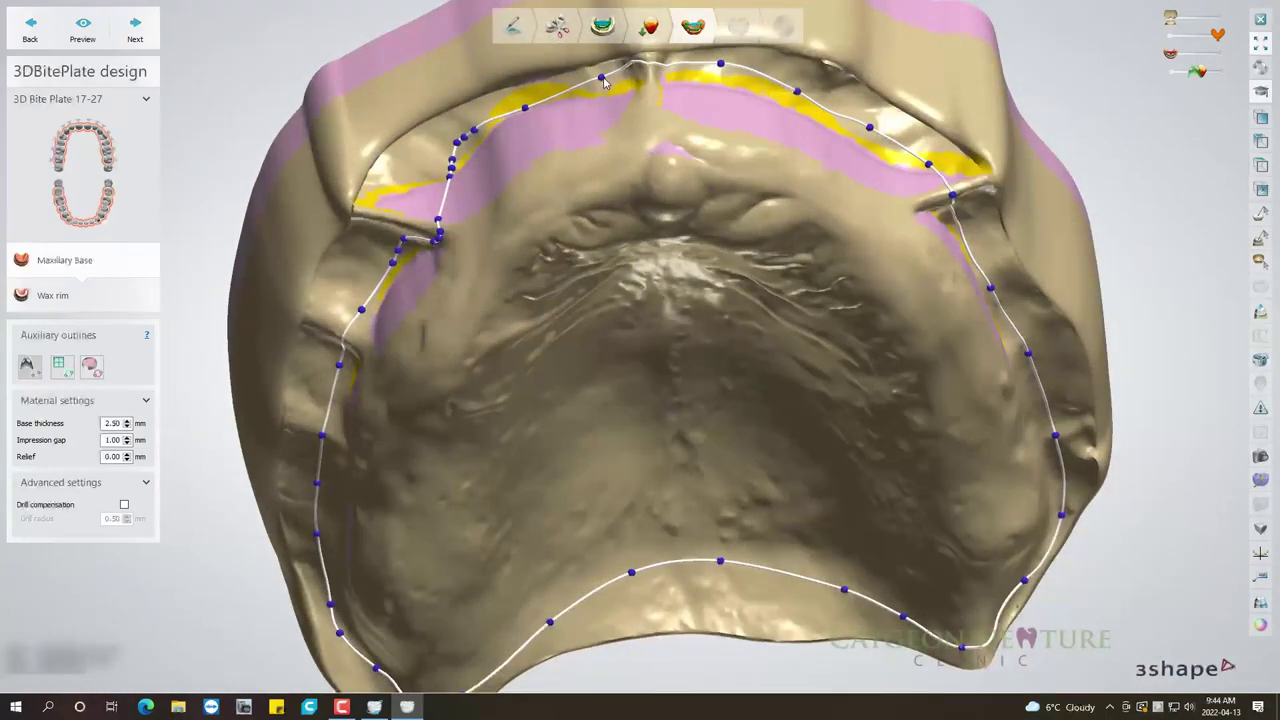
{"action": "left_click_drag", "start_coordinate": [601, 77], "coordinate": [605, 87]}
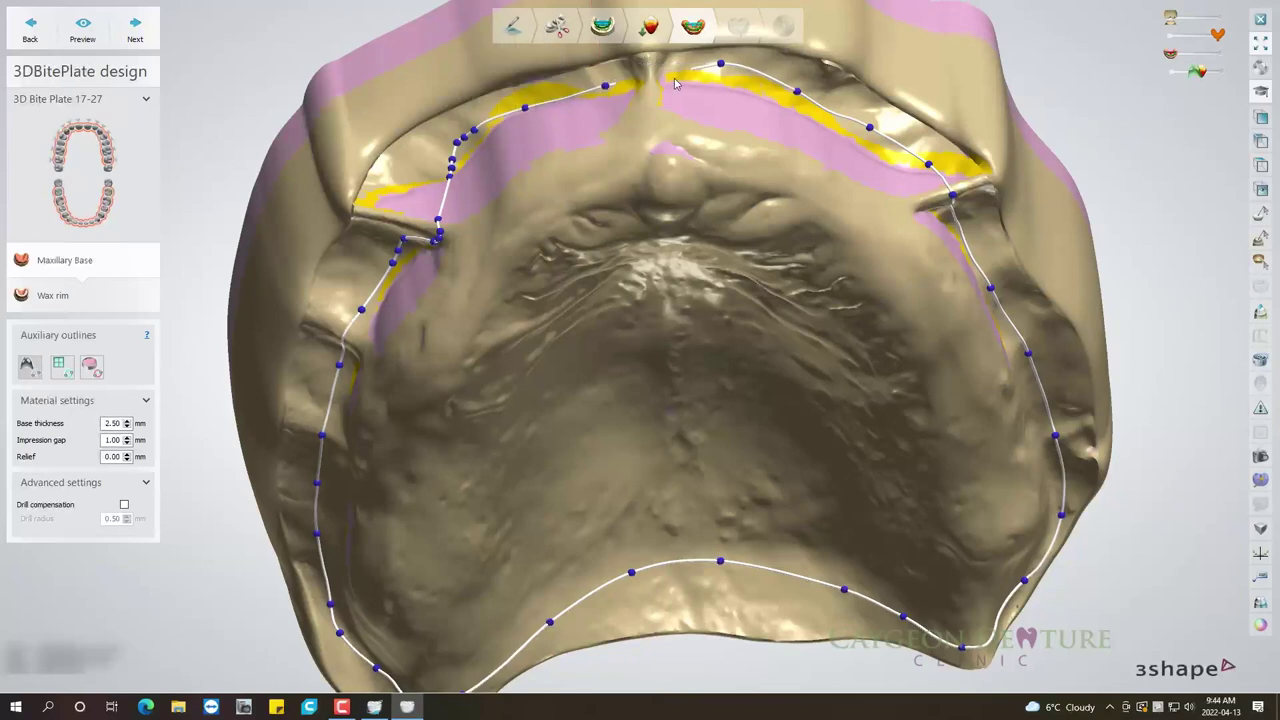
{"action": "left_click_drag", "start_coordinate": [722, 67], "coordinate": [795, 100]}
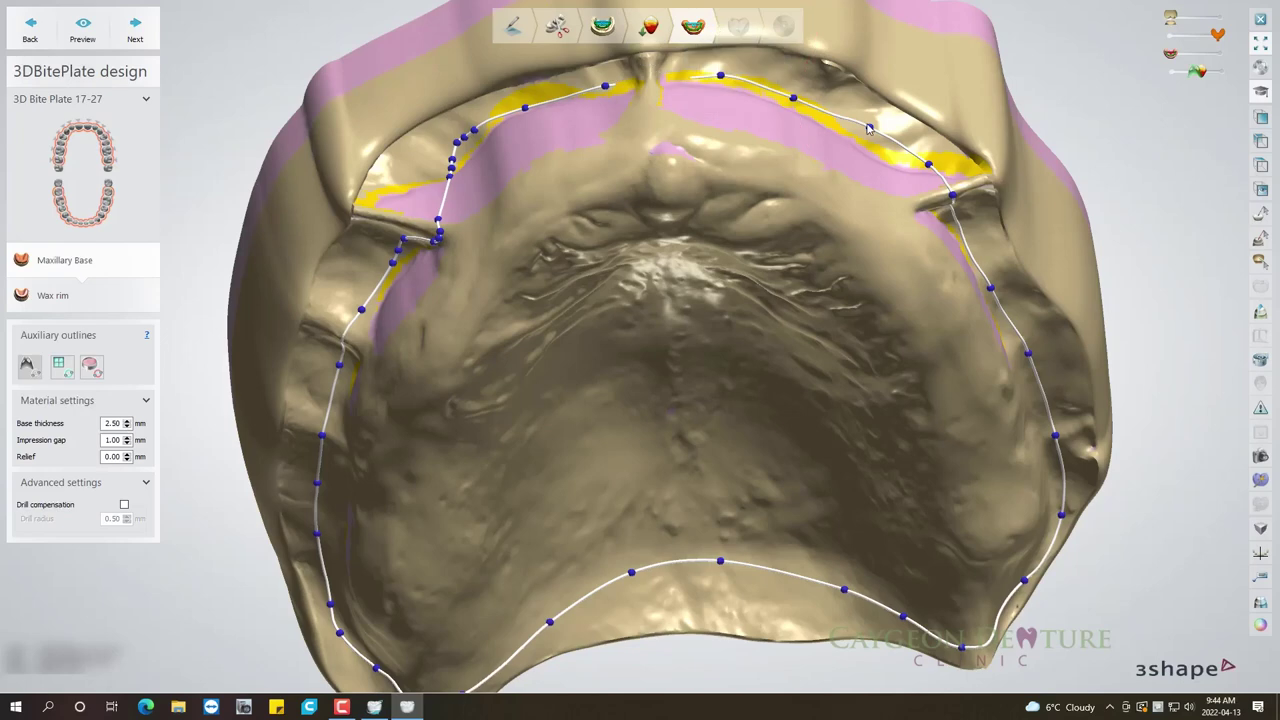
{"action": "left_click", "coordinate": [863, 143]}
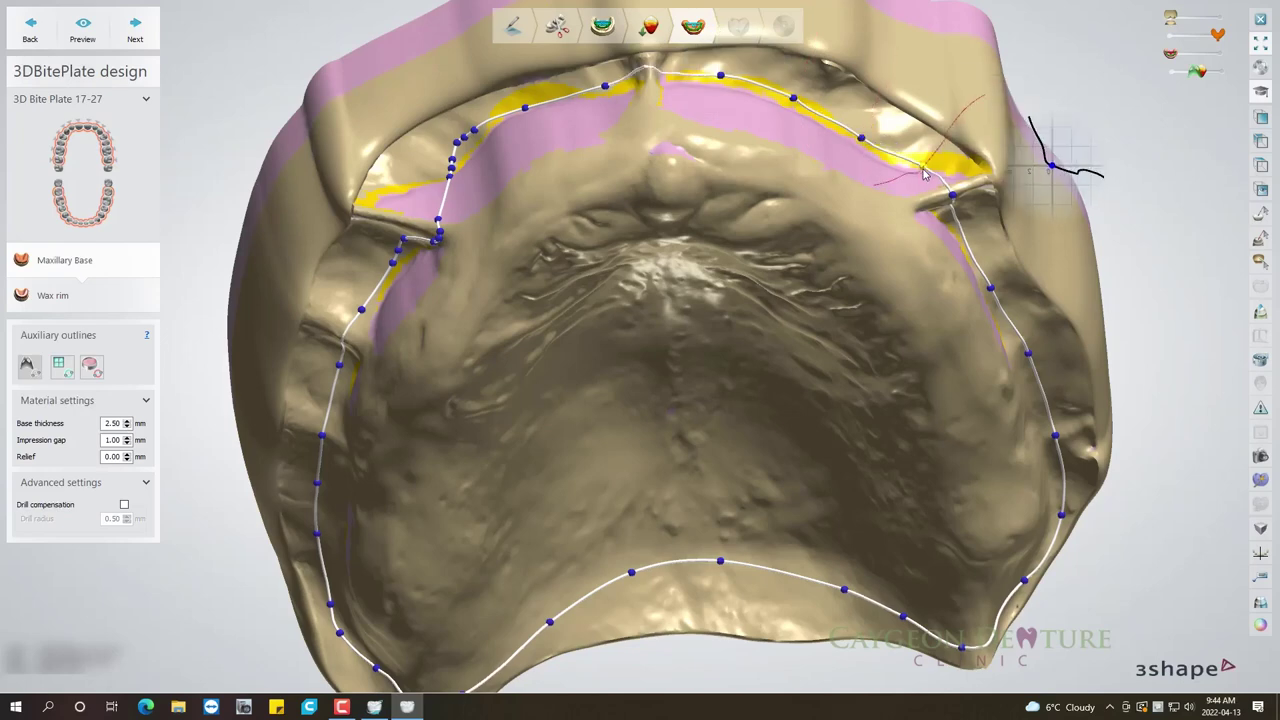
{"action": "left_click_drag", "start_coordinate": [952, 202], "coordinate": [1006, 286]}
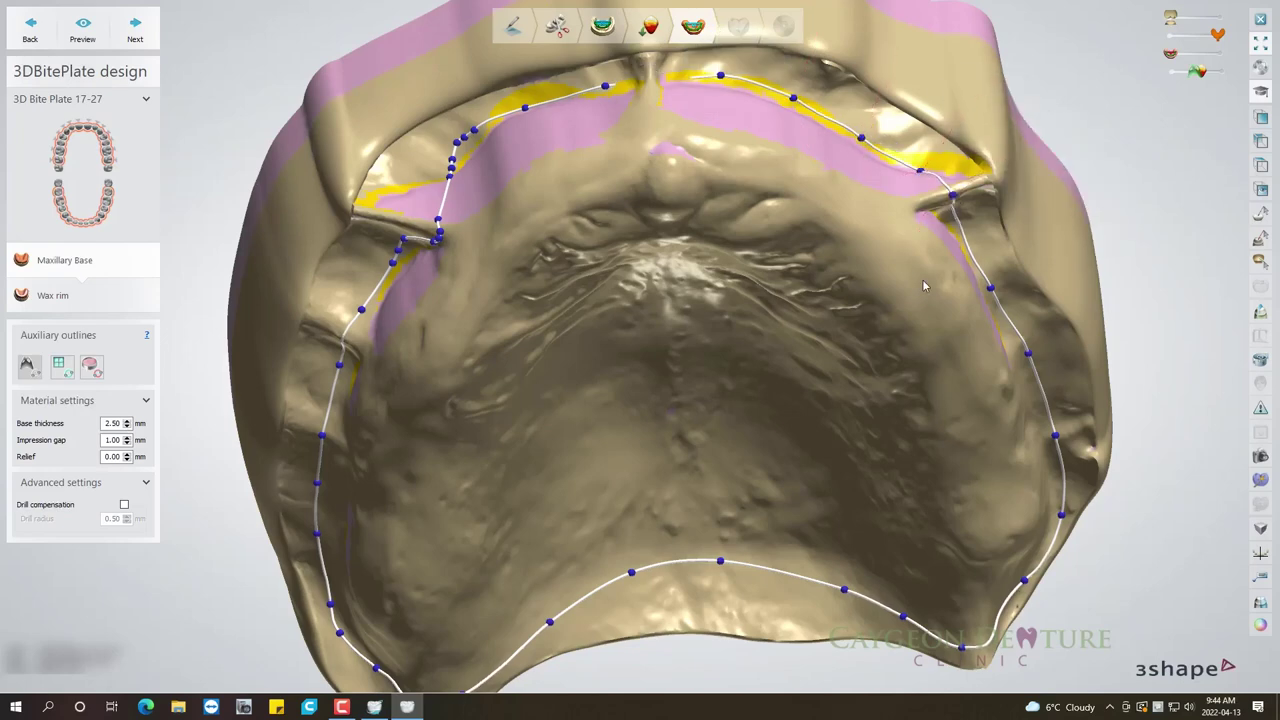
Adjust the right-side and posterior-corner outline points to sit on the border.
{"action": "right_click_drag", "start_coordinate": [927, 287], "coordinate": [906, 318]}
{"action": "mouse_move", "coordinate": [811, 395]}
{"action": "right_mouse_down"}
{"action": "mouse_move", "coordinate": [723, 384]}
{"action": "mouse_move", "coordinate": [752, 390]}
{"action": "right_mouse_up"}
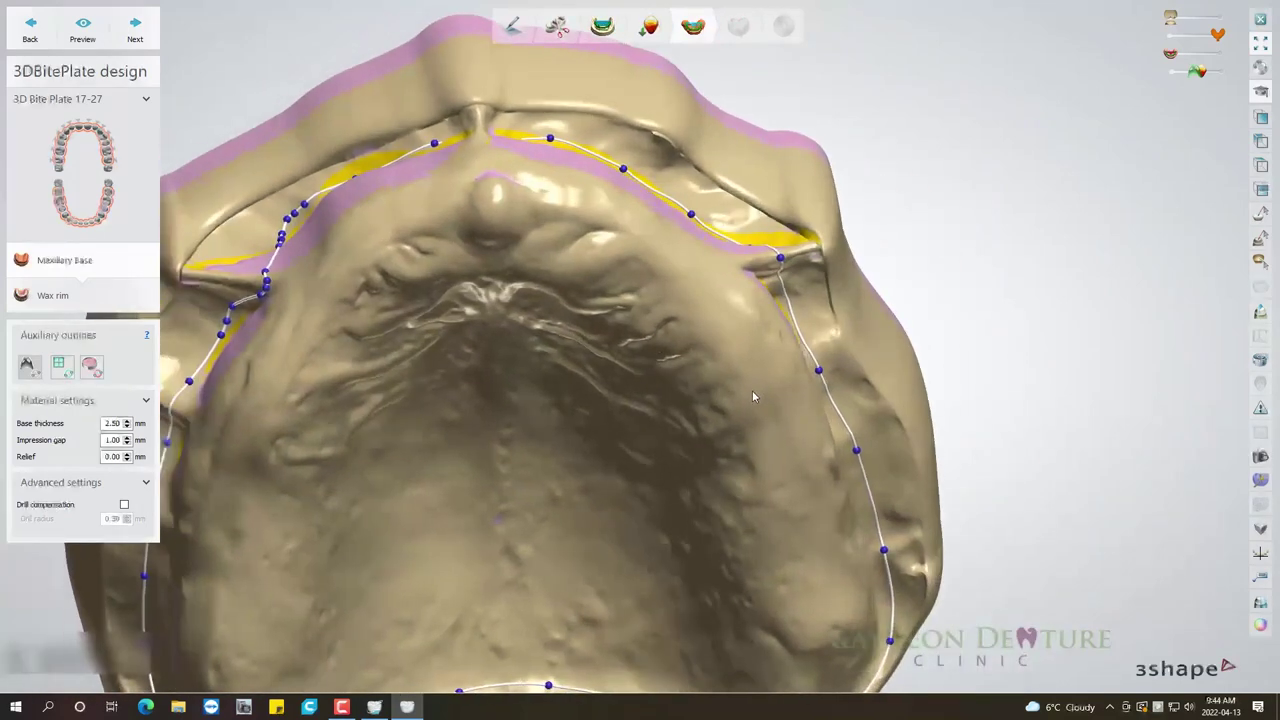
{"action": "left_click_drag", "start_coordinate": [820, 373], "coordinate": [816, 378]}
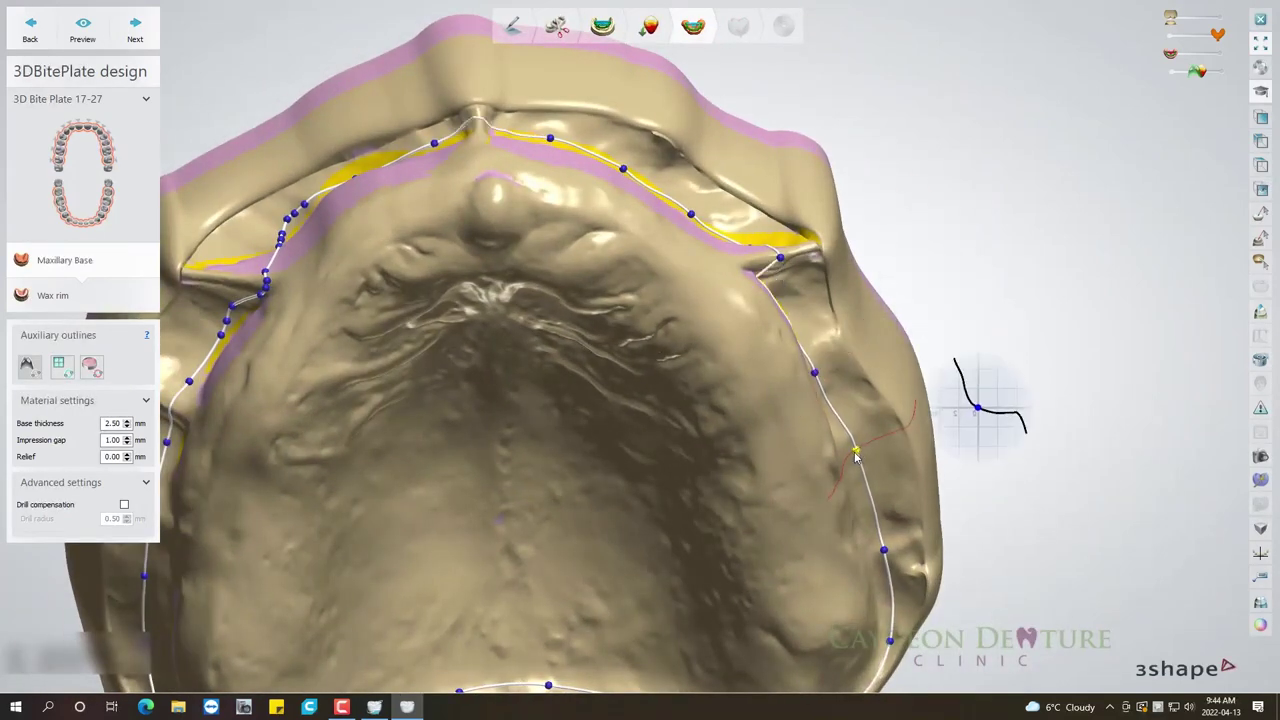
{"action": "left_click_drag", "start_coordinate": [856, 451], "coordinate": [853, 457]}
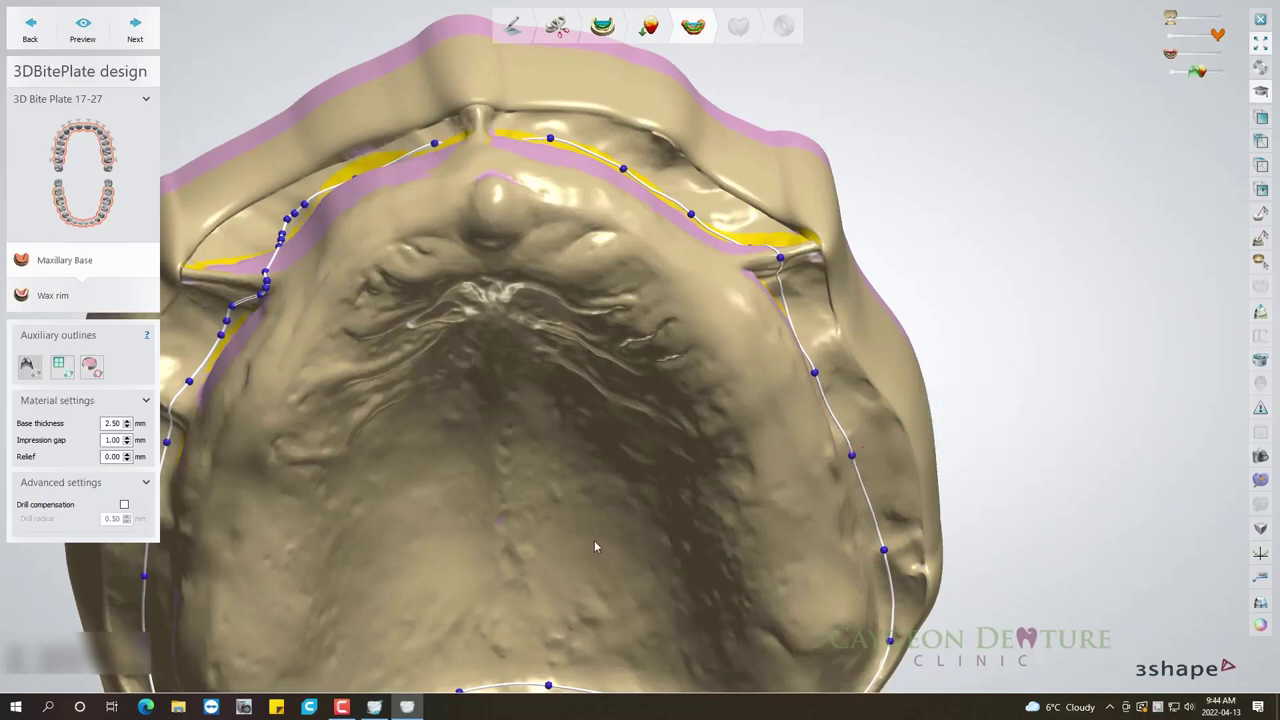
{"action": "right_click_drag", "start_coordinate": [594, 540], "coordinate": [805, 430]}
{"action": "left_click_drag", "start_coordinate": [826, 397], "coordinate": [813, 399]}
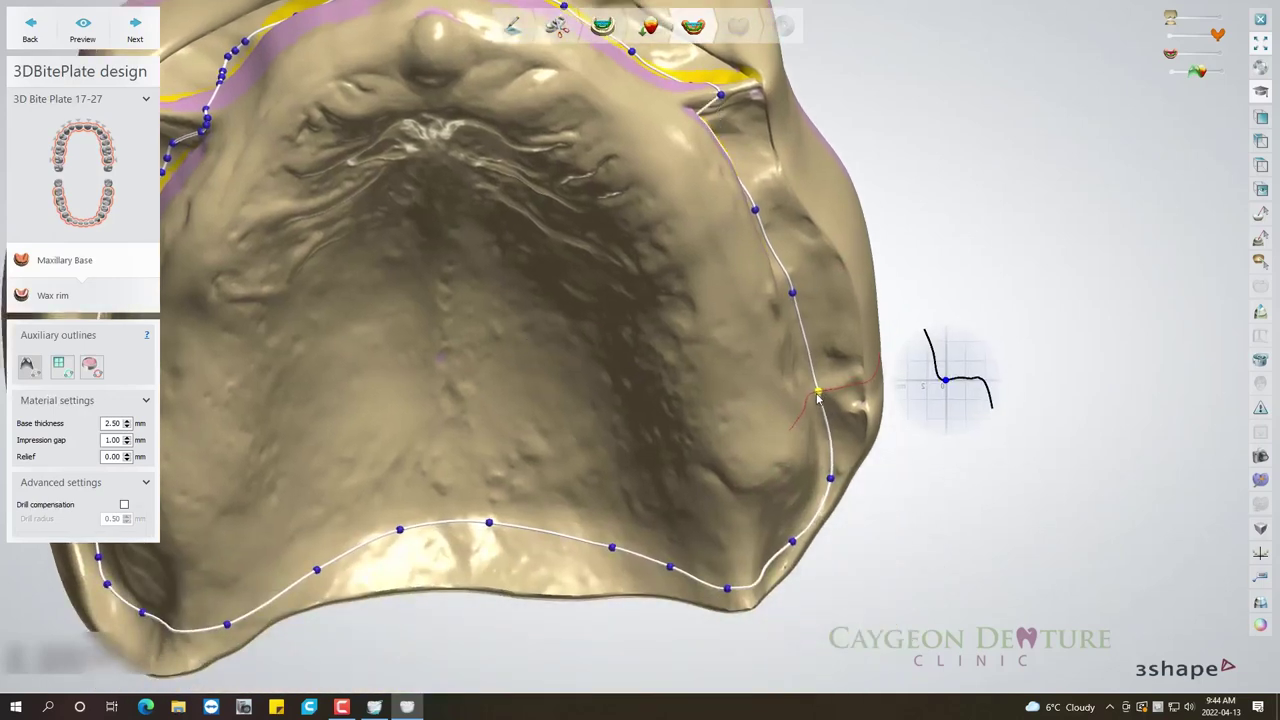
{"action": "left_click_drag", "start_coordinate": [830, 479], "coordinate": [826, 483]}
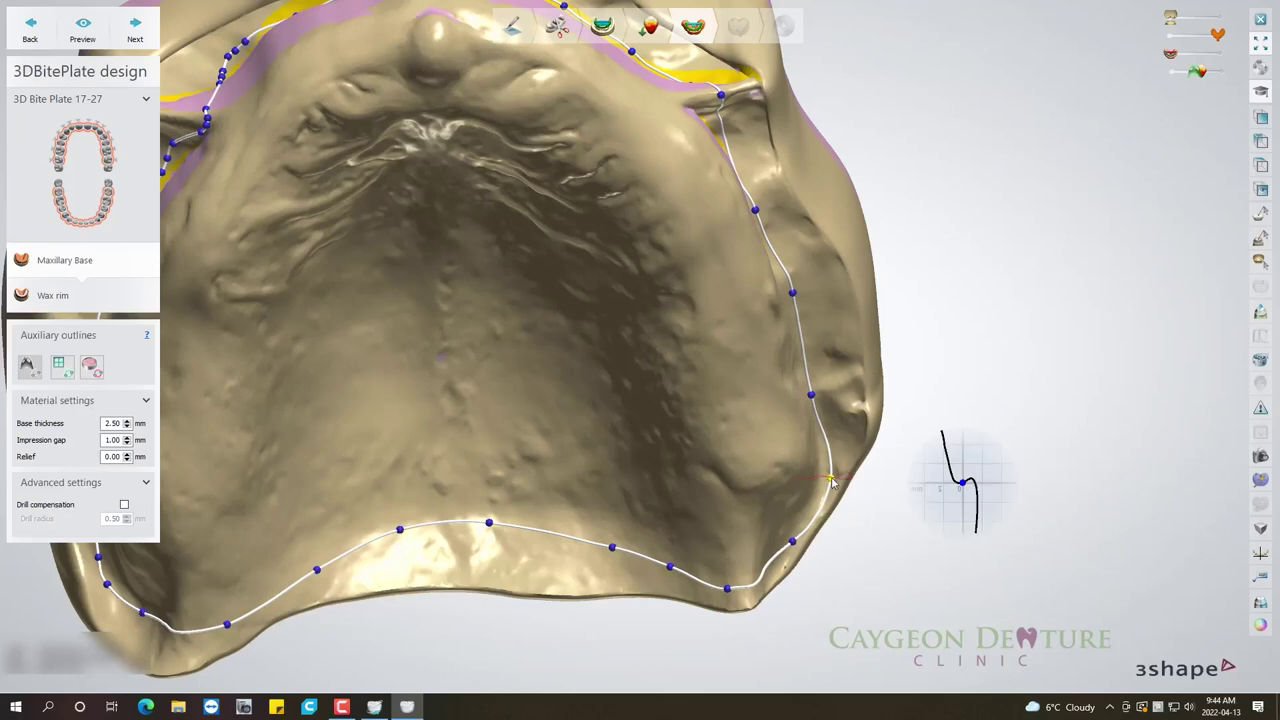
{"action": "left_click_drag", "start_coordinate": [791, 541], "coordinate": [788, 538]}
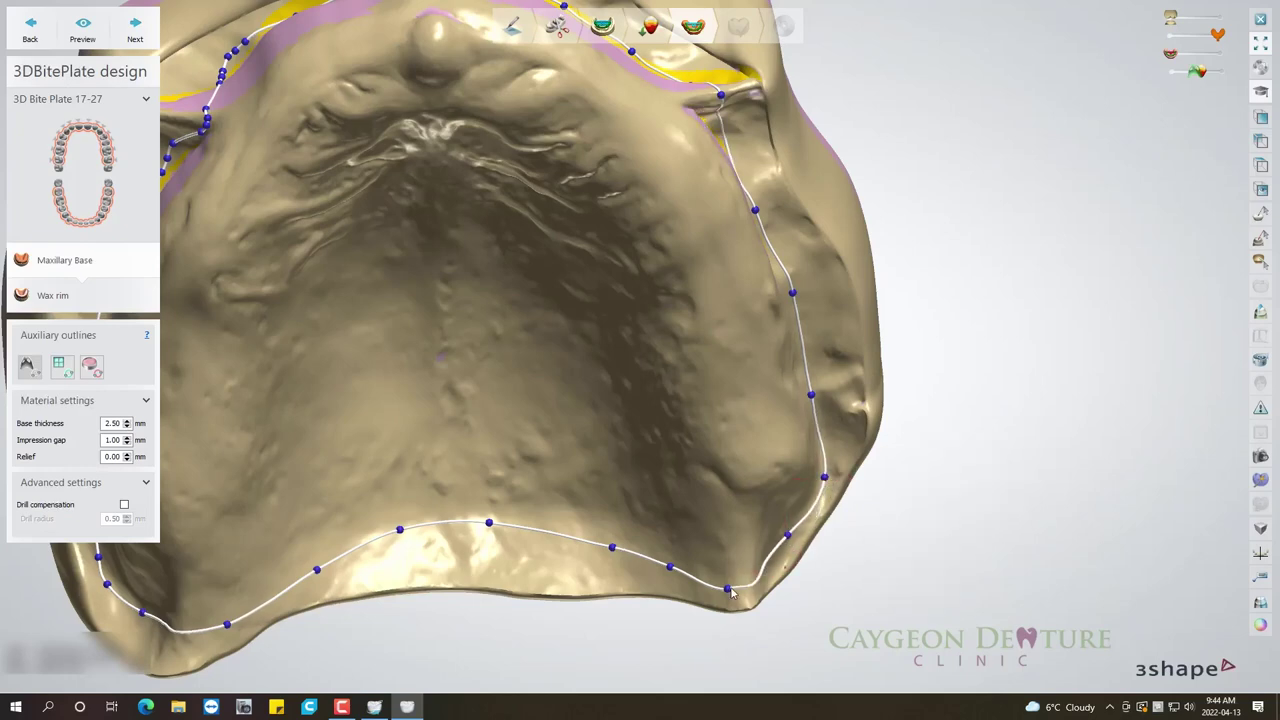
{"action": "left_click_drag", "start_coordinate": [728, 590], "coordinate": [727, 583]}
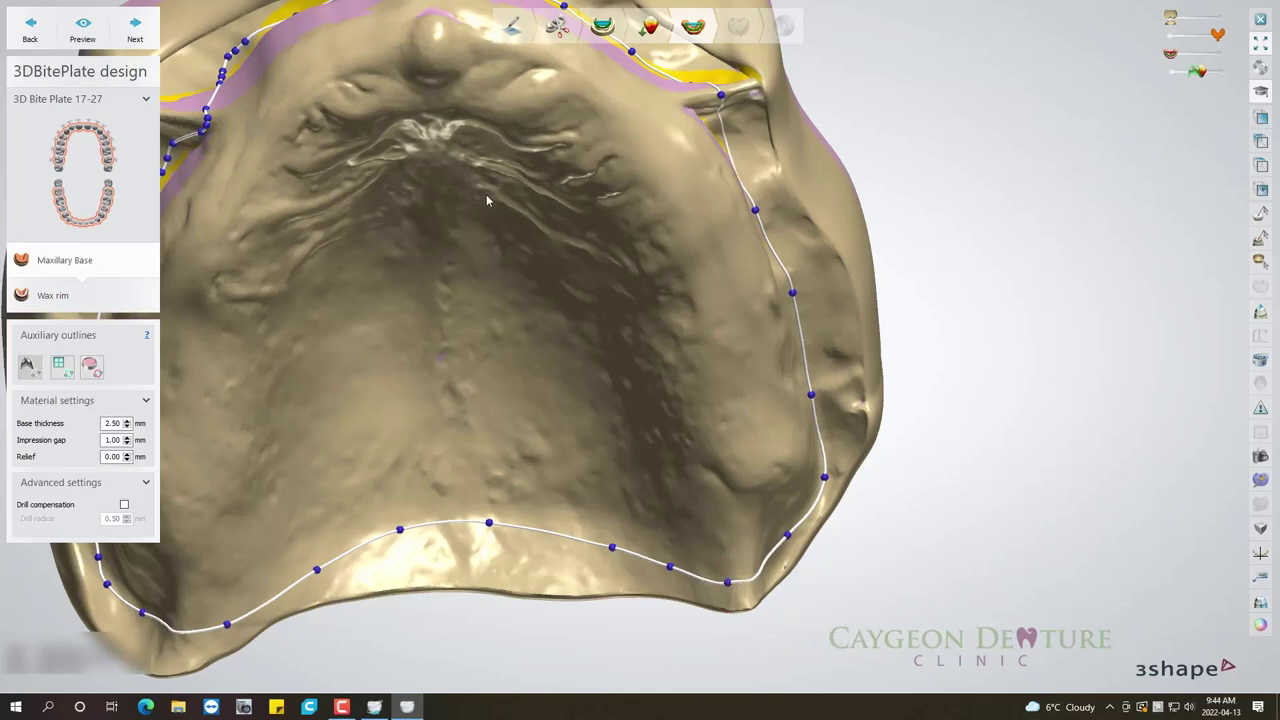
{"action": "scroll", "coordinate": [648, 180], "scroll_direction": "down", "scroll_amount": 5}
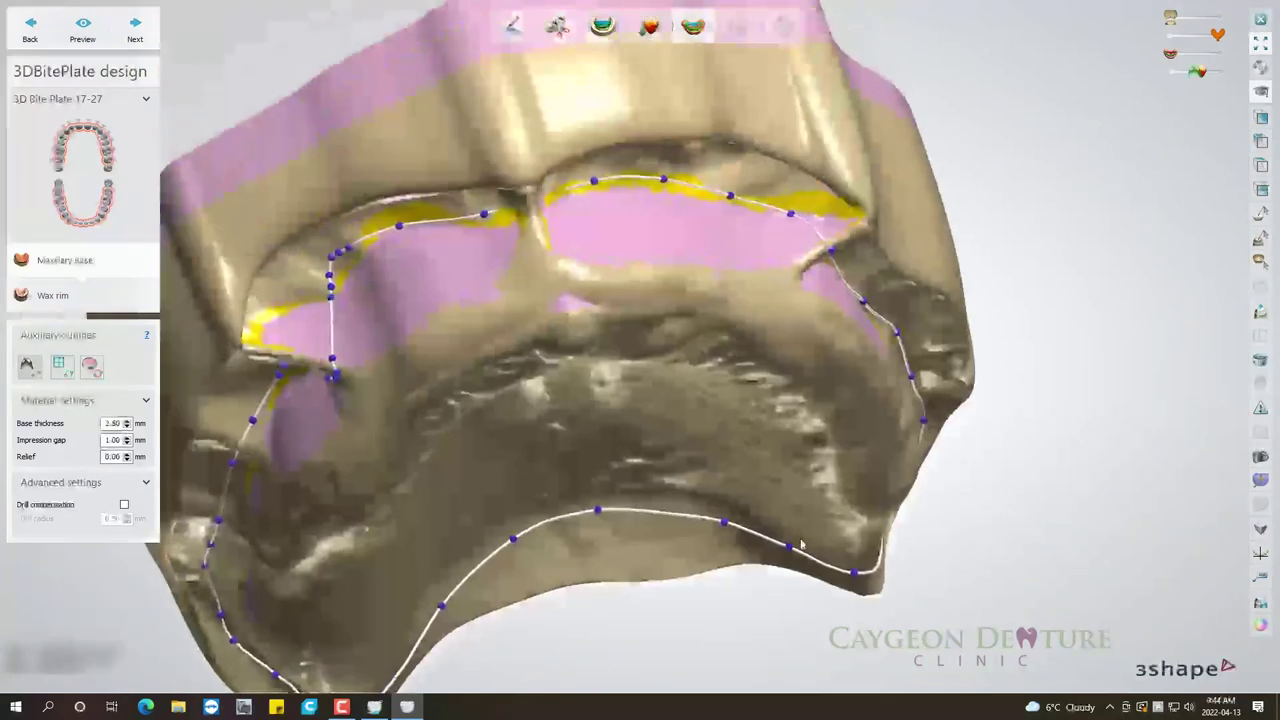
Add points on the anterior outline and pull them up onto the fold.
{"action": "mouse_move", "coordinate": [648, 180]}
{"action": "right_mouse_down"}
{"action": "mouse_move", "coordinate": [843, 297]}
{"action": "mouse_move", "coordinate": [818, 287]}
{"action": "right_mouse_up"}
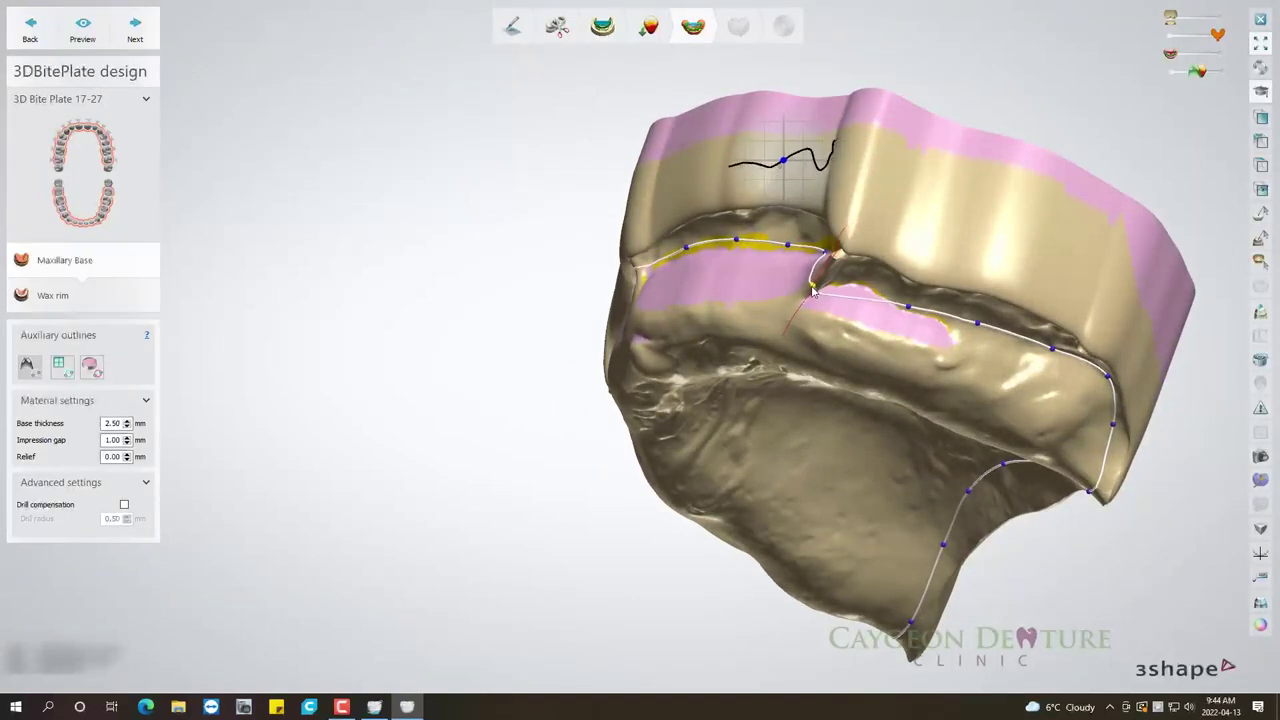
{"action": "left_click_drag", "start_coordinate": [818, 287], "coordinate": [812, 288]}
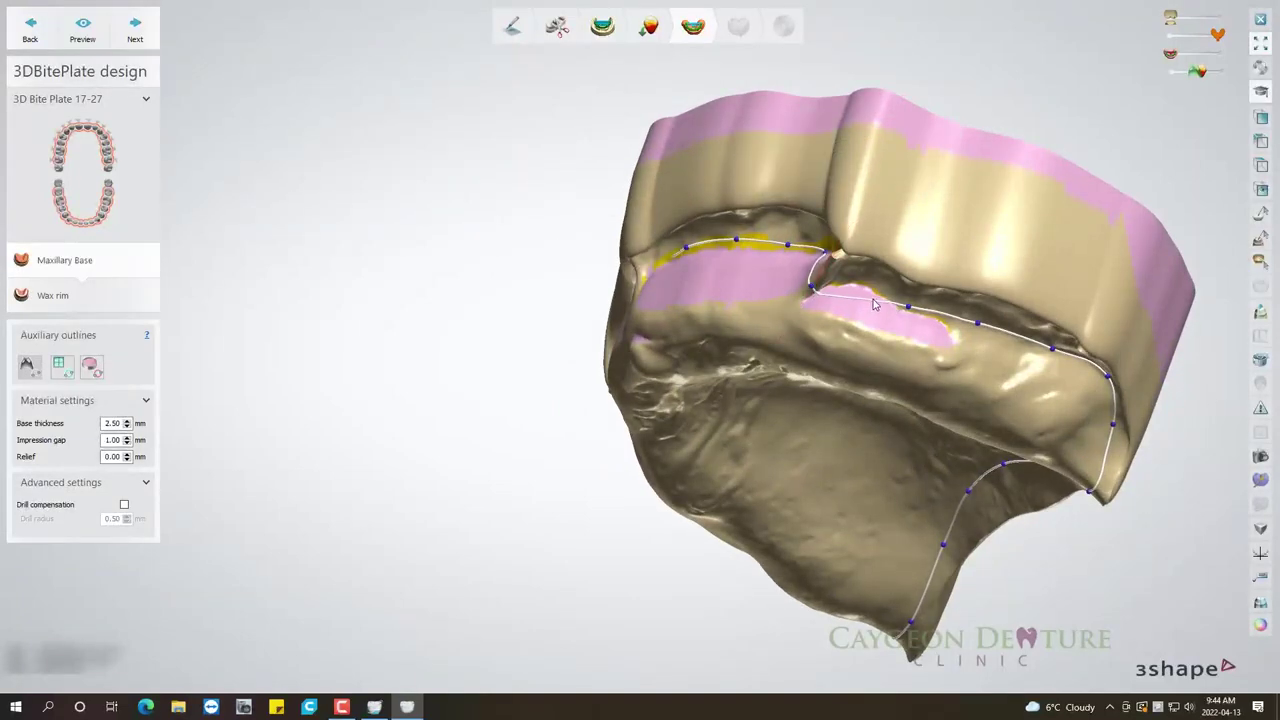
{"action": "right_click", "coordinate": [868, 305]}
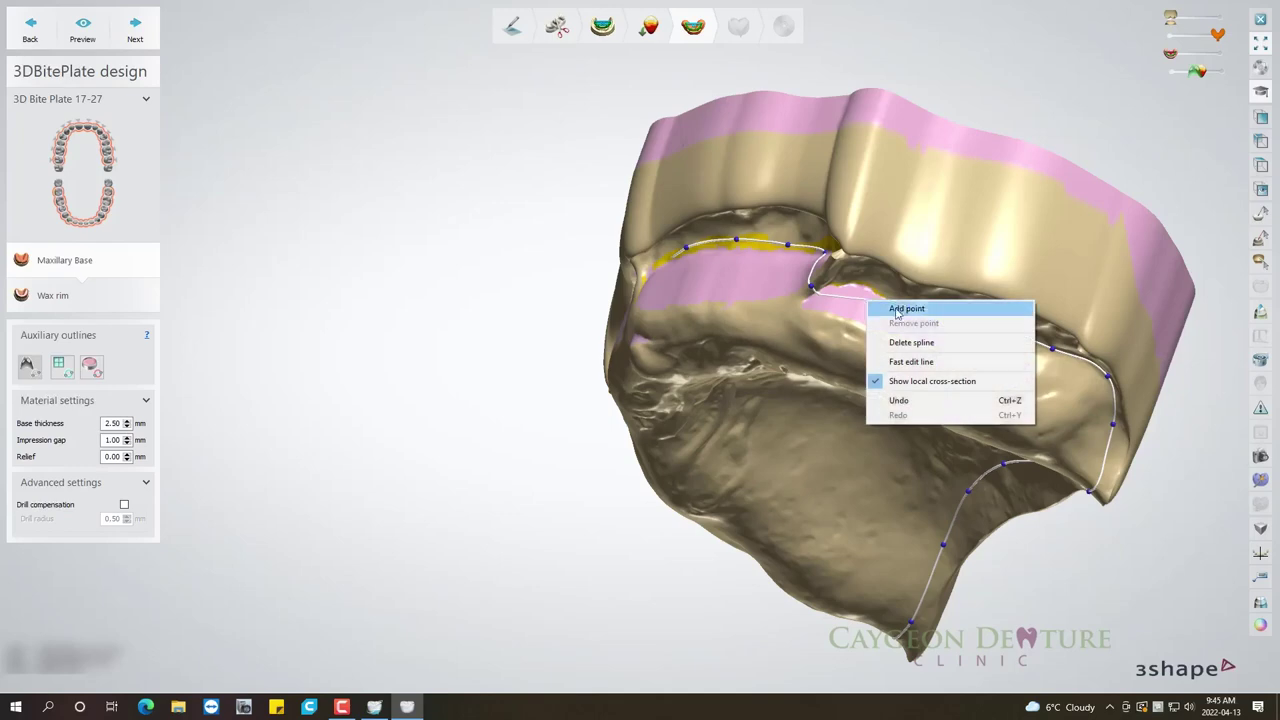
{"action": "left_click", "coordinate": [870, 305]}
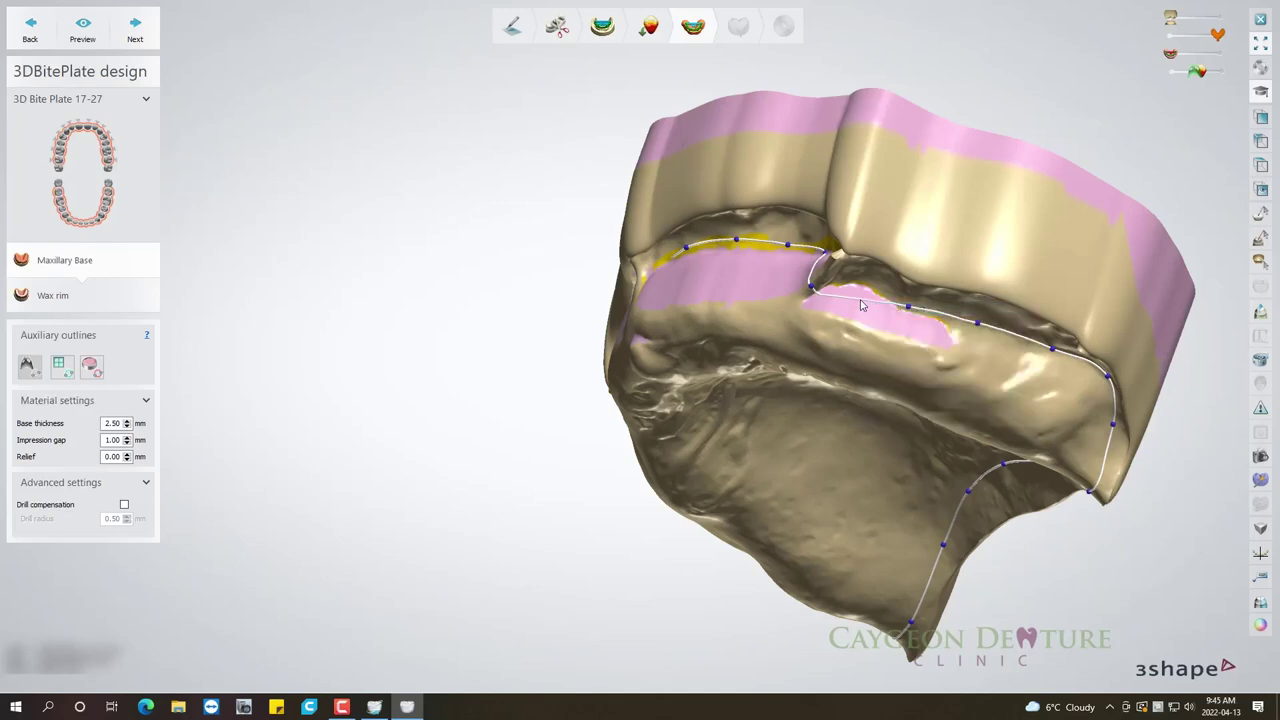
{"action": "scroll", "coordinate": [862, 305], "scroll_direction": "up", "scroll_amount": 2}
{"action": "right_click", "coordinate": [862, 302]}
{"action": "left_click", "coordinate": [895, 310]}
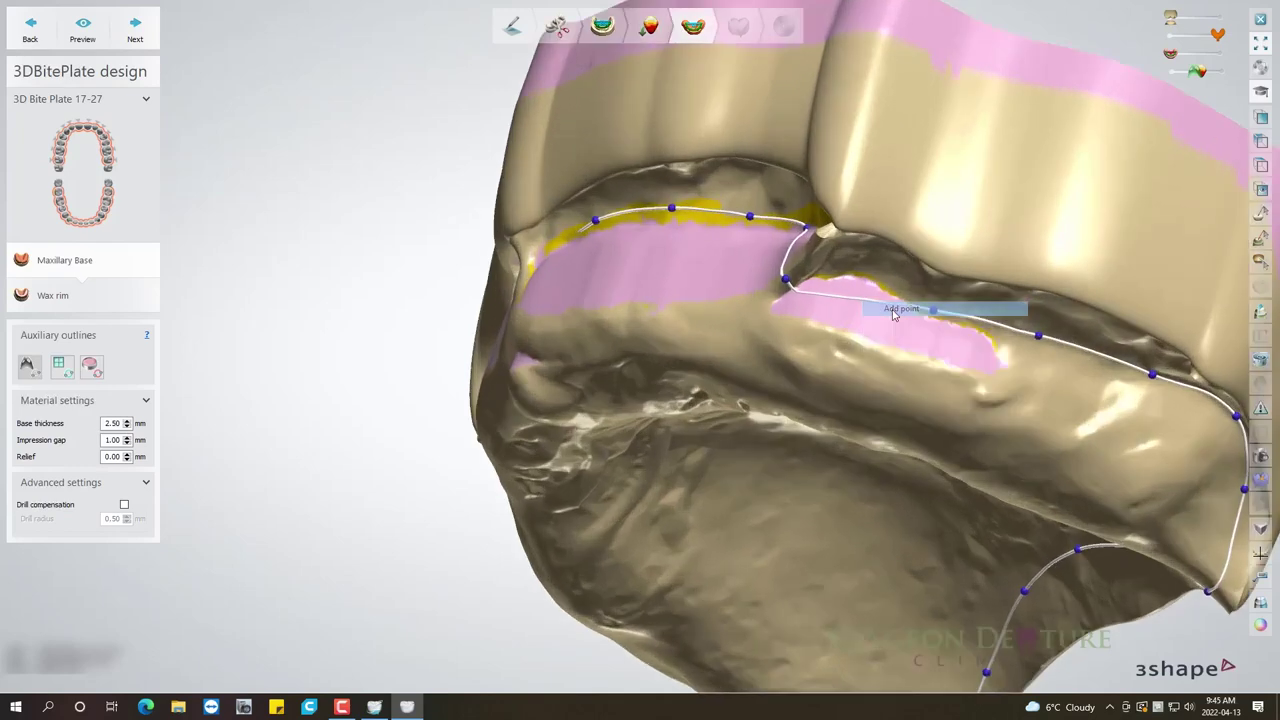
{"action": "left_click_drag", "start_coordinate": [862, 300], "coordinate": [867, 279]}
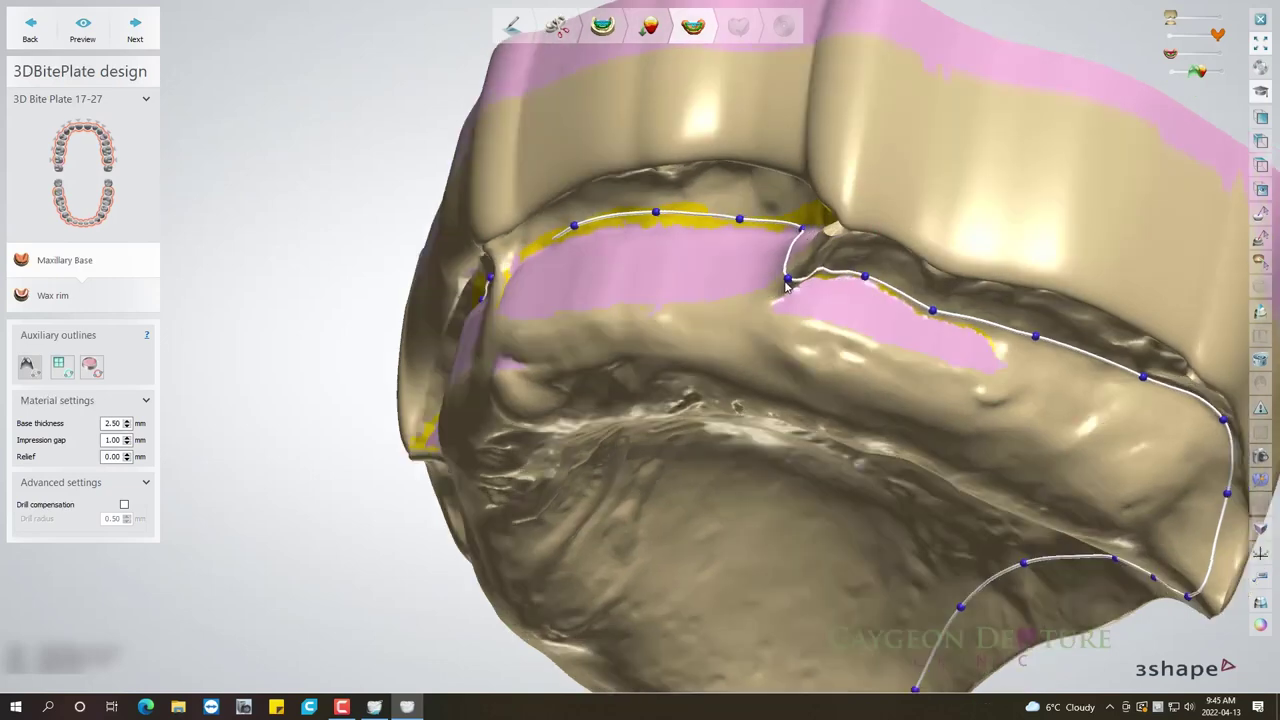
{"action": "right_click_drag", "start_coordinate": [868, 280], "coordinate": [760, 218]}
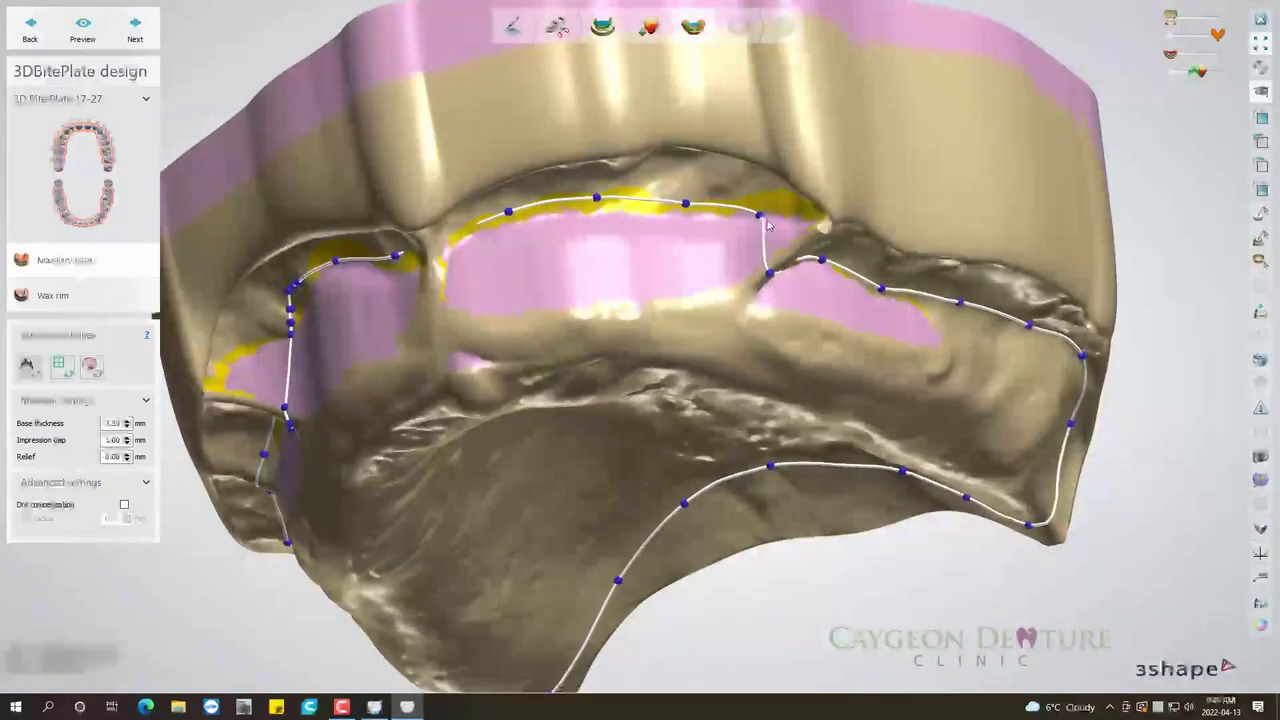
{"action": "left_click_drag", "start_coordinate": [760, 218], "coordinate": [681, 208]}
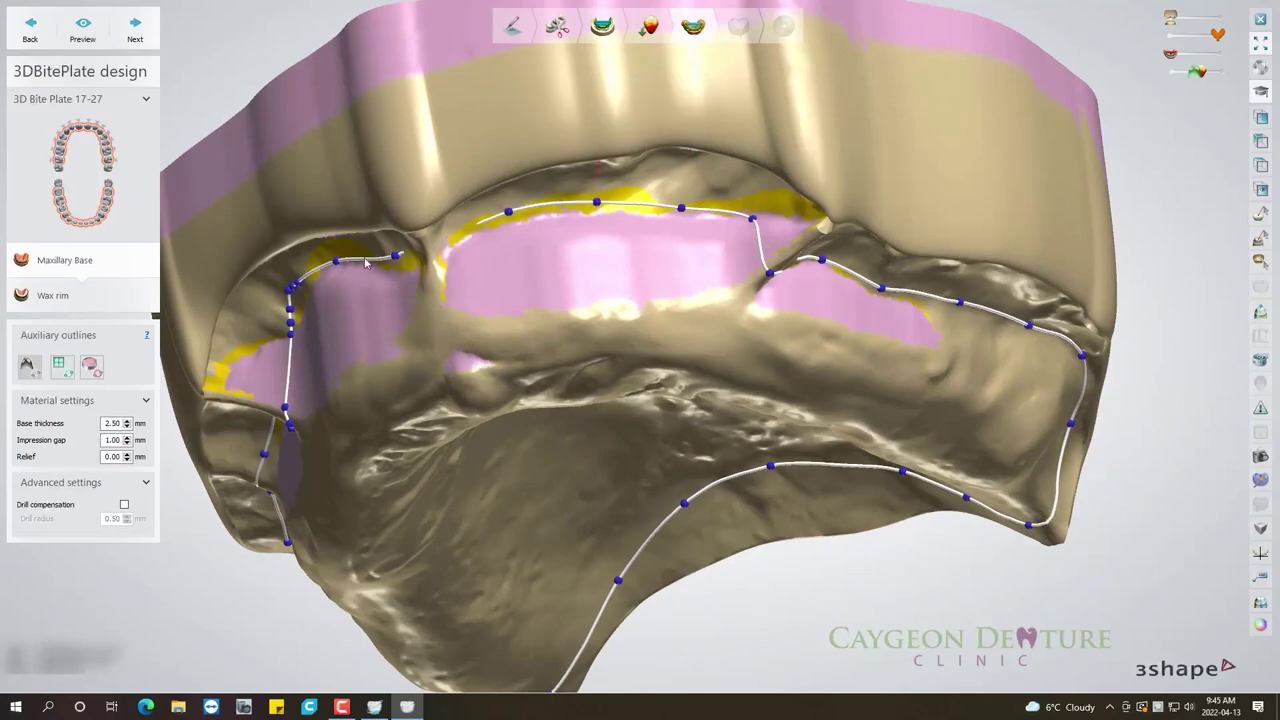
{"action": "right_click_drag", "start_coordinate": [596, 202], "coordinate": [530, 232]}
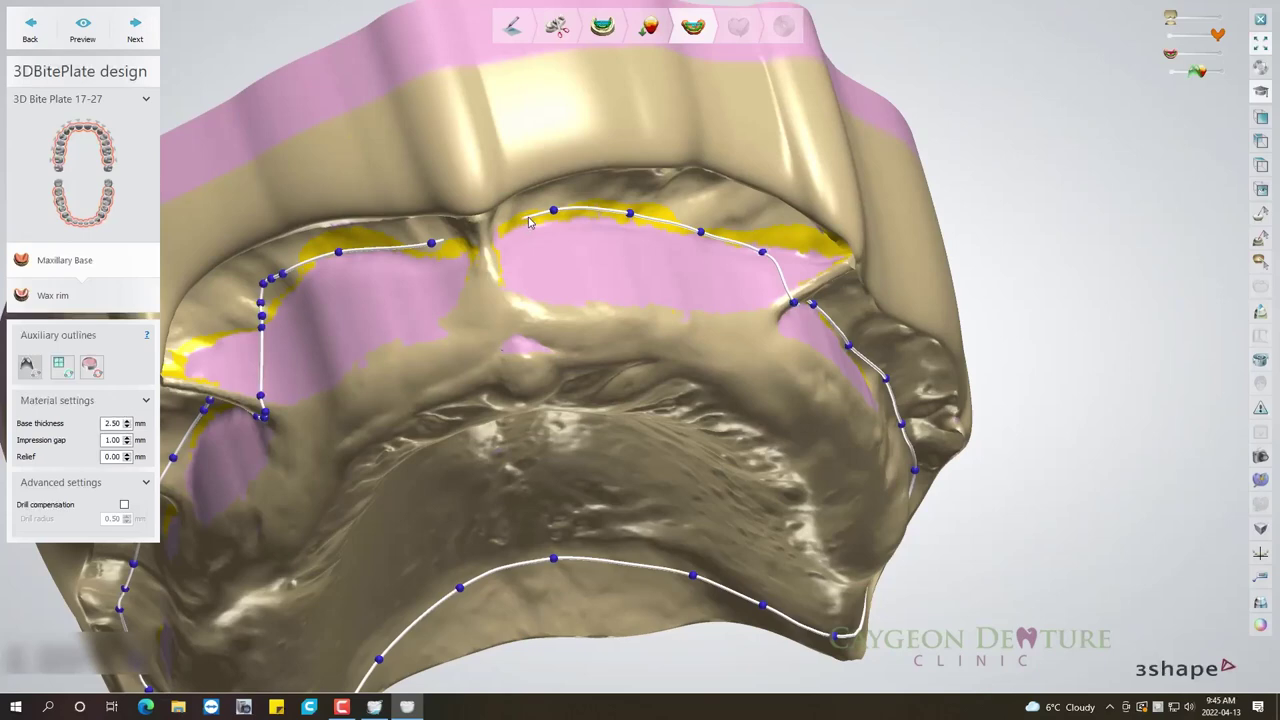
{"action": "right_click", "coordinate": [556, 213]}
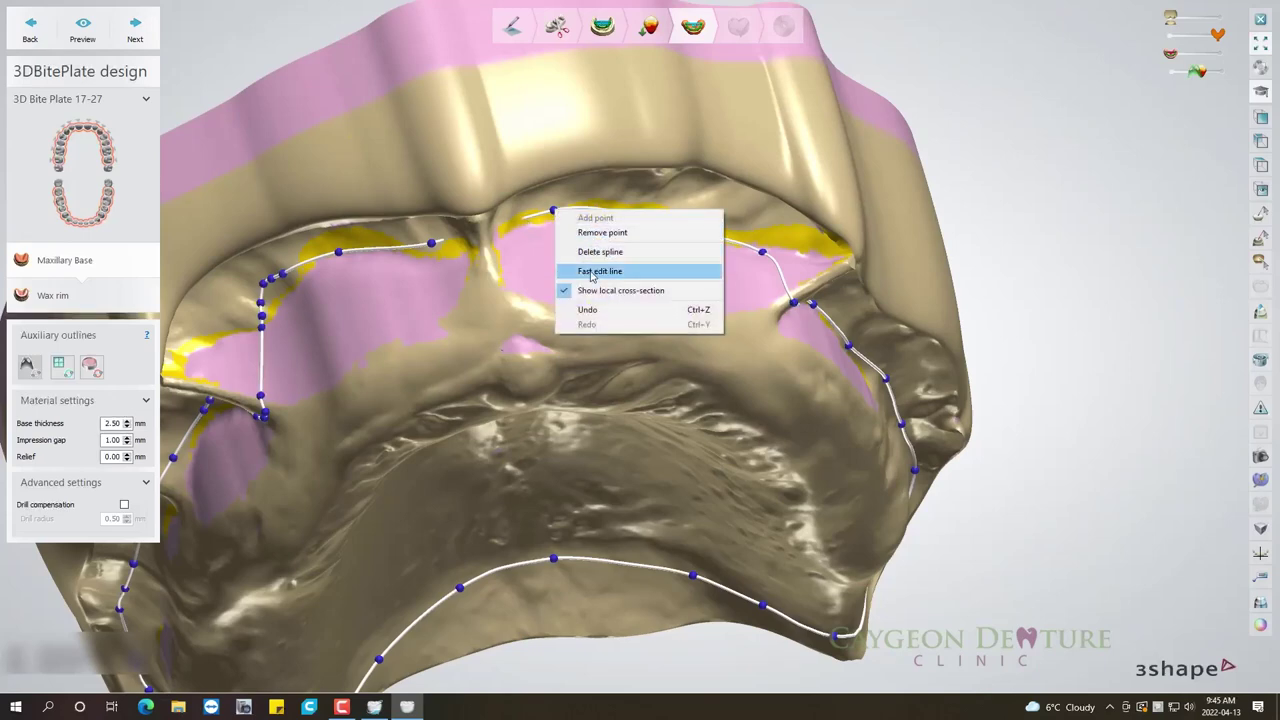
Redraw the anterior outline to meet the left segment and smooth out the V-shaped dip.
{"action": "left_click", "coordinate": [600, 268]}
{"action": "left_click_drag", "start_coordinate": [532, 220], "coordinate": [450, 253]}
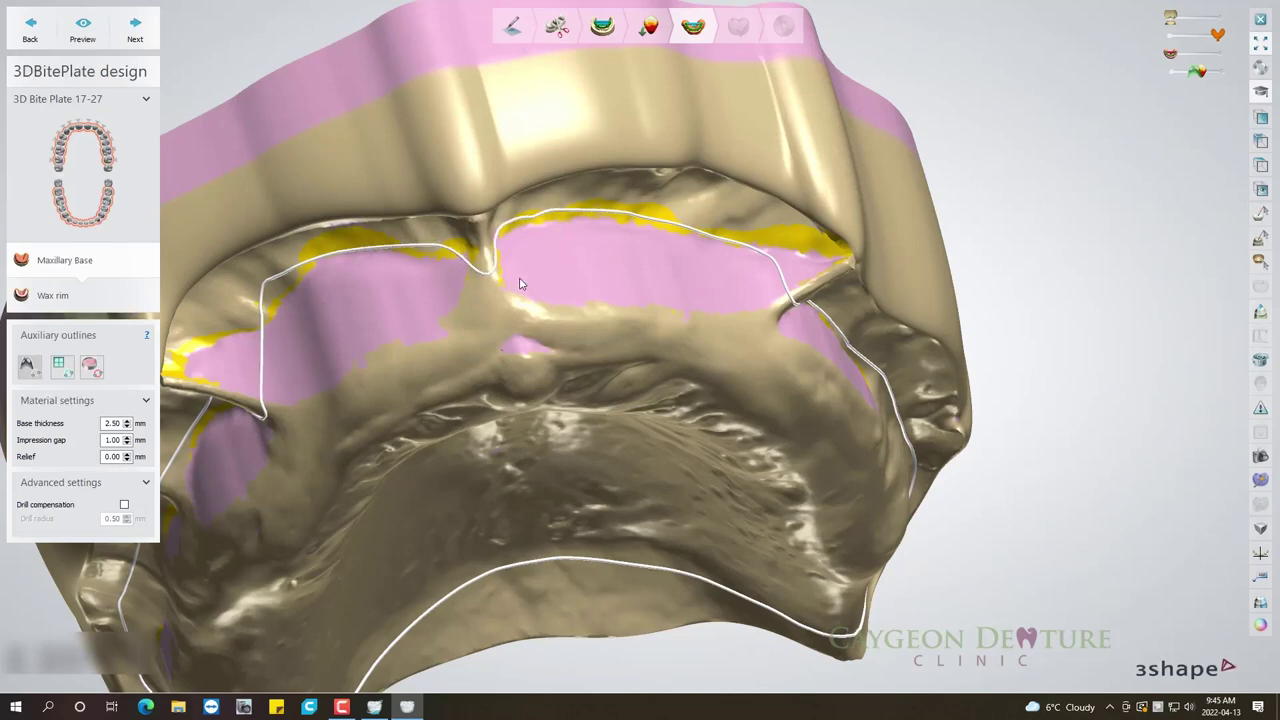
{"action": "right_click_drag", "start_coordinate": [450, 253], "coordinate": [520, 288]}
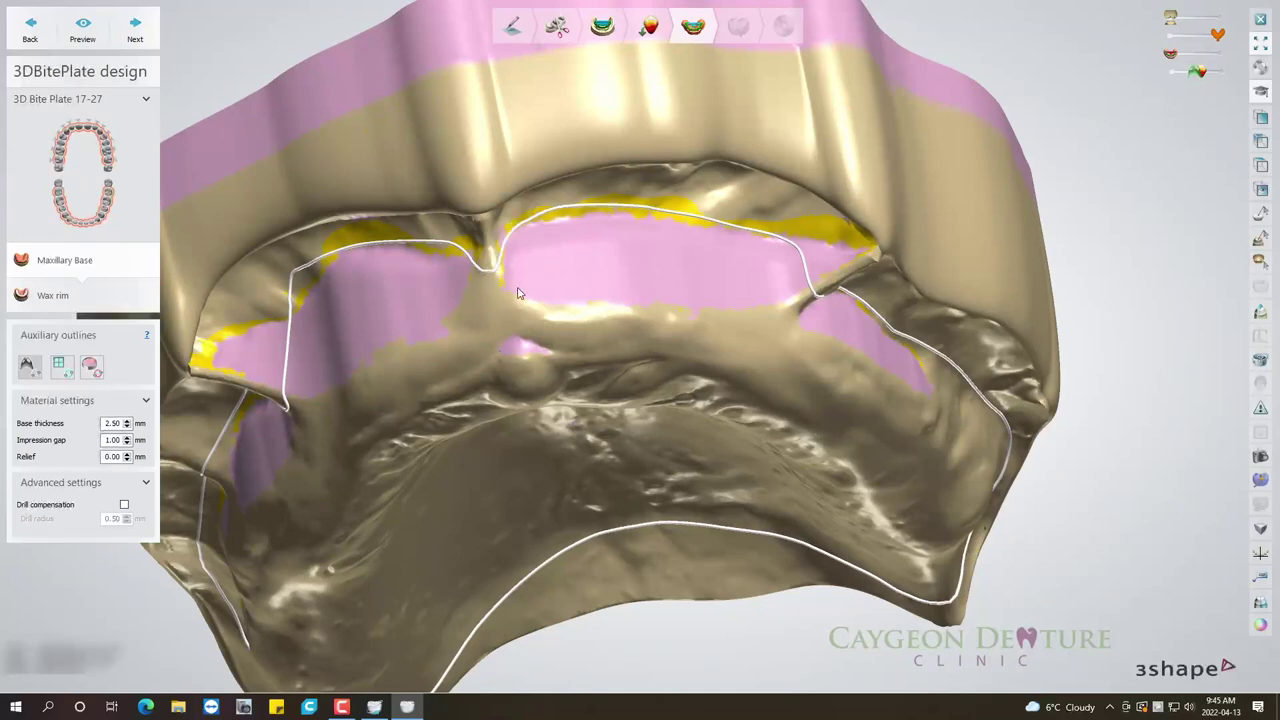
{"action": "mouse_move", "coordinate": [532, 292]}
{"action": "right_mouse_down"}
{"action": "mouse_move", "coordinate": [539, 327]}
{"action": "mouse_move", "coordinate": [501, 298]}
{"action": "right_mouse_up"}
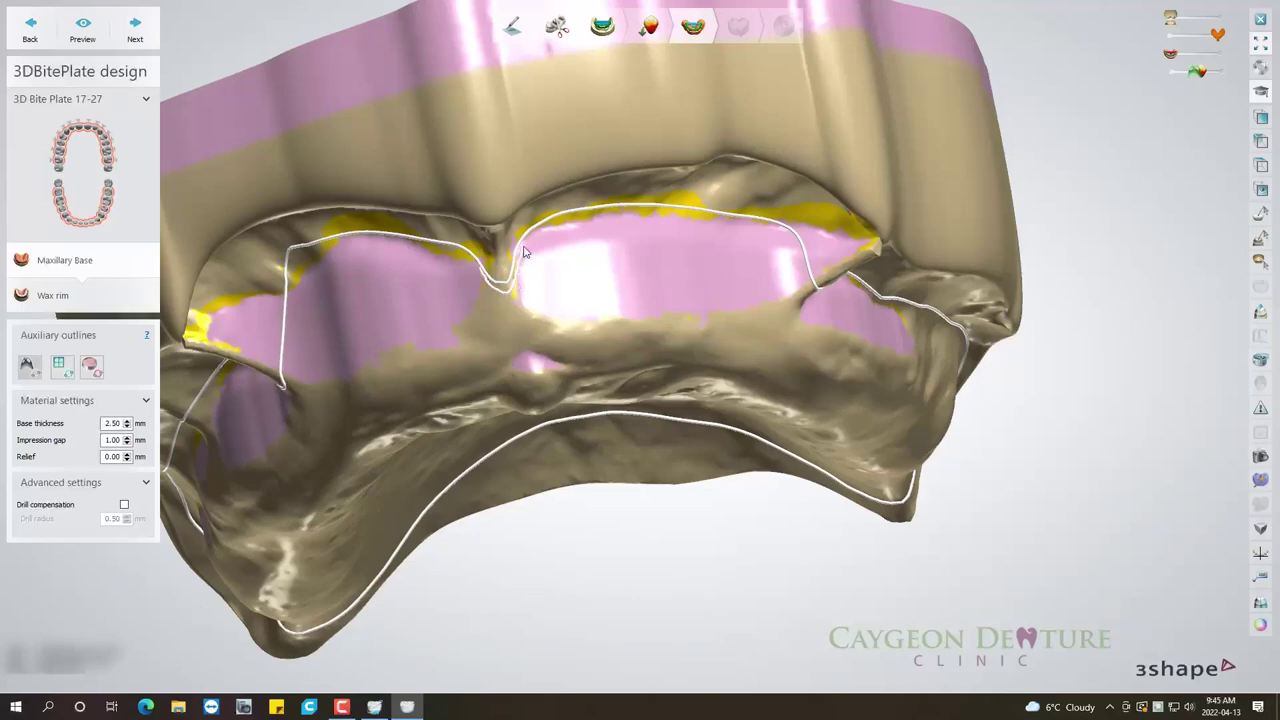
{"action": "left_click_drag", "start_coordinate": [525, 252], "coordinate": [519, 293]}
{"action": "right_click_drag", "start_coordinate": [280, 290], "coordinate": [290, 266]}
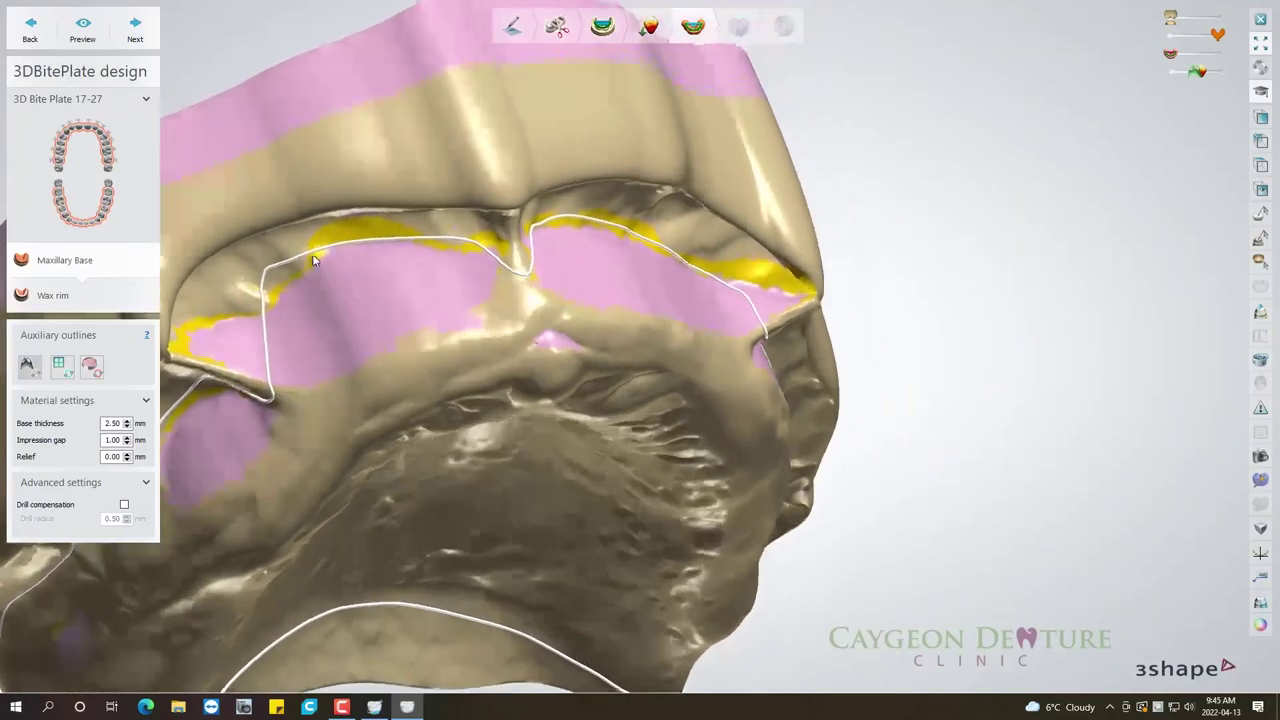
{"action": "left_click_drag", "start_coordinate": [289, 262], "coordinate": [233, 327]}
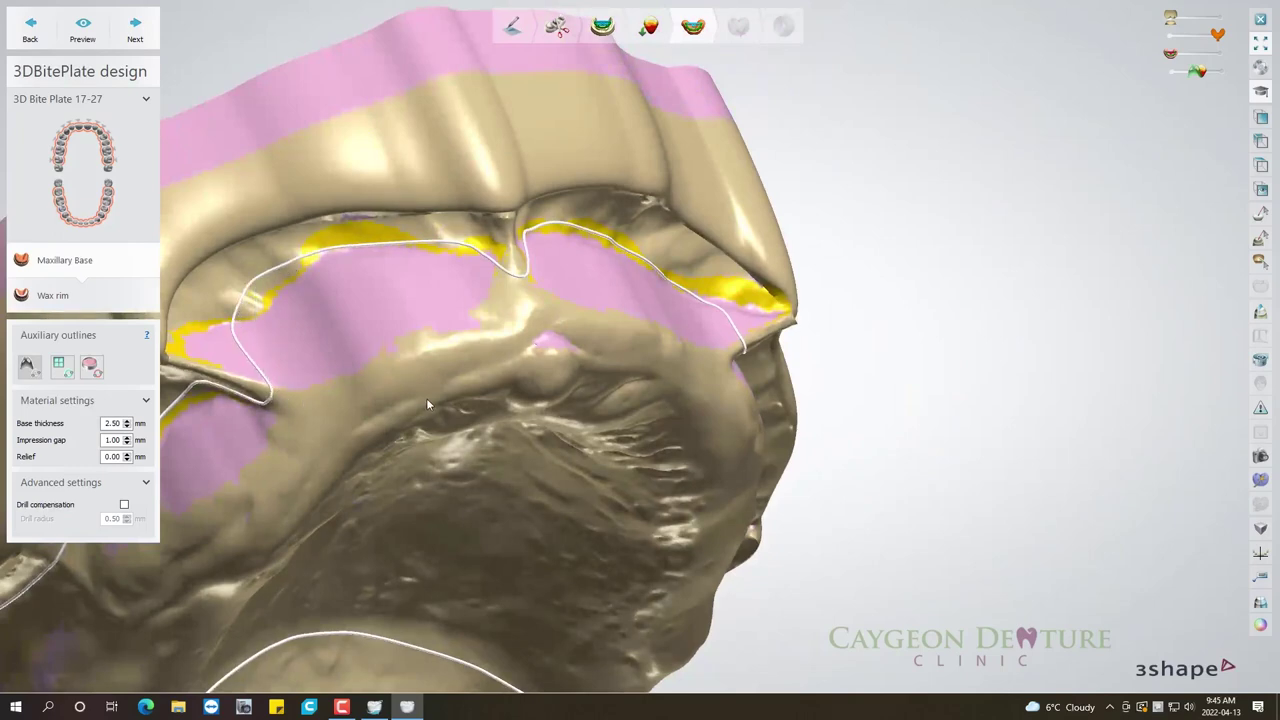
{"action": "mouse_move", "coordinate": [426, 398]}
{"action": "right_mouse_down"}
{"action": "mouse_move", "coordinate": [323, 437]}
{"action": "mouse_move", "coordinate": [497, 346]}
{"action": "mouse_move", "coordinate": [257, 168]}
{"action": "right_mouse_up"}
{"action": "scroll", "coordinate": [401, 424], "scroll_direction": "down", "scroll_amount": 5}
{"action": "scroll", "coordinate": [257, 168], "scroll_direction": "down", "scroll_amount": 2}
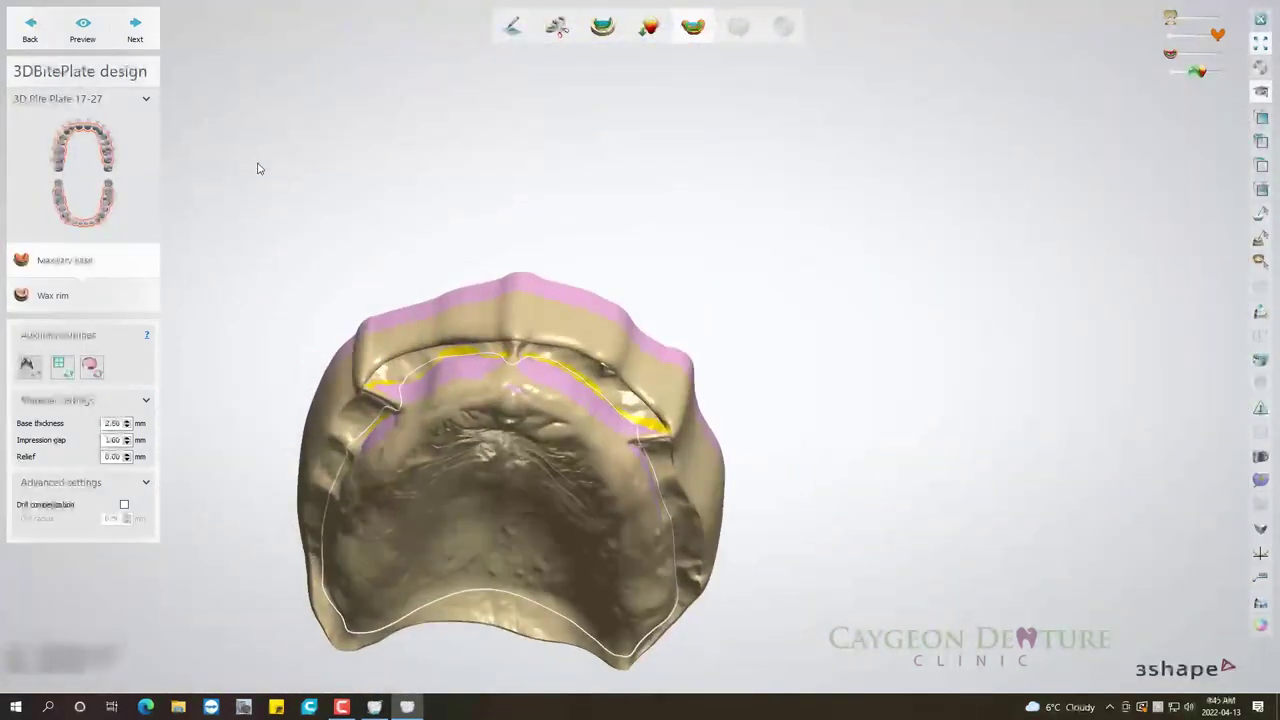
Preview the maxillary base and rotate the model to inspect its edges.
{"action": "left_click", "coordinate": [79, 24]}
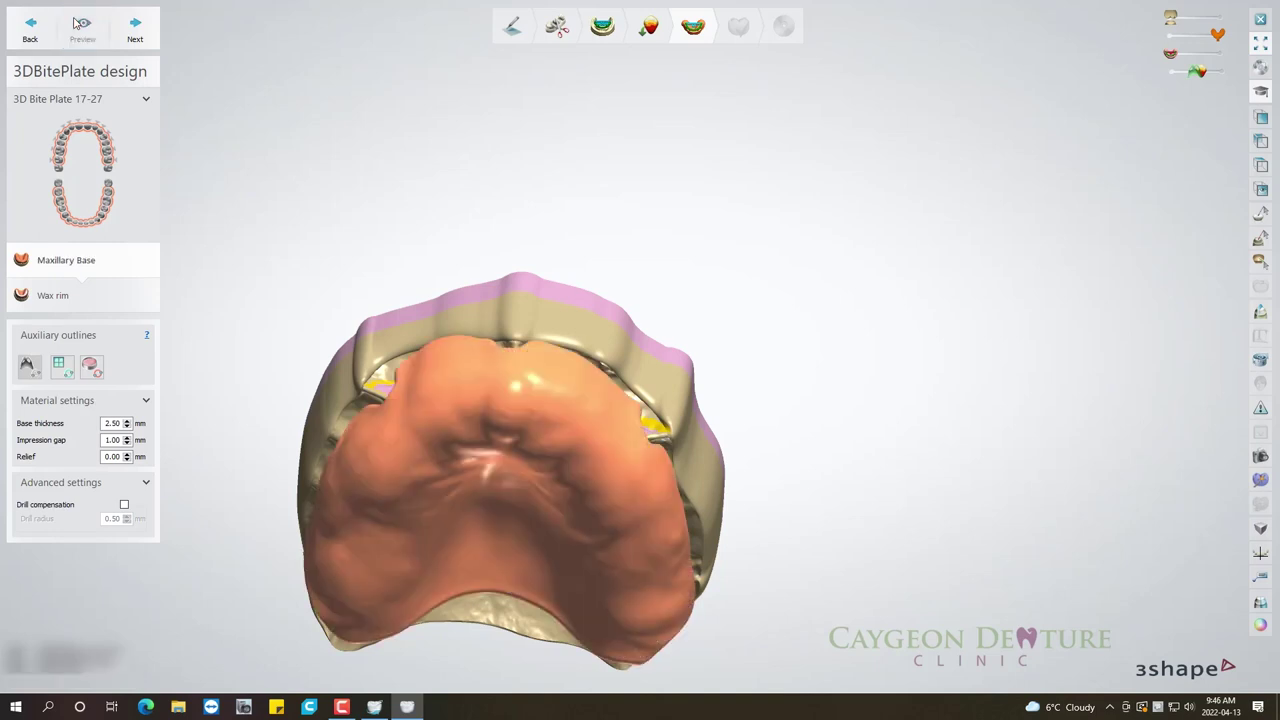
{"action": "scroll", "coordinate": [577, 303], "scroll_direction": "down", "scroll_amount": 2}
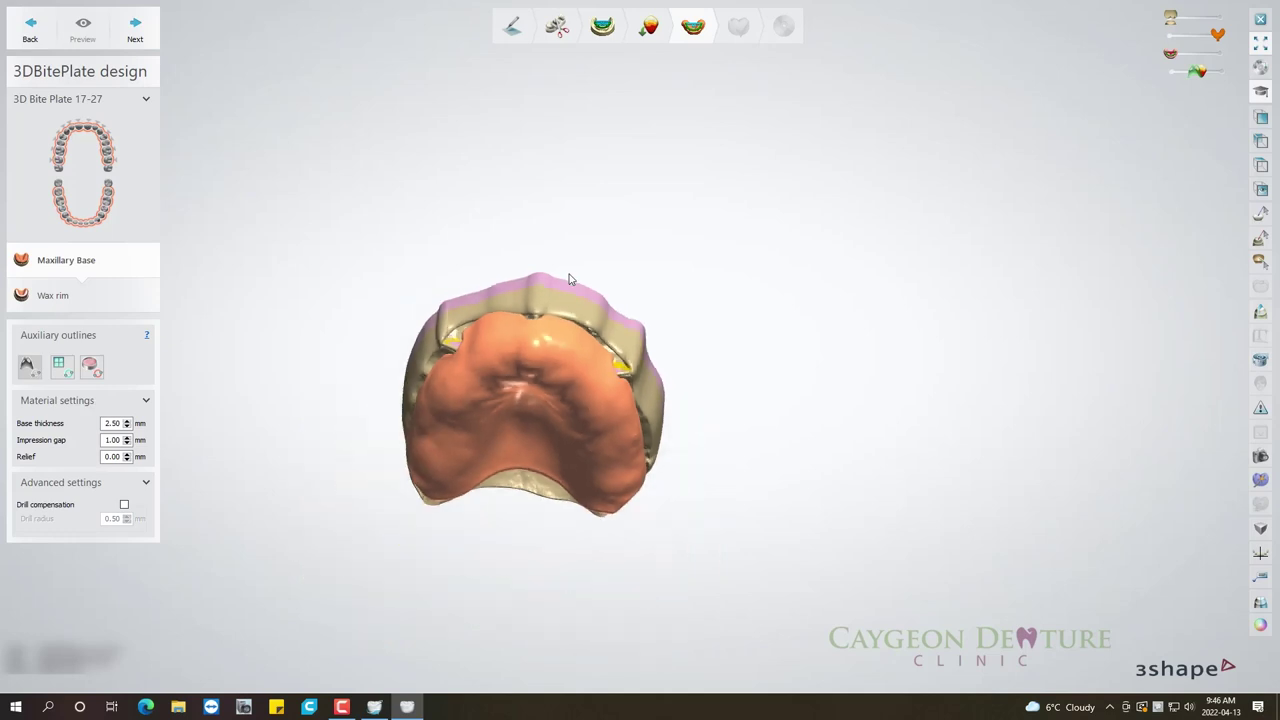
{"action": "mouse_move", "coordinate": [577, 303]}
{"action": "right_mouse_down"}
{"action": "mouse_move", "coordinate": [600, 337]}
{"action": "mouse_move", "coordinate": [660, 363]}
{"action": "mouse_move", "coordinate": [615, 355]}
{"action": "mouse_move", "coordinate": [574, 369]}
{"action": "mouse_move", "coordinate": [597, 369]}
{"action": "right_mouse_up"}
{"action": "scroll", "coordinate": [520, 320], "scroll_direction": "up", "scroll_amount": 3}
{"action": "mouse_move", "coordinate": [520, 320]}
{"action": "right_mouse_down"}
{"action": "mouse_move", "coordinate": [505, 330]}
{"action": "mouse_move", "coordinate": [570, 318]}
{"action": "mouse_move", "coordinate": [573, 304]}
{"action": "mouse_move", "coordinate": [451, 313]}
{"action": "mouse_move", "coordinate": [330, 110]}
{"action": "right_mouse_up"}
Show the gnathometer plate, advance to the wax rim step, and make the plate translucent.
{"action": "left_click_drag", "start_coordinate": [1189, 56], "coordinate": [1216, 56]}
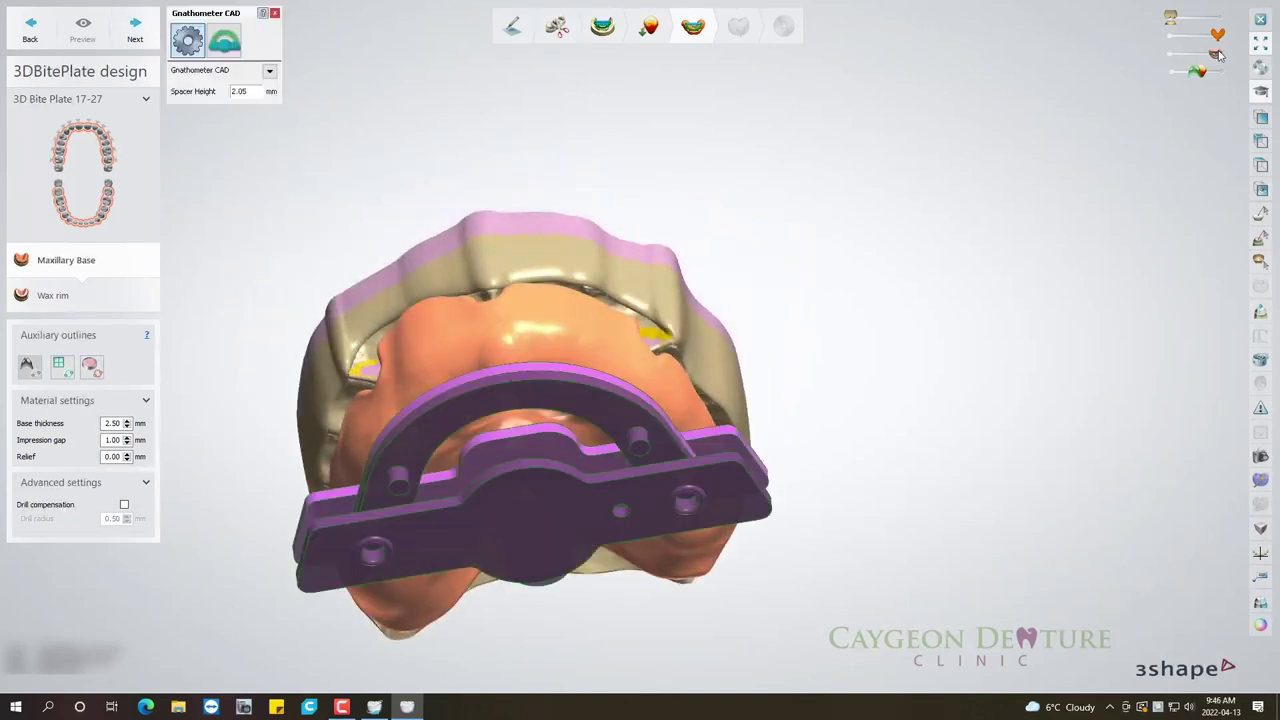
{"action": "mouse_move", "coordinate": [763, 229]}
{"action": "right_mouse_down"}
{"action": "mouse_move", "coordinate": [777, 194]}
{"action": "mouse_move", "coordinate": [765, 140]}
{"action": "right_mouse_up"}
{"action": "right_click_drag", "start_coordinate": [678, 246], "coordinate": [628, 194]}
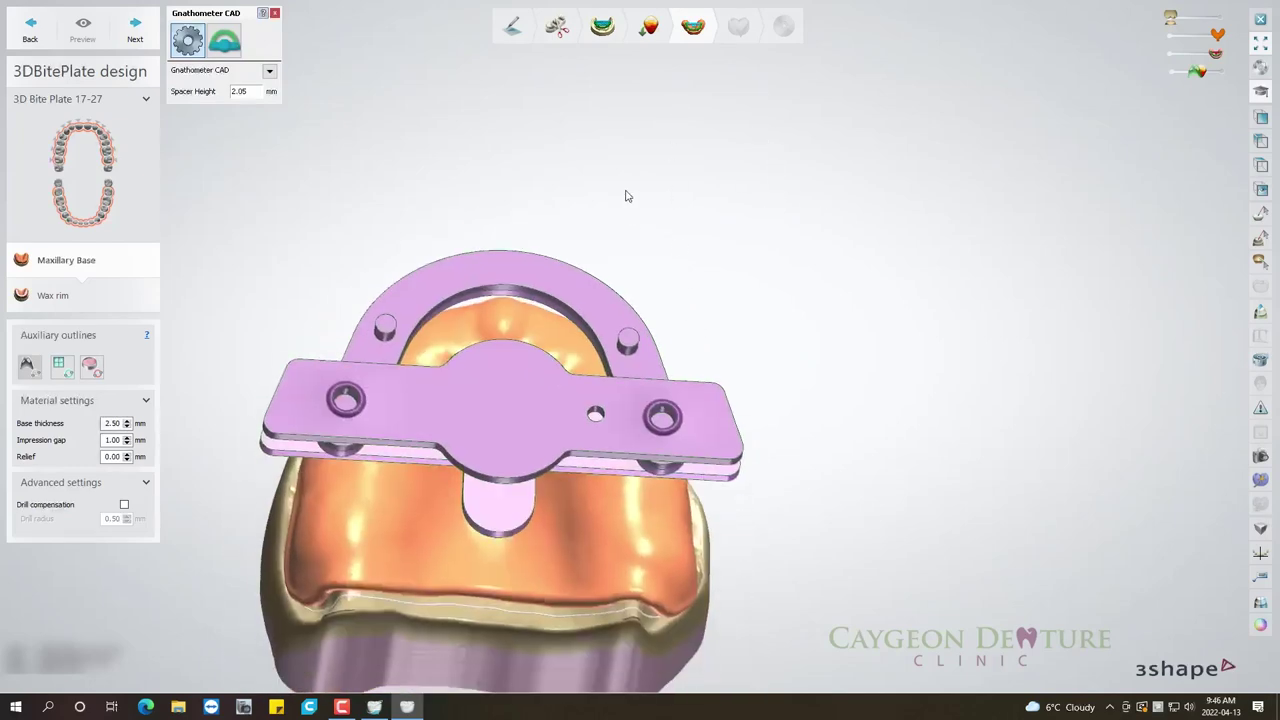
{"action": "left_click", "coordinate": [135, 24]}
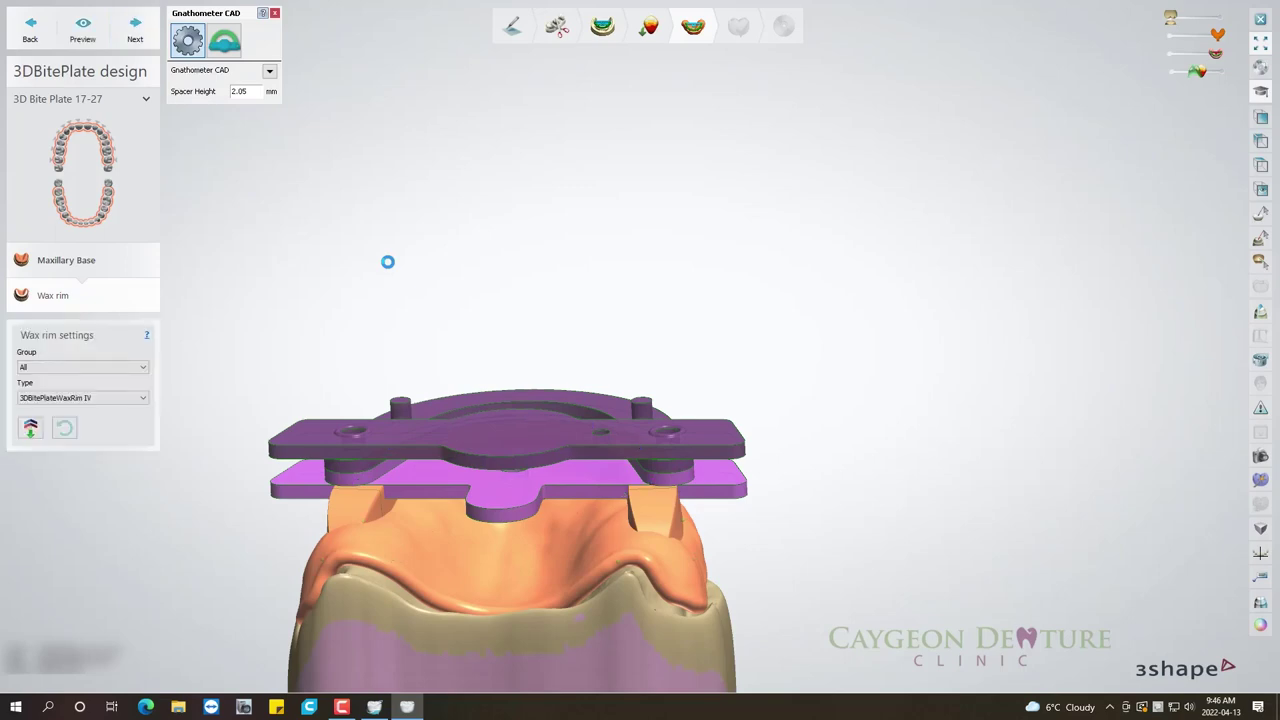
{"action": "mouse_move", "coordinate": [449, 286]}
{"action": "right_mouse_down"}
{"action": "mouse_move", "coordinate": [468, 352]}
{"action": "mouse_move", "coordinate": [458, 374]}
{"action": "right_mouse_up"}
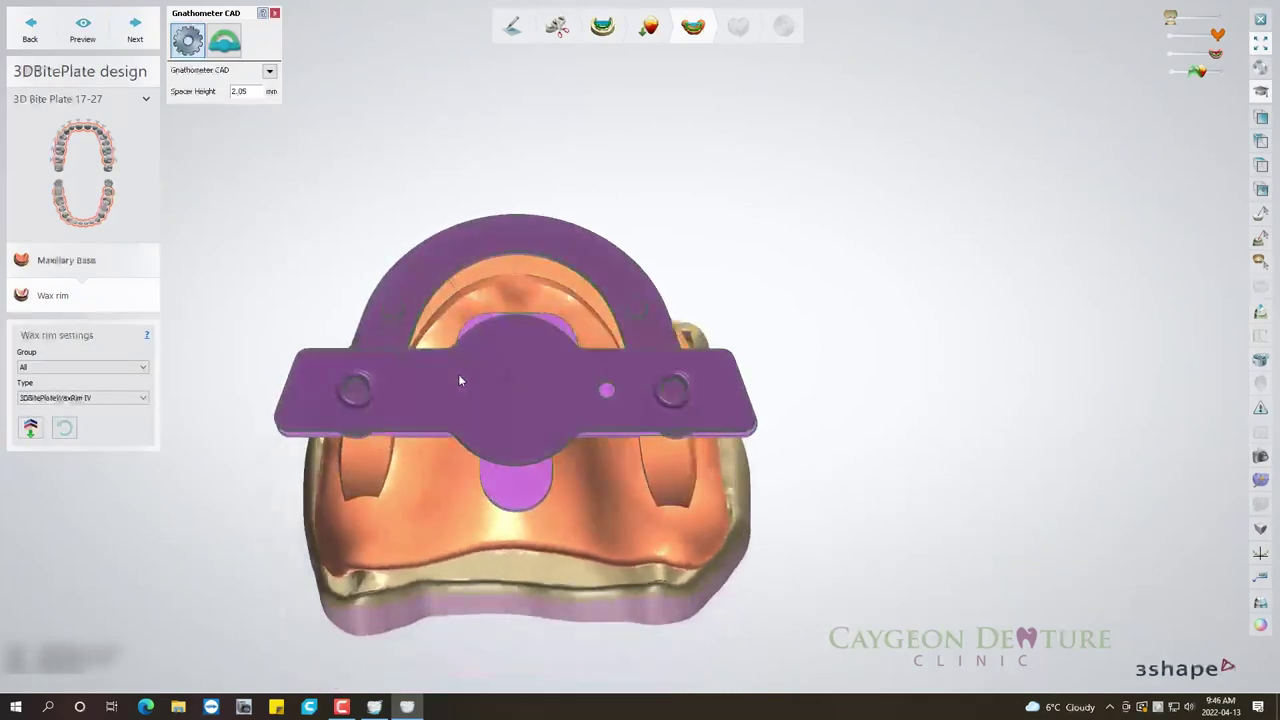
{"action": "left_click", "coordinate": [1188, 57]}
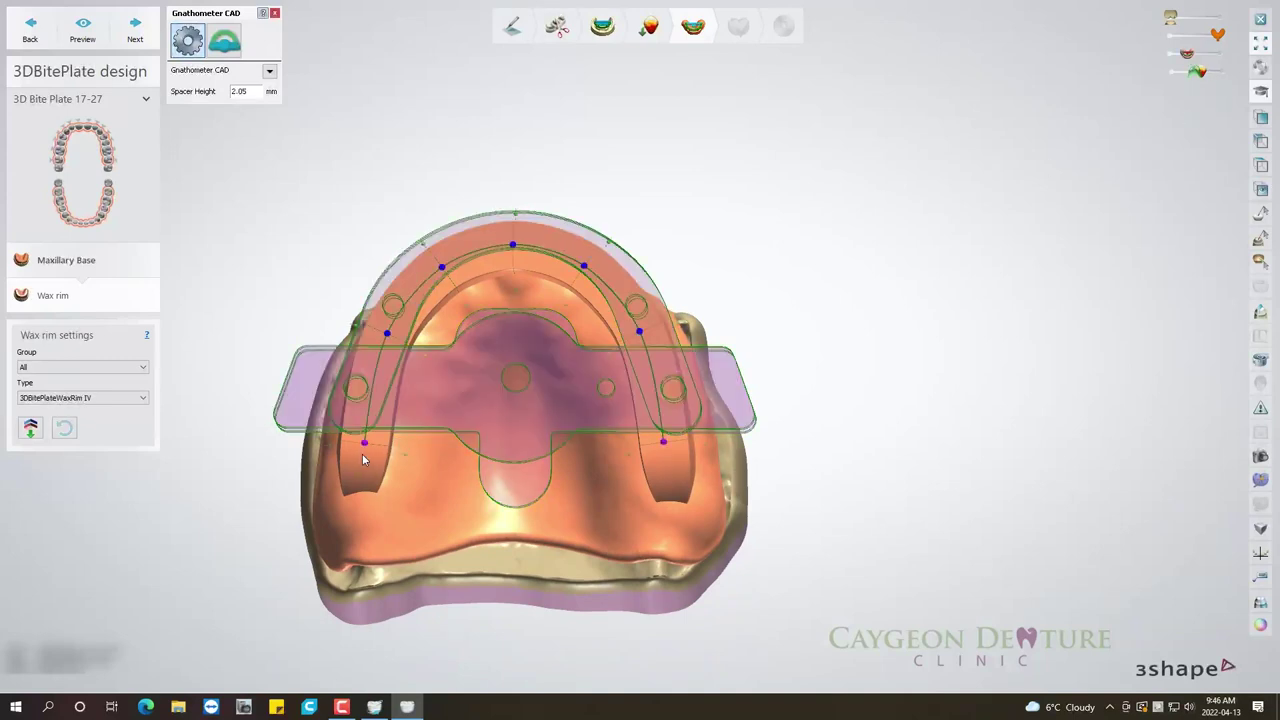
Pull both posterior wax rim legs and the left rim edge outward, then preview the rim.
{"action": "scroll", "coordinate": [347, 443], "scroll_direction": "up", "scroll_amount": 2}
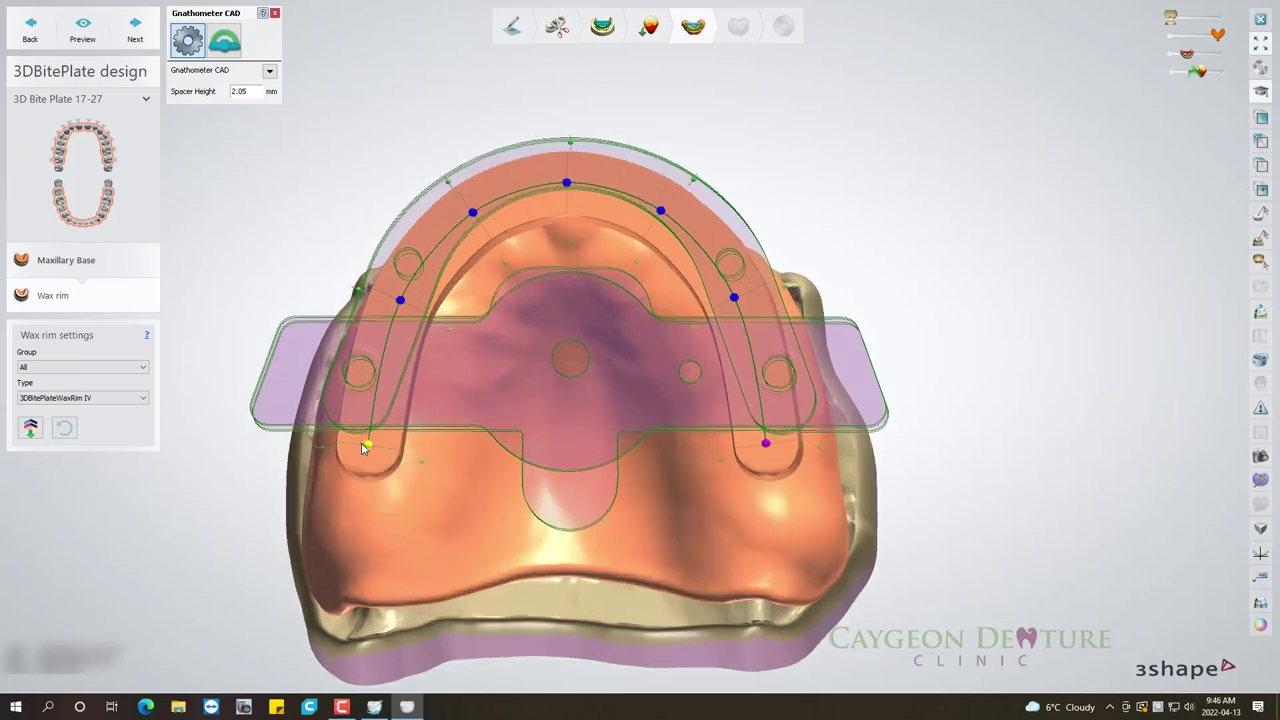
{"action": "left_click_drag", "start_coordinate": [369, 446], "coordinate": [350, 446]}
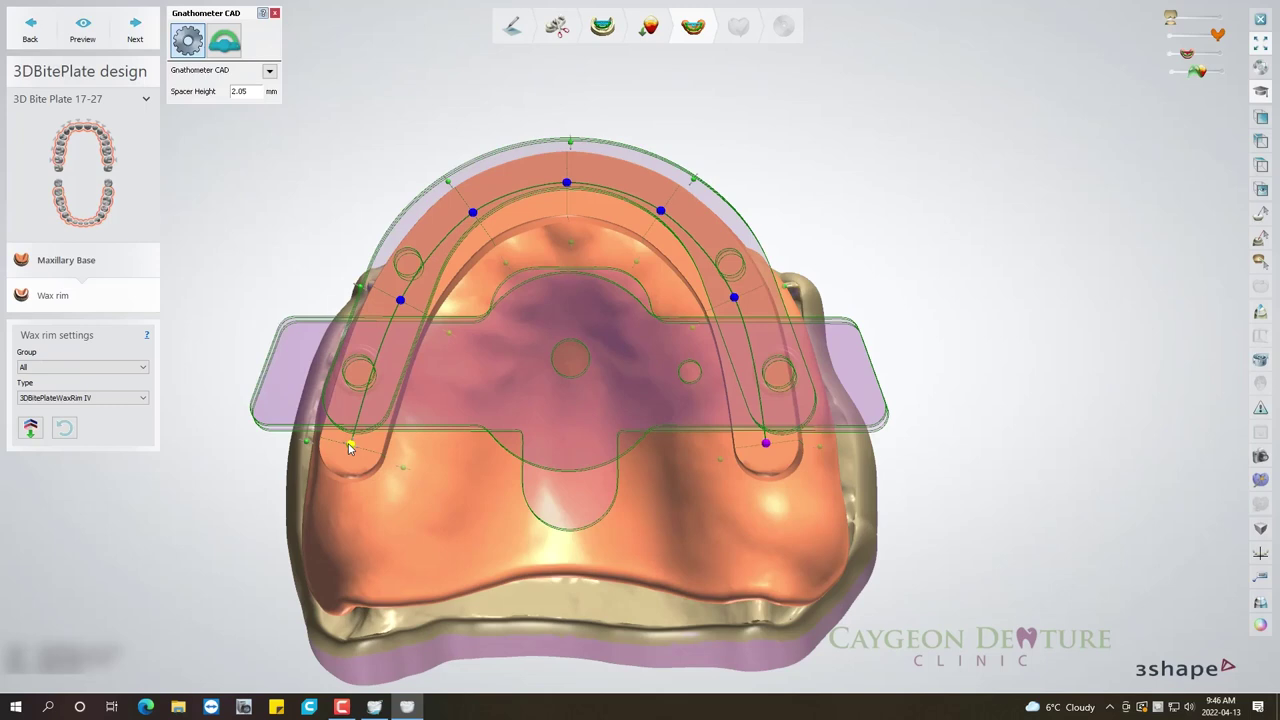
{"action": "left_click_drag", "start_coordinate": [766, 455], "coordinate": [792, 451]}
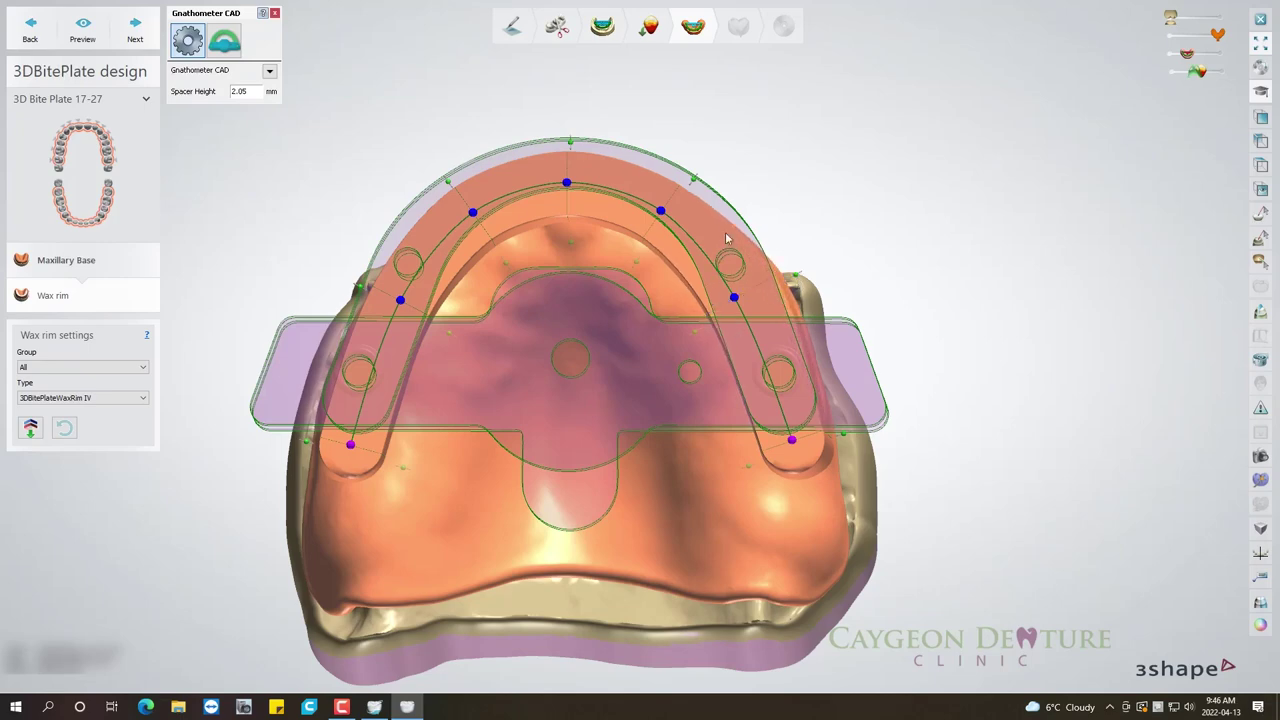
{"action": "right_click_drag", "start_coordinate": [680, 207], "coordinate": [690, 150]}
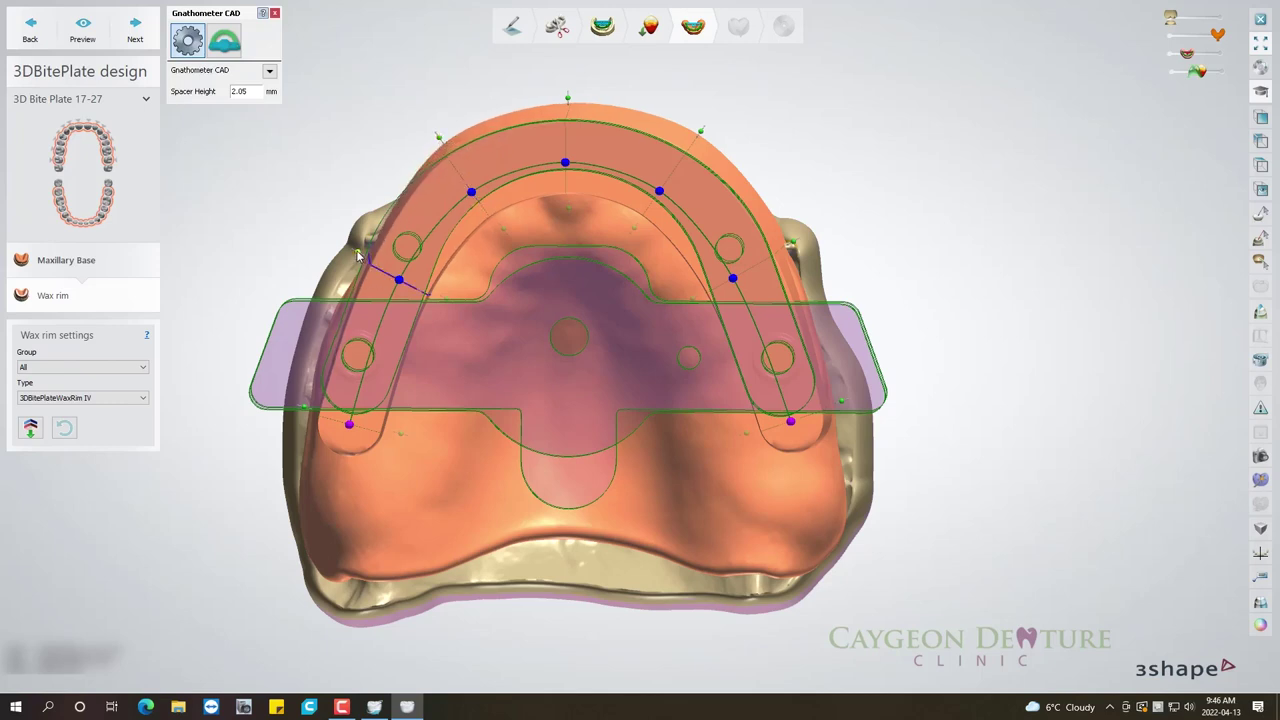
{"action": "left_click_drag", "start_coordinate": [358, 251], "coordinate": [342, 246]}
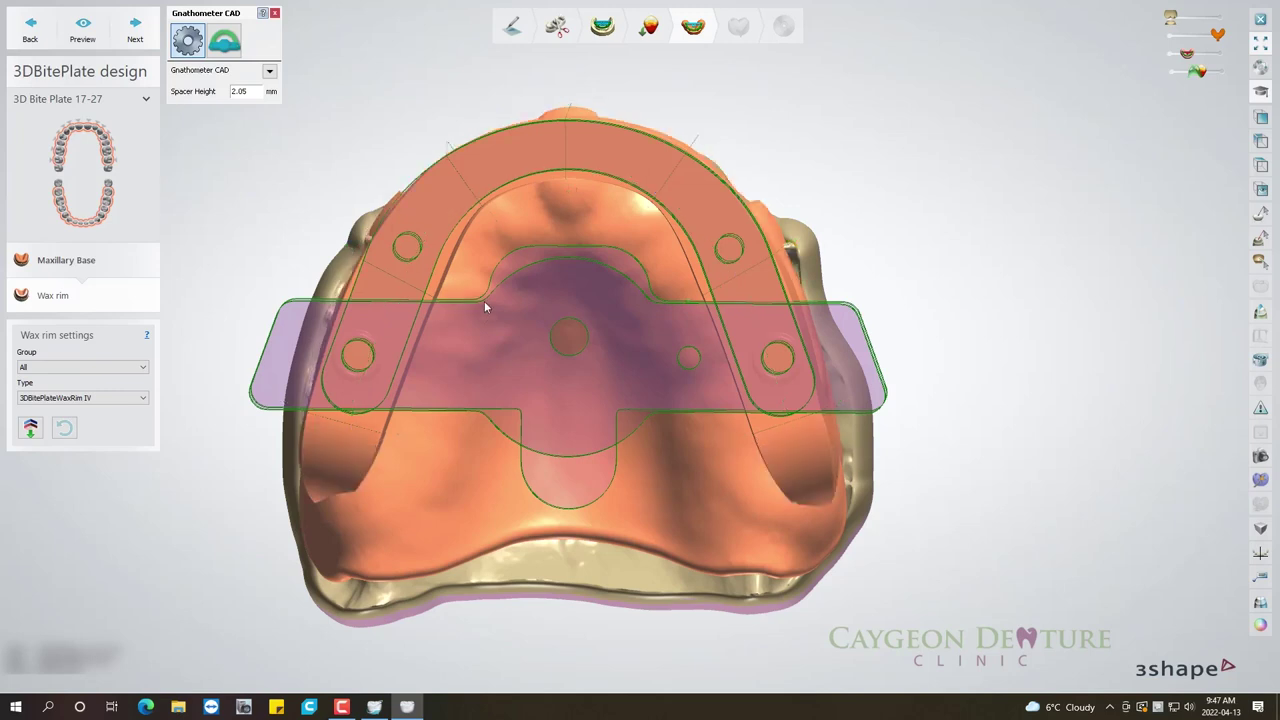
{"action": "left_click", "coordinate": [76, 31]}
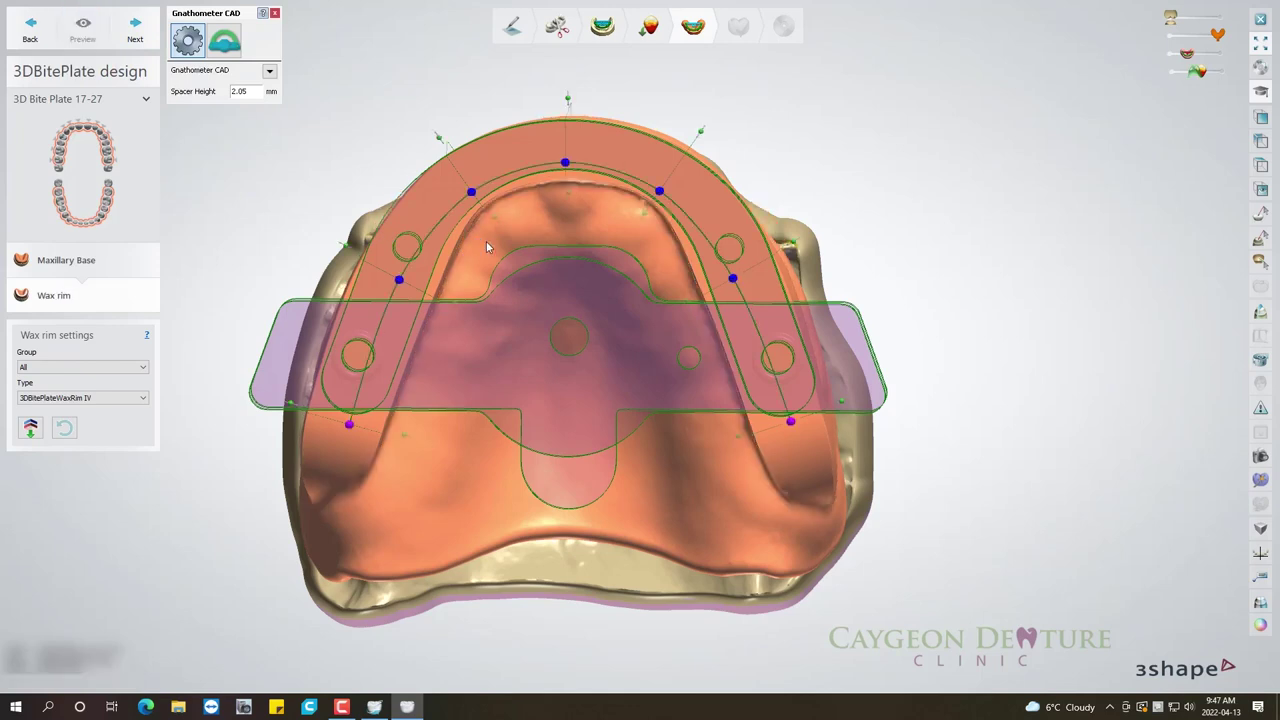
{"action": "mouse_move", "coordinate": [486, 241]}
{"action": "right_mouse_down"}
{"action": "mouse_move", "coordinate": [573, 337]}
{"action": "mouse_move", "coordinate": [620, 343]}
{"action": "mouse_move", "coordinate": [826, 223]}
{"action": "right_mouse_up"}
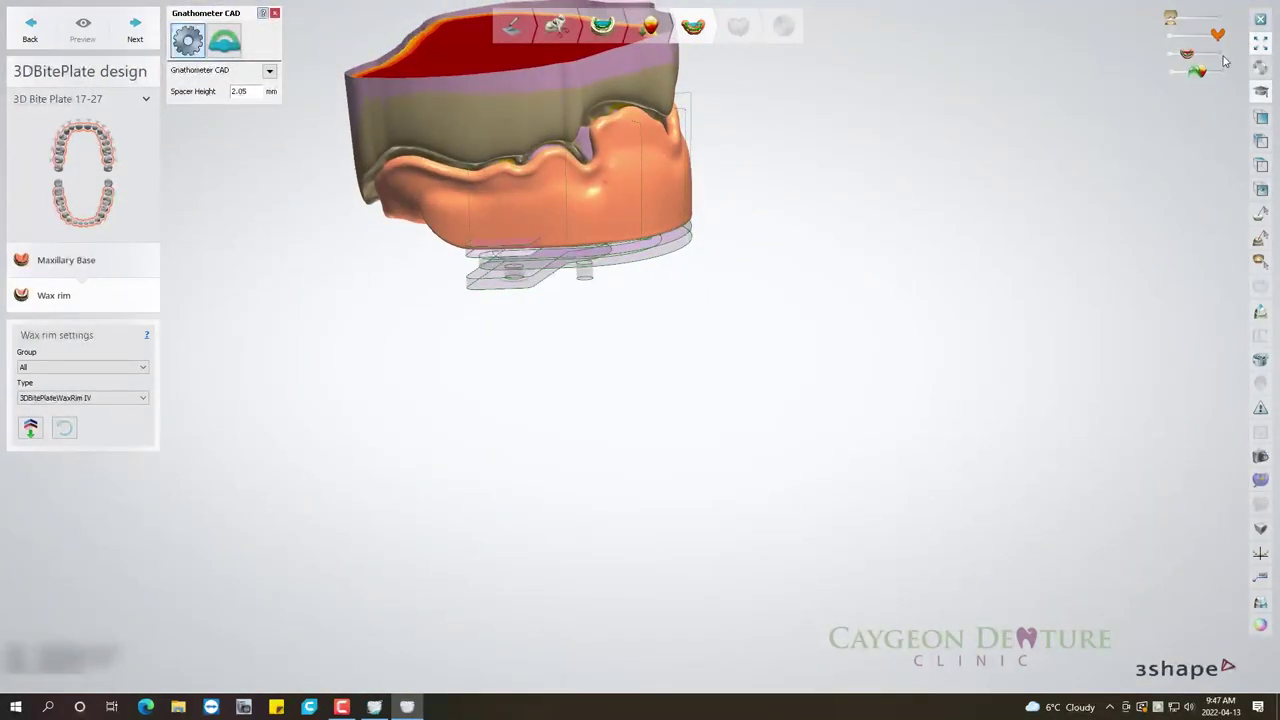
{"action": "mouse_move", "coordinate": [946, 166]}
{"action": "right_mouse_down"}
{"action": "mouse_move", "coordinate": [918, 190]}
{"action": "mouse_move", "coordinate": [837, 177]}
{"action": "mouse_move", "coordinate": [831, 49]}
{"action": "mouse_move", "coordinate": [743, 217]}
{"action": "mouse_move", "coordinate": [766, 166]}
{"action": "right_mouse_up"}
{"action": "left_click", "coordinate": [1171, 53]}
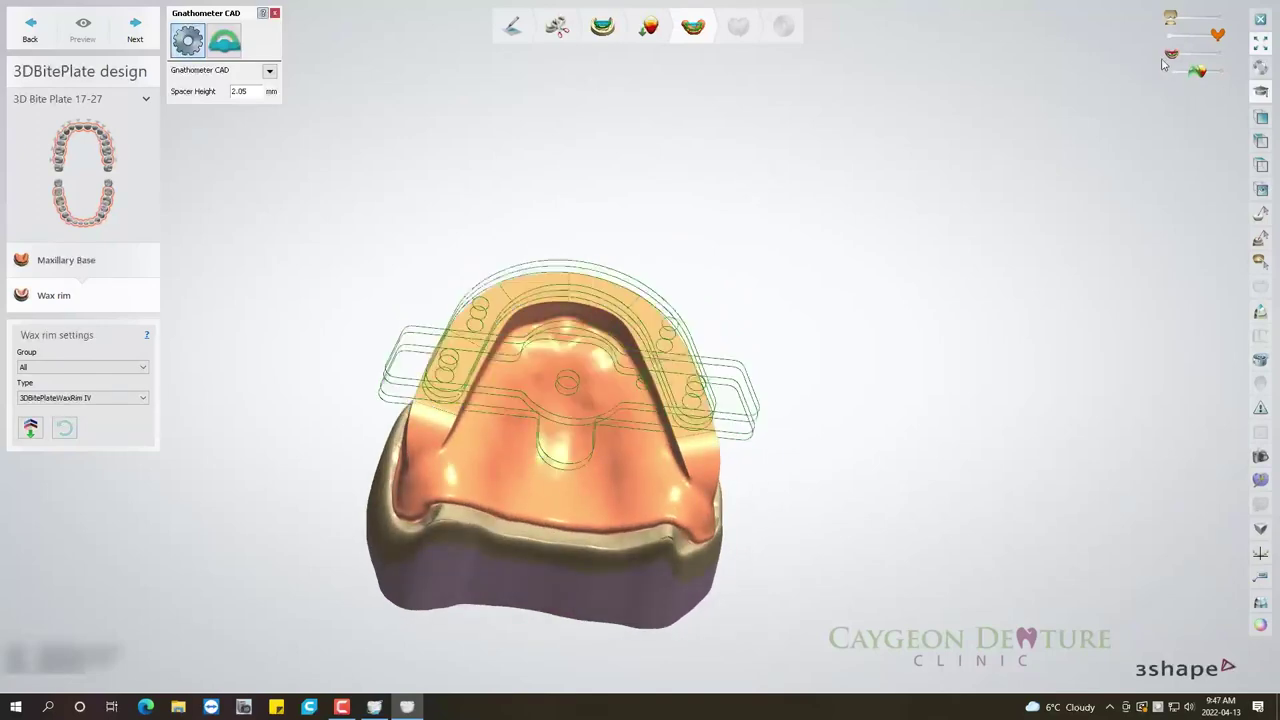
{"action": "right_click_drag", "start_coordinate": [918, 137], "coordinate": [914, 164]}
{"action": "left_click", "coordinate": [1172, 54]}
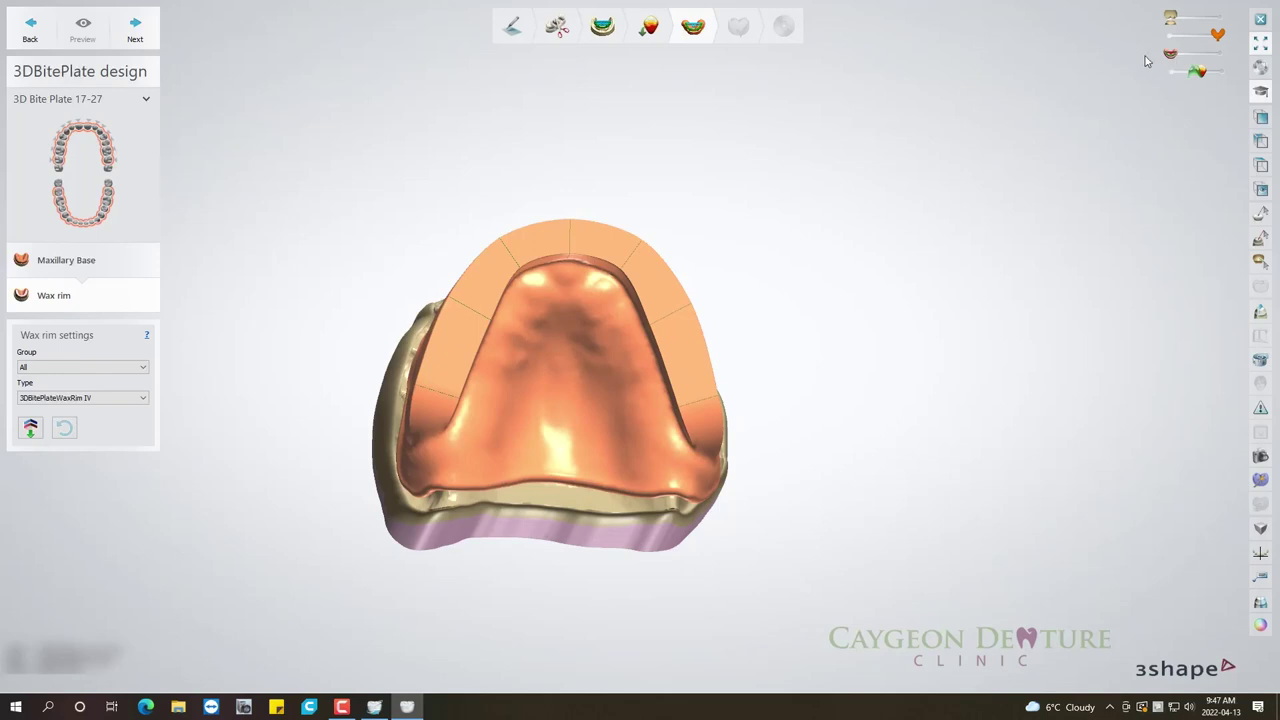
{"action": "mouse_move", "coordinate": [1051, 145]}
{"action": "right_mouse_down"}
{"action": "mouse_move", "coordinate": [1040, 143]}
{"action": "mouse_move", "coordinate": [1055, 135]}
{"action": "right_mouse_up"}
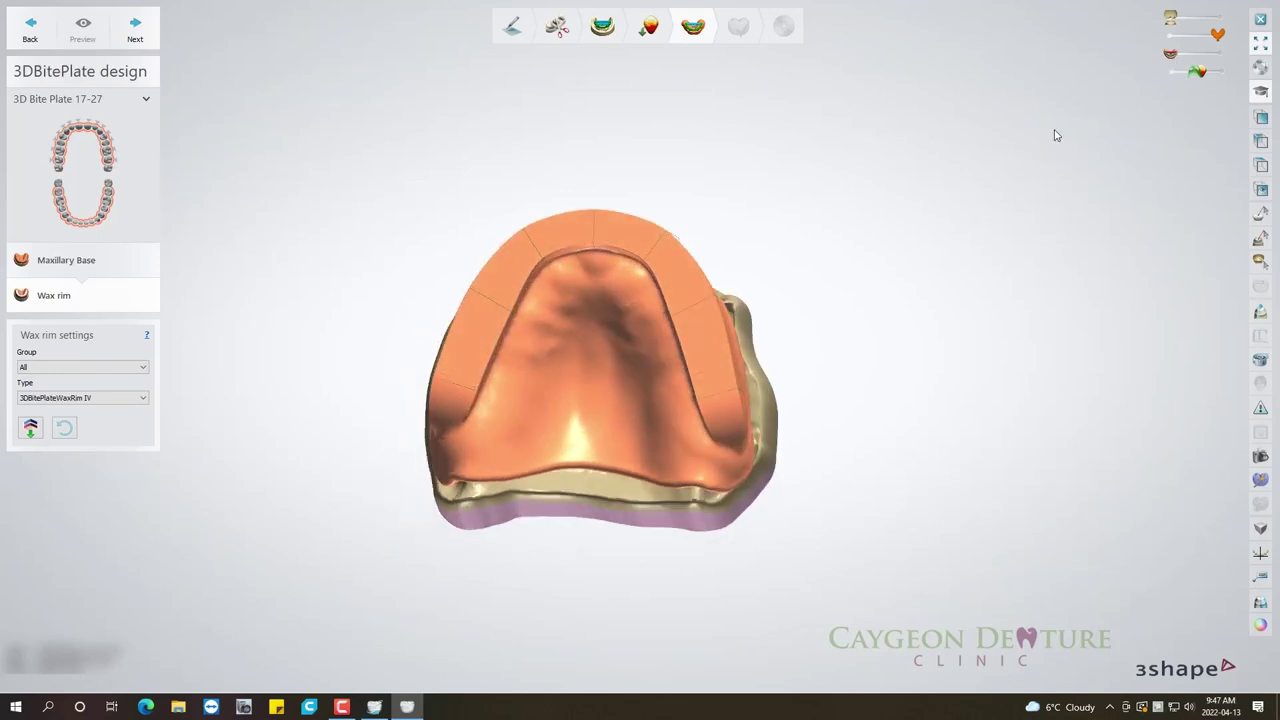
{"action": "left_click", "coordinate": [1196, 57]}
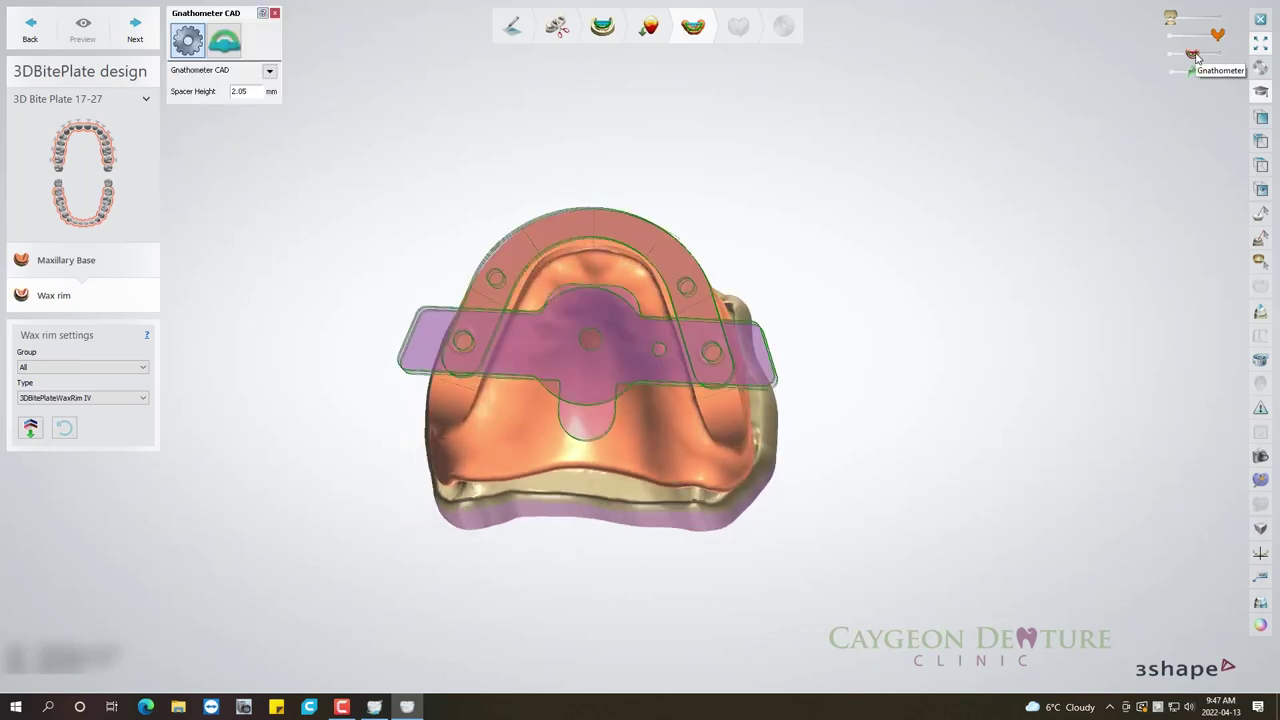
{"action": "left_click", "coordinate": [1205, 73]}
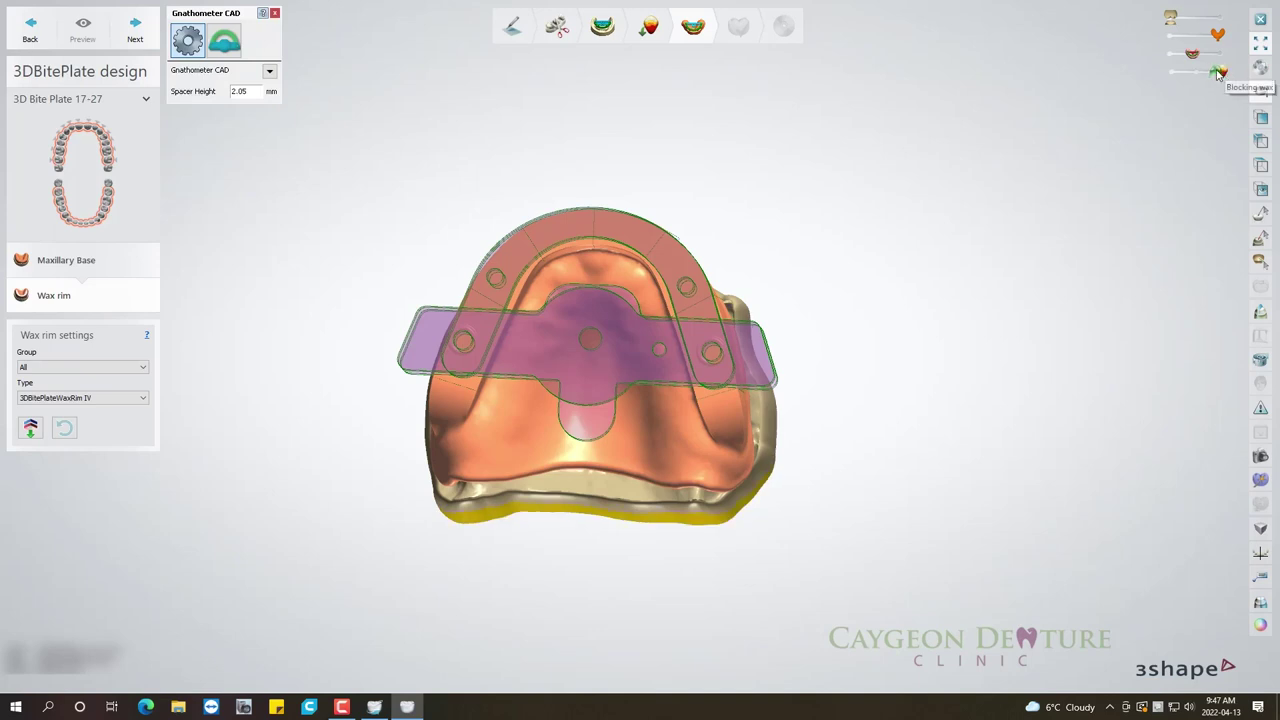
{"action": "left_click", "coordinate": [1202, 74]}
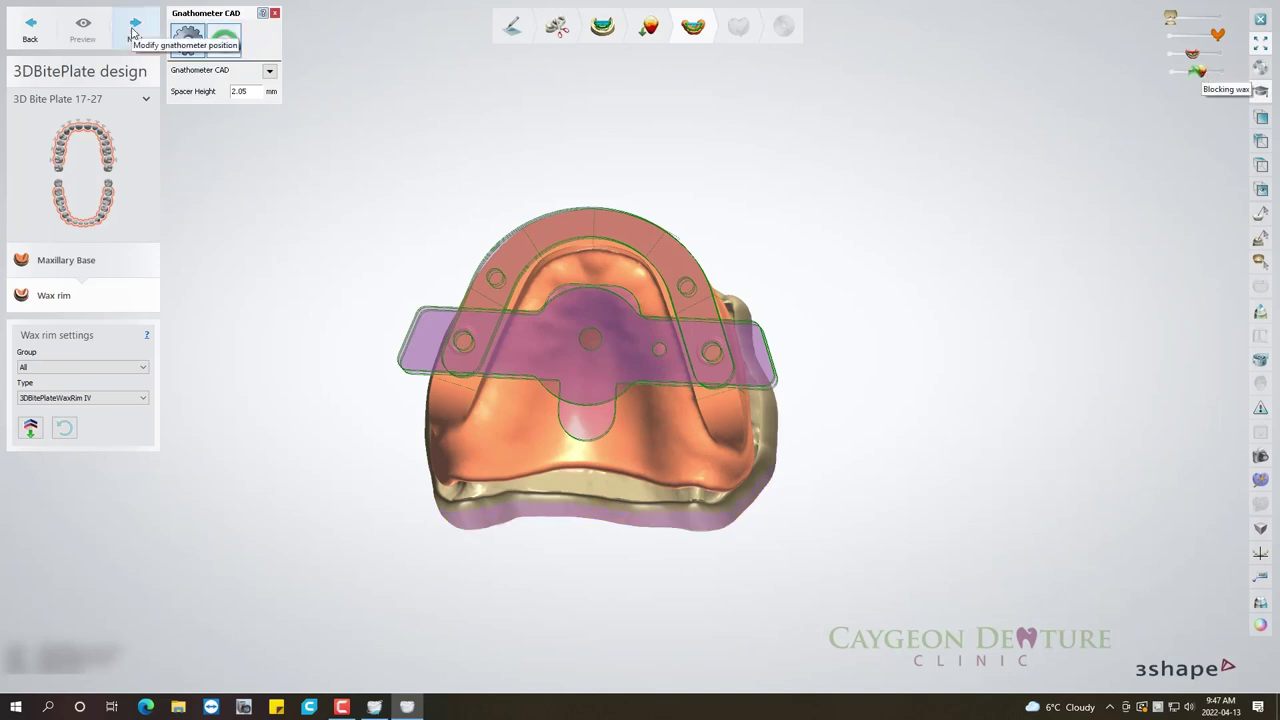
Move to the mandibular base design, raise base thickness to 2.10 mm, and hide the bite plate.
{"action": "left_click", "coordinate": [134, 32]}
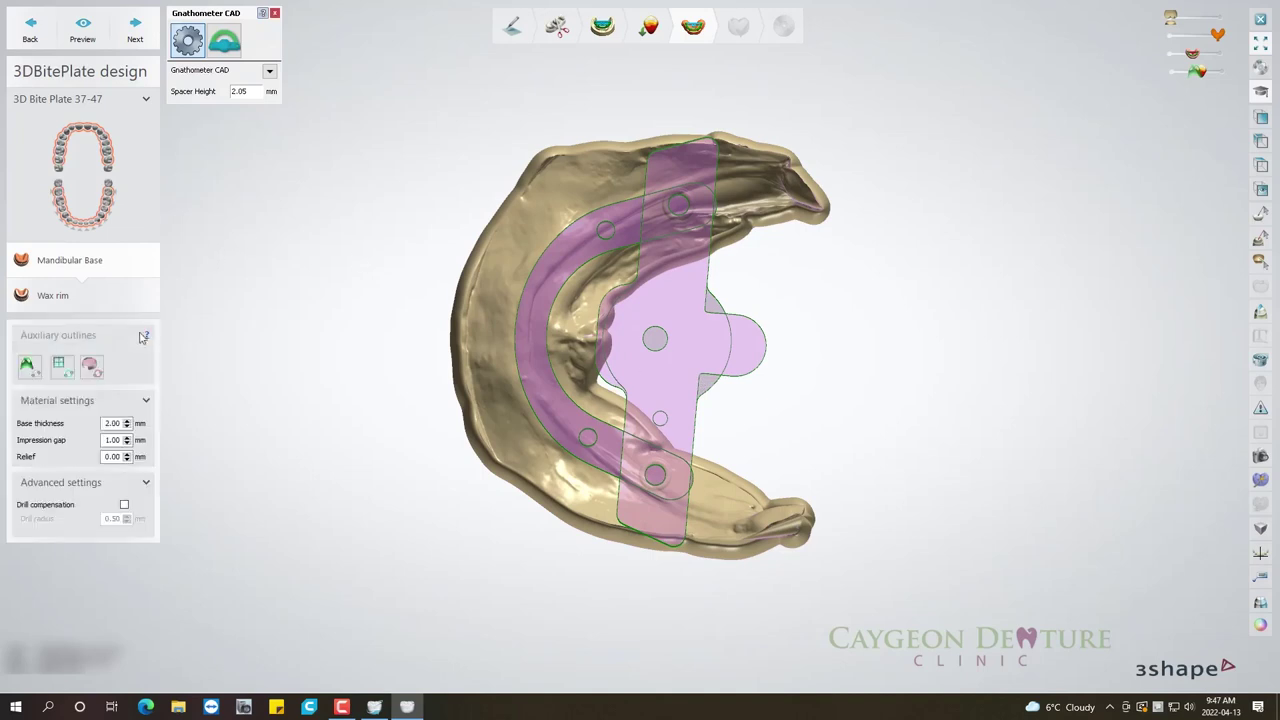
{"action": "left_click", "coordinate": [127, 420]}
{"action": "right_click_drag", "start_coordinate": [658, 398], "coordinate": [505, 389]}
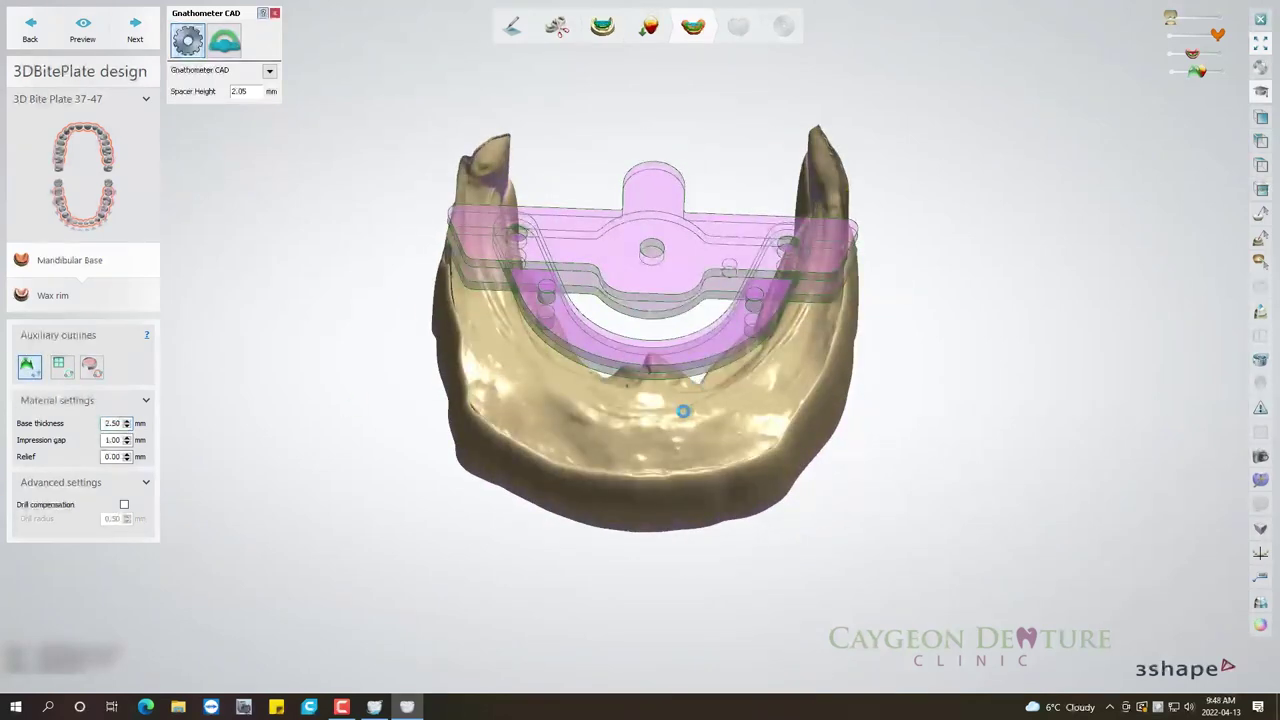
{"action": "left_click_drag", "start_coordinate": [1191, 52], "coordinate": [1170, 52]}
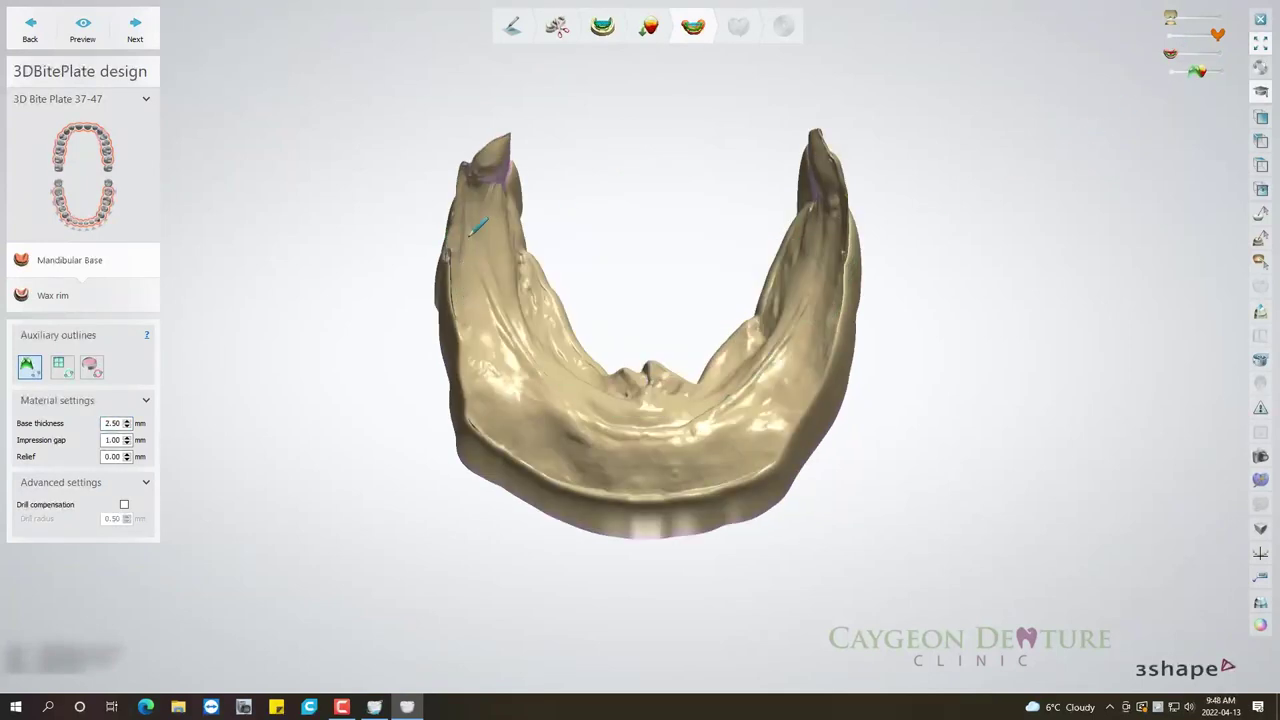
Place auxiliary outline points along the front and right side of the lower ridge.
{"action": "left_click", "coordinate": [463, 231]}
{"action": "left_click", "coordinate": [470, 334]}
{"action": "left_click", "coordinate": [492, 404]}
{"action": "left_click", "coordinate": [601, 481]}
{"action": "left_click", "coordinate": [677, 482]}
{"action": "left_click", "coordinate": [733, 468]}
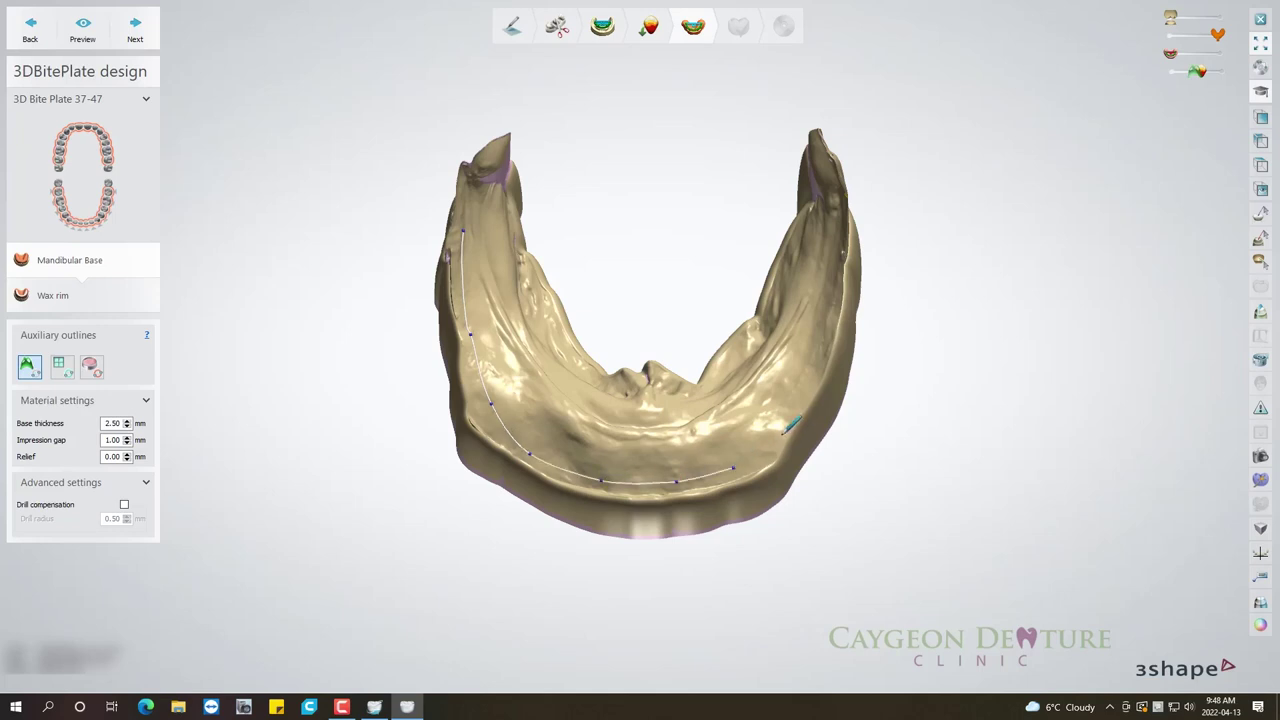
{"action": "left_click", "coordinate": [784, 424]}
{"action": "left_click", "coordinate": [826, 332]}
{"action": "right_click_drag", "start_coordinate": [848, 252], "coordinate": [857, 251]}
{"action": "left_click", "coordinate": [823, 272]}
{"action": "left_click", "coordinate": [828, 225]}
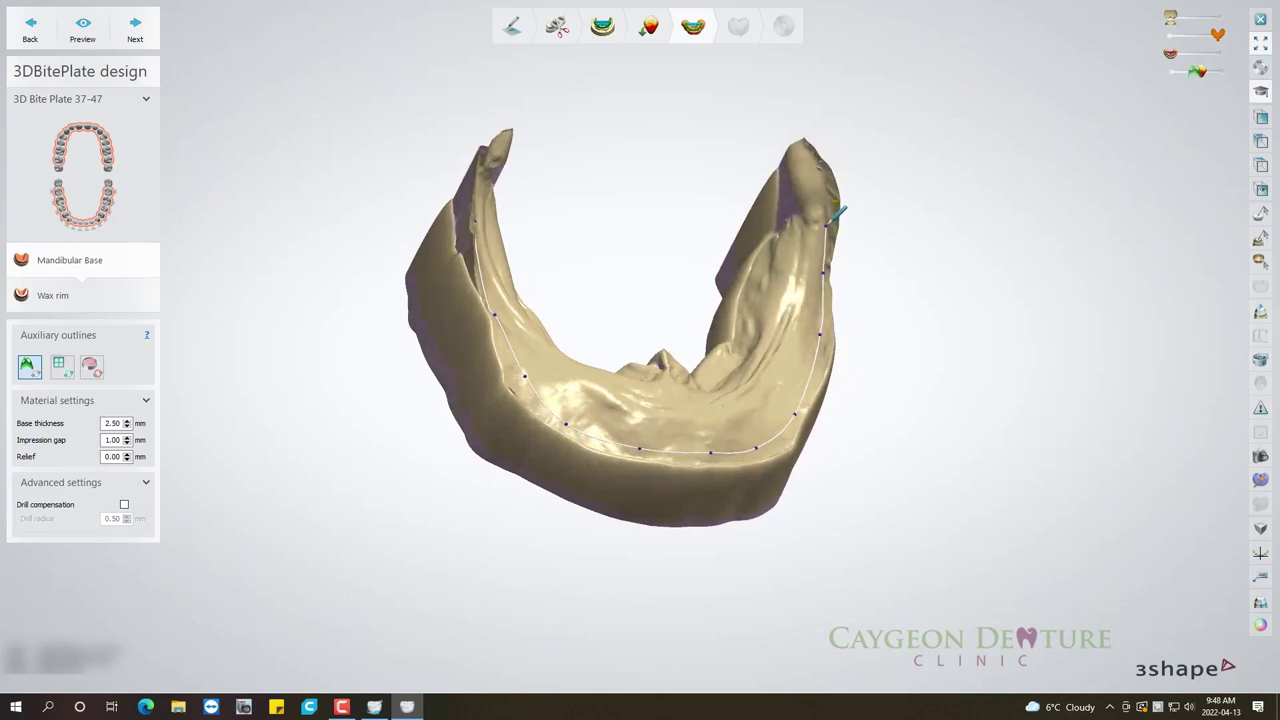
{"action": "left_click", "coordinate": [827, 197]}
{"action": "left_click", "coordinate": [805, 184]}
Continue the outline along the remaining ridge to the back and close the spline.
{"action": "right_click_drag", "start_coordinate": [775, 278], "coordinate": [820, 287]}
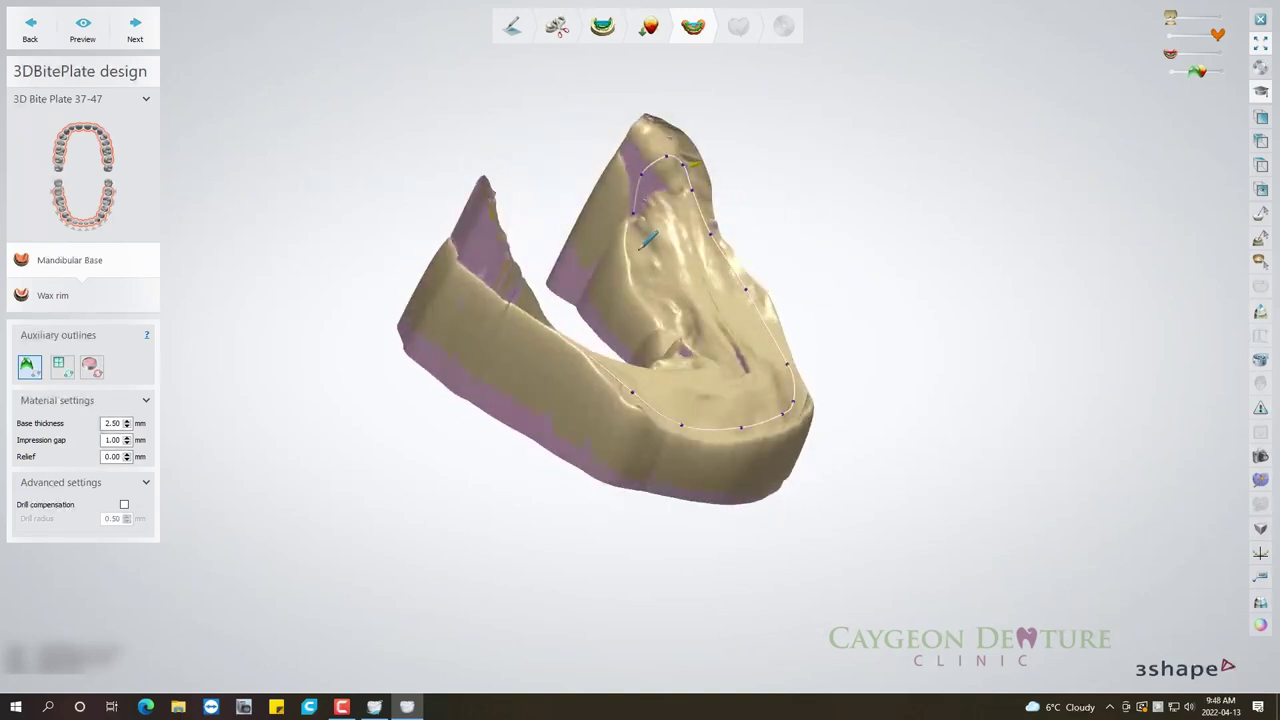
{"action": "left_click", "coordinate": [630, 248]}
{"action": "left_click", "coordinate": [645, 294]}
{"action": "mouse_move", "coordinate": [707, 366]}
{"action": "right_mouse_down"}
{"action": "mouse_move", "coordinate": [536, 310]}
{"action": "mouse_move", "coordinate": [640, 290]}
{"action": "right_mouse_up"}
{"action": "left_click", "coordinate": [636, 296]}
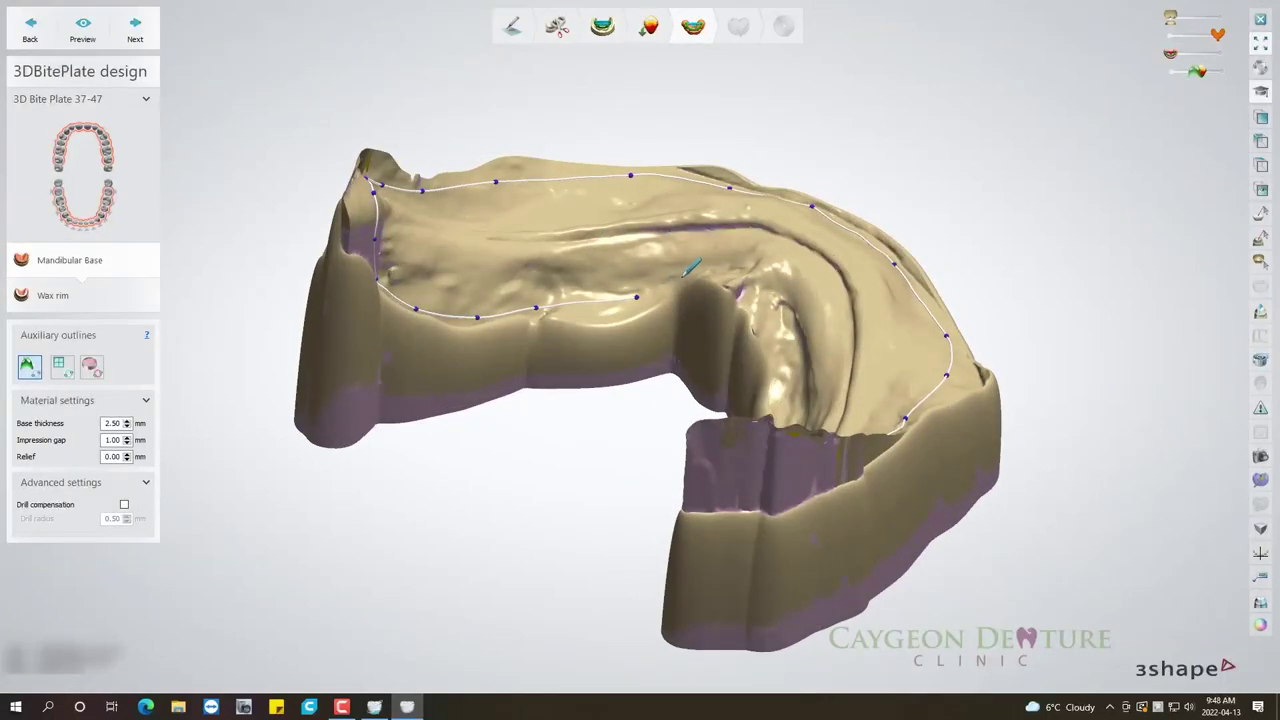
{"action": "mouse_move", "coordinate": [806, 293]}
{"action": "right_mouse_down"}
{"action": "mouse_move", "coordinate": [884, 326]}
{"action": "mouse_move", "coordinate": [700, 224]}
{"action": "right_mouse_up"}
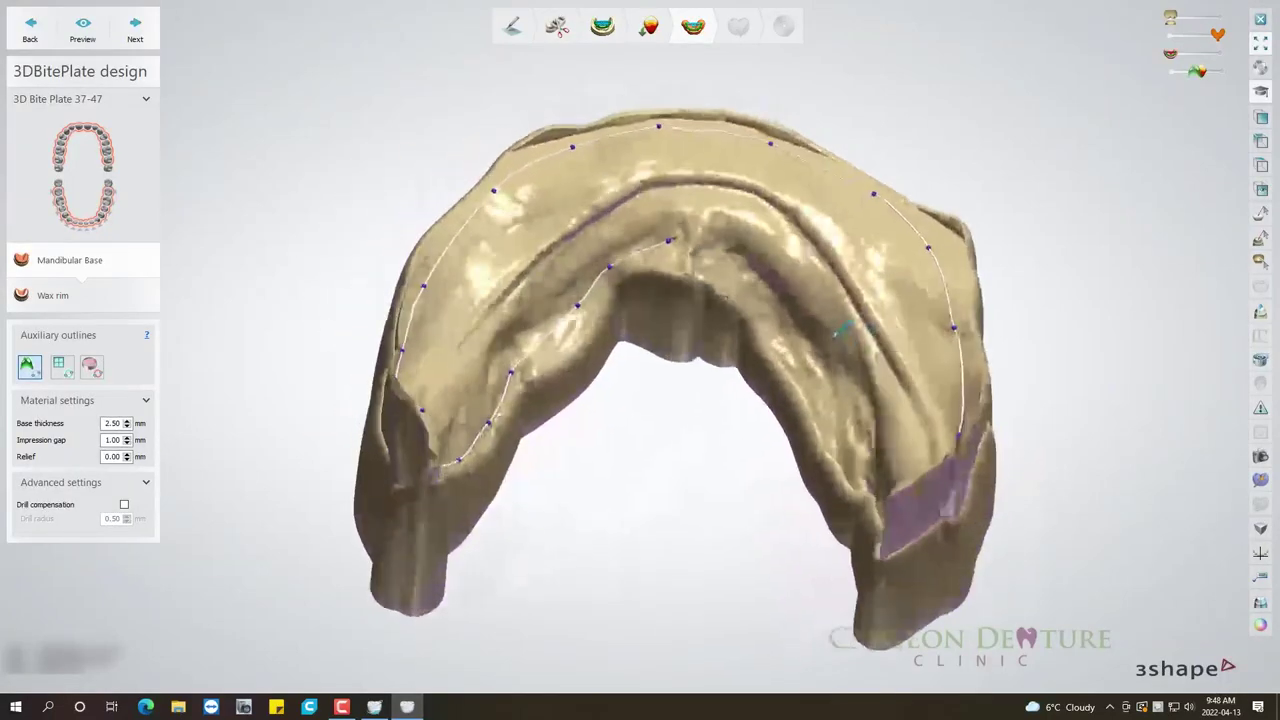
{"action": "left_click", "coordinate": [697, 221]}
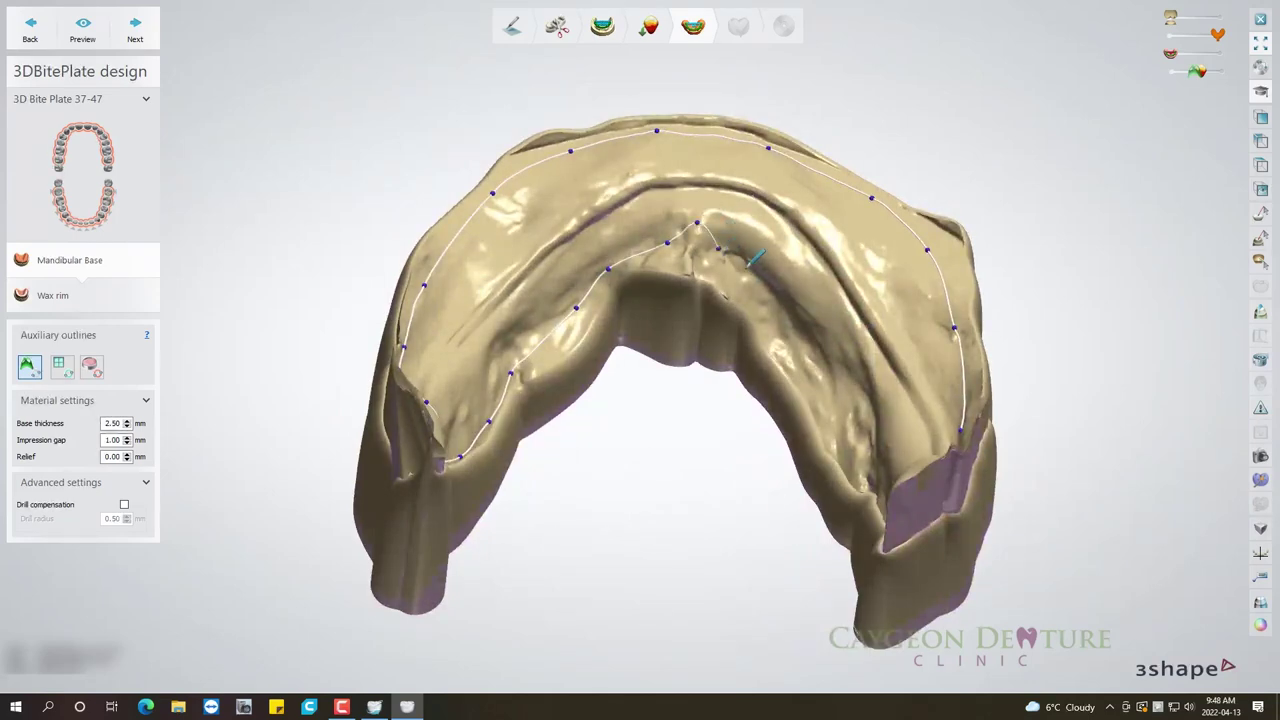
{"action": "mouse_move", "coordinate": [780, 285]}
{"action": "right_mouse_down"}
{"action": "mouse_move", "coordinate": [860, 298]}
{"action": "mouse_move", "coordinate": [775, 316]}
{"action": "right_mouse_up"}
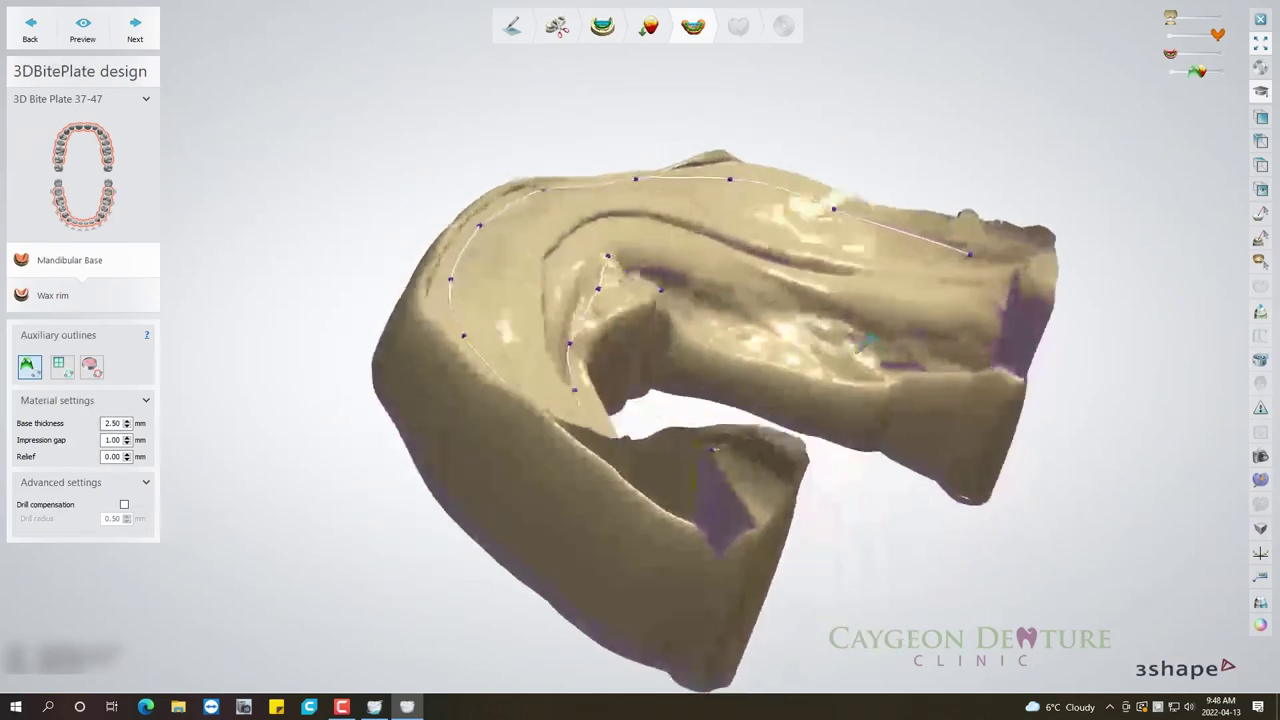
{"action": "left_click", "coordinate": [816, 362]}
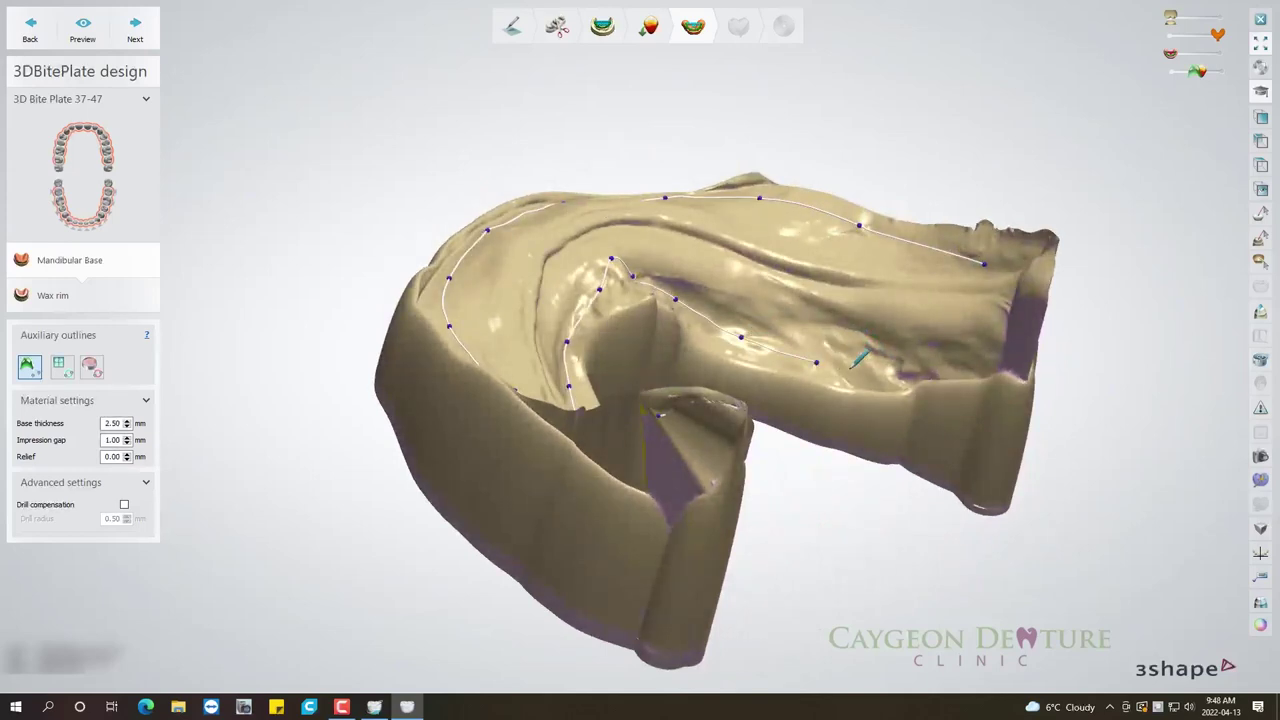
{"action": "left_click", "coordinate": [895, 377]}
{"action": "left_click", "coordinate": [953, 369]}
{"action": "left_click", "coordinate": [997, 354]}
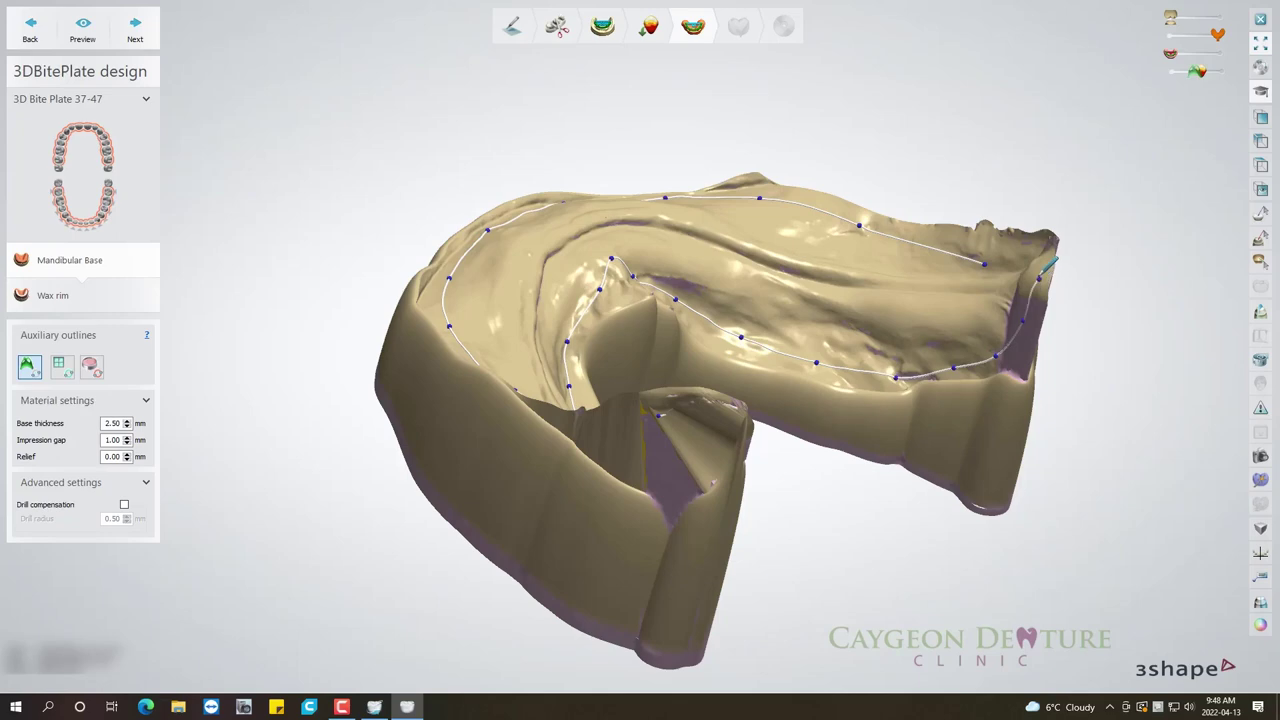
{"action": "mouse_move", "coordinate": [1050, 272]}
{"action": "right_mouse_down"}
{"action": "mouse_move", "coordinate": [1003, 246]}
{"action": "mouse_move", "coordinate": [937, 266]}
{"action": "mouse_move", "coordinate": [1024, 328]}
{"action": "mouse_move", "coordinate": [940, 360]}
{"action": "mouse_move", "coordinate": [674, 243]}
{"action": "right_mouse_up"}
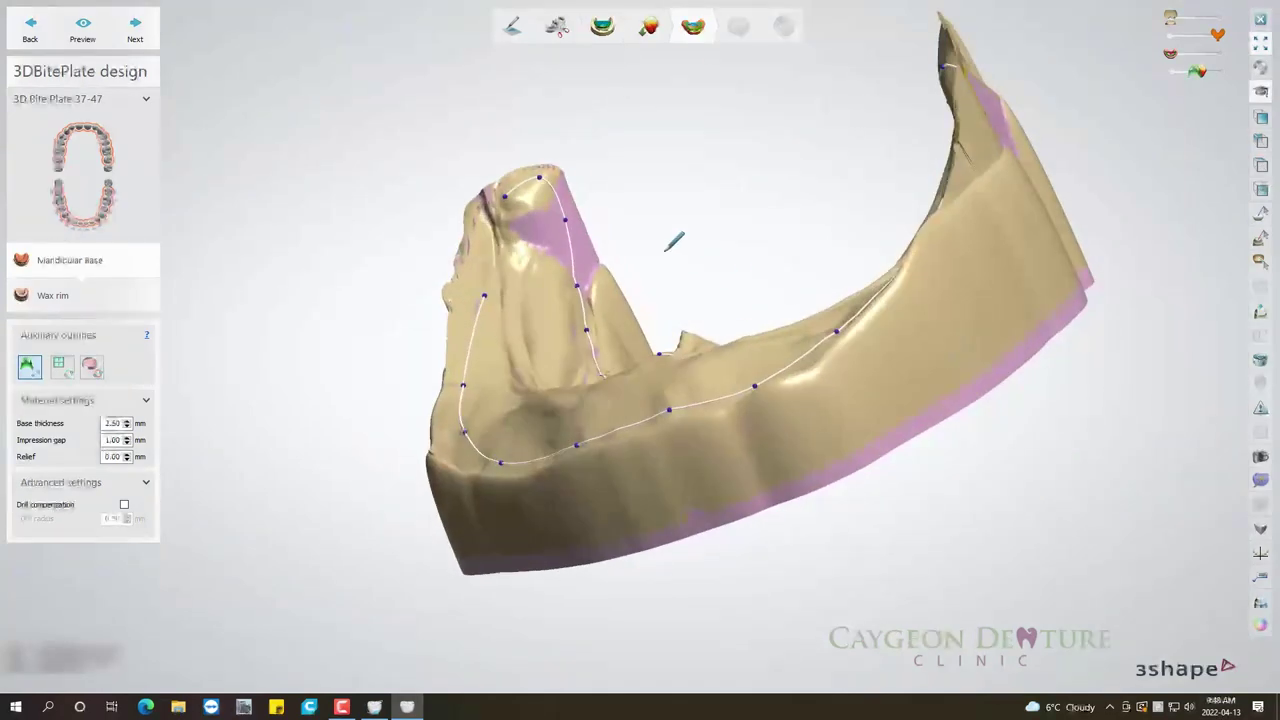
{"action": "left_click", "coordinate": [490, 280]}
{"action": "left_click", "coordinate": [491, 283]}
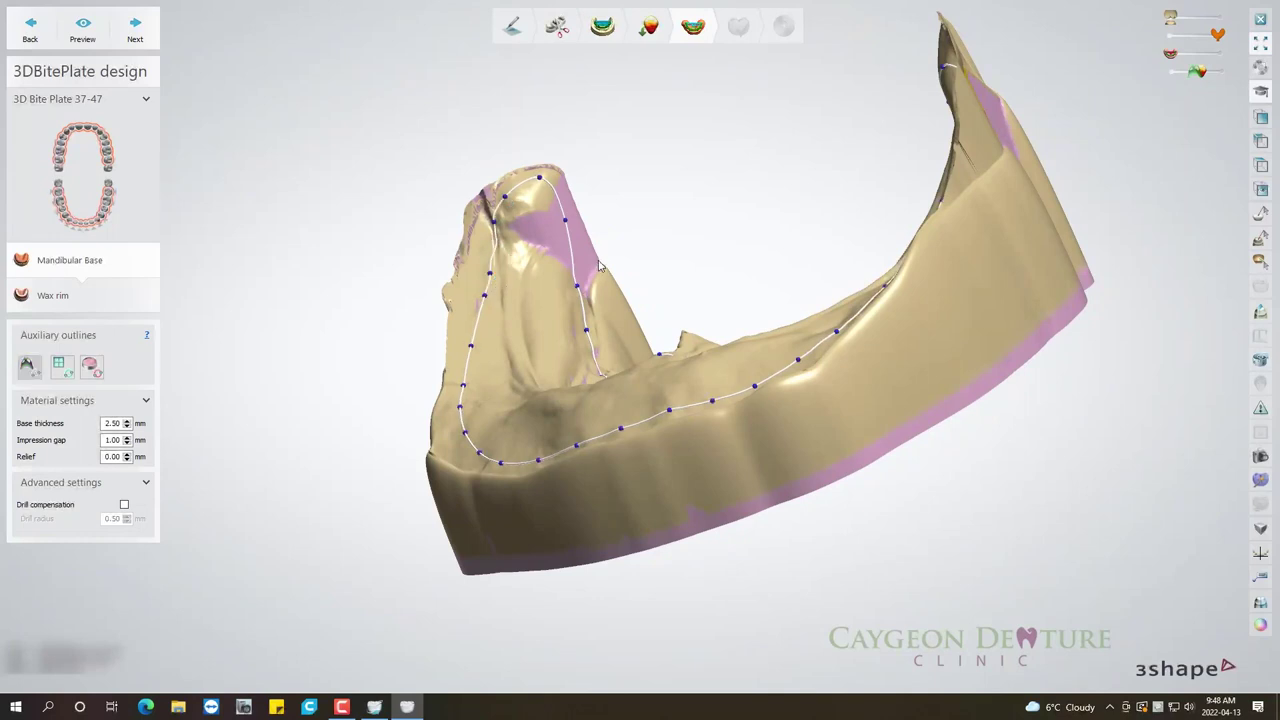
Drag outline points into shape and add a spline point near the back of the ridge.
{"action": "right_click_drag", "start_coordinate": [600, 265], "coordinate": [592, 258]}
{"action": "left_click_drag", "start_coordinate": [623, 231], "coordinate": [633, 226]}
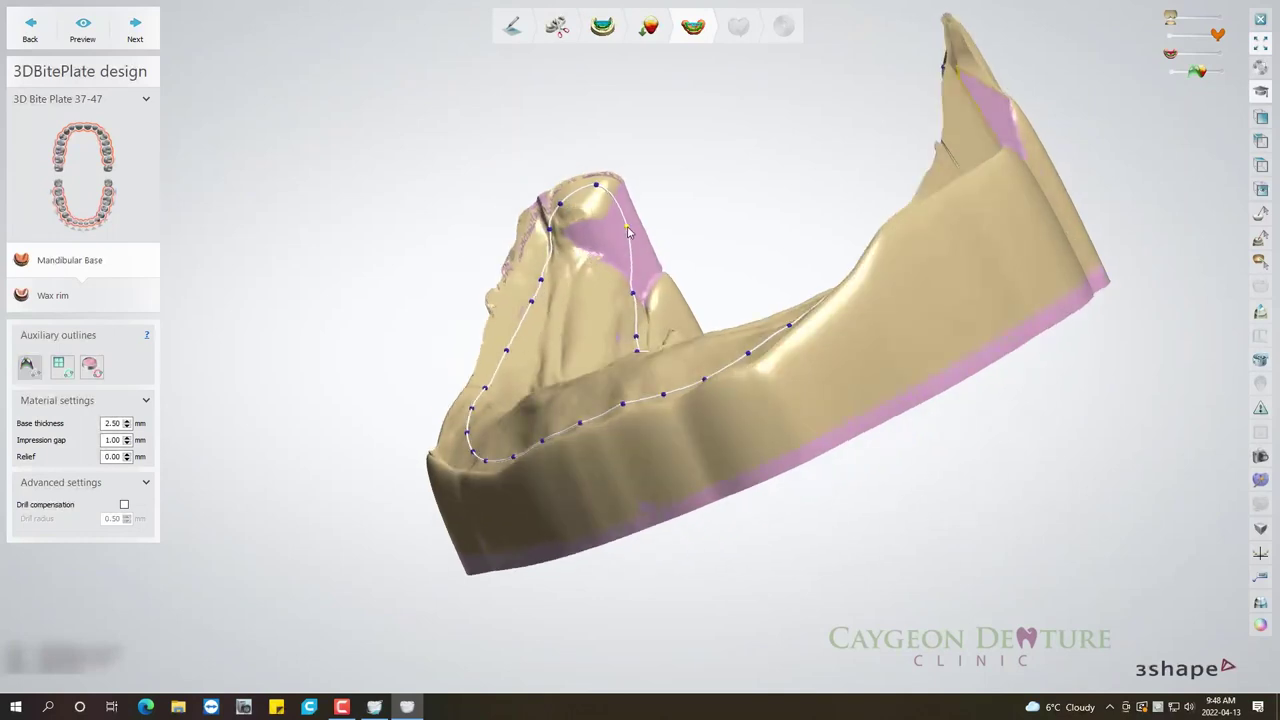
{"action": "left_click_drag", "start_coordinate": [636, 293], "coordinate": [640, 294]}
{"action": "right_click_drag", "start_coordinate": [641, 296], "coordinate": [686, 130]}
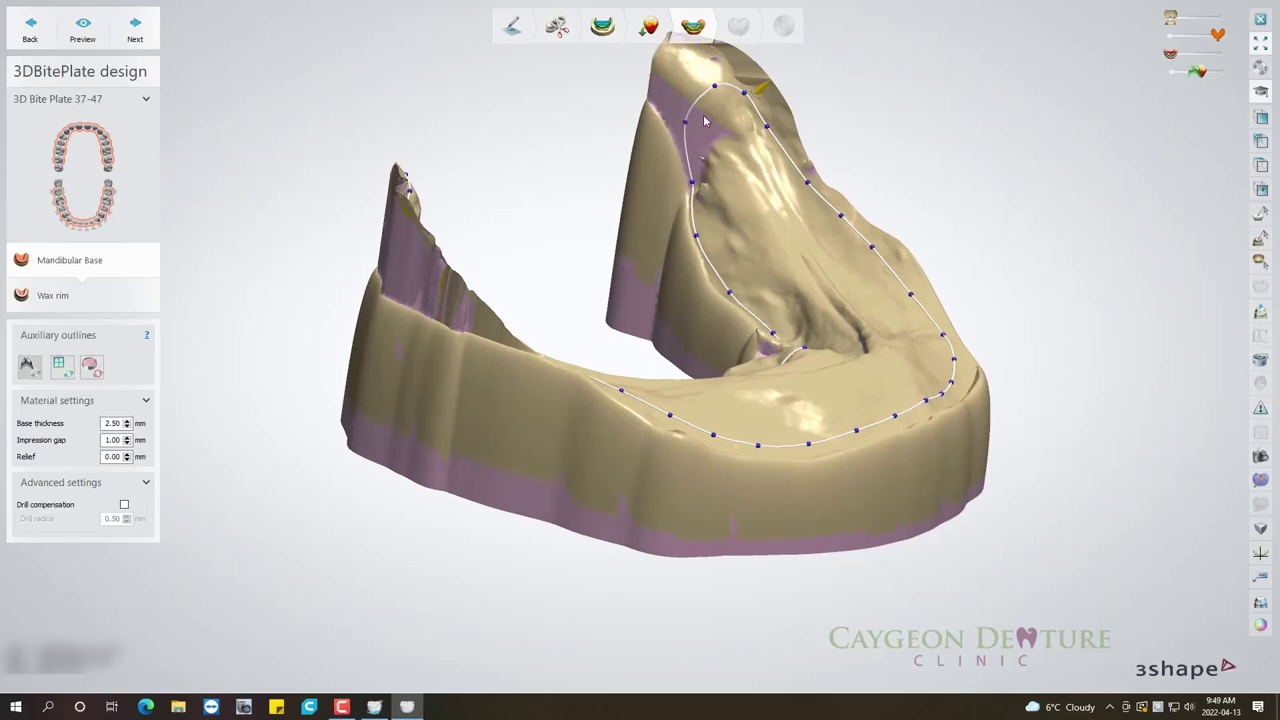
{"action": "right_click_drag", "start_coordinate": [704, 121], "coordinate": [759, 116]}
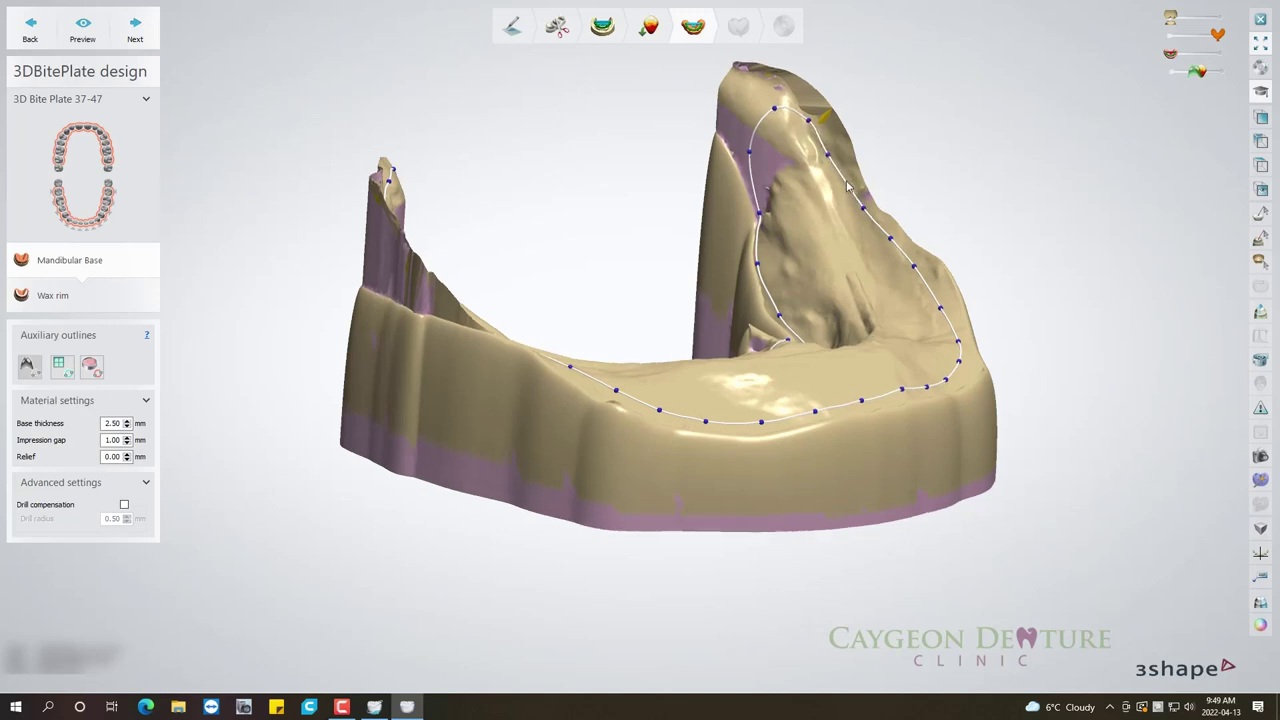
{"action": "right_click", "coordinate": [848, 190]}
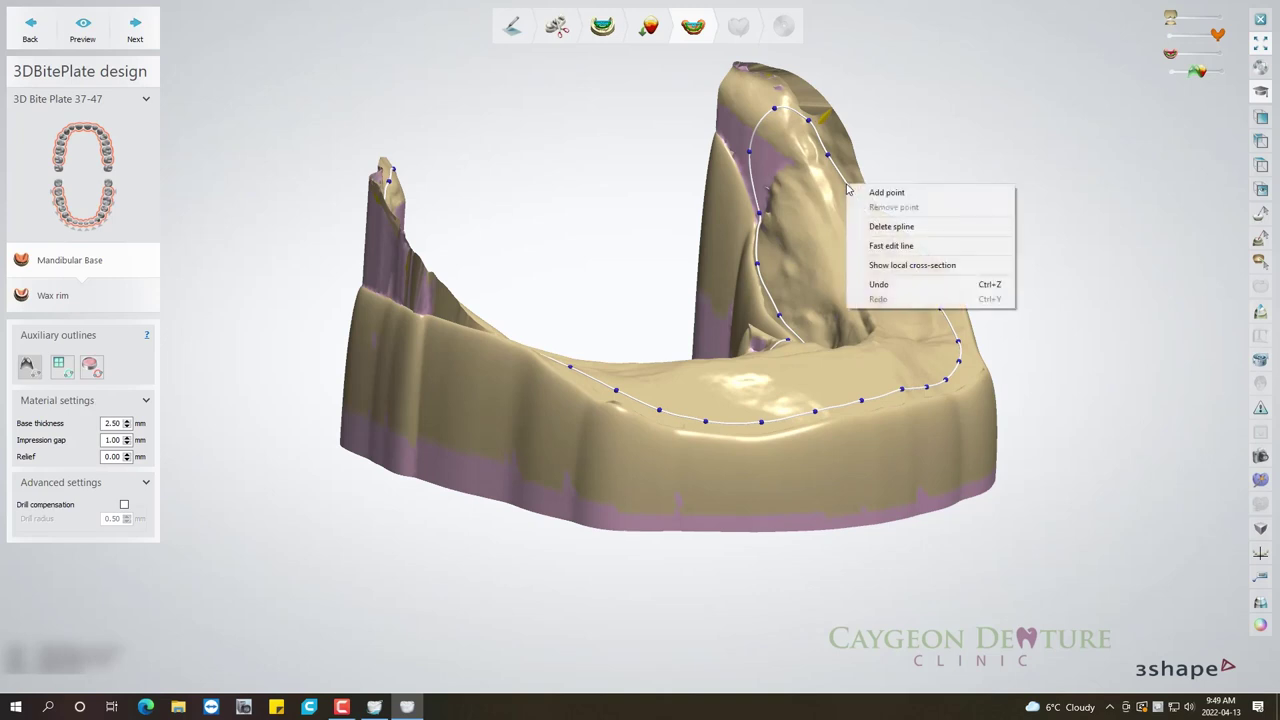
{"action": "left_click", "coordinate": [872, 192]}
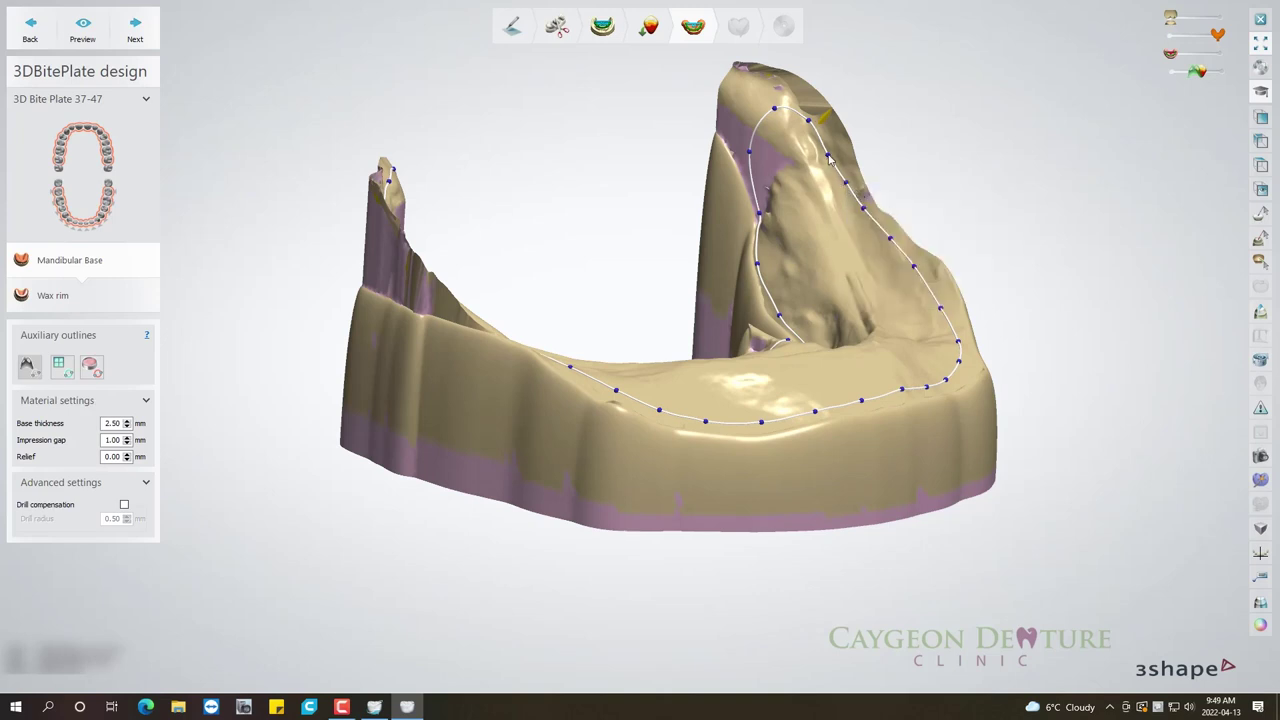
{"action": "right_click_drag", "start_coordinate": [878, 240], "coordinate": [900, 165]}
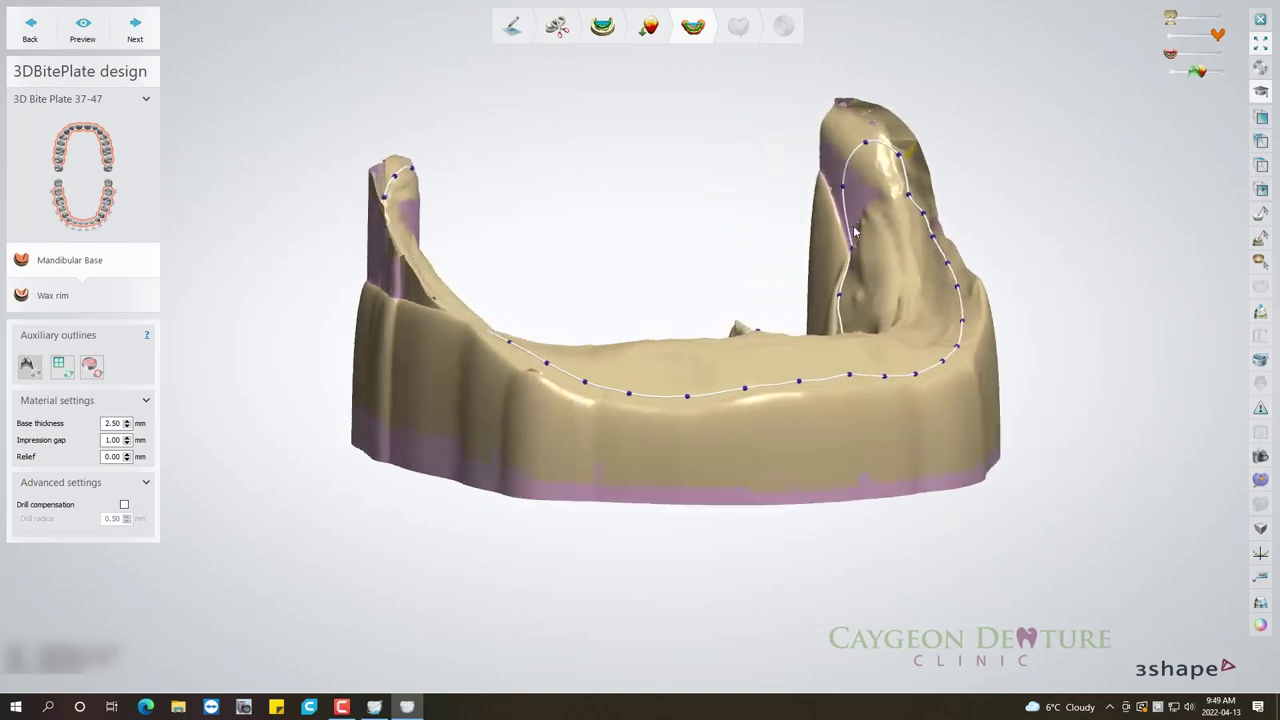
{"action": "left_click_drag", "start_coordinate": [915, 147], "coordinate": [918, 149]}
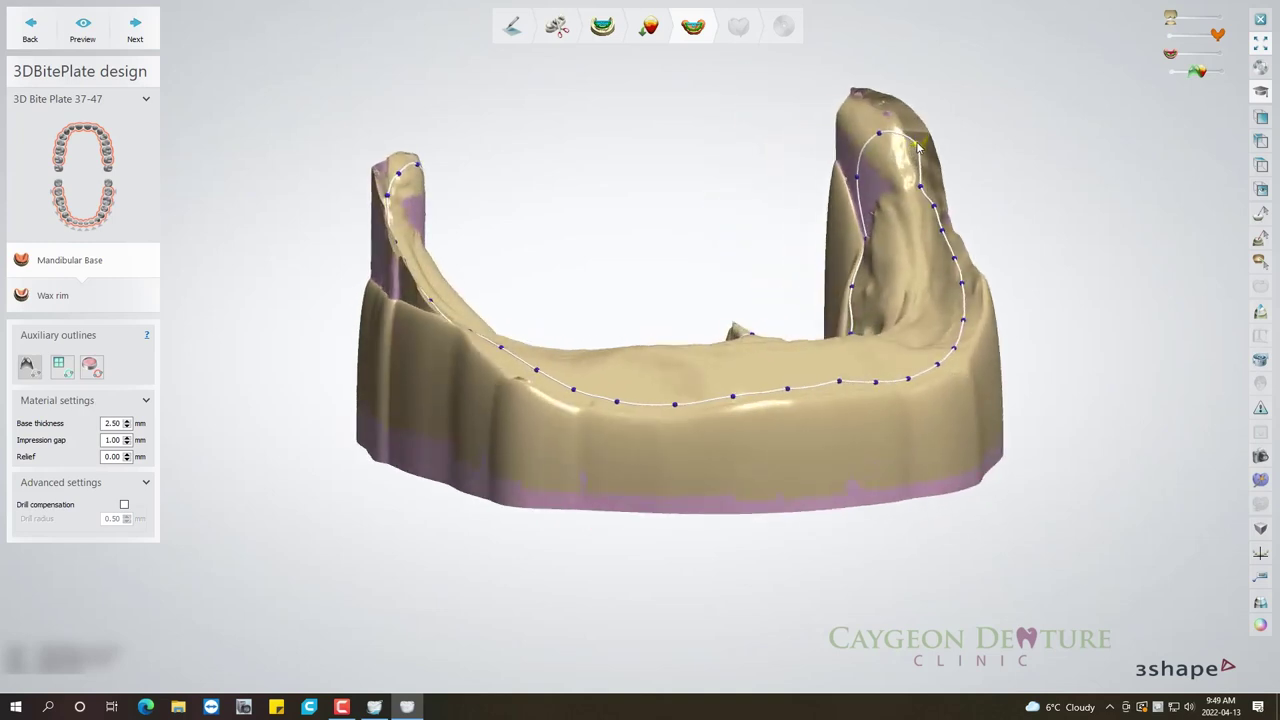
Adjust and add front and inner outline points, then preview the base, which reports self-intersections.
{"action": "right_click_drag", "start_coordinate": [925, 267], "coordinate": [930, 232]}
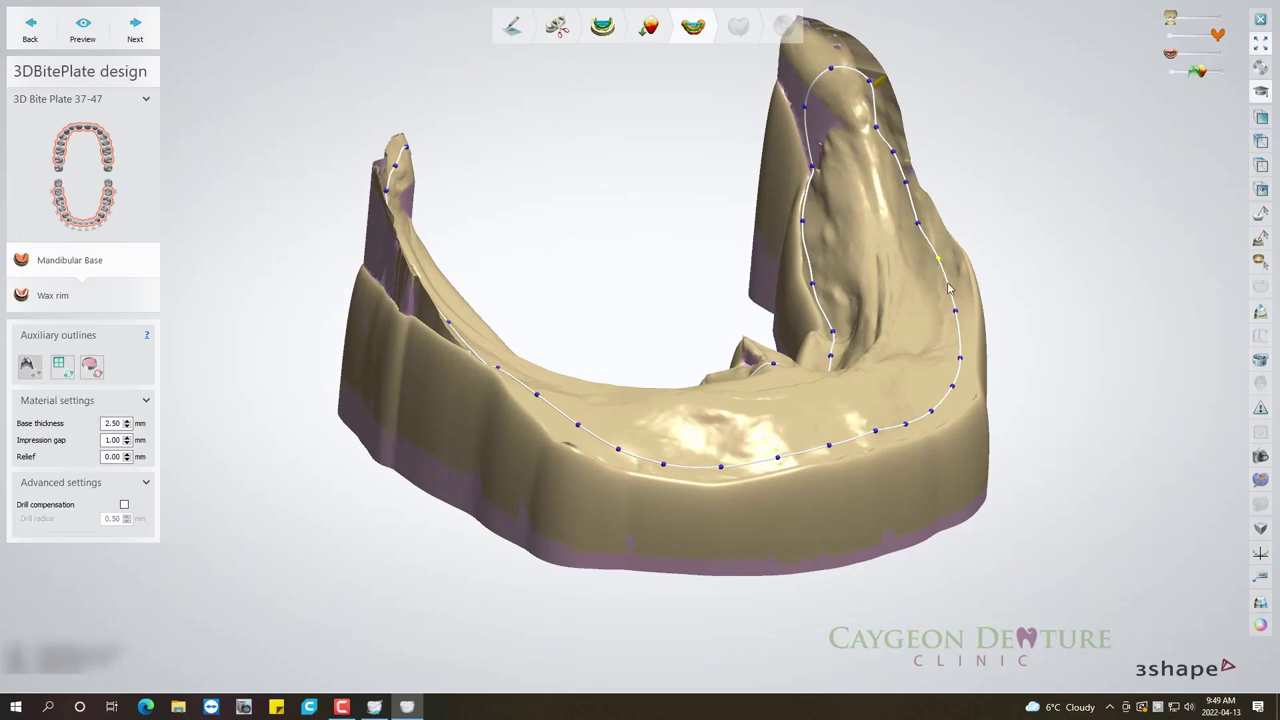
{"action": "right_click_drag", "start_coordinate": [957, 317], "coordinate": [930, 408]}
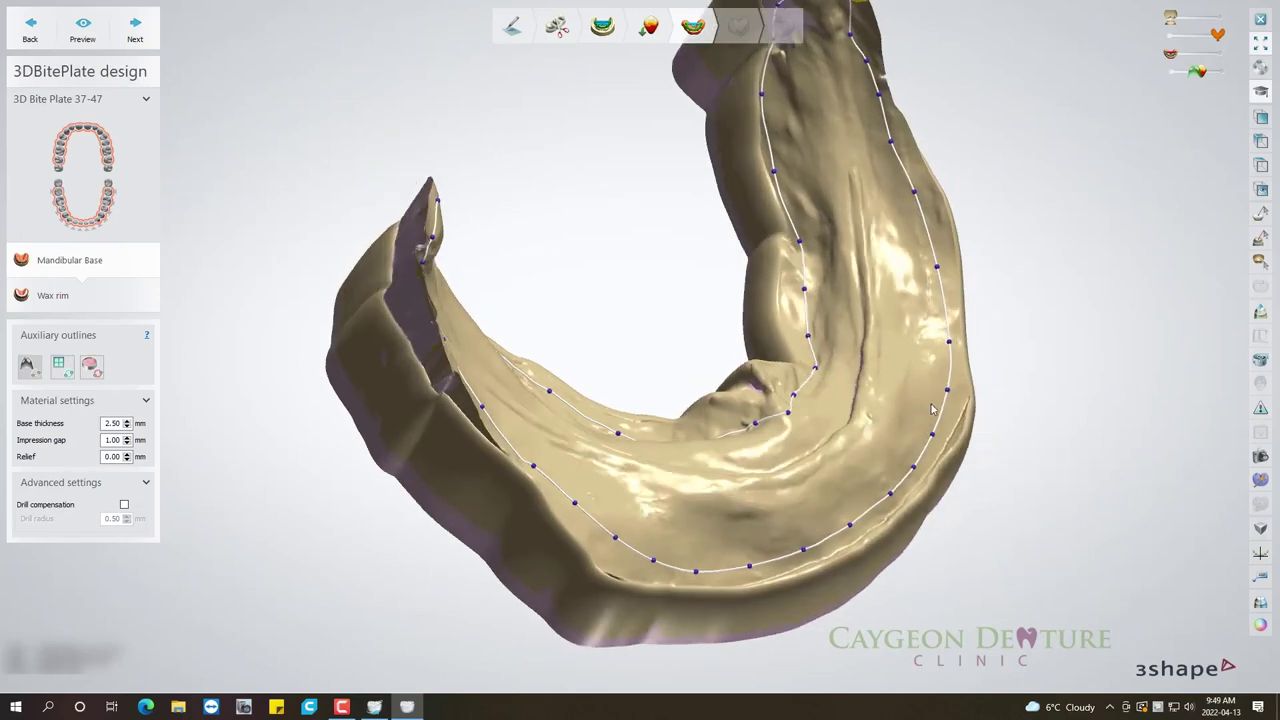
{"action": "left_click_drag", "start_coordinate": [949, 349], "coordinate": [946, 349]}
{"action": "right_click_drag", "start_coordinate": [944, 395], "coordinate": [712, 578]}
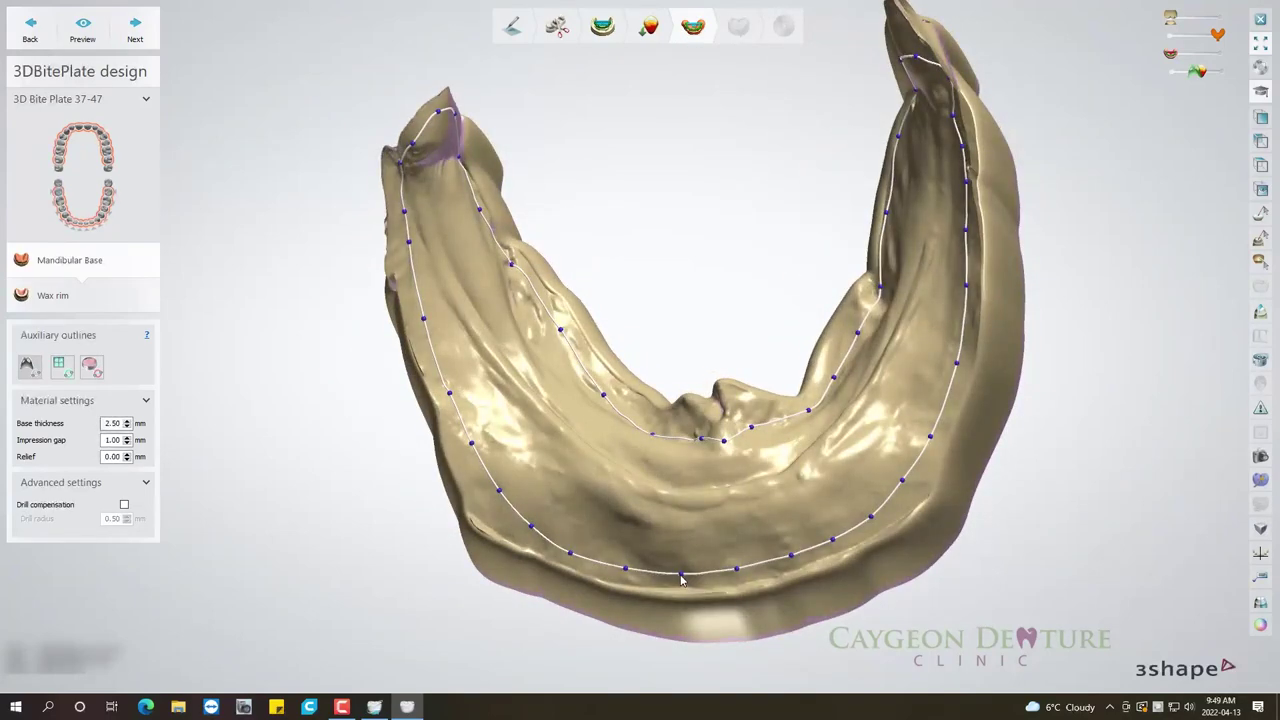
{"action": "left_click_drag", "start_coordinate": [681, 579], "coordinate": [744, 574]}
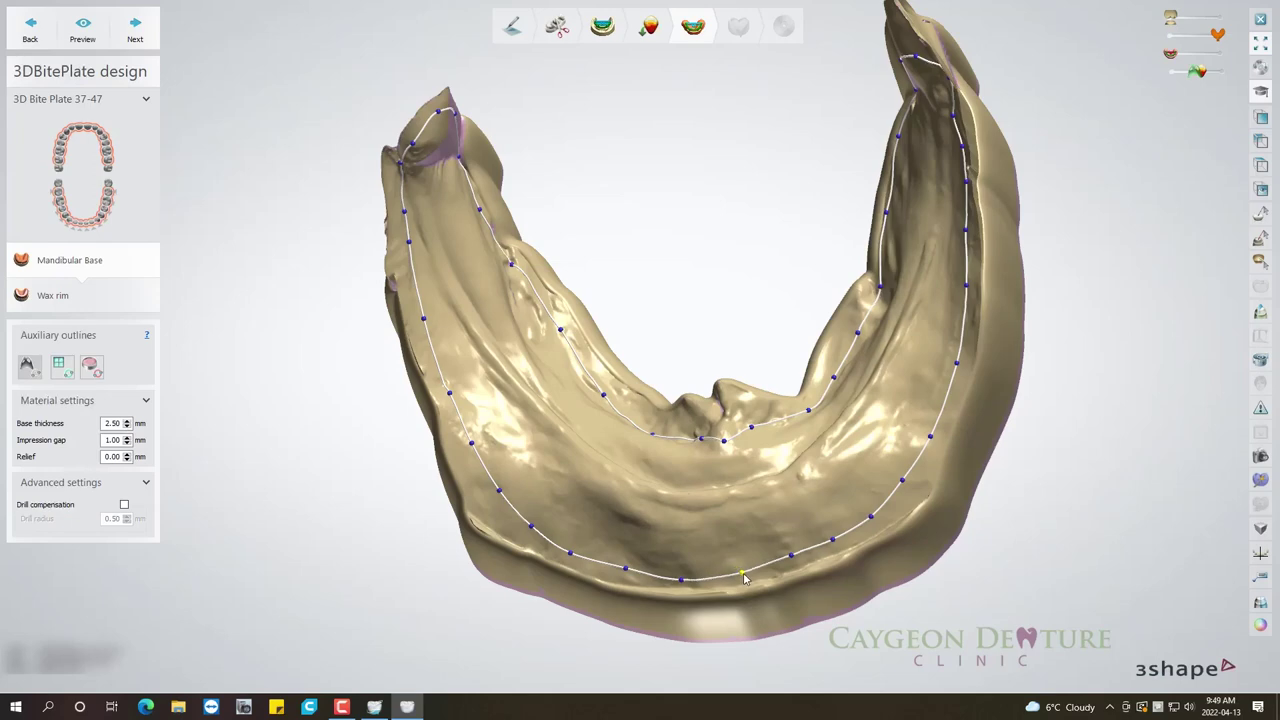
{"action": "left_click", "coordinate": [799, 557]}
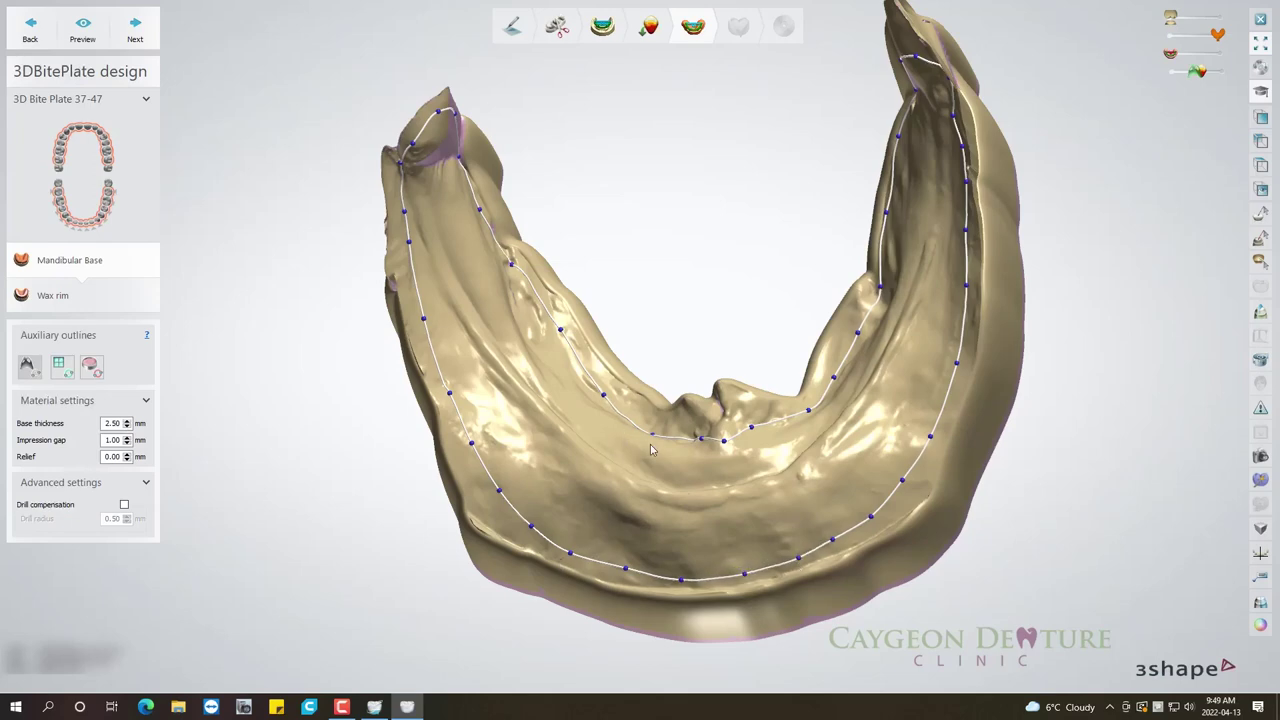
{"action": "left_click_drag", "start_coordinate": [652, 438], "coordinate": [657, 420]}
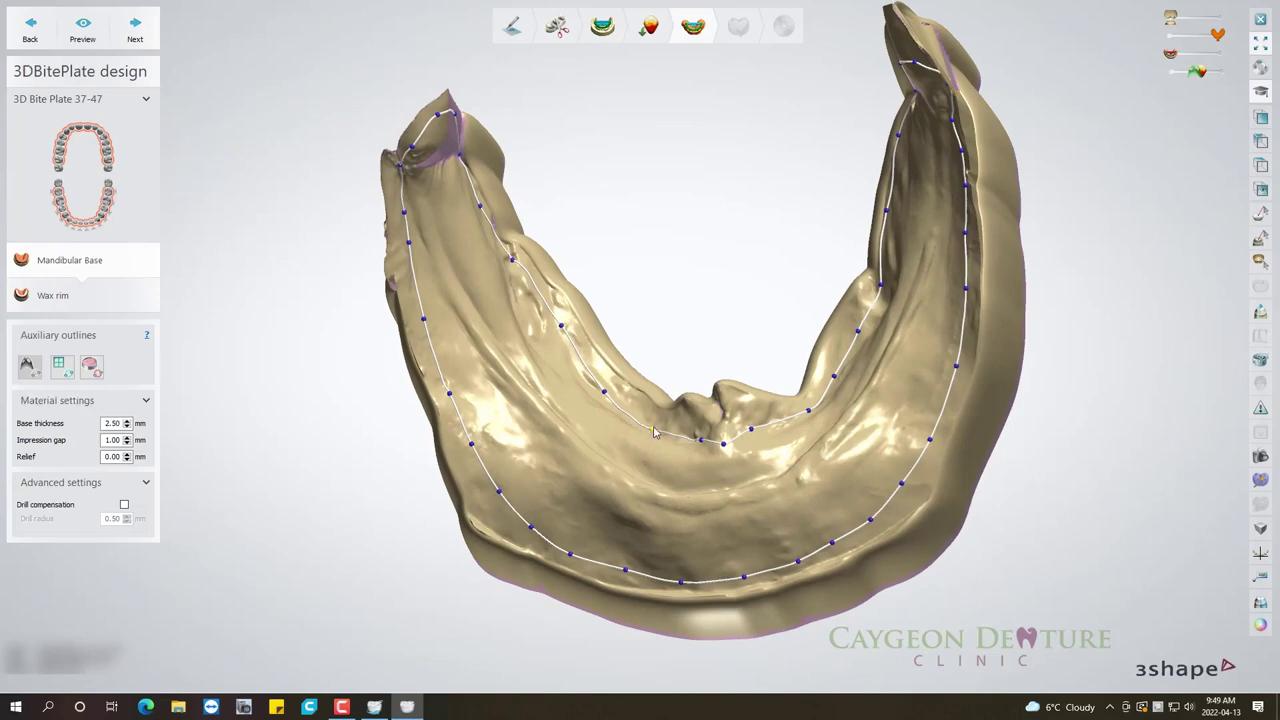
{"action": "left_click", "coordinate": [609, 388]}
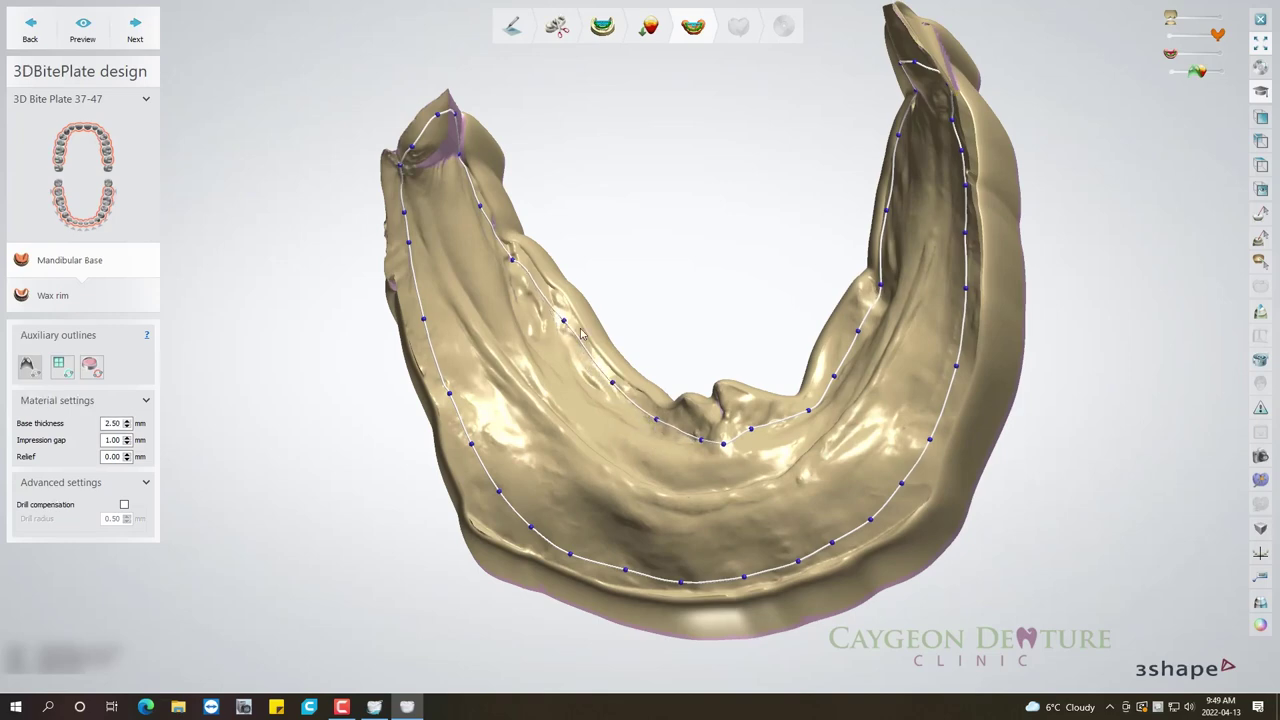
{"action": "left_click", "coordinate": [828, 373]}
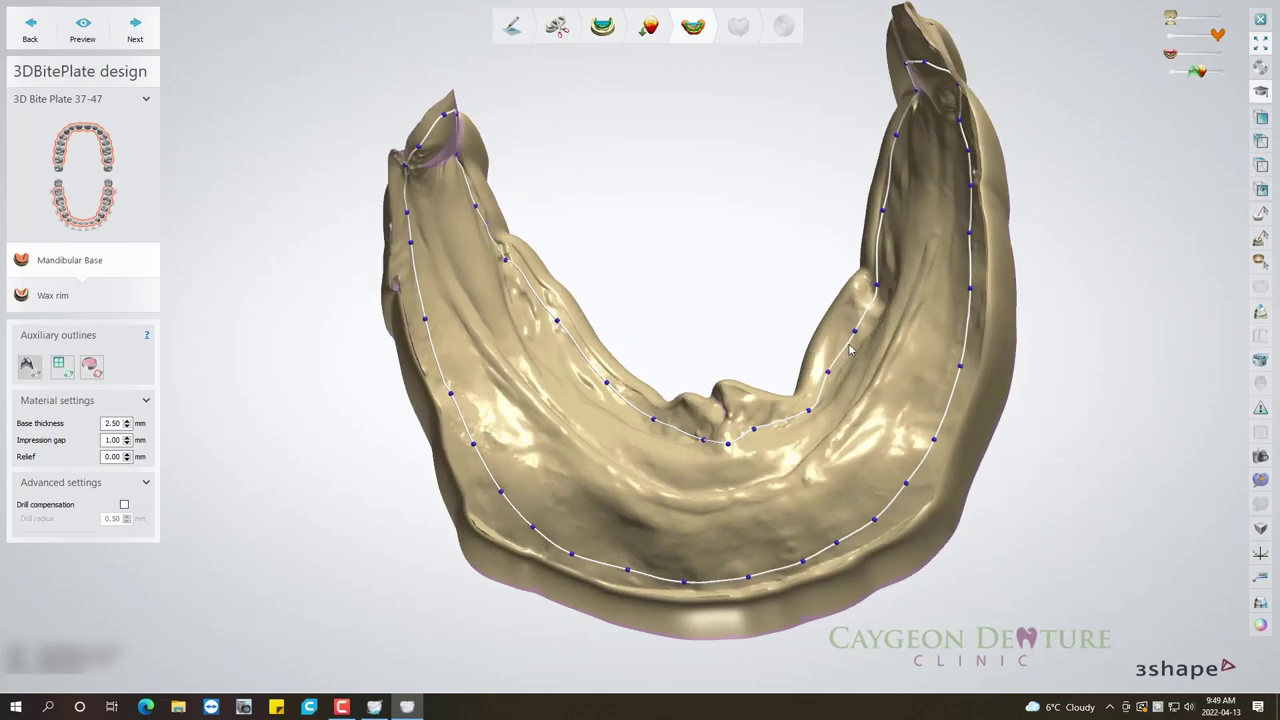
{"action": "left_click_drag", "start_coordinate": [855, 333], "coordinate": [845, 324]}
{"action": "right_click_drag", "start_coordinate": [683, 450], "coordinate": [453, 472]}
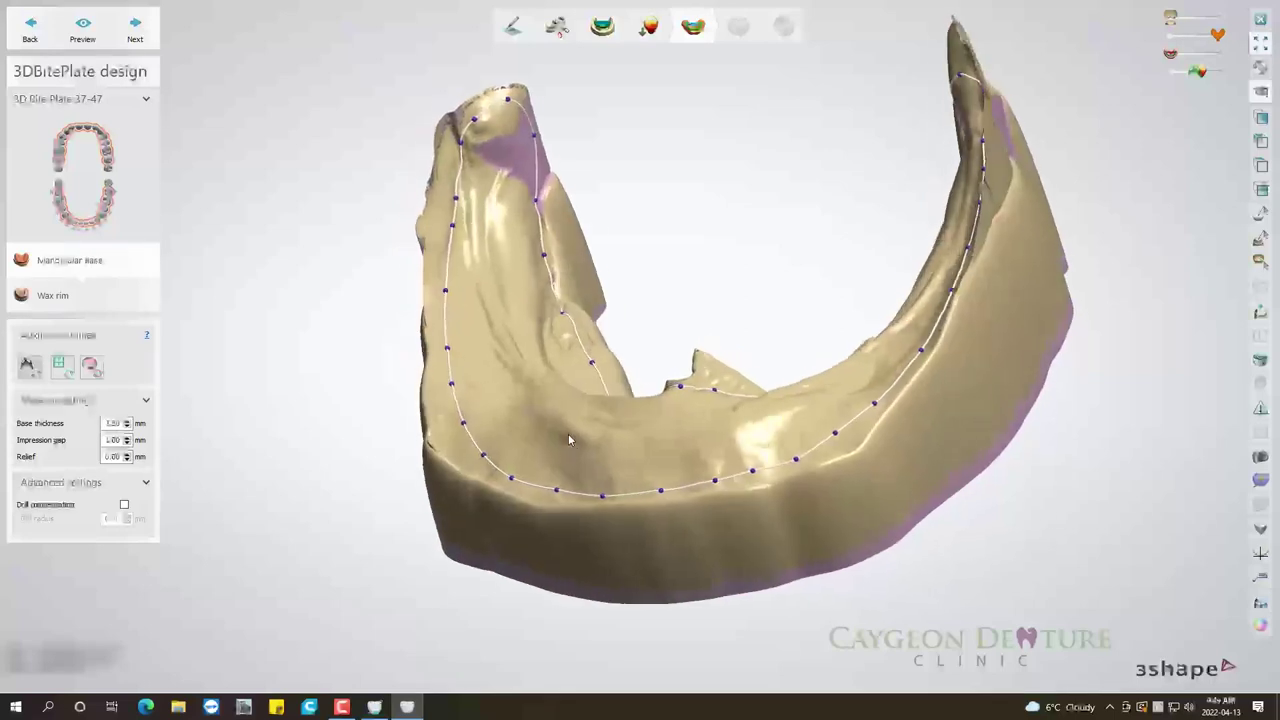
{"action": "left_click", "coordinate": [85, 35]}
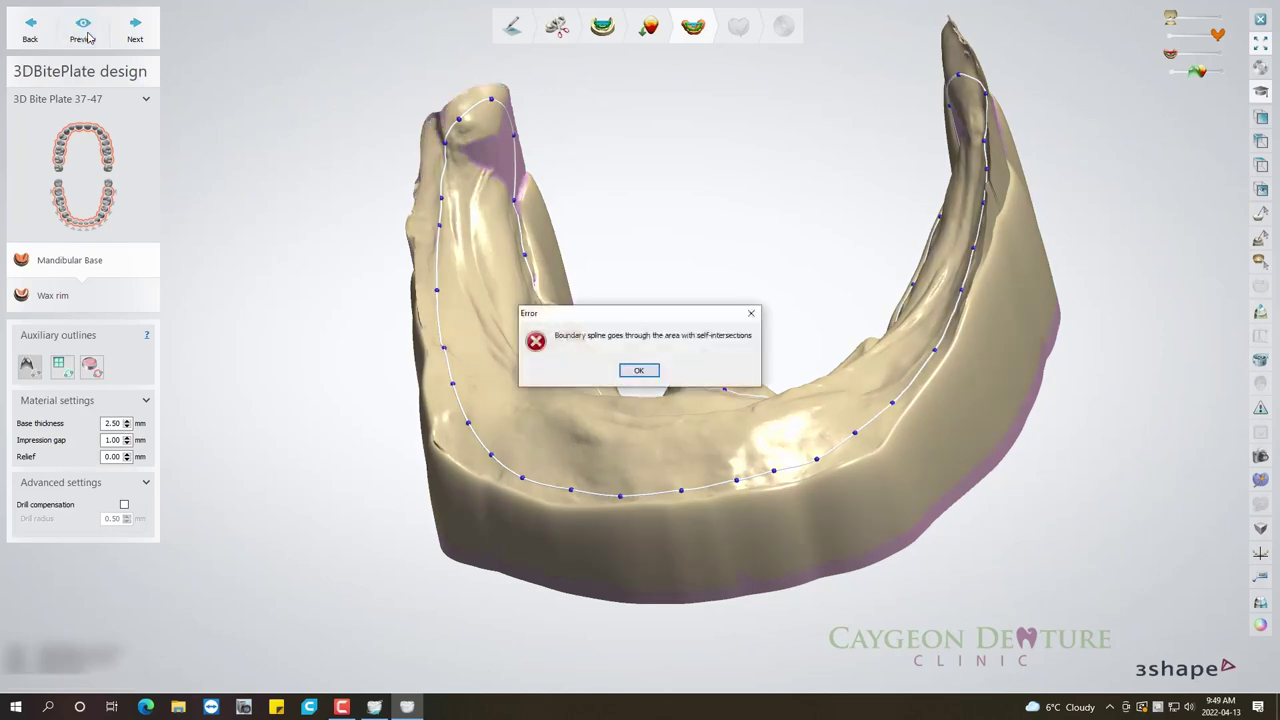
Dismiss the error, move the back-of-ridge control point, and re-preview, getting a 0.95 penetration warning.
{"action": "left_click", "coordinate": [652, 374]}
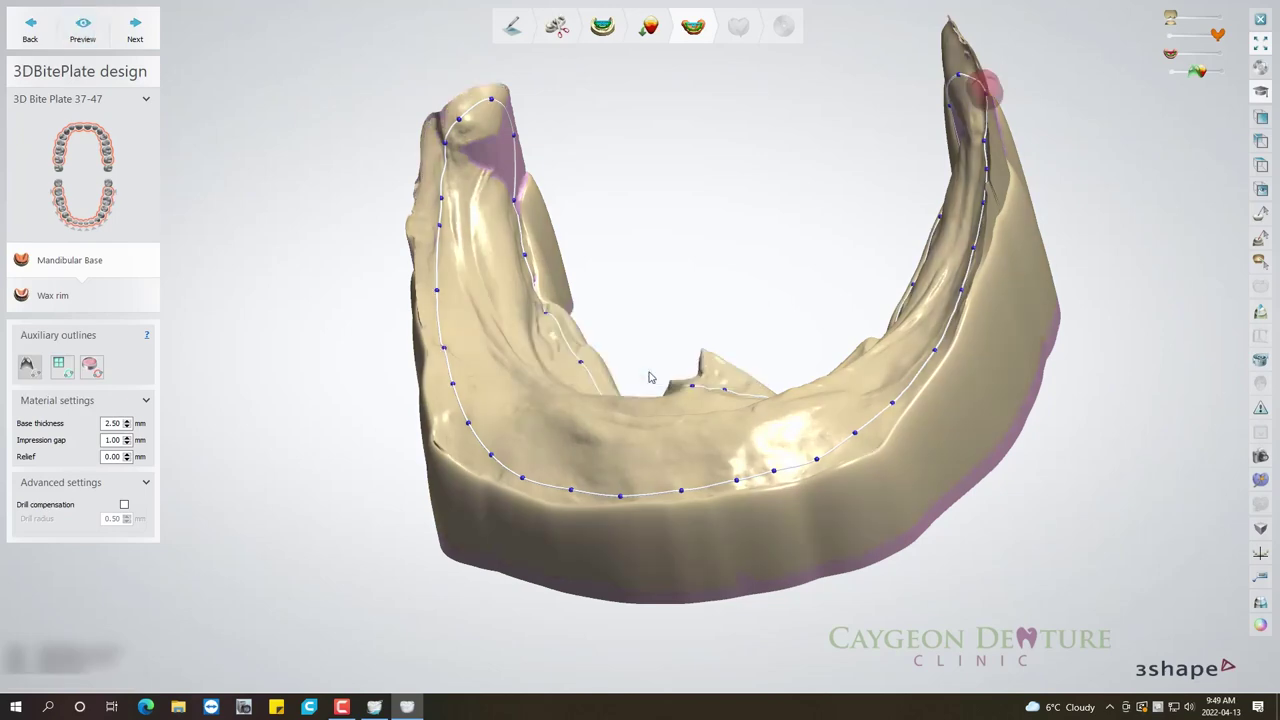
{"action": "right_click_drag", "start_coordinate": [652, 371], "coordinate": [845, 180]}
{"action": "scroll", "coordinate": [845, 180], "scroll_direction": "up", "scroll_amount": 2}
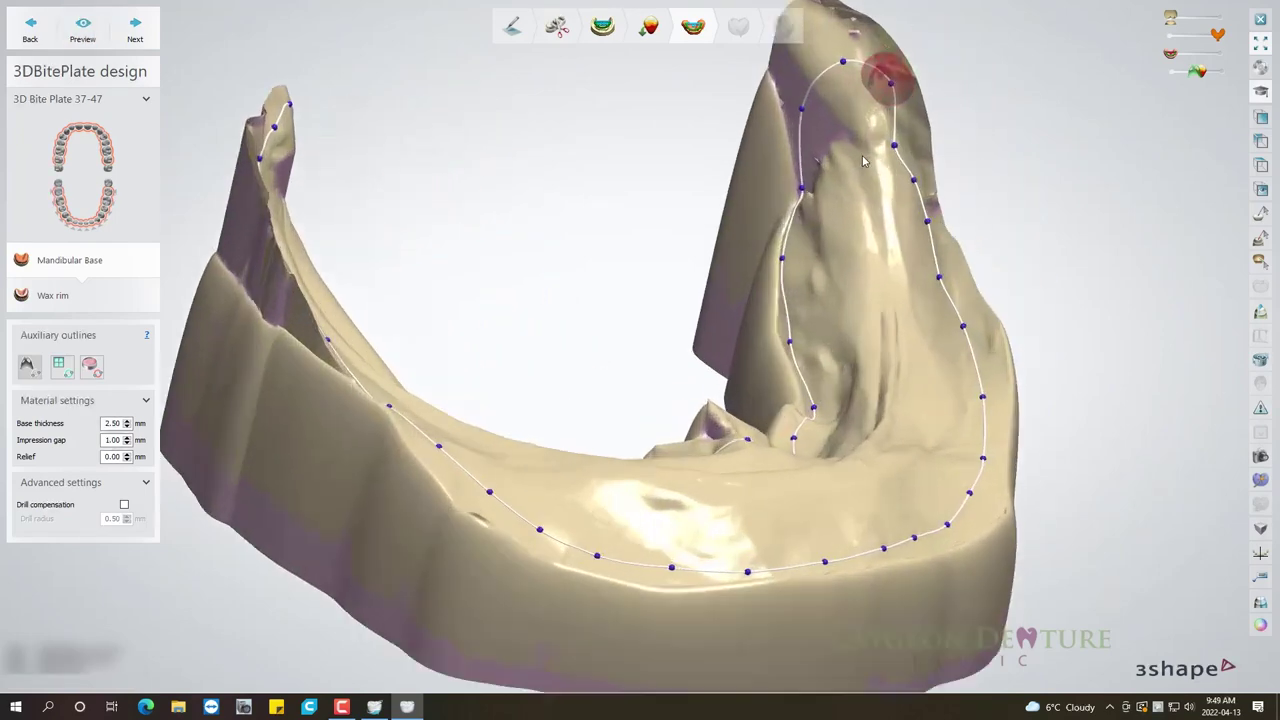
{"action": "left_click_drag", "start_coordinate": [895, 90], "coordinate": [887, 89]}
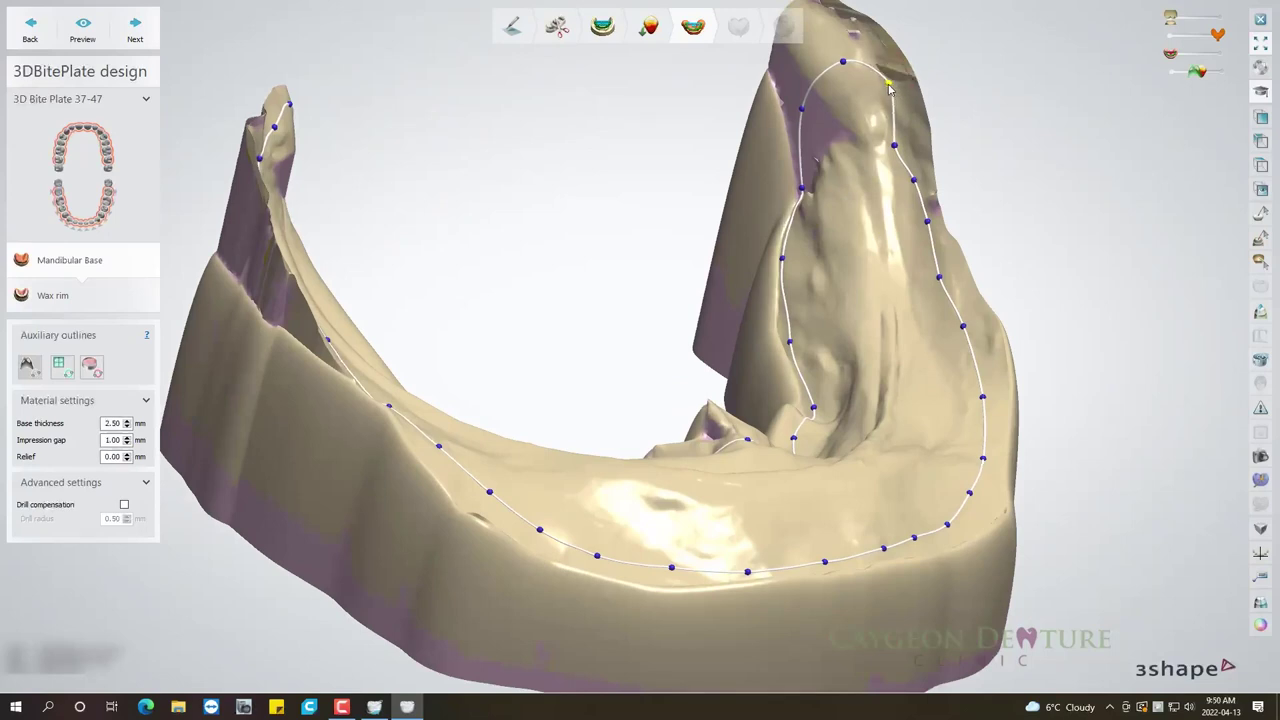
{"action": "left_click", "coordinate": [83, 28]}
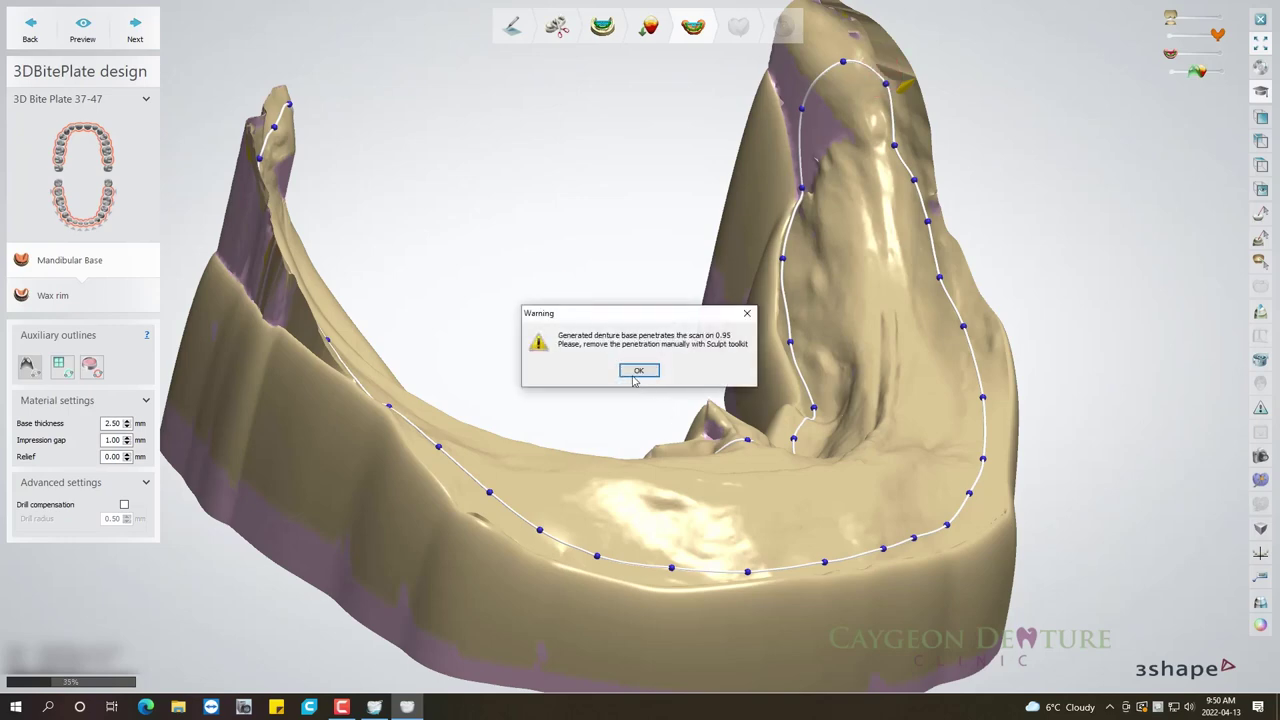
Accept the penetration warning, advance to the 3DBitePlateWaxRim IV step, and make the gnathometer semi-transparent.
{"action": "left_click", "coordinate": [634, 376]}
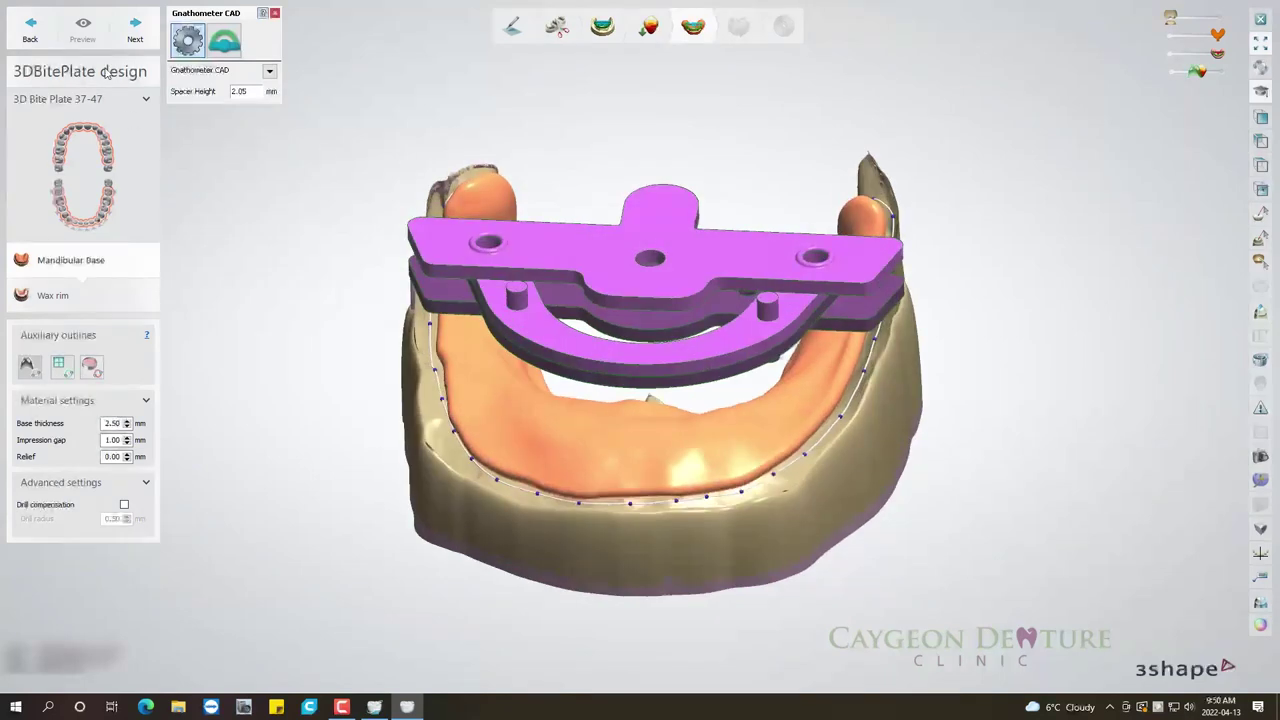
{"action": "left_click", "coordinate": [131, 36]}
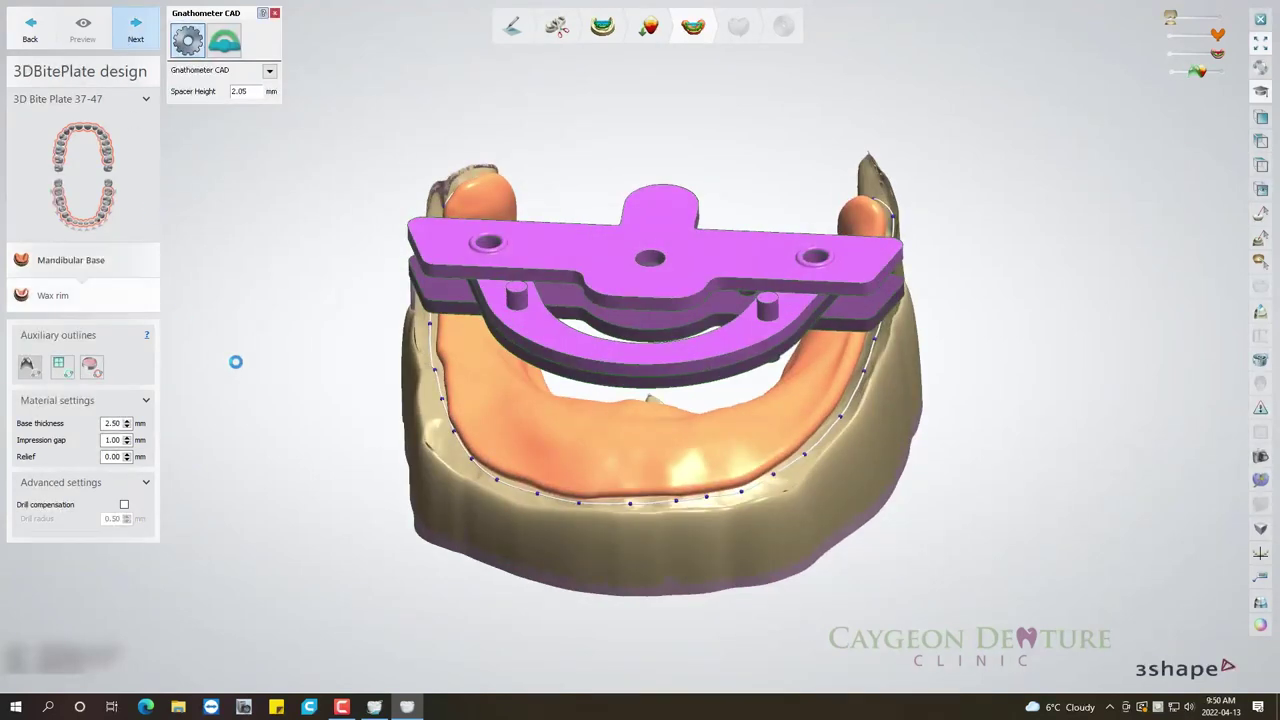
{"action": "mouse_move", "coordinate": [1191, 53]}
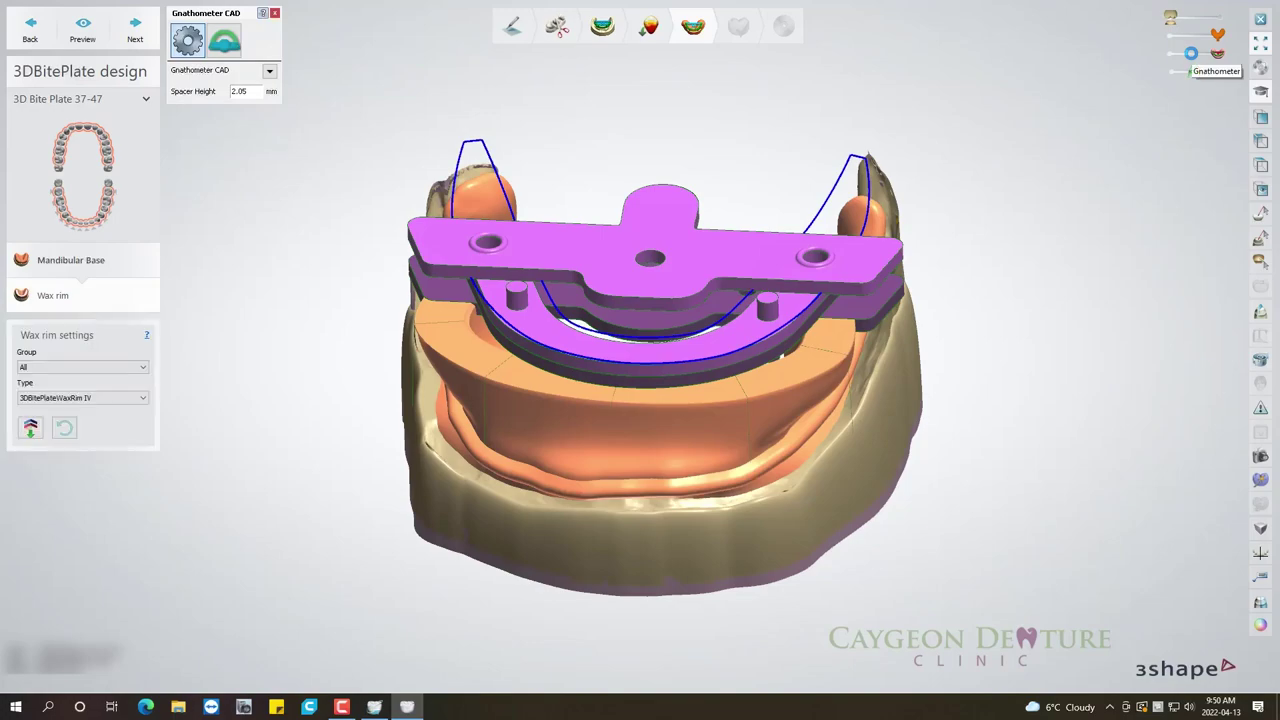
{"action": "left_click", "coordinate": [1190, 53]}
{"action": "right_click_drag", "start_coordinate": [976, 214], "coordinate": [968, 257]}
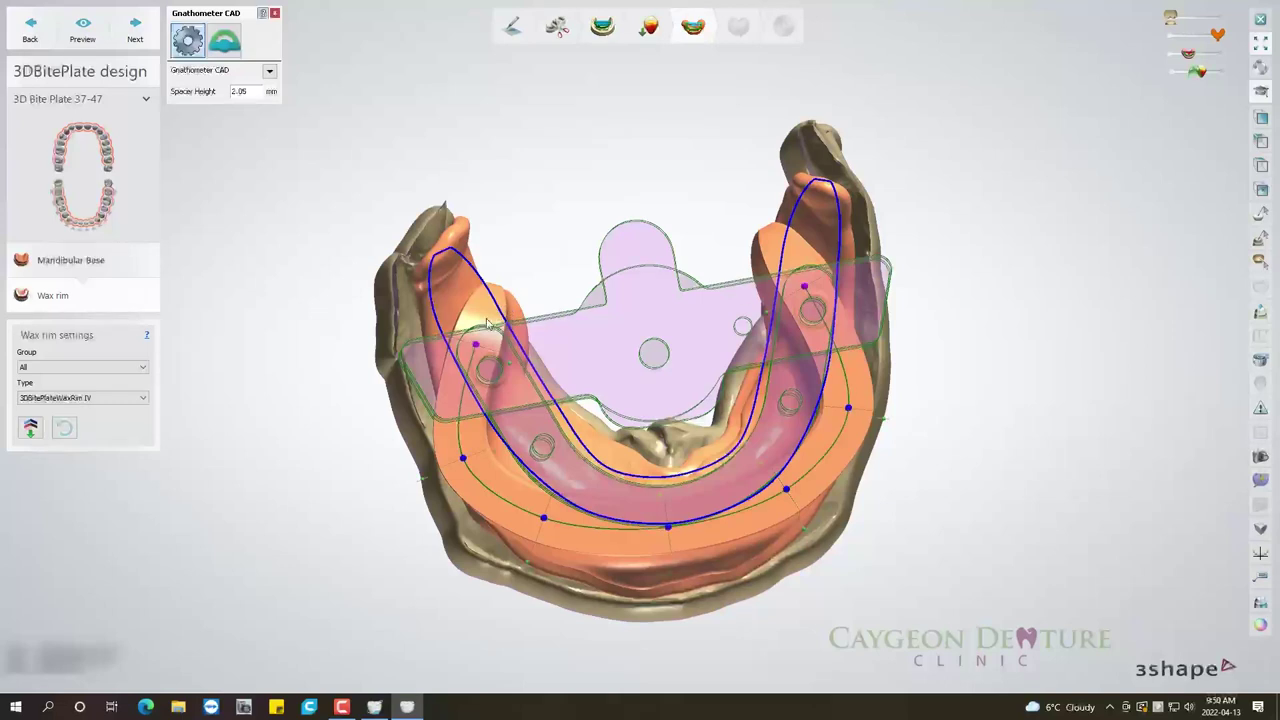
Pull the left, right and upper-left wax rim control points inward to narrow the rim.
{"action": "left_click_drag", "start_coordinate": [462, 460], "coordinate": [506, 462]}
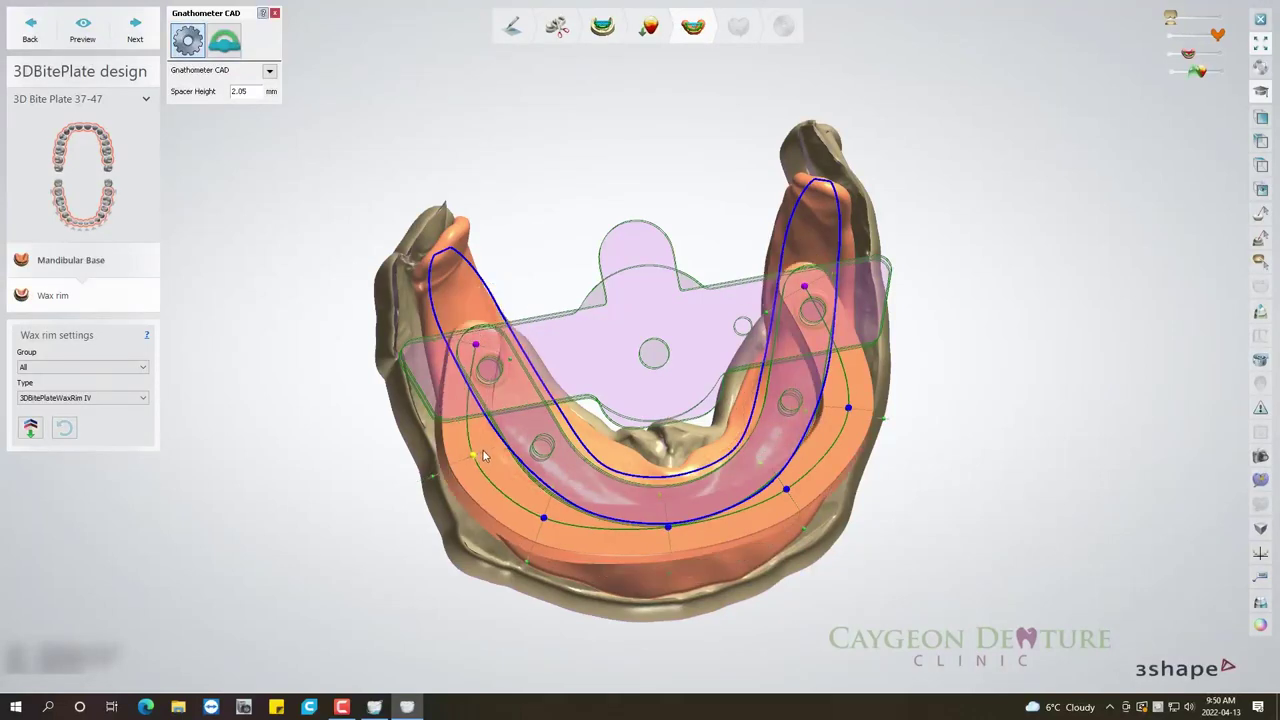
{"action": "left_click_drag", "start_coordinate": [544, 520], "coordinate": [577, 486]}
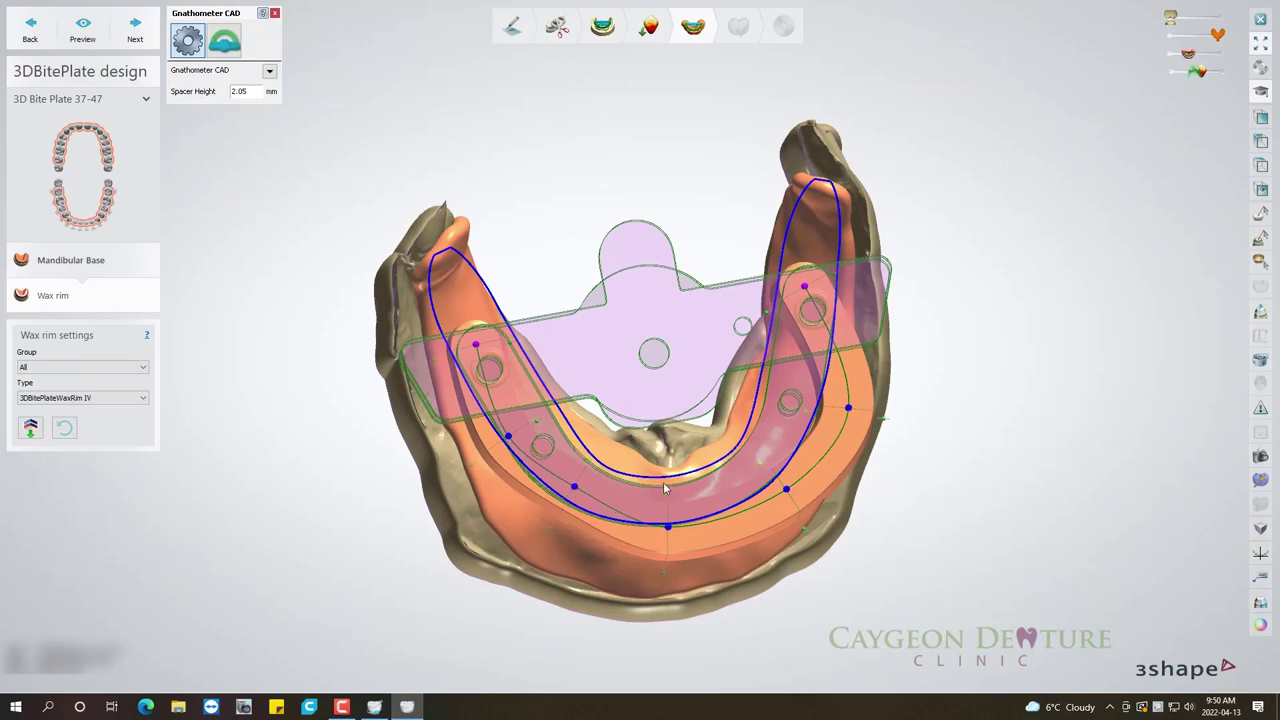
{"action": "mouse_move", "coordinate": [577, 486]}
{"action": "right_mouse_down"}
{"action": "mouse_move", "coordinate": [893, 550]}
{"action": "mouse_move", "coordinate": [857, 569]}
{"action": "mouse_move", "coordinate": [773, 464]}
{"action": "mouse_move", "coordinate": [752, 481]}
{"action": "right_mouse_up"}
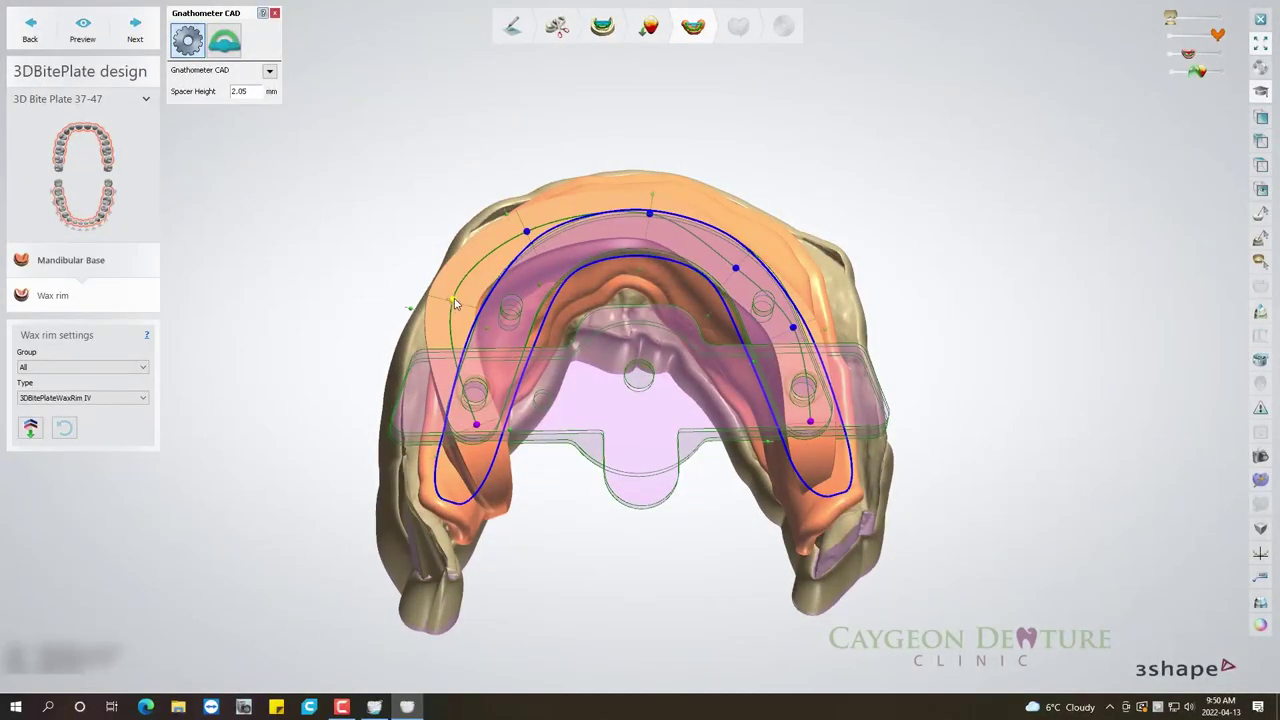
{"action": "left_click_drag", "start_coordinate": [453, 303], "coordinate": [500, 338]}
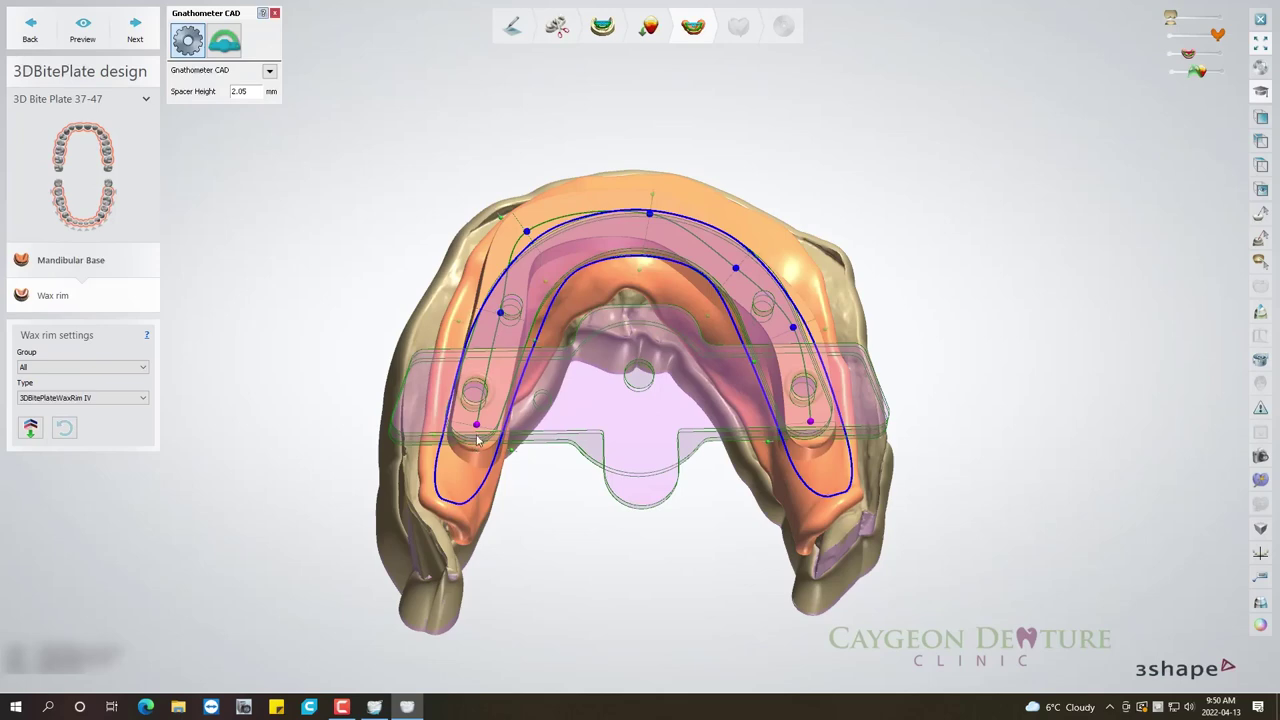
{"action": "left_click_drag", "start_coordinate": [477, 431], "coordinate": [468, 425]}
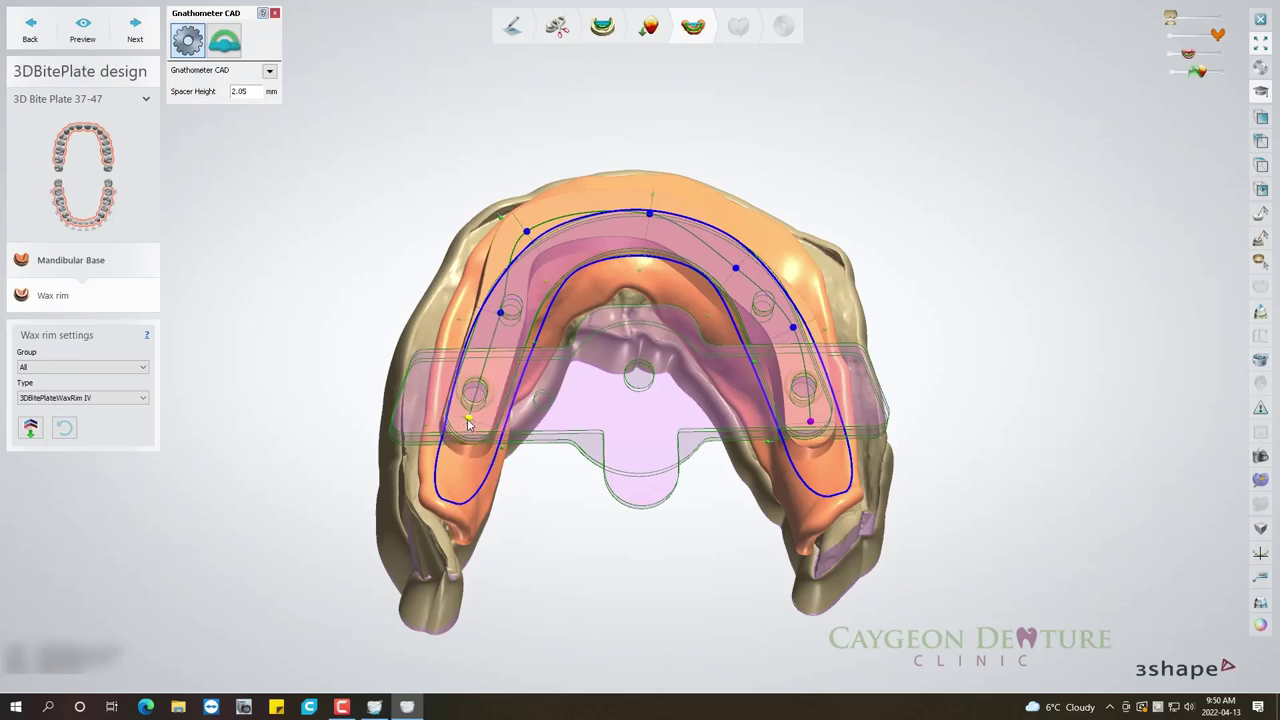
{"action": "left_click_drag", "start_coordinate": [794, 331], "coordinate": [781, 340]}
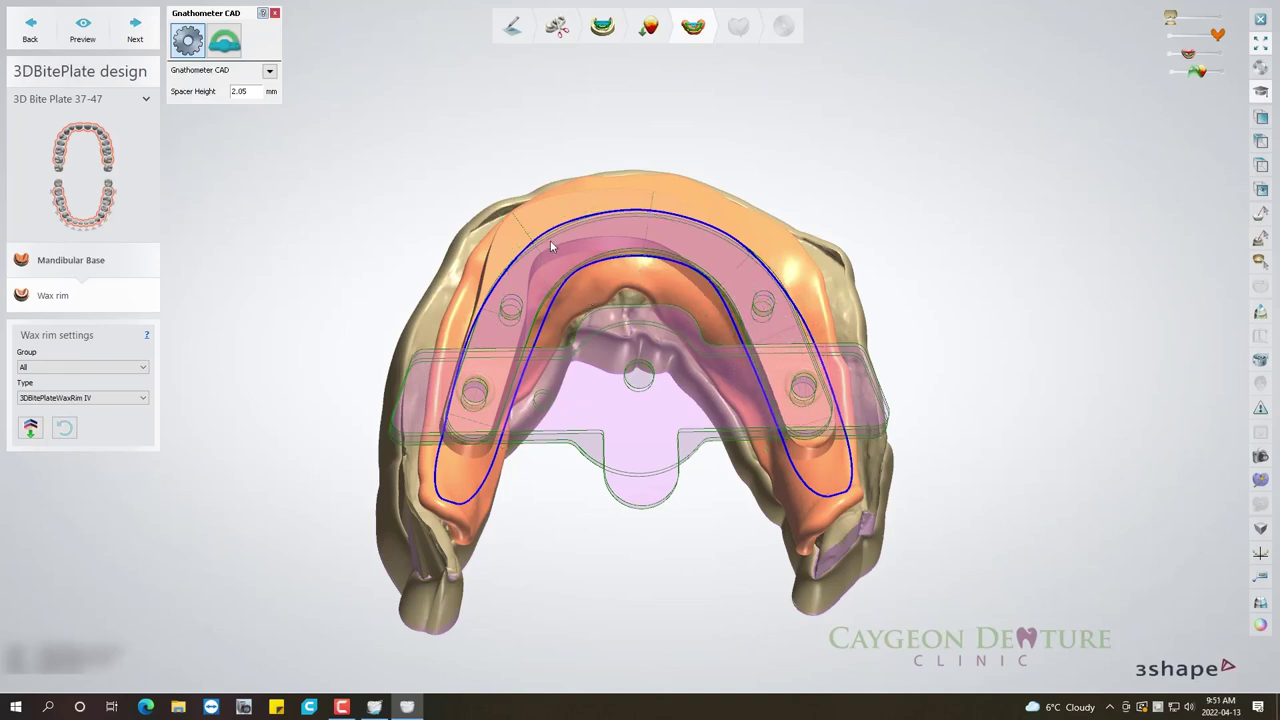
{"action": "left_click_drag", "start_coordinate": [529, 229], "coordinate": [549, 247]}
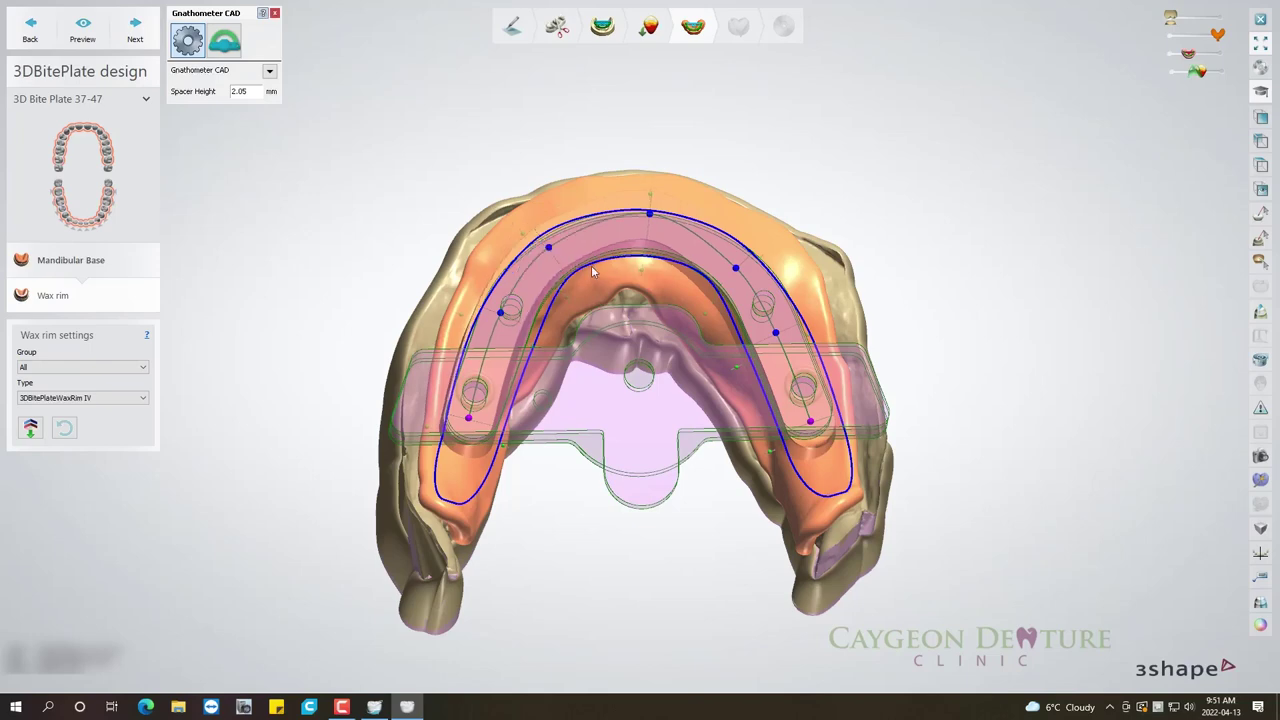
{"action": "mouse_move", "coordinate": [592, 271]}
{"action": "right_mouse_down"}
{"action": "mouse_move", "coordinate": [607, 278]}
{"action": "mouse_move", "coordinate": [630, 225]}
{"action": "right_mouse_up"}
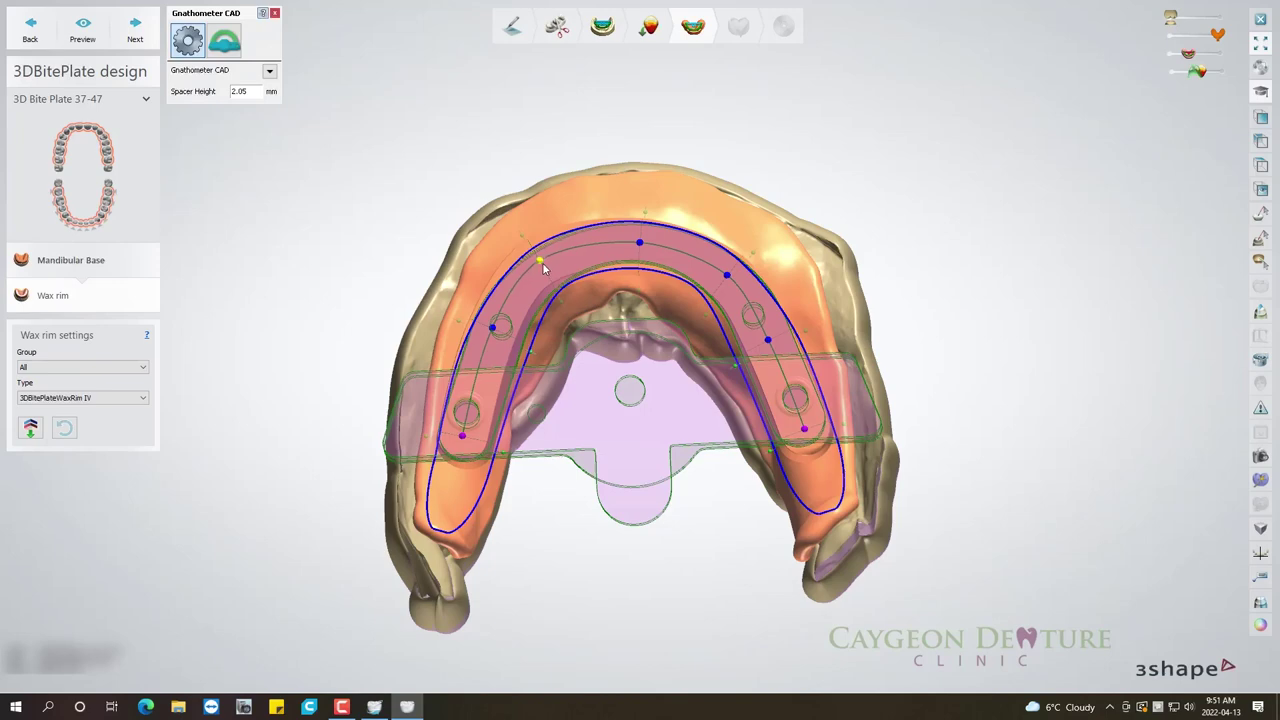
{"action": "left_click_drag", "start_coordinate": [541, 261], "coordinate": [544, 265]}
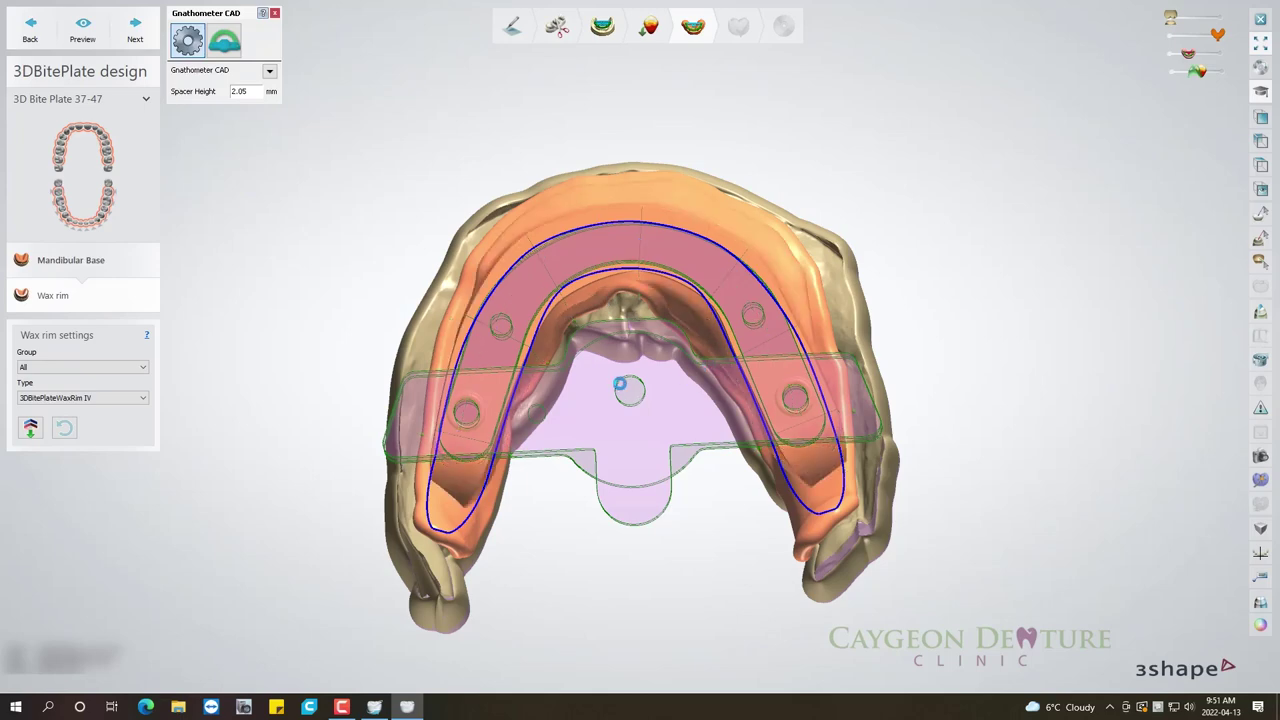
Inspect the wax rim, preview the bite plate, and continue through to the Finalize stage.
{"action": "mouse_move", "coordinate": [619, 434]}
{"action": "right_mouse_down"}
{"action": "mouse_move", "coordinate": [628, 352]}
{"action": "mouse_move", "coordinate": [756, 462]}
{"action": "right_mouse_up"}
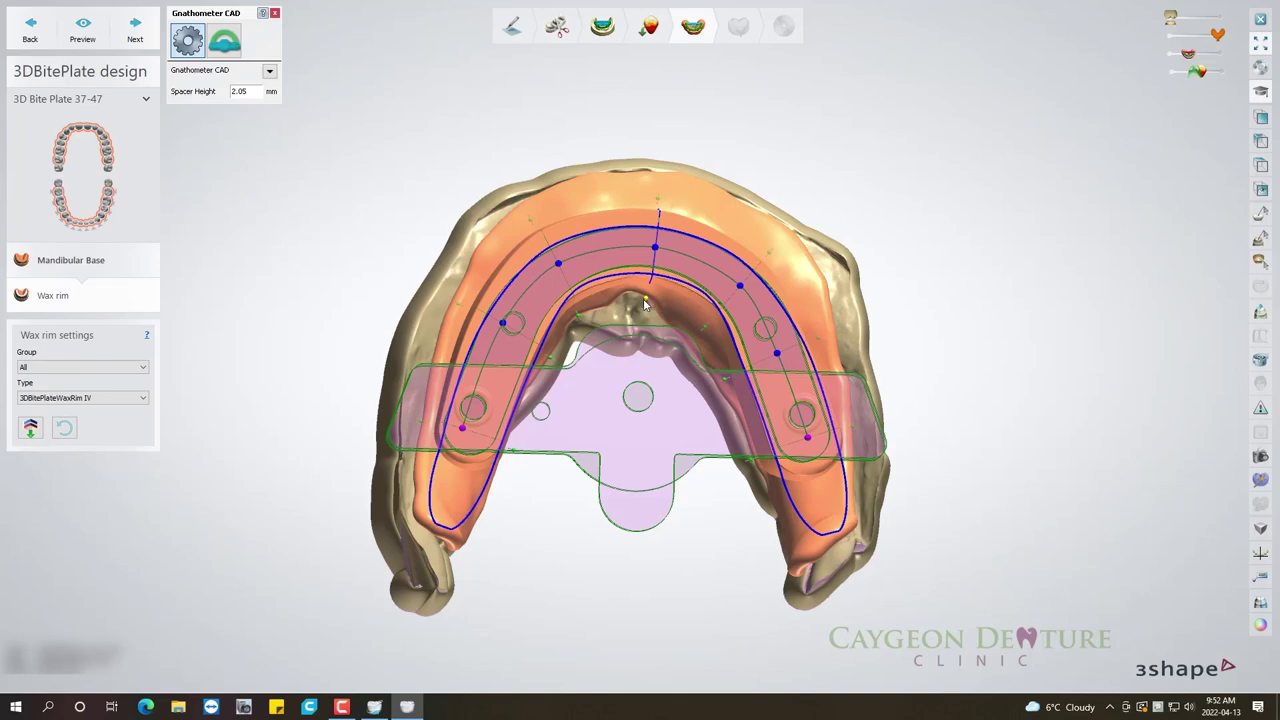
{"action": "mouse_move", "coordinate": [864, 363]}
{"action": "right_mouse_down"}
{"action": "mouse_move", "coordinate": [676, 285]}
{"action": "mouse_move", "coordinate": [730, 292]}
{"action": "mouse_move", "coordinate": [730, 345]}
{"action": "mouse_move", "coordinate": [667, 457]}
{"action": "right_mouse_up"}
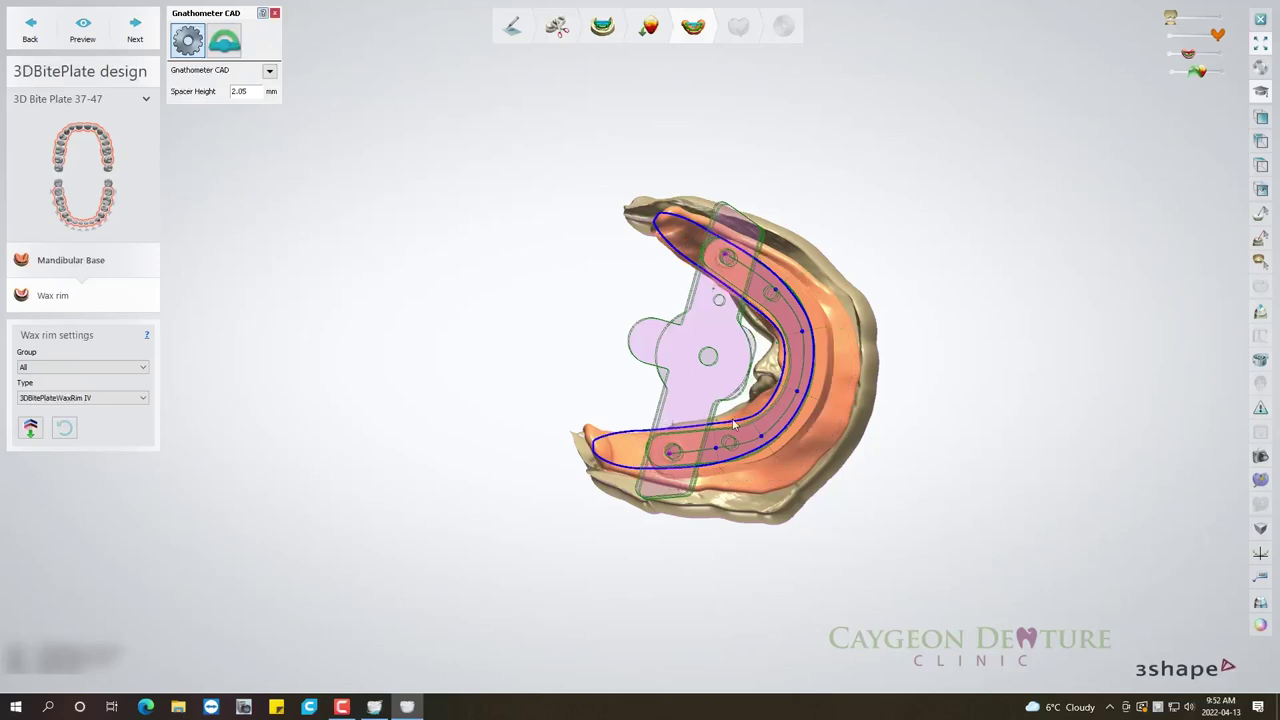
{"action": "right_click_drag", "start_coordinate": [733, 425], "coordinate": [730, 427]}
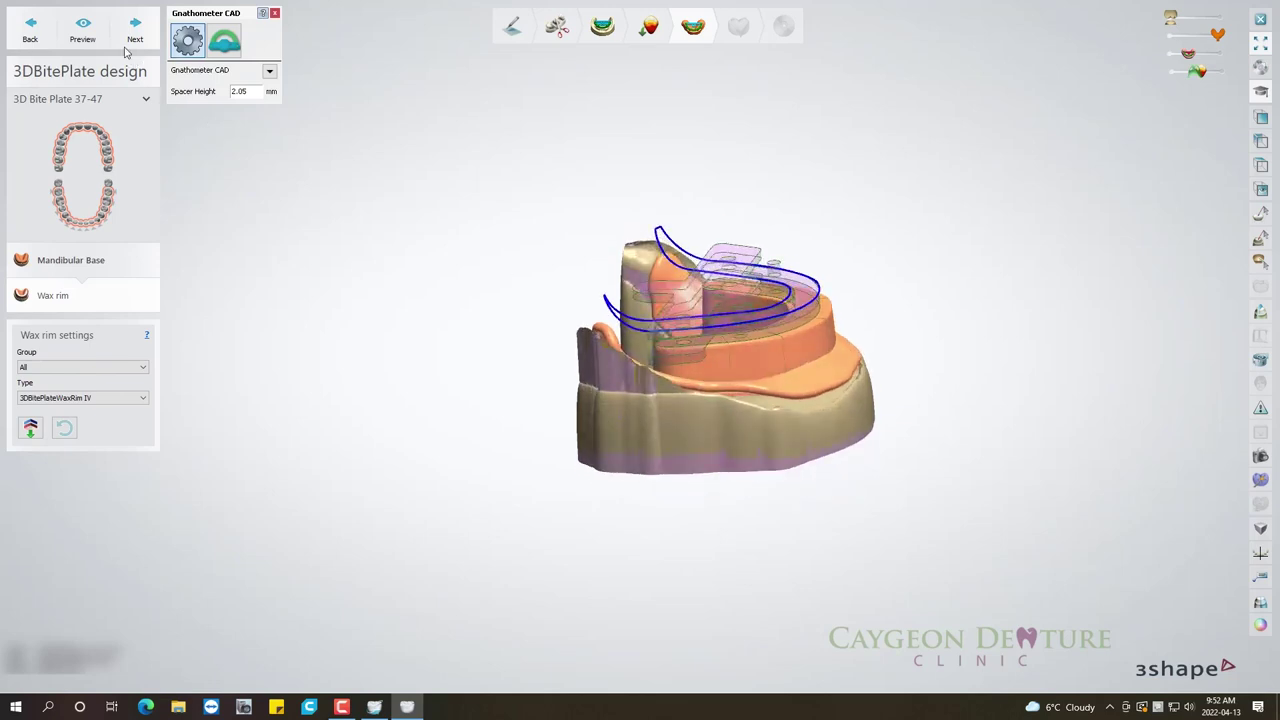
{"action": "left_click", "coordinate": [83, 30]}
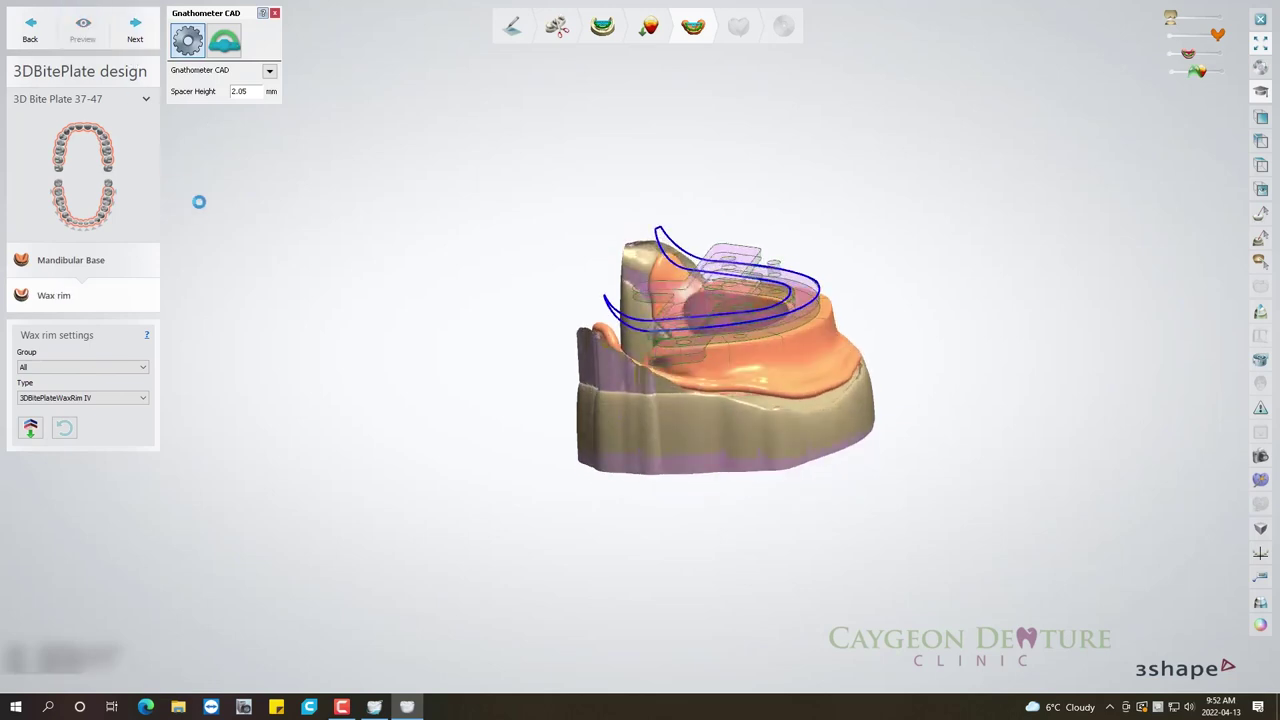
{"action": "mouse_move", "coordinate": [559, 435]}
{"action": "right_mouse_down"}
{"action": "mouse_move", "coordinate": [640, 398]}
{"action": "mouse_move", "coordinate": [689, 520]}
{"action": "right_mouse_up"}
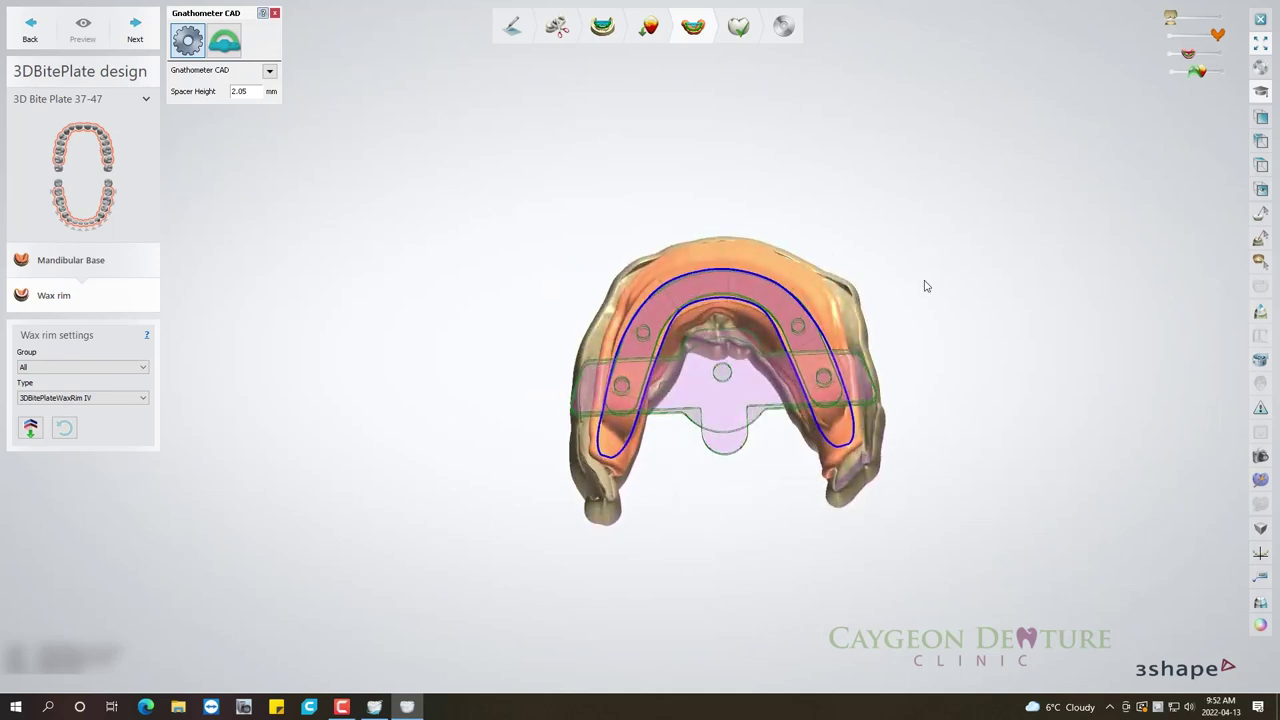
{"action": "left_click", "coordinate": [130, 31]}
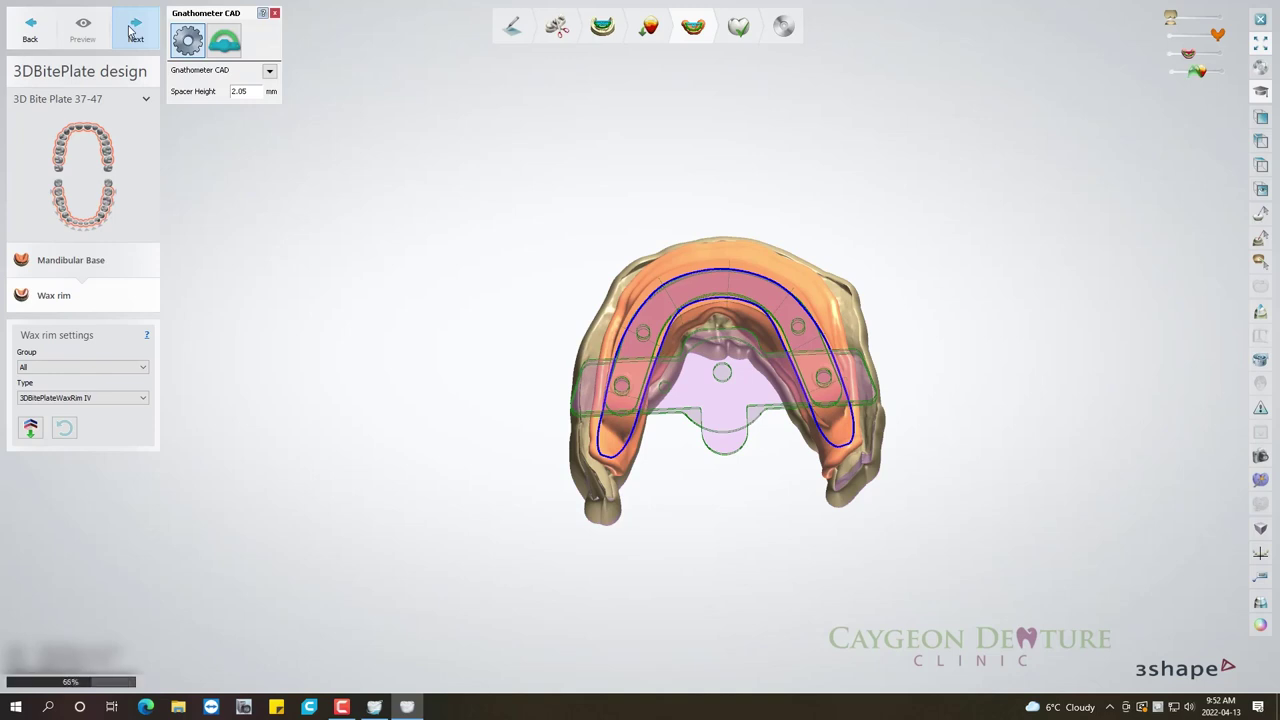
{"action": "left_click", "coordinate": [130, 31]}
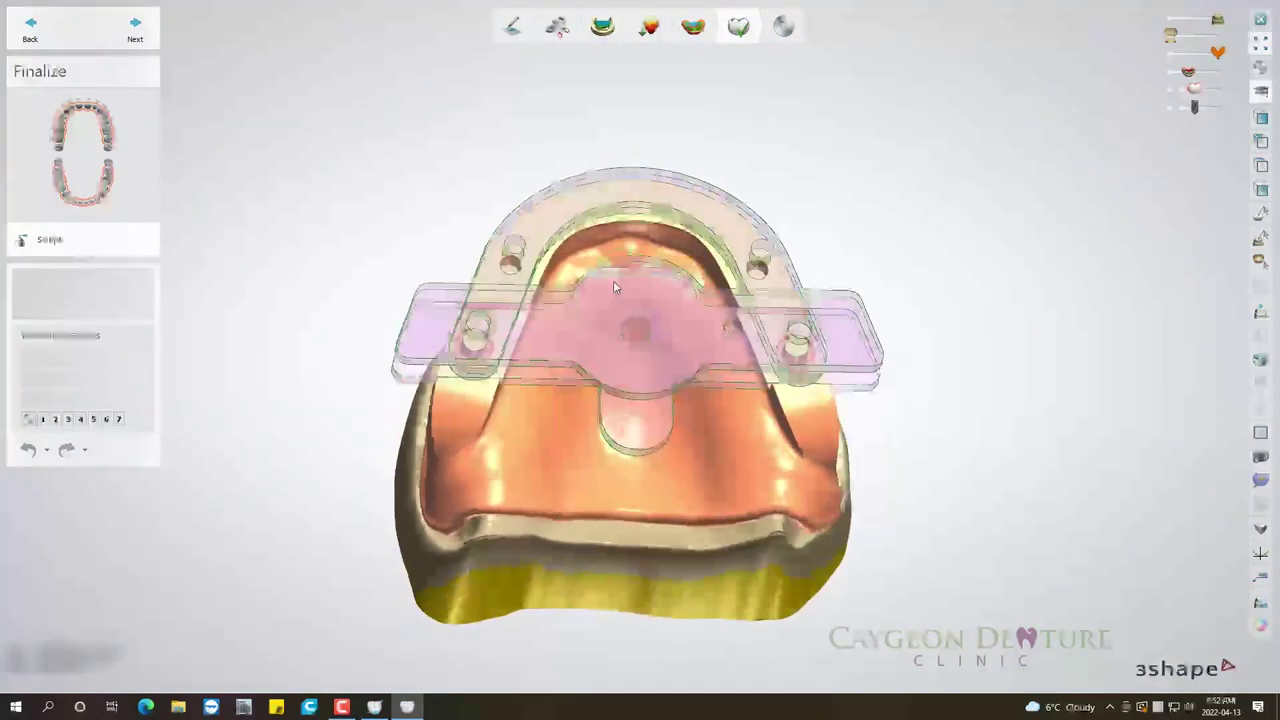
Hide the gnathometer and smooth the denture base's side with the 3.20 mm wax knife.
{"action": "left_click_drag", "start_coordinate": [1176, 68], "coordinate": [1172, 73]}
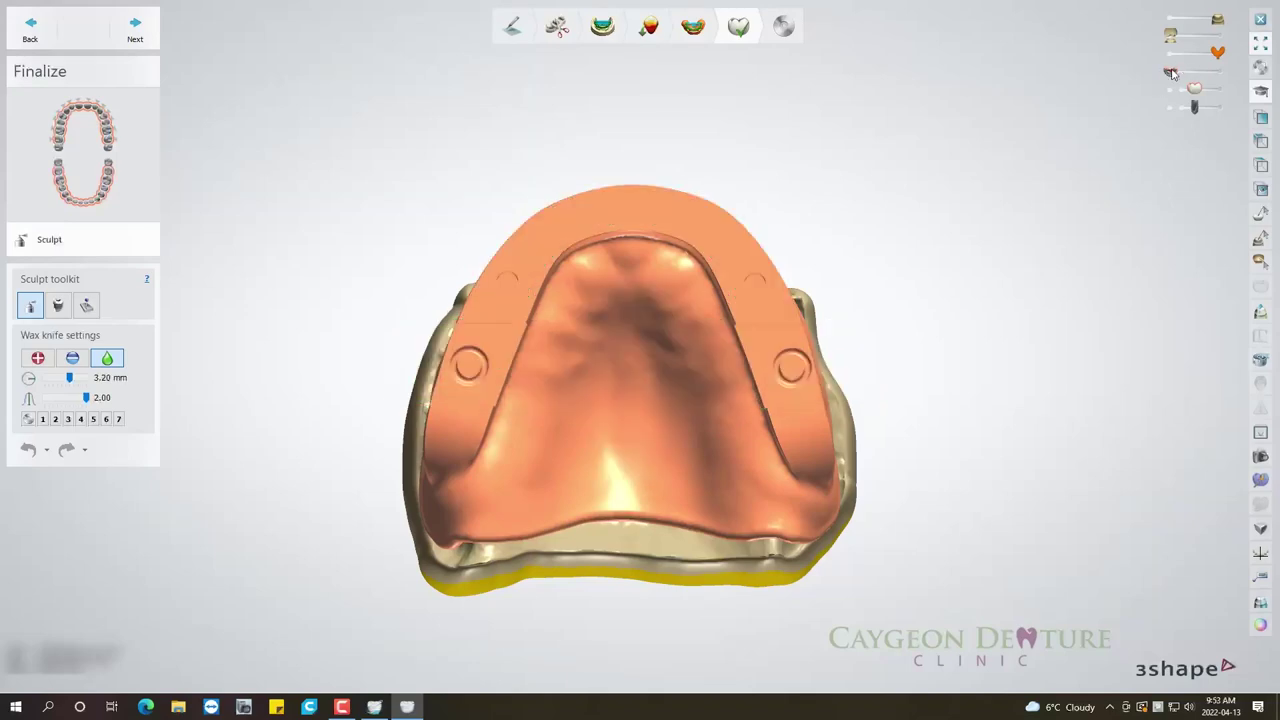
{"action": "mouse_move", "coordinate": [960, 208]}
{"action": "right_mouse_down"}
{"action": "mouse_move", "coordinate": [957, 237]}
{"action": "mouse_move", "coordinate": [960, 191]}
{"action": "mouse_move", "coordinate": [933, 175]}
{"action": "mouse_move", "coordinate": [957, 175]}
{"action": "right_mouse_up"}
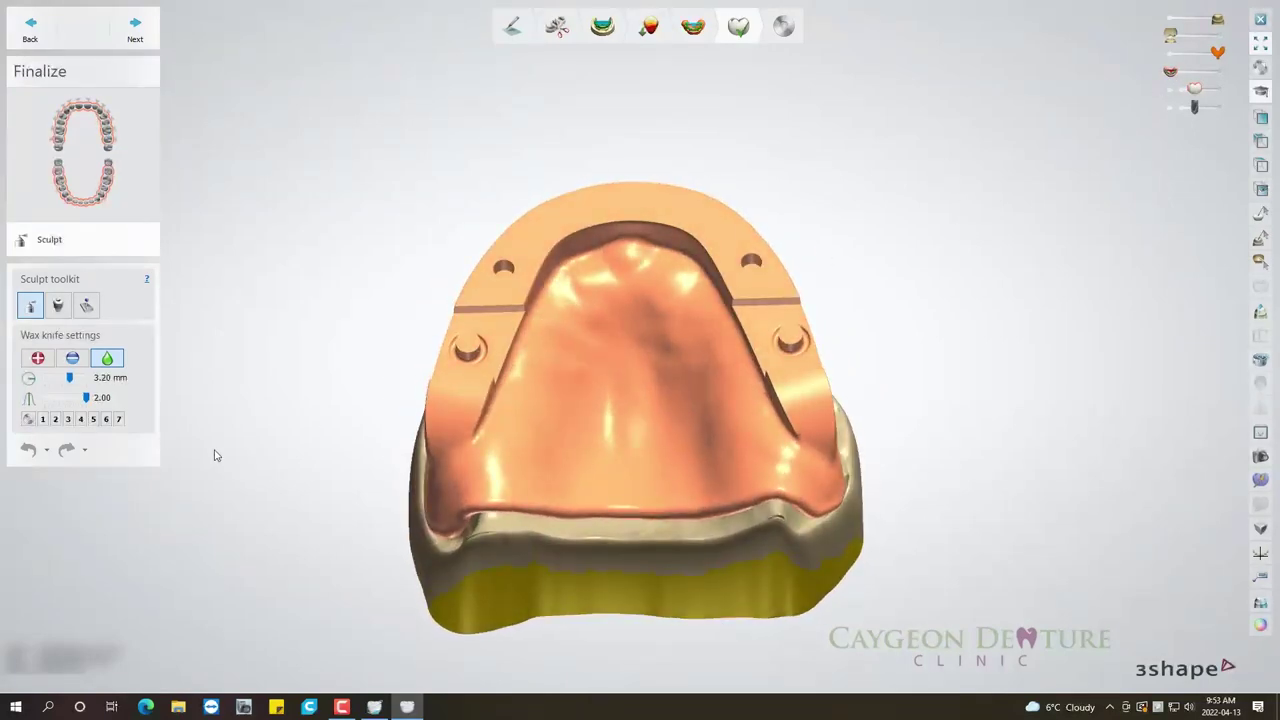
{"action": "right_click_drag", "start_coordinate": [366, 417], "coordinate": [491, 457]}
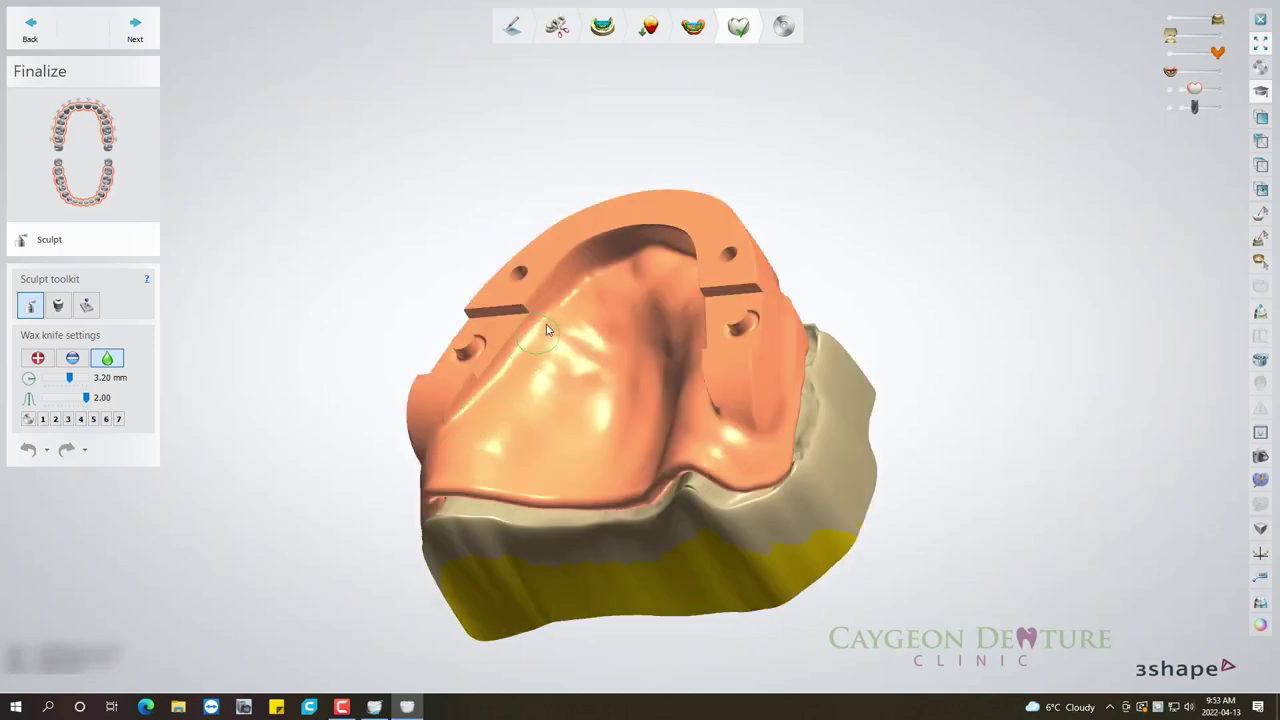
{"action": "right_click_drag", "start_coordinate": [655, 298], "coordinate": [689, 345]}
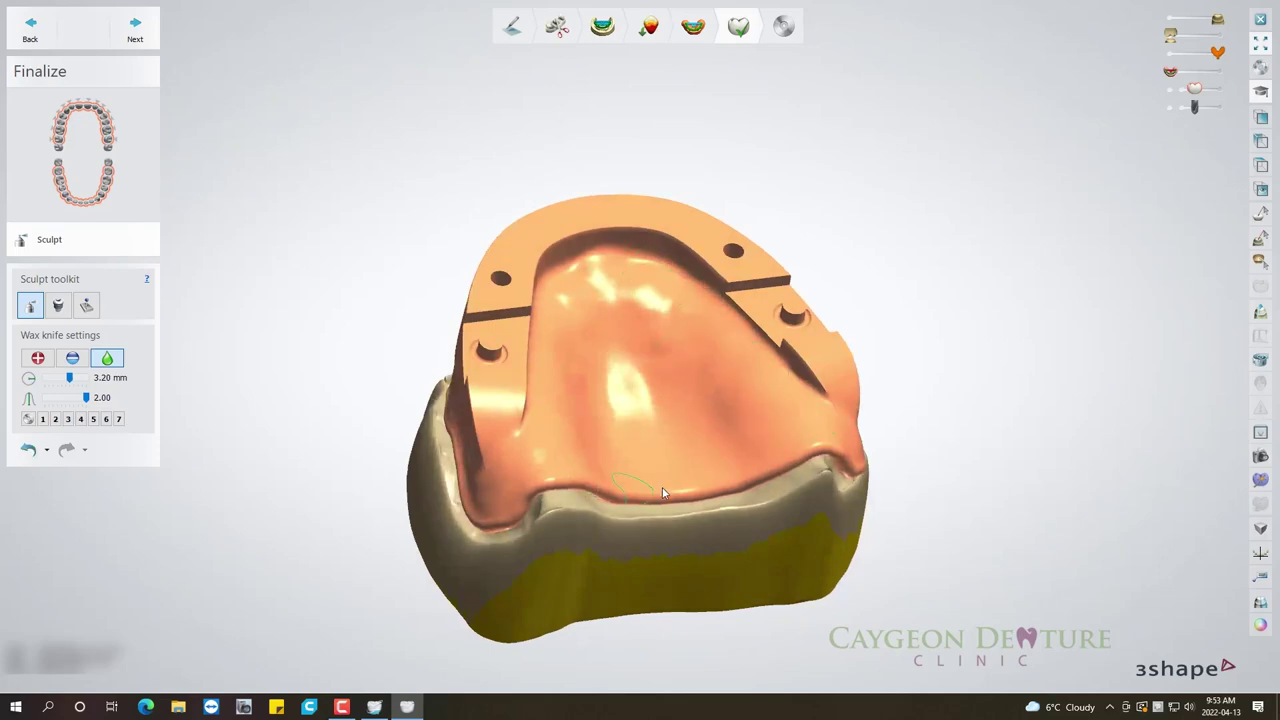
{"action": "right_click_drag", "start_coordinate": [482, 474], "coordinate": [561, 460]}
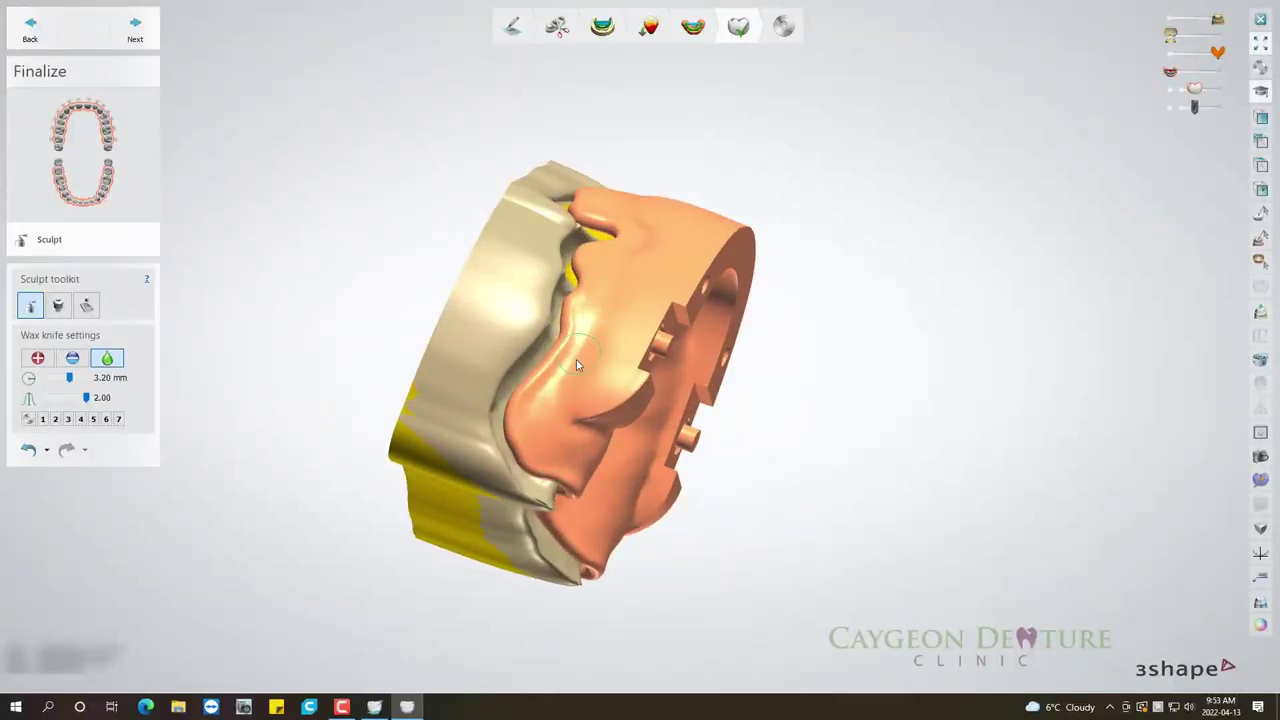
{"action": "left_click_drag", "start_coordinate": [576, 364], "coordinate": [608, 274]}
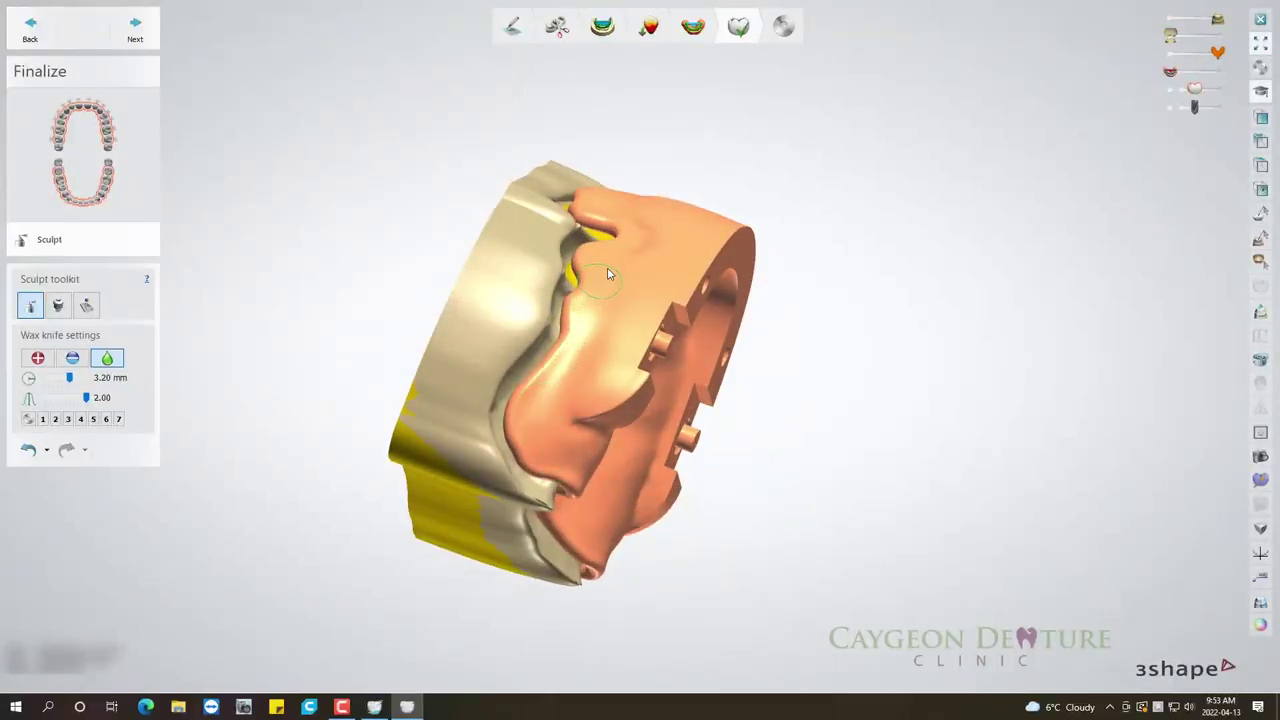
{"action": "right_click_drag", "start_coordinate": [638, 288], "coordinate": [619, 300]}
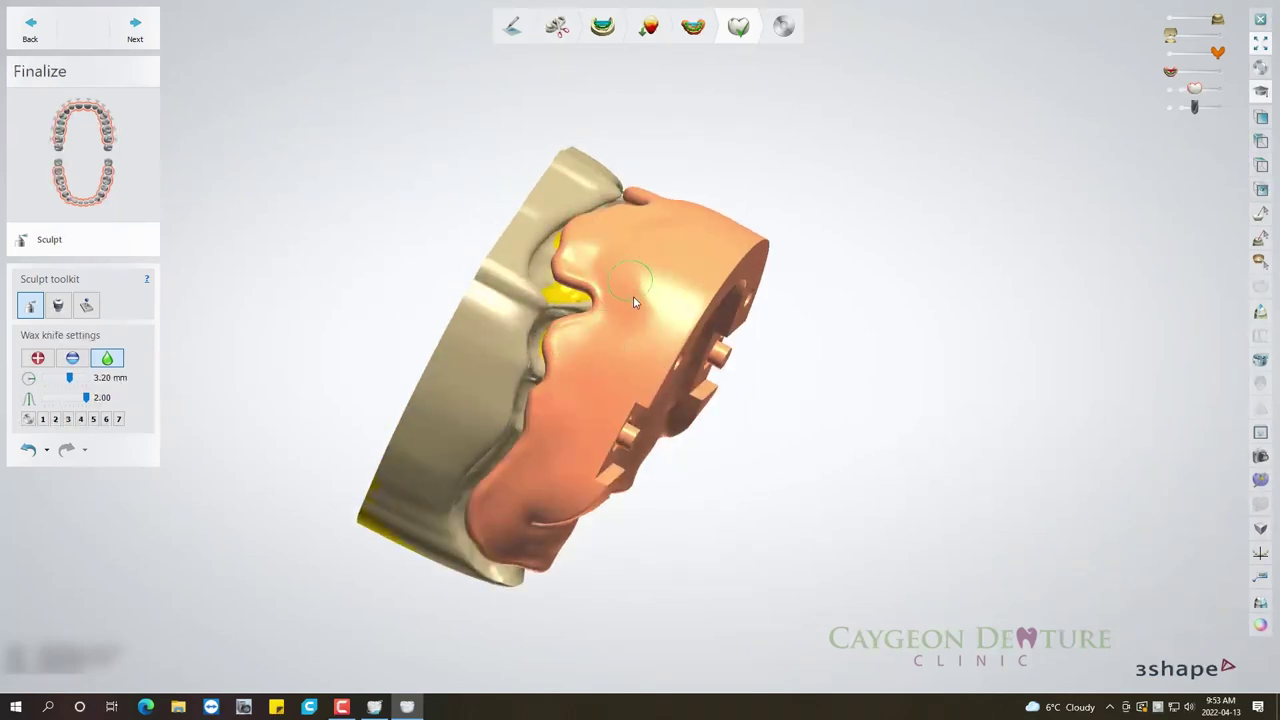
{"action": "right_click_drag", "start_coordinate": [634, 291], "coordinate": [596, 342]}
{"action": "mouse_move", "coordinate": [659, 264]}
{"action": "right_mouse_down"}
{"action": "mouse_move", "coordinate": [657, 323]}
{"action": "mouse_move", "coordinate": [628, 318]}
{"action": "right_mouse_up"}
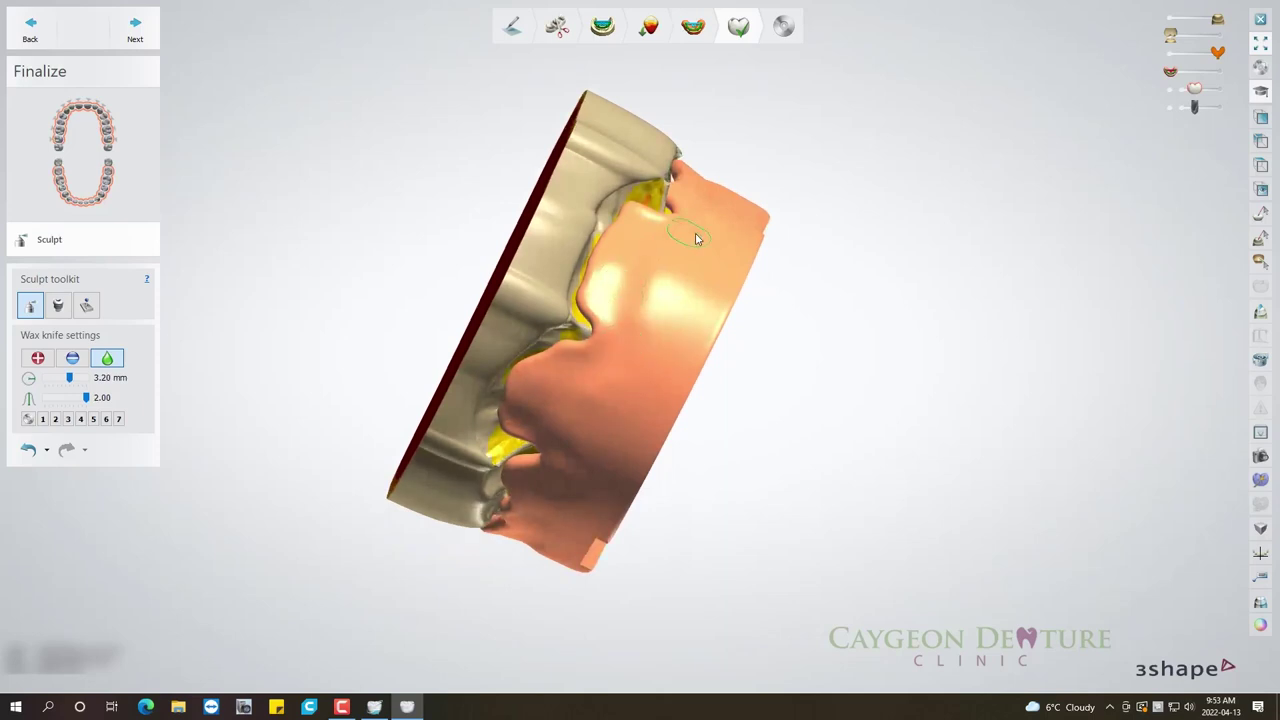
{"action": "right_click_drag", "start_coordinate": [686, 271], "coordinate": [632, 322]}
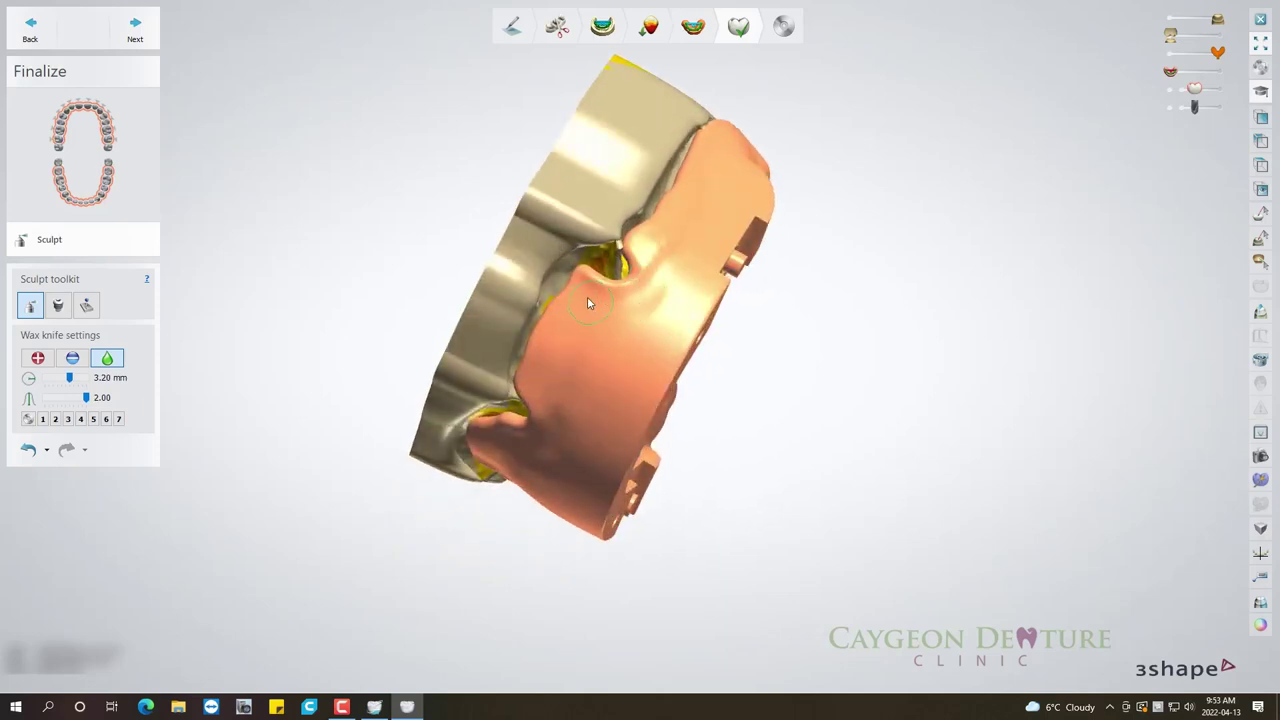
{"action": "mouse_move", "coordinate": [677, 246]}
{"action": "right_mouse_down"}
{"action": "mouse_move", "coordinate": [651, 285]}
{"action": "mouse_move", "coordinate": [670, 217]}
{"action": "right_mouse_up"}
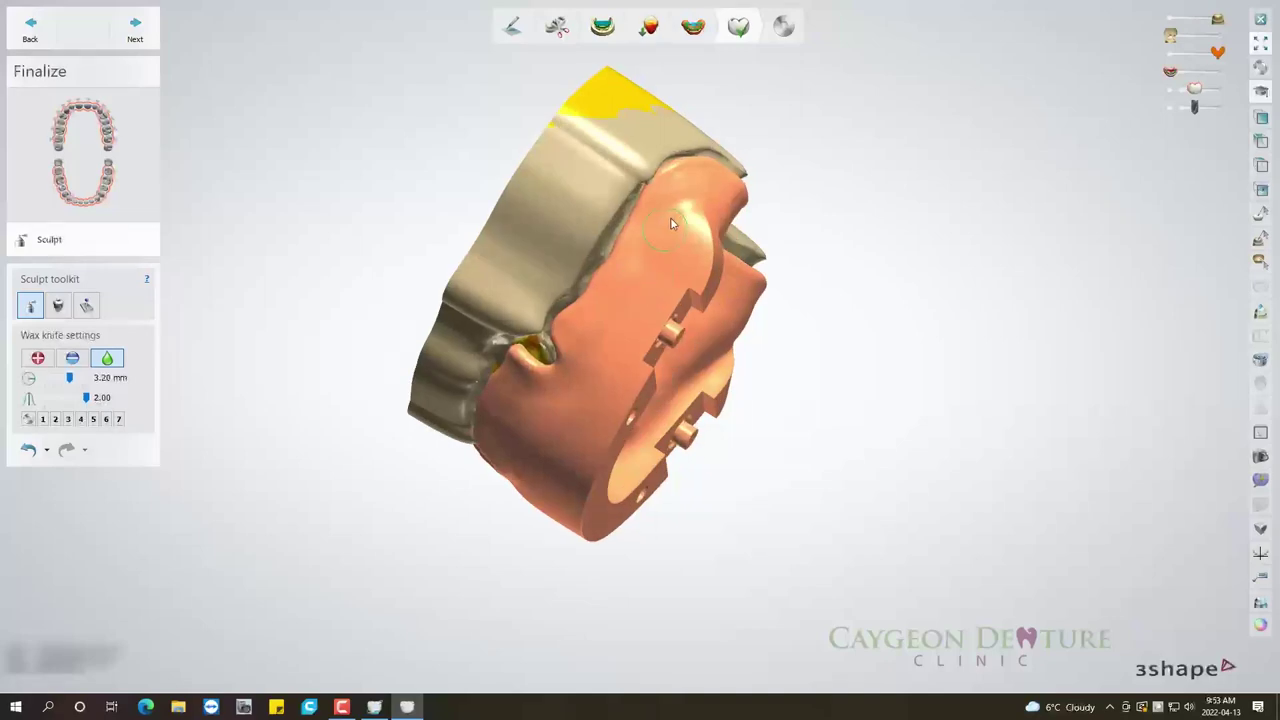
{"action": "mouse_move", "coordinate": [733, 347]}
{"action": "right_mouse_down"}
{"action": "mouse_move", "coordinate": [820, 273]}
{"action": "mouse_move", "coordinate": [820, 171]}
{"action": "mouse_move", "coordinate": [771, 194]}
{"action": "right_mouse_up"}
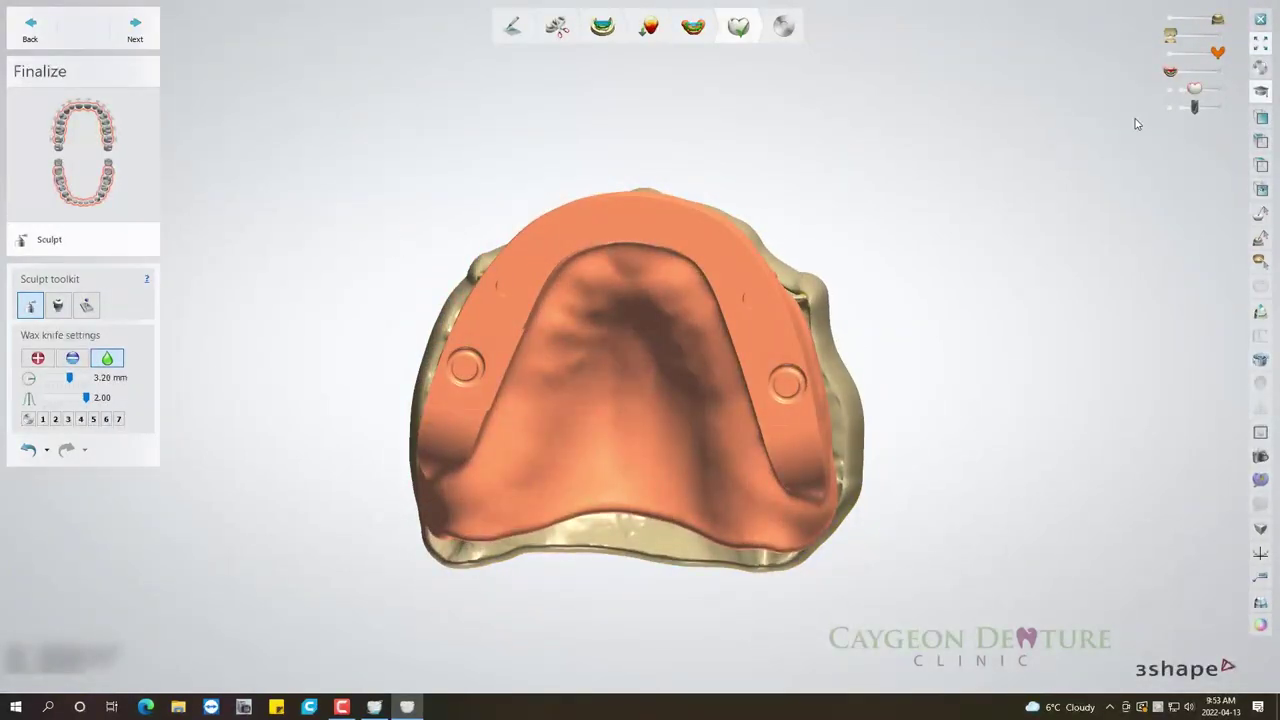
Show the gnathometer base and lower jaw model again and view both jaws from the side.
{"action": "left_click", "coordinate": [1225, 70]}
{"action": "mouse_move", "coordinate": [977, 177]}
{"action": "right_mouse_down"}
{"action": "mouse_move", "coordinate": [871, 300]}
{"action": "mouse_move", "coordinate": [863, 343]}
{"action": "mouse_move", "coordinate": [969, 340]}
{"action": "right_mouse_up"}
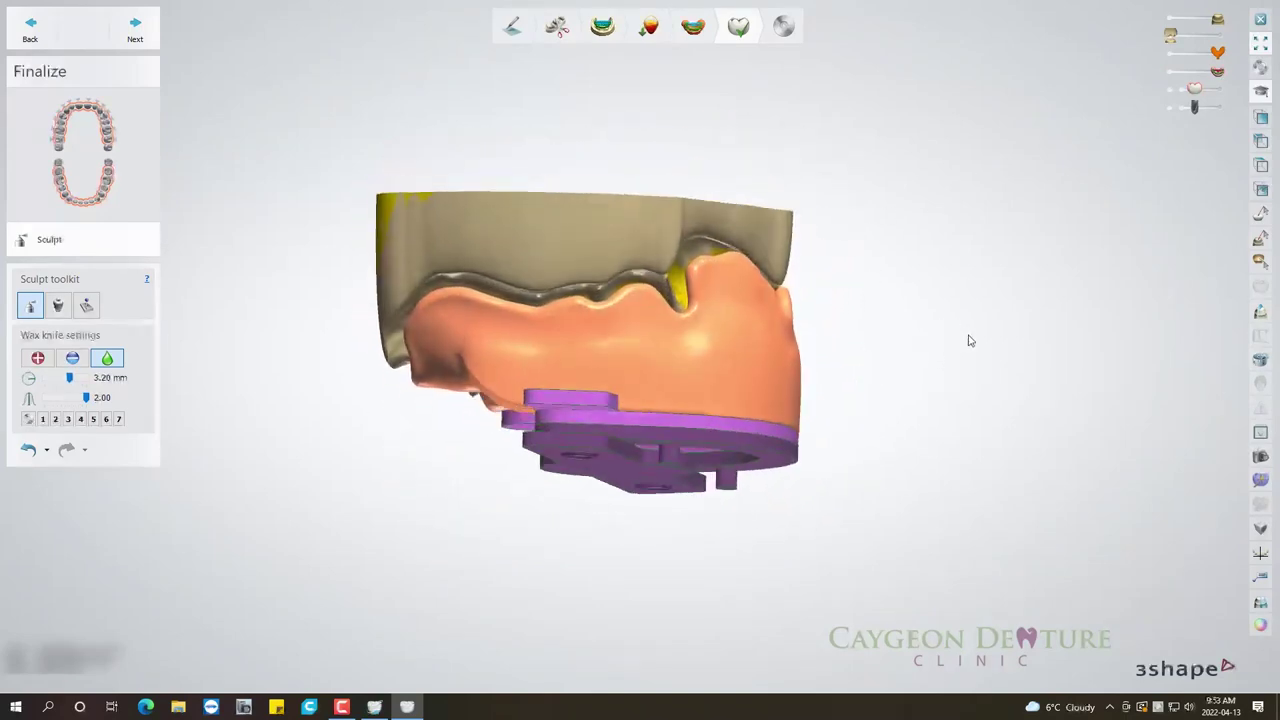
{"action": "left_click", "coordinate": [1228, 38]}
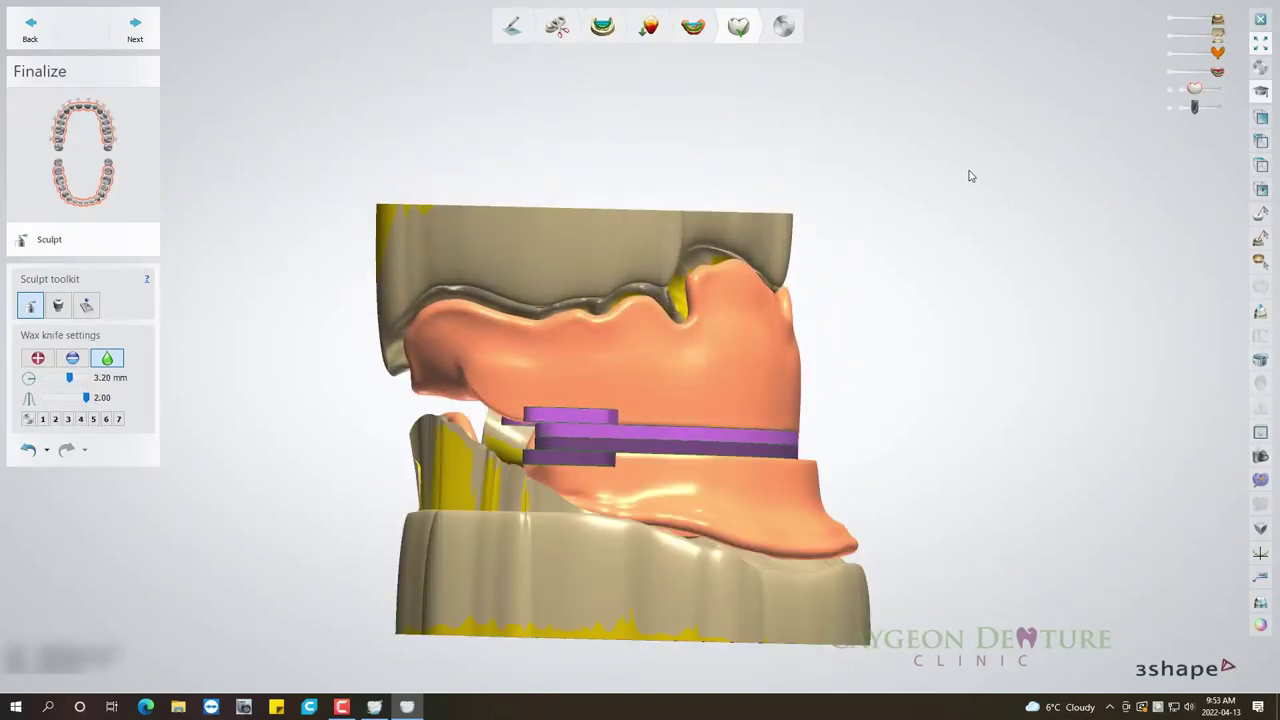
{"action": "mouse_move", "coordinate": [968, 176]}
{"action": "right_mouse_down"}
{"action": "mouse_move", "coordinate": [986, 189]}
{"action": "mouse_move", "coordinate": [982, 179]}
{"action": "right_mouse_up"}
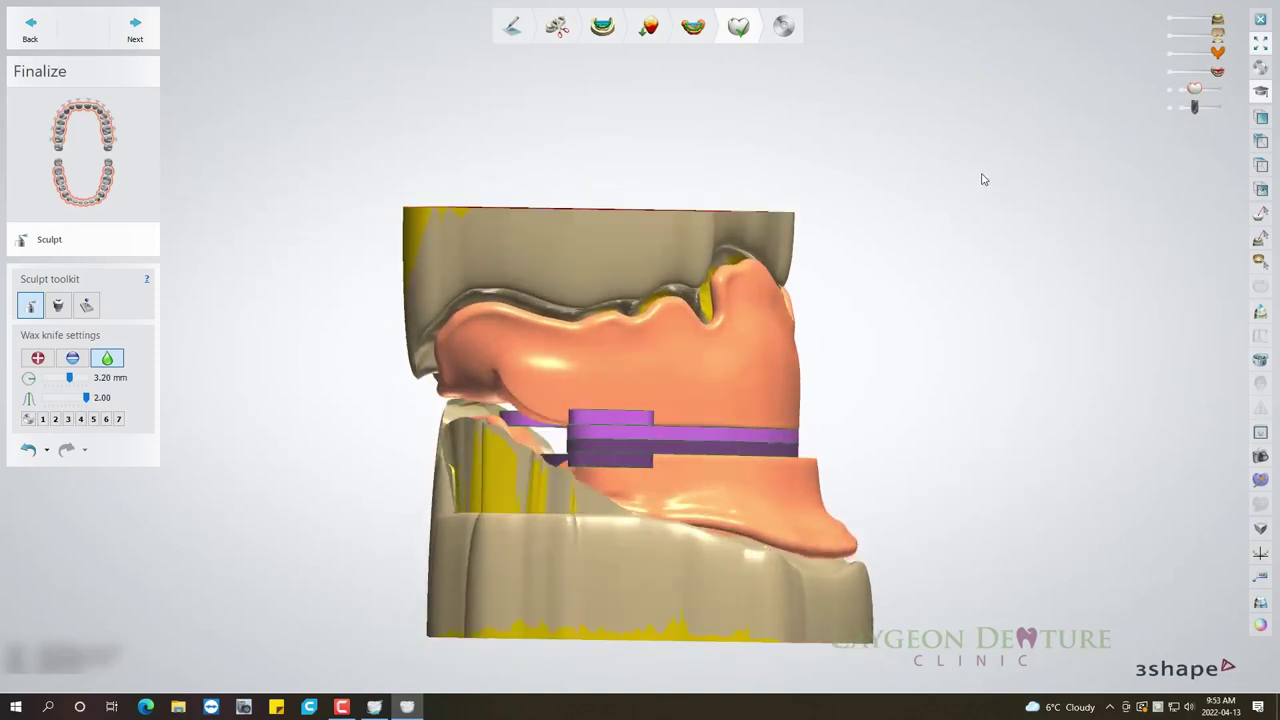
{"action": "left_click", "coordinate": [141, 35]}
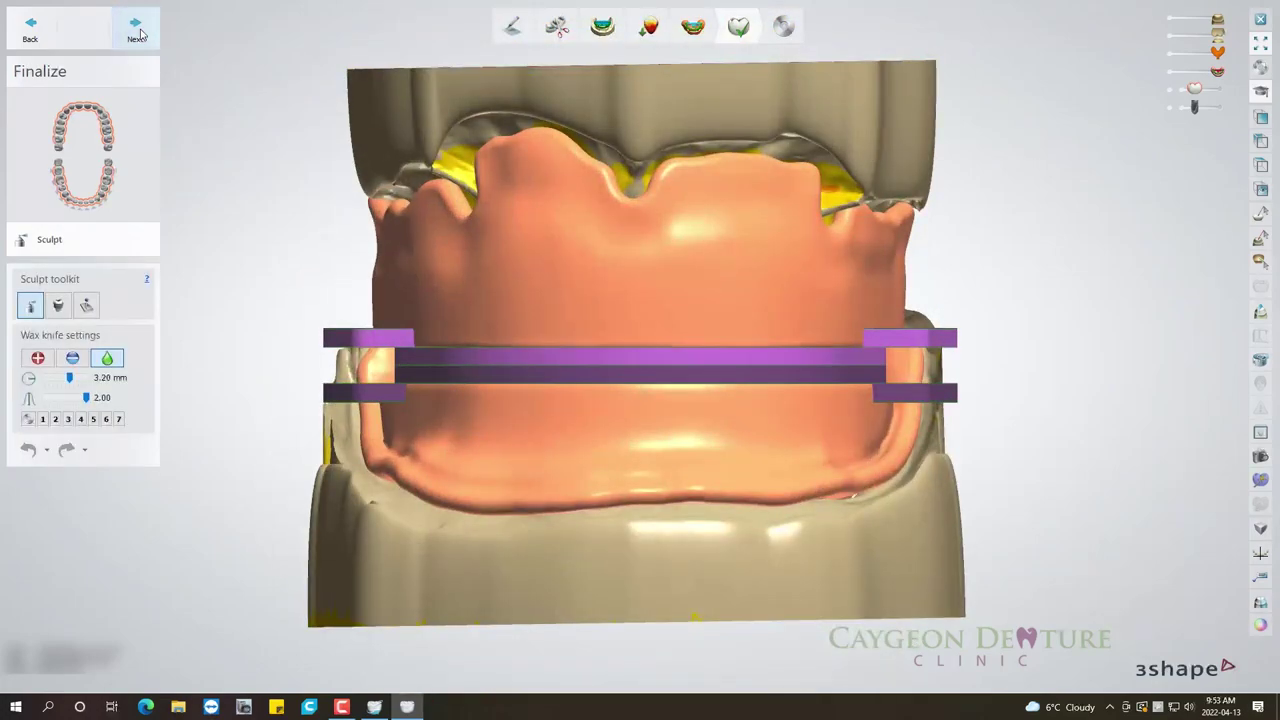
{"action": "left_click", "coordinate": [33, 35]}
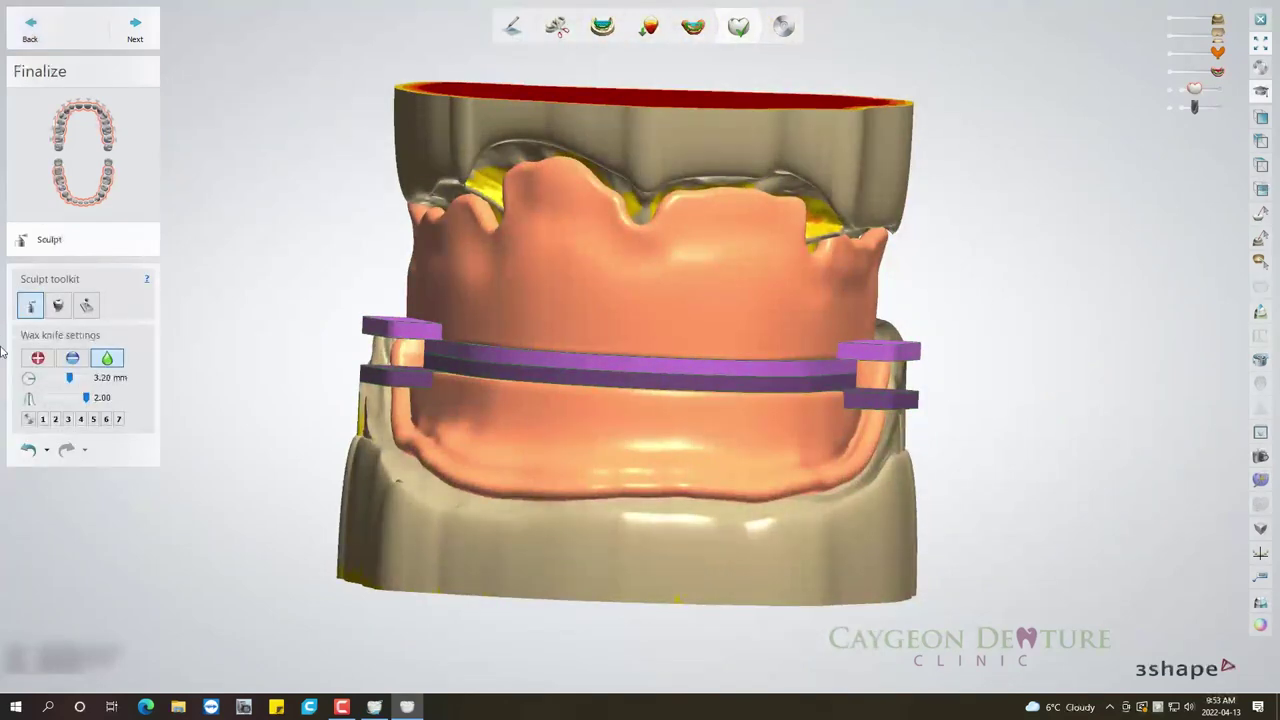
{"action": "right_click_drag", "start_coordinate": [503, 450], "coordinate": [640, 420]}
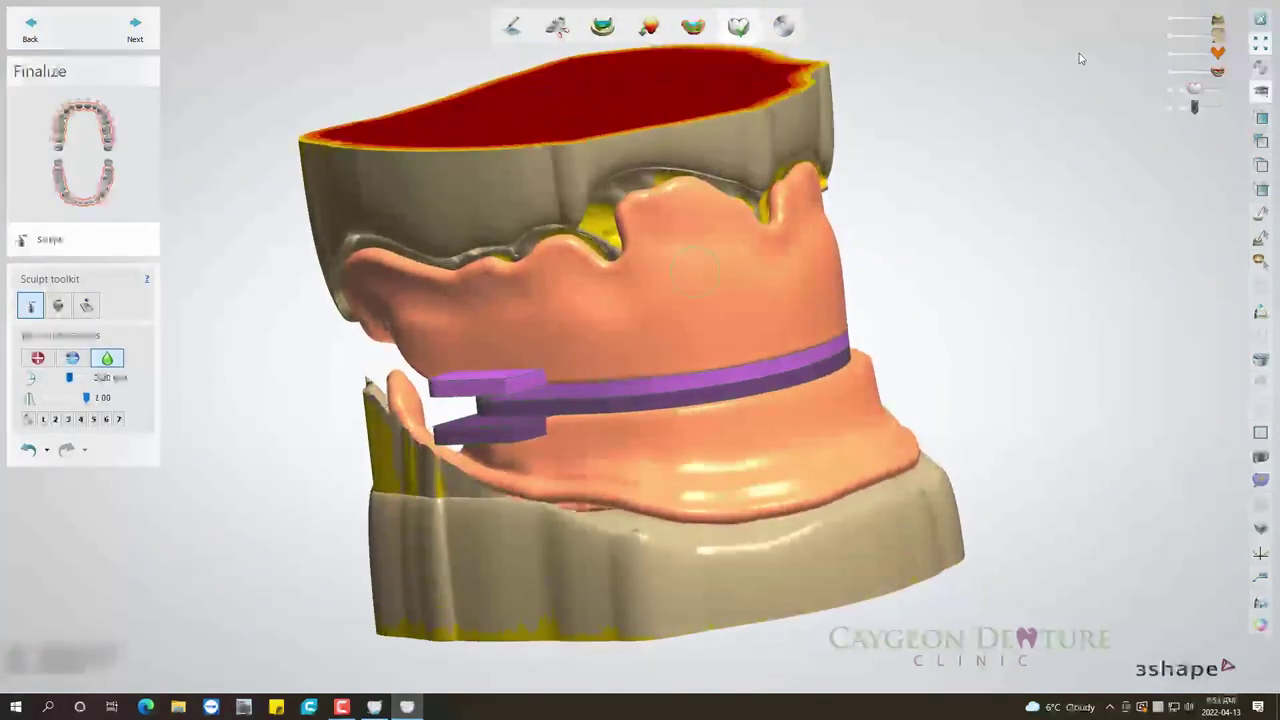
Hide the upper jaw and upper denture, leaving the lower jaw and lower denture visible in front view.
{"action": "left_click", "coordinate": [1170, 20]}
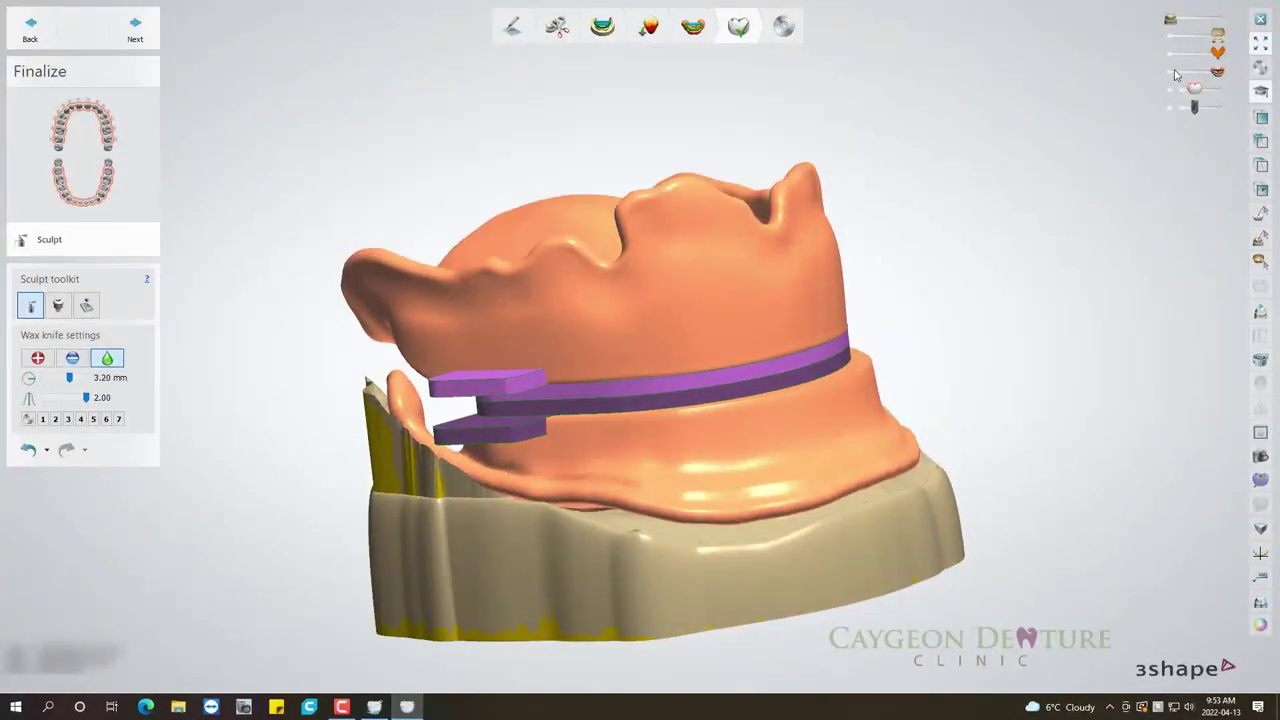
{"action": "left_click", "coordinate": [1170, 53]}
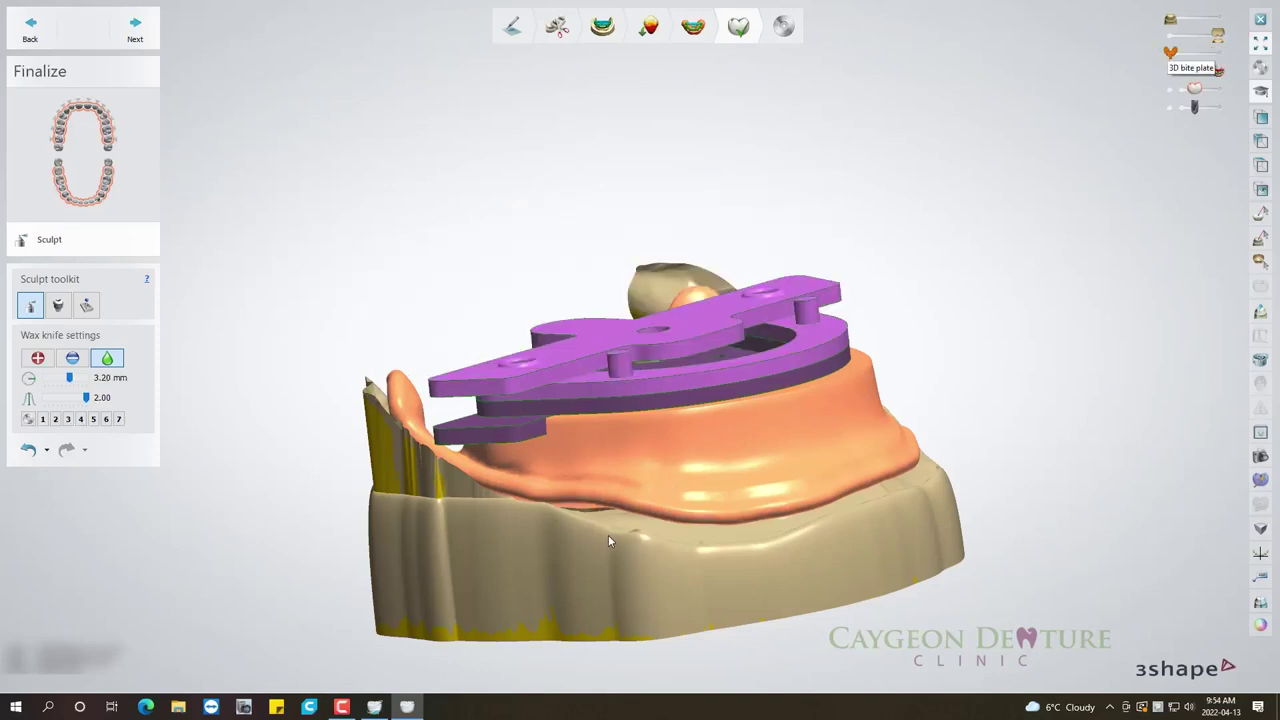
{"action": "left_click", "coordinate": [108, 172]}
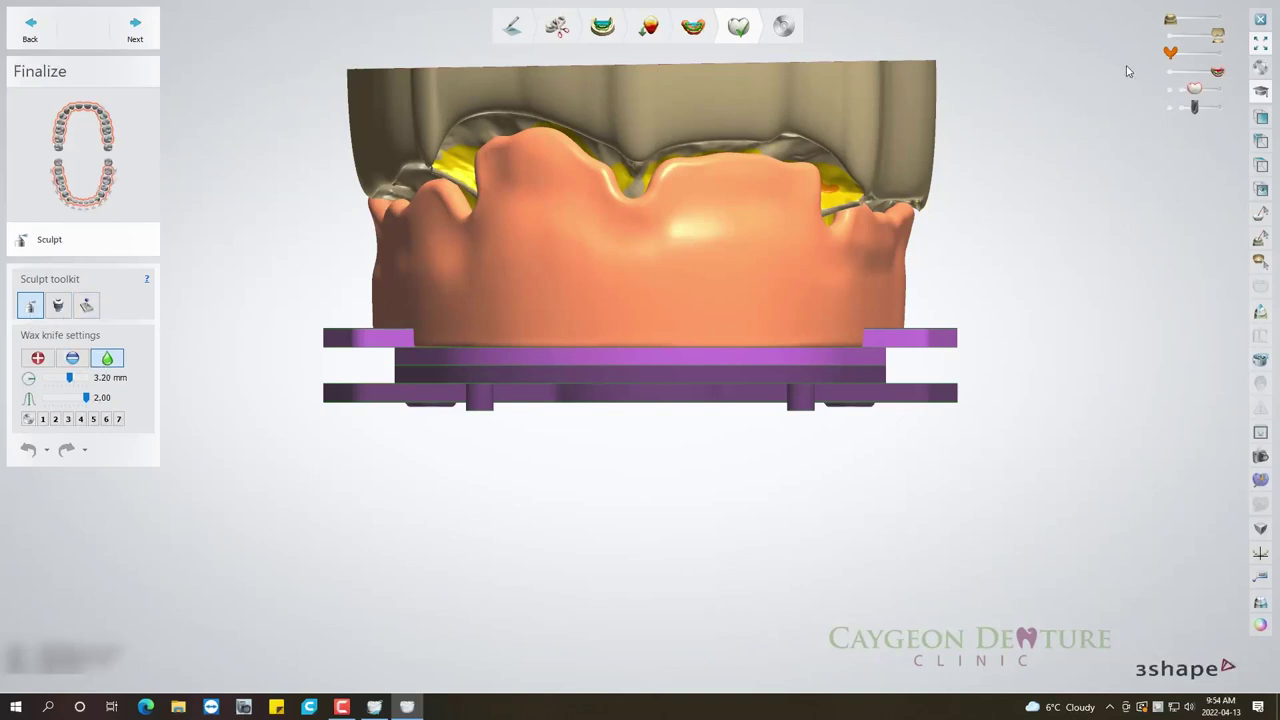
{"action": "left_click", "coordinate": [1218, 19]}
{"action": "left_click", "coordinate": [1170, 42]}
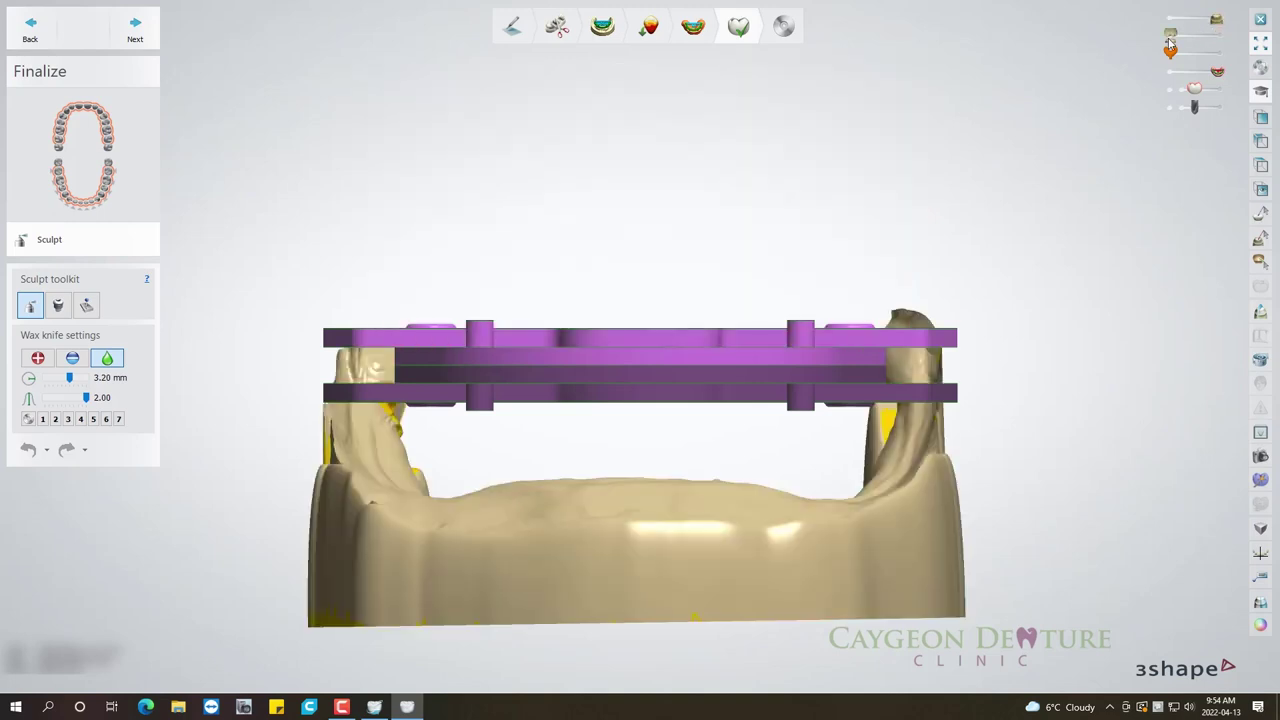
{"action": "left_click", "coordinate": [1210, 57]}
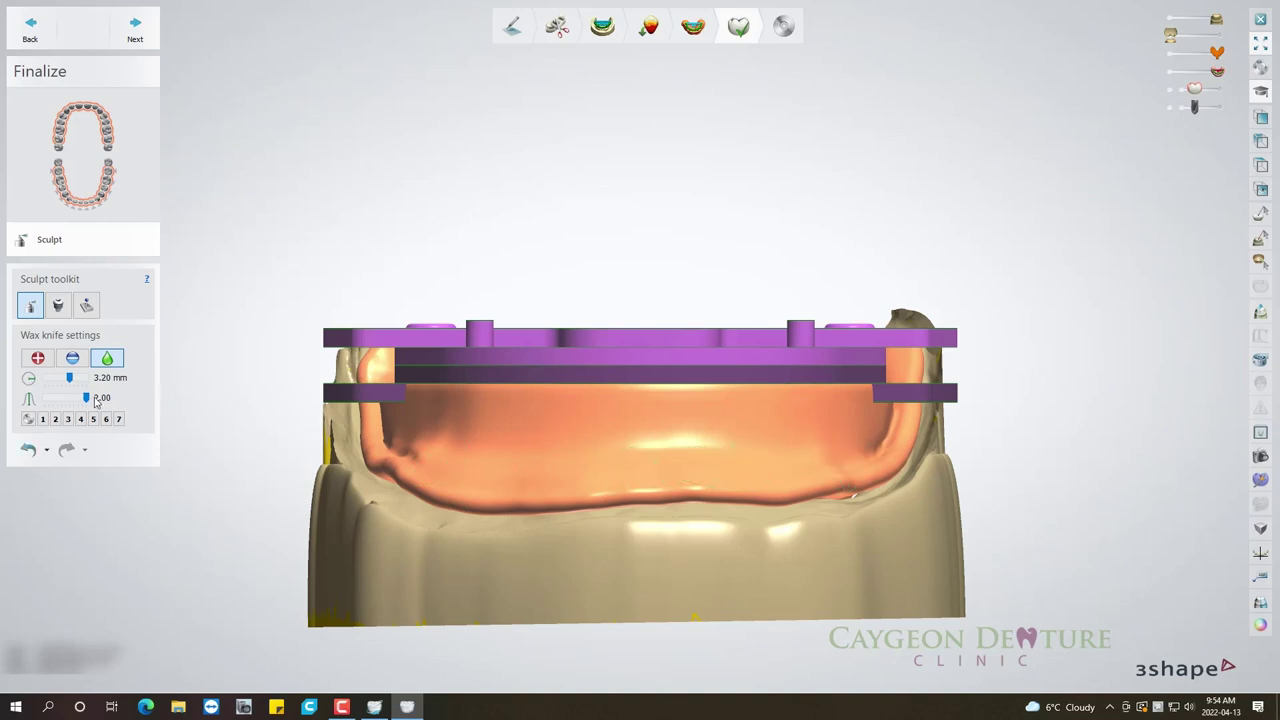
Hide the gnathometer plate, zoom in on the lower rim, and set the wax knife to 2.30 mm.
{"action": "mouse_move", "coordinate": [539, 474]}
{"action": "right_mouse_down"}
{"action": "mouse_move", "coordinate": [564, 492]}
{"action": "mouse_move", "coordinate": [445, 518]}
{"action": "right_mouse_up"}
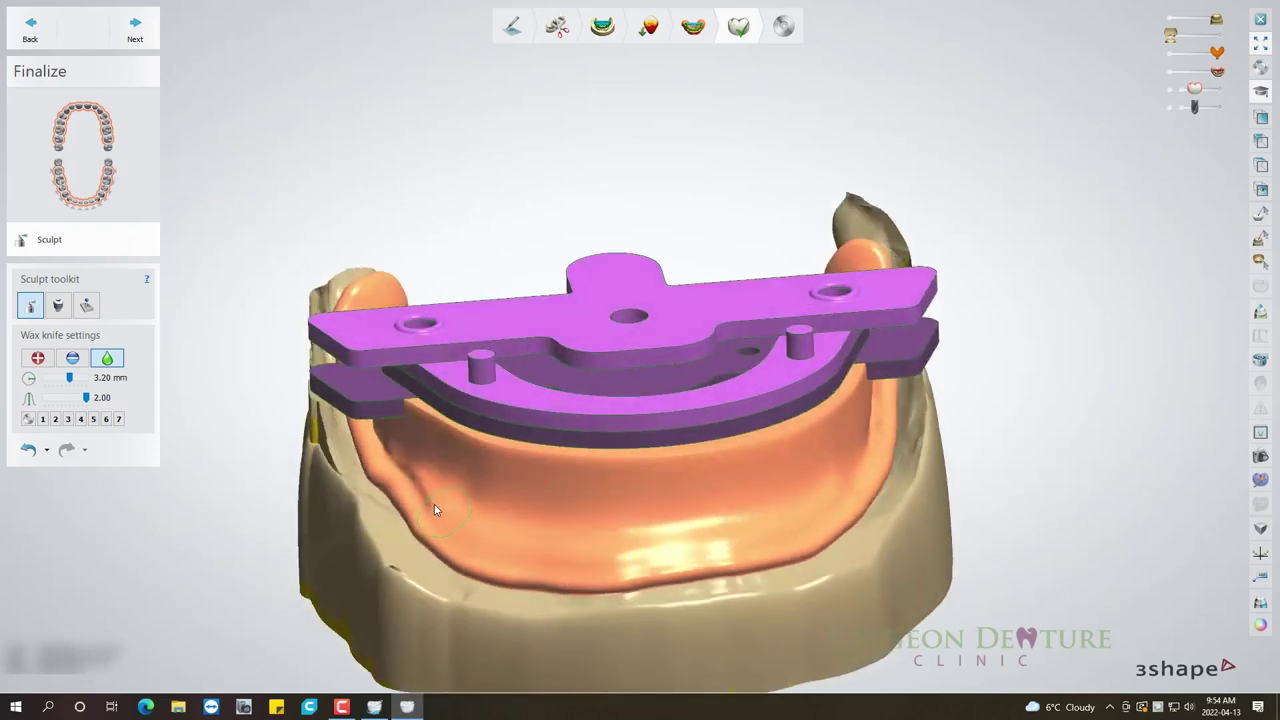
{"action": "left_click", "coordinate": [1171, 73]}
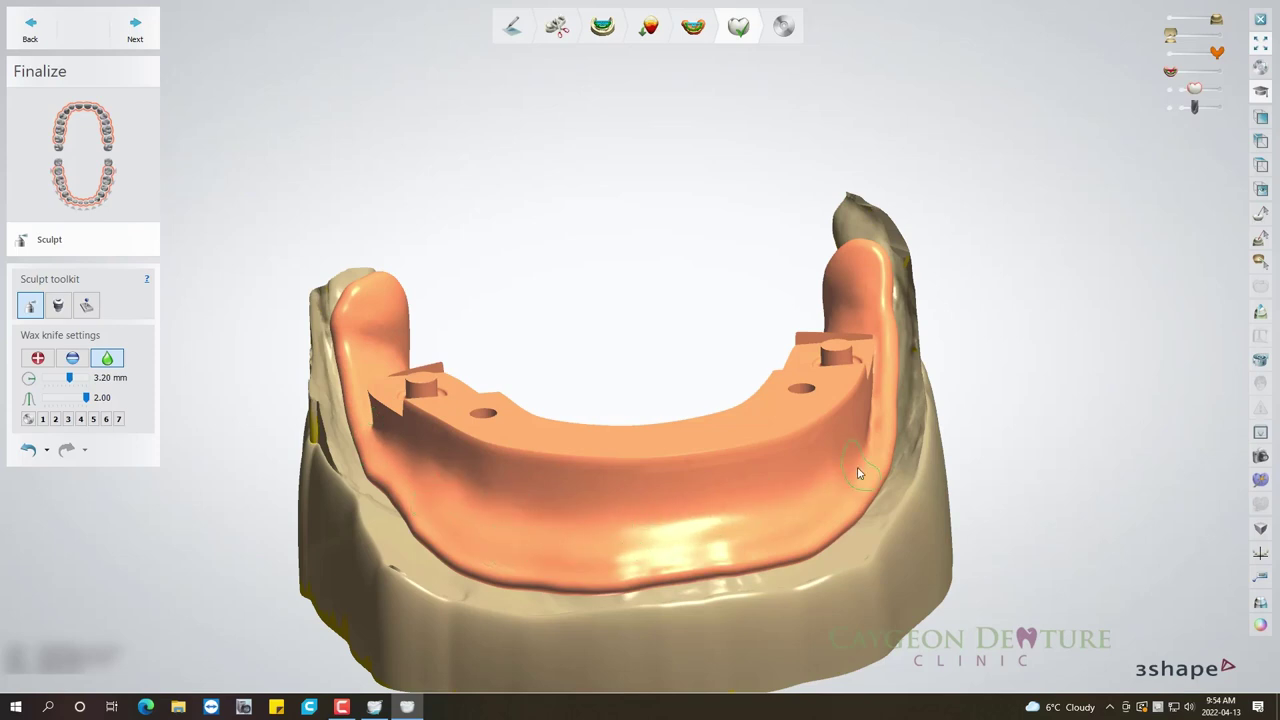
{"action": "right_click_drag", "start_coordinate": [858, 467], "coordinate": [885, 412]}
{"action": "scroll", "coordinate": [885, 412], "scroll_direction": "up", "scroll_amount": 3}
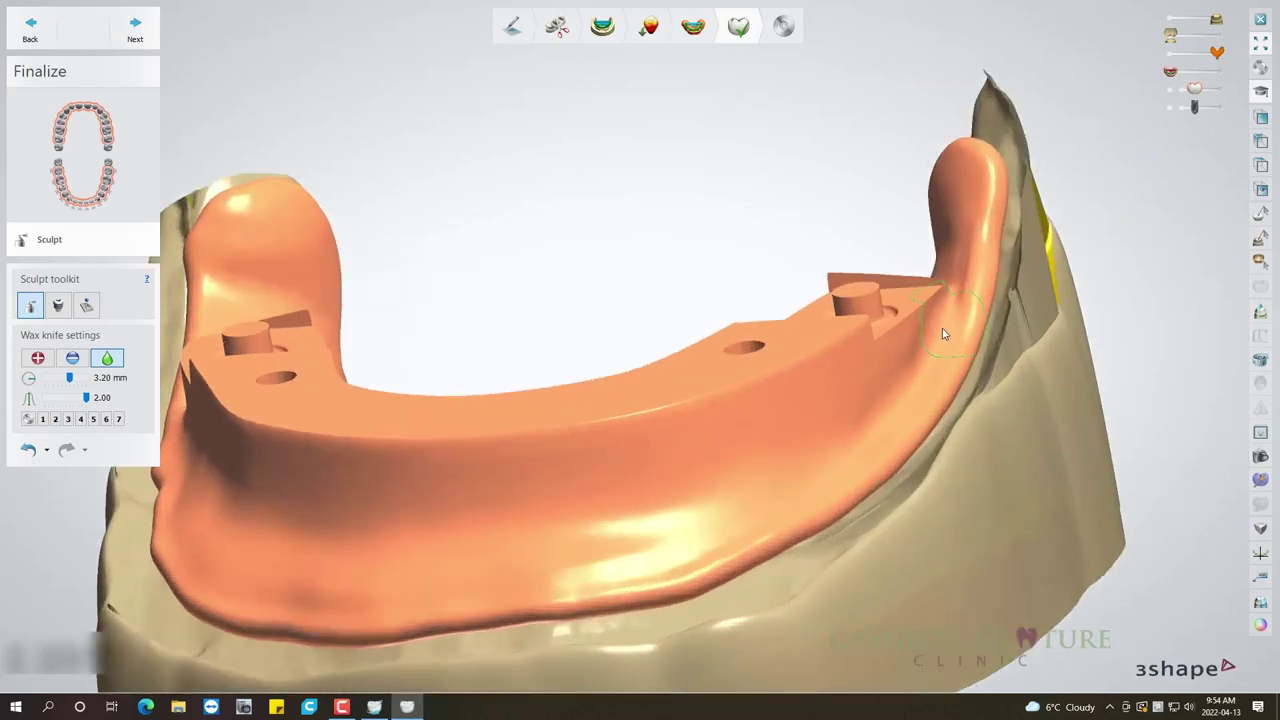
{"action": "mouse_move", "coordinate": [563, 529]}
{"action": "right_mouse_down"}
{"action": "mouse_move", "coordinate": [480, 526]}
{"action": "mouse_move", "coordinate": [530, 566]}
{"action": "mouse_move", "coordinate": [504, 576]}
{"action": "right_mouse_up"}
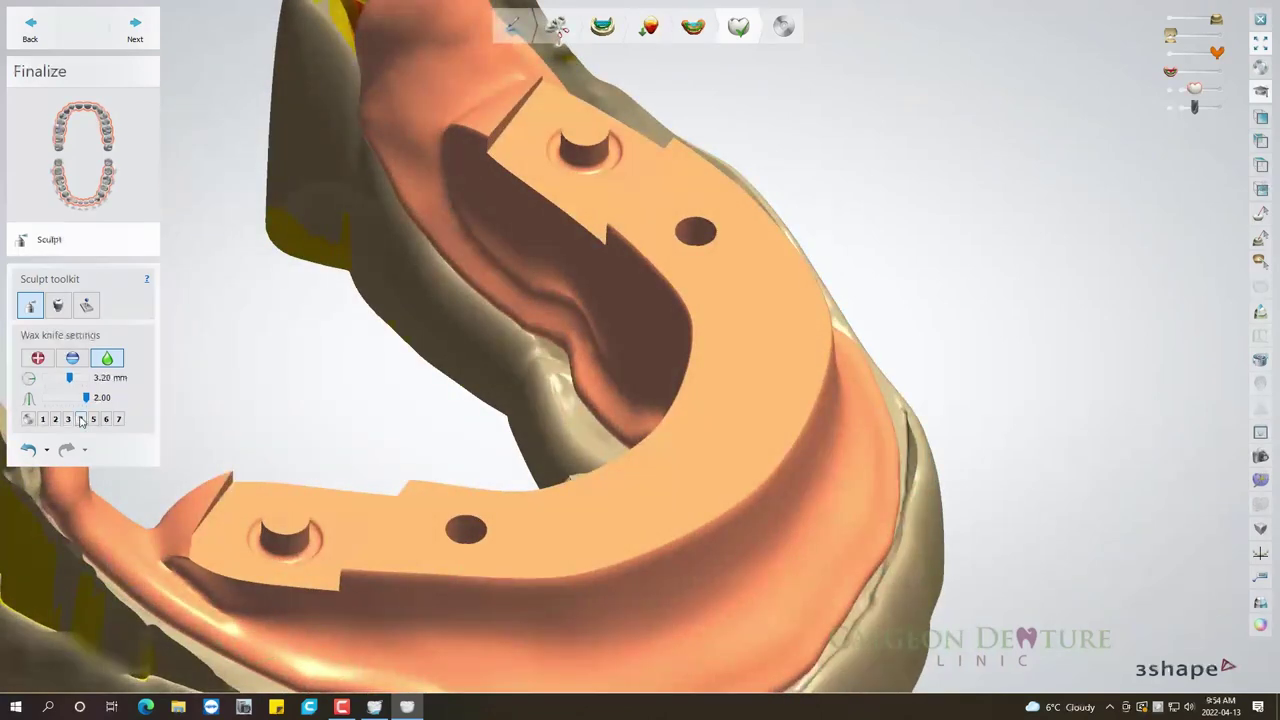
{"action": "left_click_drag", "start_coordinate": [57, 380], "coordinate": [61, 379]}
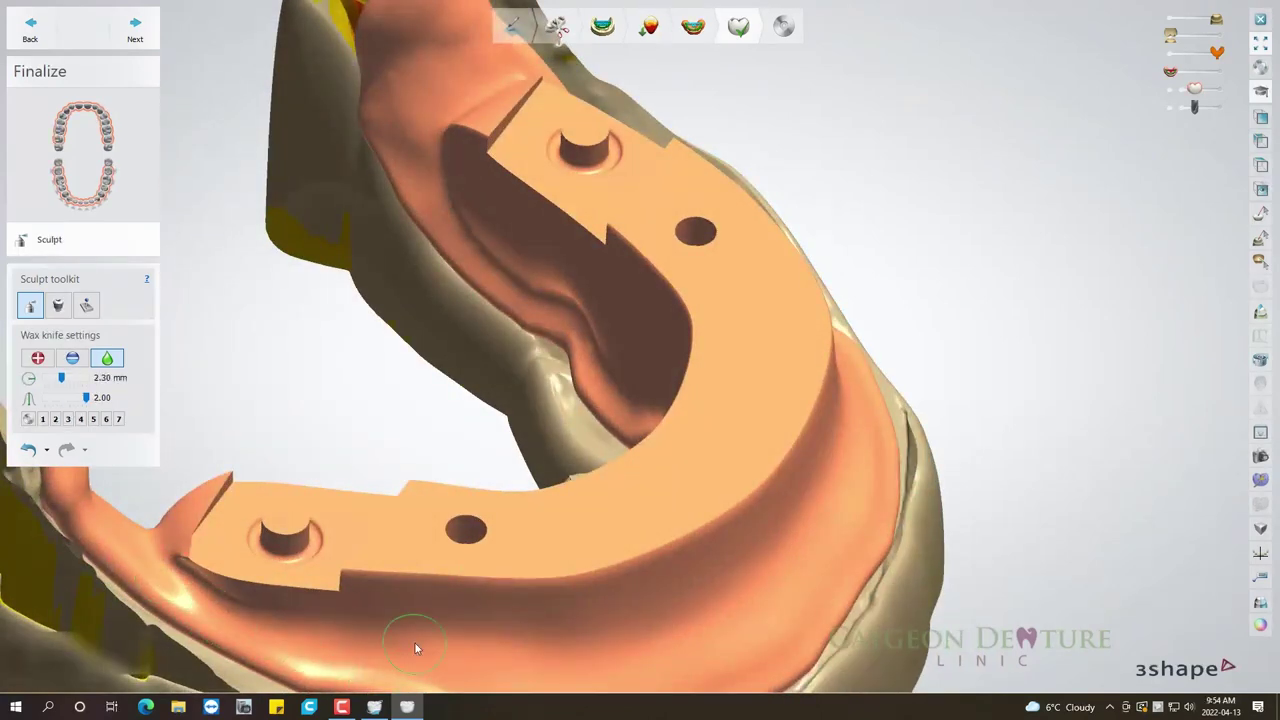
Smooth the lingual flange of the lower rim and enlarge the wax knife to 4.10 mm.
{"action": "mouse_move", "coordinate": [414, 630]}
{"action": "right_mouse_down"}
{"action": "mouse_move", "coordinate": [543, 605]}
{"action": "mouse_move", "coordinate": [663, 658]}
{"action": "mouse_move", "coordinate": [646, 601]}
{"action": "mouse_move", "coordinate": [627, 592]}
{"action": "mouse_move", "coordinate": [639, 541]}
{"action": "right_mouse_up"}
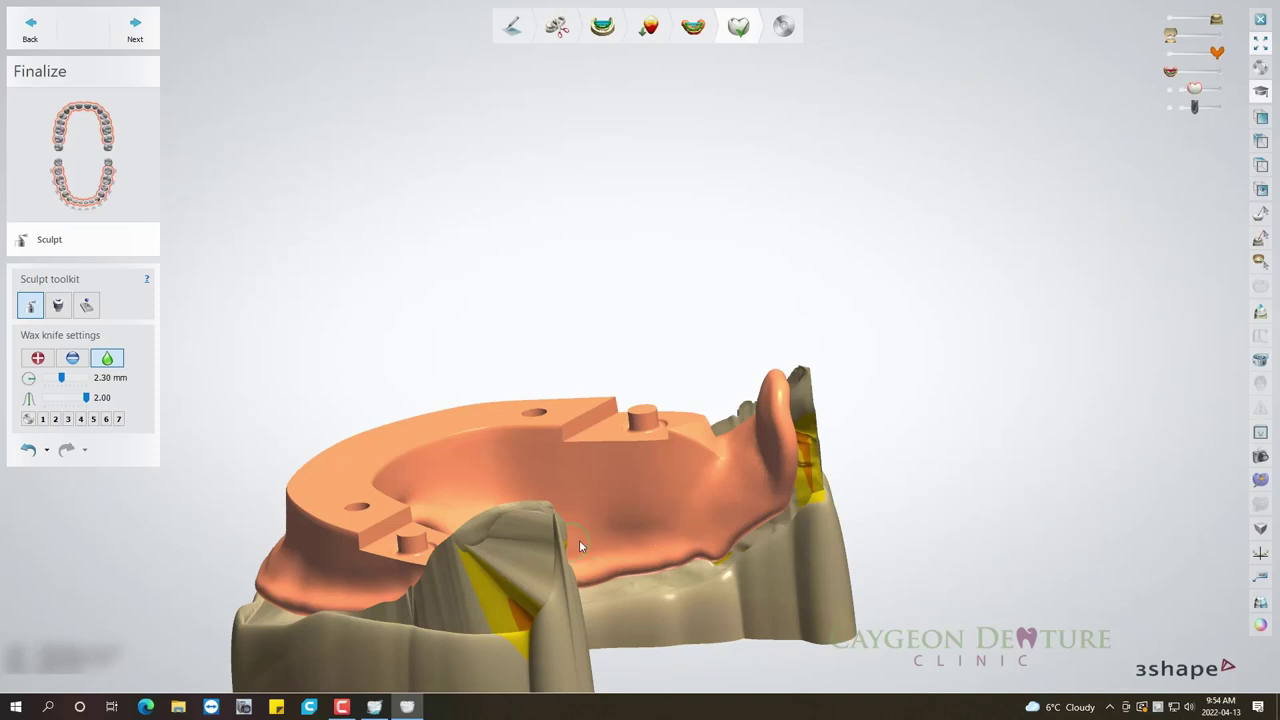
{"action": "mouse_move", "coordinate": [579, 545]}
{"action": "right_mouse_down"}
{"action": "mouse_move", "coordinate": [614, 500]}
{"action": "mouse_move", "coordinate": [651, 528]}
{"action": "right_mouse_up"}
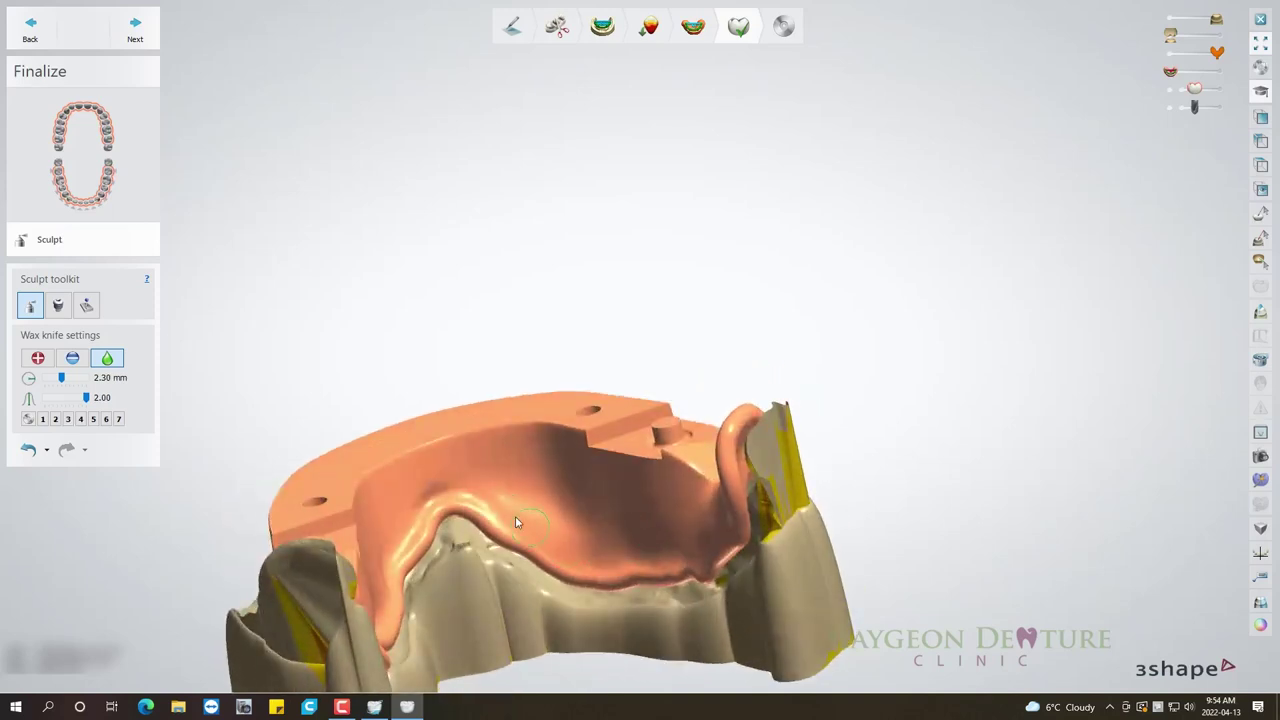
{"action": "left_click_drag", "start_coordinate": [515, 516], "coordinate": [457, 495]}
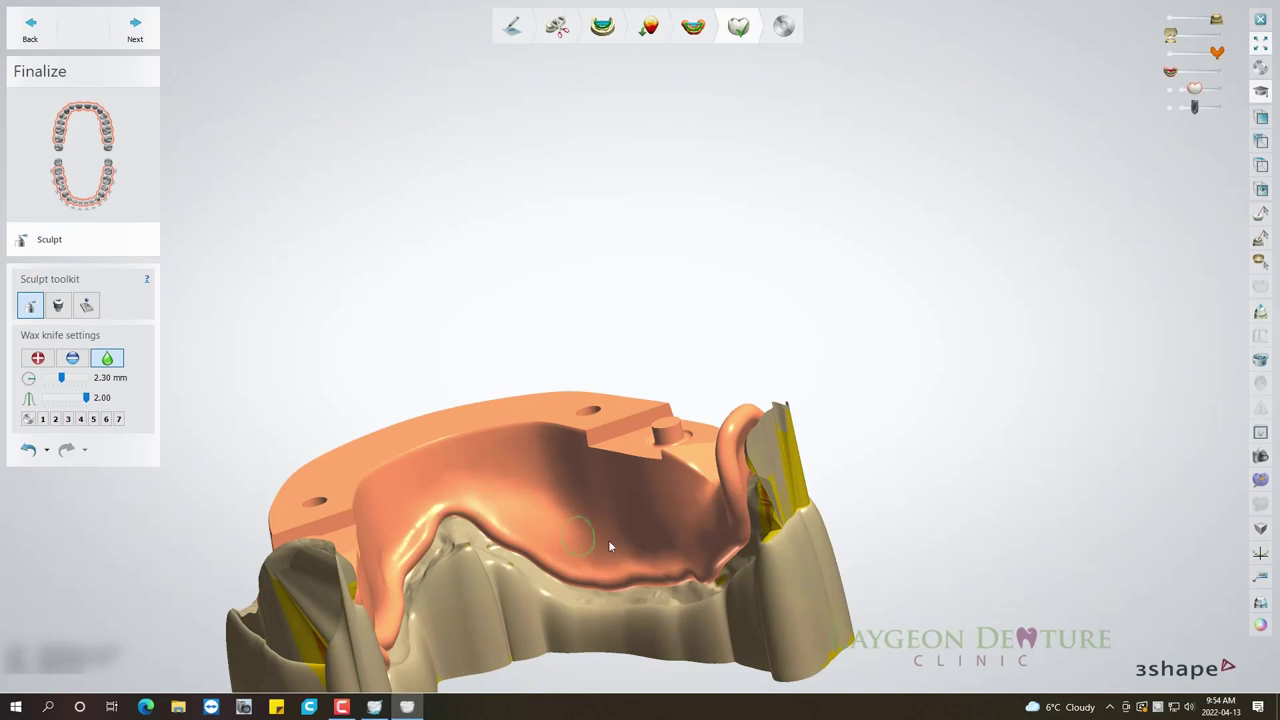
{"action": "right_click_drag", "start_coordinate": [640, 548], "coordinate": [317, 610]}
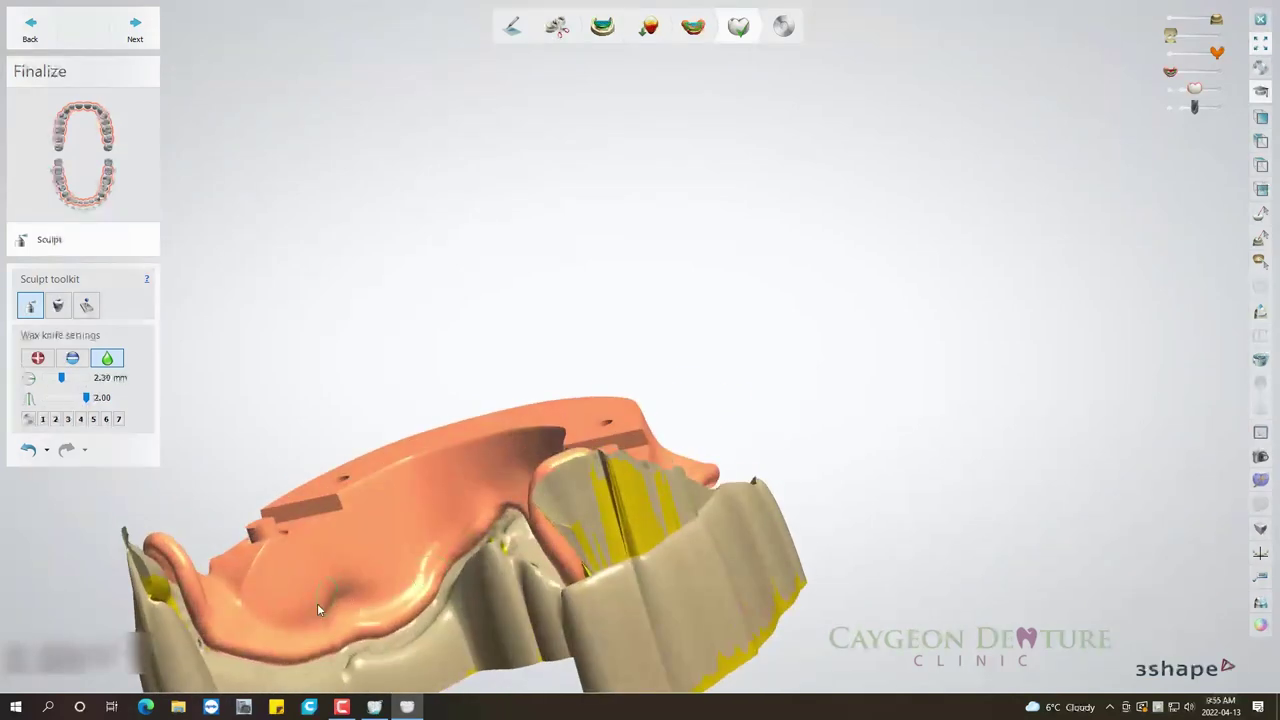
{"action": "left_click", "coordinate": [78, 381]}
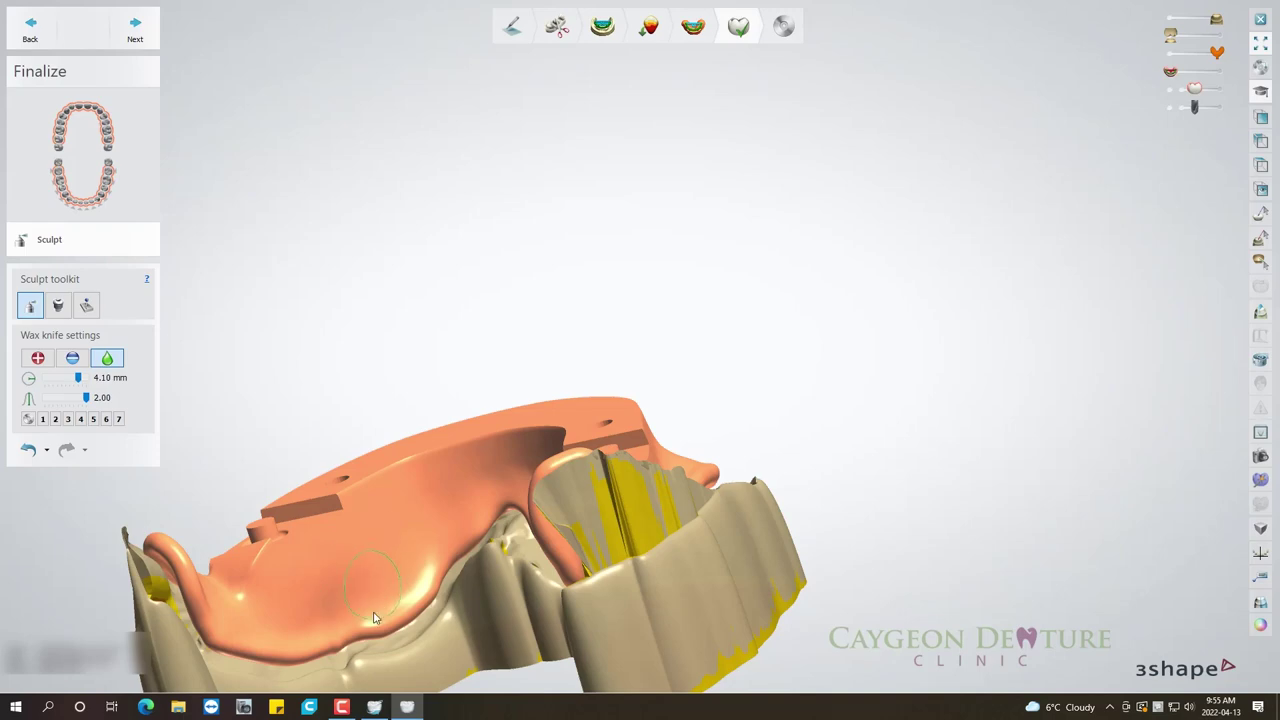
{"action": "mouse_move", "coordinate": [373, 617]}
{"action": "right_mouse_down"}
{"action": "mouse_move", "coordinate": [380, 663]}
{"action": "mouse_move", "coordinate": [408, 517]}
{"action": "right_mouse_up"}
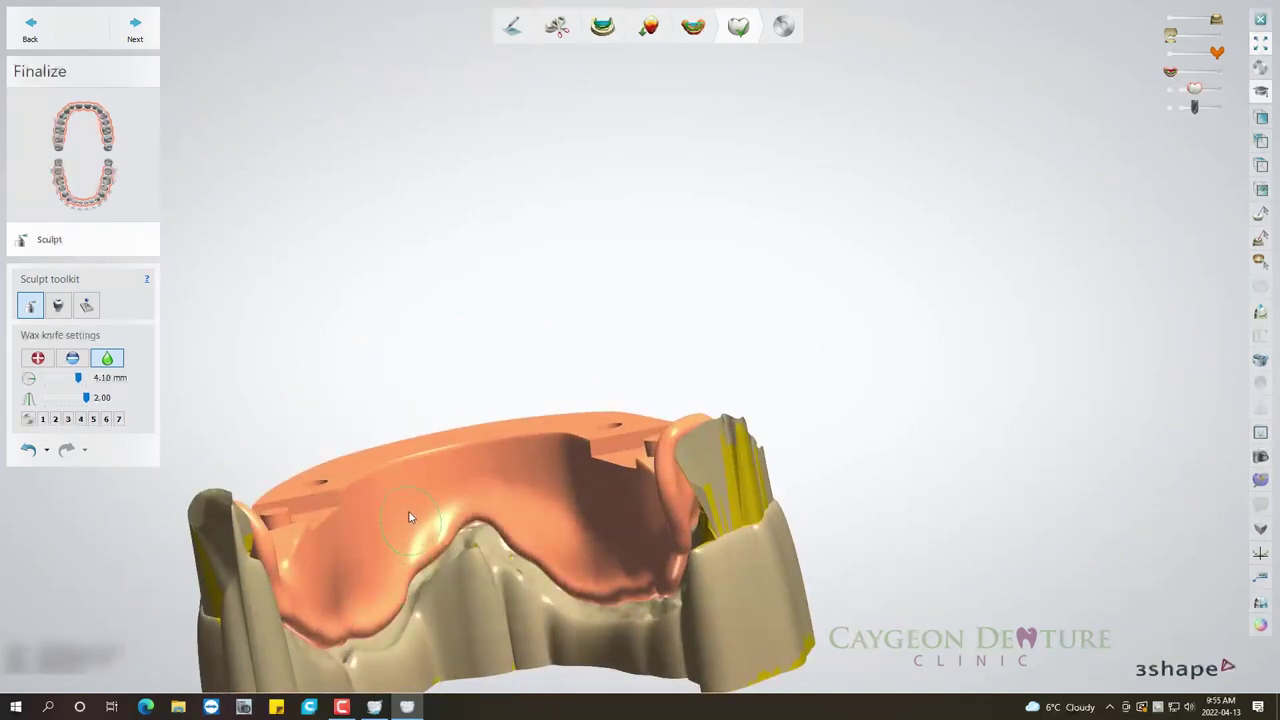
{"action": "mouse_move", "coordinate": [594, 545]}
{"action": "right_mouse_down"}
{"action": "mouse_move", "coordinate": [666, 553]}
{"action": "mouse_move", "coordinate": [648, 550]}
{"action": "mouse_move", "coordinate": [658, 539]}
{"action": "right_mouse_up"}
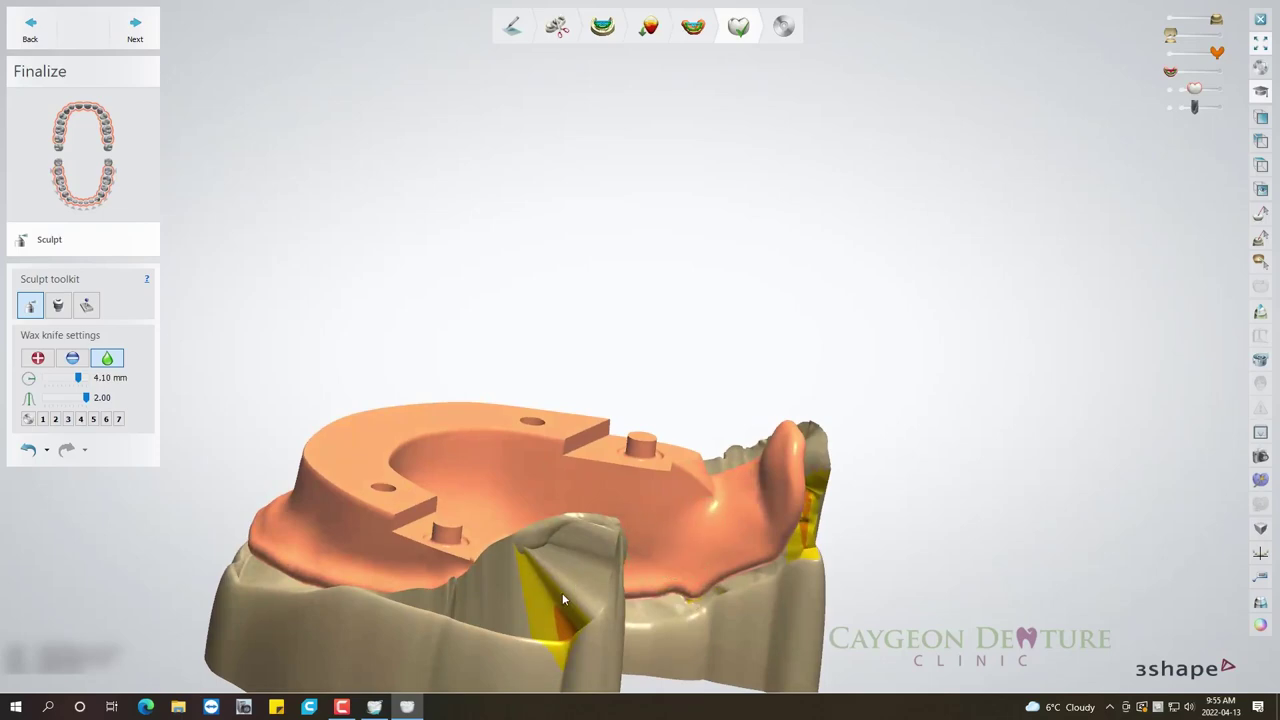
{"action": "mouse_move", "coordinate": [563, 597]}
{"action": "right_mouse_down"}
{"action": "mouse_move", "coordinate": [549, 623]}
{"action": "mouse_move", "coordinate": [352, 657]}
{"action": "right_mouse_up"}
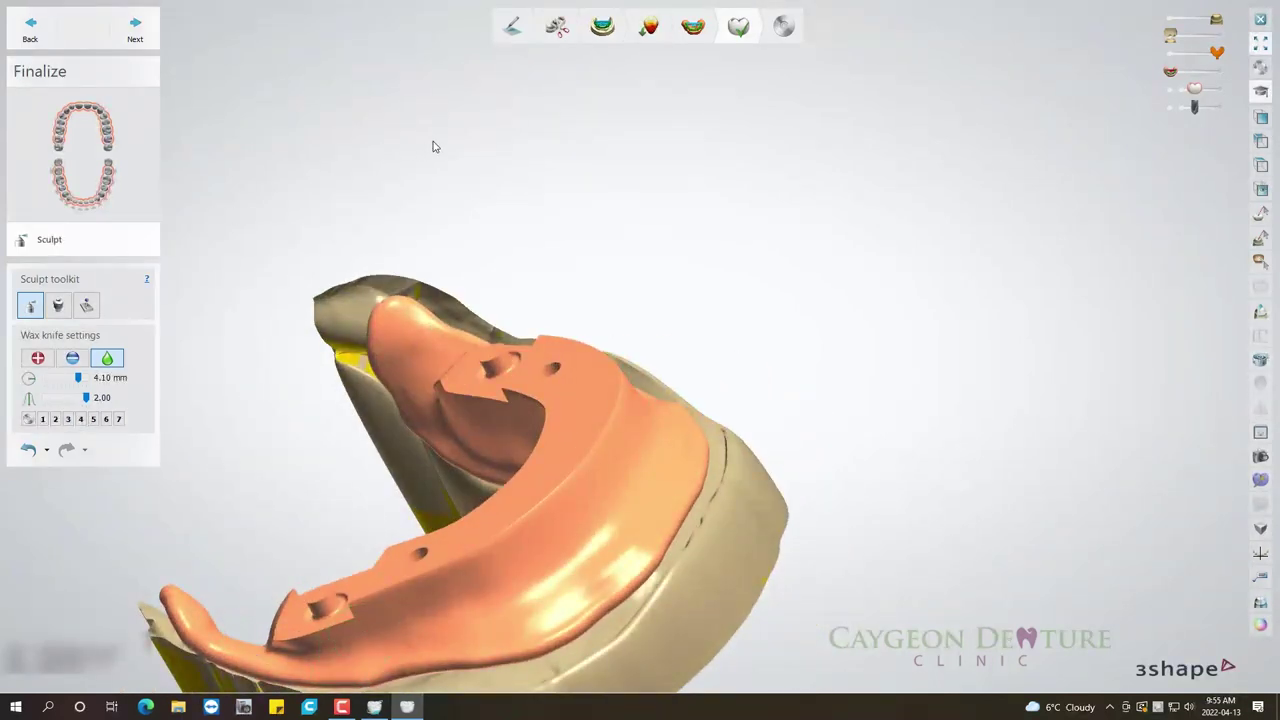
{"action": "left_click", "coordinate": [33, 27]}
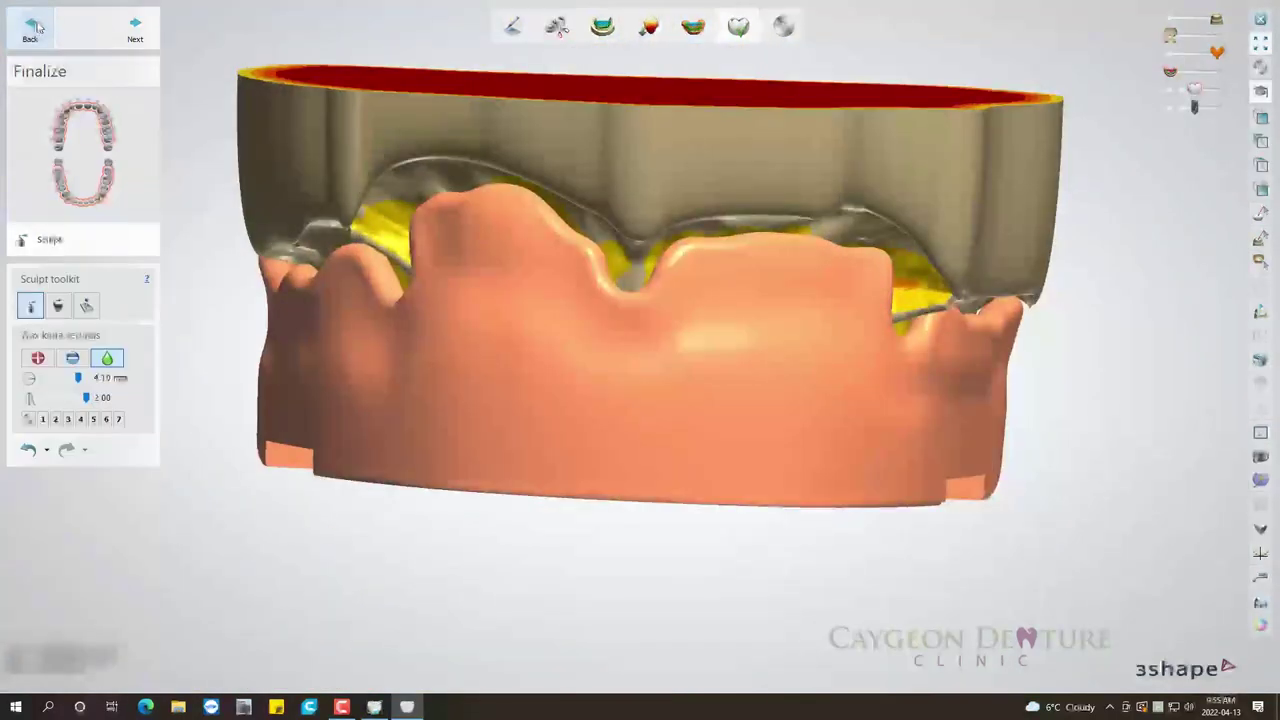
Return to 3DBitePlate design, make the gnathometer plate semi-transparent, and proceed through Finalize again.
{"action": "left_click", "coordinate": [33, 27]}
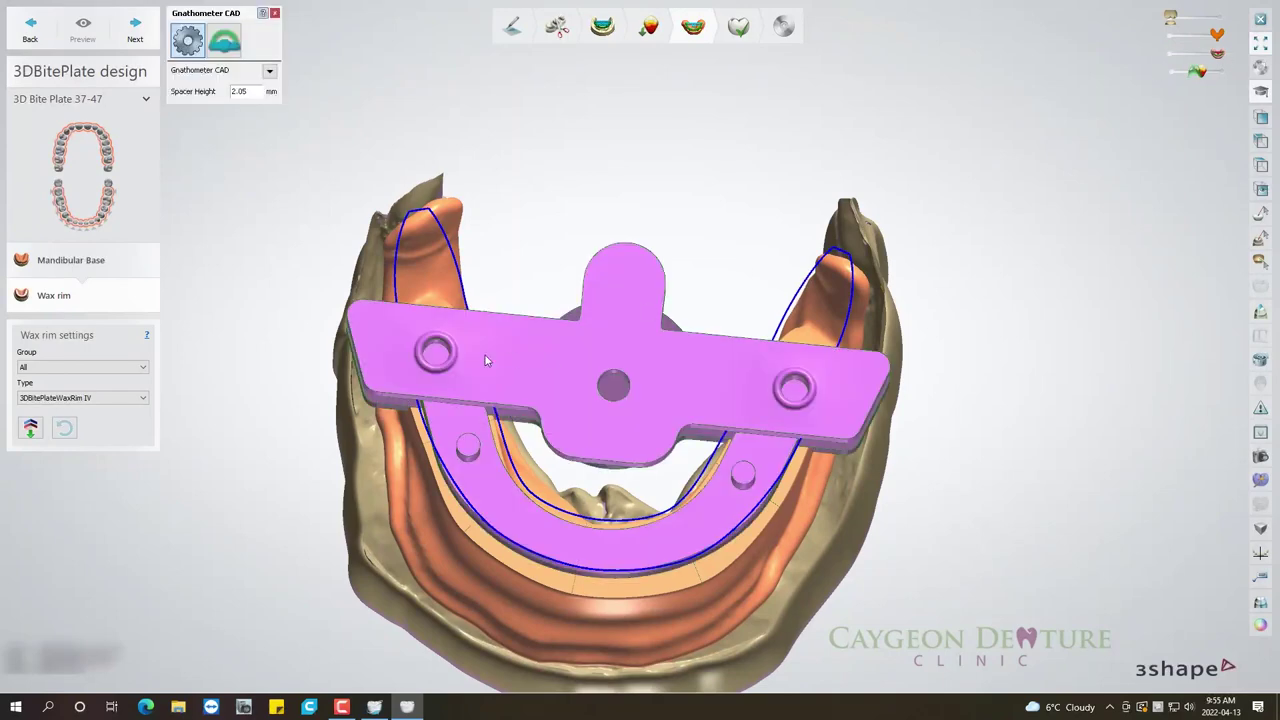
{"action": "left_click", "coordinate": [1188, 55]}
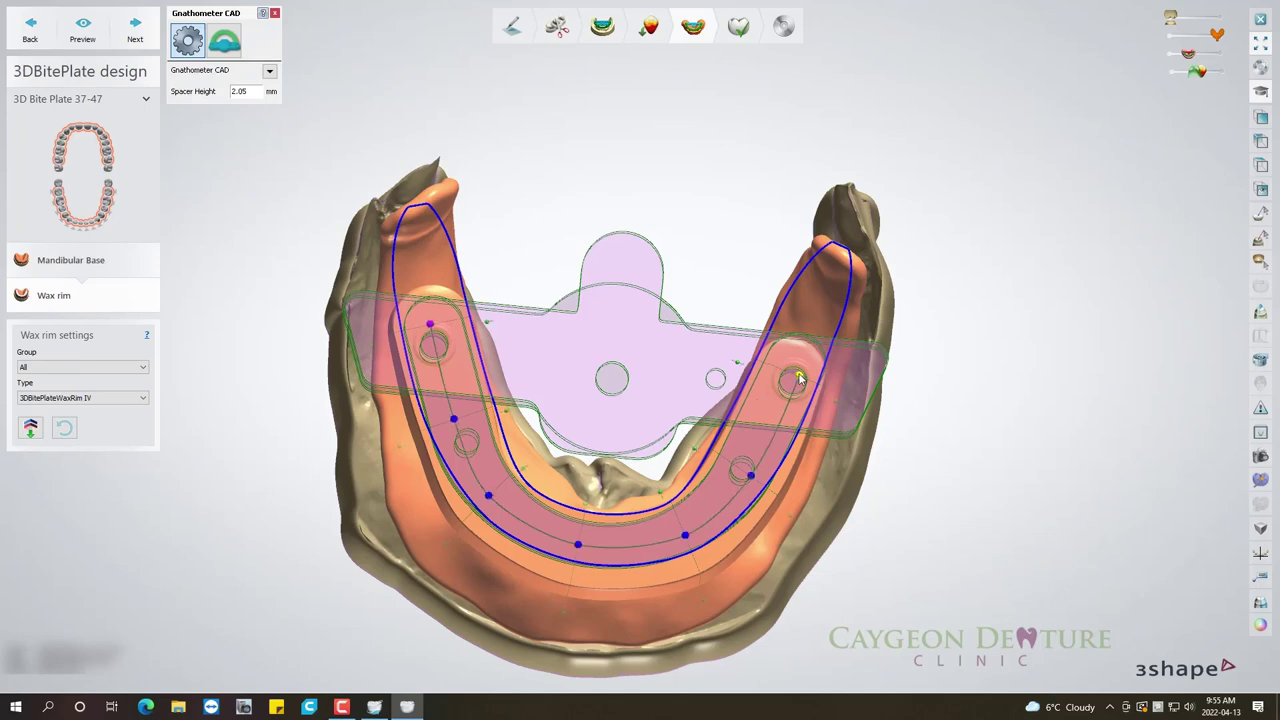
{"action": "left_click", "coordinate": [137, 37]}
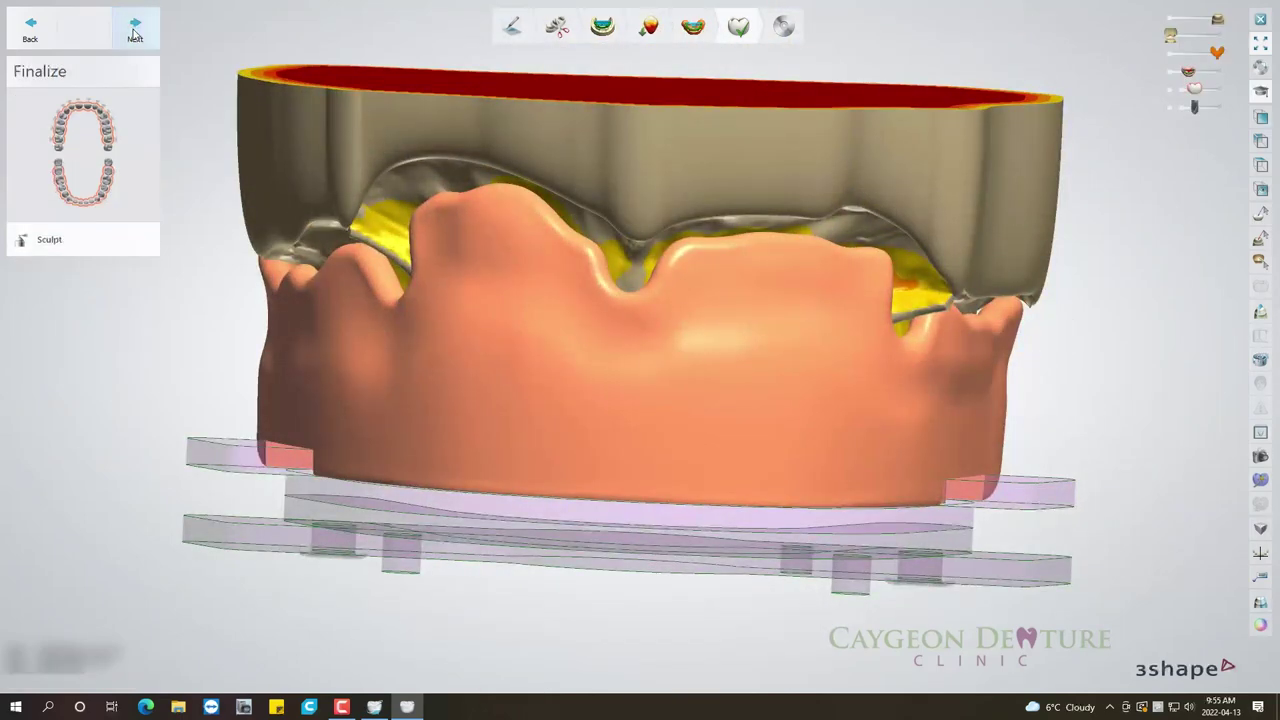
{"action": "left_click", "coordinate": [135, 33]}
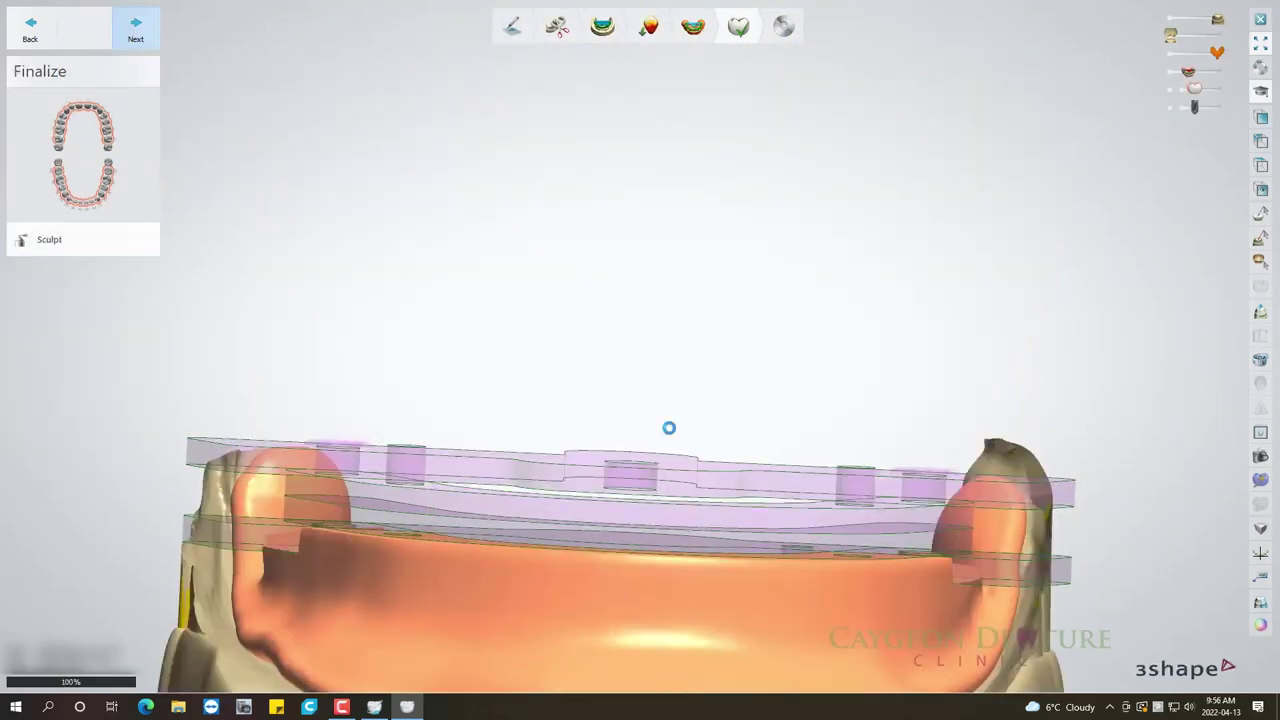